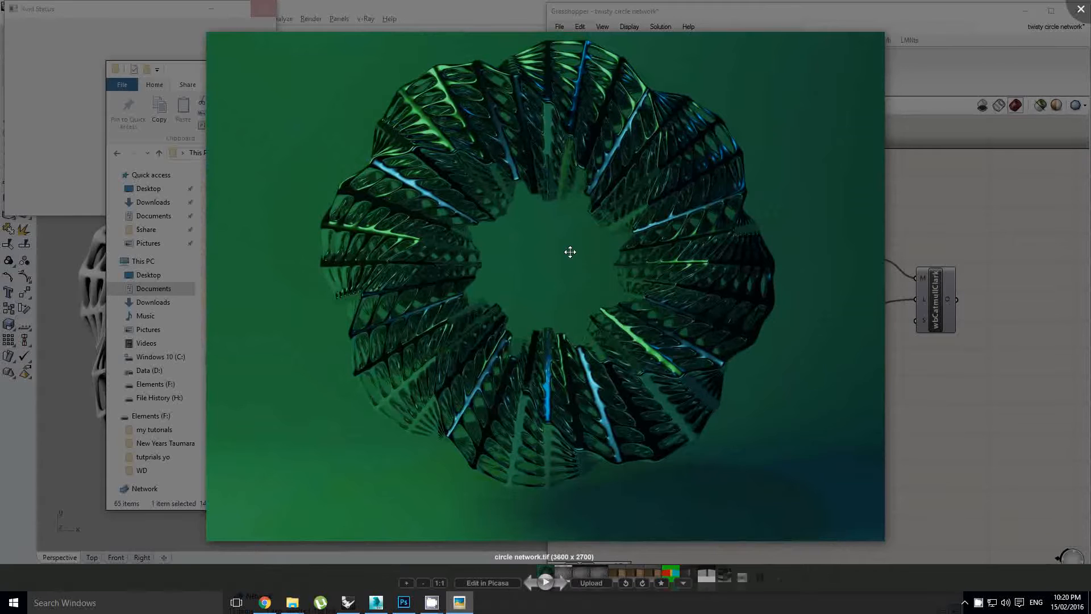
Close the circle network render preview and the renderoutput folder window
scroll(568, 217, "down", 2)
key("Escape")
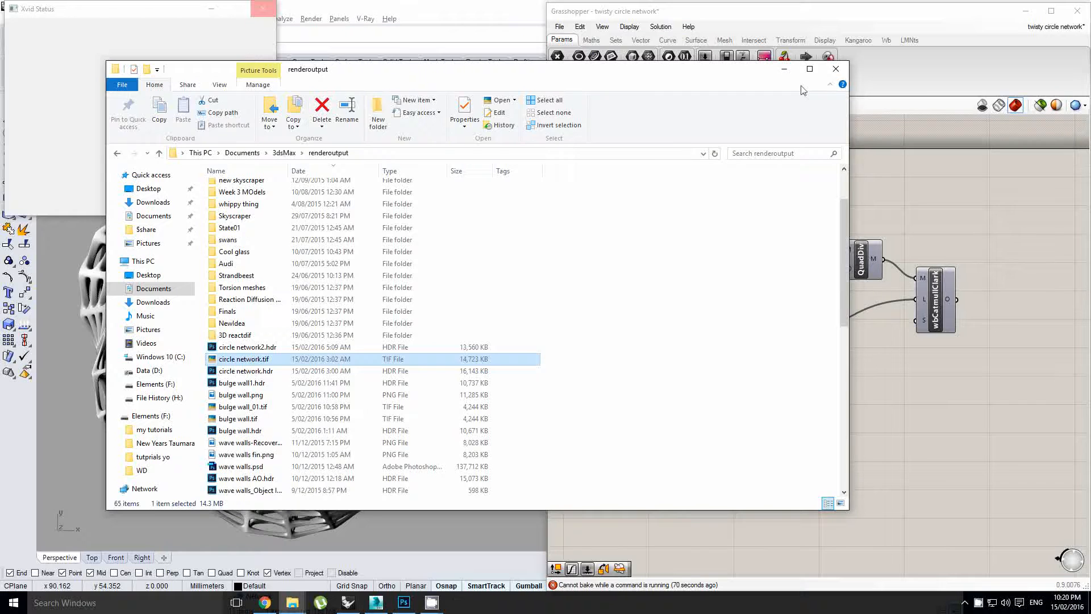
left_click(835, 68)
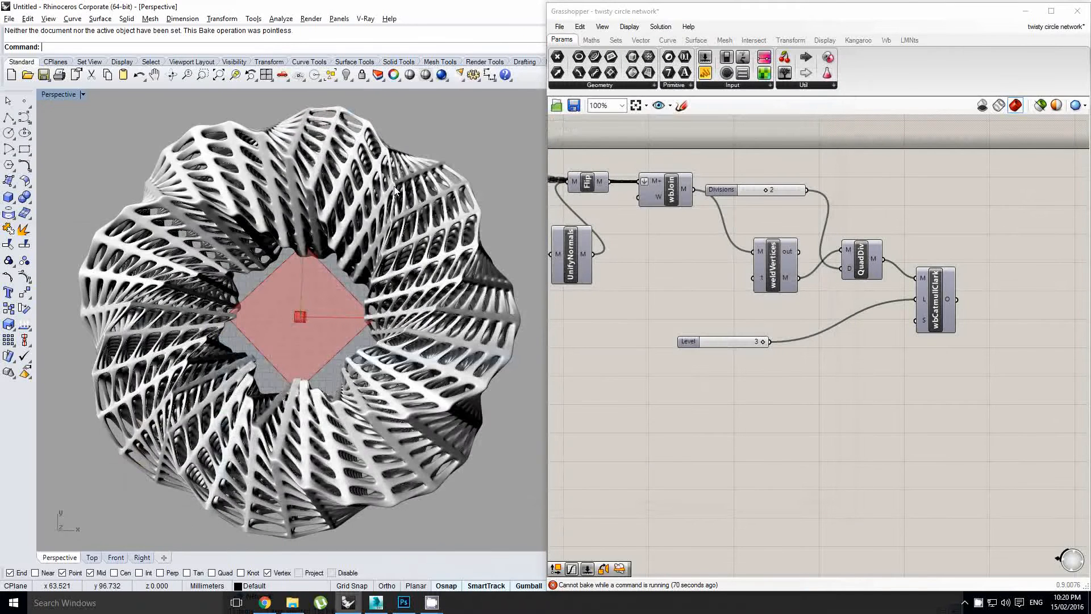
Delete the baked twisted ring mesh from the Rhino model
mouse_move(358, 278)
right_mouse_down()
mouse_move(363, 299)
mouse_move(403, 230)
mouse_move(380, 234)
mouse_move(361, 290)
right_mouse_up()
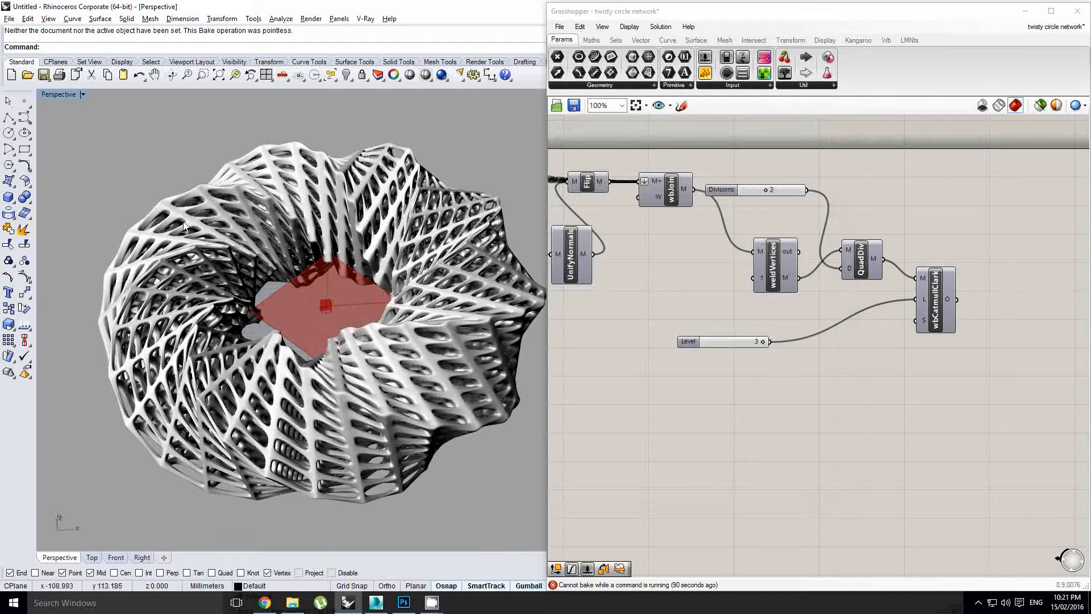
right_click_drag(249, 326, 197, 240)
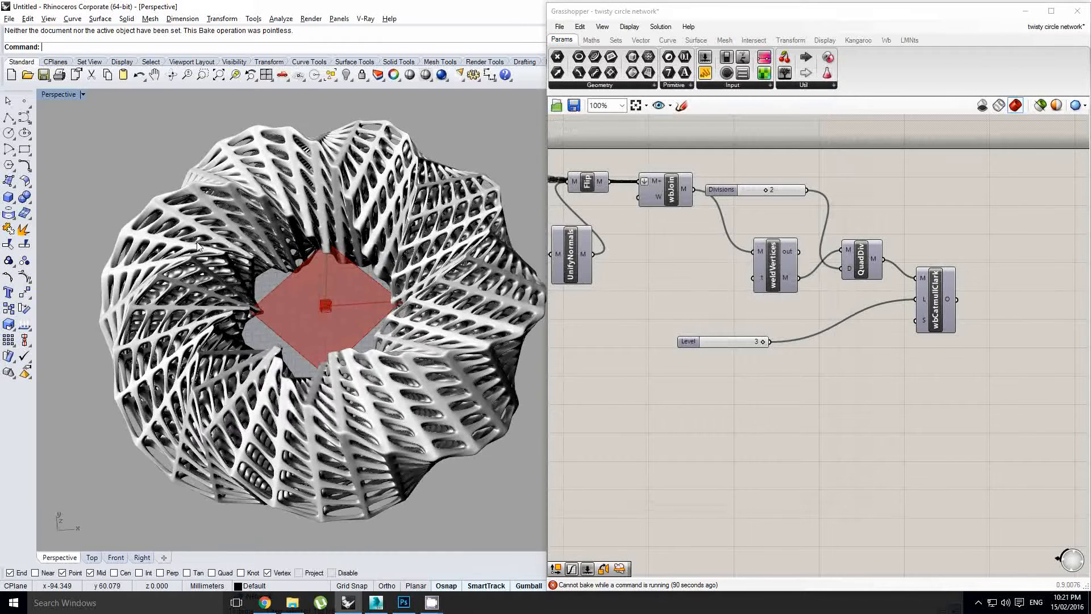
left_click(214, 248)
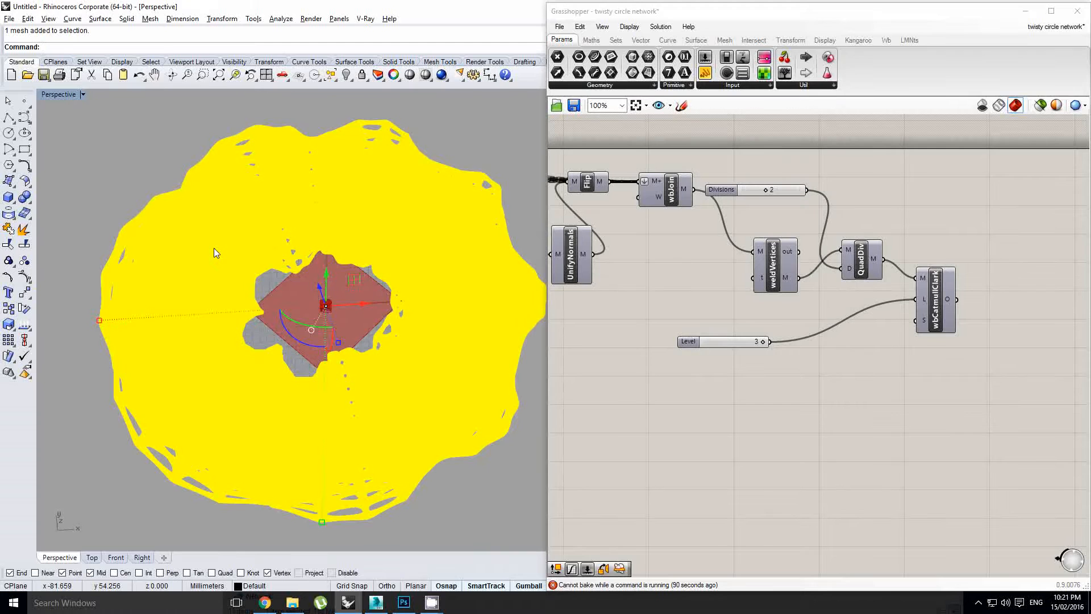
key("Delete")
Start a new blank Grasshopper definition in place of the twisty circle network file
scroll(873, 325, "down", 5)
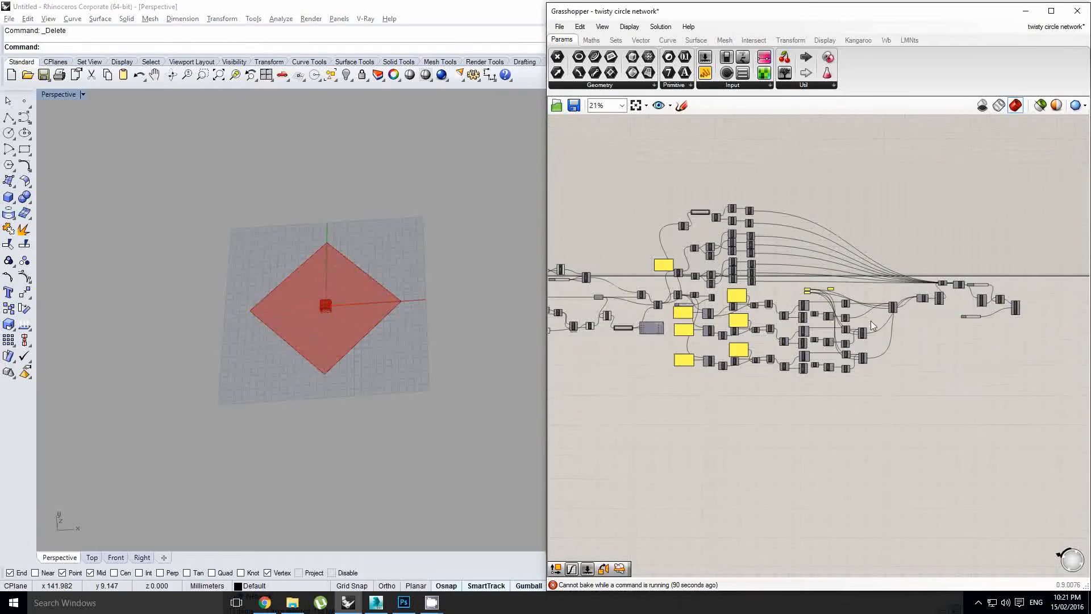
right_click_drag(873, 325, 1003, 330)
left_click(560, 27)
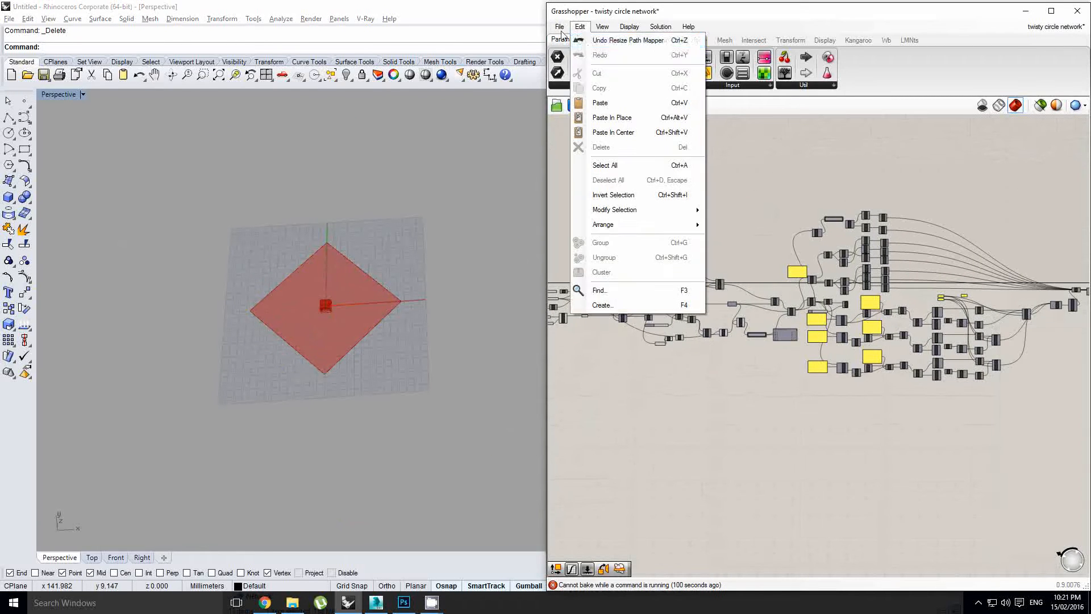
left_click(591, 39)
Add a Circle component to the empty canvas, leaving room for an input slider before it
mouse_move(335, 332)
right_mouse_down()
mouse_move(318, 345)
mouse_move(326, 335)
right_mouse_up()
scroll(352, 281, "up", 2)
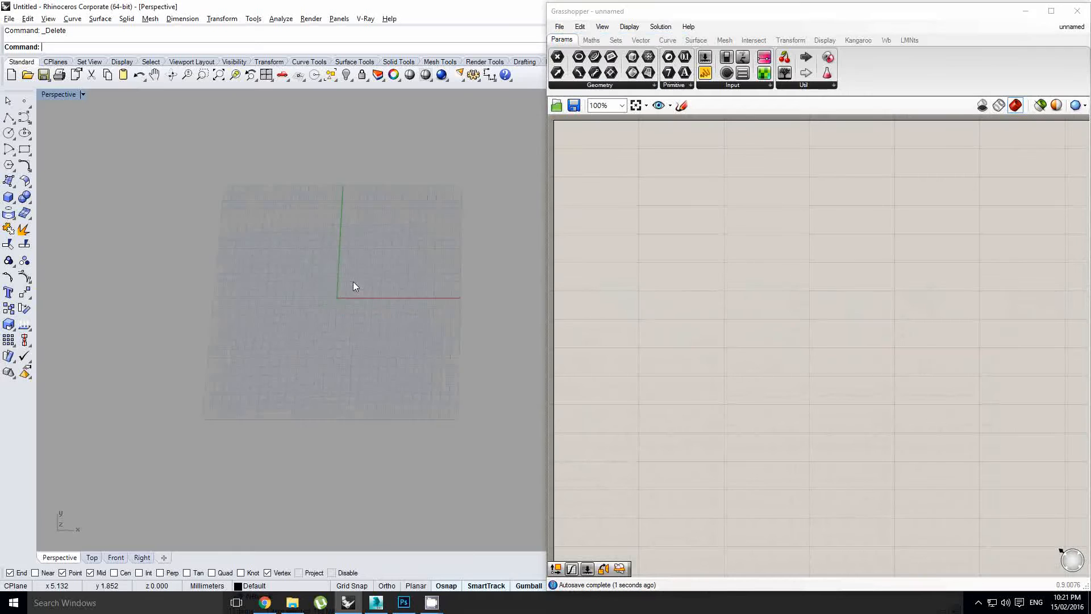
right_click_drag(353, 282, 368, 297)
double_click(691, 226)
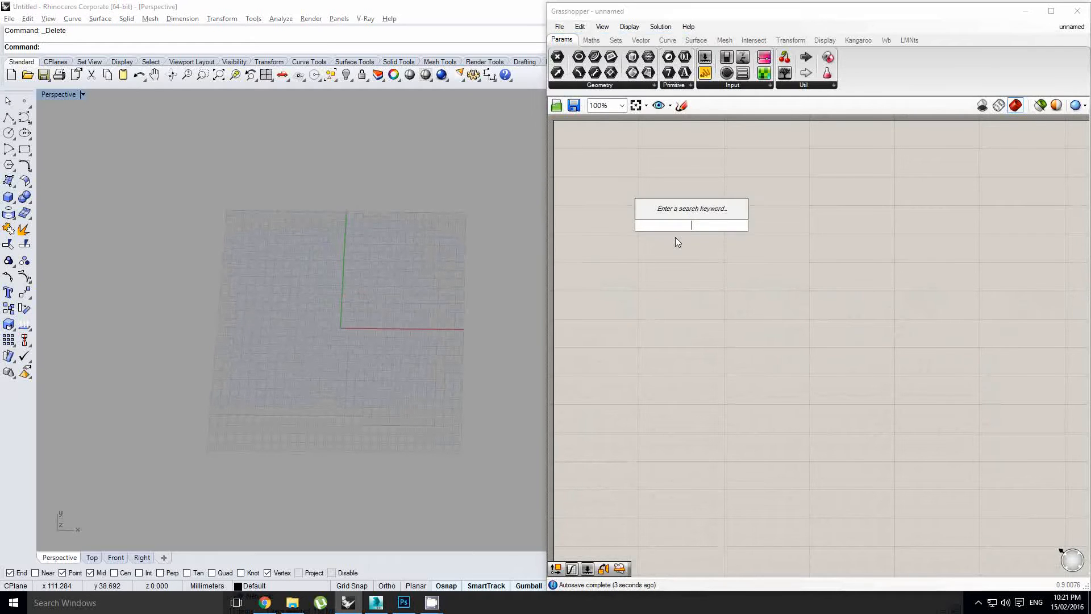
type("circ")
left_click(687, 108)
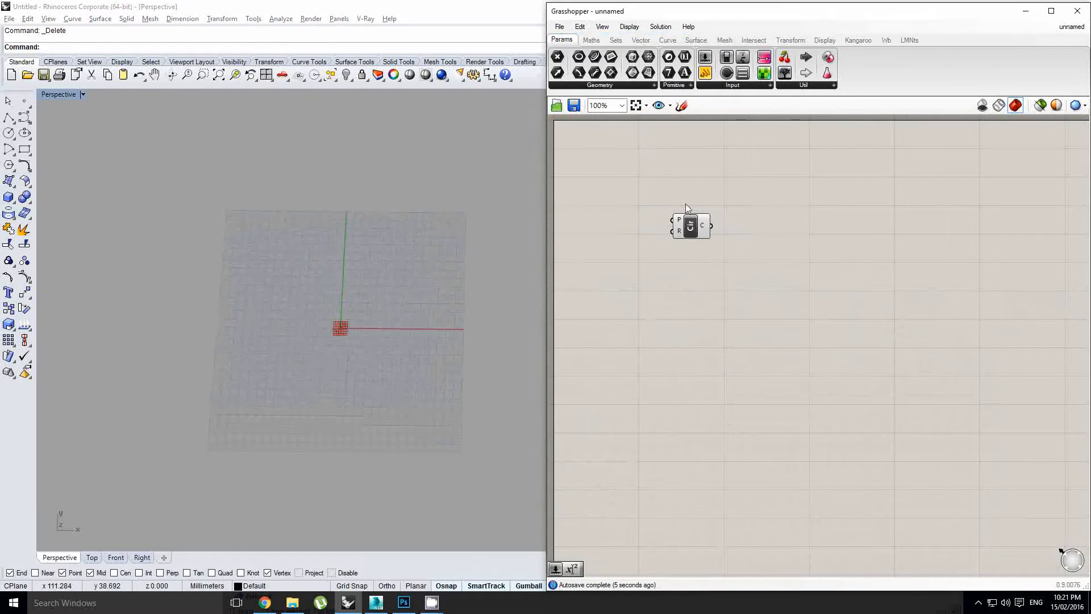
left_click_drag(694, 226, 803, 240)
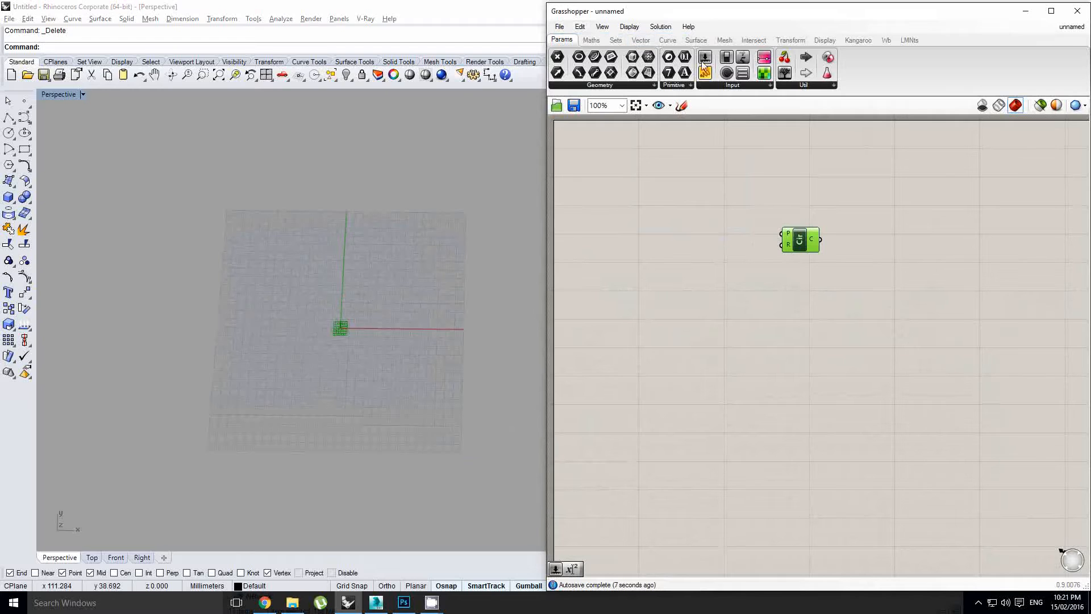
Add a number slider, raise its maximum, connect it to the Circle's radius input and set it to 100
left_click_drag(709, 130, 707, 240)
double_click(659, 244)
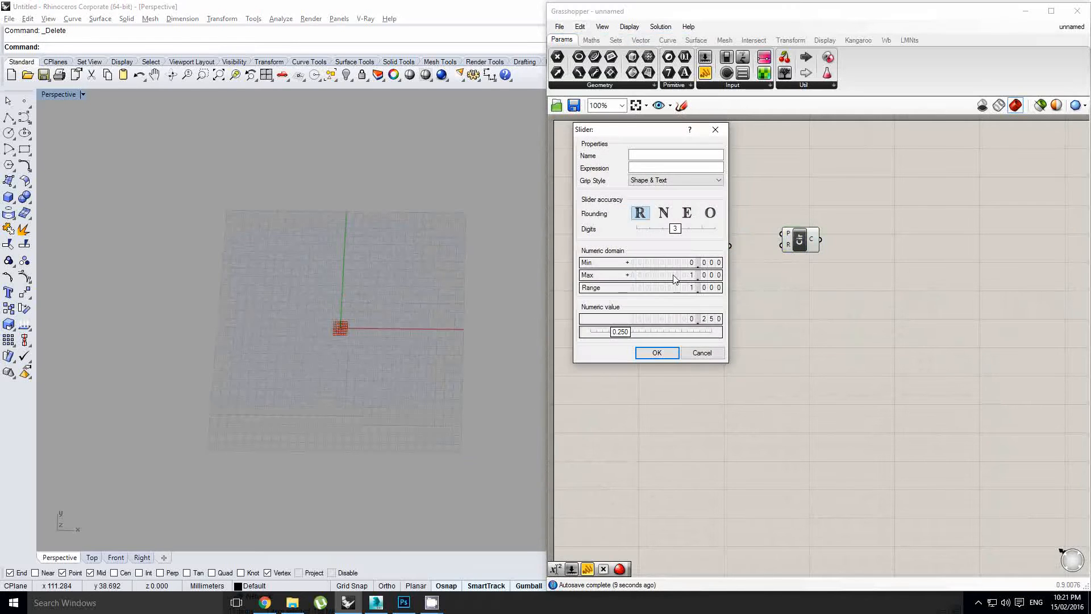
double_click(667, 281)
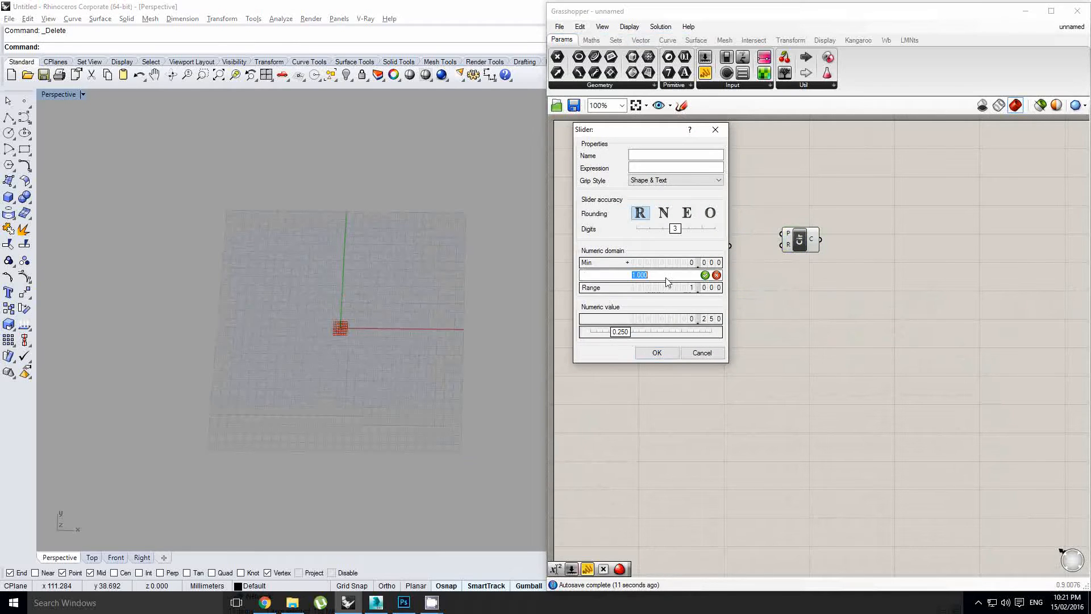
type("1")
key("Return")
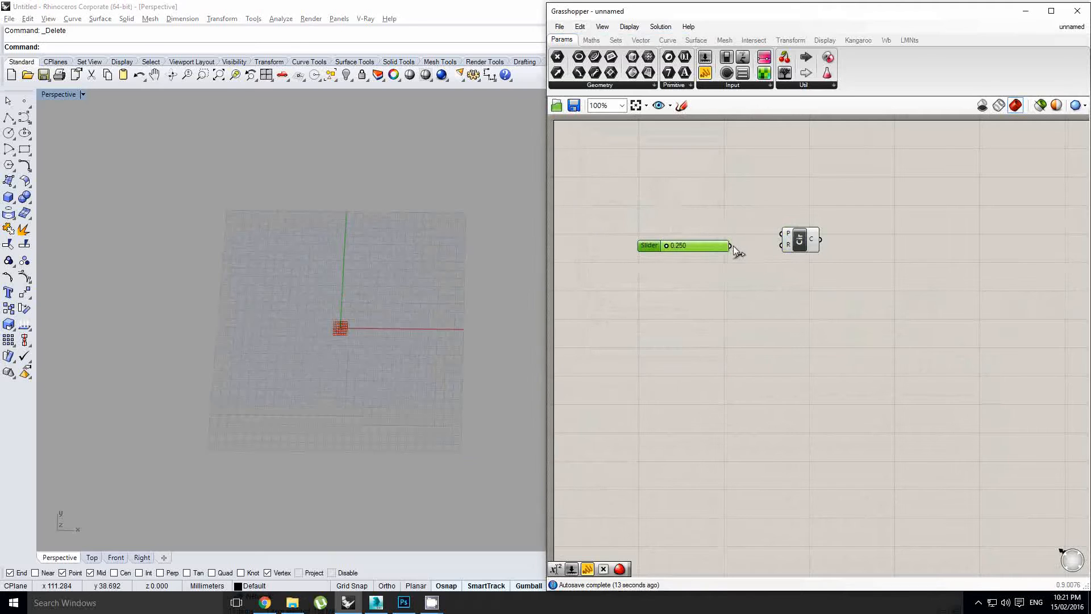
left_click_drag(731, 245, 781, 245)
left_click_drag(669, 248, 847, 269)
Add a Perp Frames component and feed the circle into its curve input
double_click(881, 258)
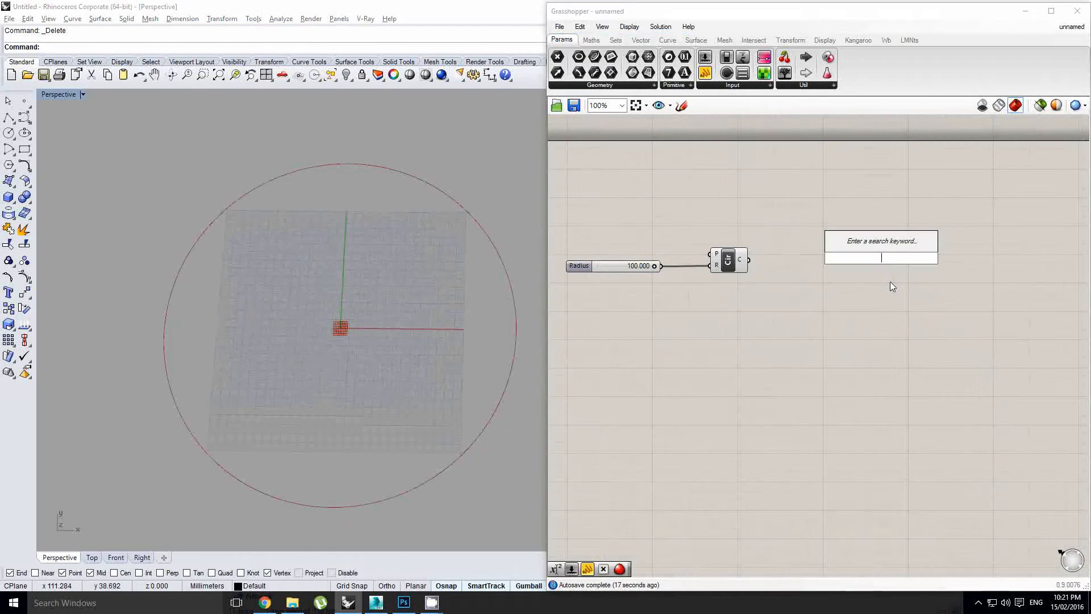
type("perp")
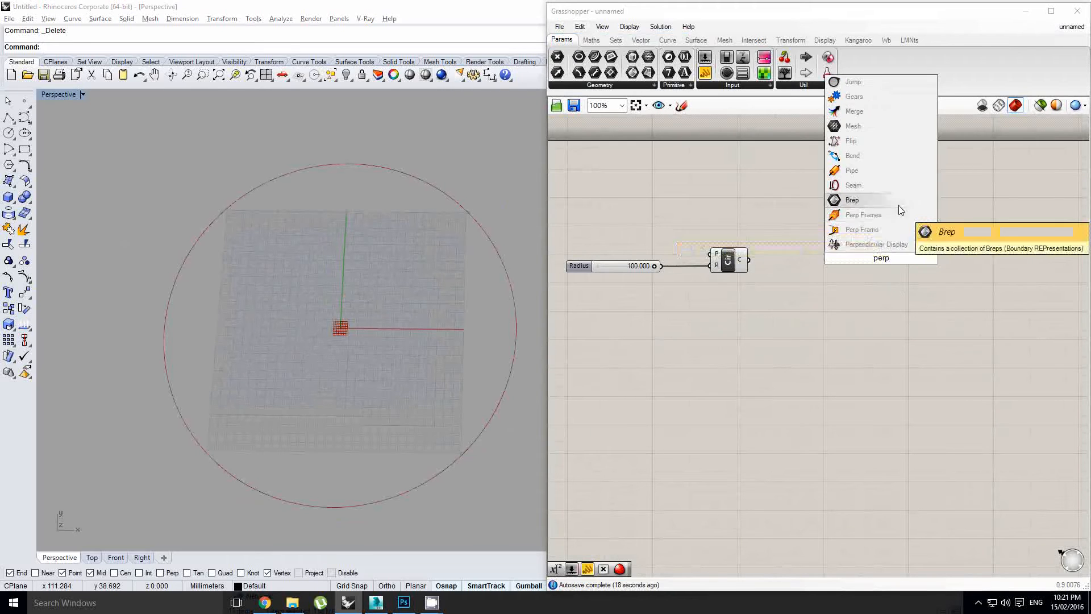
left_click(900, 215)
scroll(738, 262, "up", 4)
left_click_drag(760, 255, 1031, 221)
right_click_drag(1032, 221, 838, 224)
left_click_drag(898, 243, 901, 278)
scroll(894, 284, "down", 1)
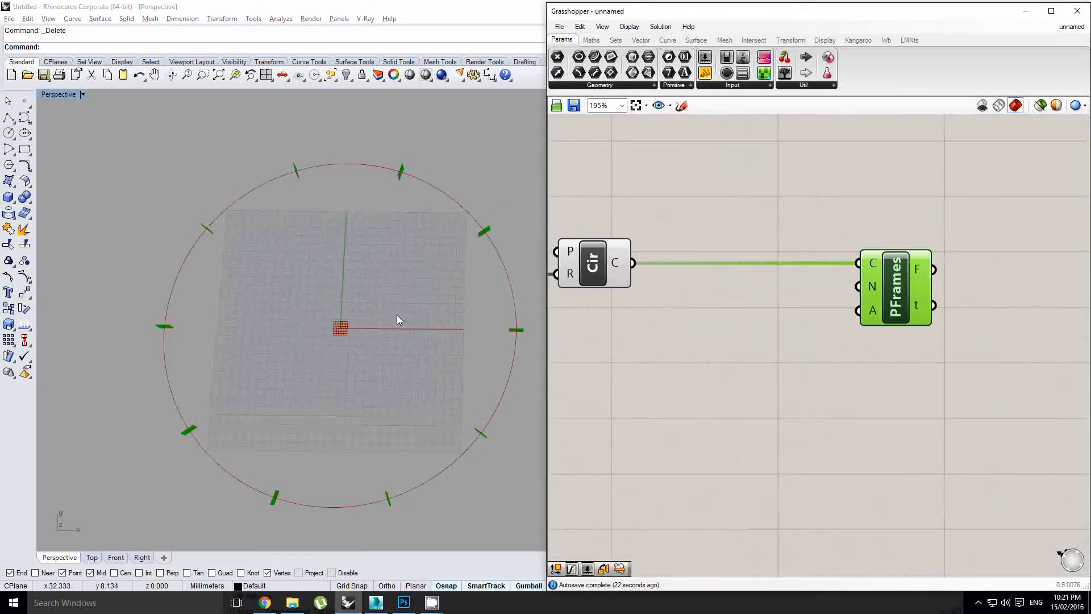
Add a Rotate Plane component after Perp Frames and connect the frames output to its plane input
right_click_drag(397, 315, 332, 316)
scroll(331, 315, "down", 2)
right_click_drag(819, 201, 800, 330)
right_click(799, 329)
double_click(859, 260)
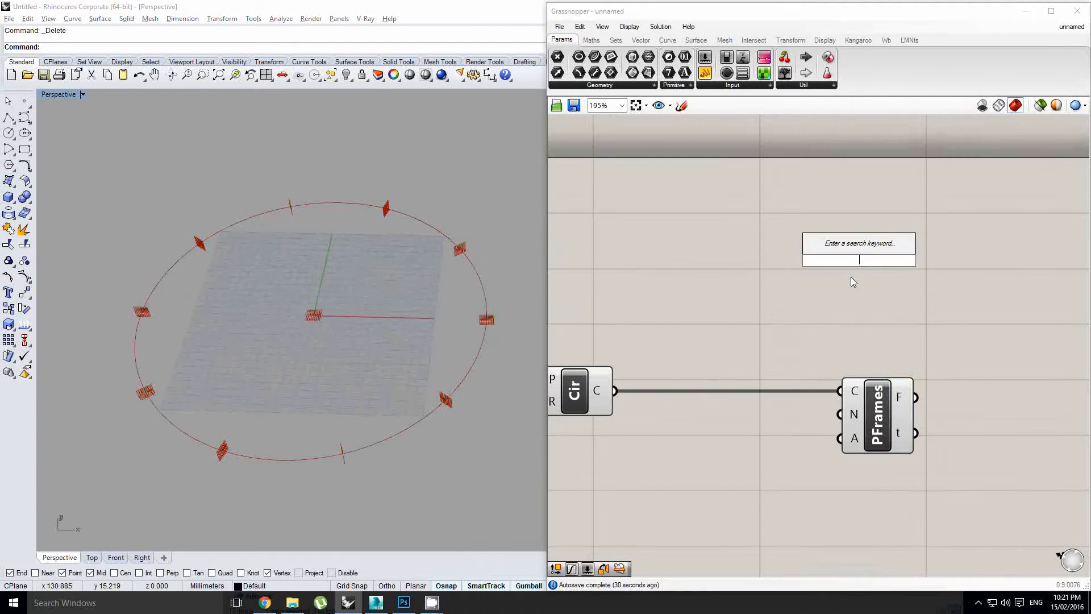
type("rot")
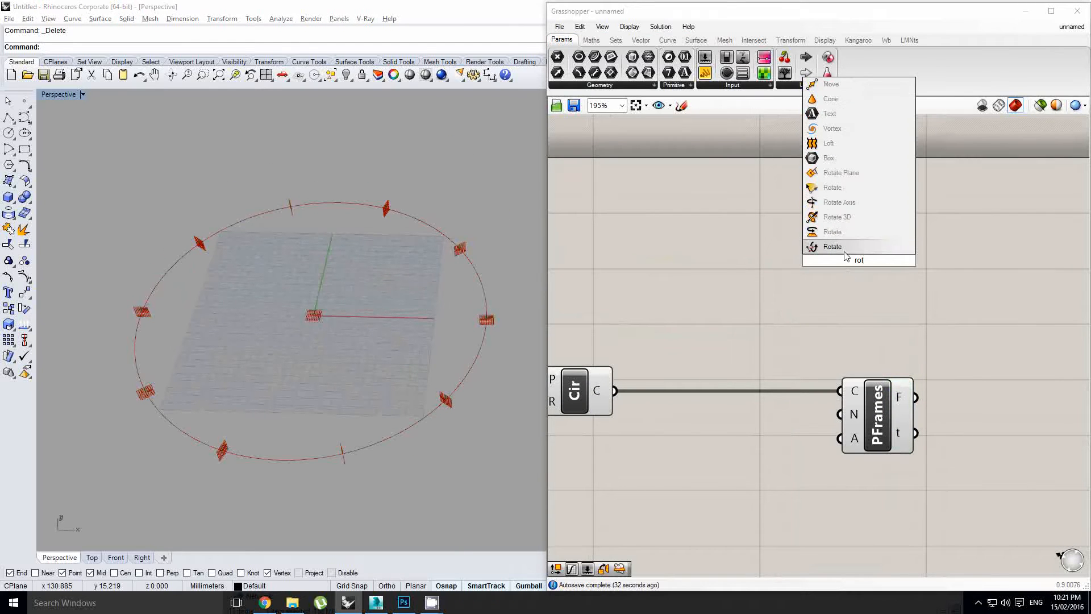
left_click(851, 173)
left_click_drag(833, 260, 1002, 341)
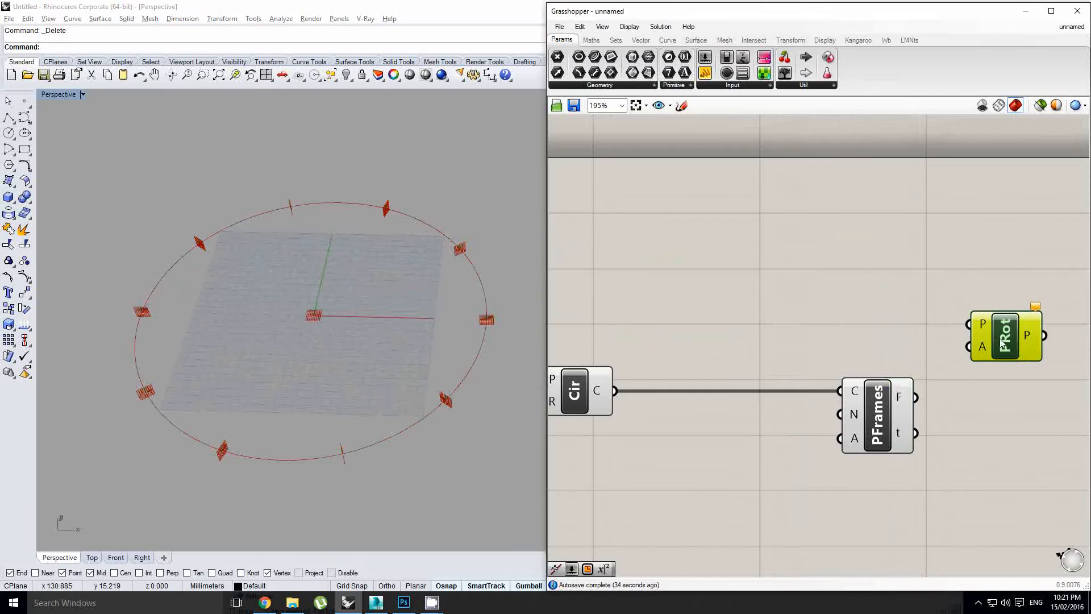
left_click_drag(916, 398, 971, 325)
left_click_drag(1010, 345, 1032, 373)
right_click_drag(1032, 374, 974, 370)
left_click_drag(974, 370, 1015, 404)
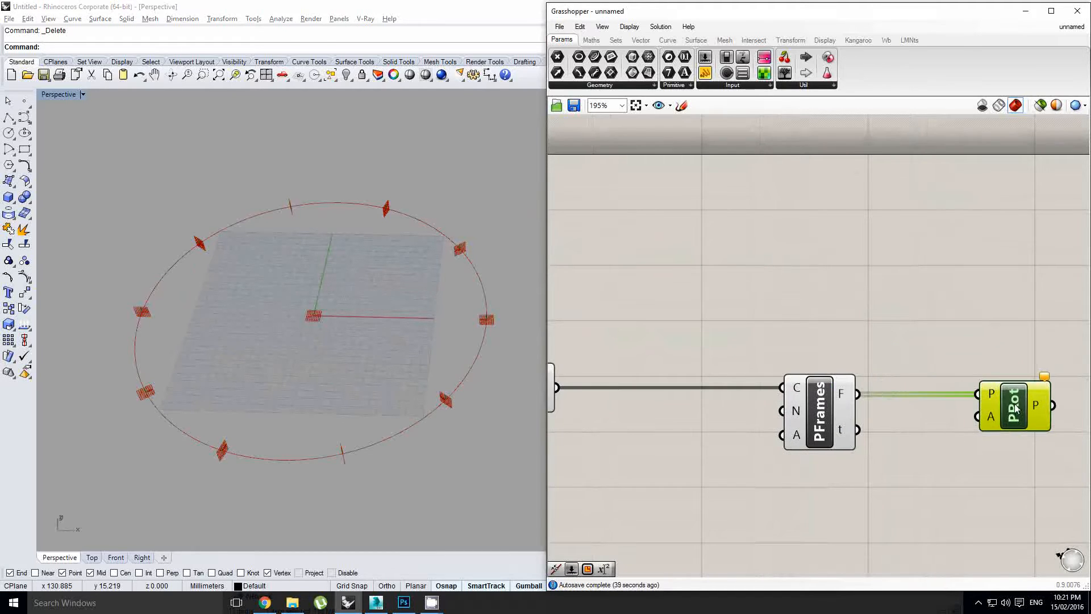
Add a Range component and place it above the Perp Frames component
double_click(777, 278)
type("range")
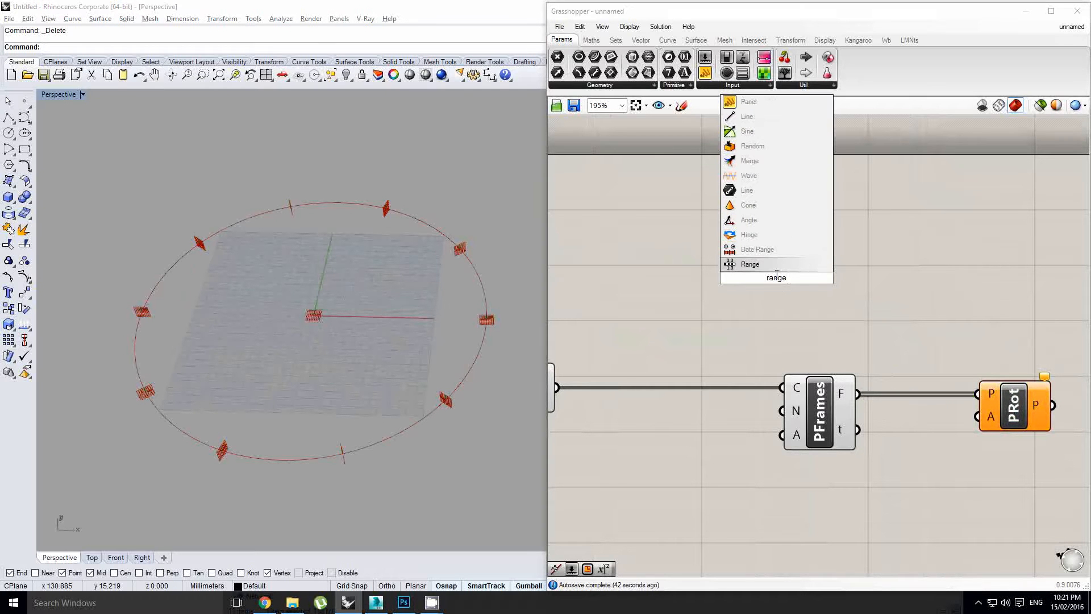
key("Return")
left_click_drag(772, 294, 828, 296)
scroll(828, 294, "down", 2)
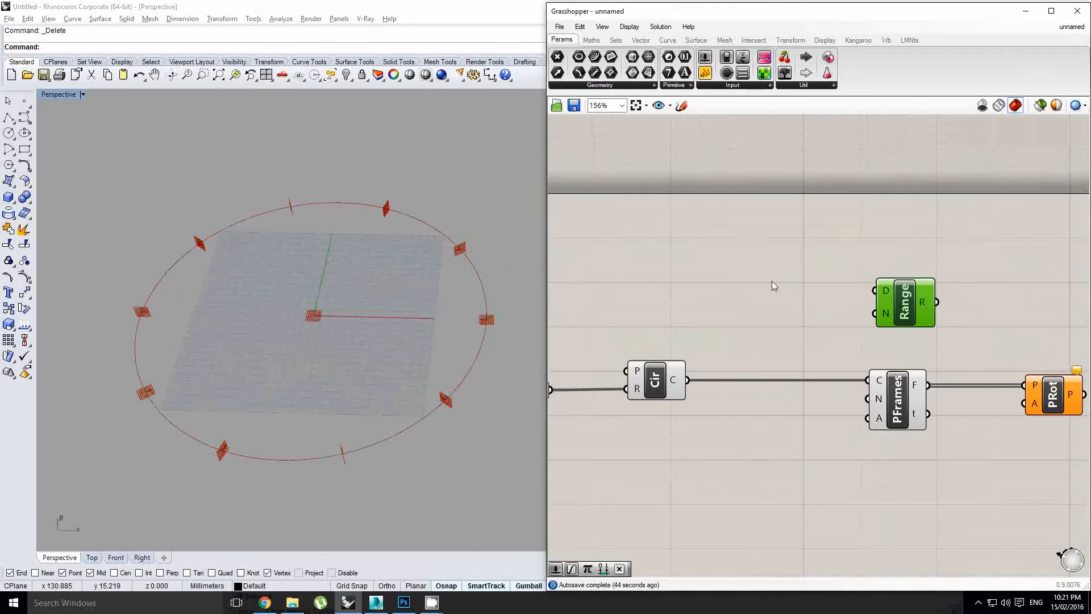
Add a second number slider above the Circle component, with integer rounding and a maximum of 10
double_click(719, 274)
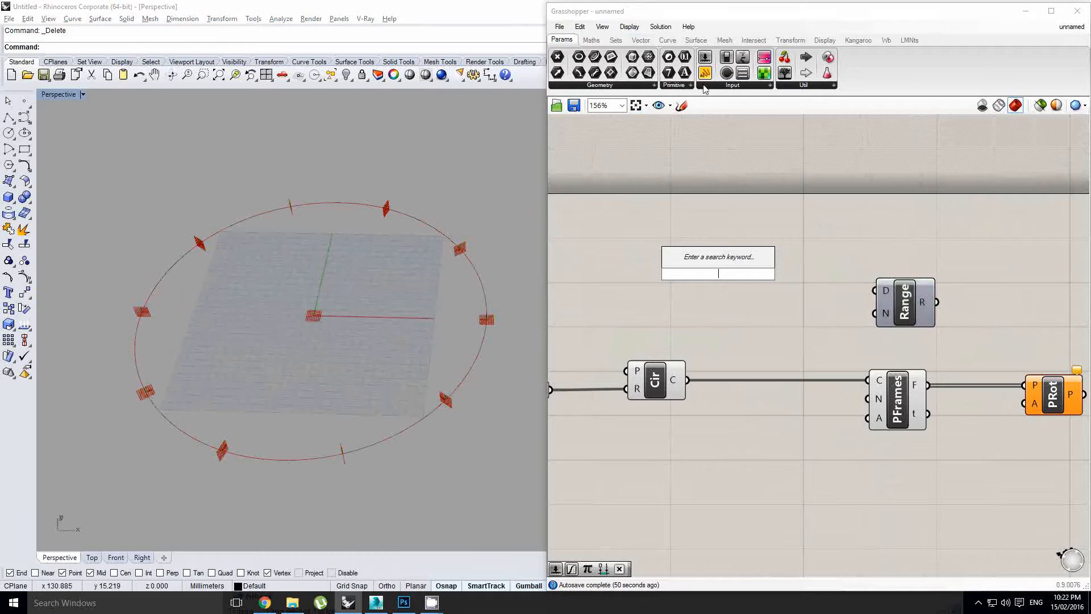
left_click_drag(705, 58, 611, 283)
right_click_drag(613, 284, 758, 266)
double_click(693, 268)
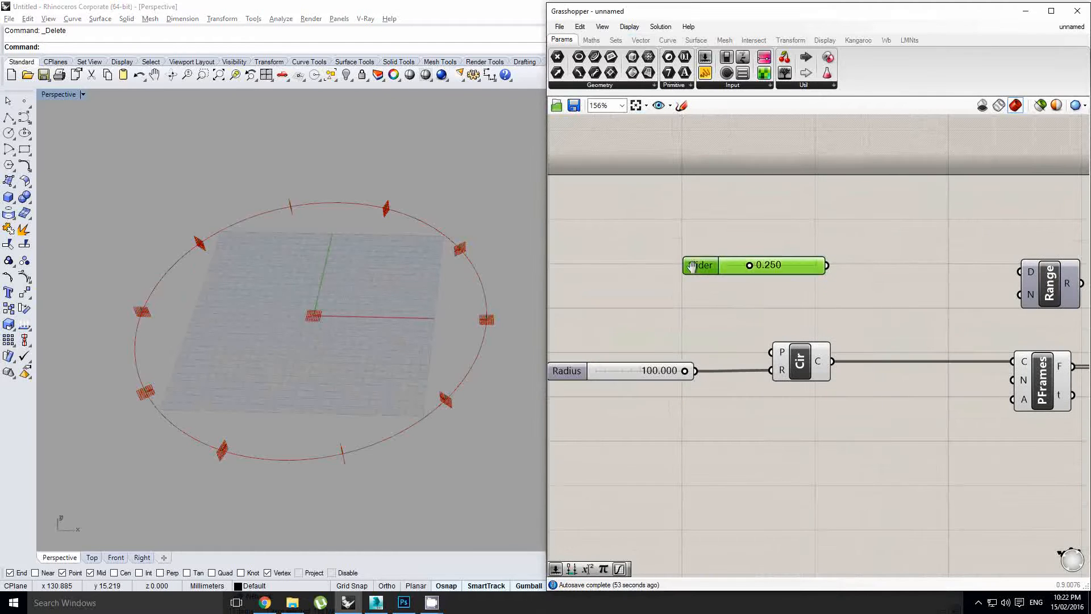
left_click(705, 238)
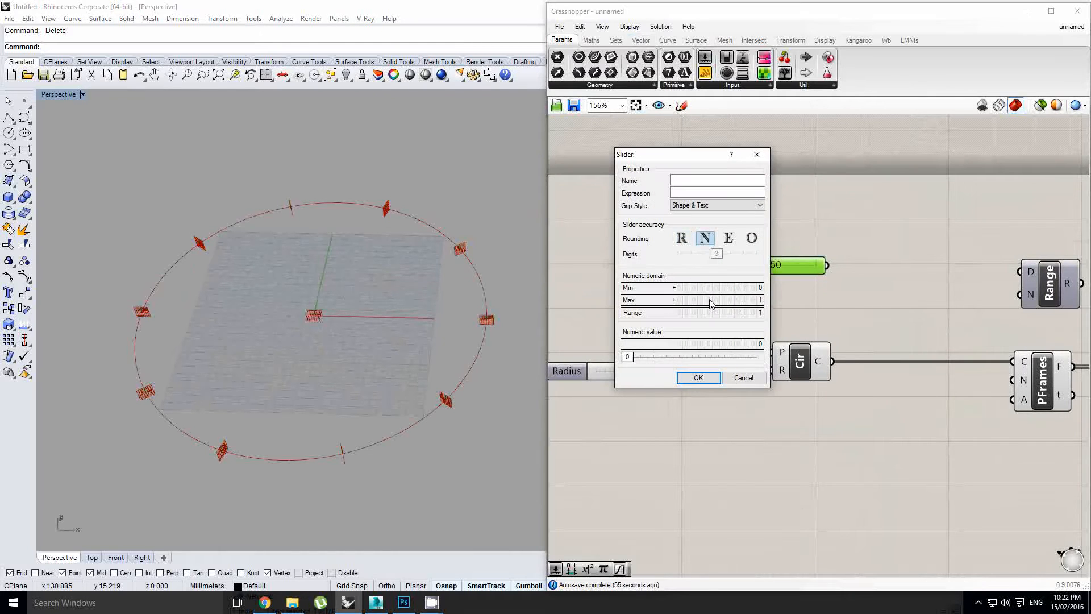
double_click(710, 300)
type("100")
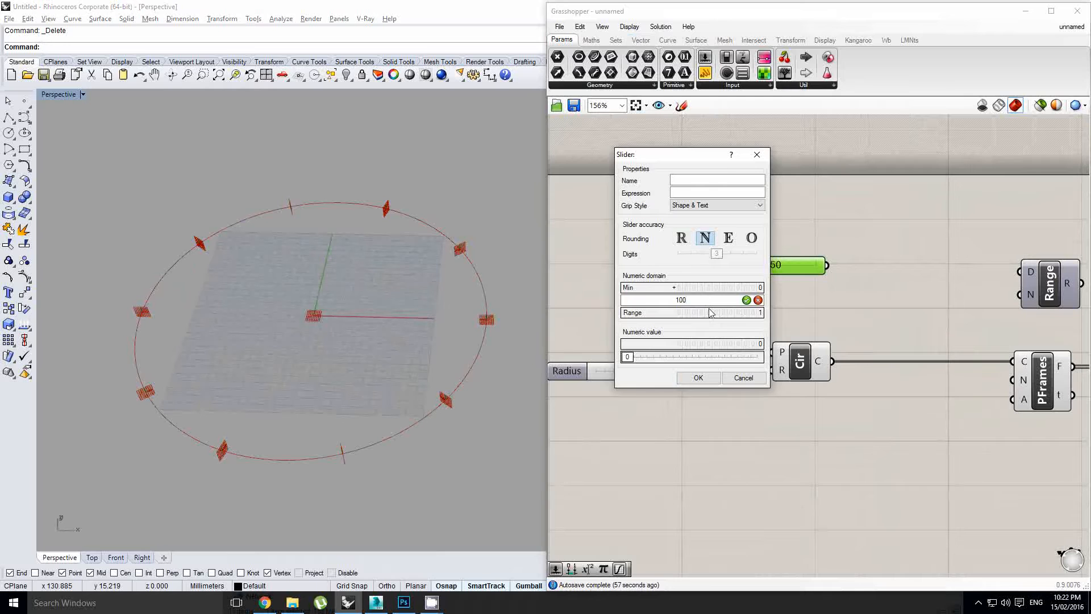
key("BackSpace")
left_click(697, 377)
left_click_drag(789, 275, 747, 275)
Add an Expression component and set its expression to 2*pi*x
right_click_drag(749, 146, 703, 159)
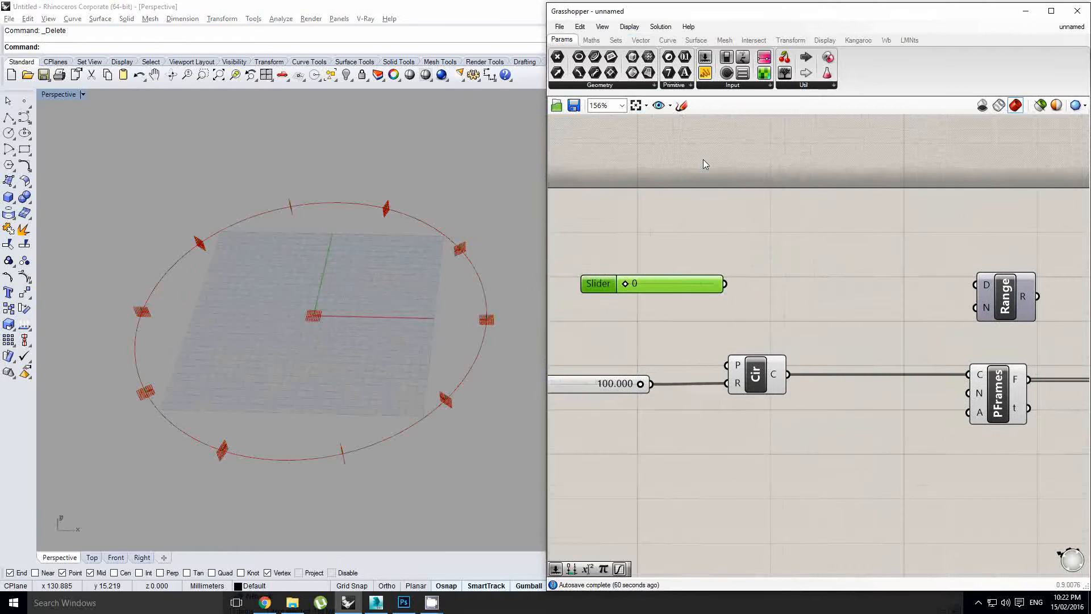
left_click(591, 40)
left_click_drag(742, 73, 809, 240)
double_click(809, 240)
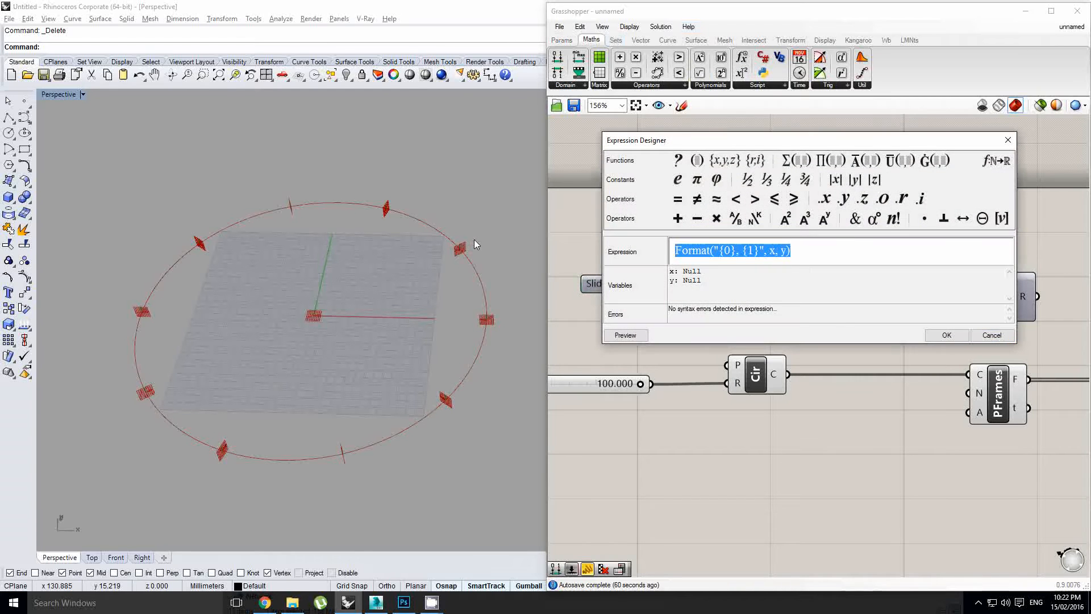
type("2*pi*x")
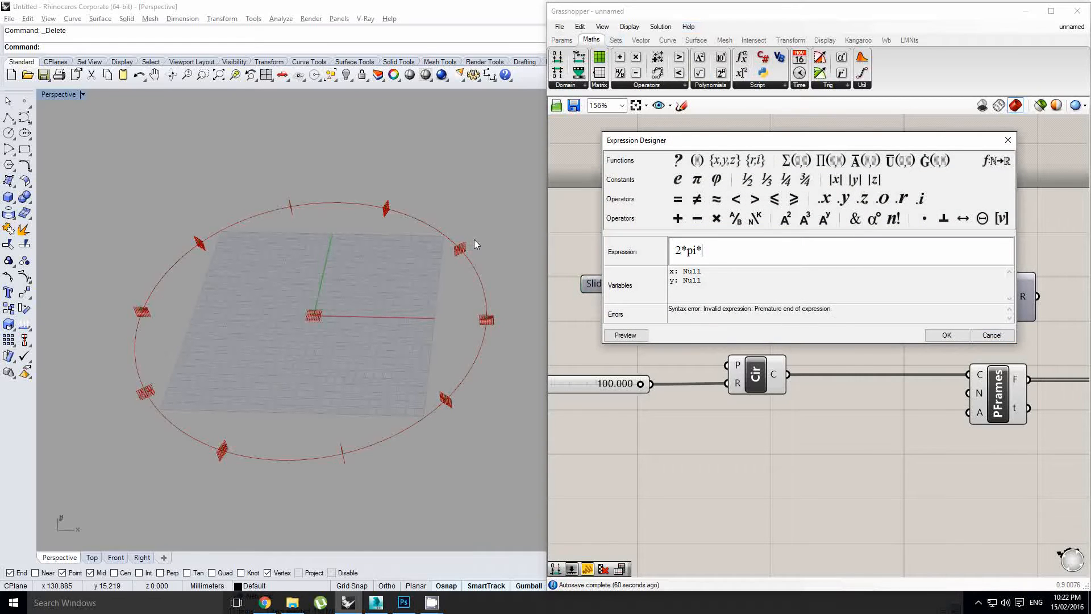
left_click(950, 337)
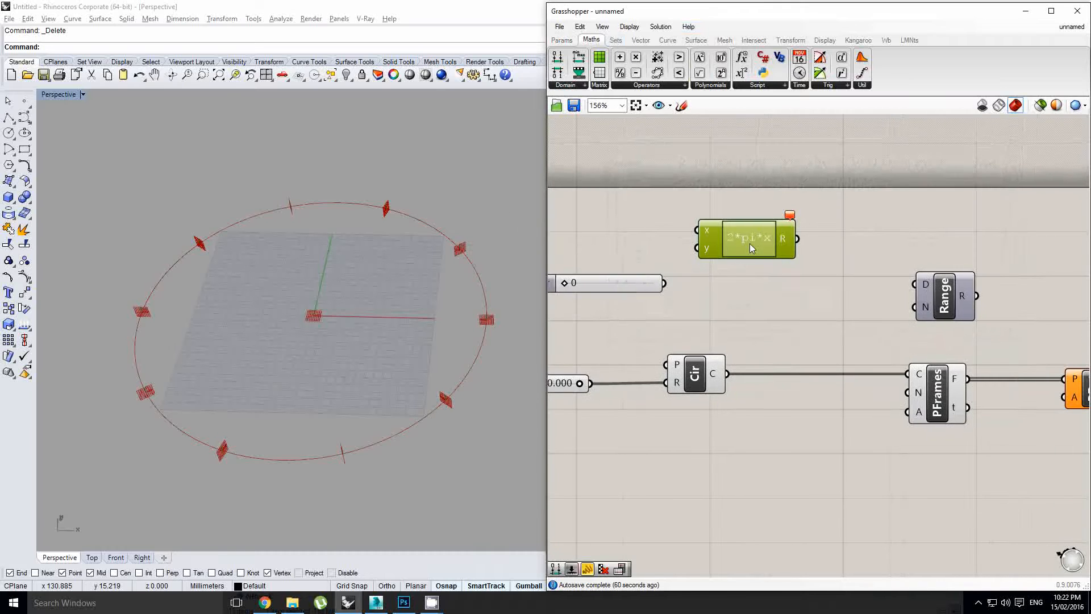
Connect the integer slider to the expression's x input and remove the unused y input
scroll(669, 289, "up", 1)
left_click_drag(666, 276, 750, 256)
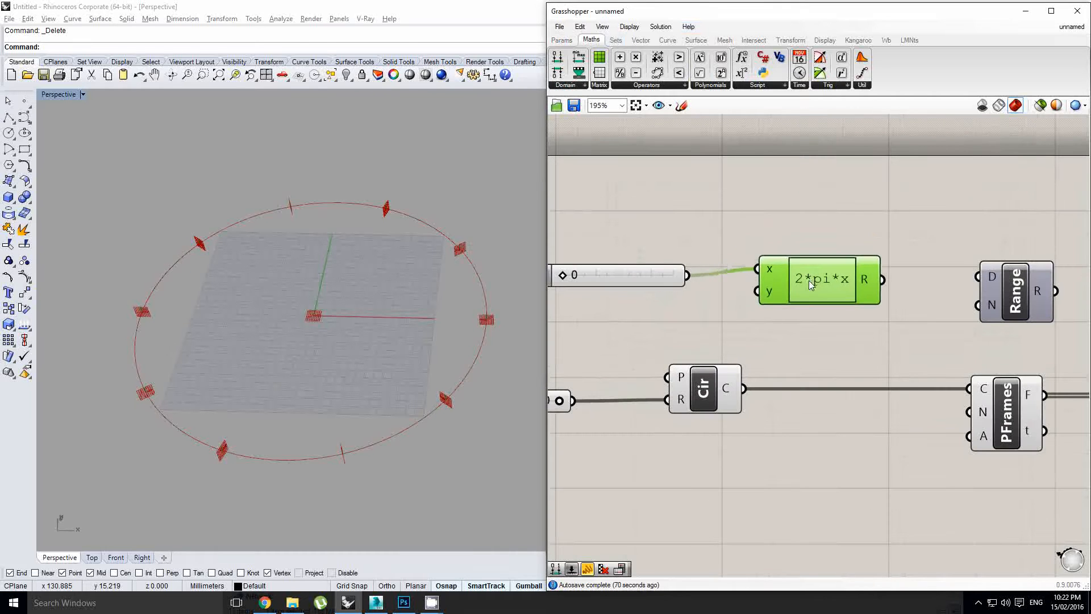
scroll(809, 281, "up", 5)
left_click(765, 271)
Connect the expression's result to the Range component's domain input
scroll(820, 233, "down", 7)
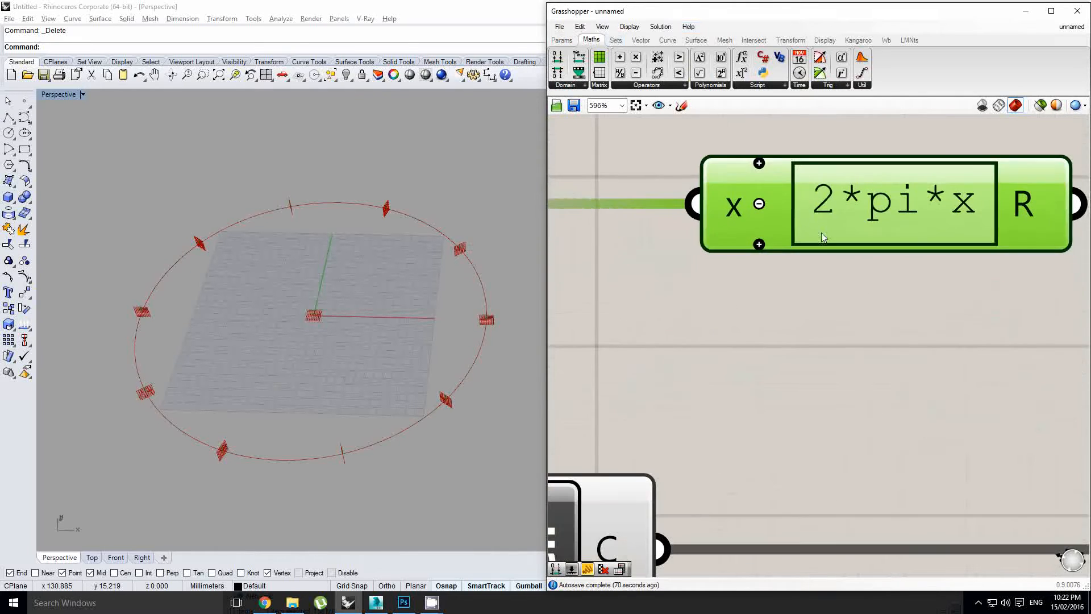
scroll(781, 234, "up", 1)
left_click(710, 254)
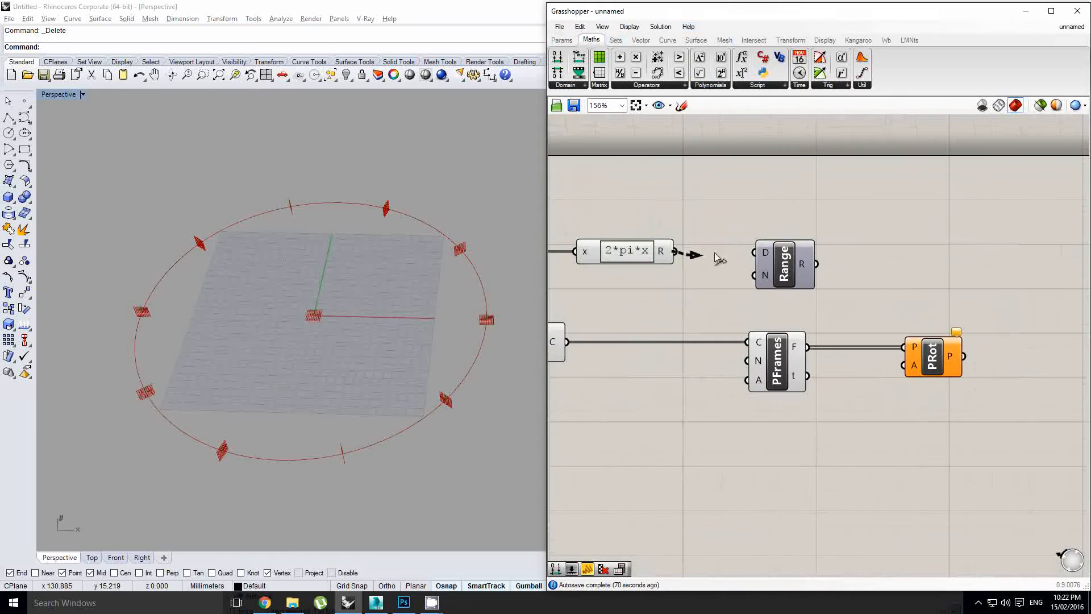
left_click_drag(718, 259, 760, 252)
right_click_drag(719, 273, 835, 273)
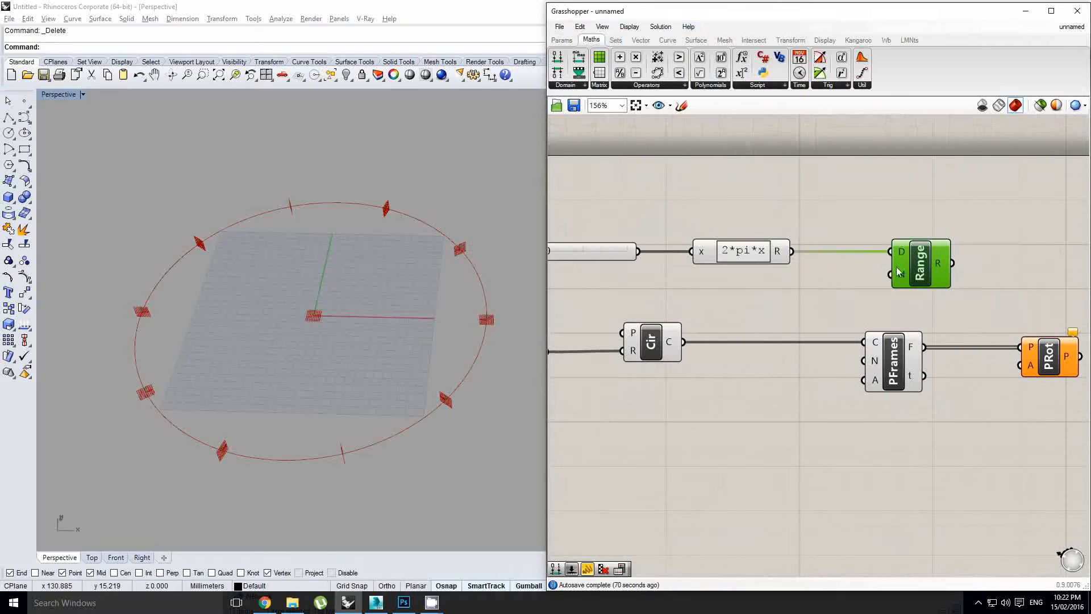
Move the Range component closer to the expression and add a number slider below the Circle with integer rounding and a raised maximum
left_click_drag(898, 271, 879, 273)
left_click(562, 40)
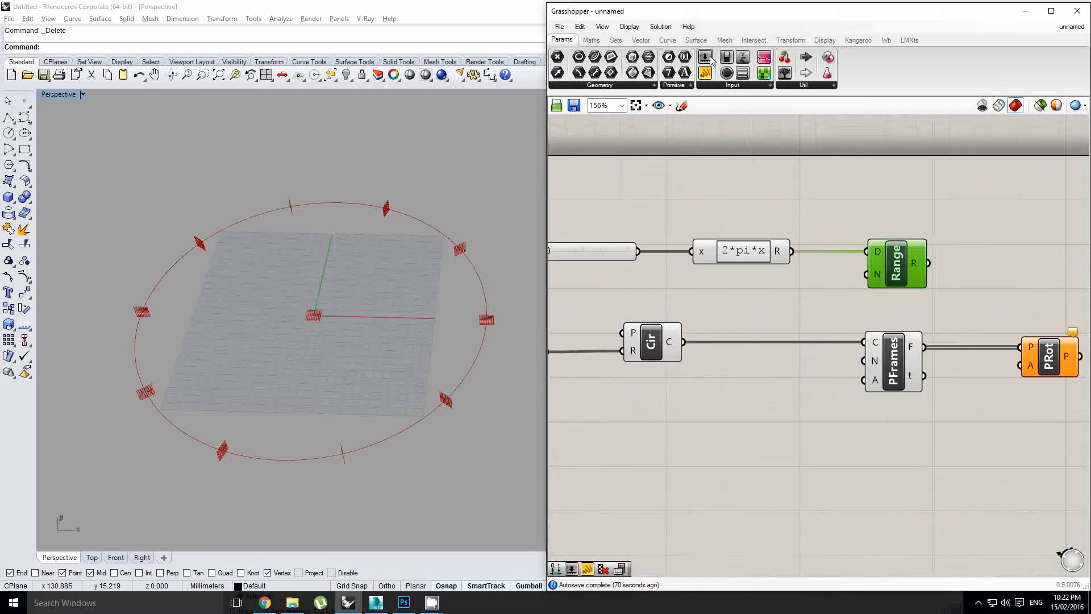
left_click_drag(687, 414, 688, 422)
double_click(642, 421)
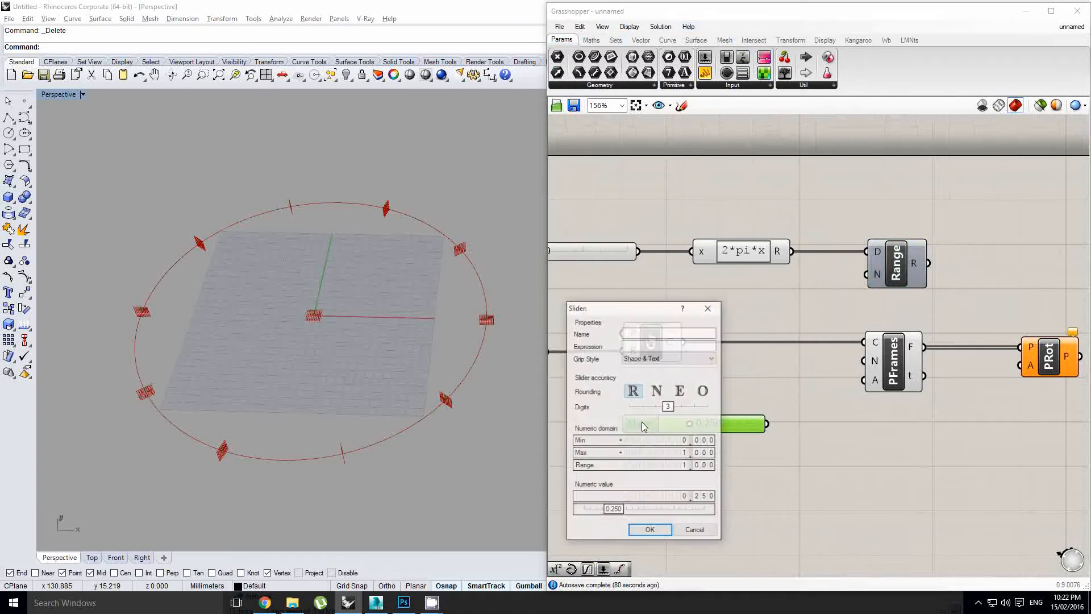
double_click(651, 458)
type("50")
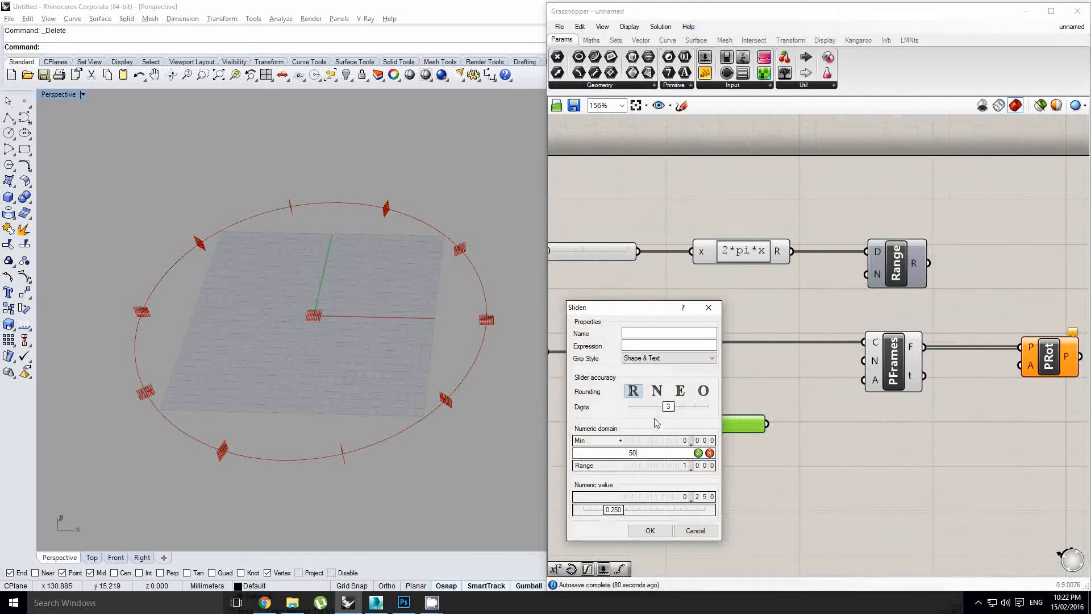
left_click(657, 390)
double_click(622, 453)
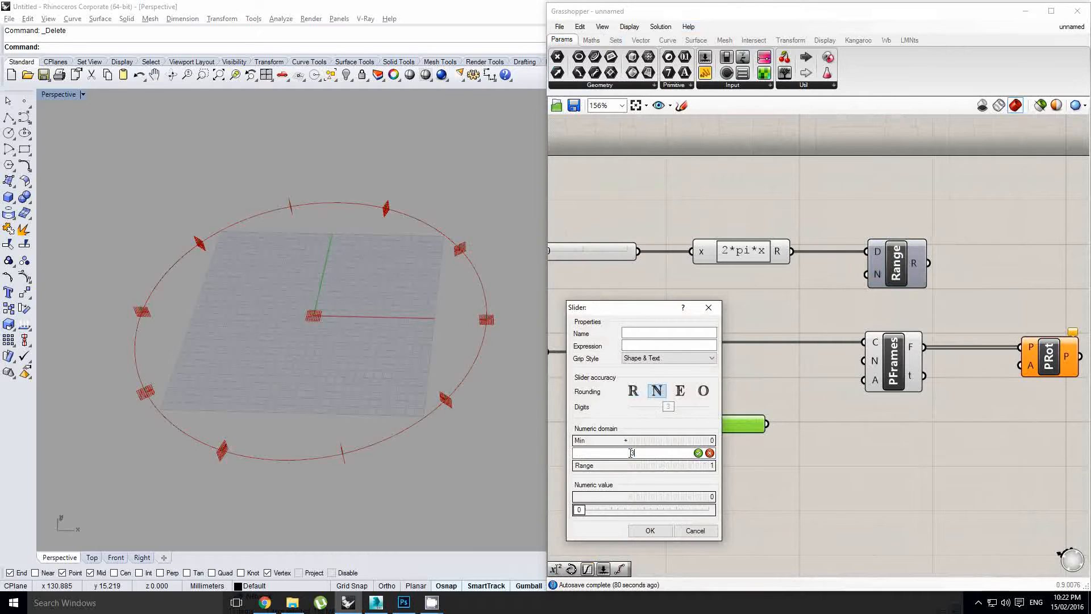
left_click(649, 530)
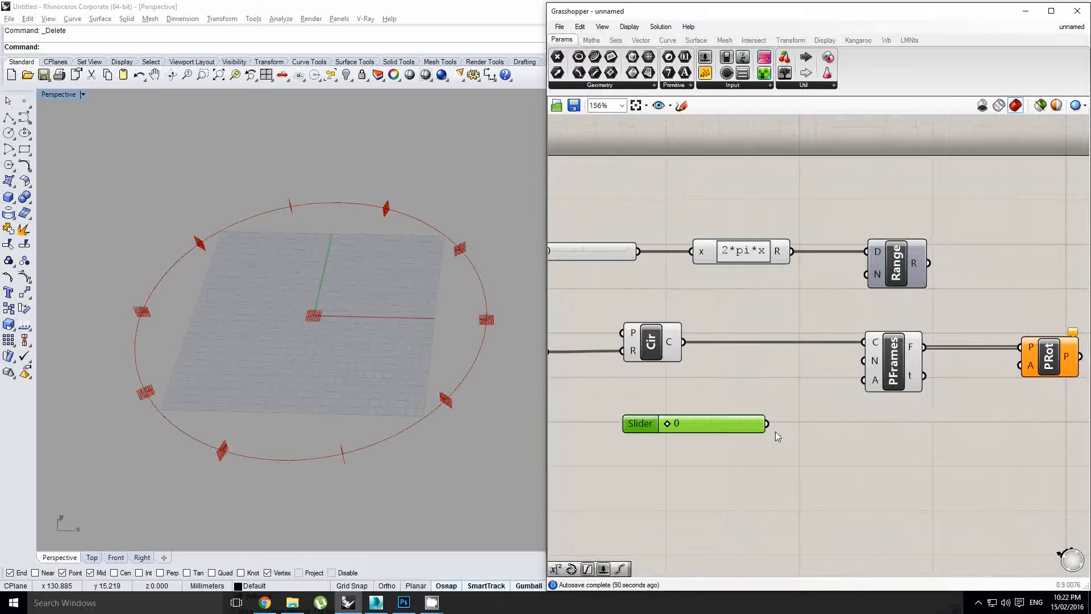
Connect the new slider to the N inputs of both Range and Perp Frames, and set it to 13
left_click_drag(767, 424, 866, 275)
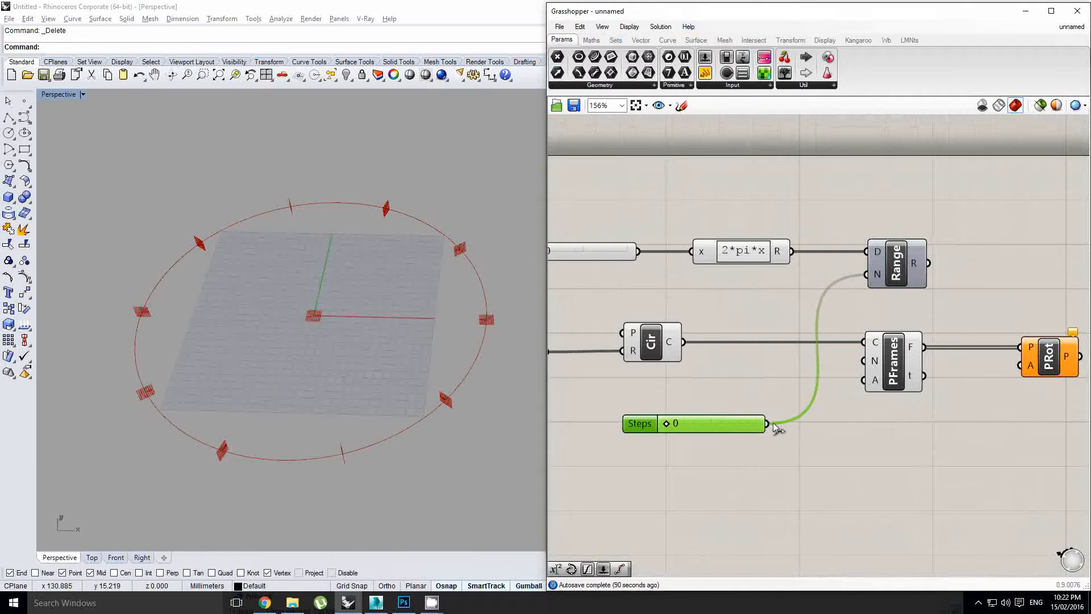
left_click_drag(770, 425, 866, 361)
right_click_drag(911, 339, 893, 347)
left_click_drag(877, 272, 875, 276)
scroll(875, 276, "up", 2)
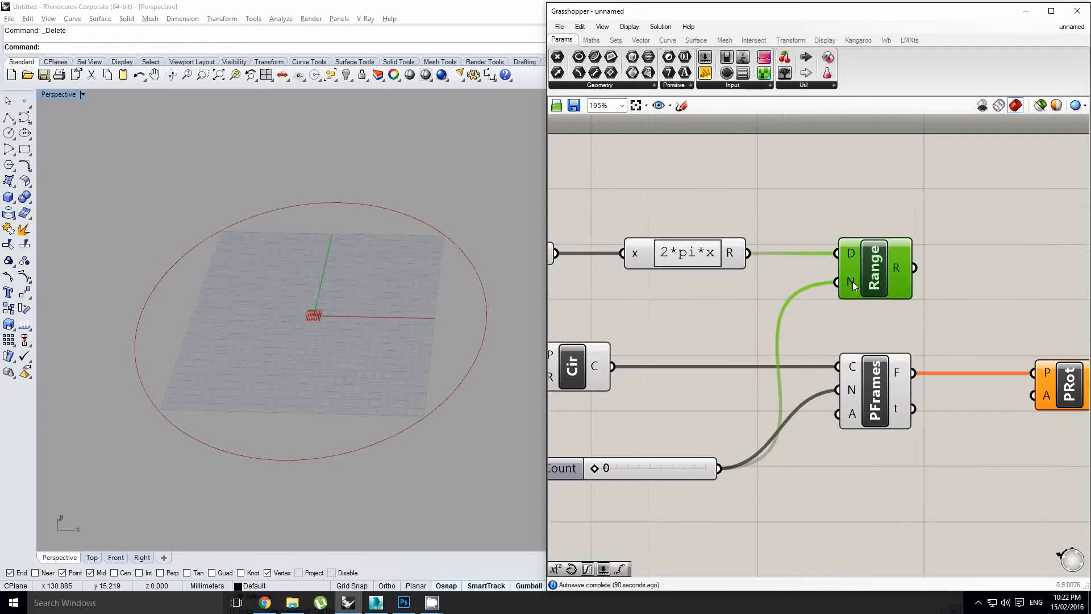
left_click_drag(594, 468, 649, 468)
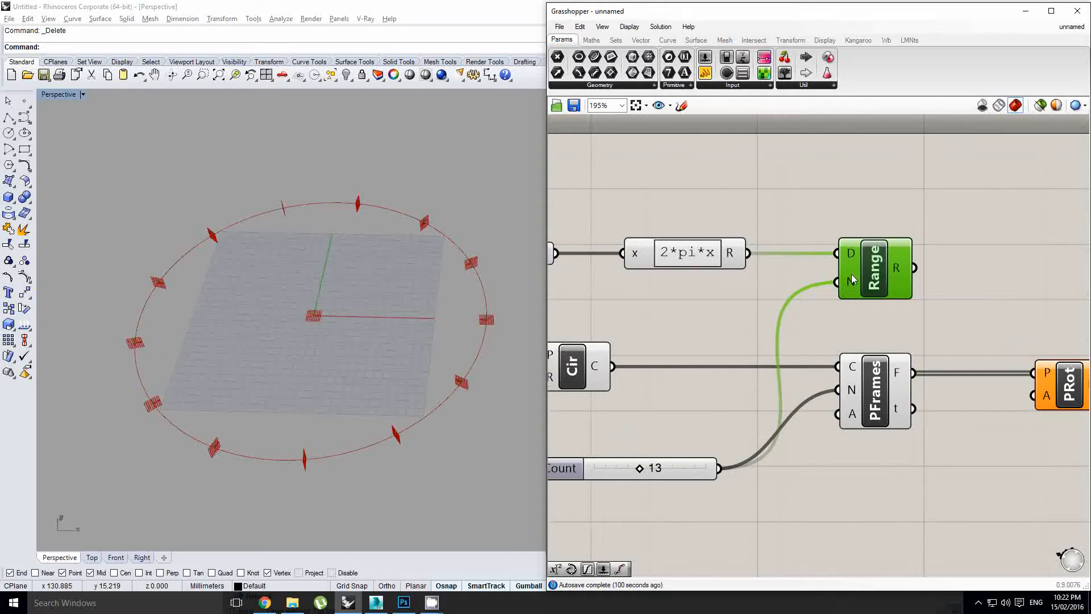
Examine the Range output list, the Perp Frames count input and the frames distributed around the circle in the viewport
mouse_move(904, 269)
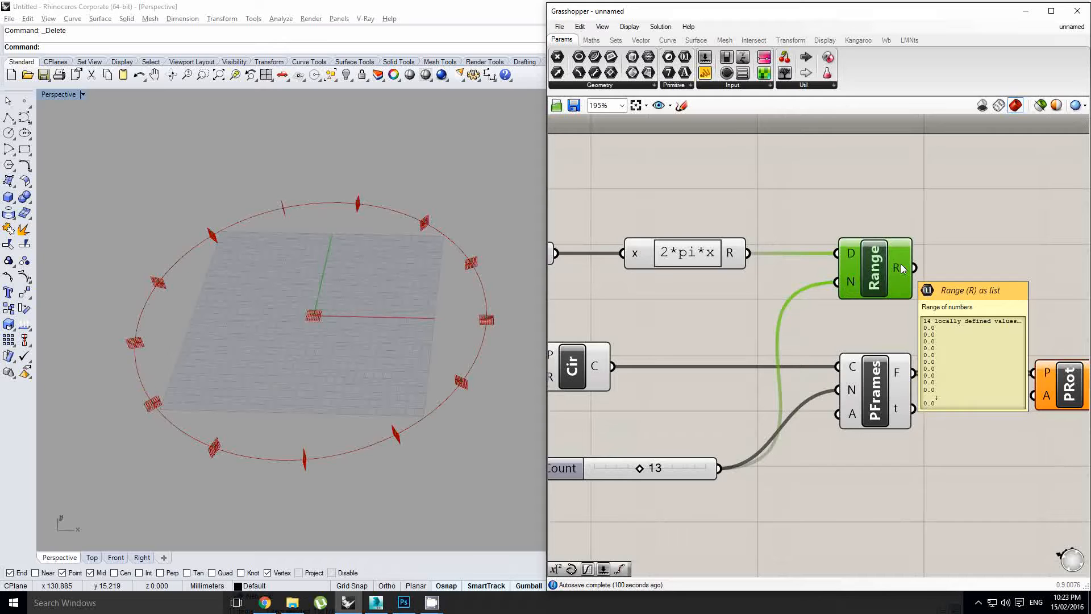
right_click_drag(905, 336, 891, 331)
left_click(847, 412)
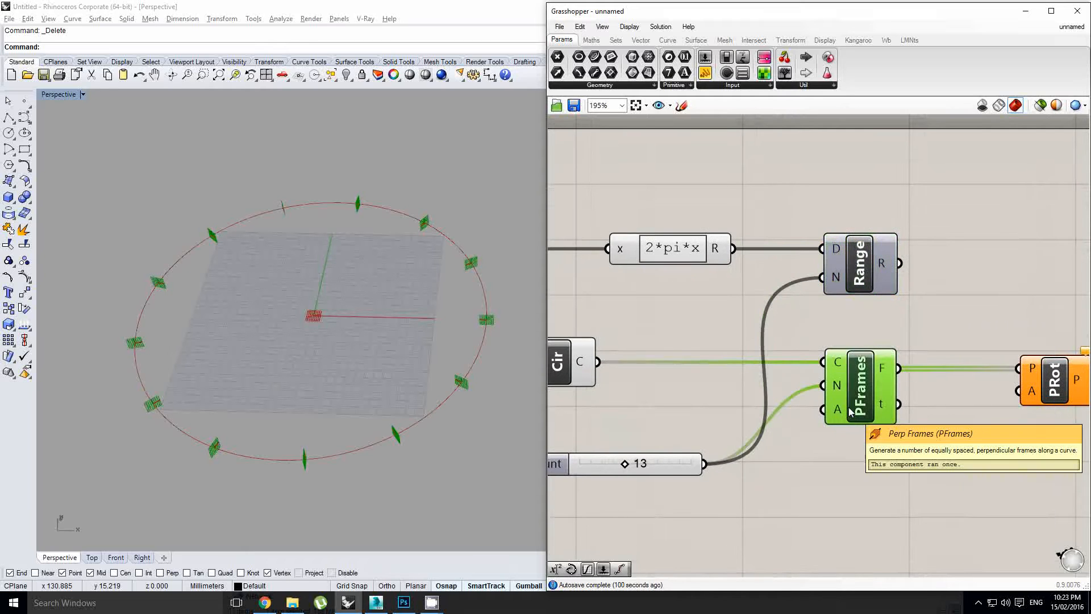
mouse_move(837, 393)
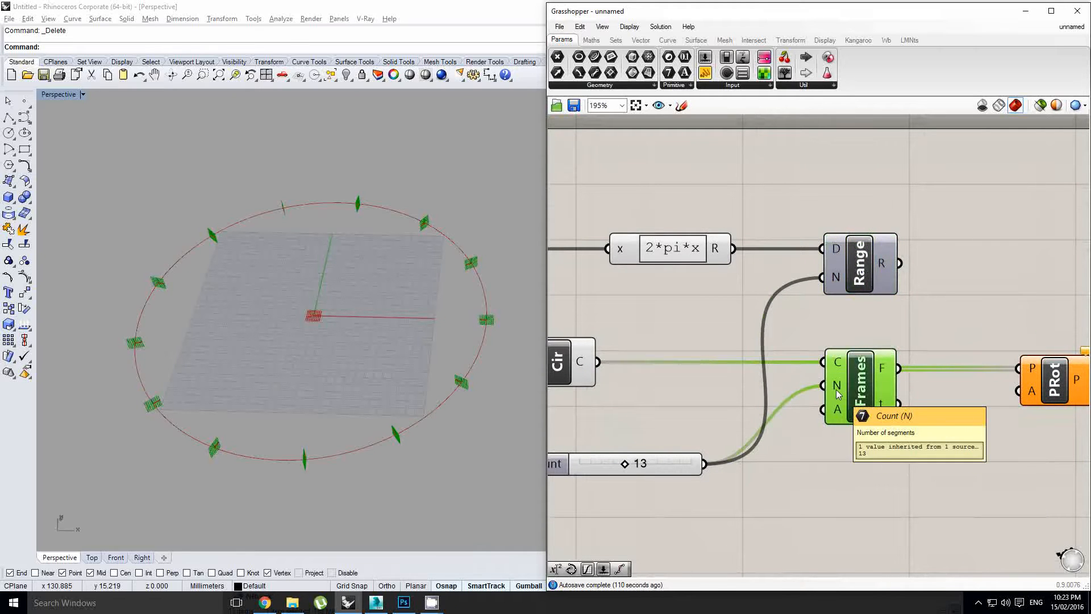
mouse_move(888, 368)
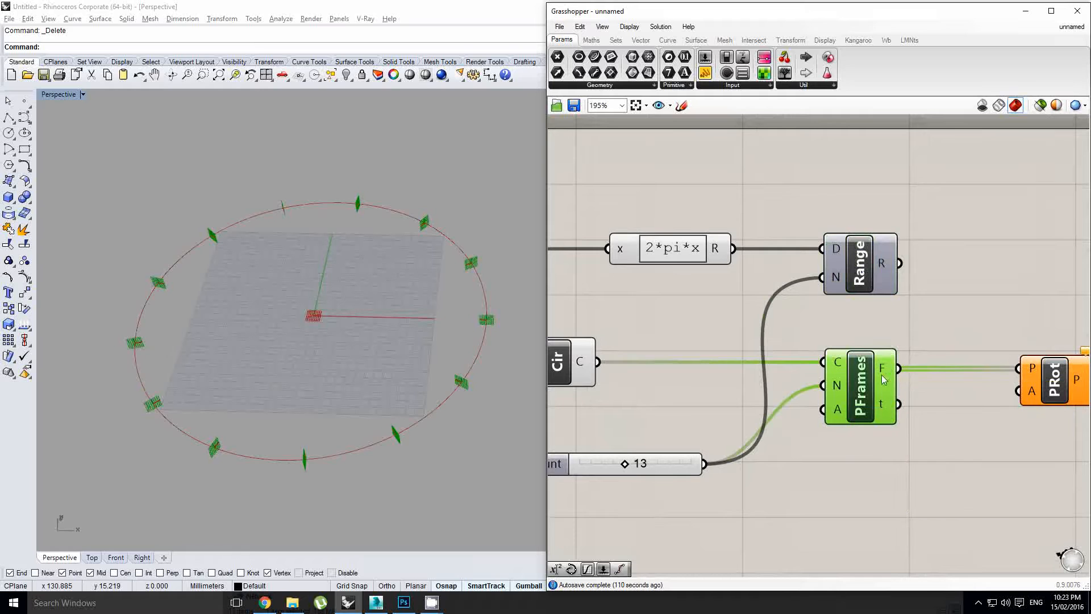
right_click_drag(285, 263, 344, 263)
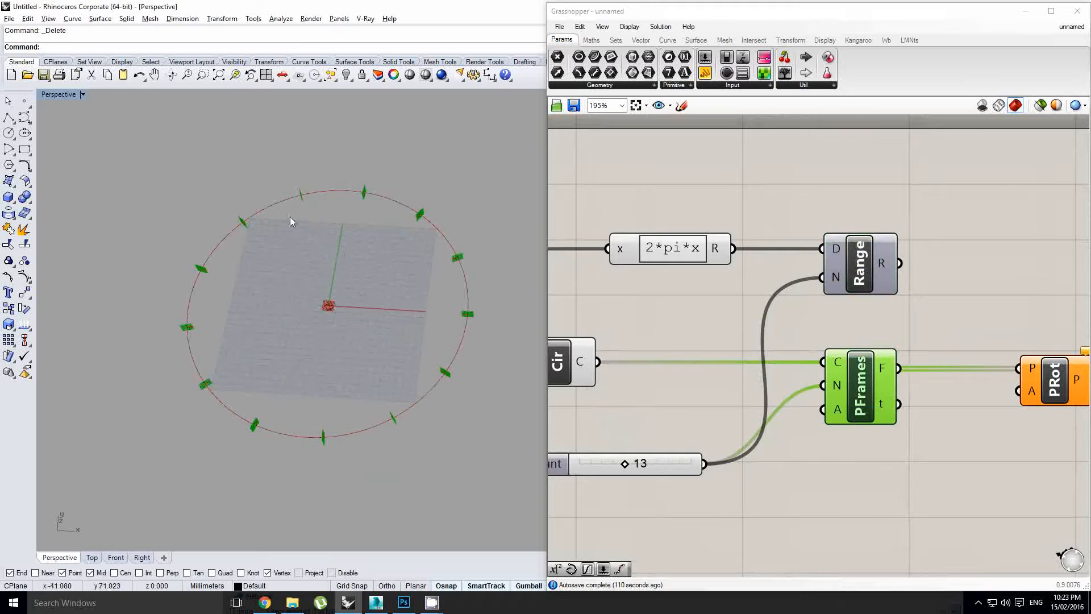
right_click_drag(280, 236, 326, 343)
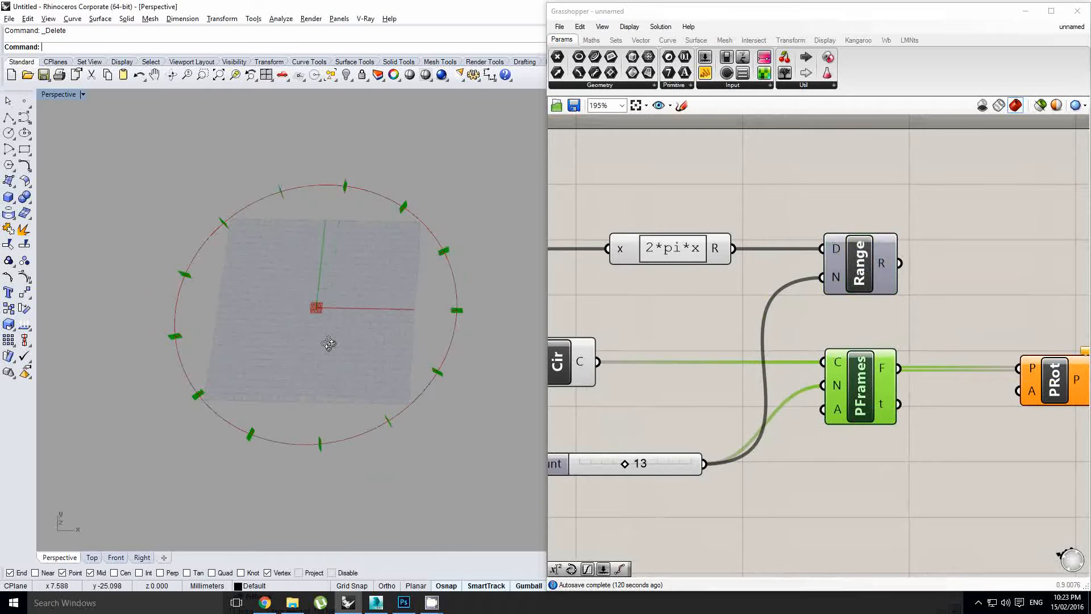
right_click_drag(893, 338, 796, 341)
left_click(862, 310)
right_click_drag(427, 367, 453, 363, "shift")
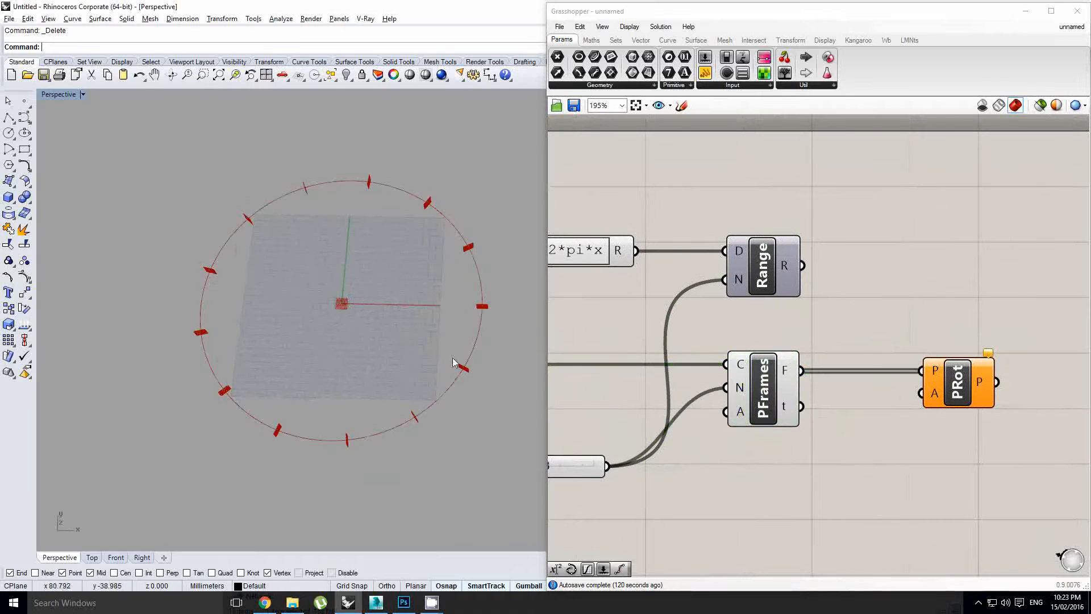
right_click_drag(624, 465, 674, 434)
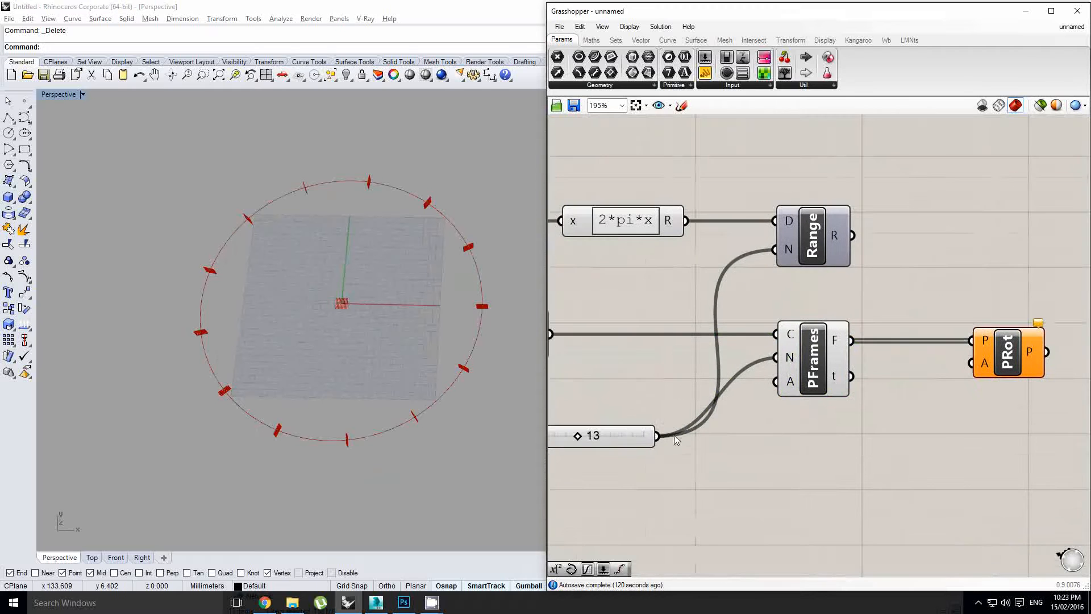
Draw an open S-shaped control-point curve with five points across the middle of the circle in the Rhino Perspective viewport
left_click(621, 438)
right_click_drag(668, 342, 684, 350)
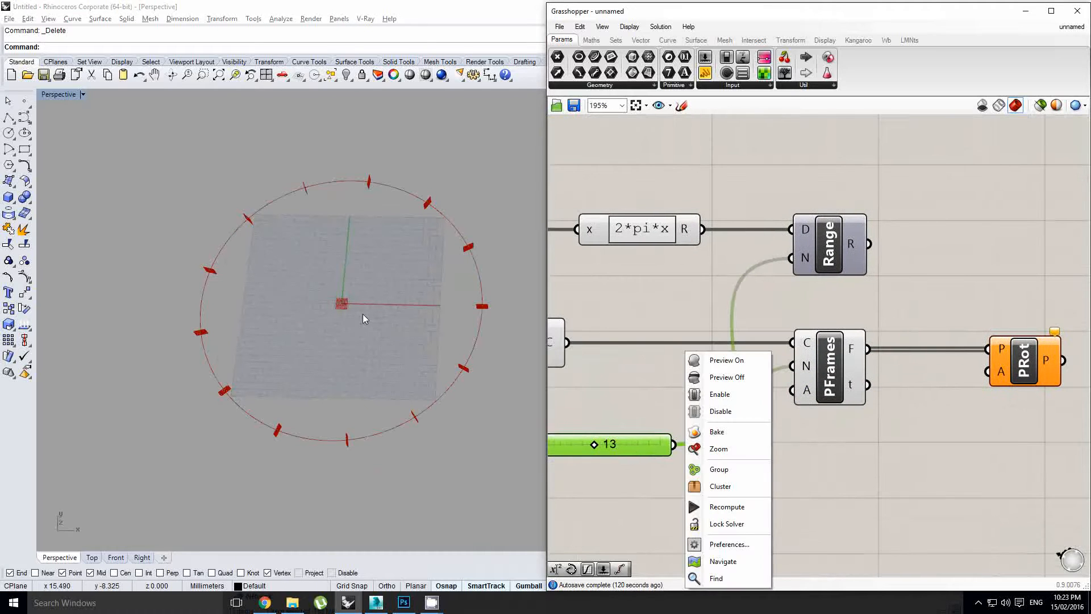
left_click(353, 311)
left_click(25, 116)
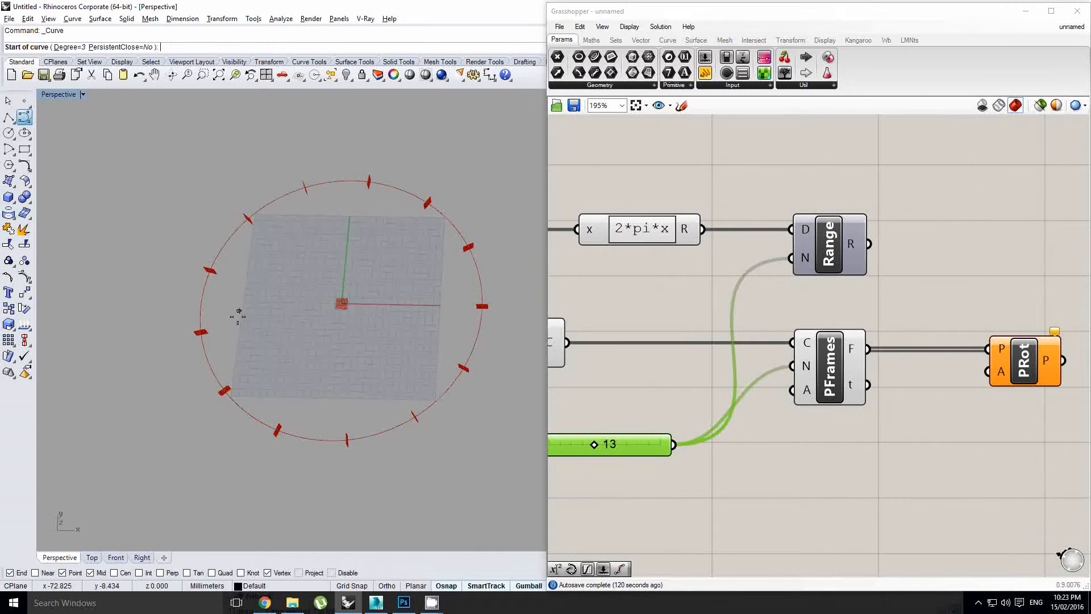
left_click(237, 322)
left_click(328, 254)
left_click(404, 362)
left_click(442, 353)
left_click(468, 281)
key("Return")
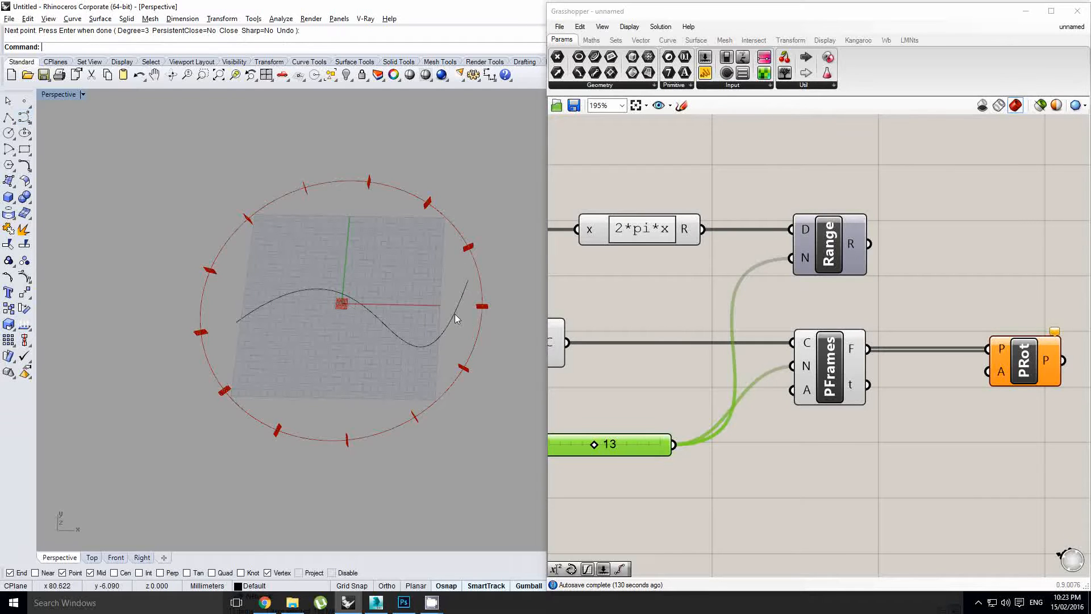
Add a Curve parameter in Grasshopper, reference the drawn S-shaped curve in it, and connect it to the Perp Frames curve input
right_click_drag(751, 357, 796, 314)
double_click(720, 481)
type("cur")
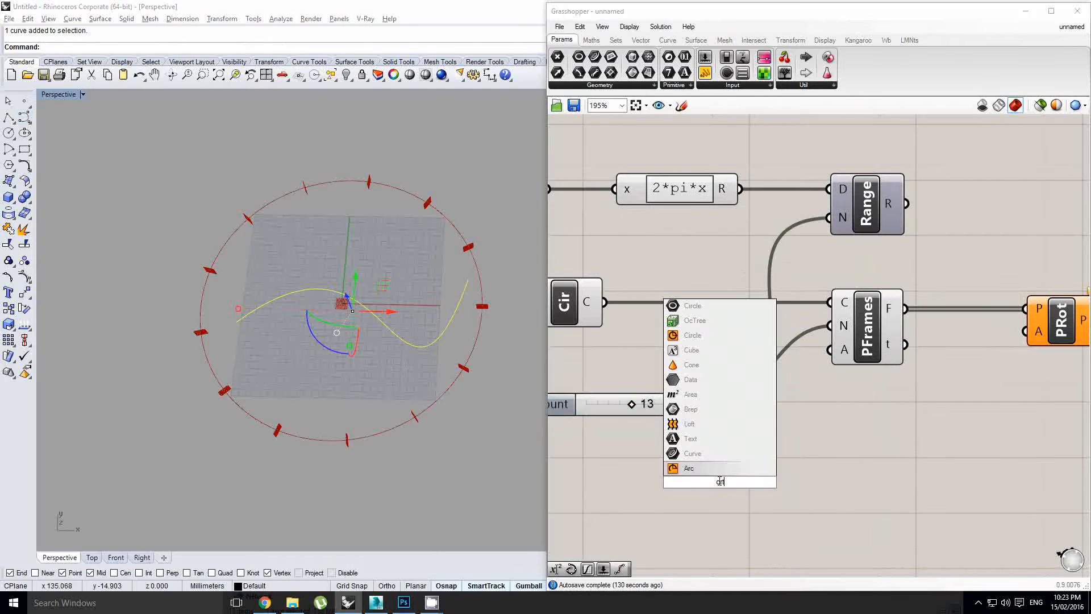
left_click(710, 471)
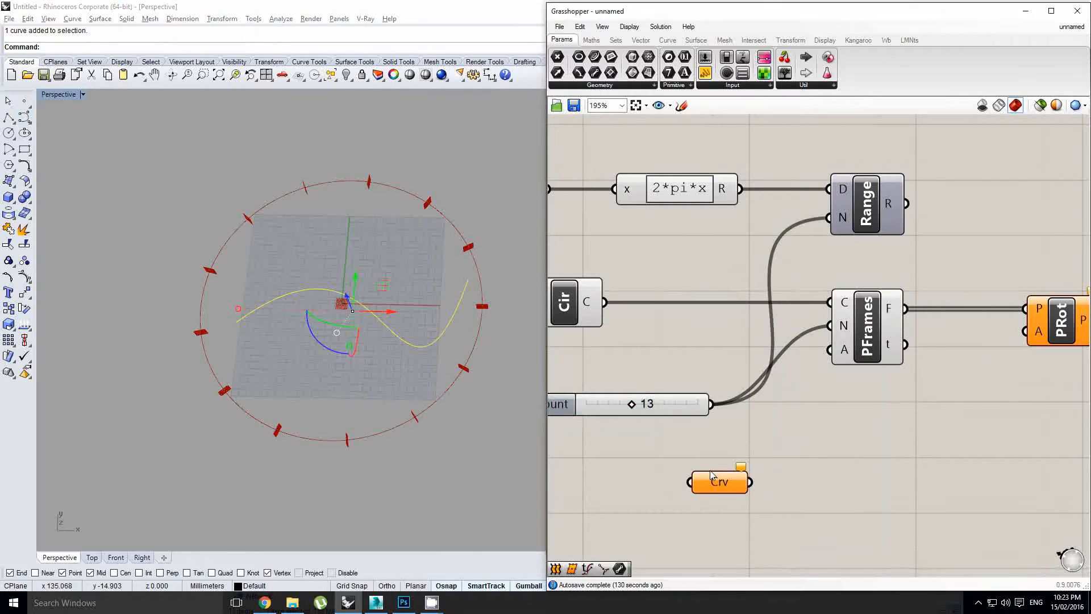
right_click(740, 485)
left_click(762, 484)
left_click_drag(750, 482, 825, 295)
Set the count slider to 3 and check how the perpendicular frames spread along the open curve
mouse_move(887, 308)
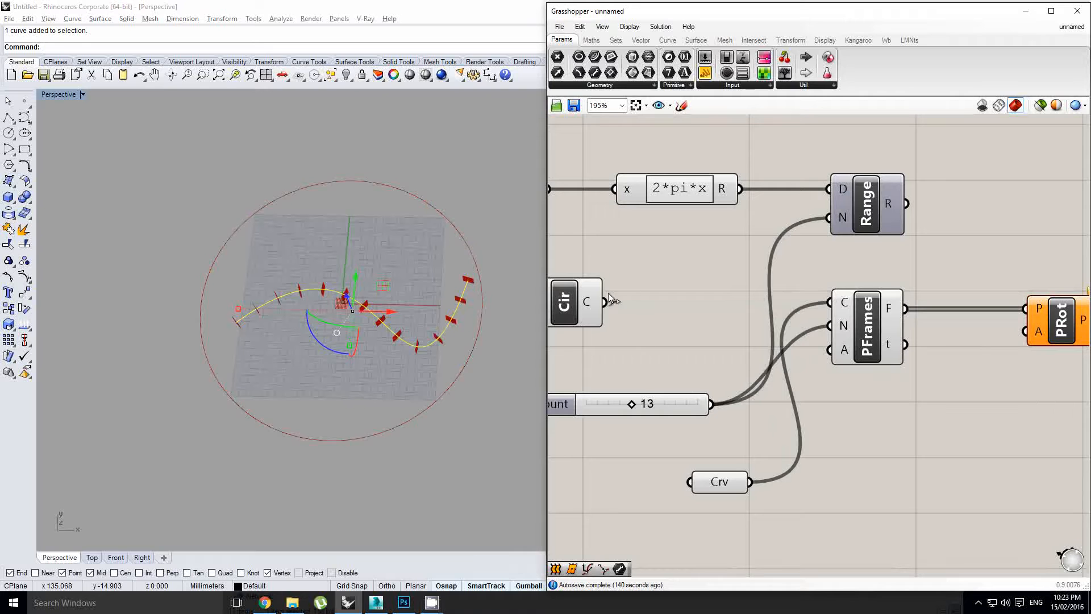
scroll(122, 298, "up", 5)
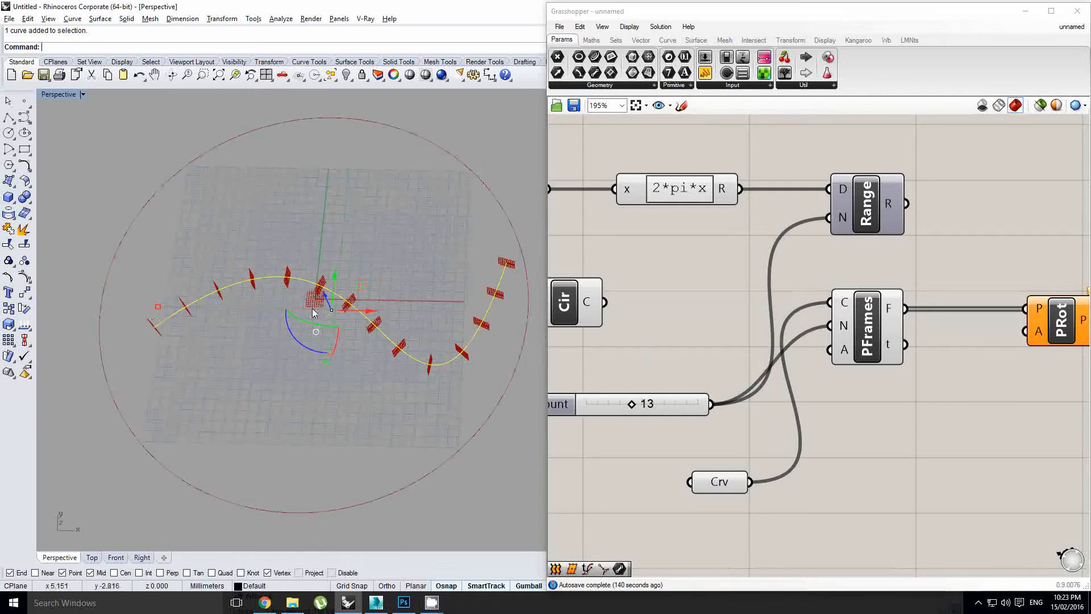
right_click_drag(640, 455, 689, 441)
scroll(679, 392, "up", 1)
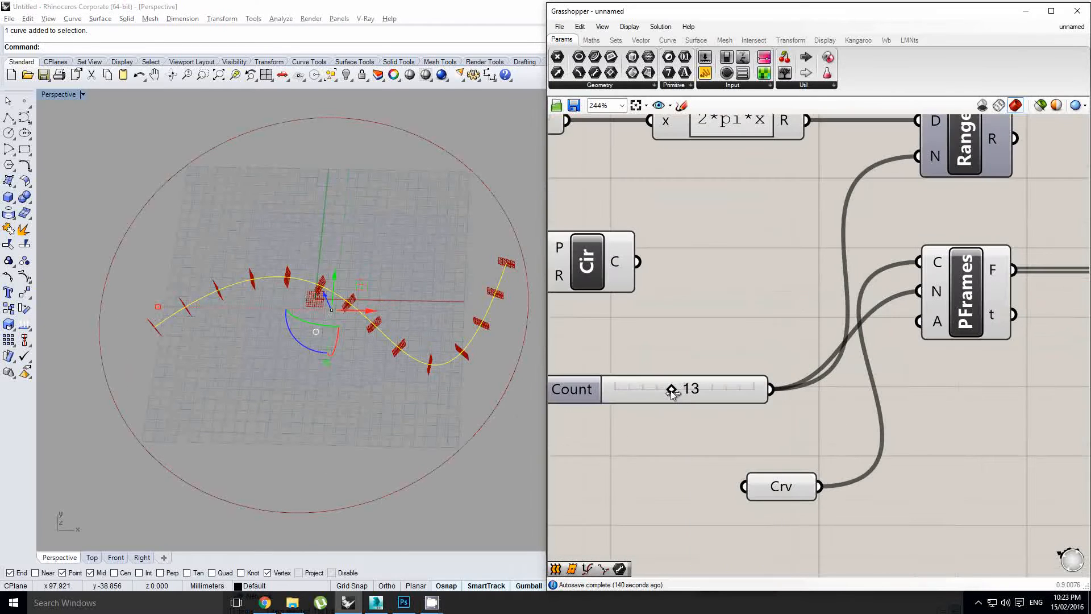
left_click_drag(671, 389, 627, 389)
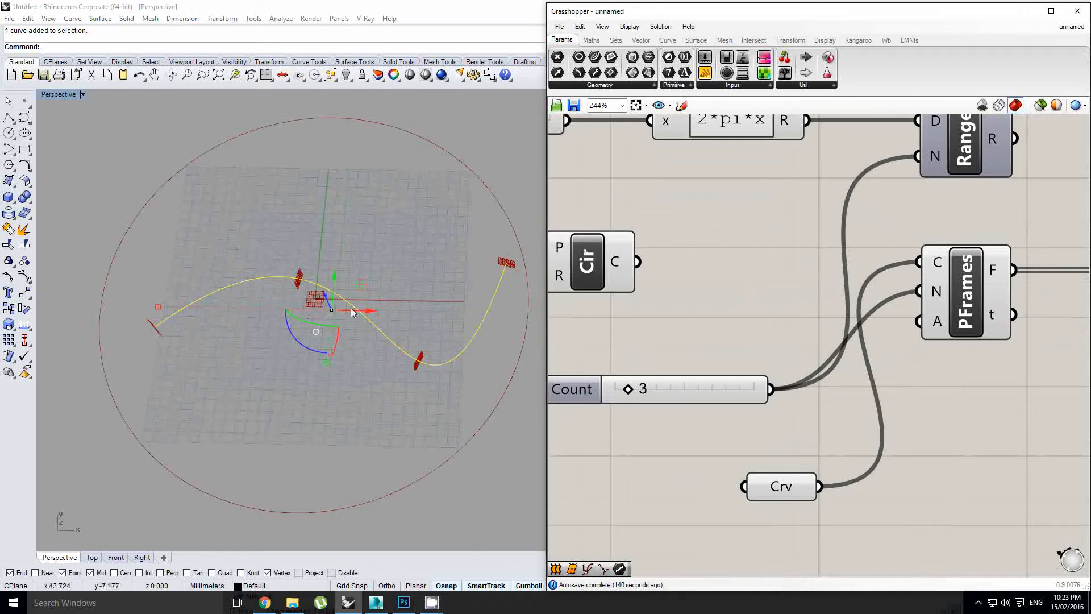
Reconnect the Circle output to the Perp Frames curve input in place of the Curve parameter
right_click_drag(833, 322, 761, 328)
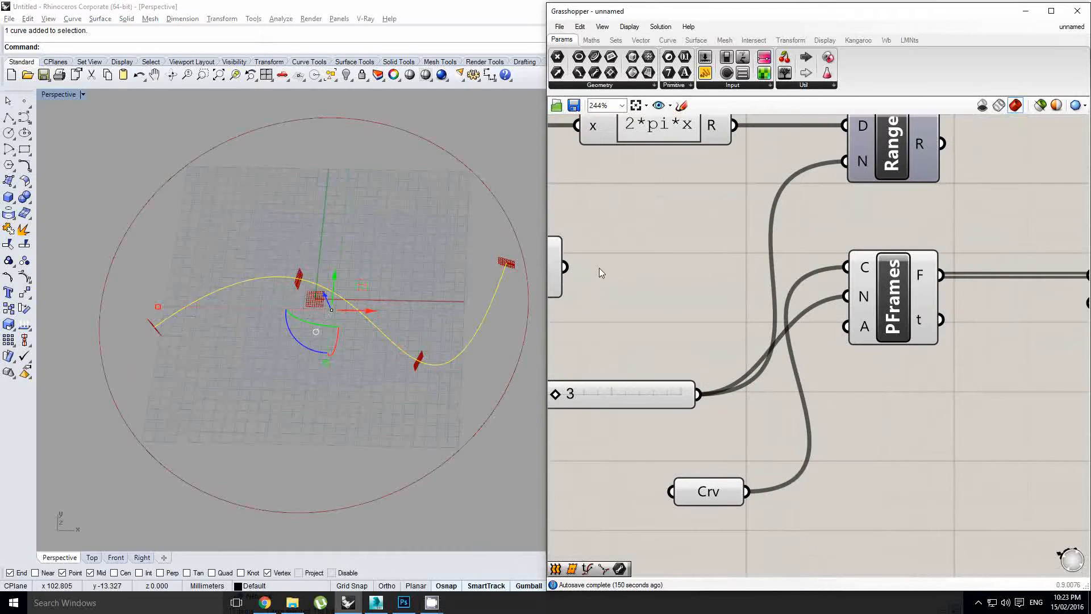
right_click_drag(630, 268, 651, 268)
left_click_drag(585, 267, 864, 267)
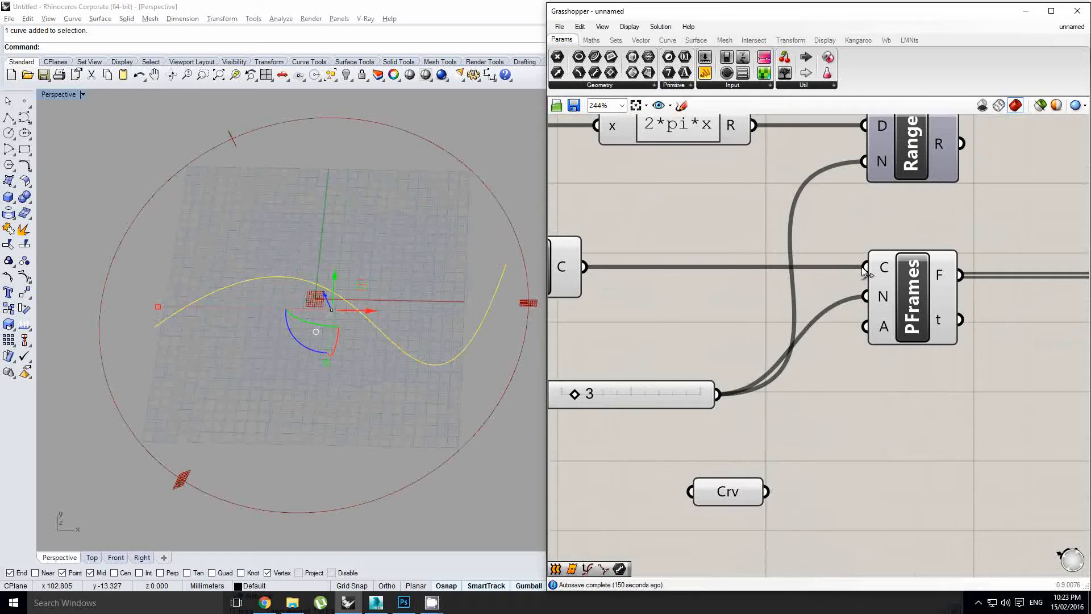
Inspect the frames on the closed circle and delete the S-shaped curve from the Rhino viewport
scroll(371, 262, "down", 2)
right_click_drag(372, 256, 380, 257)
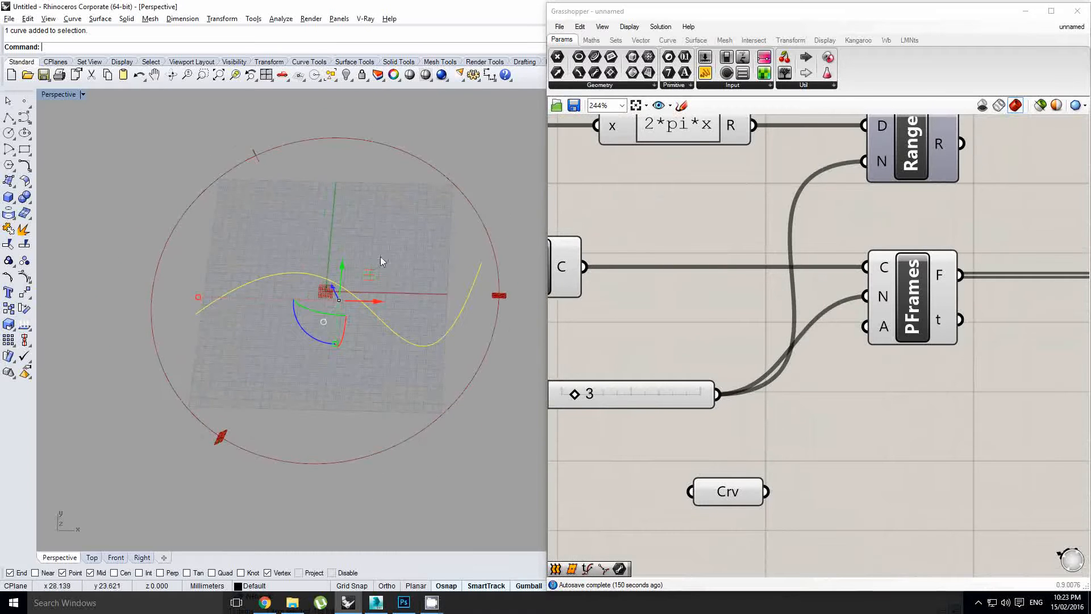
right_click_drag(750, 284, 748, 297)
left_click(759, 294)
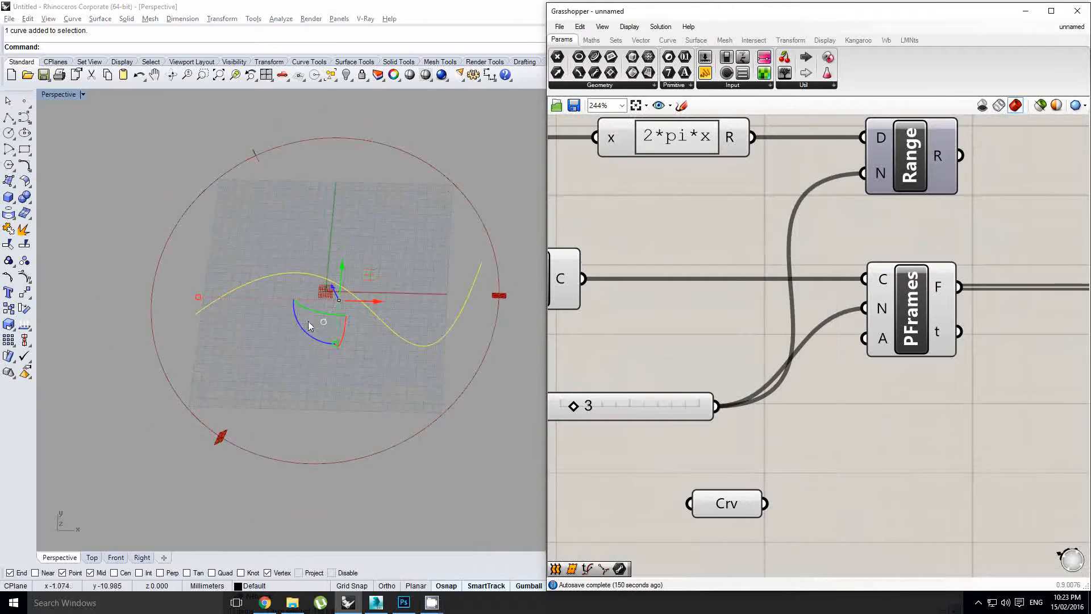
right_click_drag(273, 404, 321, 316, "shift")
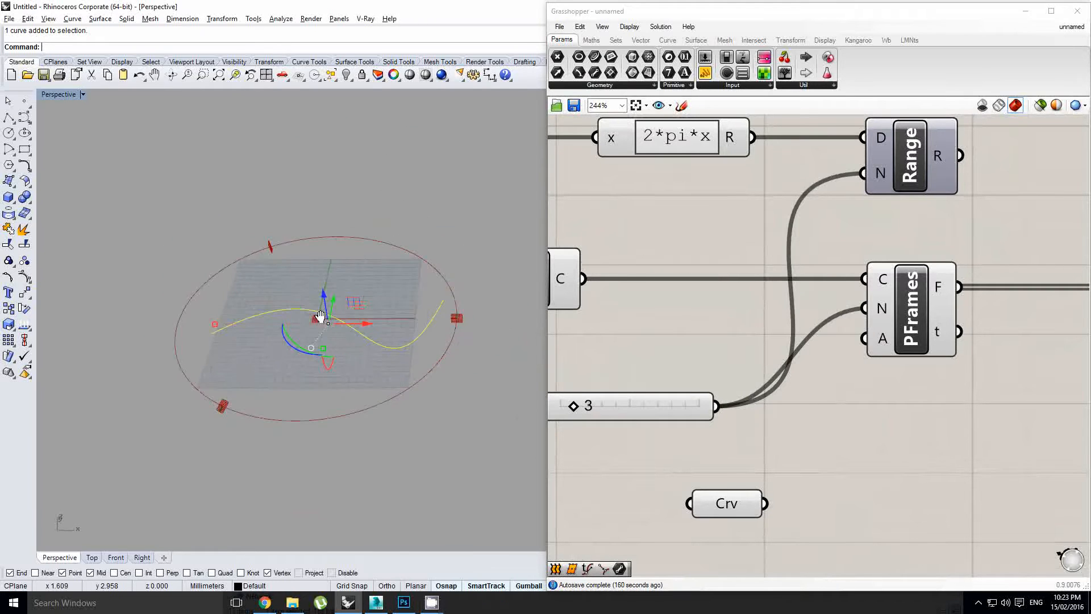
scroll(398, 318, "up", 2)
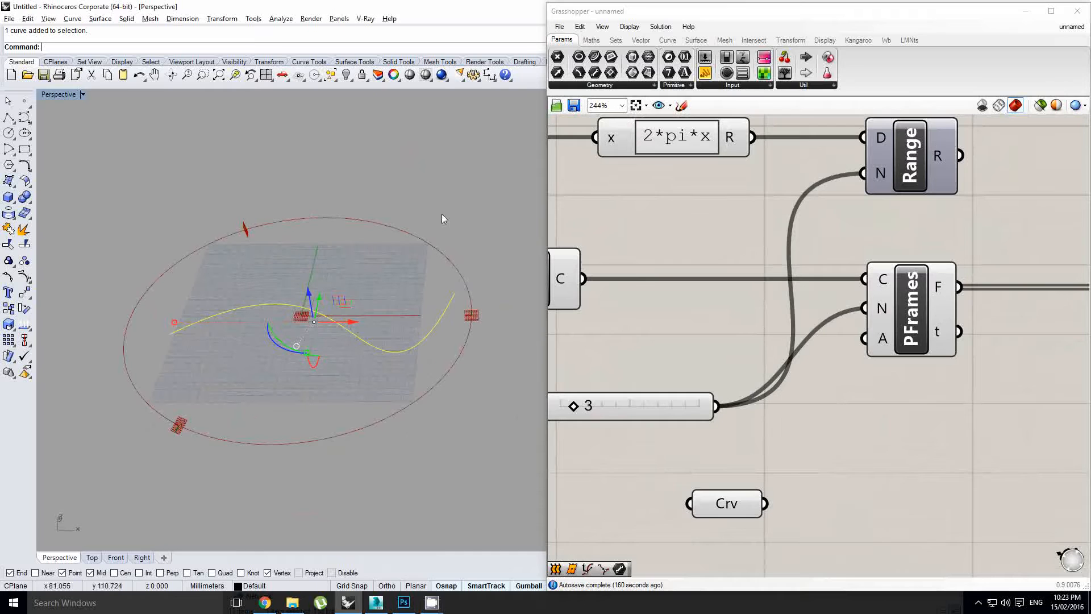
right_click_drag(271, 289, 302, 268)
key("Delete")
Add a Cull Index component above Plane Rotate and connect the Range output to its list input
right_click_drag(833, 269, 786, 297)
right_click_drag(1024, 216, 891, 270)
scroll(891, 270, "up", 1)
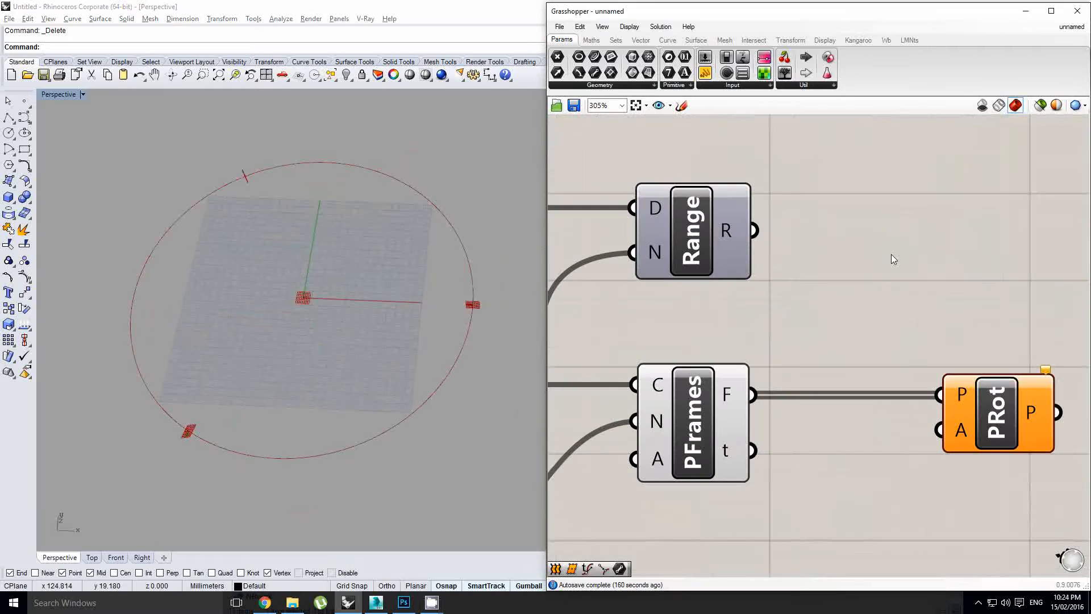
double_click(891, 254)
type("culll")
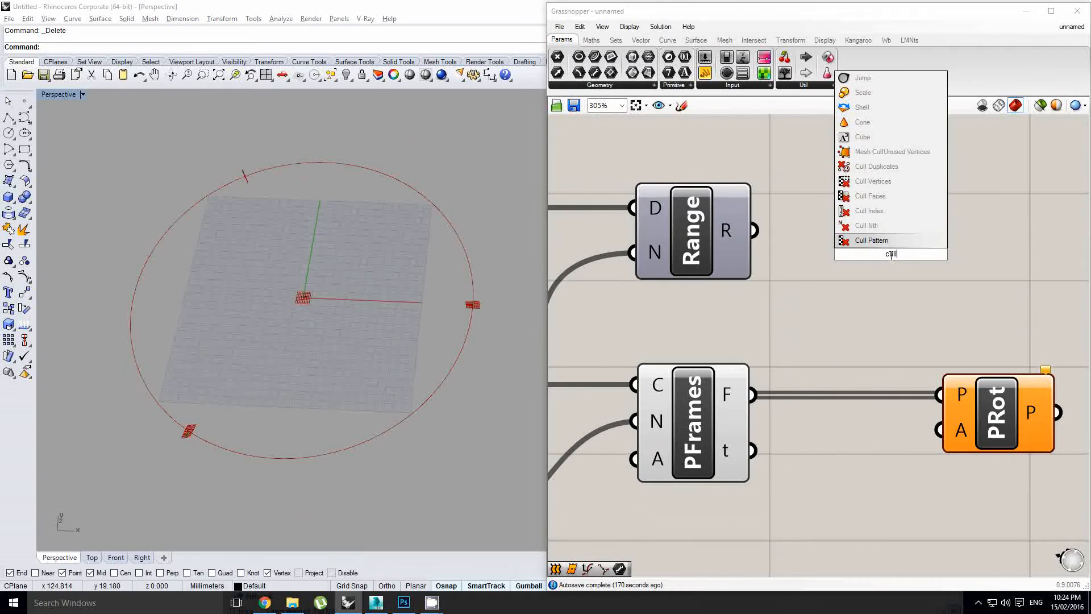
type(" ini")
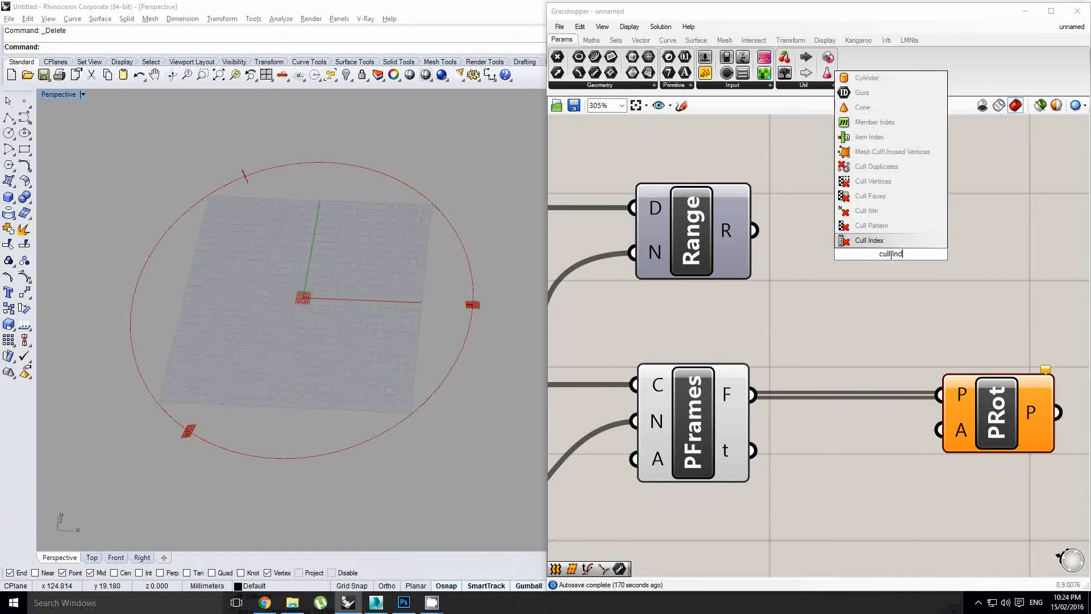
key("Return")
left_click_drag(753, 230, 851, 226)
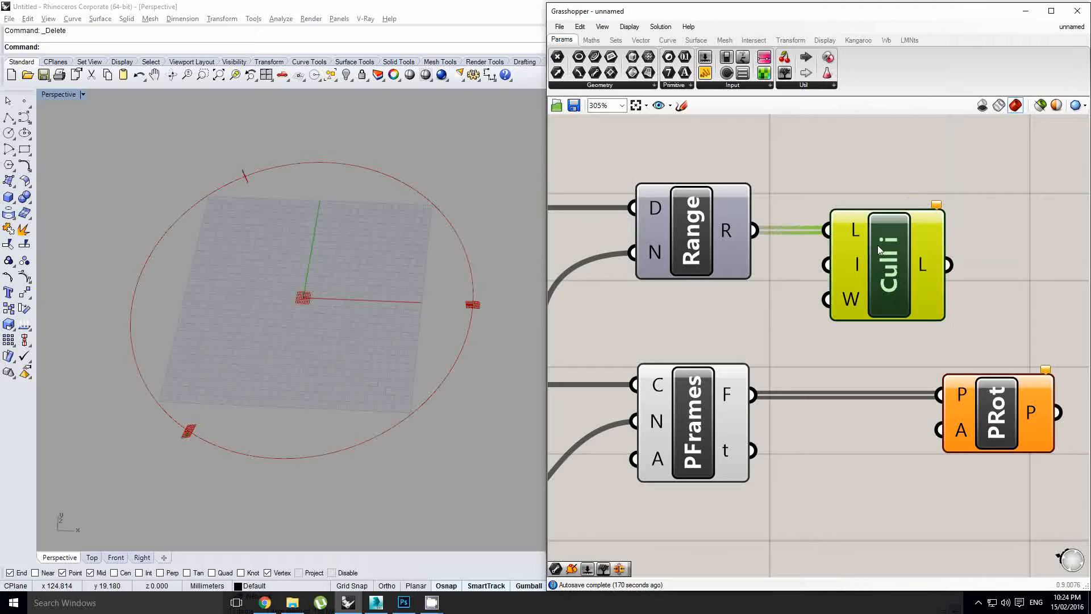
Set the index input of the Cull Index component to -1
right_click(858, 258)
mouse_move(870, 409)
left_click(831, 409)
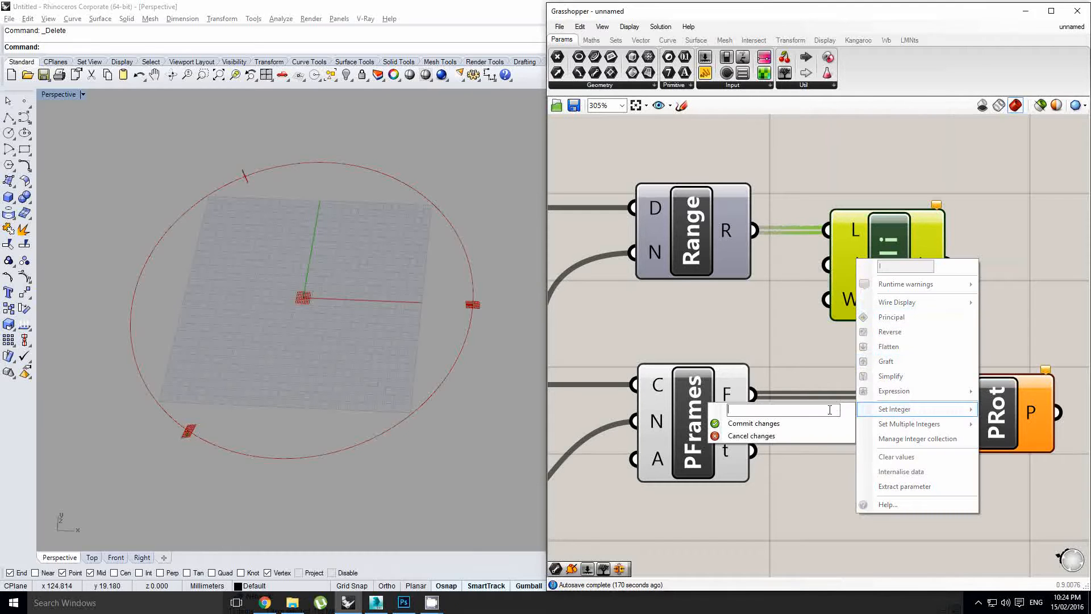
type("-1")
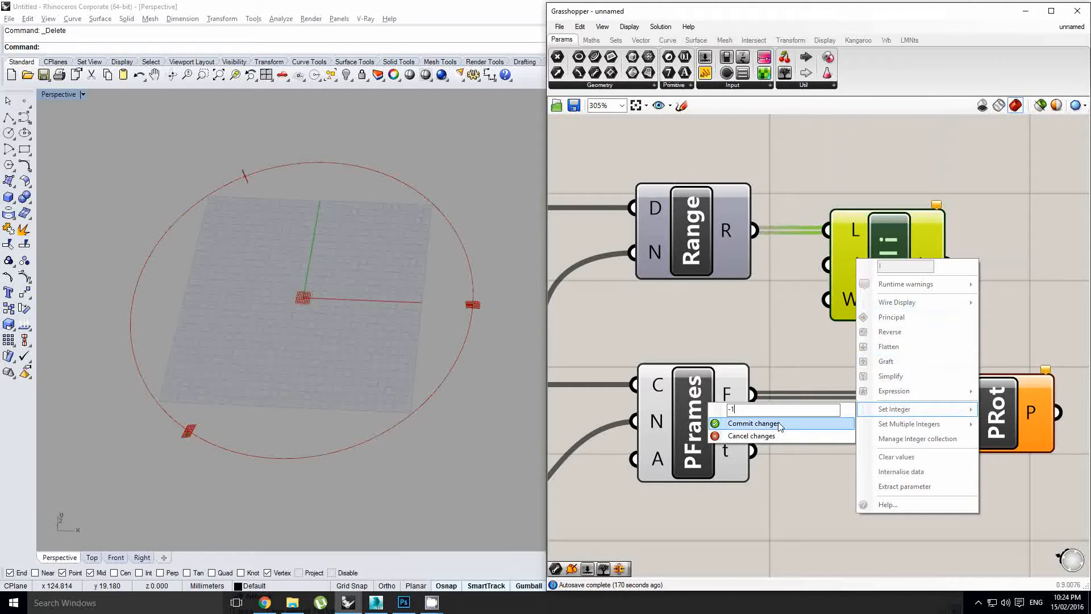
left_click(753, 424)
Move Plane Rotate away from Cull Index and connect the culled list output to its angle input
scroll(629, 387, "down", 1)
left_click_drag(916, 412, 998, 413)
scroll(932, 322, "down", 1)
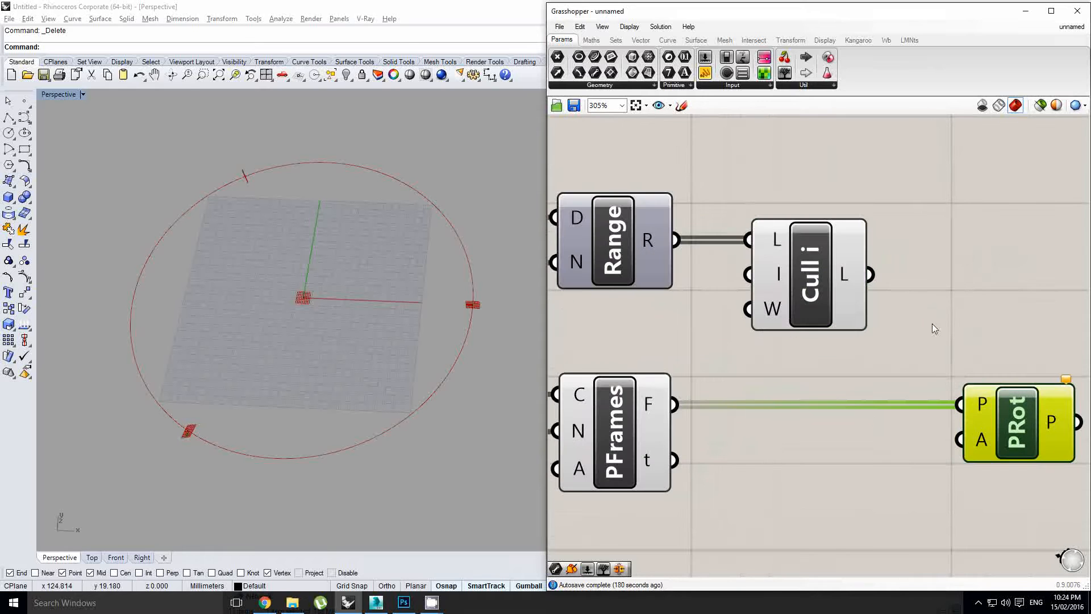
left_click_drag(876, 283, 935, 389)
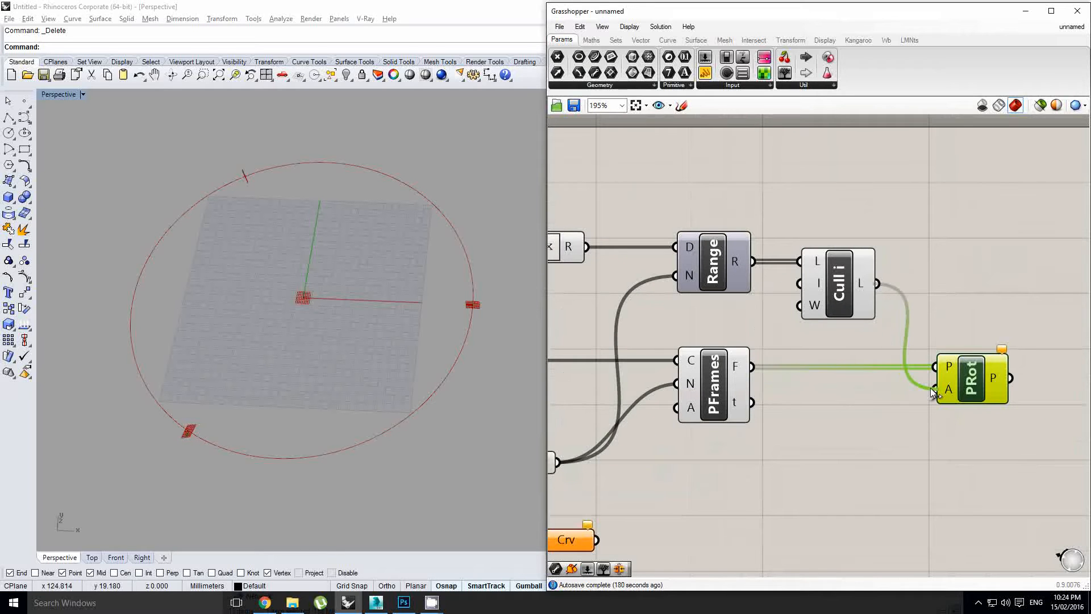
scroll(970, 345, "down", 2)
Set the Count slider to 16
scroll(718, 411, "up", 2)
right_click_drag(700, 411, 757, 401)
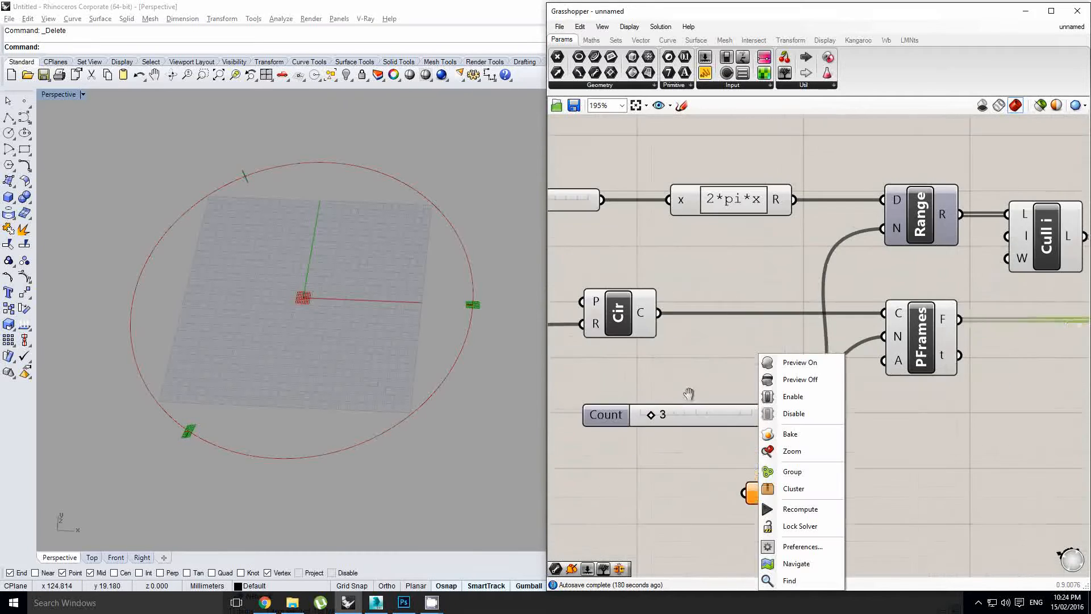
left_click(685, 398)
left_click_drag(652, 418, 693, 419)
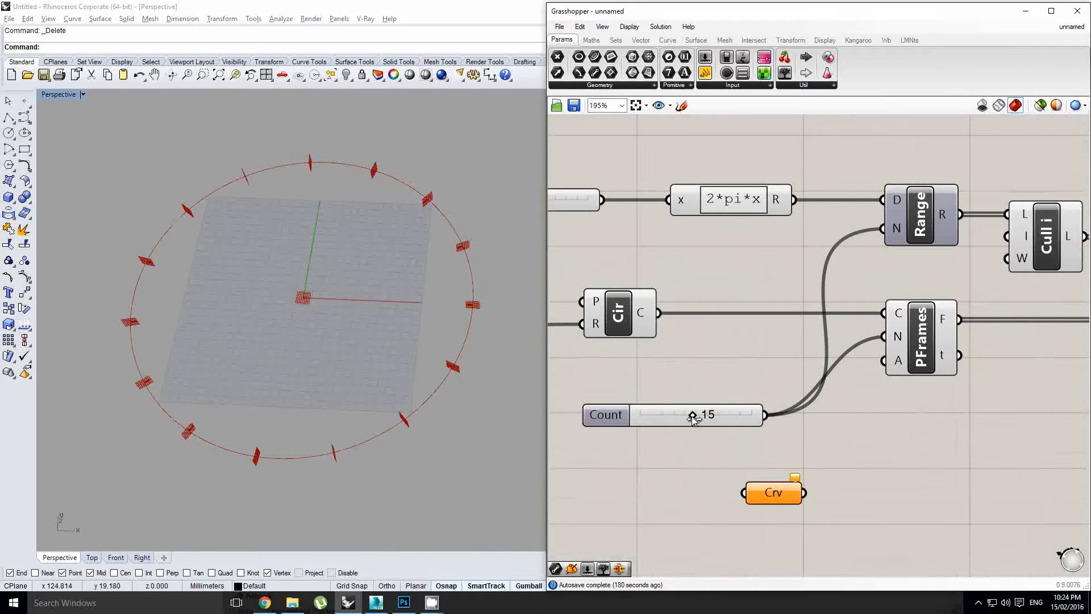
double_click(707, 417)
type("16")
key("Return")
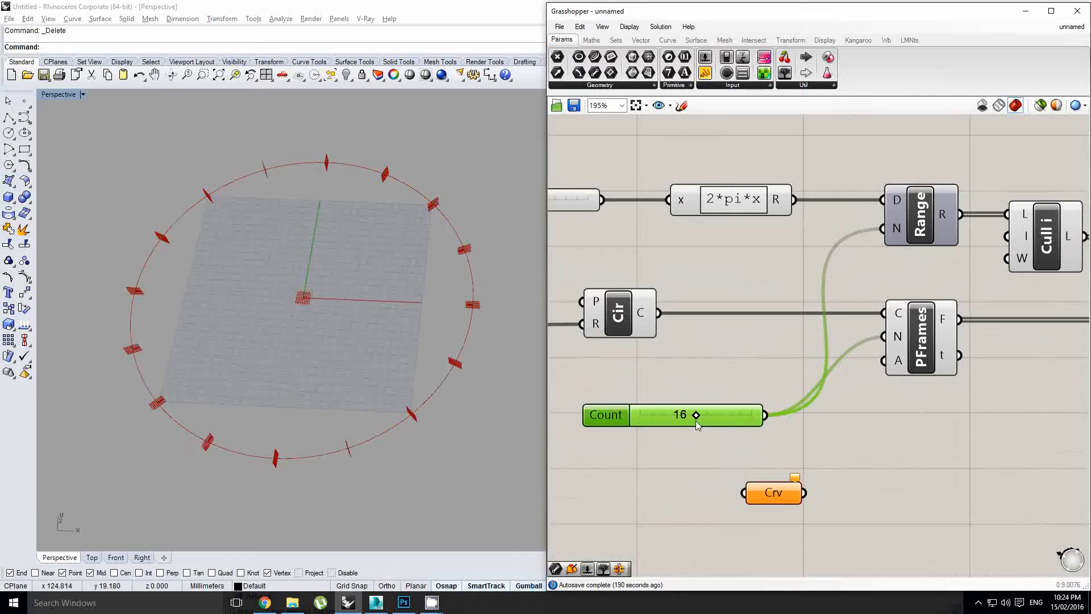
Turn off the preview of the Circle component
right_click_drag(417, 322, 443, 342)
scroll(666, 309, "down", 2)
right_click_drag(406, 308, 388, 241)
left_click(636, 309)
middle_click(636, 309)
left_click(673, 275)
Set the Variable x slider that feeds the 2*pi*x expression to 1
right_click_drag(790, 328, 875, 324)
scroll(636, 269, "up", 1)
left_click_drag(621, 258, 632, 257)
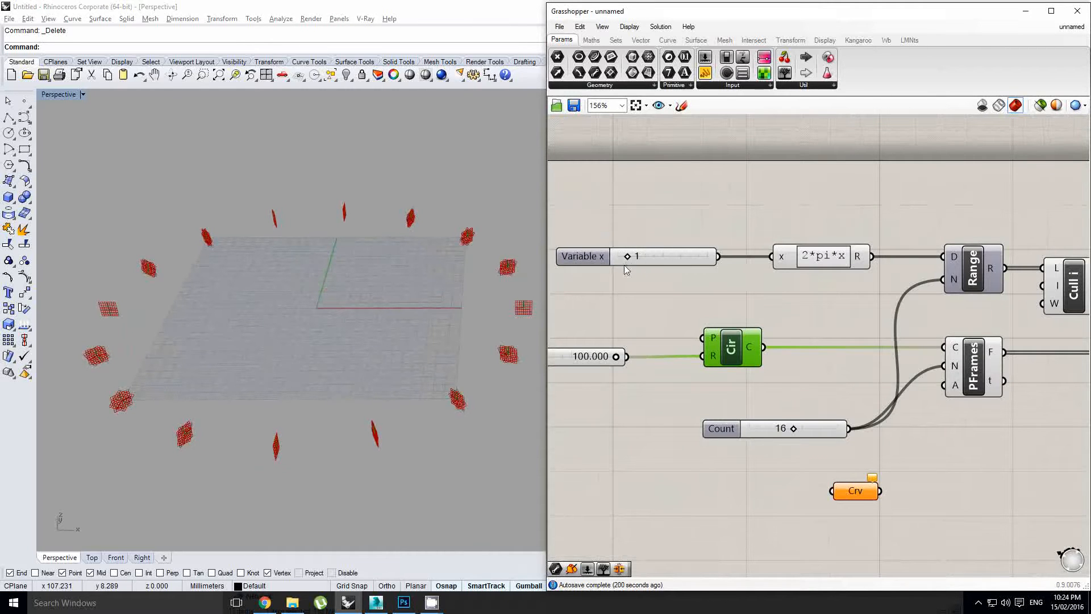
Turn off the previews of the Cull Index and Perp Frames components
scroll(738, 294, "down", 2)
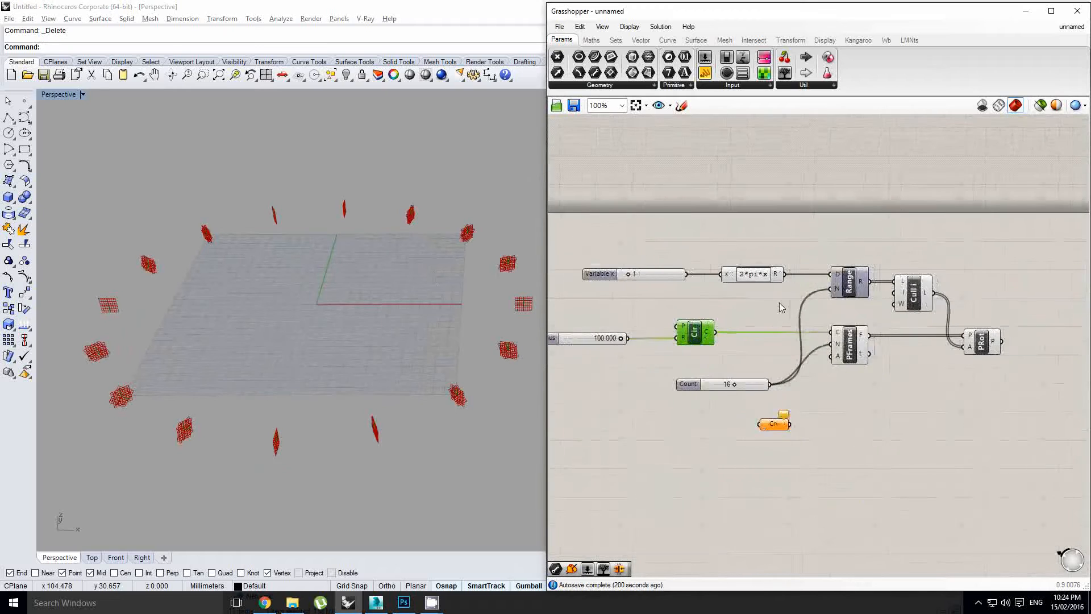
left_click(914, 291)
scroll(913, 293, "up", 1)
middle_click(913, 292)
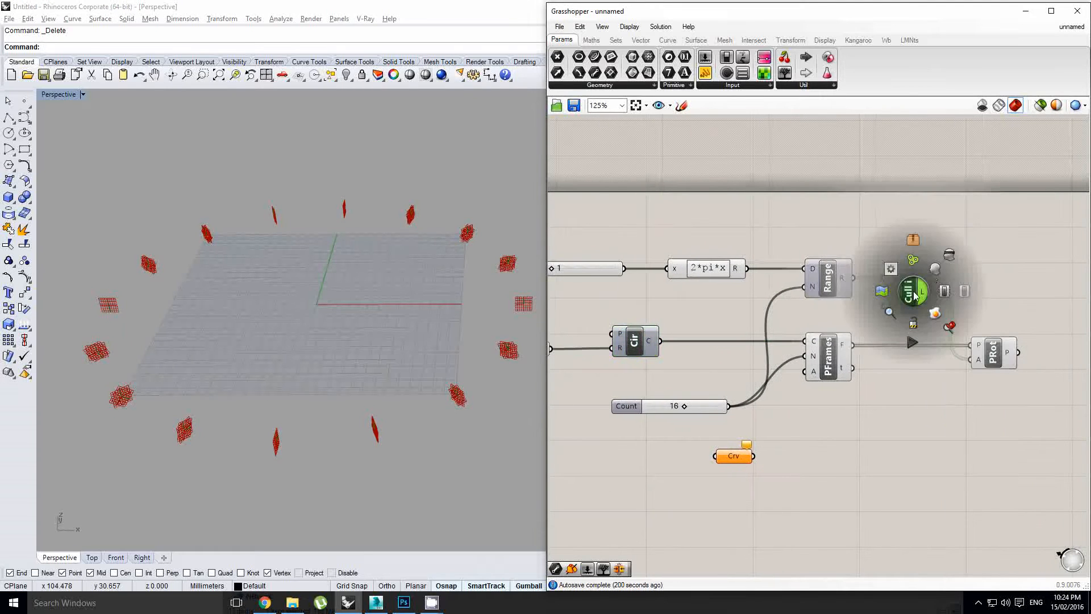
left_click(944, 253)
left_click(836, 358)
middle_click(837, 359)
left_click(869, 319)
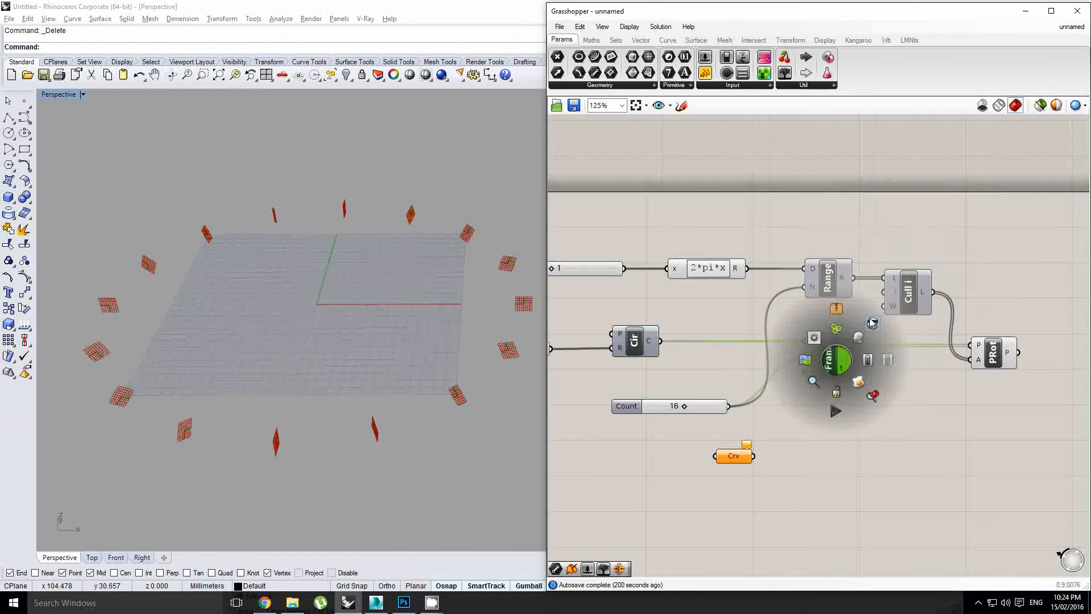
right_click_drag(351, 356, 284, 350)
scroll(344, 298, "down", 2)
right_click_drag(932, 358, 865, 353)
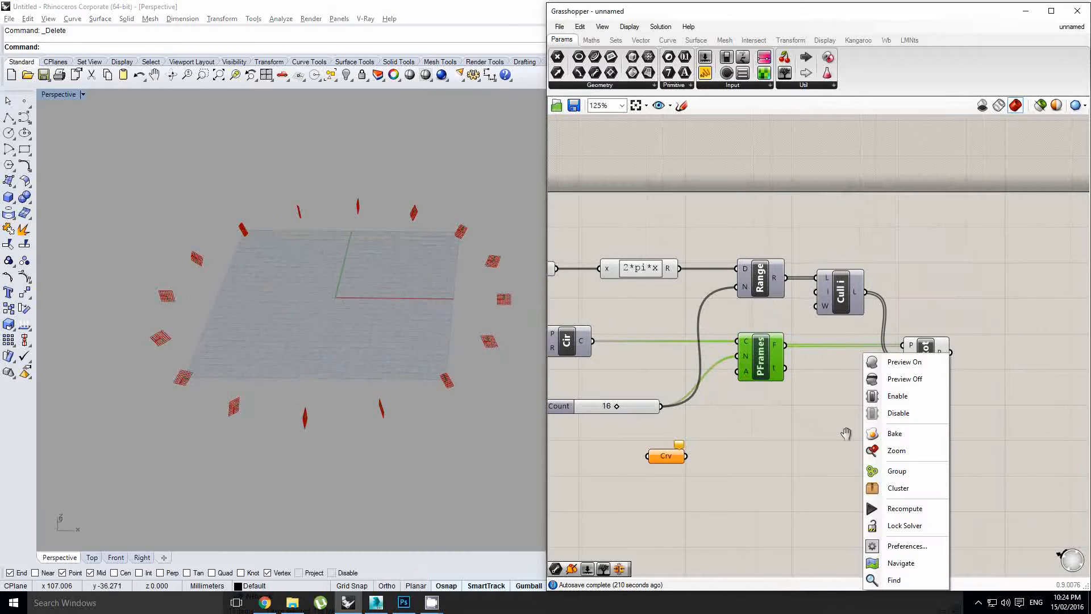
left_click(830, 433)
scroll(895, 383, "down", 1)
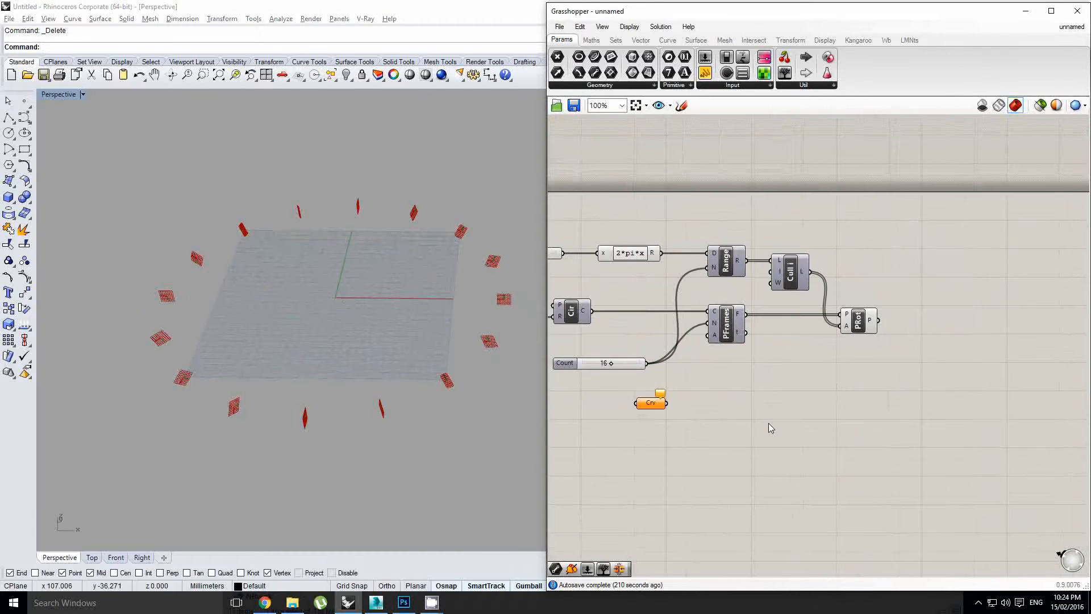
right_click_drag(768, 423, 817, 405)
double_click(778, 411)
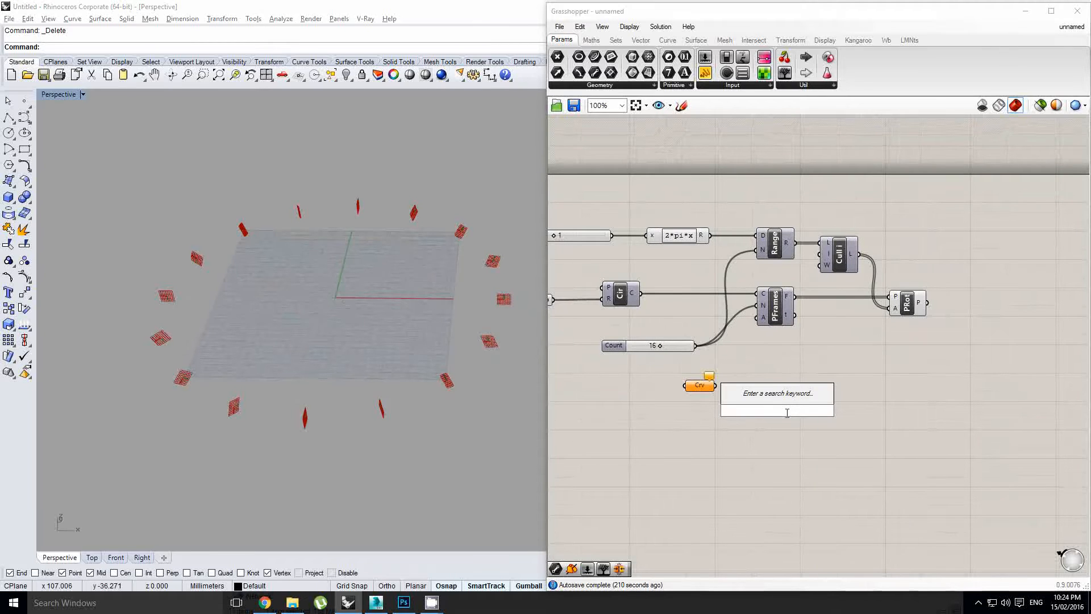
type("rect")
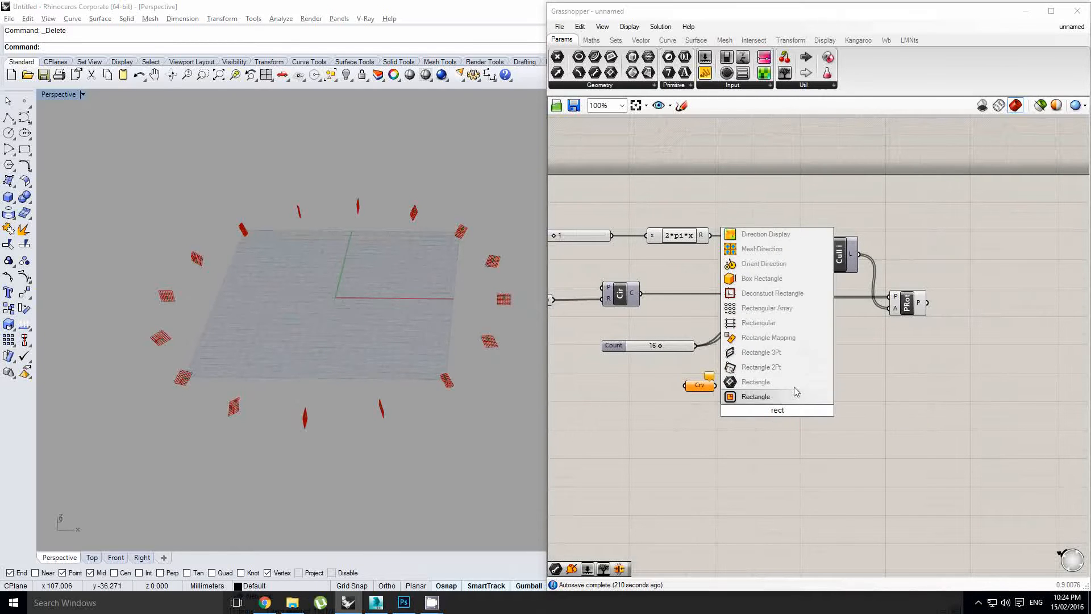
left_click(765, 397)
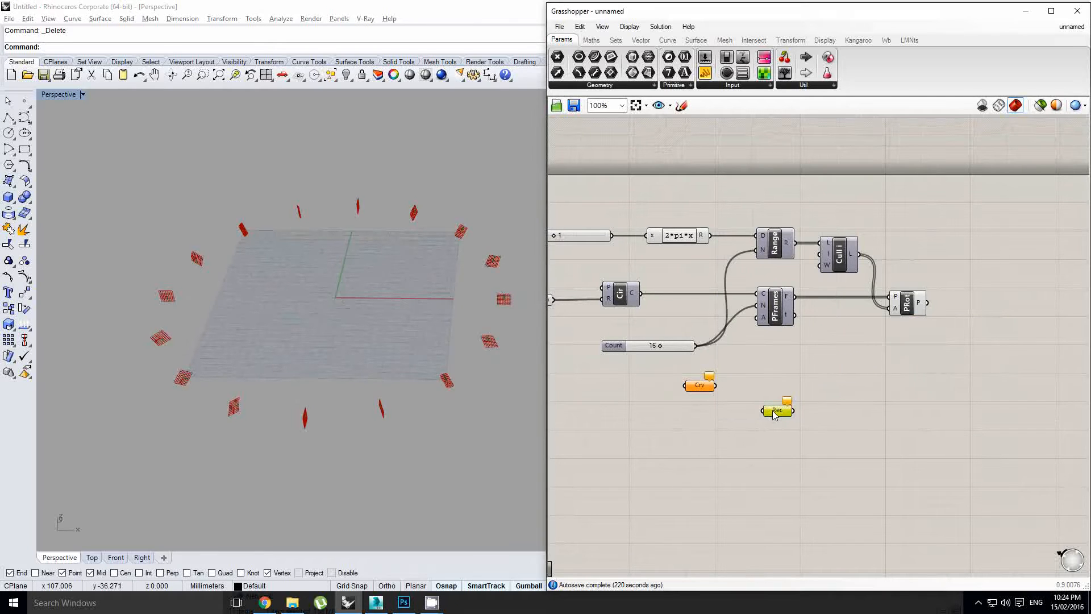
Add a Rectangle component below Perp Frames and delete the unused Curve parameter
double_click(773, 410)
type("rec")
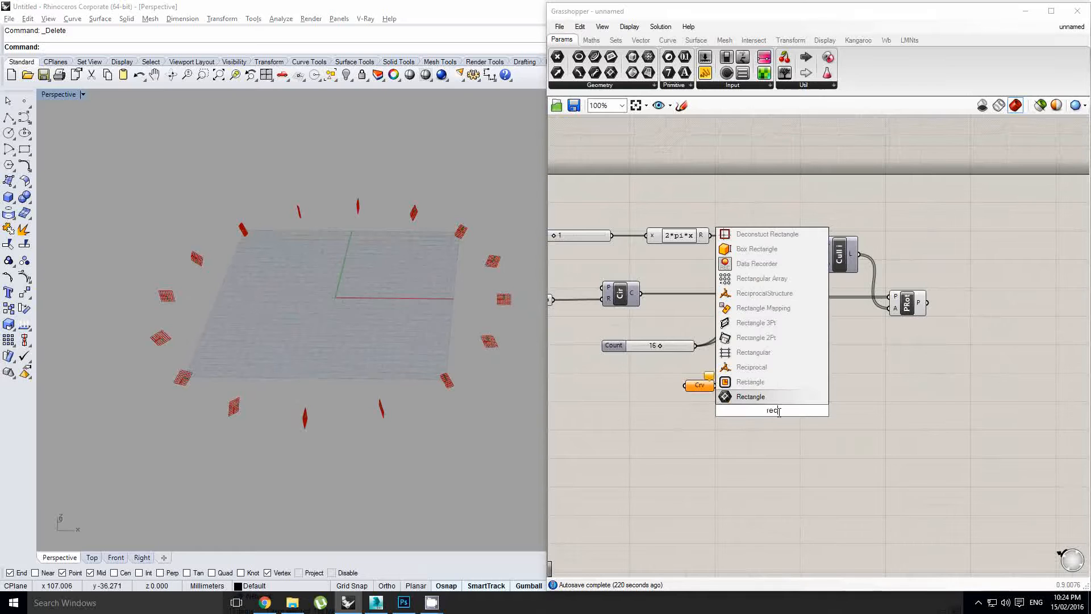
left_click(741, 383)
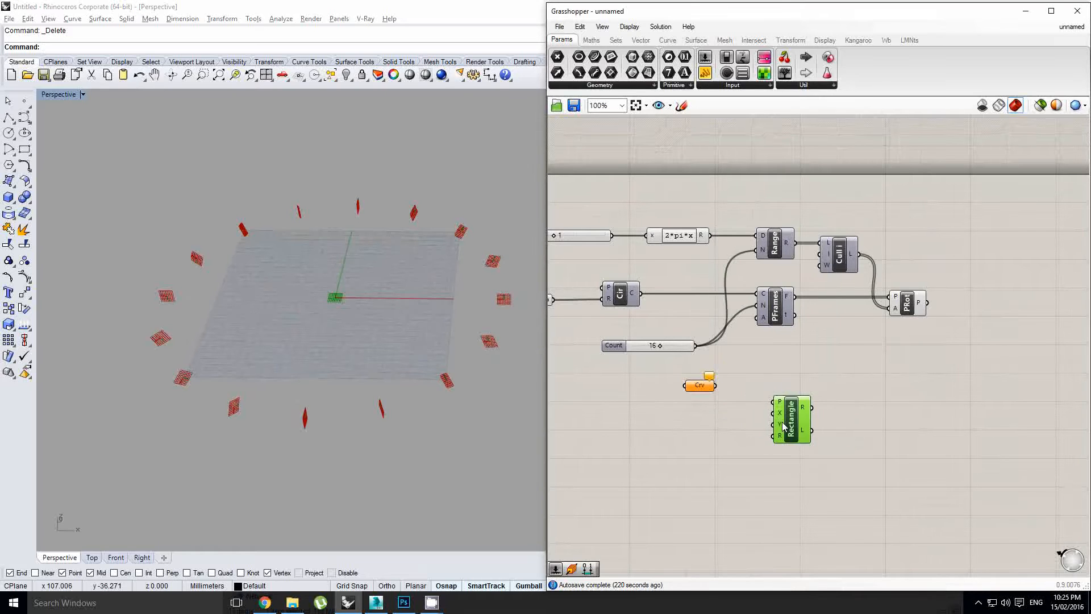
scroll(779, 415, "up", 1)
right_click_drag(776, 416, 842, 408)
left_click(738, 366)
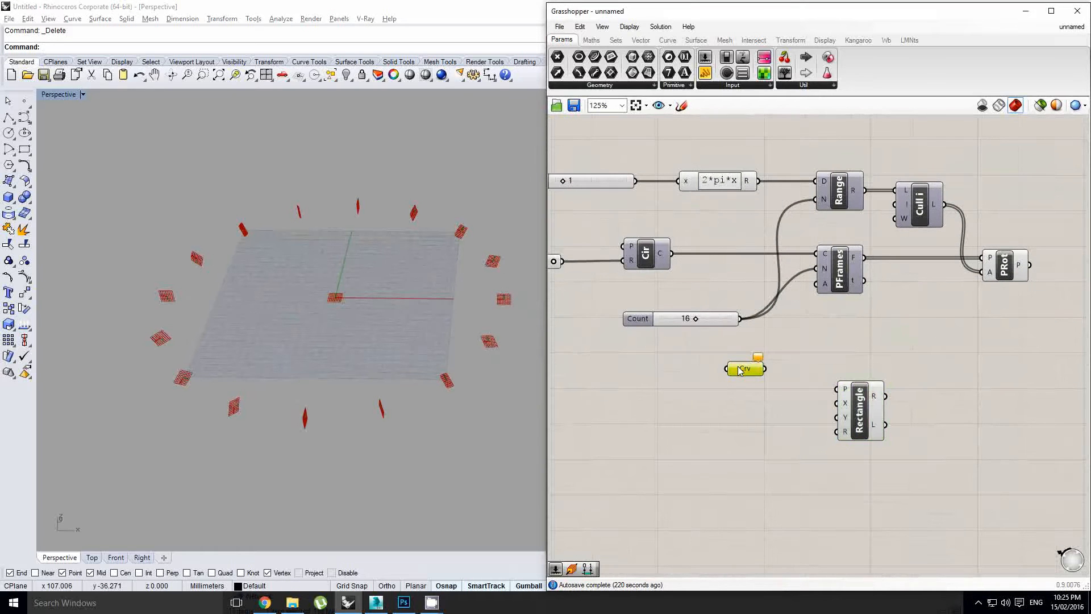
key("Delete")
Add a Construct Domain component beside Rectangle and connect its output to the X and Y size inputs
double_click(733, 377)
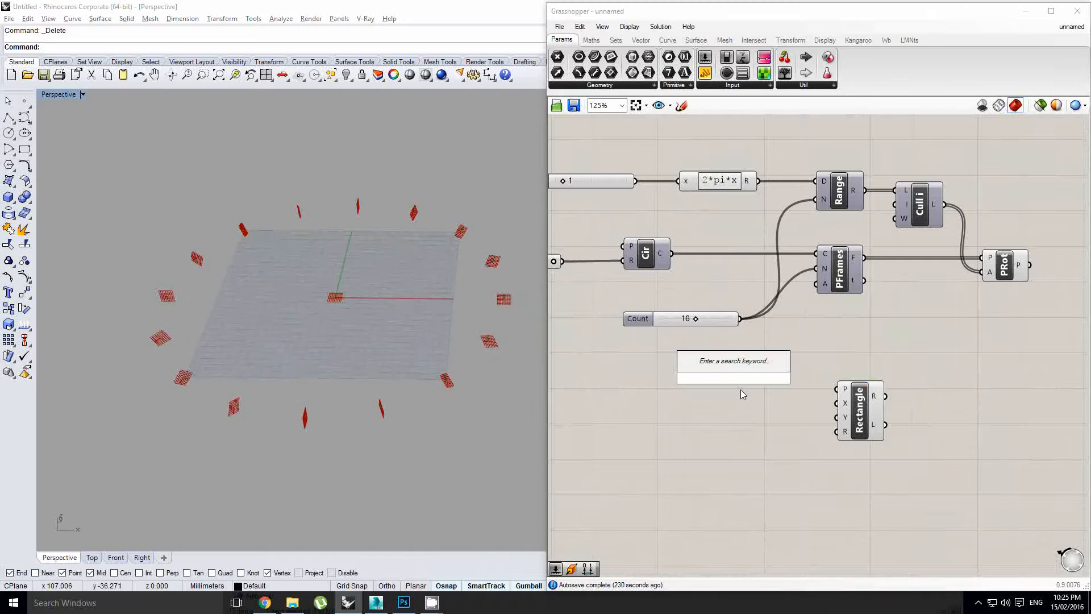
type("con dom")
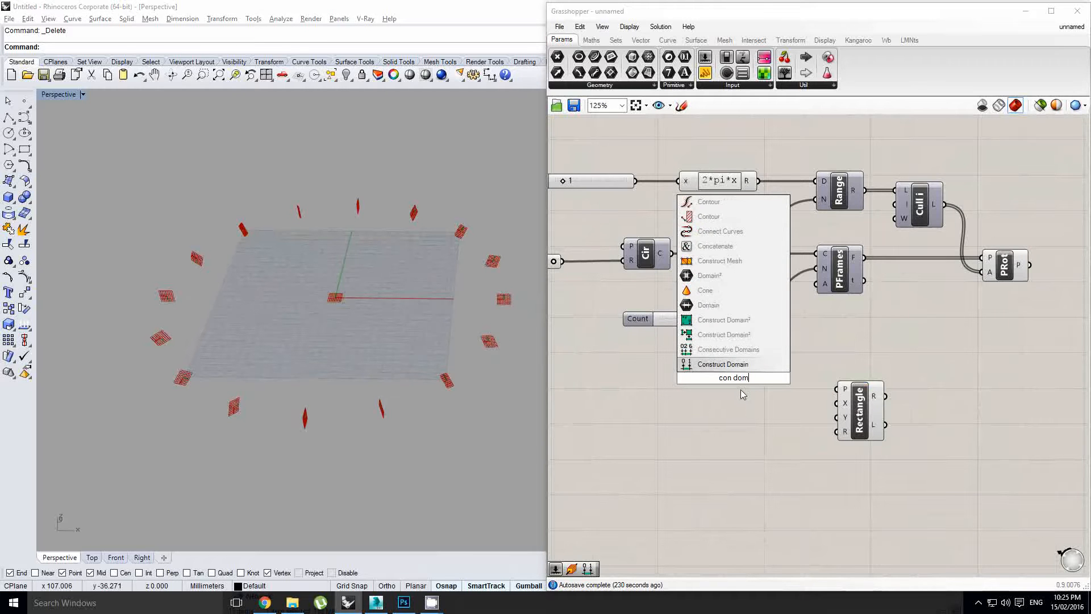
left_click(756, 369)
left_click_drag(758, 375, 840, 400)
left_click_drag(761, 405, 839, 416)
Add a Negative component and place it just before Construct Domain
right_click_drag(726, 385, 824, 382)
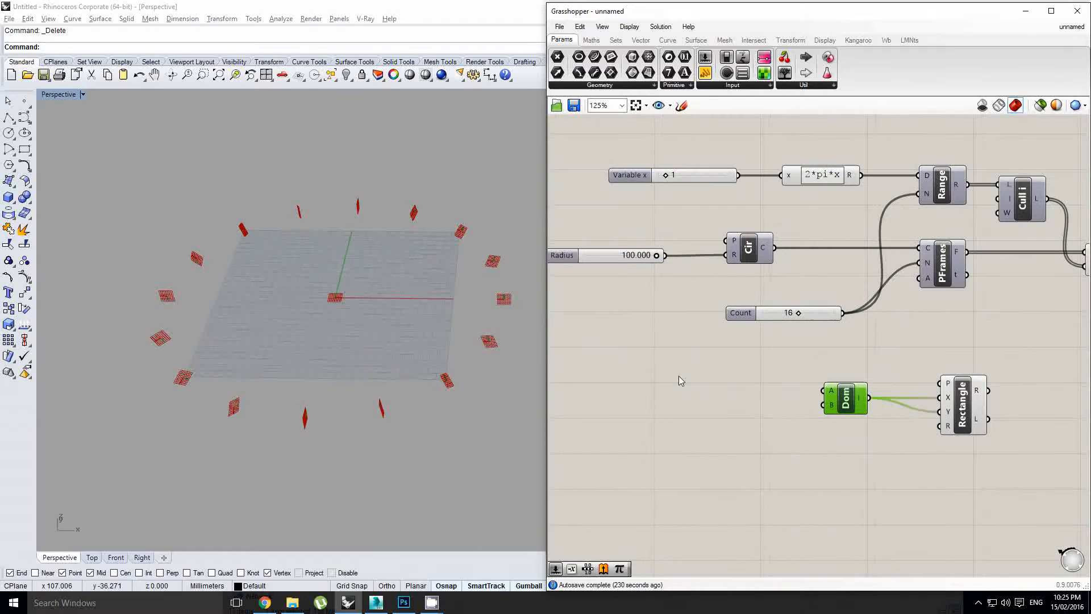
double_click(678, 376)
type("neg")
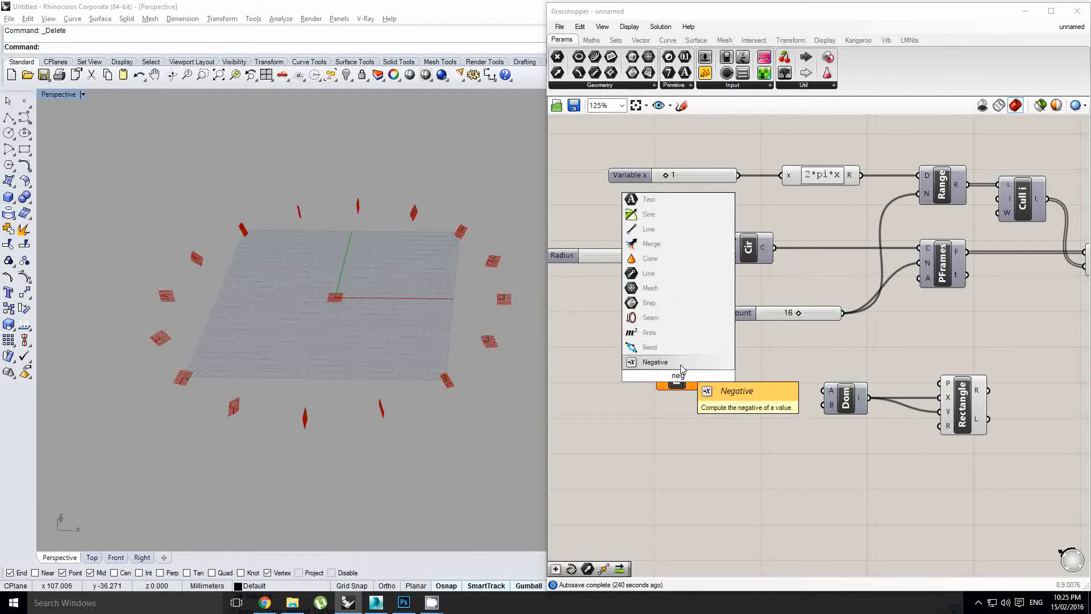
left_click(680, 362)
left_click_drag(687, 380, 746, 394)
Duplicate the Radius slider below the original and connect the copy to the Negative input
left_click_drag(597, 256, 597, 373, "alt")
right_click_drag(597, 373, 661, 358)
left_click_drag(641, 359, 635, 373)
scroll(719, 383, "up", 3)
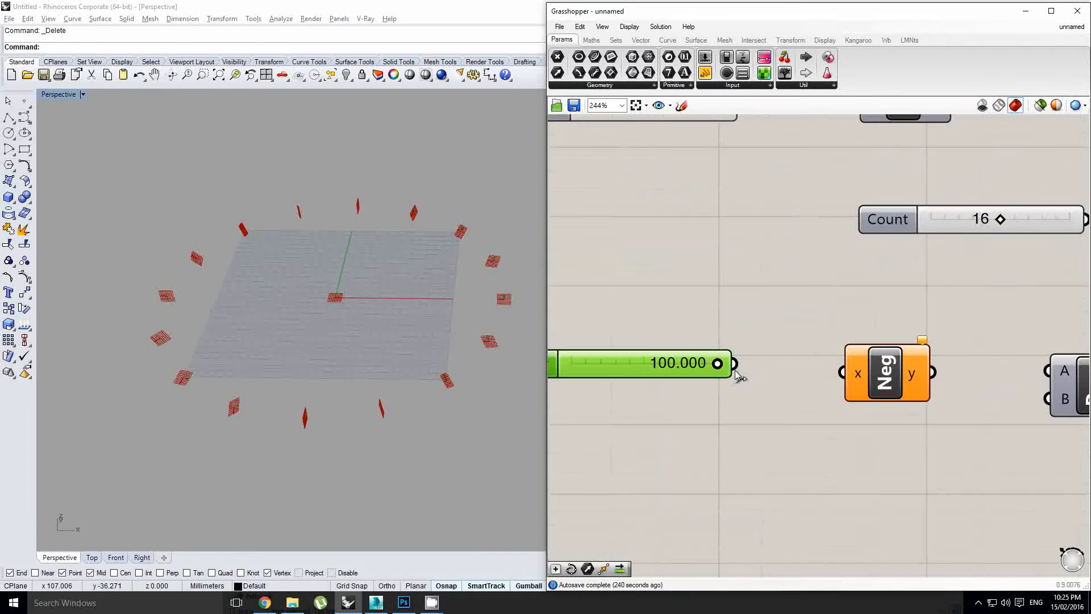
left_click_drag(736, 370, 837, 373)
scroll(837, 374, "down", 1)
right_click_drag(835, 374, 787, 371)
Connect the Negative output to the domain start A and the duplicated slider to the domain end B
left_click_drag(636, 368, 639, 374)
right_click_drag(878, 374, 722, 353)
left_click_drag(713, 350, 808, 352)
scroll(681, 377, "down", 1)
left_click_drag(580, 355, 779, 372)
Set the maximum of the slider that feeds the rectangle domain to 20
scroll(664, 367, "up", 1)
right_click_drag(664, 368, 840, 369)
left_click(669, 353)
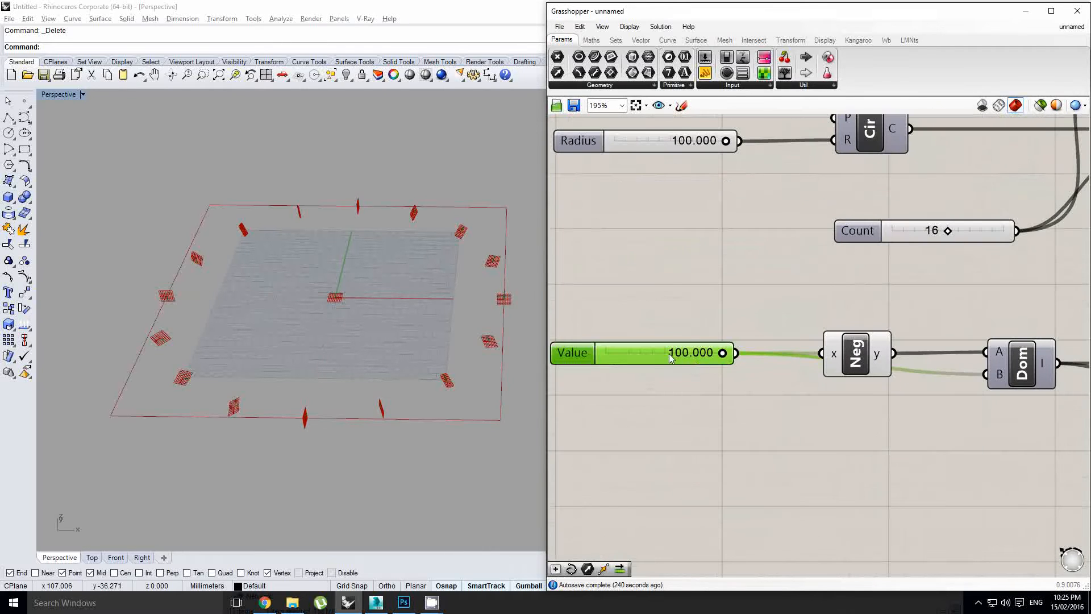
double_click(587, 353)
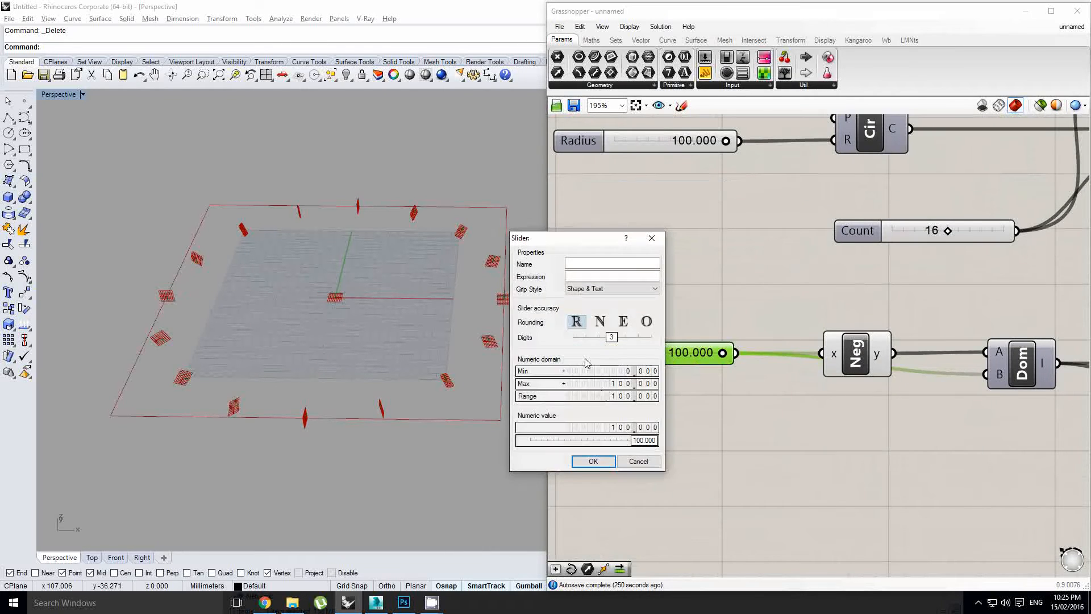
double_click(608, 384)
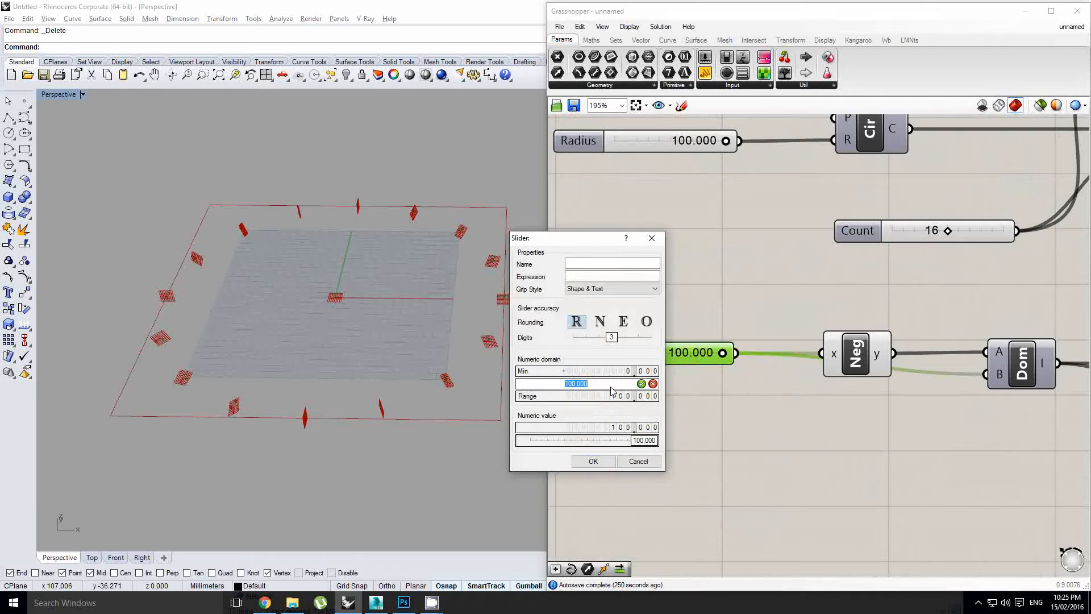
type("20")
left_click(600, 462)
Add an Orient component and place it below and beyond Plane Rotate
scroll(827, 402, "down", 3)
right_click_drag(884, 401, 746, 413)
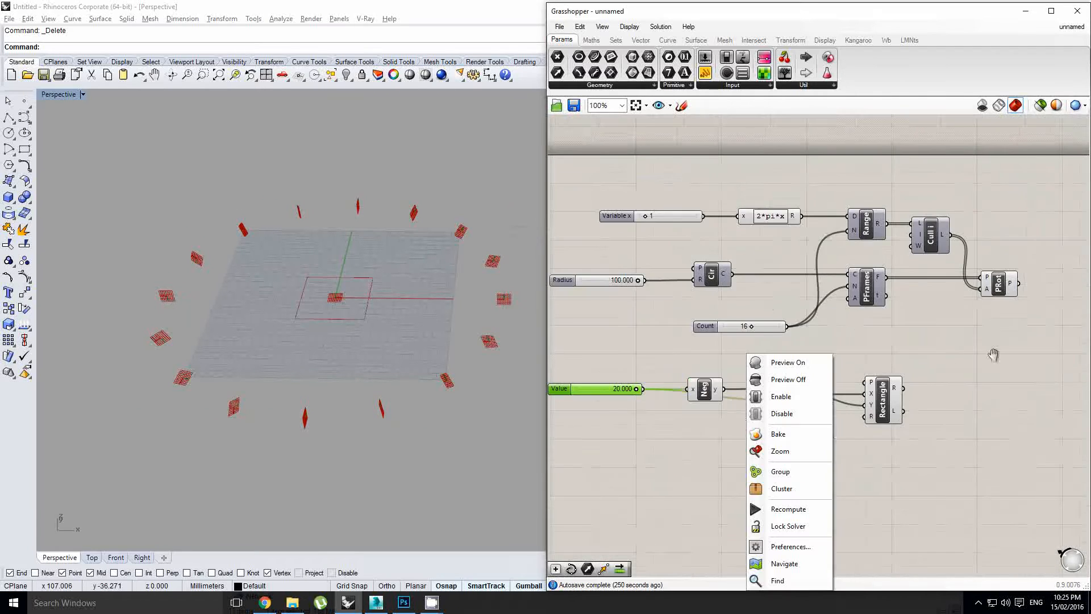
right_click_drag(994, 356, 846, 368)
scroll(853, 370, "up", 1)
double_click(893, 385)
type("or")
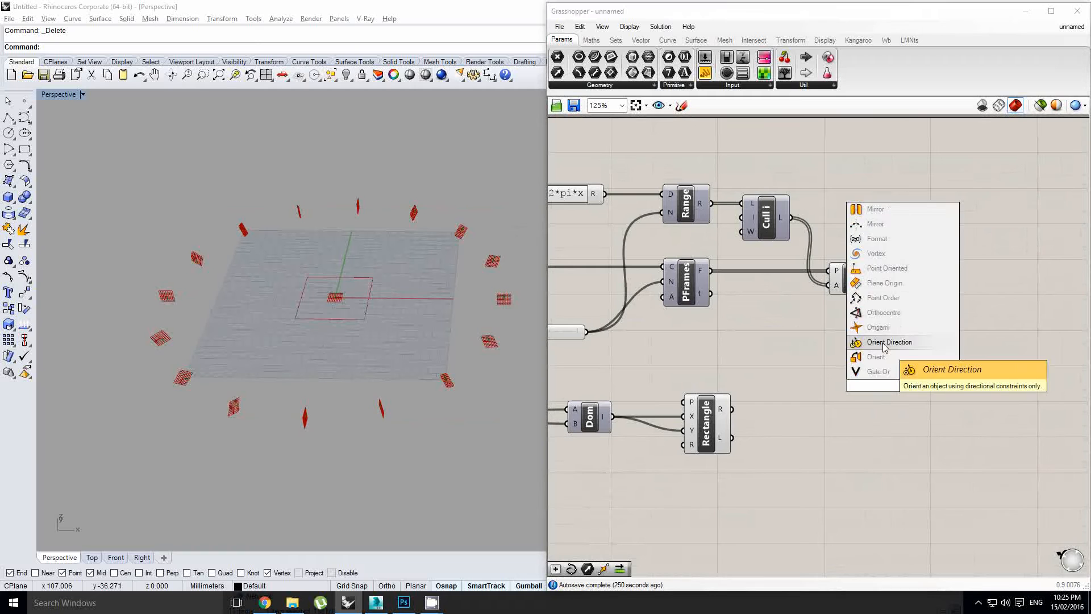
type("ient")
left_click(879, 372)
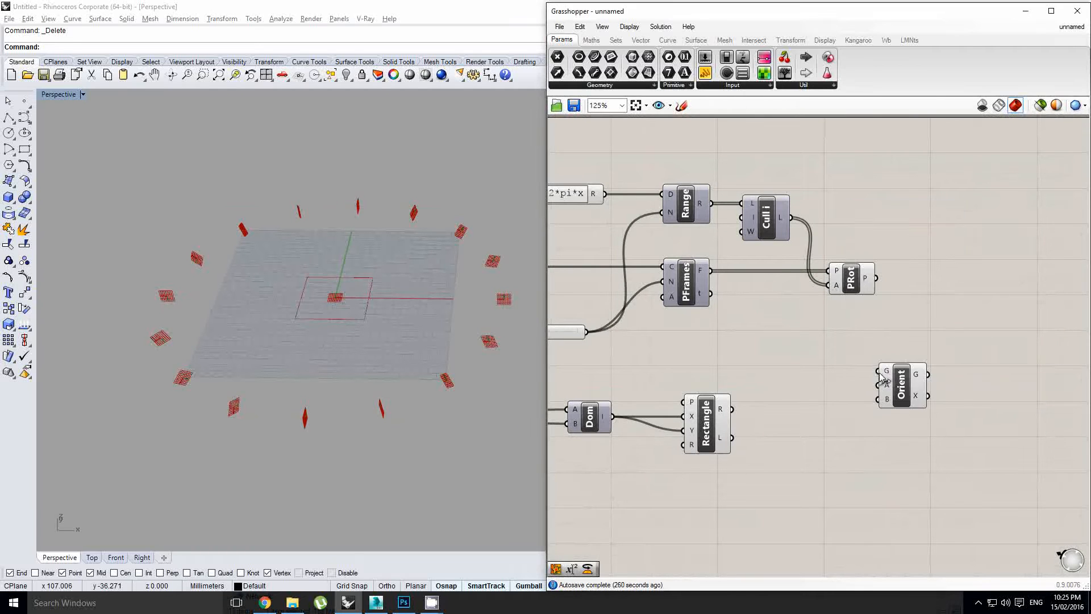
left_click_drag(881, 377, 929, 337)
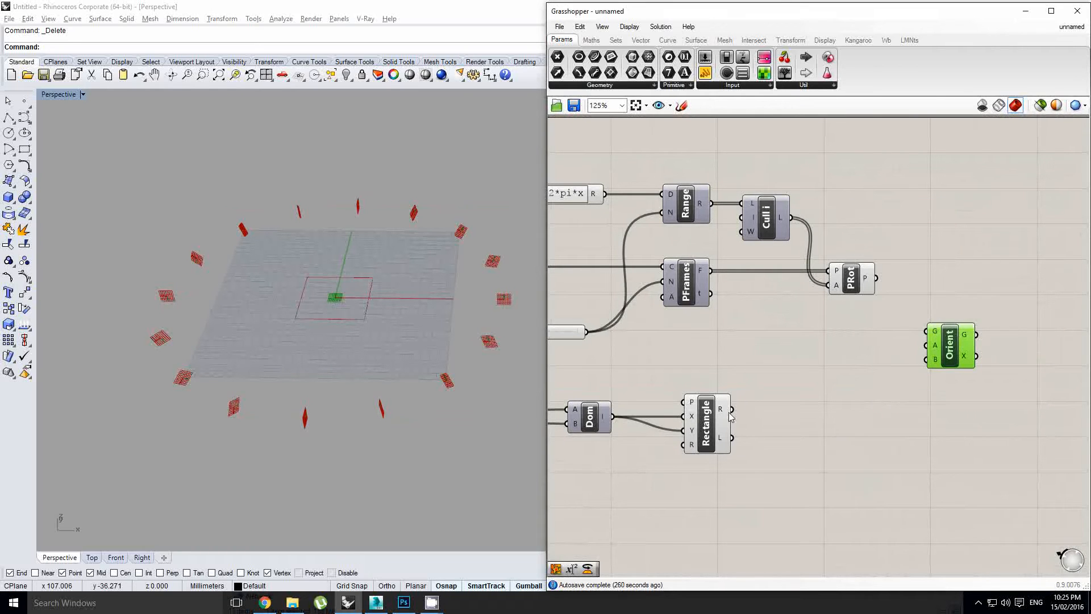
Connect the Rectangle output to Orient's geometry input and the Plane Rotate output to its target plane B
left_click_drag(732, 409, 946, 357)
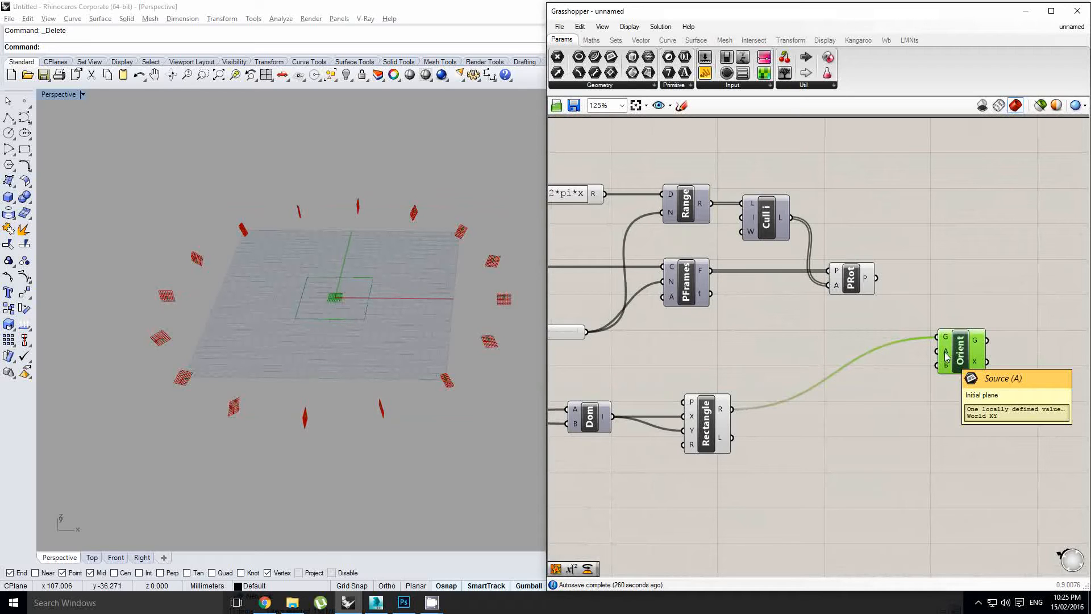
right_click_drag(712, 417, 750, 405)
left_click(750, 405)
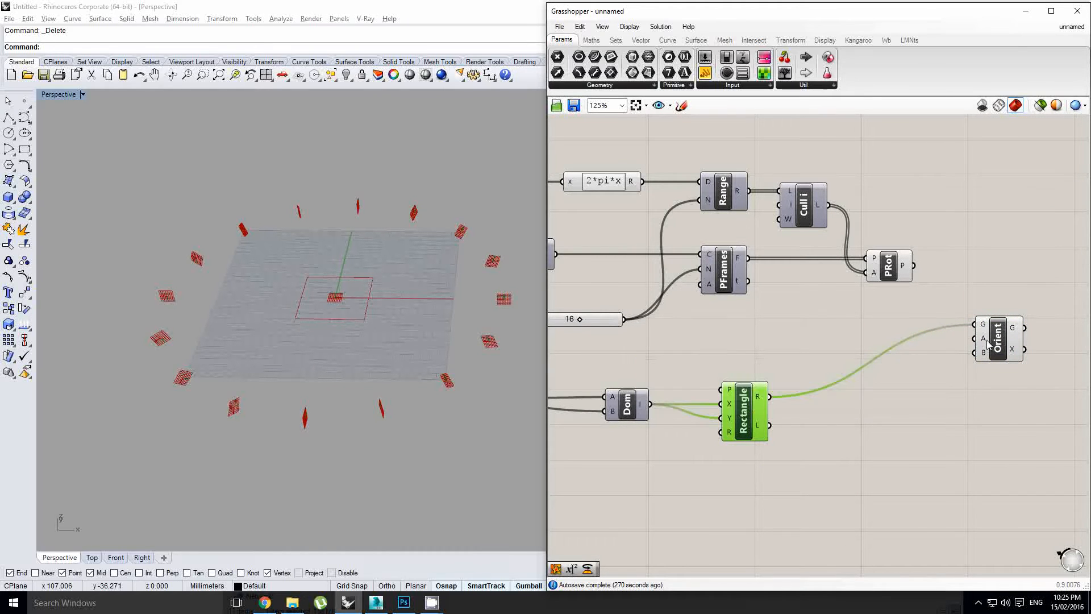
right_click_drag(923, 299, 901, 304)
left_click(911, 281)
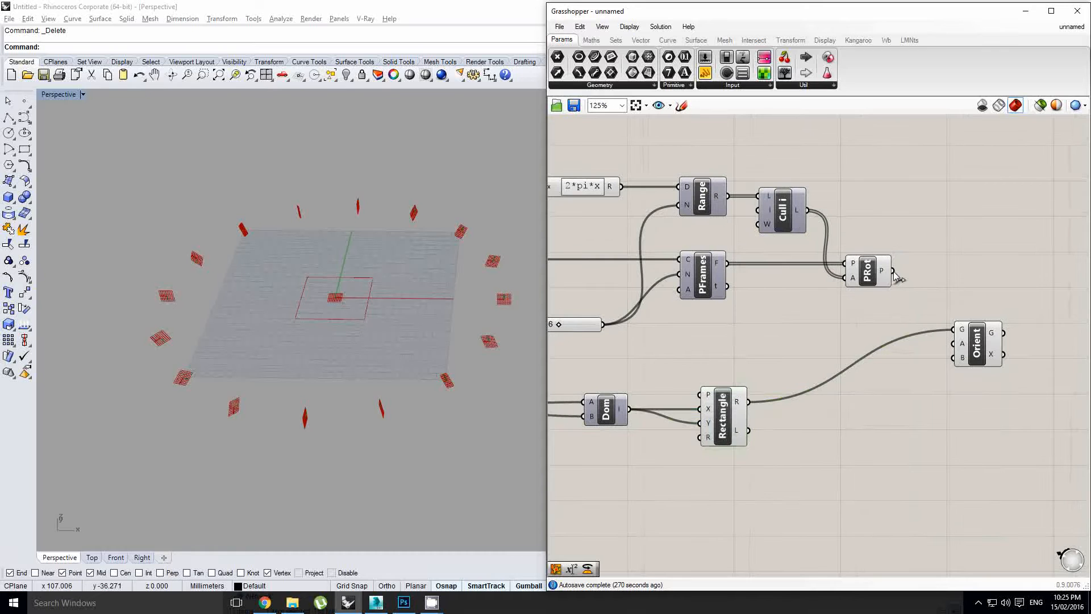
left_click_drag(895, 277, 953, 358)
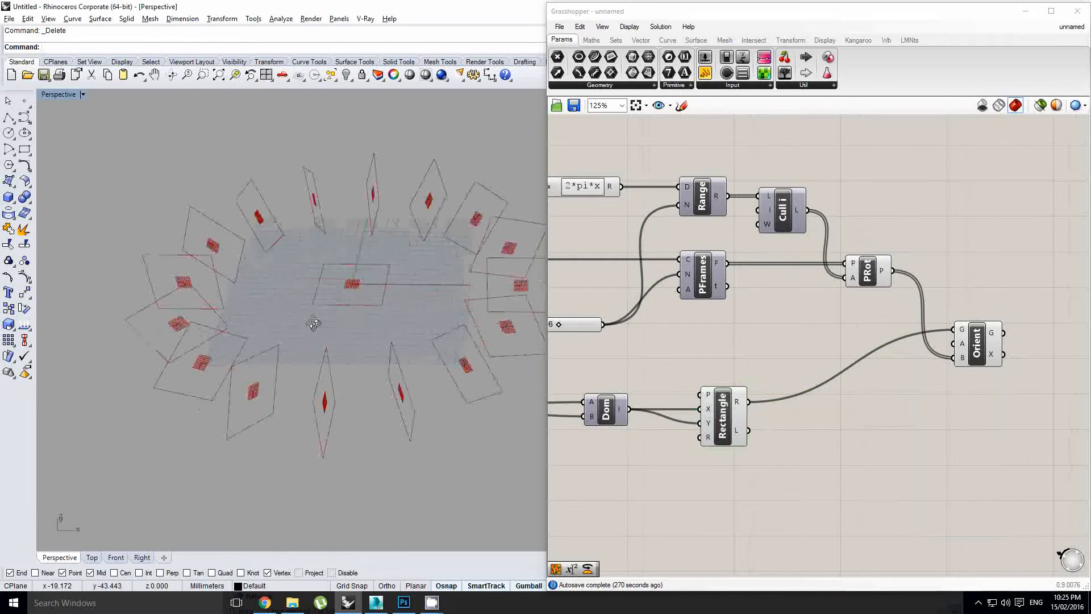
Insert a Surface parameter between the Rectangle output and Orient's geometry input so the rectangles become surfaces
right_click_drag(313, 323, 336, 309)
right_click_drag(793, 462, 764, 455)
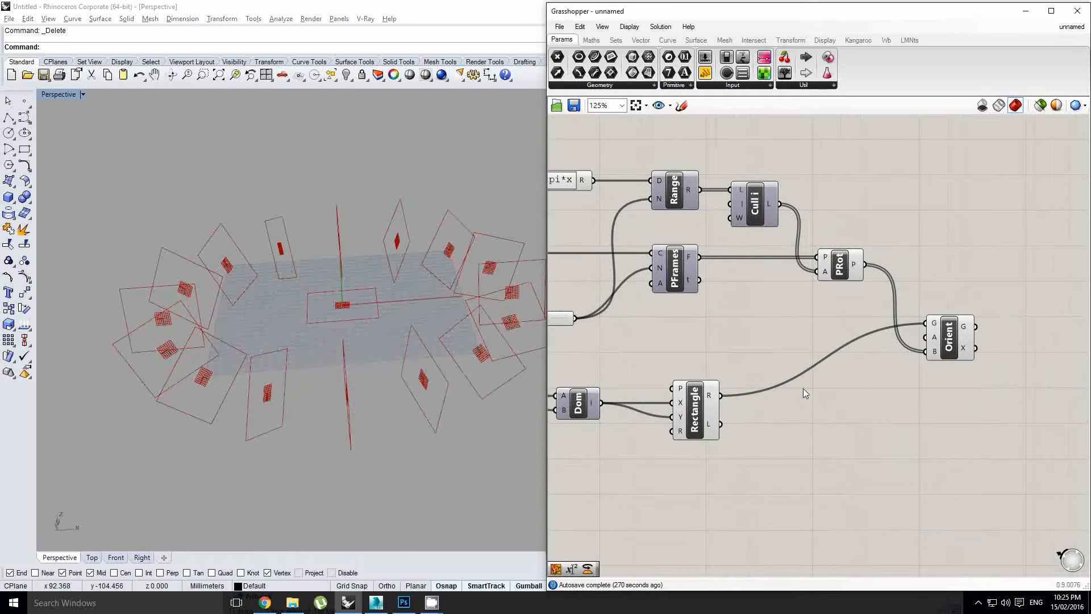
double_click(803, 389)
type("srf")
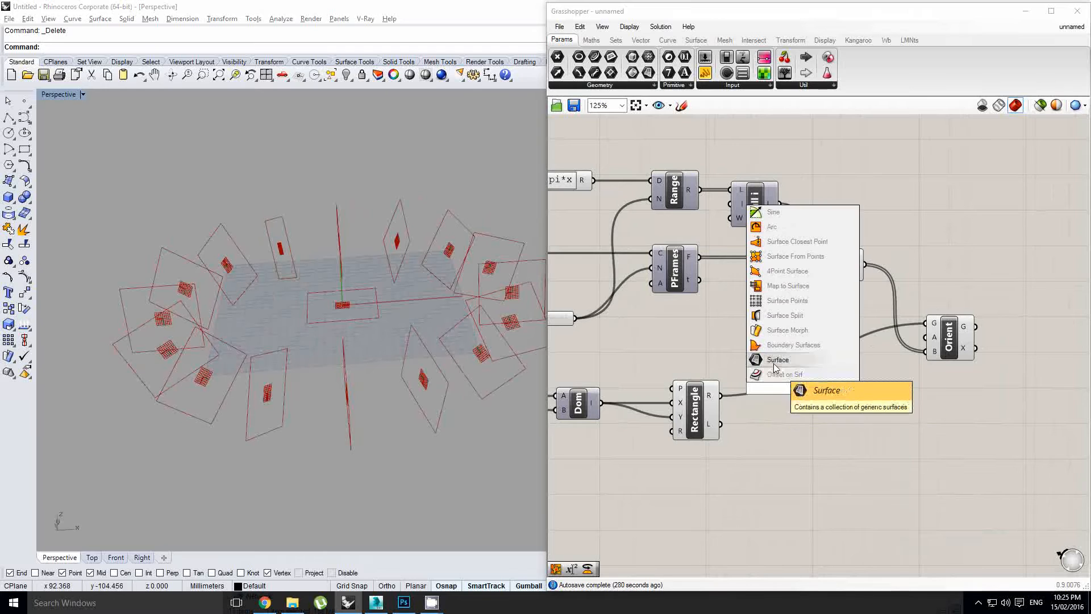
left_click(775, 360)
mouse_move(721, 395)
left_mouse_down()
mouse_move(792, 399)
mouse_move(924, 324)
left_mouse_up()
left_click(794, 397)
right_click_drag(354, 341, 411, 379, "shift")
Hide the preview of the Rectangle, Surface and Plane Rotate components
right_click_drag(784, 290, 834, 296)
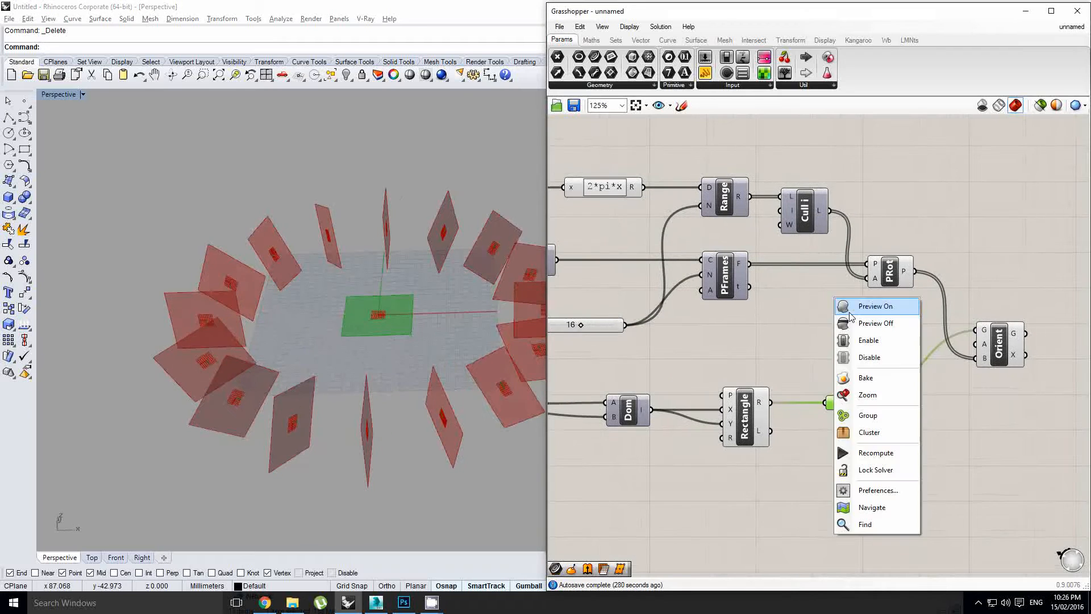
left_click(917, 511)
left_click_drag(861, 386, 736, 241)
middle_click(736, 241)
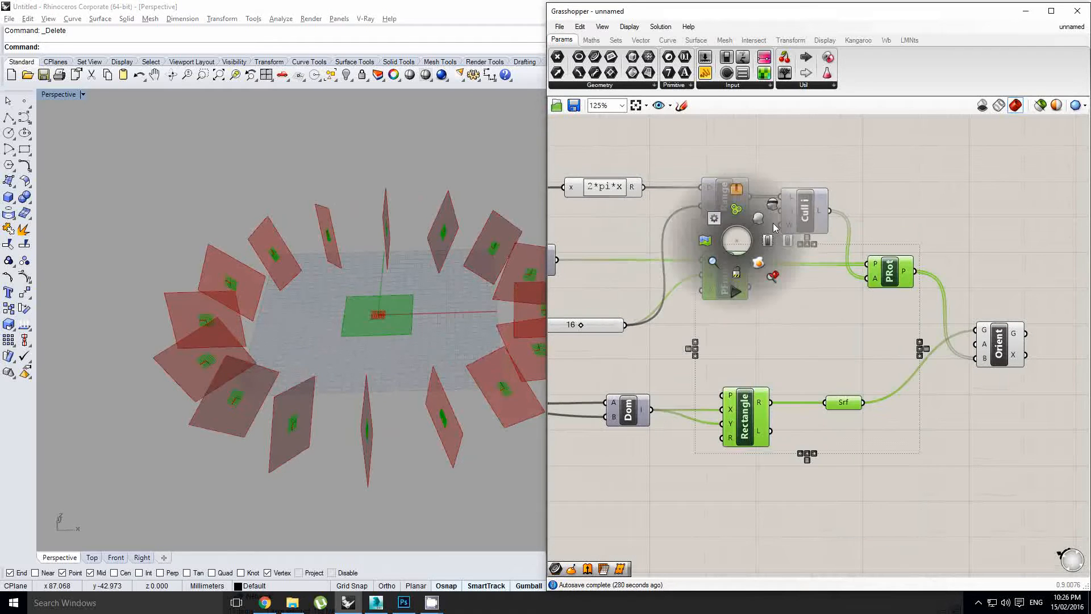
left_click(771, 207)
mouse_move(345, 292)
right_mouse_down("shift")
mouse_move(354, 282)
mouse_move(288, 329)
mouse_move(326, 336)
mouse_move(356, 308)
right_mouse_up("shift")
right_click_drag(688, 283, 554, 299)
Add a Divide Surface component beyond Orient and feed it Orient's geometry output
double_click(977, 292)
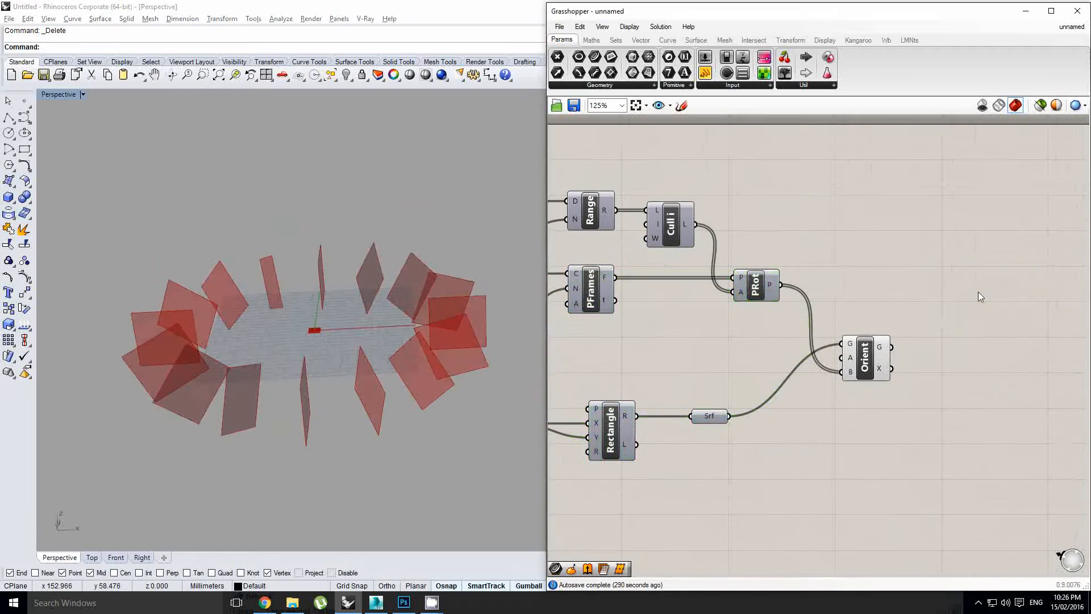
type("divide")
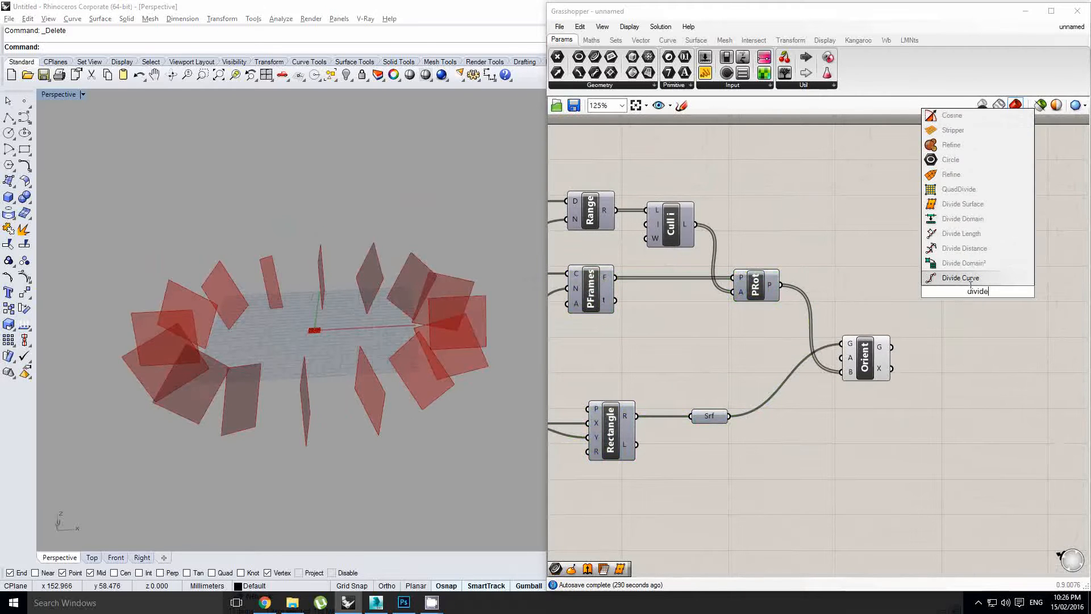
left_click(967, 203)
right_click_drag(964, 287, 894, 287)
scroll(893, 287, "up", 1)
left_click_drag(803, 360, 930, 372)
scroll(932, 375, "down", 1)
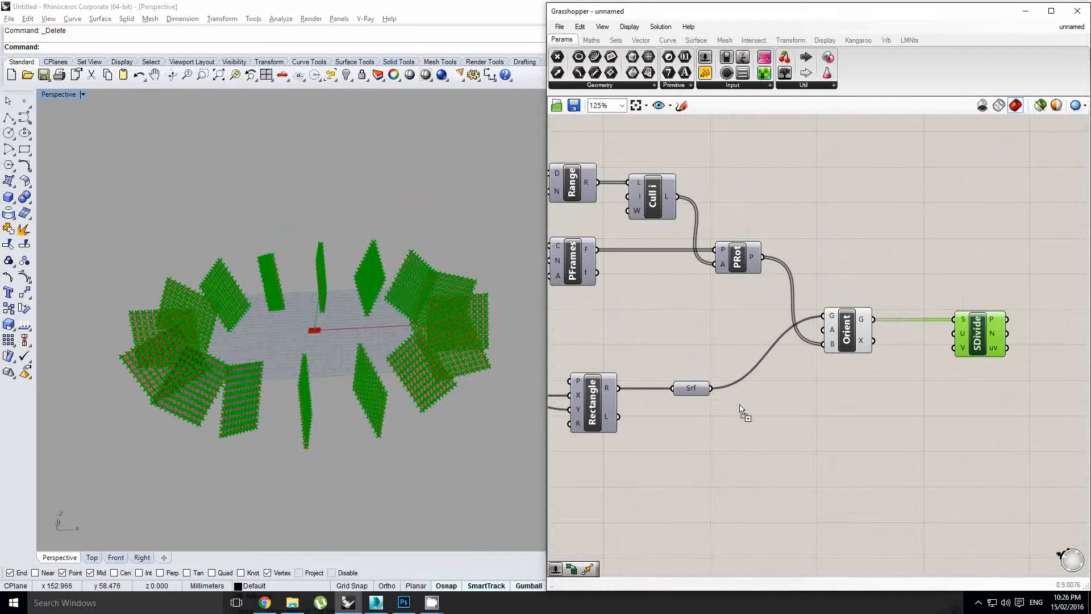
Add a number slider below Orient with integer rounding and a maximum of 10
left_click_drag(740, 406, 722, 447)
double_click(722, 448)
double_click(734, 478)
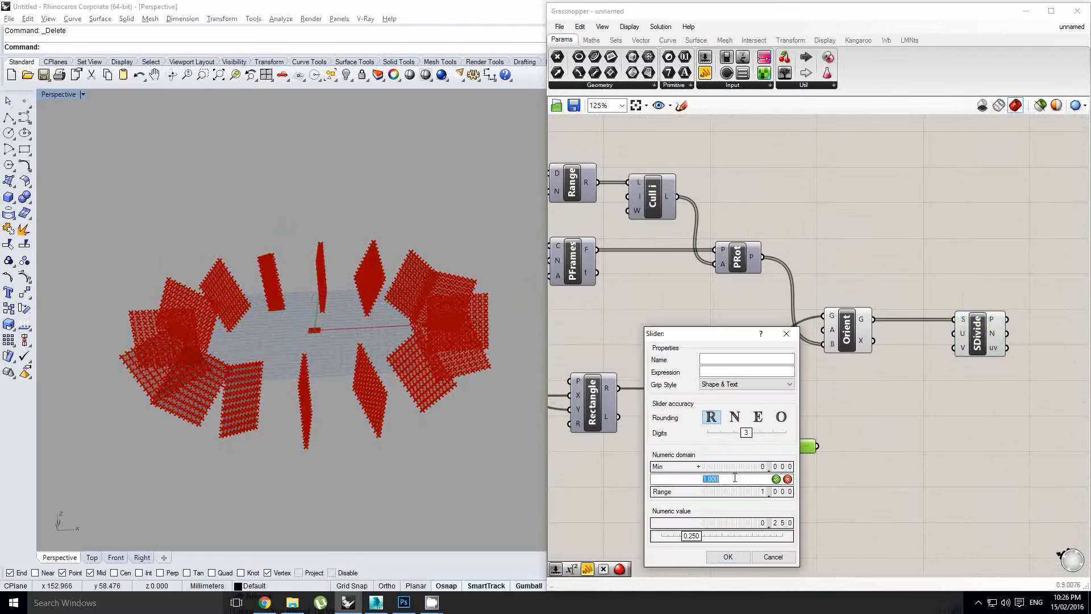
type("10")
left_click(731, 422)
left_click(740, 558)
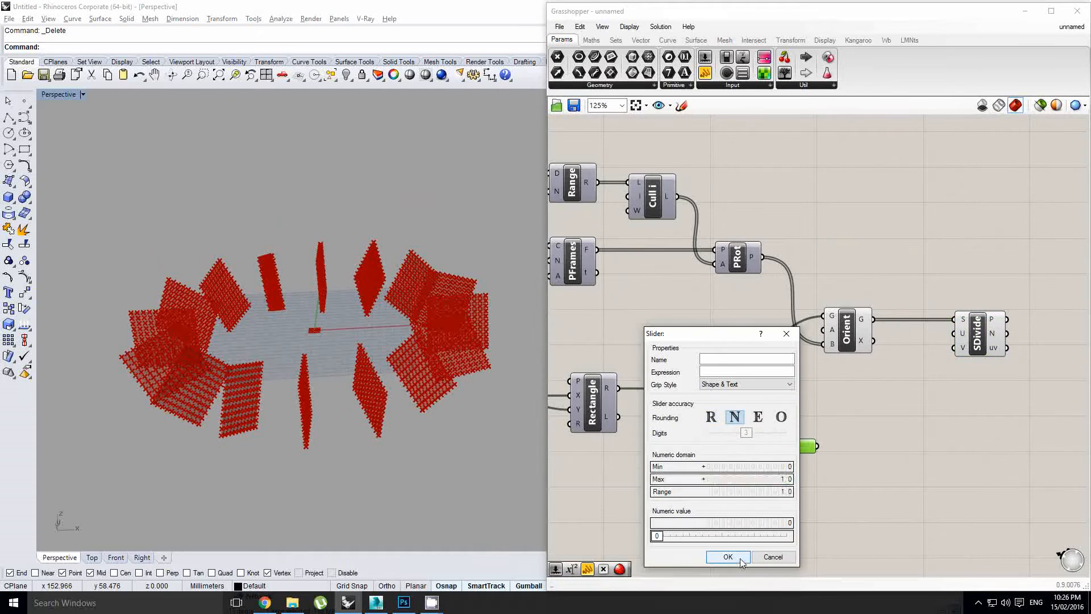
Connect the integer slider to Divide Surface's U and V counts and set it to 4
left_click_drag(816, 447, 954, 334)
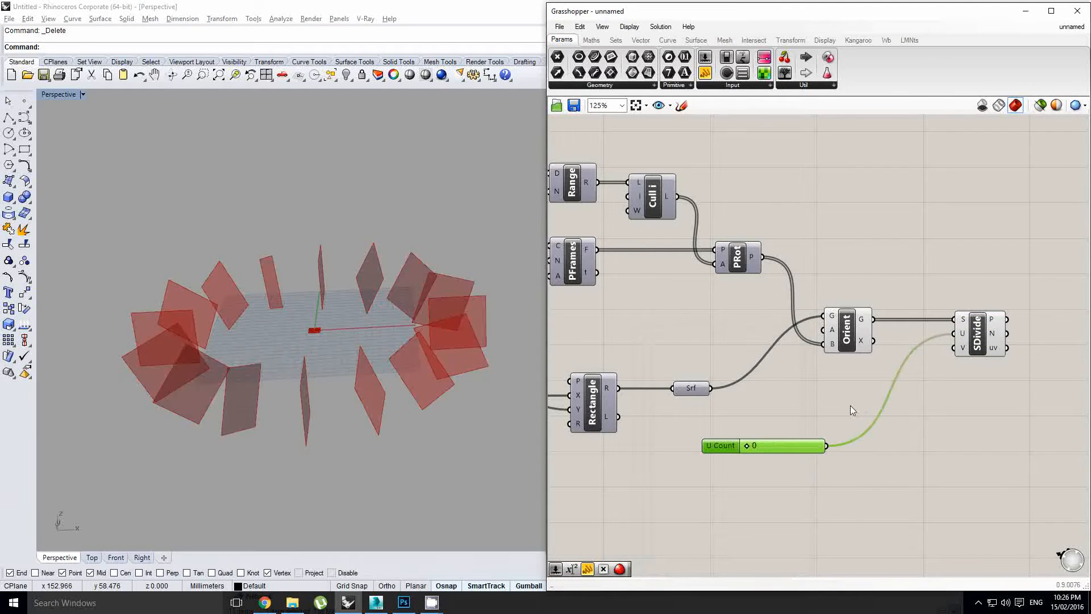
left_click_drag(827, 445, 966, 351)
scroll(796, 454, "up", 3)
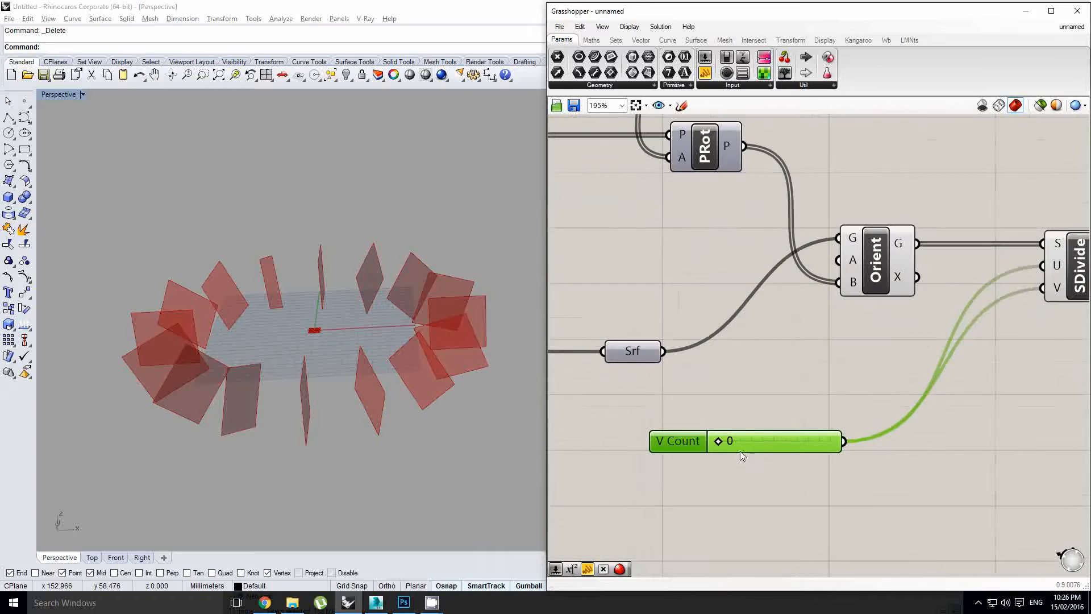
left_click_drag(718, 443, 765, 443)
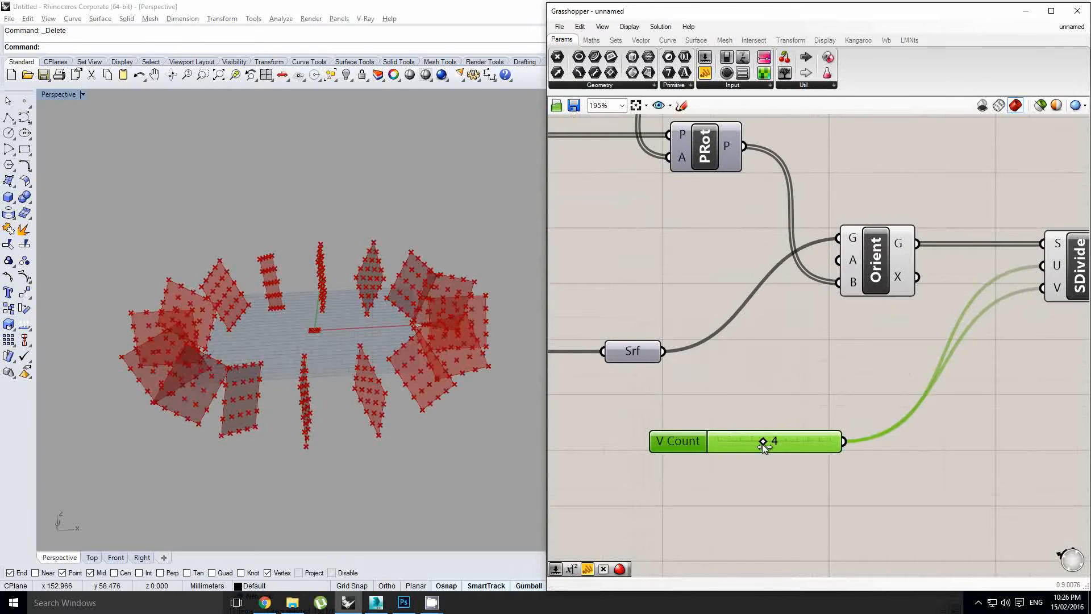
Examine the division points on the ring of rotated surfaces together with the component chain that generates them
right_click_drag(460, 313, 455, 340)
scroll(454, 336, "down", 1)
scroll(851, 390, "down", 1)
right_click_drag(851, 389, 650, 442)
scroll(725, 411, "down", 1)
right_click_drag(392, 438, 390, 372)
scroll(390, 368, "up", 3)
right_click_drag(924, 308, 879, 317)
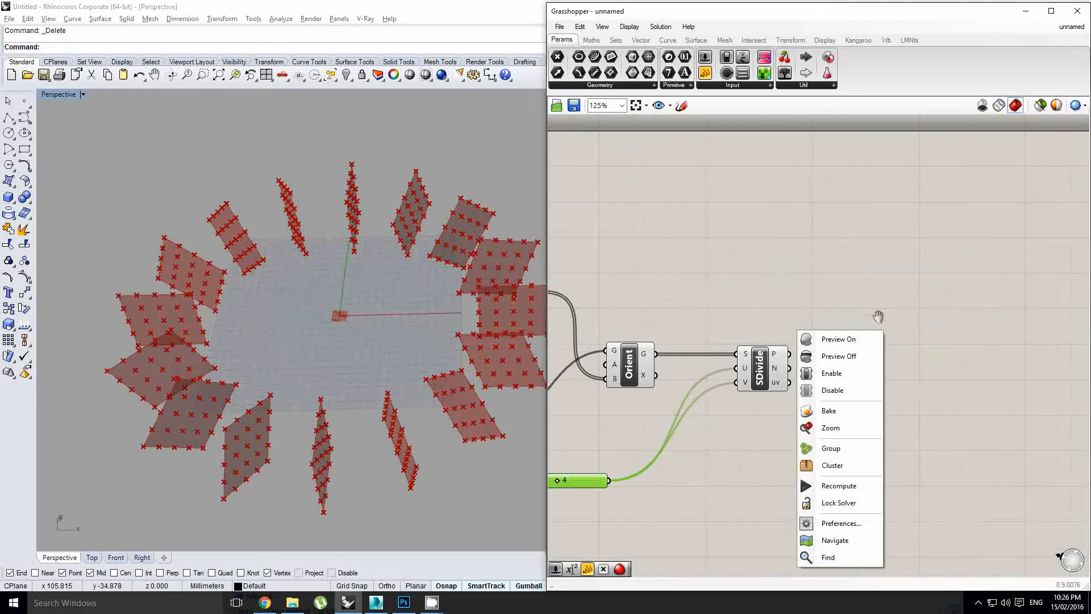
left_click(861, 312)
right_click(645, 348)
right_click_drag(670, 314, 765, 314)
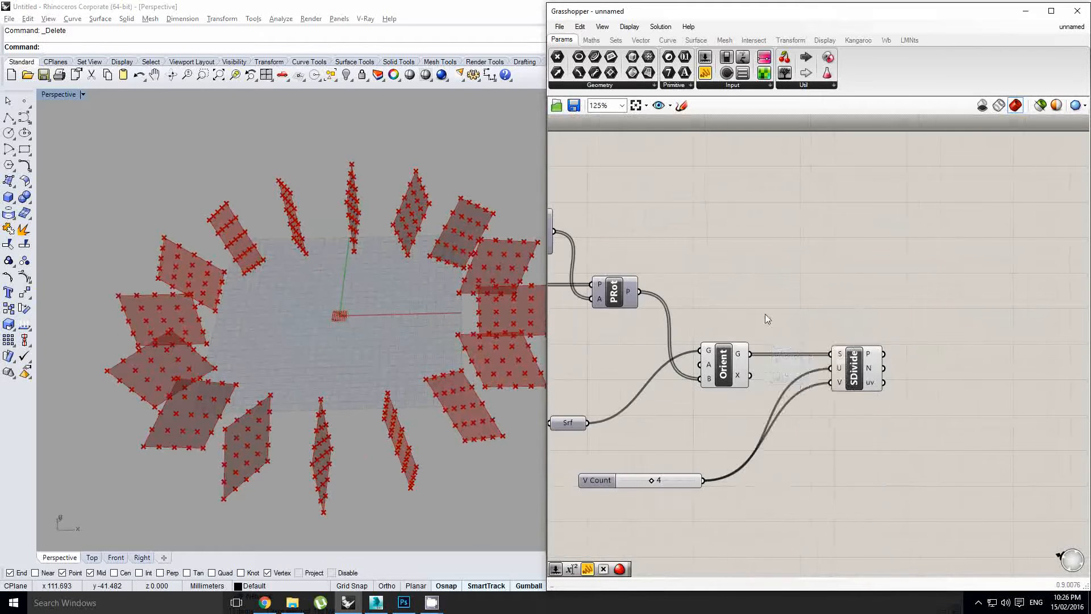
scroll(764, 313, "down", 1)
right_click(762, 313)
left_click(755, 305)
right_click_drag(418, 360, 370, 280)
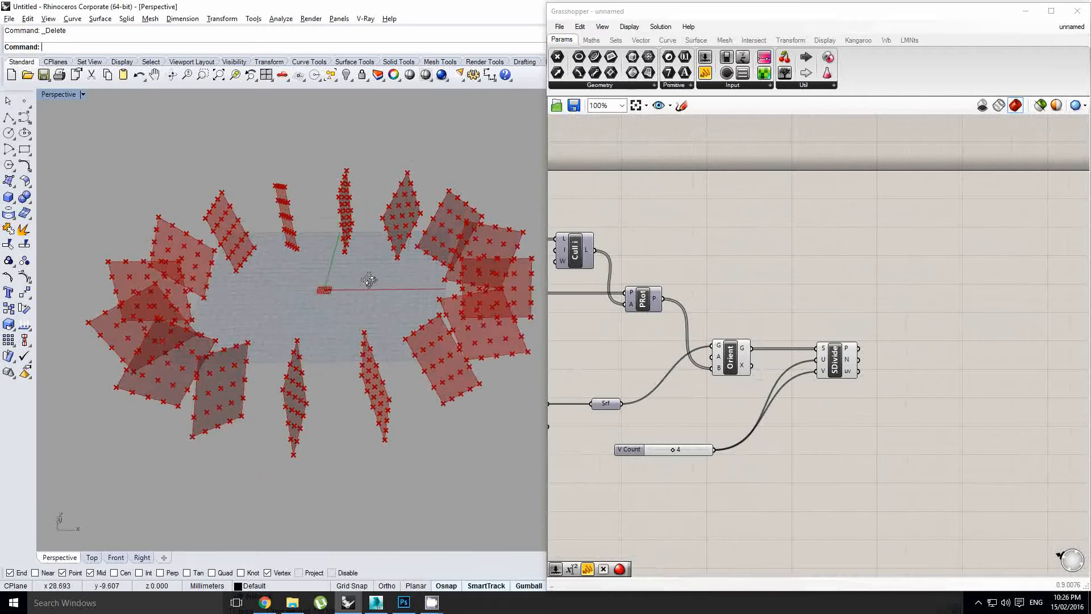
right_click_drag(438, 317, 433, 331)
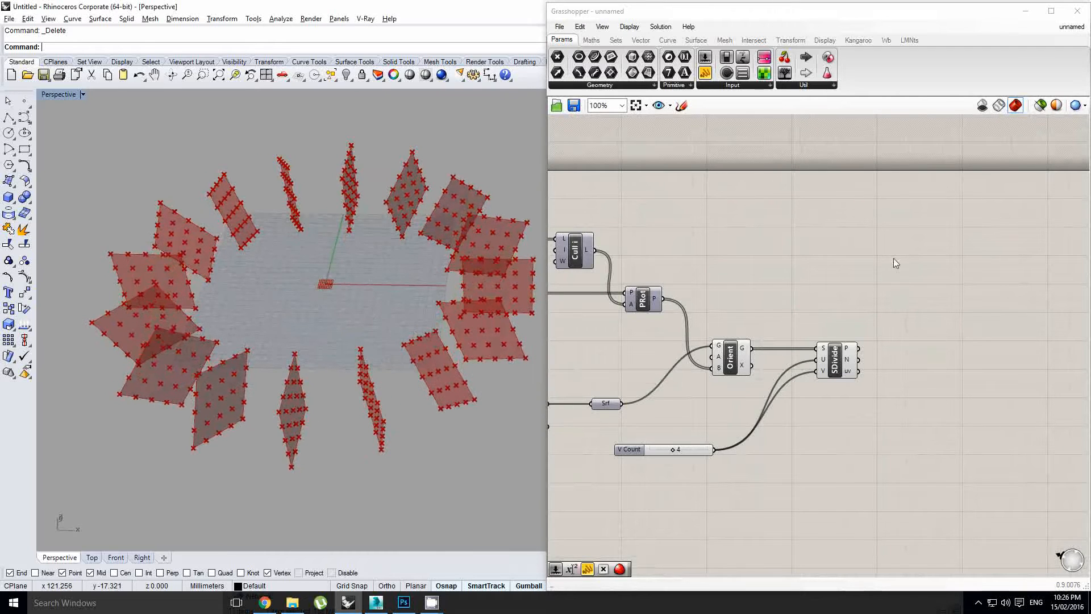
Add a Surface Frames component just above Divide Surface
left_click(842, 367)
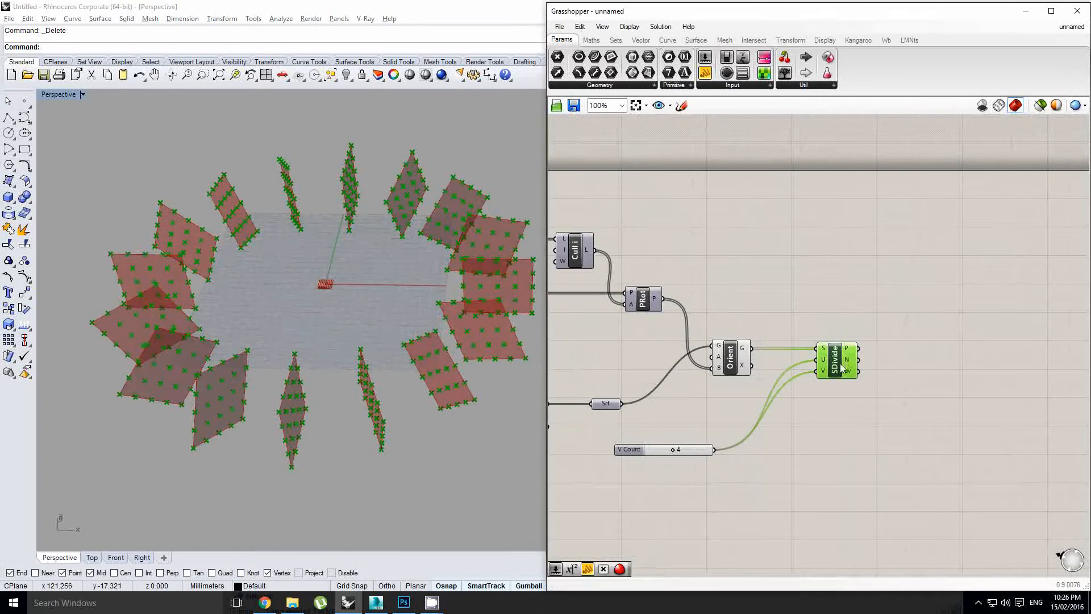
scroll(841, 308, "up", 1)
double_click(838, 313)
type("sur")
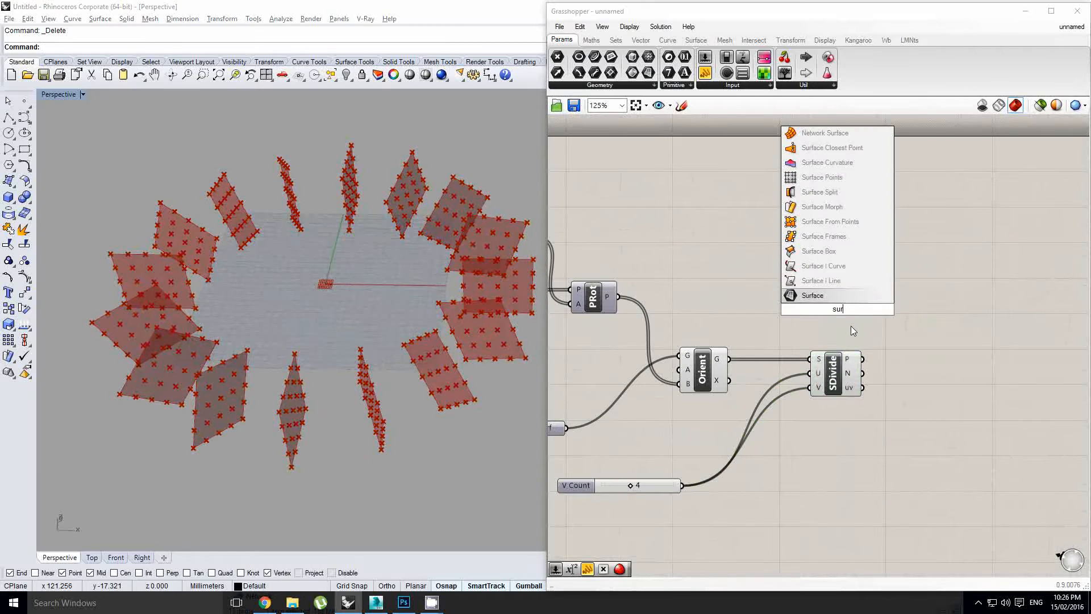
type("face")
left_click(830, 282)
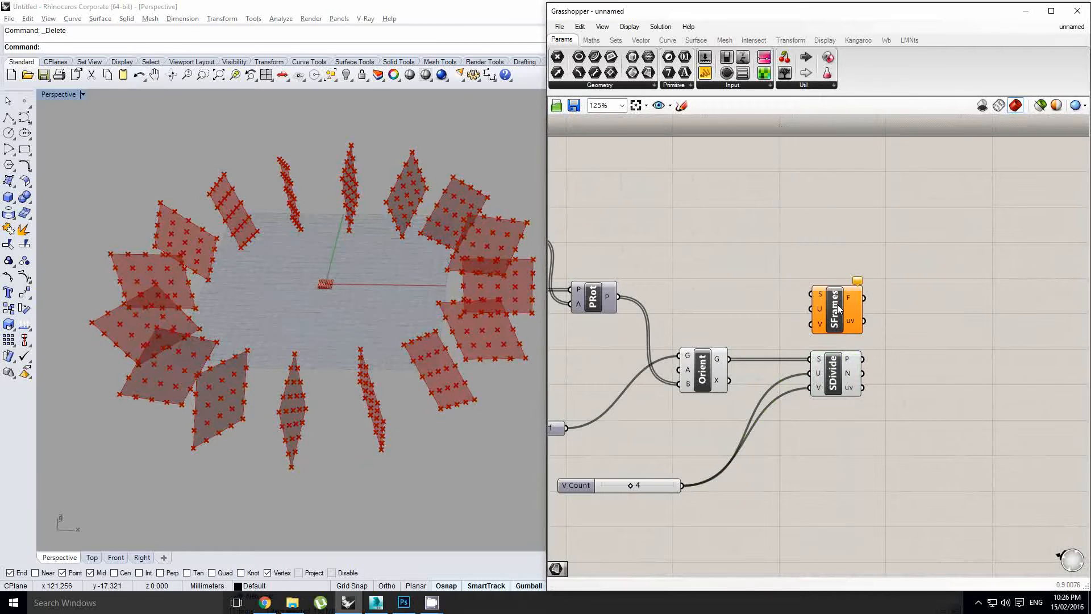
Connect Orient's geometry to Surface Frames and transfer the count slider's wires from Divide Surface to its U and V inputs
left_click_drag(837, 307, 831, 307)
left_click_drag(762, 336, 836, 309)
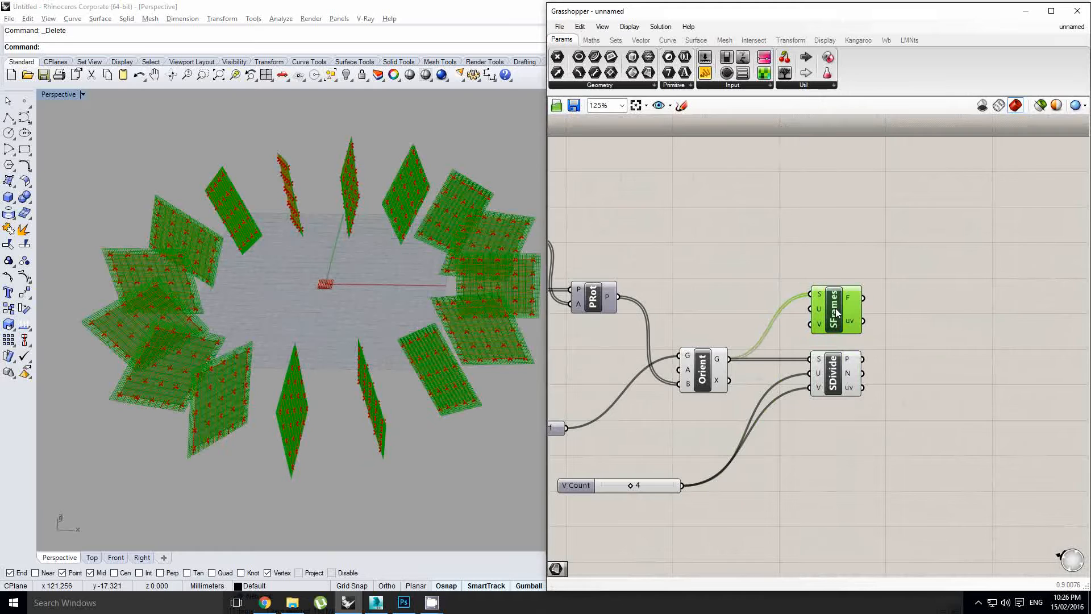
left_click_drag(810, 373, 810, 308, "ctrl+shift")
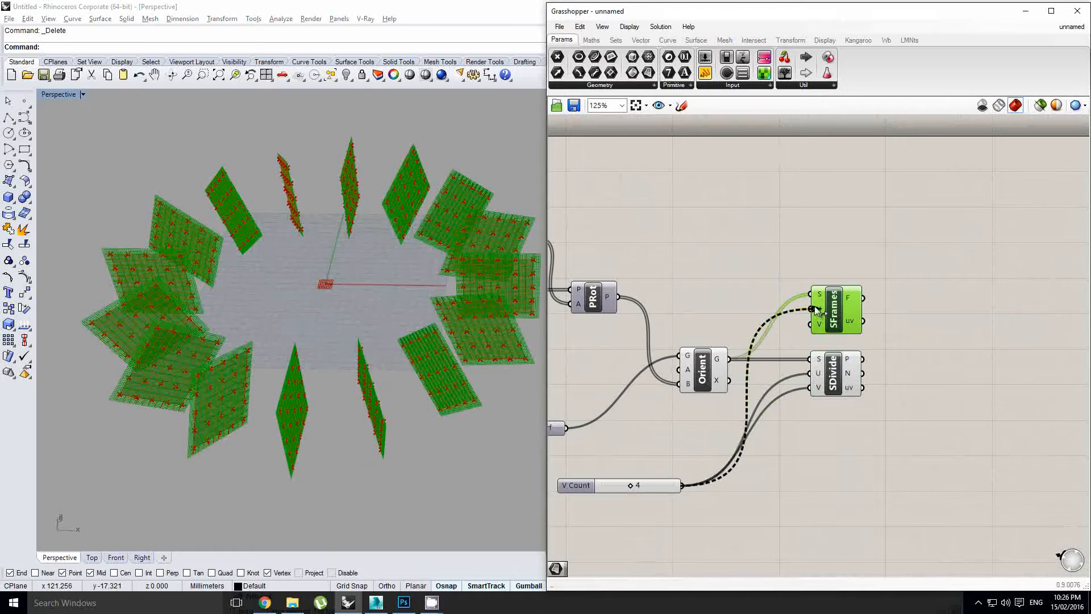
left_click_drag(812, 387, 810, 324, "ctrl+shift")
Delete the Divide Surface component and move Surface Frames into its place
left_click(825, 366)
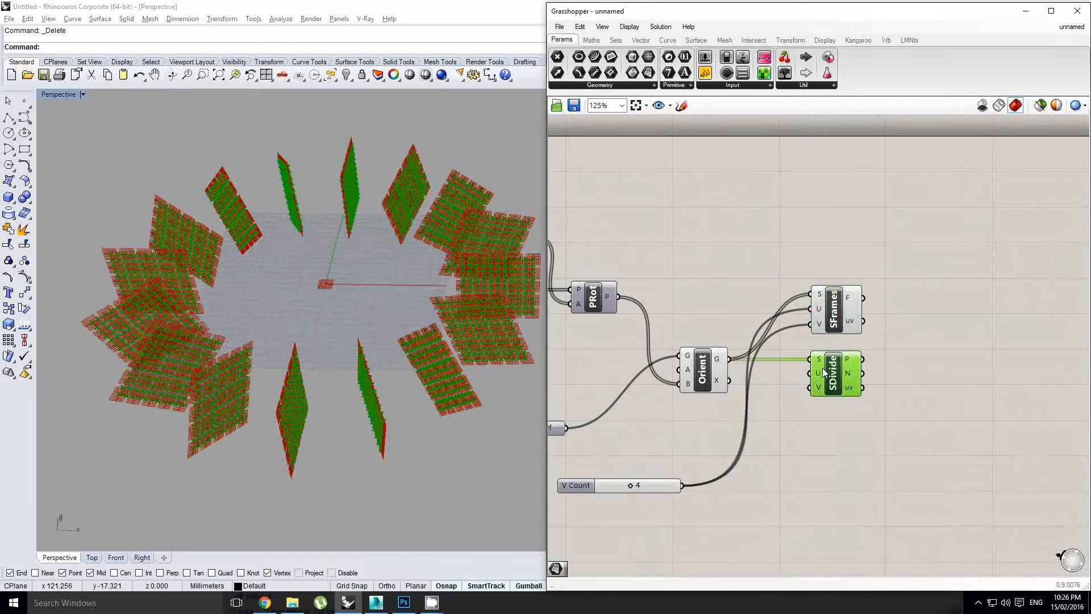
key("Delete")
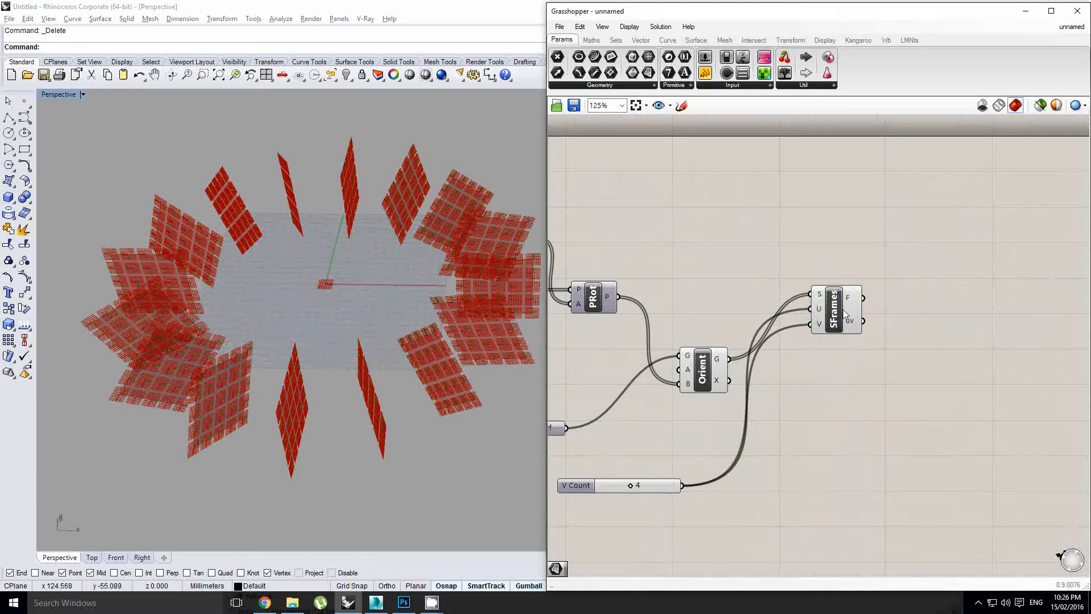
left_click_drag(844, 314, 841, 379)
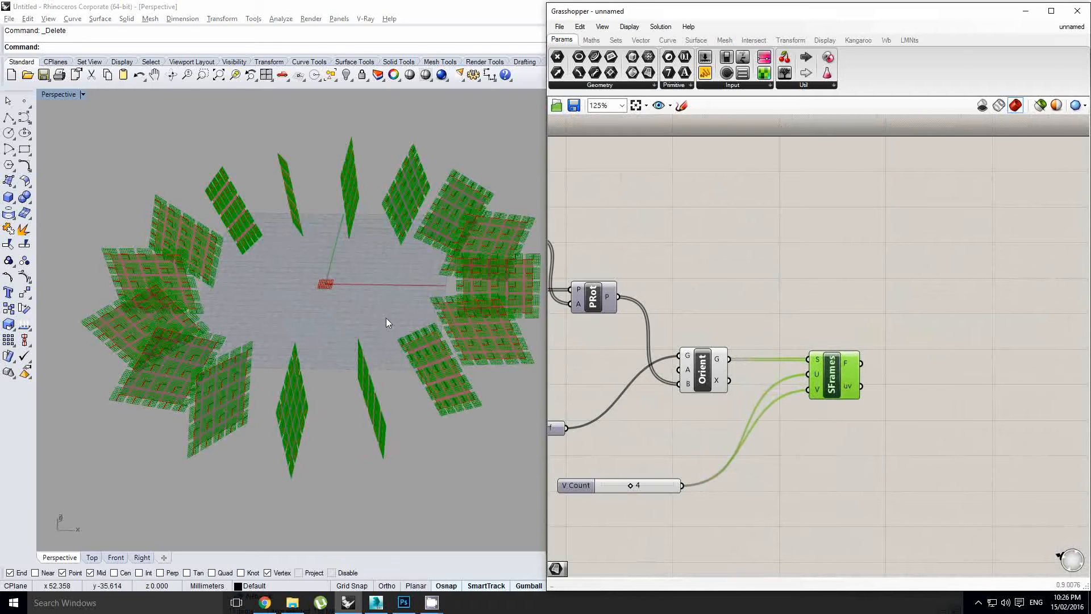
mouse_move(355, 309)
right_mouse_down()
mouse_move(328, 289)
mouse_move(327, 305)
mouse_move(341, 259)
mouse_move(336, 313)
right_mouse_up()
scroll(329, 287, "down", 2)
scroll(326, 306, "up", 2)
Add a Center Box component beyond Surface Frames and connect the frames output to its base plane B
right_click_drag(1012, 324, 919, 349)
double_click(918, 349)
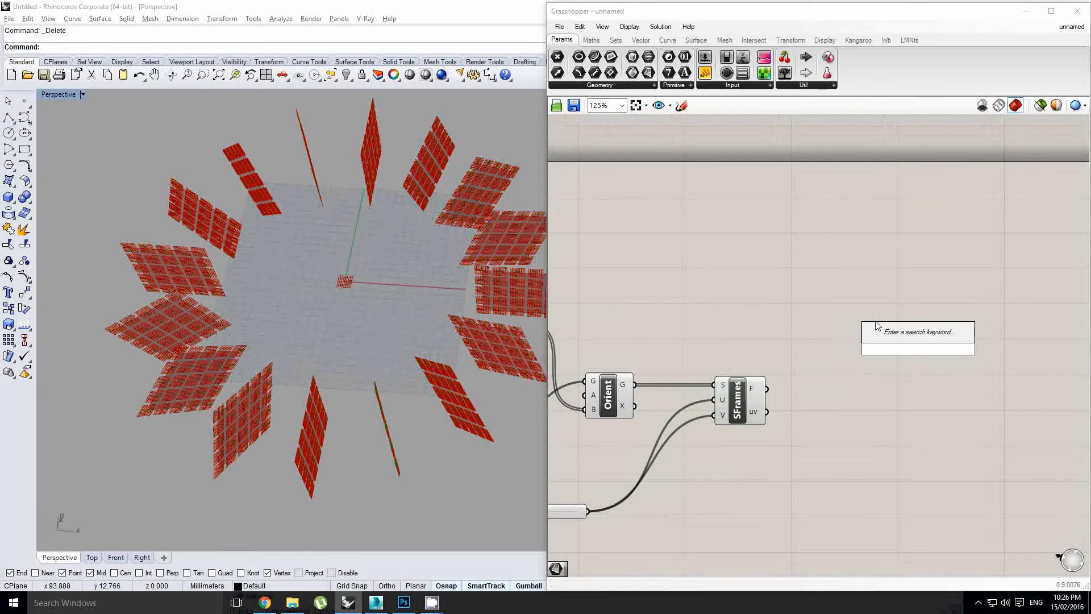
type("center")
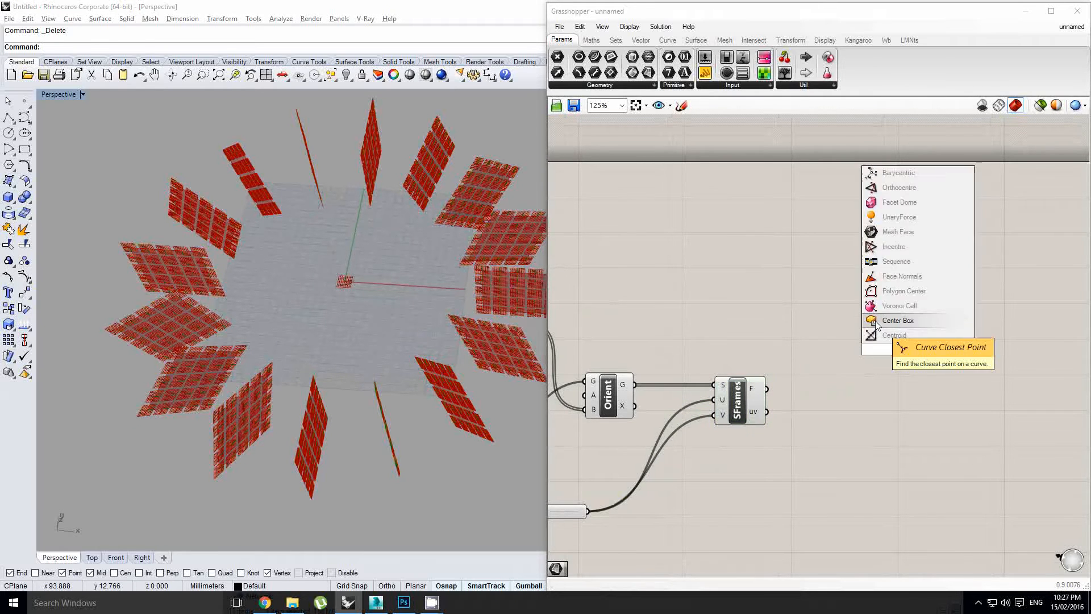
left_click(884, 335)
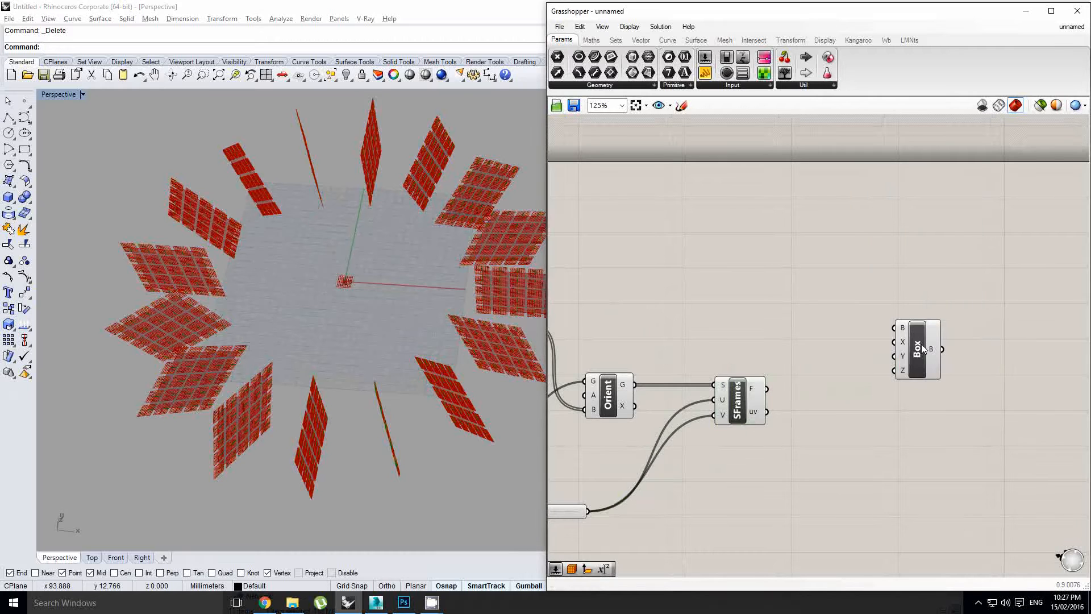
left_click_drag(767, 389, 929, 406)
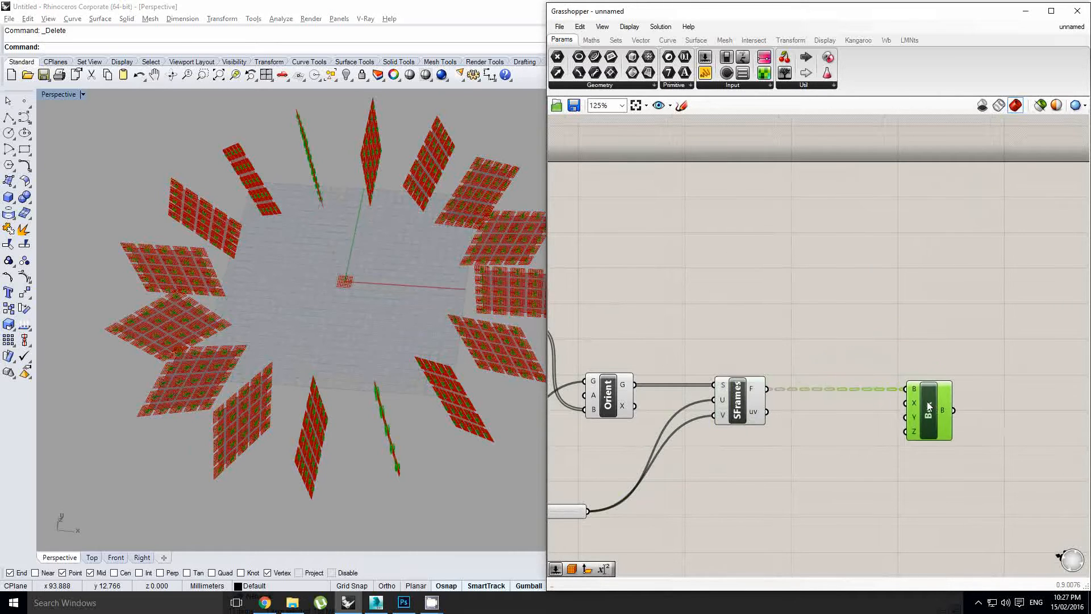
right_click_drag(839, 342, 854, 334)
Add a number slider above Surface Frames and raise its maximum value
left_click(820, 275)
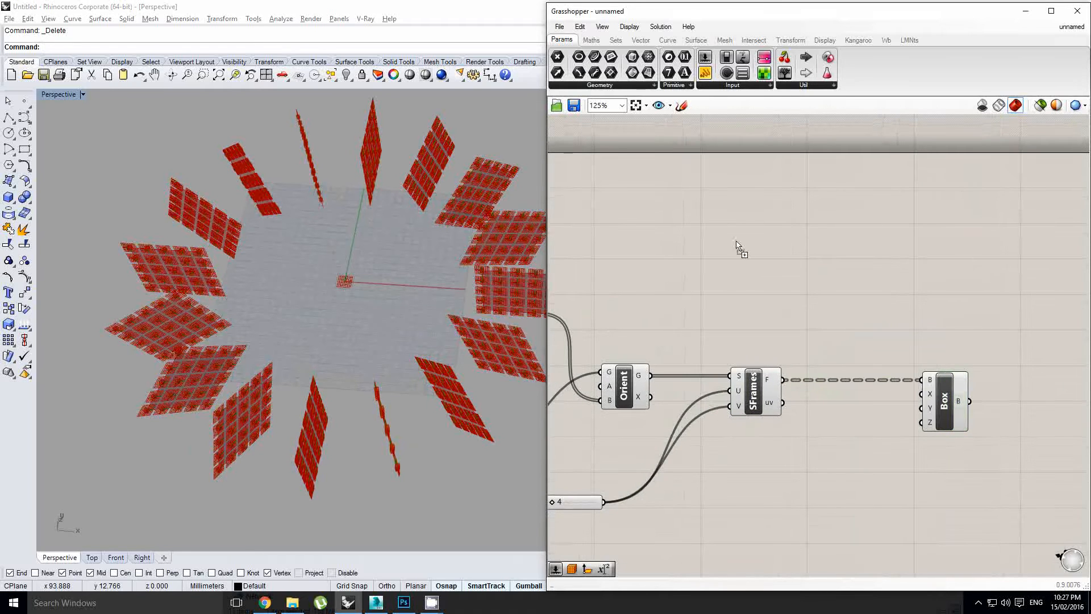
left_click_drag(736, 245, 730, 307)
scroll(911, 381, "up", 1)
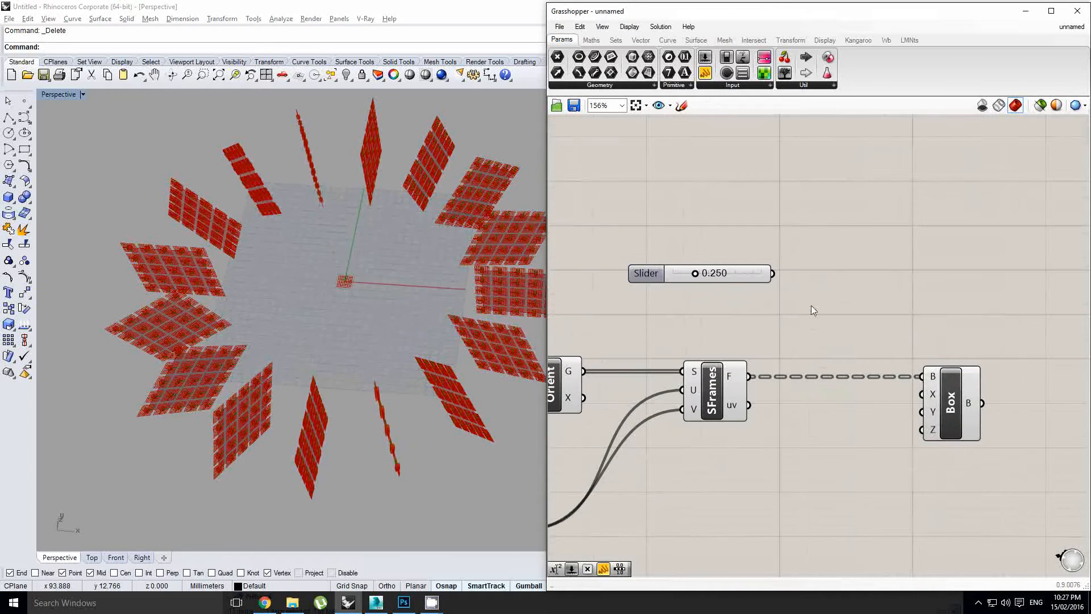
double_click(650, 271)
double_click(652, 301)
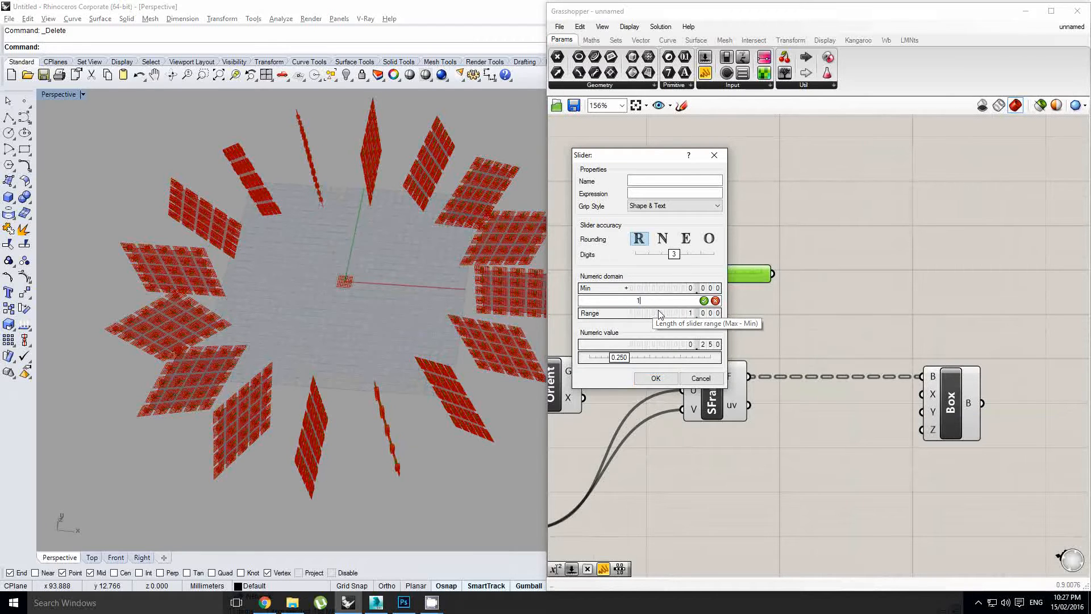
left_click(656, 377)
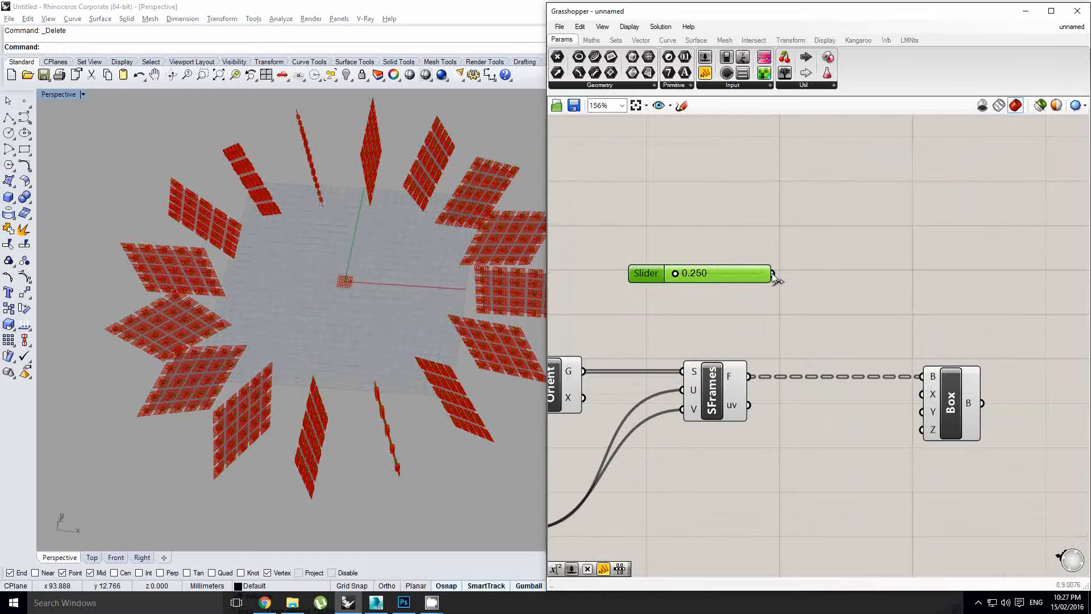
Connect the new slider to Center Box's X, Y and Z inputs and set it to 1.752
left_click_drag(907, 392, 922, 430)
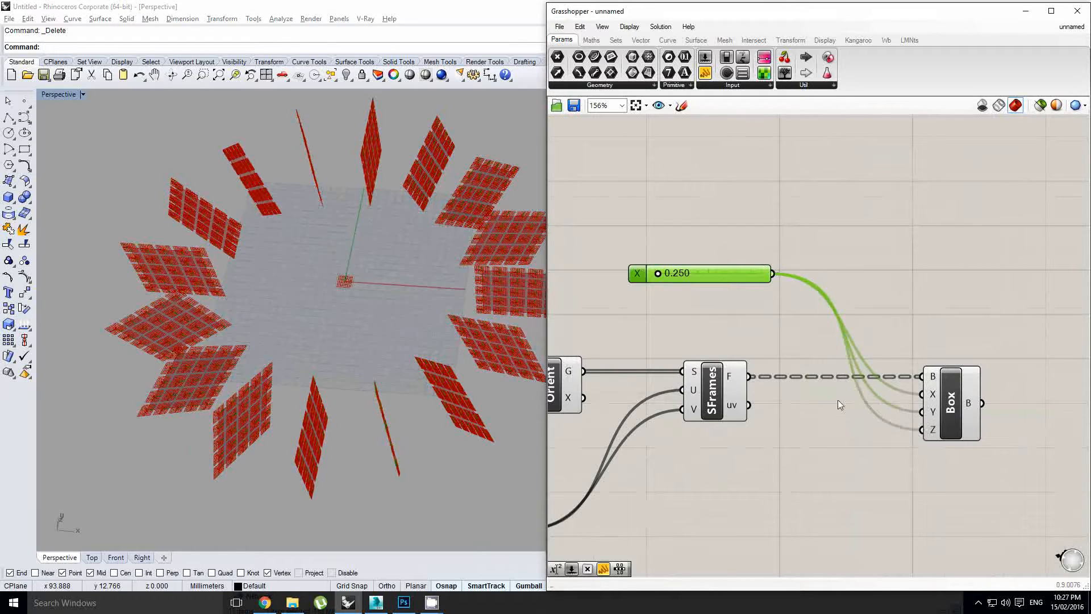
scroll(665, 246, "up", 3)
right_click_drag(776, 277, 787, 272)
left_click(704, 287)
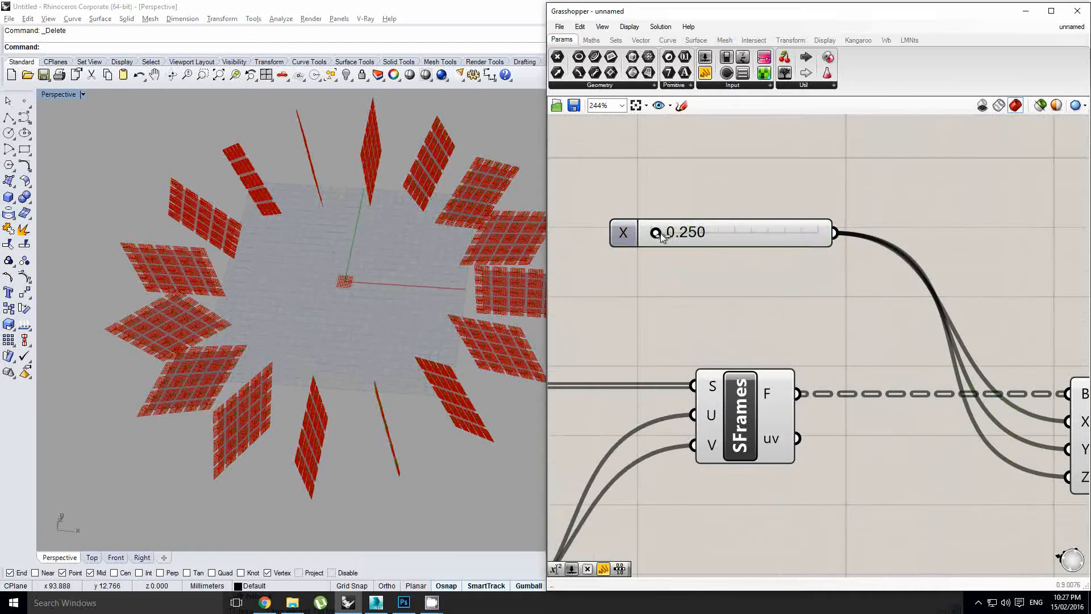
left_click_drag(660, 236, 681, 237)
left_click_drag(683, 238, 682, 239)
scroll(742, 293, "down", 3)
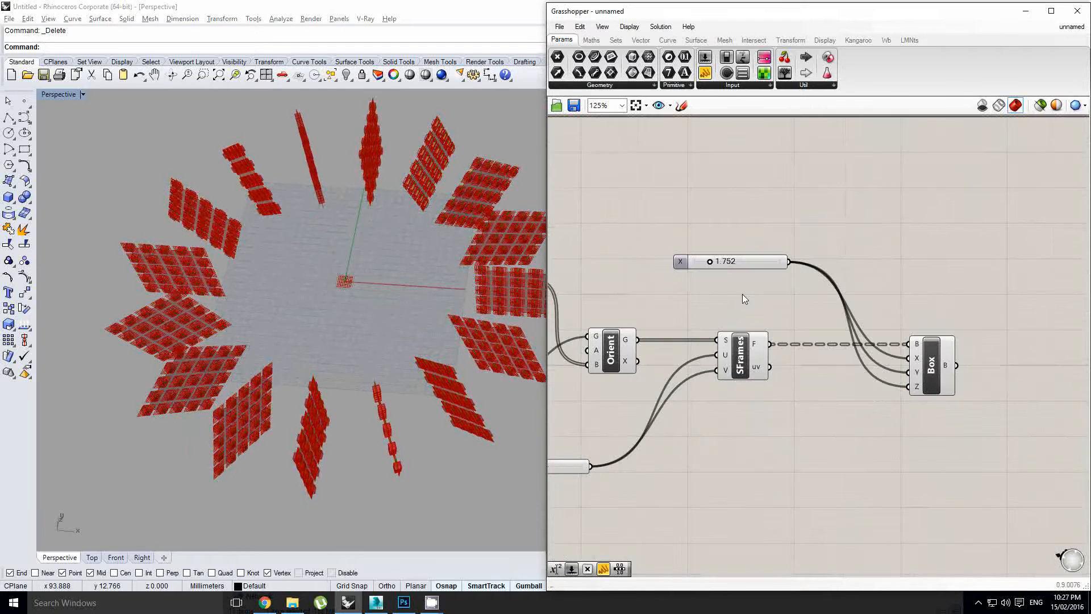
Disconnect the Surface Frames output from Center Box's base plane input B
right_click_drag(910, 302, 874, 310)
left_click(816, 327)
left_click(885, 372)
scroll(904, 375, "up", 1)
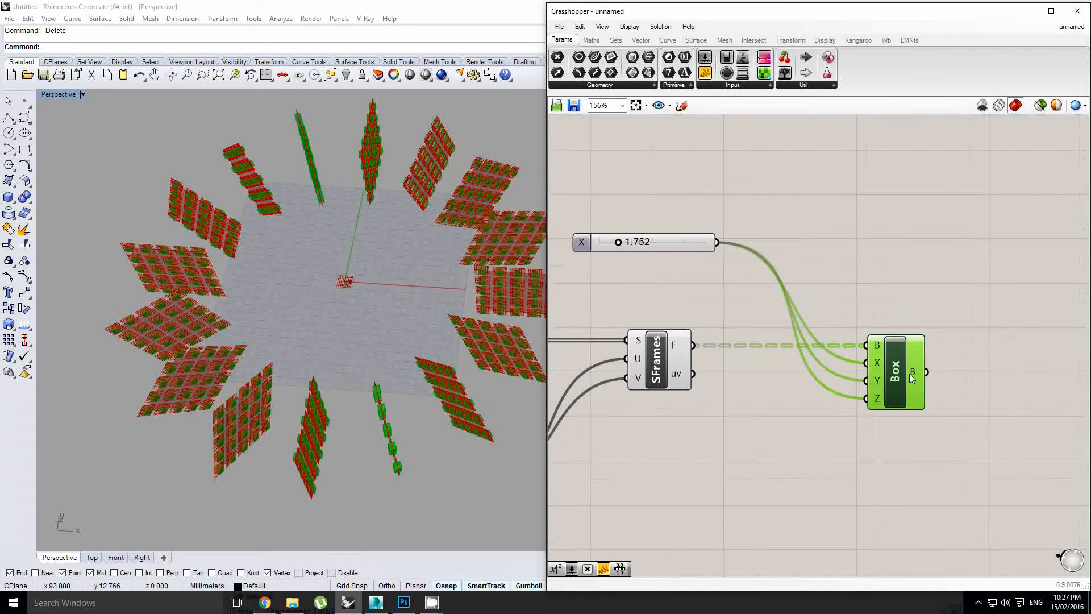
right_click_drag(727, 312, 759, 305)
scroll(765, 306, "down", 1)
right_click_drag(845, 319, 872, 314)
scroll(872, 314, "up", 2)
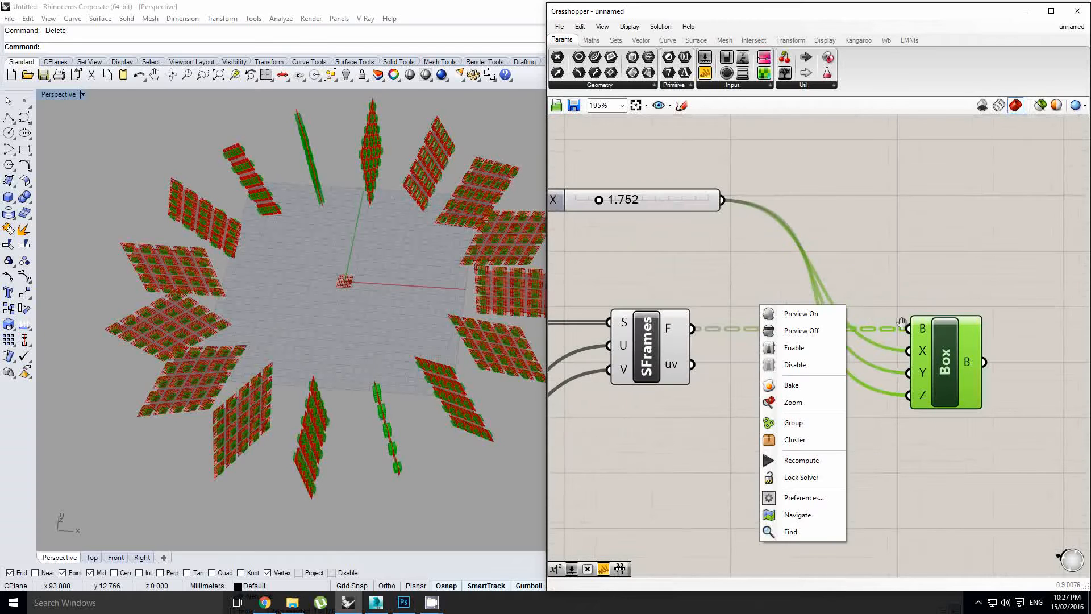
left_click_drag(904, 328, 688, 327, "ctrl")
scroll(689, 328, "down", 2)
right_click_drag(909, 264, 853, 298)
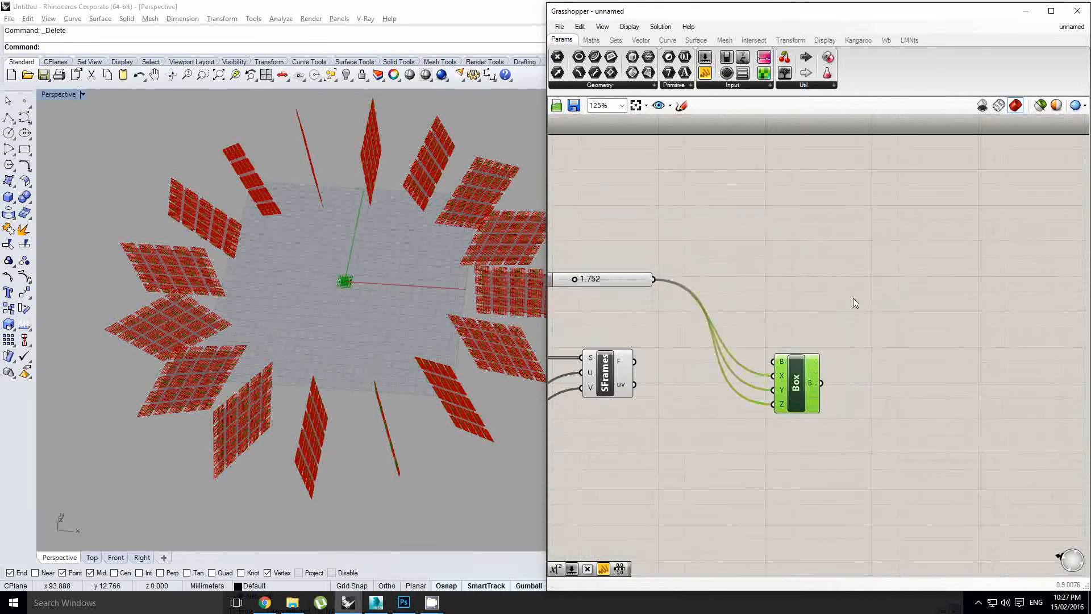
Move Center Box in line with its size slider and feed its output into the B input of a new Mesh Box component
double_click(894, 293)
left_click_drag(789, 363, 750, 252)
left_click(896, 286)
double_click(895, 286)
type("mesh box")
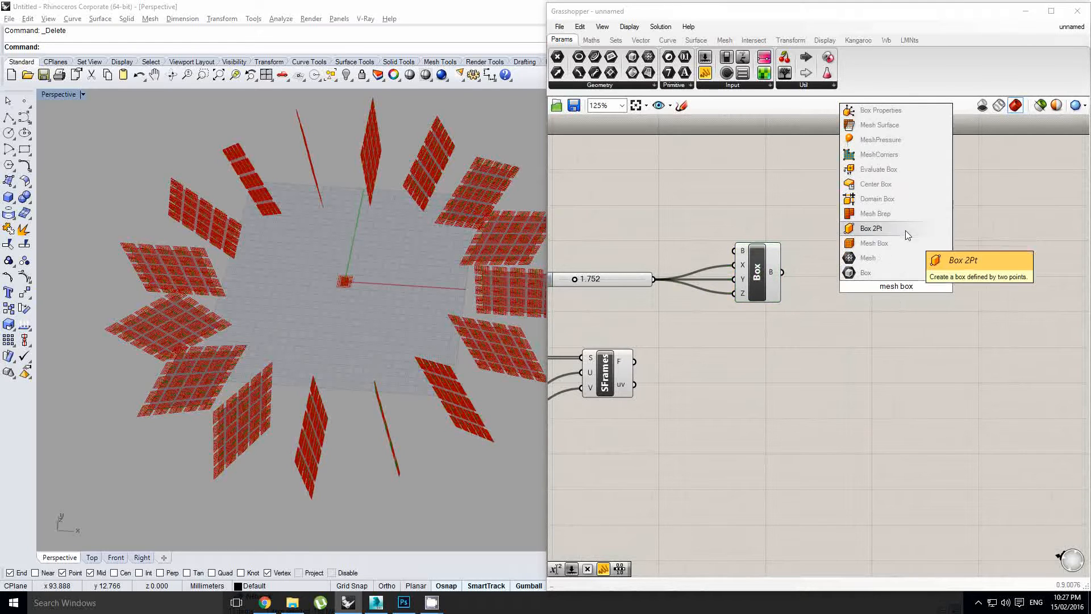
left_click(899, 237)
left_click_drag(861, 264, 860, 264)
left_click_drag(901, 276, 875, 282)
Add a number slider above the Center Box component
left_click_drag(703, 126, 687, 213)
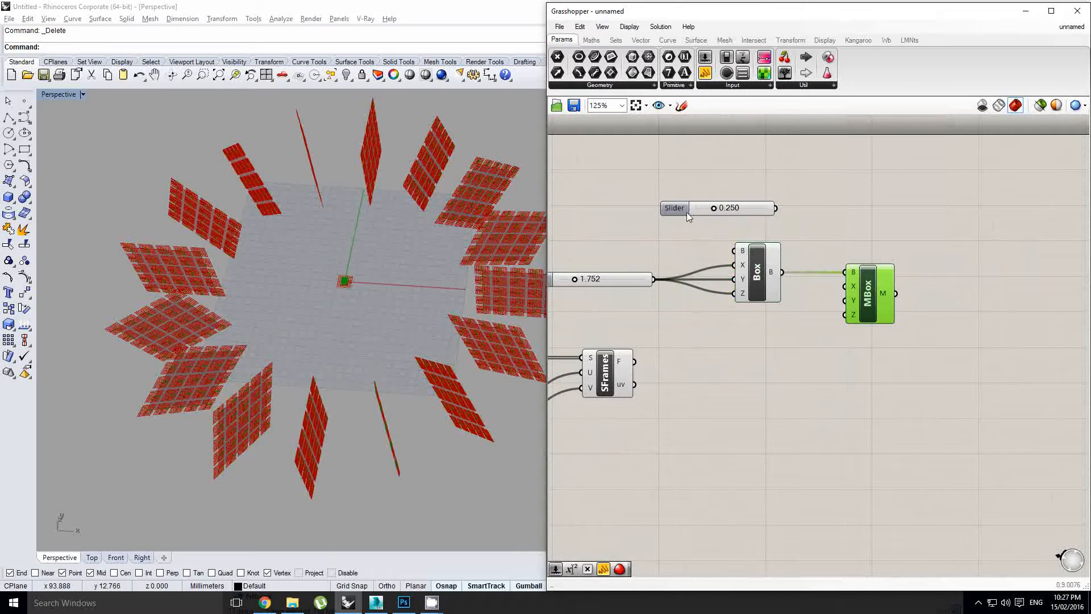
double_click(674, 208)
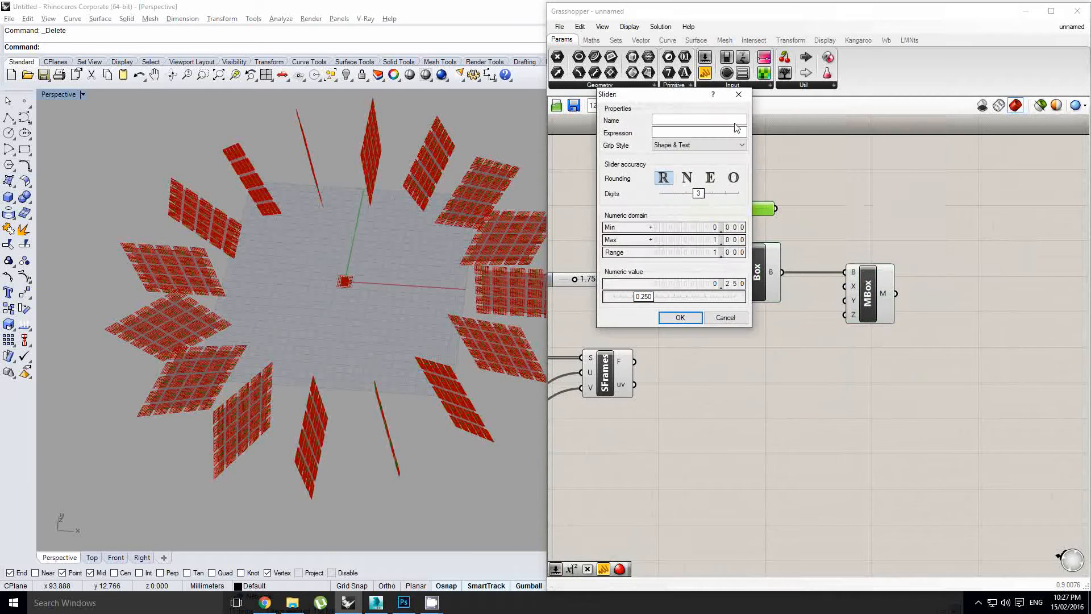
left_click(739, 94)
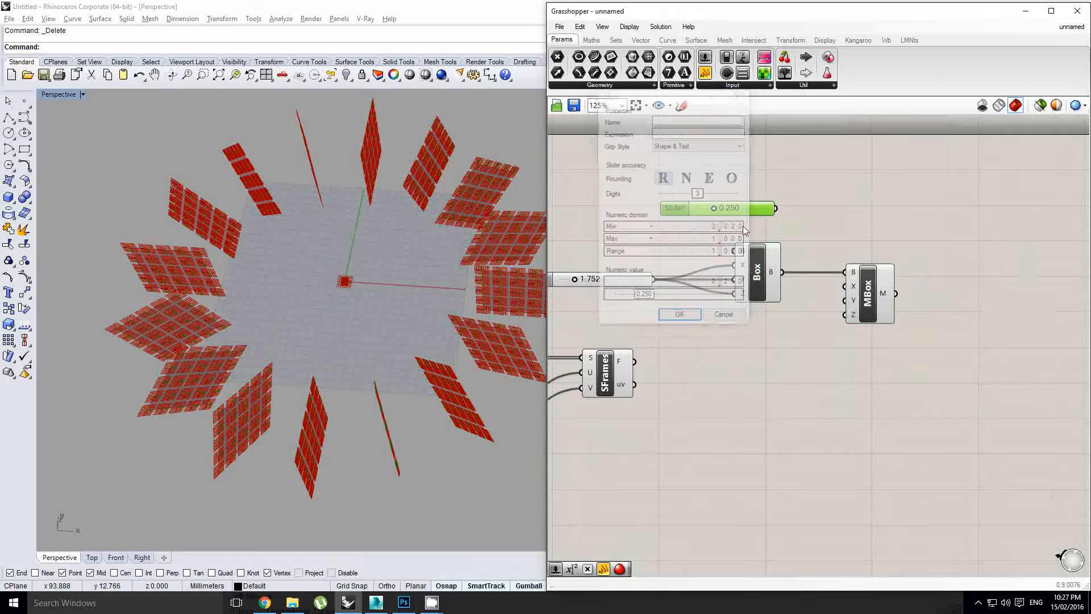
left_click(757, 271)
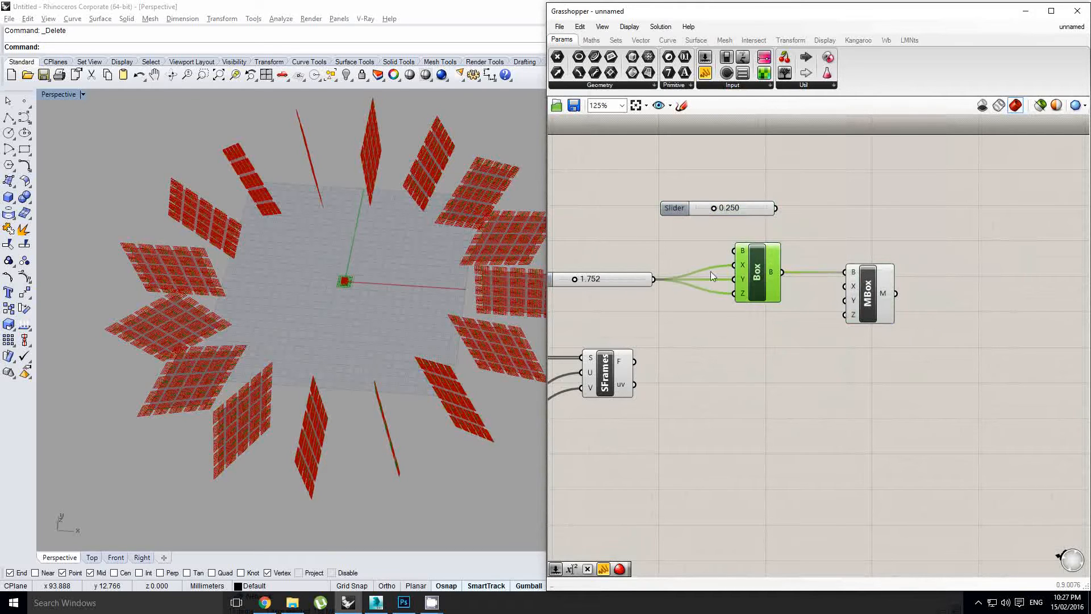
scroll(711, 272, "up", 1)
scroll(779, 270, "down", 1)
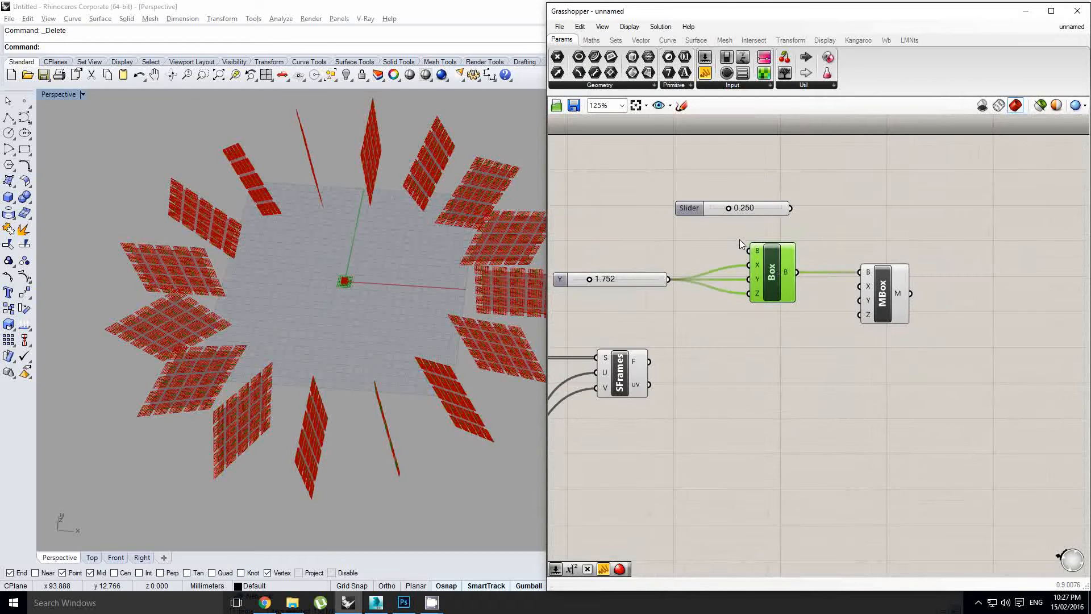
left_click_drag(741, 234, 814, 328)
left_click(813, 320)
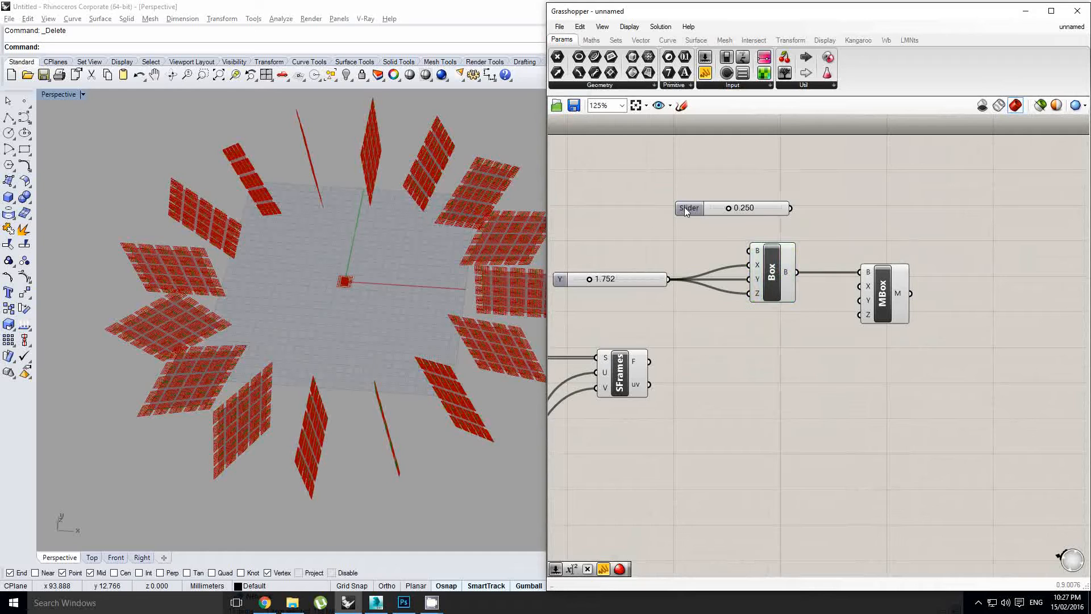
Set the new slider above Center Box to integer rounding with a maximum of 2
double_click(685, 209)
double_click(678, 237)
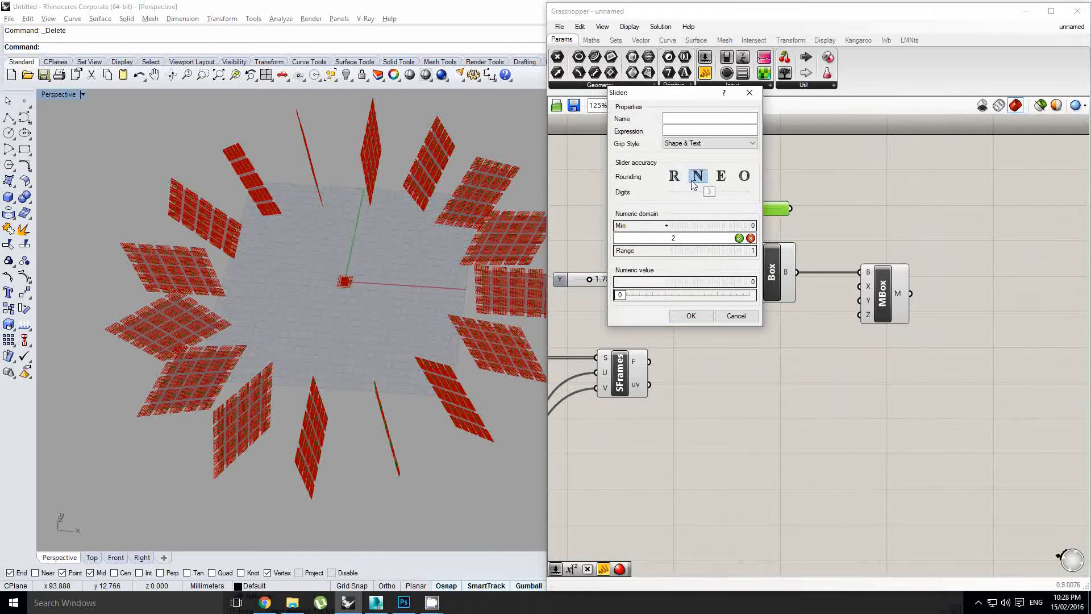
left_click(695, 315)
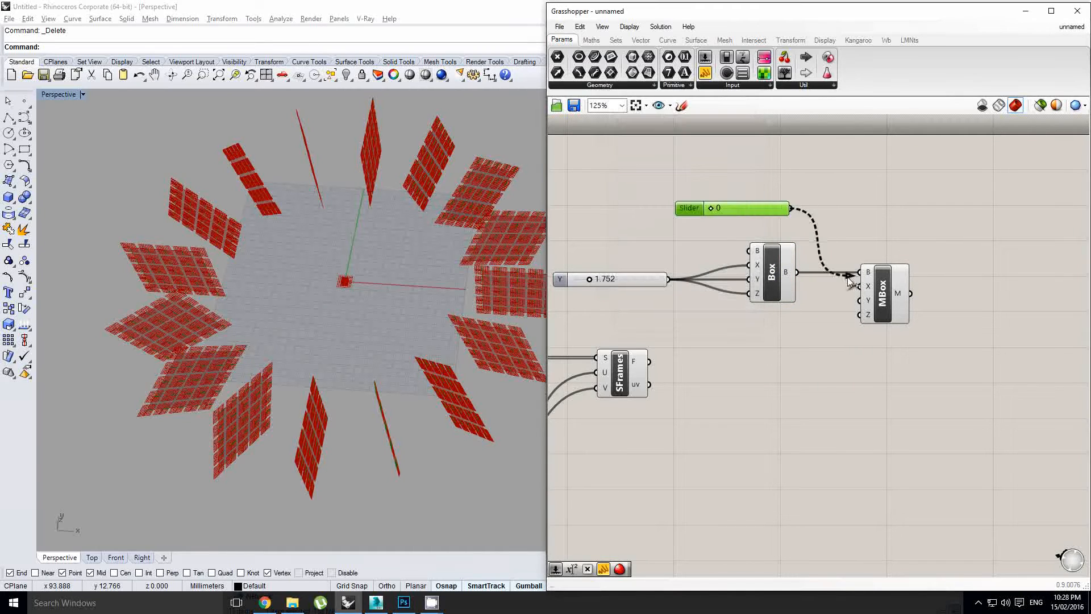
Connect the integer slider to Mesh Box's X, Y and Z counts and set it to 1
left_click_drag(848, 278, 858, 286)
left_click_drag(800, 209, 857, 314)
scroll(743, 233, "up", 1)
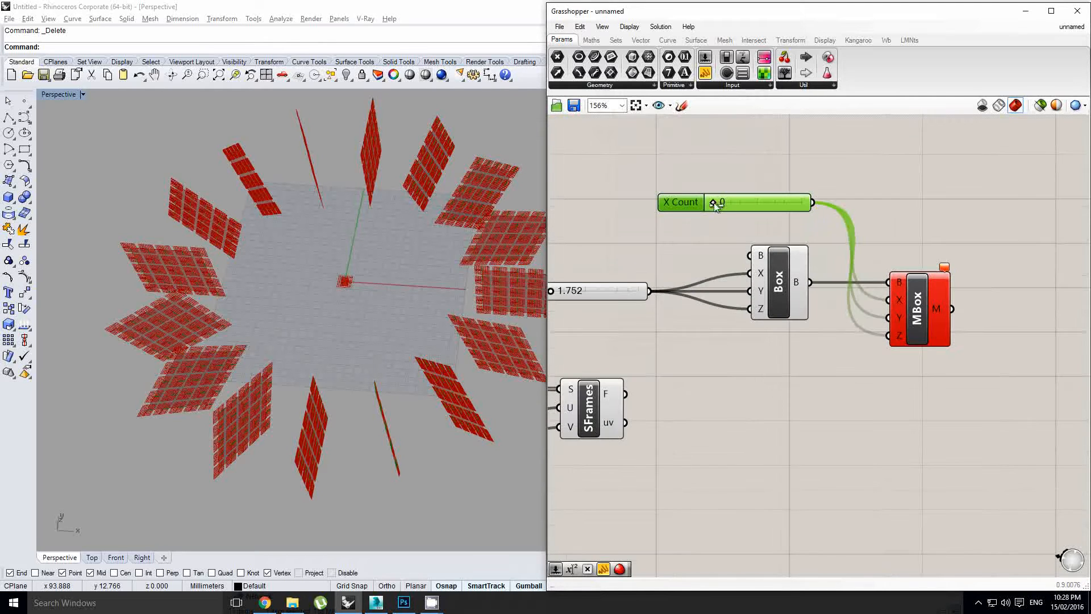
left_click_drag(714, 202, 767, 209)
scroll(790, 287, "down", 1)
Turn off the preview of the Center Box component so only its mesh version is drawn
scroll(370, 293, "up", 3)
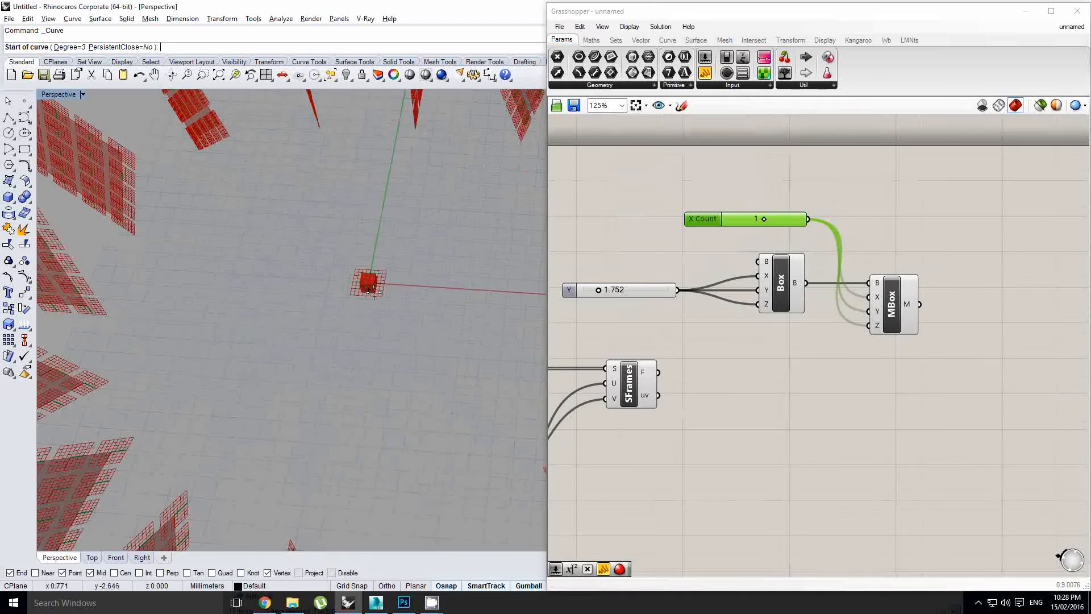
scroll(374, 292, "up", 5)
right_click_drag(410, 312, 432, 307)
key("Escape")
left_click(788, 278)
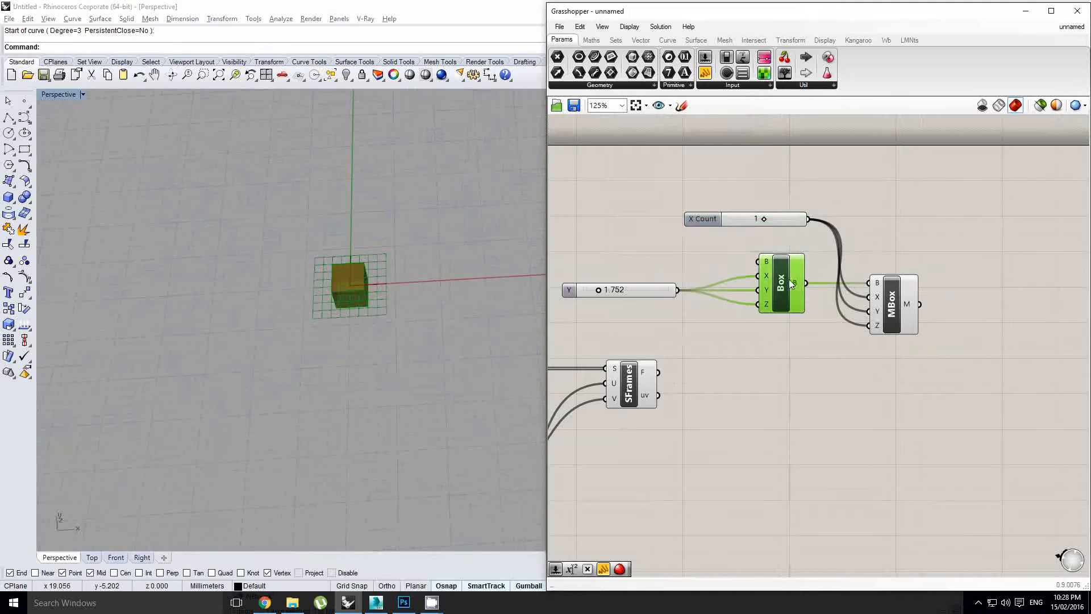
left_click(912, 299)
left_click(780, 287)
middle_click(779, 289)
left_click(816, 254)
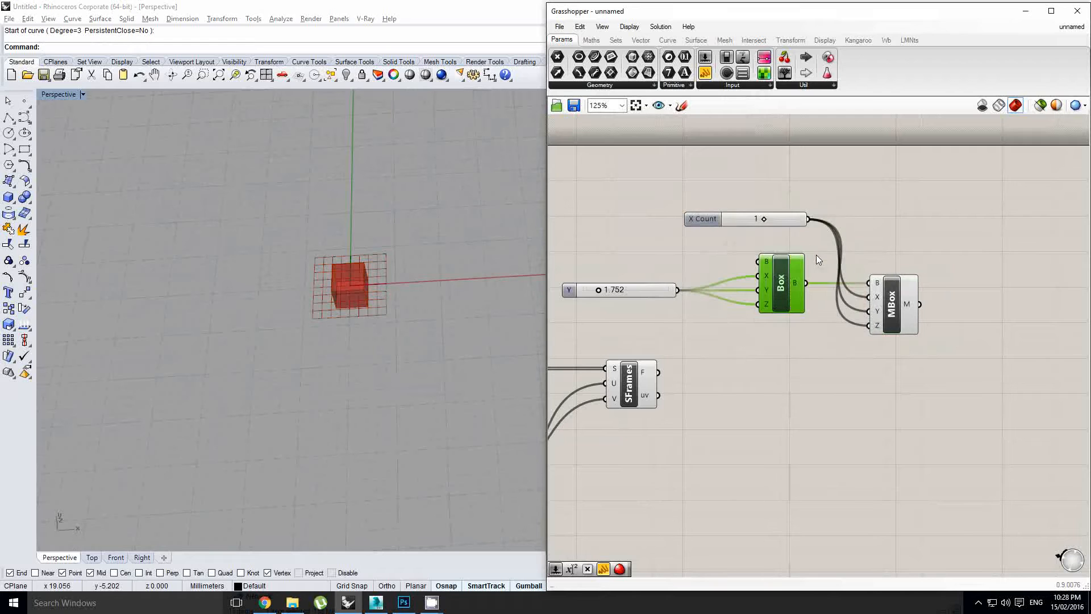
left_click(905, 301)
Set the X Count slider to 2 and view the mesh box's subdivision up close
scroll(761, 222, "up", 6)
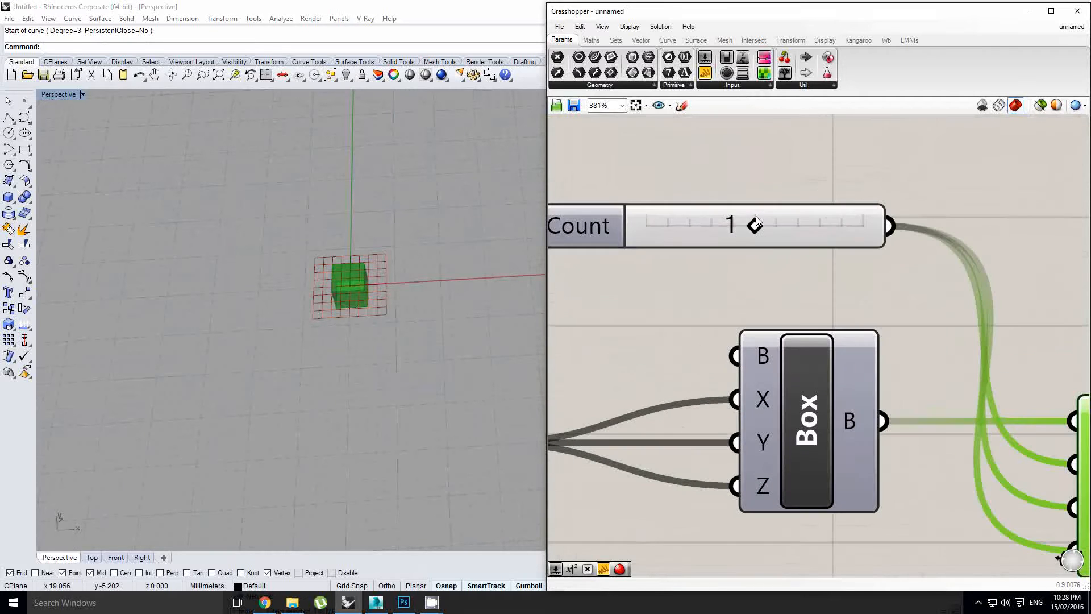
scroll(398, 279, "up", 14)
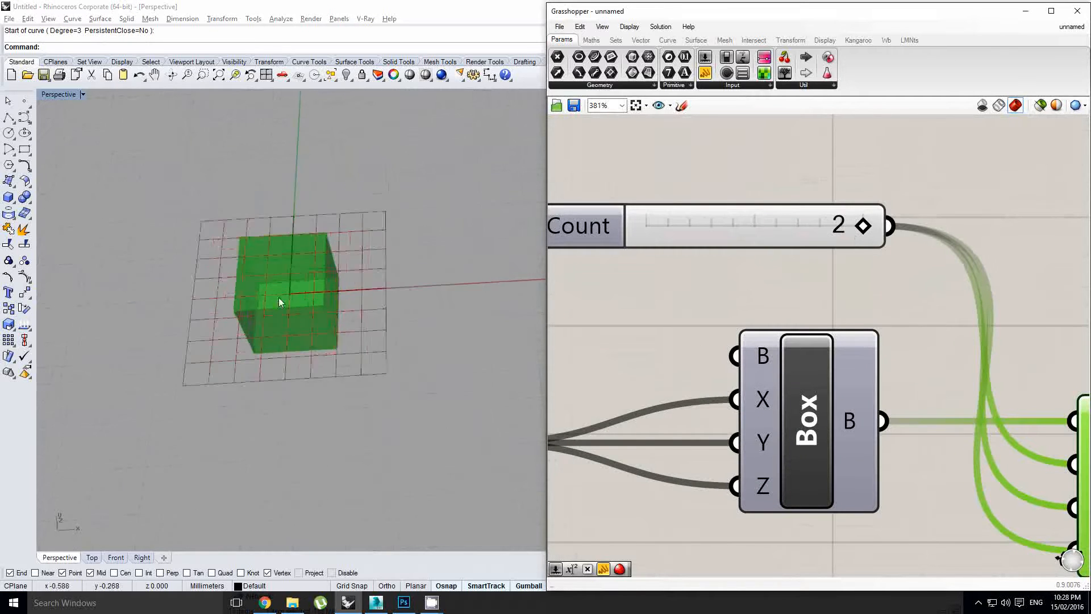
right_click_drag(293, 292, 363, 225)
right_click_drag(577, 307, 833, 302)
scroll(833, 301, "down", 3)
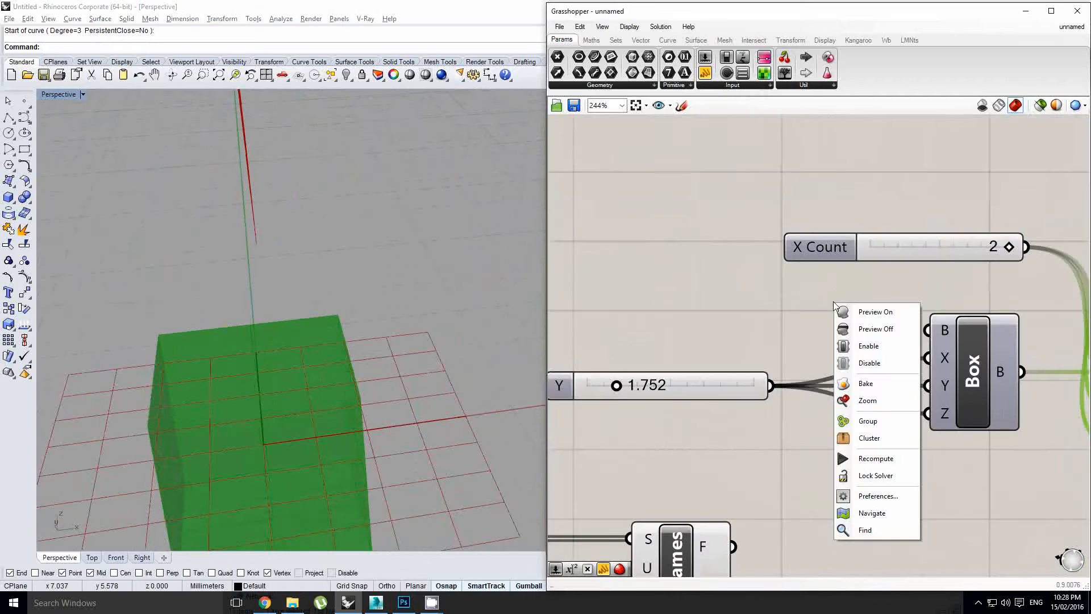
right_click(761, 304)
Set the box size slider to 4.952 and view the enlarged mesh box from the side
left_click(704, 327)
left_click_drag(660, 370, 704, 369)
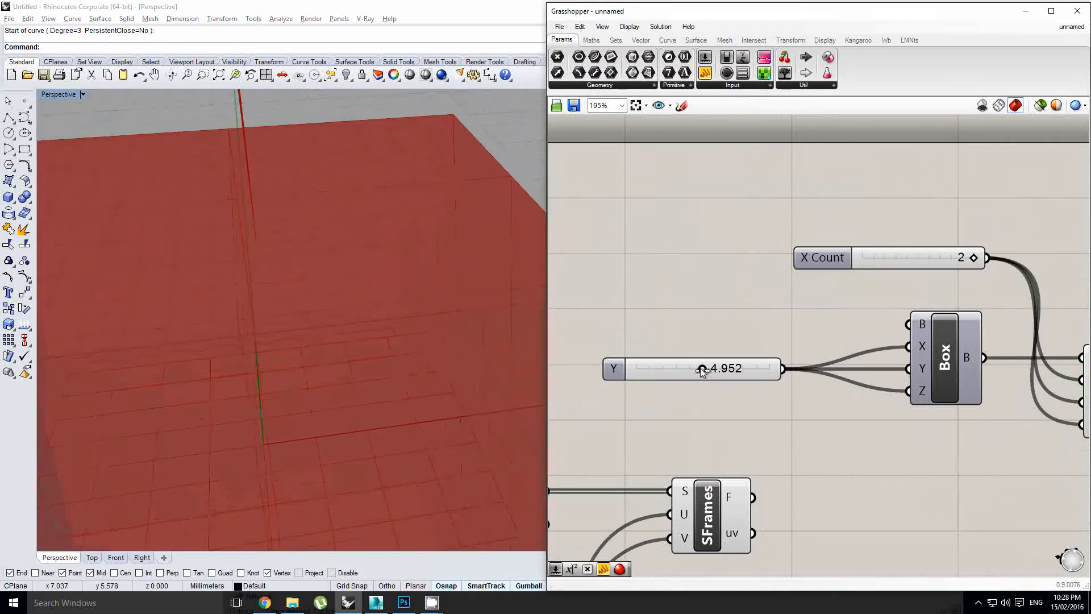
scroll(322, 312, "down", 5)
right_click_drag(316, 309, 303, 250)
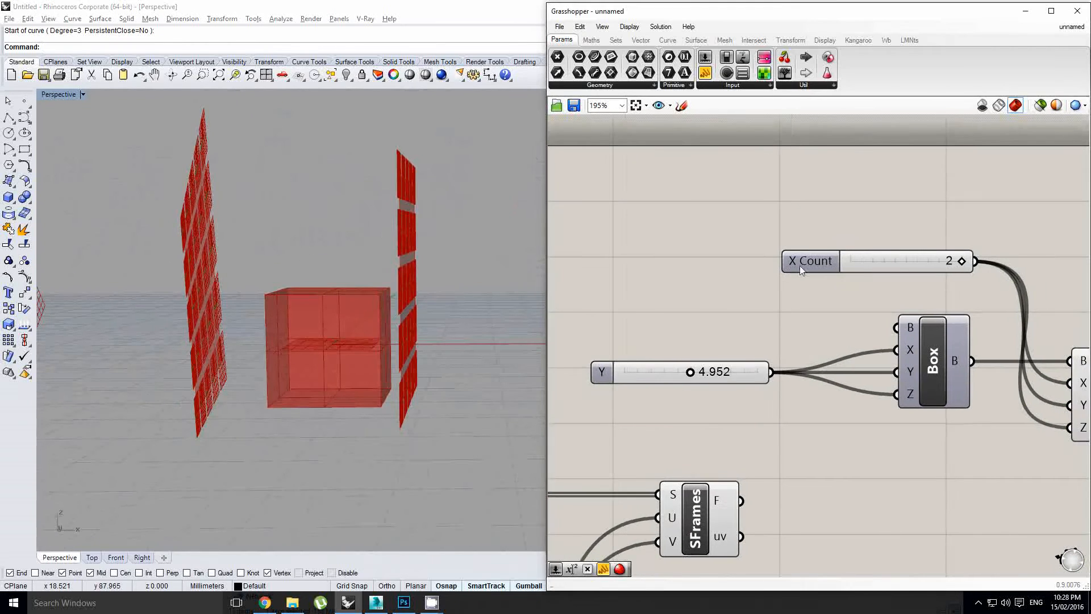
Set the X Count slider to 1
scroll(966, 260, "up", 2)
left_click_drag(948, 258, 928, 258)
scroll(928, 258, "down", 3)
right_click_drag(986, 321, 770, 291)
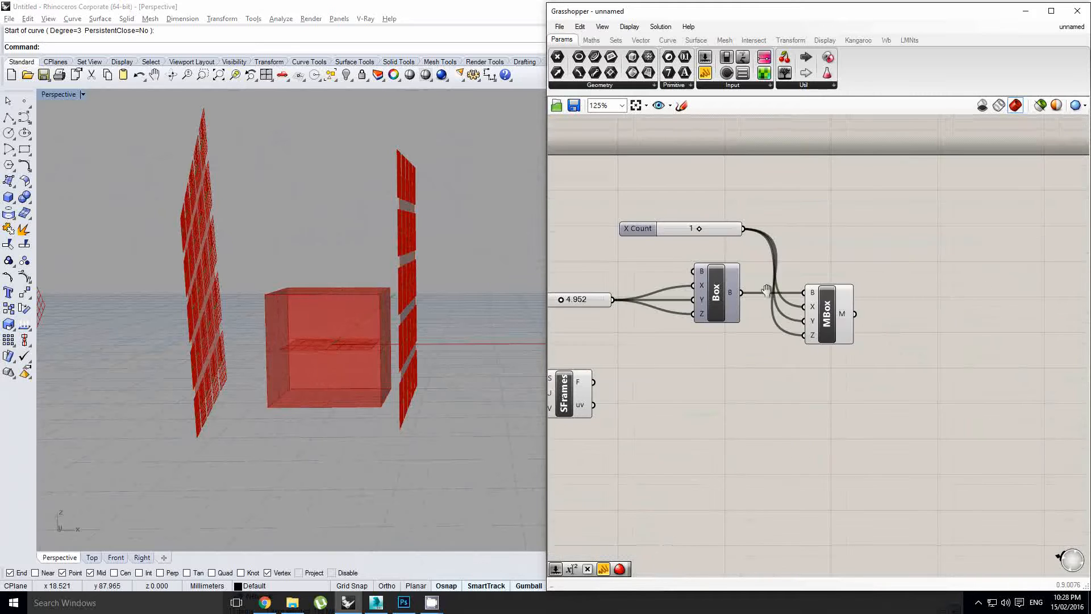
Add an Orient component beyond Mesh Box and connect the mesh output to its geometry input G
left_click(844, 258)
left_click(828, 316)
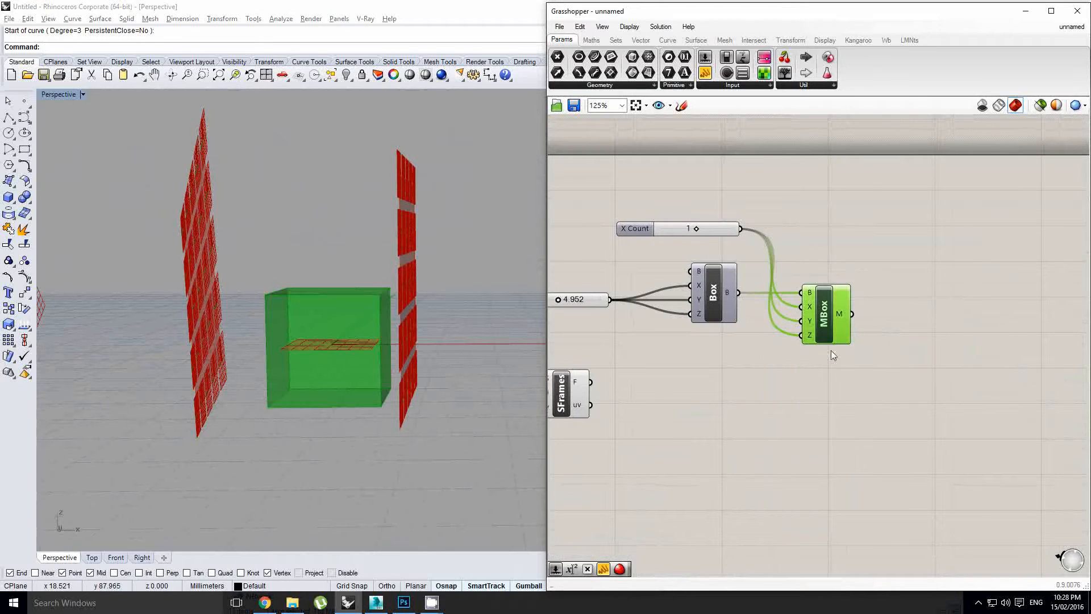
double_click(870, 401)
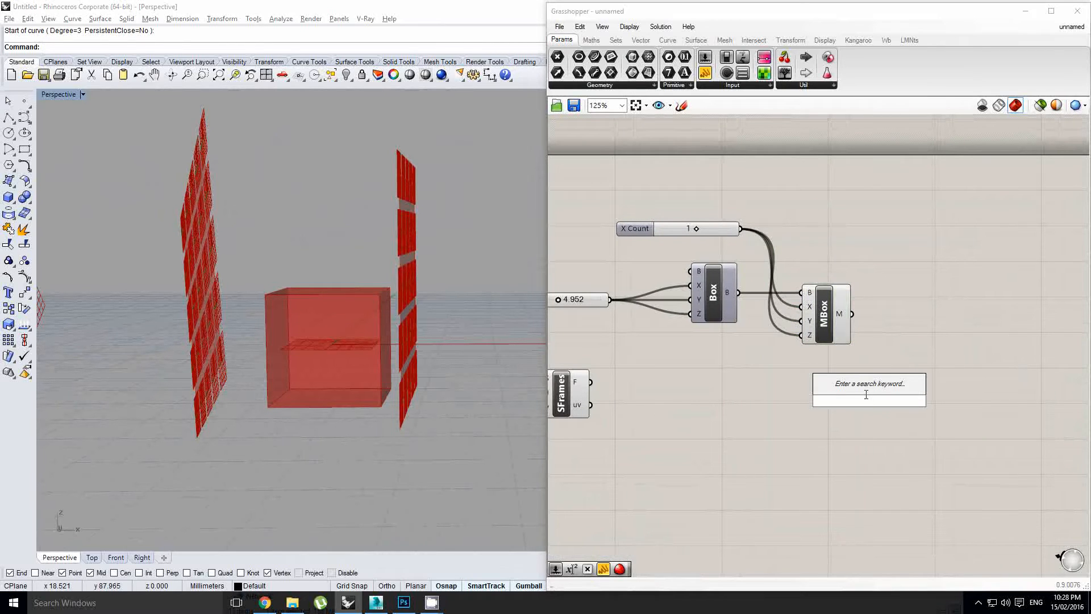
type("orient")
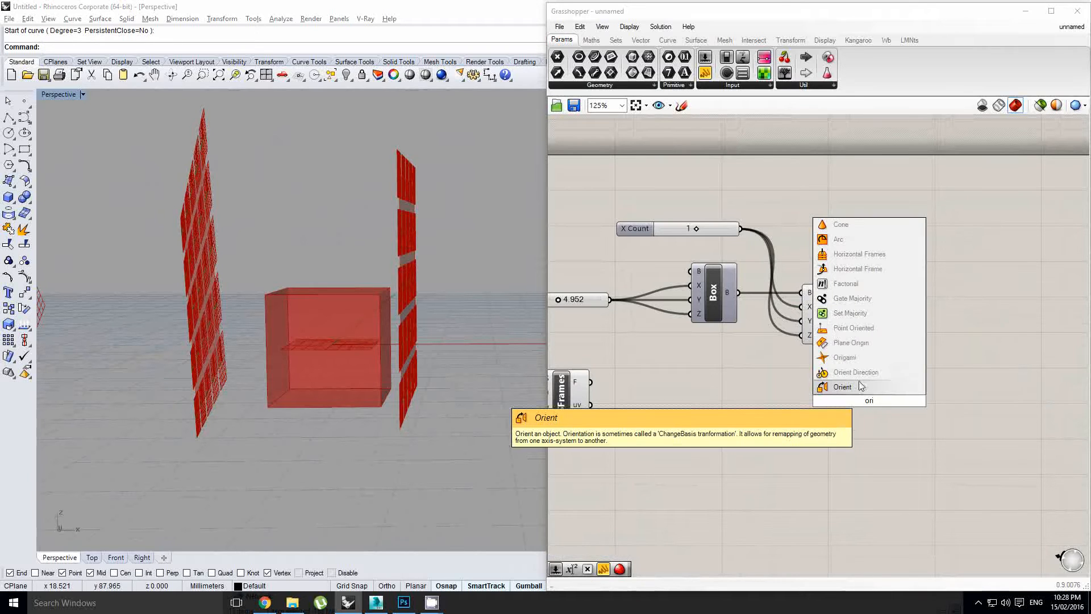
key("Return")
left_click_drag(884, 402, 954, 390)
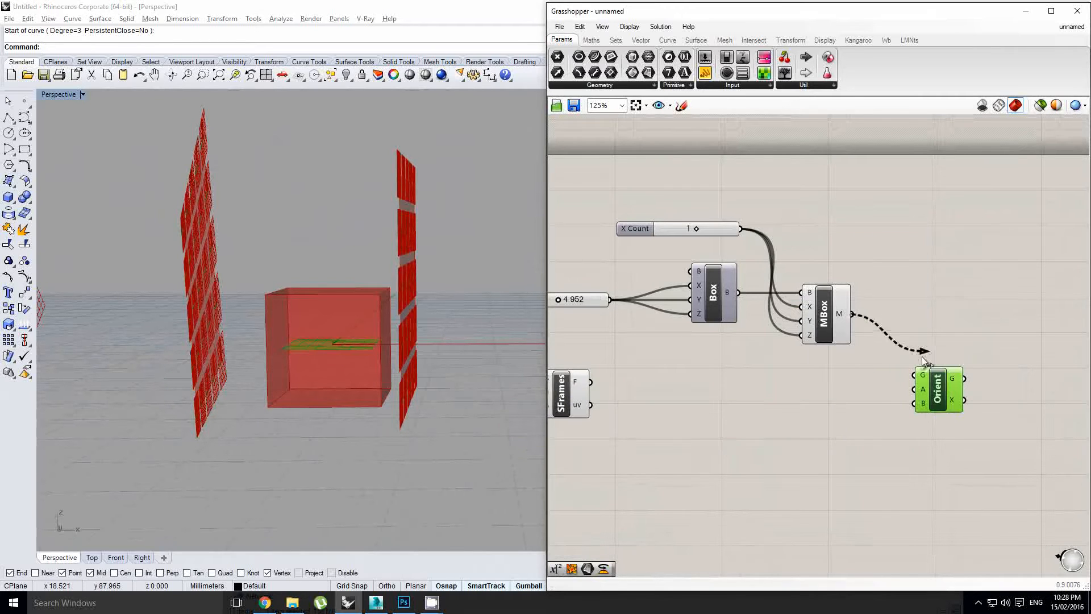
left_click_drag(922, 356, 930, 380)
Connect the Surface Frames F output to the new Orient component's target plane input B
left_click_drag(591, 382, 940, 383)
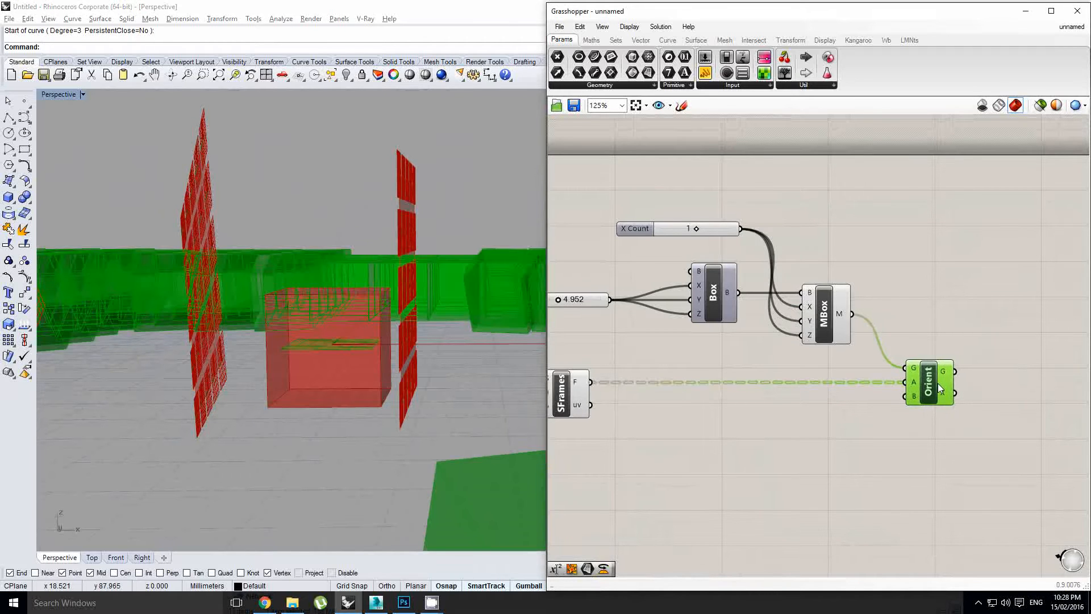
right_click_drag(937, 385, 943, 384)
left_click_drag(911, 383, 909, 398, "ctrl+shift")
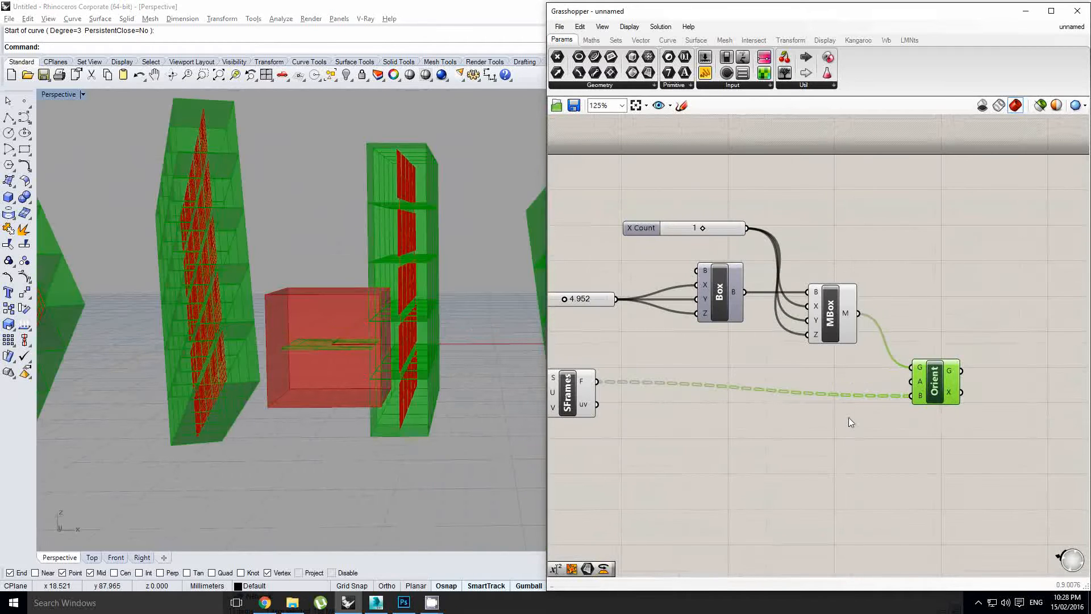
Reduce the box size slider to about 2.4 so the oriented mesh boxes stand apart
scroll(424, 303, "down", 4)
right_click_drag(411, 333, 481, 325)
scroll(481, 325, "down", 2)
right_click_drag(641, 290, 731, 310)
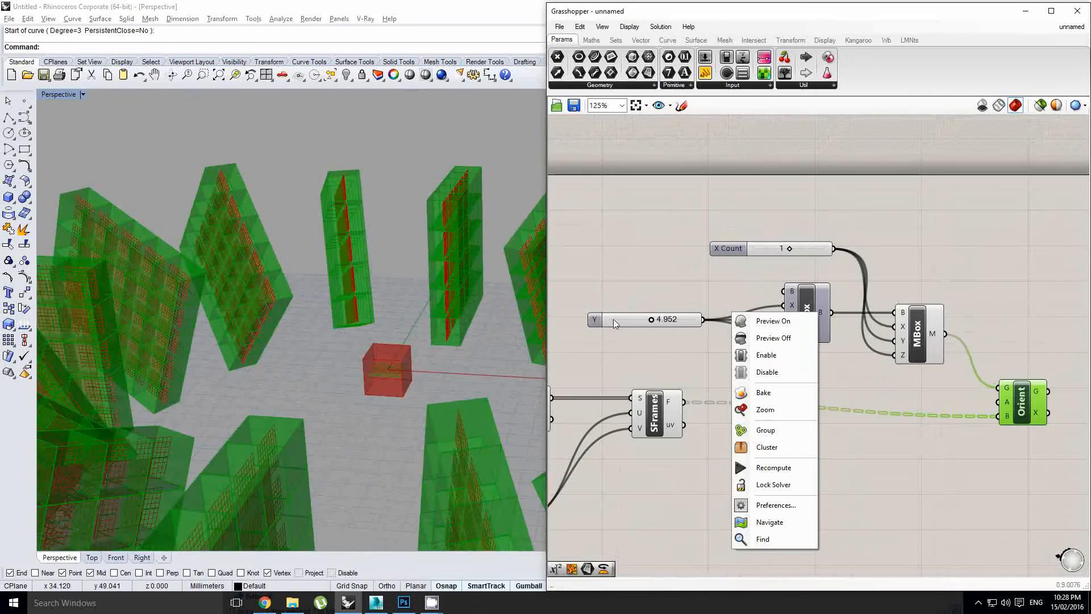
scroll(637, 325, "up", 1)
left_click(659, 352)
left_click_drag(658, 316, 631, 317)
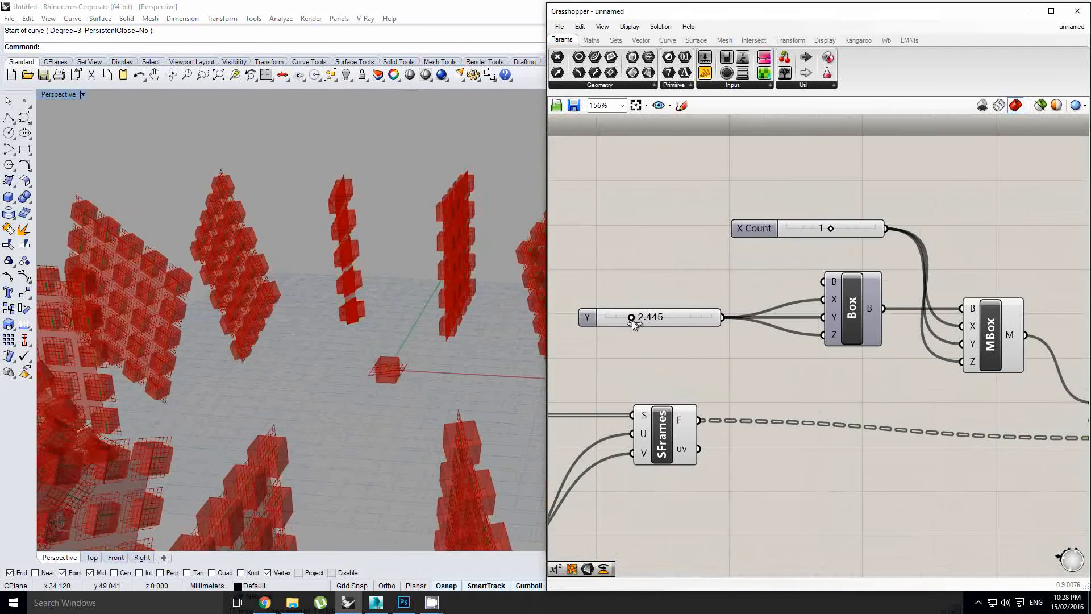
Turn off the preview of the upstream circle, rectangle, orient and surface frame components
scroll(782, 261, "down", 4)
scroll(729, 310, "up", 1)
left_click_drag(789, 407, 636, 318)
middle_click(637, 319)
left_click(675, 279)
right_click_drag(523, 295, 343, 311)
right_click_drag(701, 273, 796, 282)
scroll(796, 282, "down", 1)
right_click(796, 282)
Turn off the preview of the Mesh Box component
left_click(956, 288)
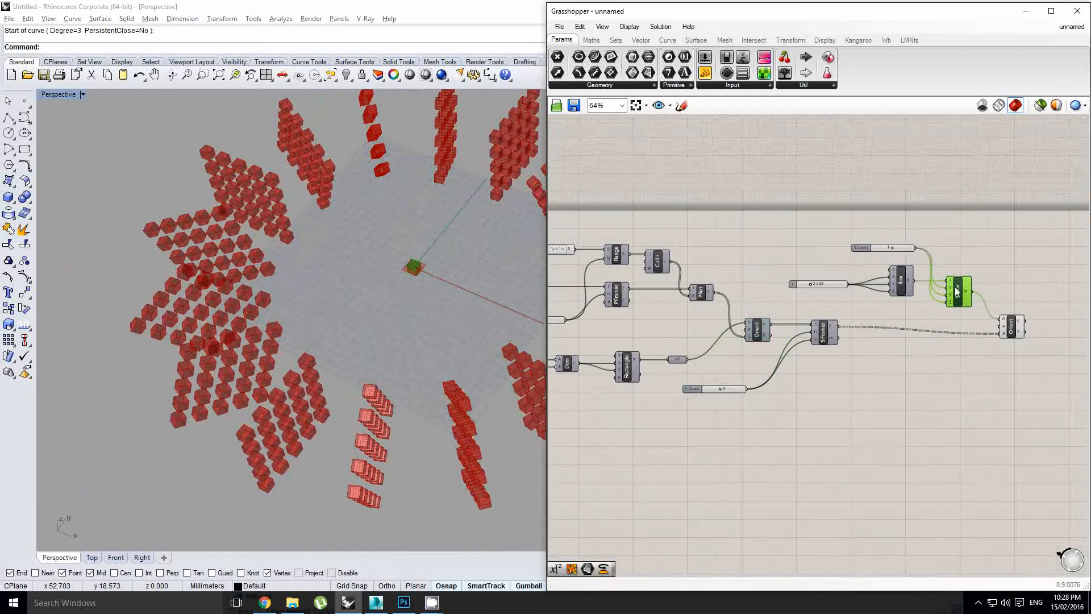
middle_click(957, 286)
left_click(980, 263)
right_click_drag(379, 278, 350, 291)
scroll(350, 311, "up", 2)
right_click_drag(953, 317, 816, 332)
scroll(864, 341, "up", 1)
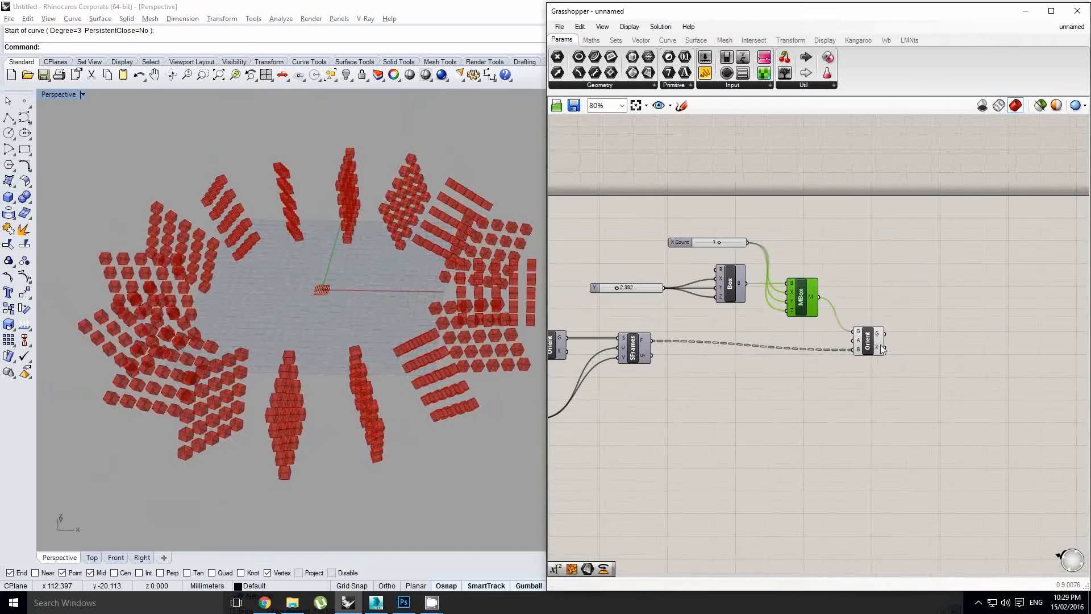
Move the last Orient component closer to Mesh Box and add a Relative Item component beyond it
left_click(864, 333)
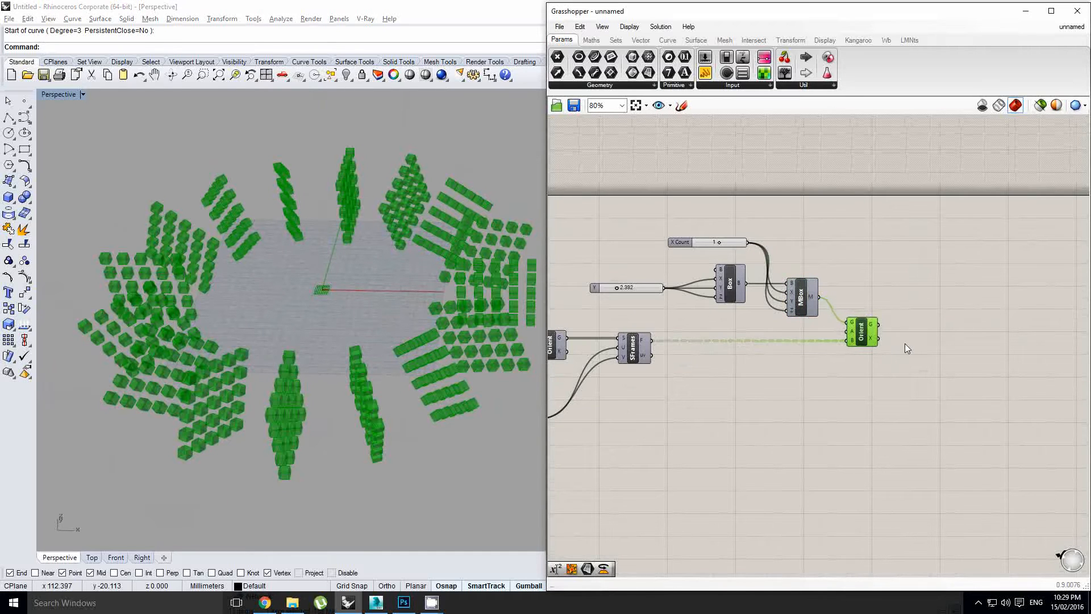
scroll(912, 352, "up", 1)
double_click(922, 332)
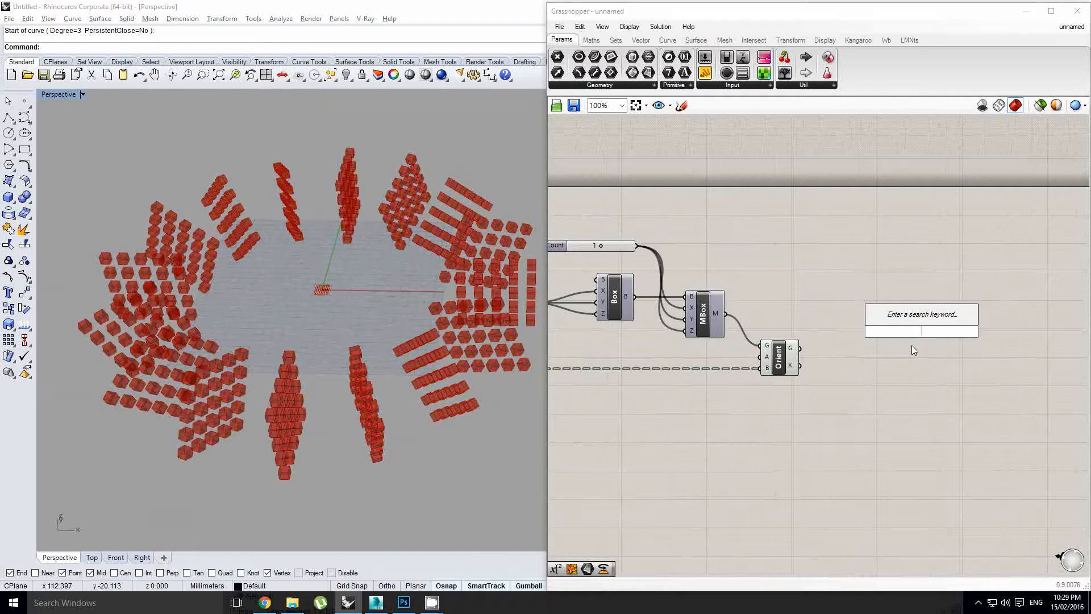
type("rela")
key("Up")
key("Return")
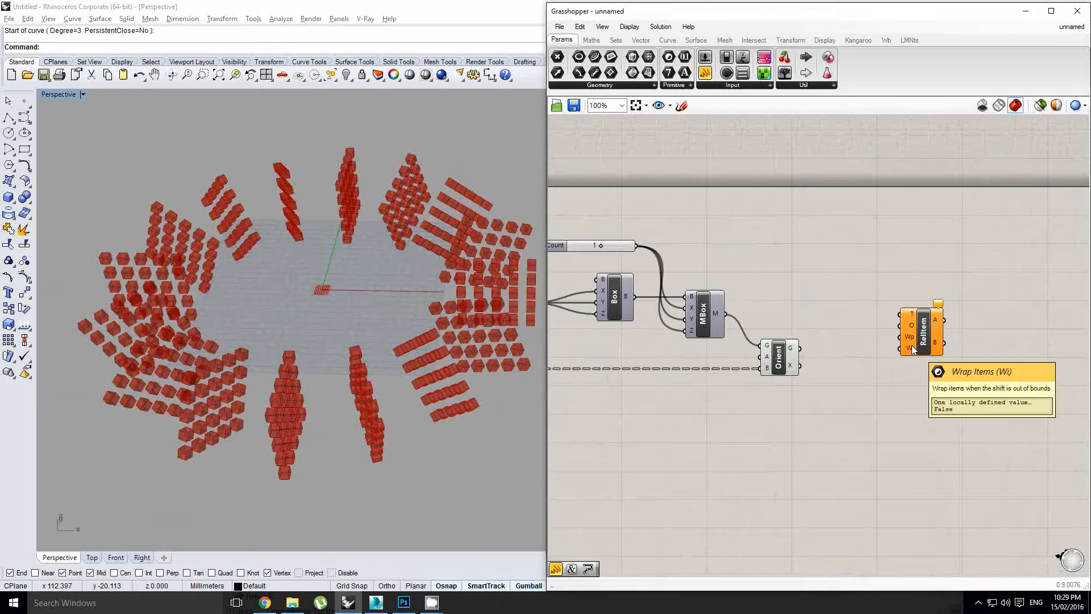
left_click_drag(924, 325, 941, 339)
scroll(932, 339, "up", 1)
right_click_drag(916, 340, 862, 333)
left_click(827, 308)
left_click_drag(876, 335, 892, 343)
scroll(767, 318, "down", 1)
right_click_drag(778, 314, 798, 289)
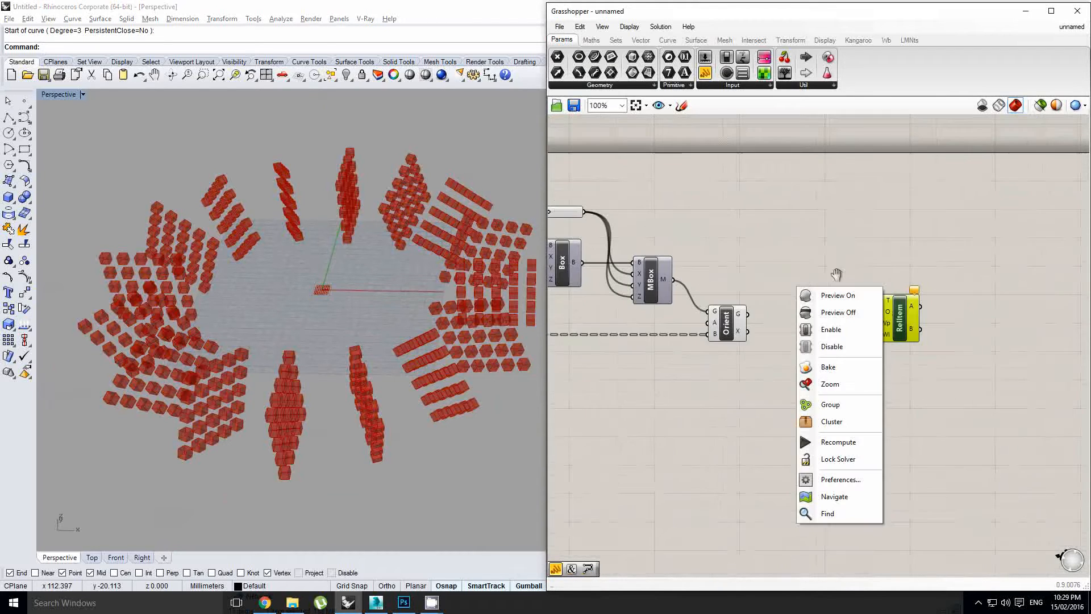
left_click(836, 273)
scroll(883, 334, "down", 2)
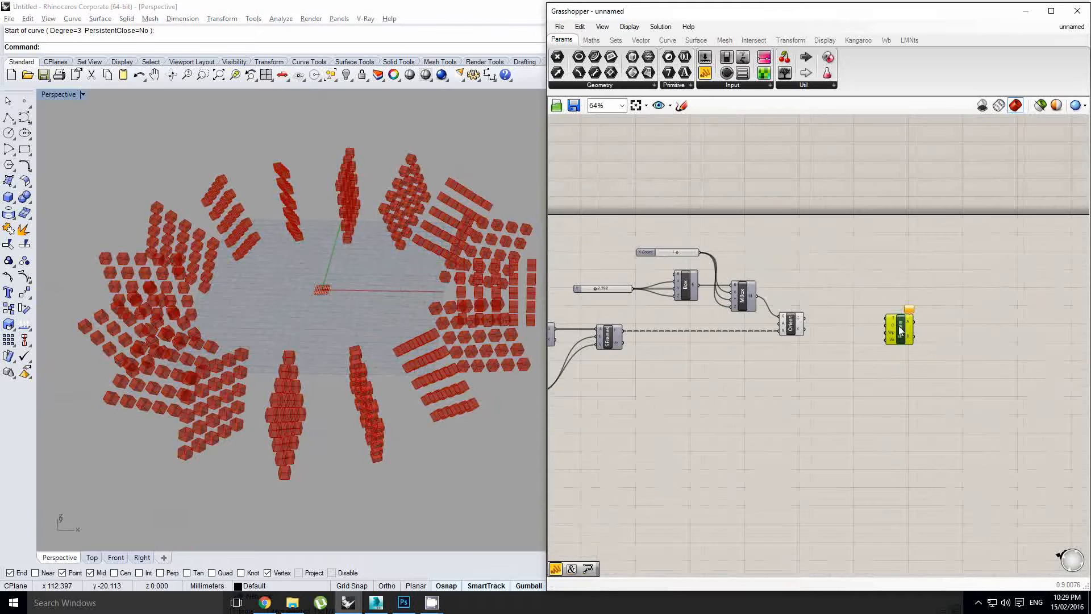
scroll(895, 333, "up", 1)
scroll(900, 332, "up", 1)
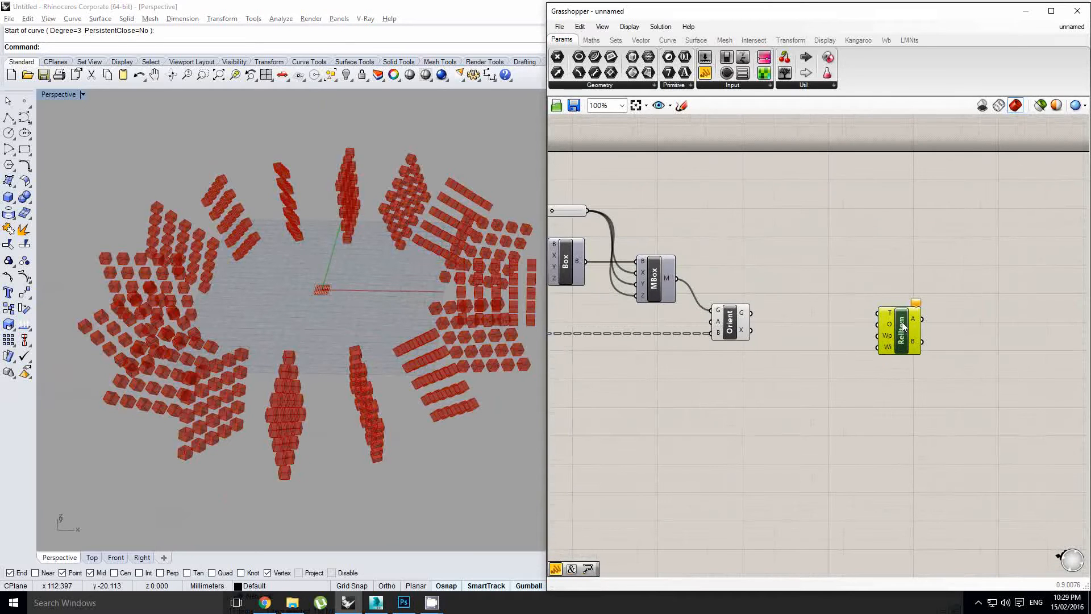
left_click_drag(904, 325, 923, 315)
scroll(961, 282, "down", 2)
scroll(933, 300, "up", 1)
scroll(923, 316, "up", 1)
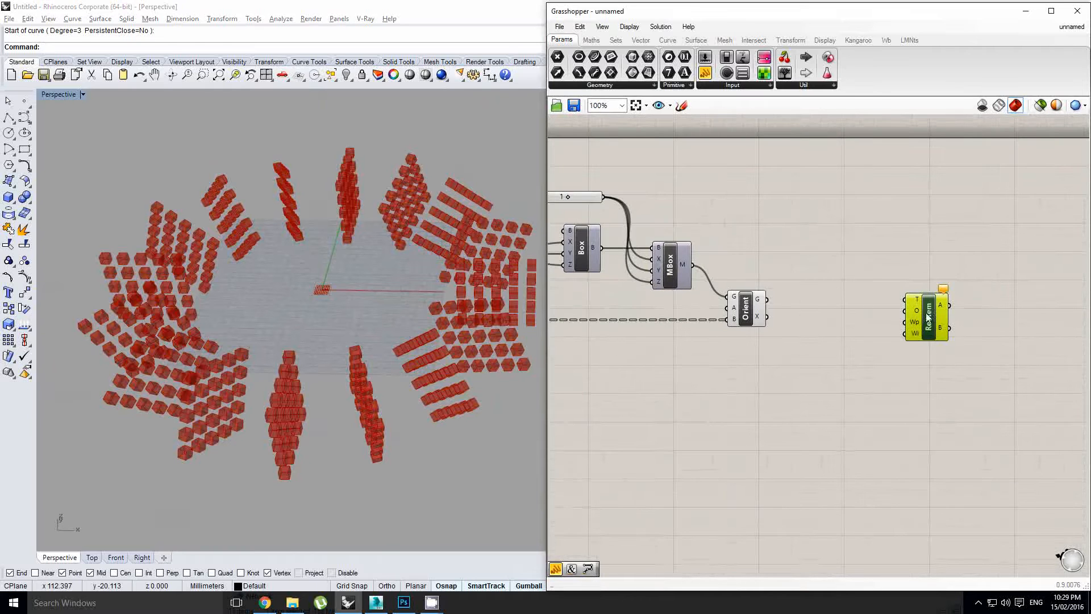
Move the Relative Item component into the empty canvas area below the existing definition
scroll(933, 317, "down", 4)
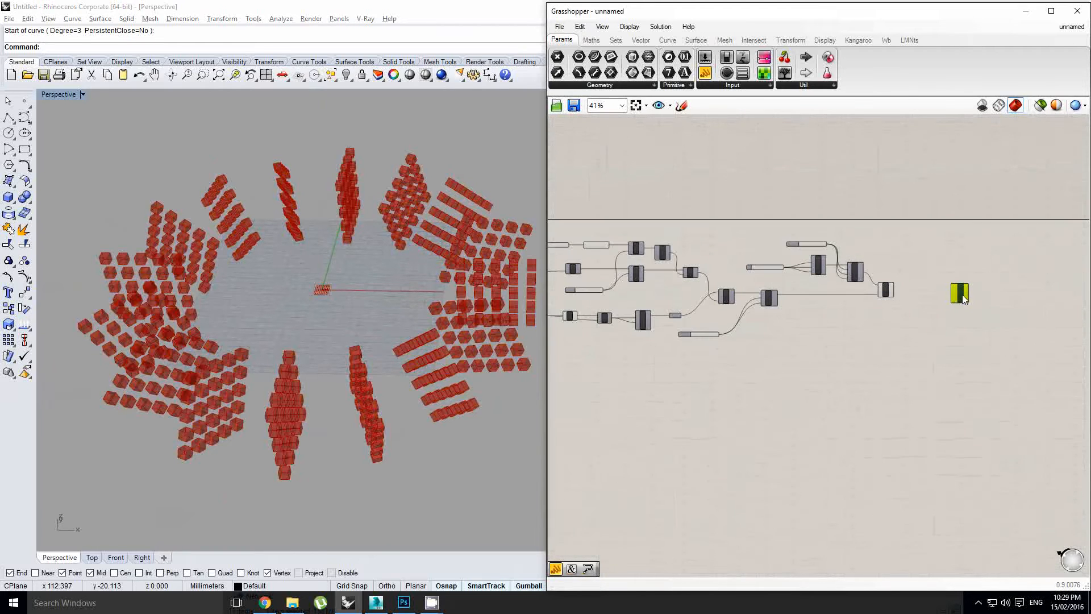
scroll(750, 358, "up", 2)
right_click(776, 341)
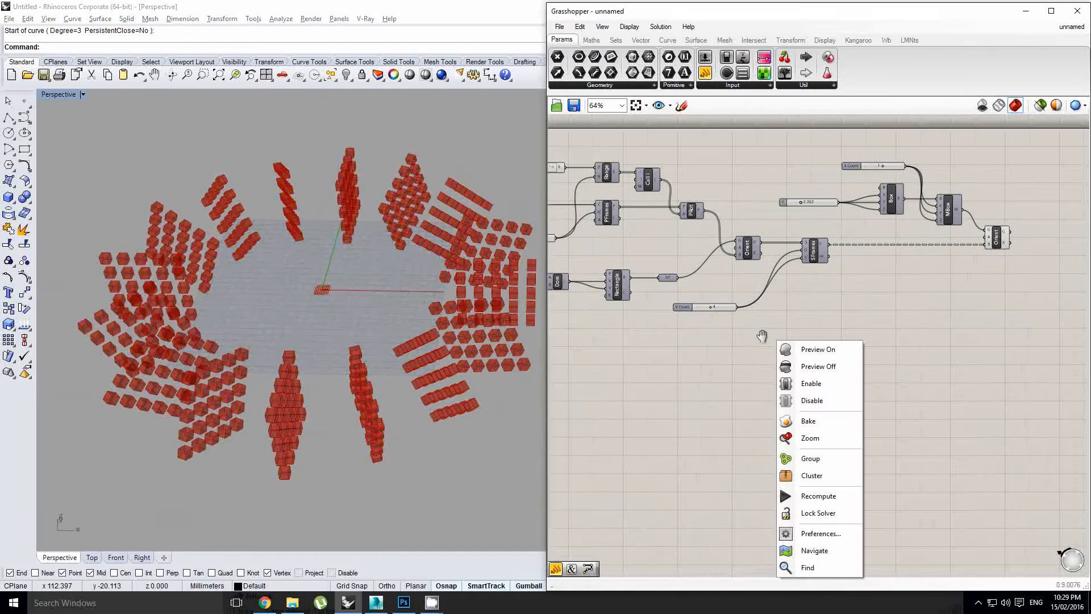
left_click(782, 340)
scroll(780, 339, "up", 2)
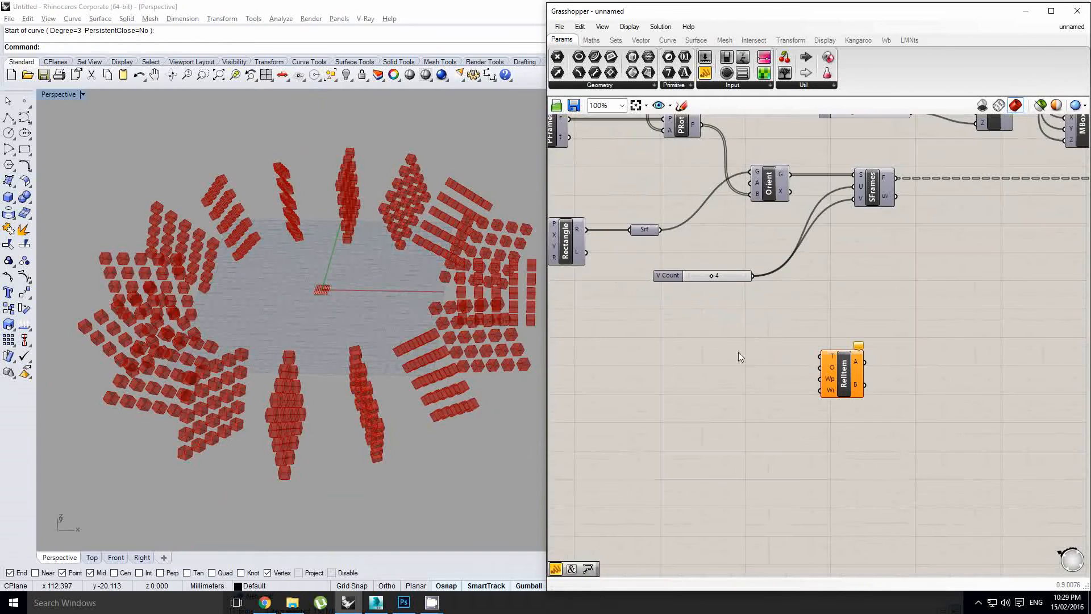
right_click_drag(757, 329, 788, 326)
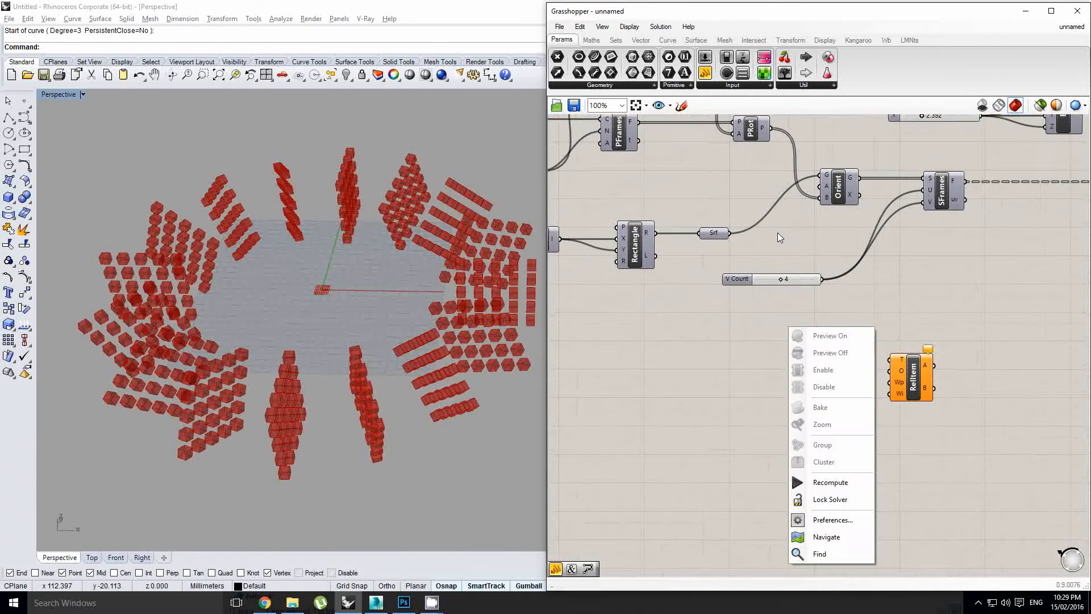
left_click(884, 321)
left_click_drag(896, 382, 851, 443)
right_click_drag(797, 395, 931, 329)
Add a Sphere component beside the Relative Item component, leaving the two unconnected
double_click(731, 395)
type("sphere")
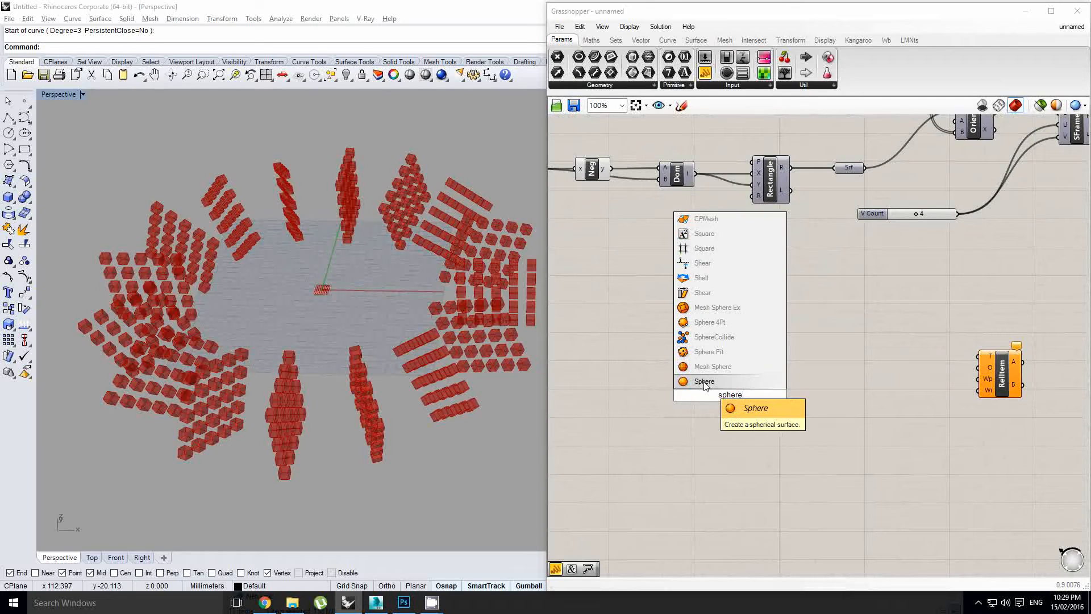
left_click(705, 382)
scroll(766, 366, "up", 1)
left_click_drag(771, 371, 920, 387)
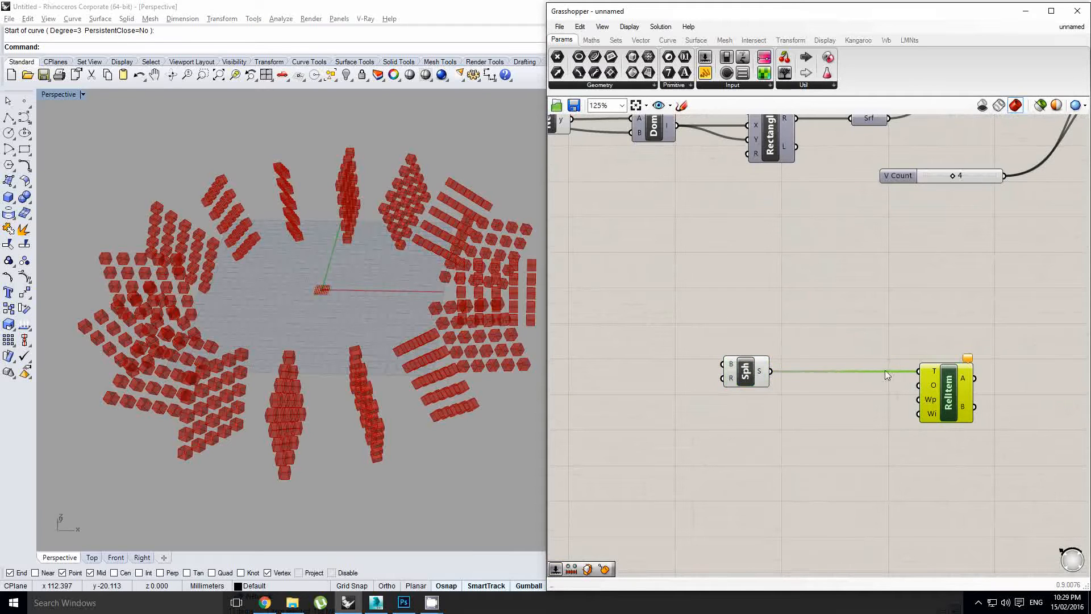
left_click_drag(807, 374, 771, 371, "ctrl")
double_click(824, 337)
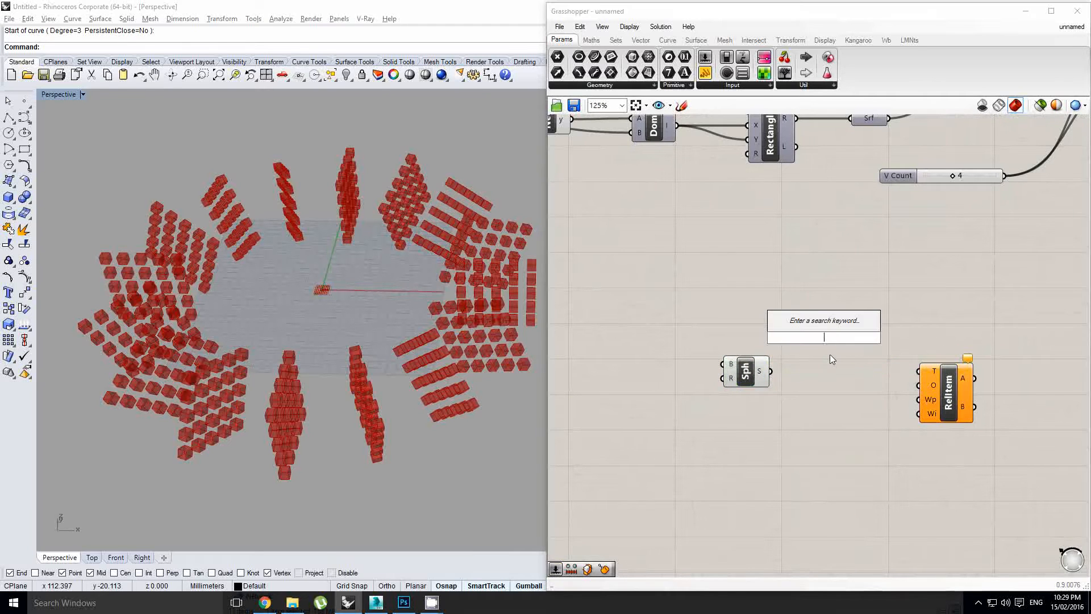
type("divdie")
key("BackSpace")
key("BackSpace")
key("BackSpace")
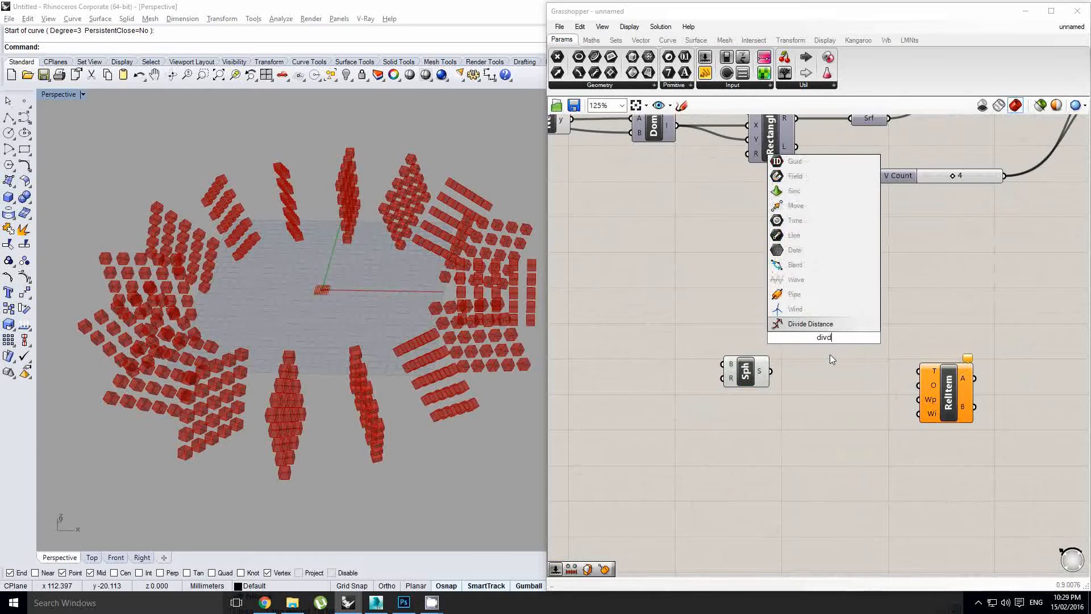
type("ide")
left_click(809, 264)
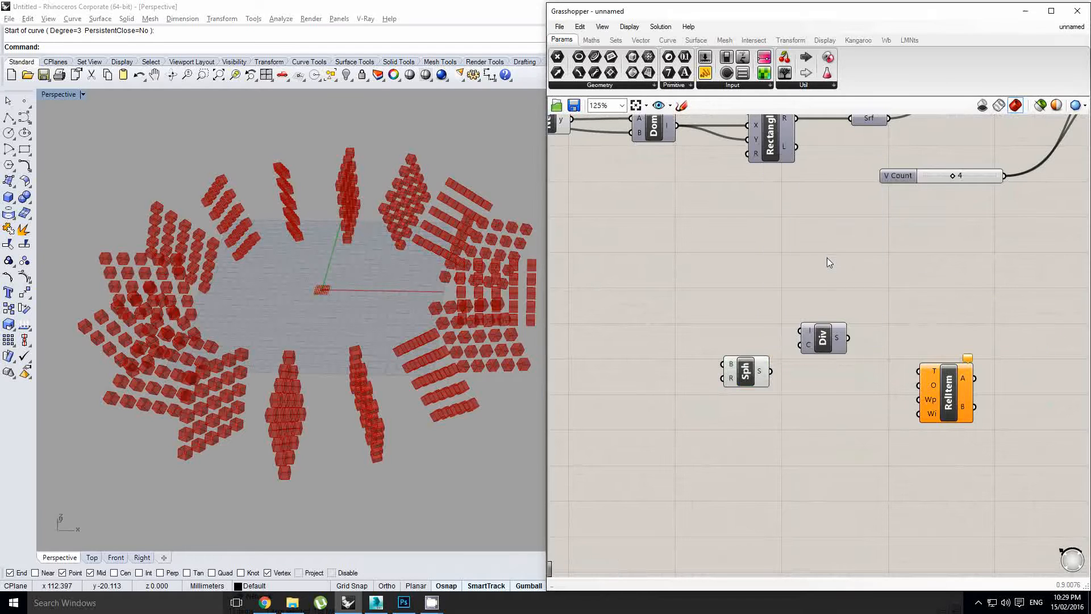
left_click(833, 339)
key("Delete")
Add a Divide Surface component between Sphere and Relative Item and feed the sphere into its surface input
double_click(833, 332)
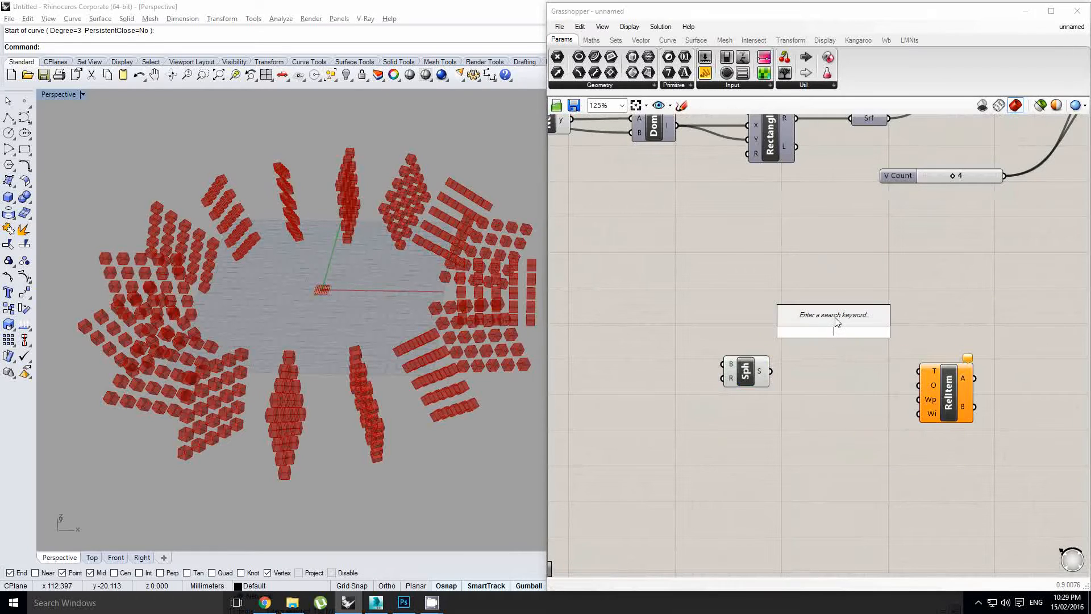
type("divide")
left_click(818, 244)
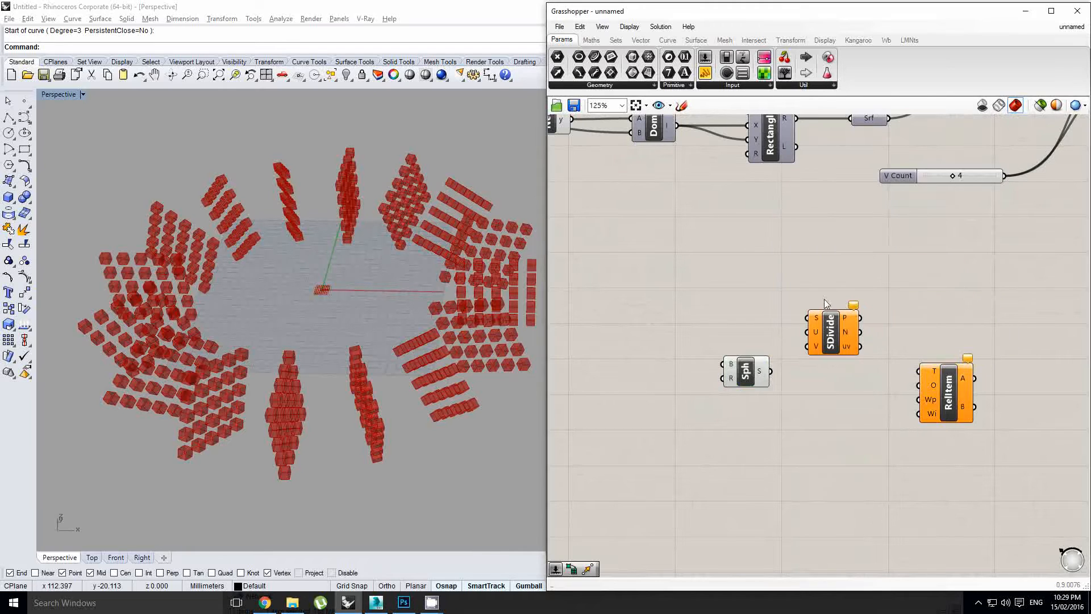
left_click_drag(812, 349, 837, 378)
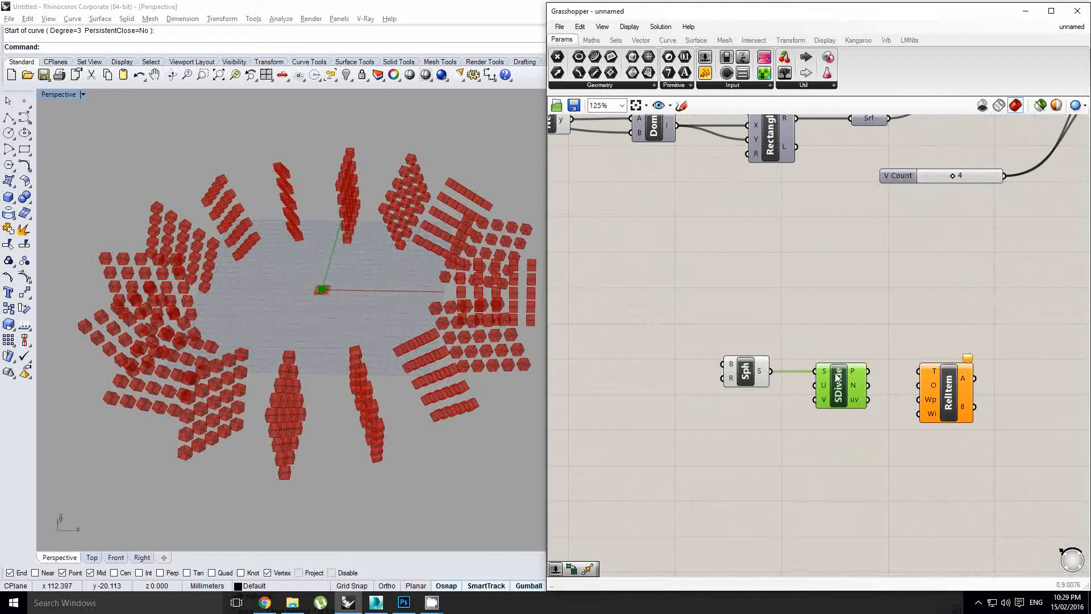
scroll(756, 372, "down", 4)
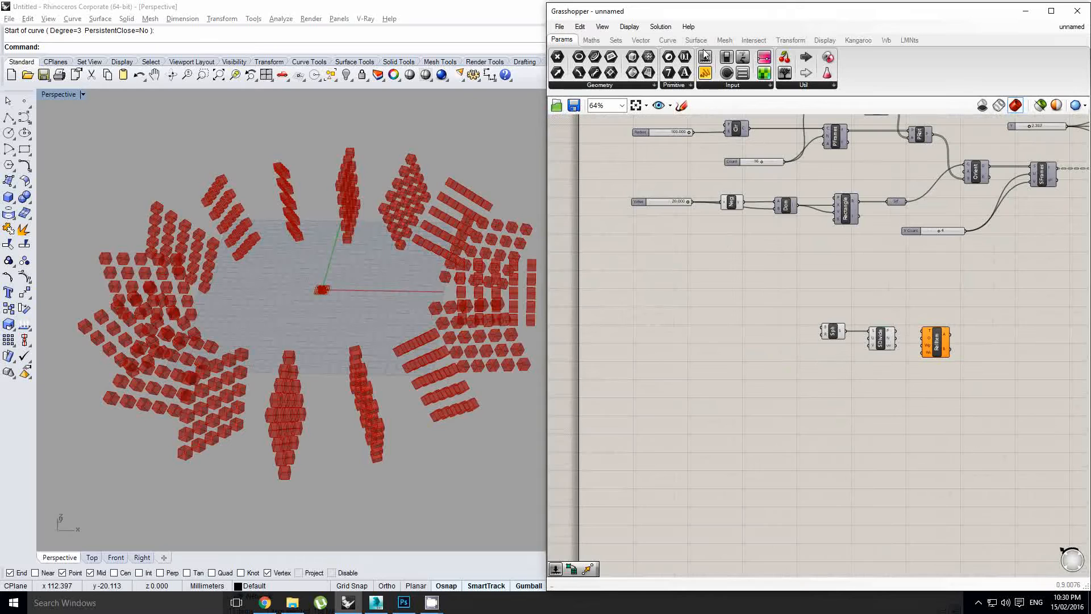
Add a number slider with a maximum of 10 and connect it to both the U and V inputs of Divide Surface
left_click_drag(777, 388, 776, 389)
scroll(762, 390, "up", 3)
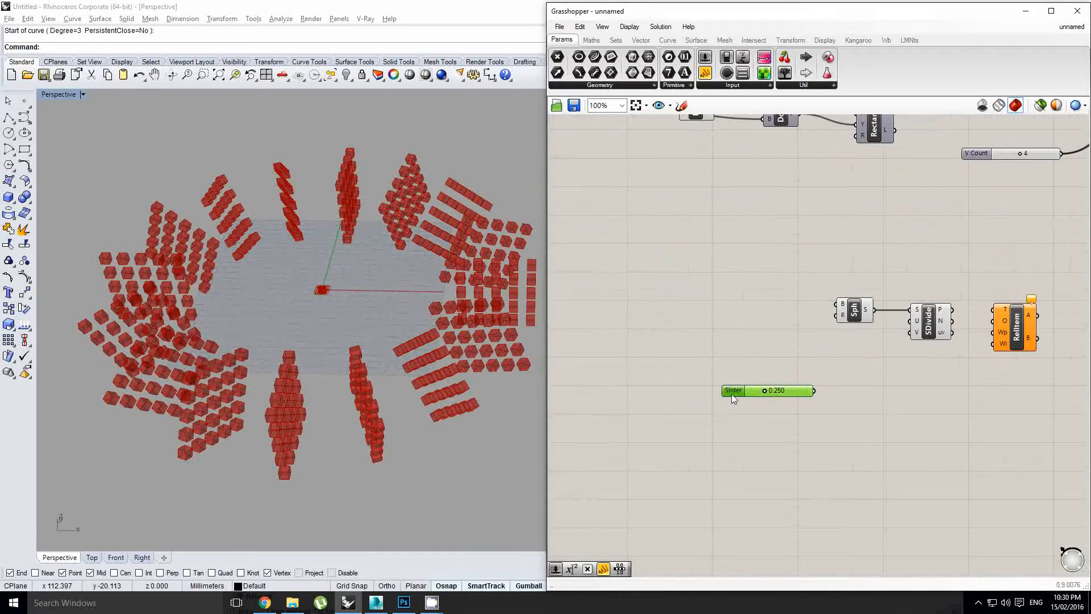
double_click(732, 394)
double_click(728, 422)
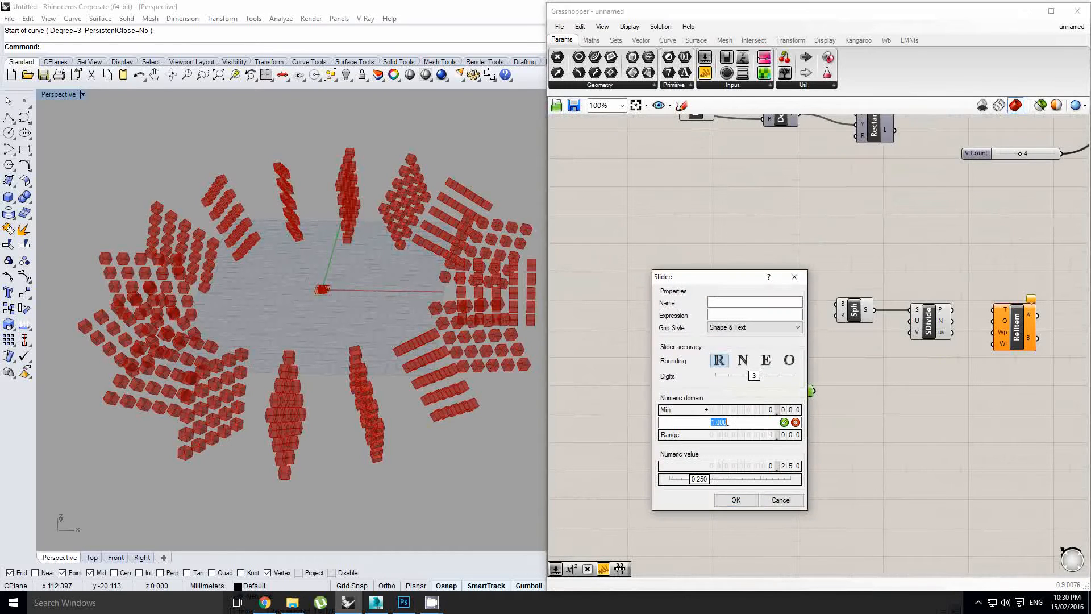
type("010")
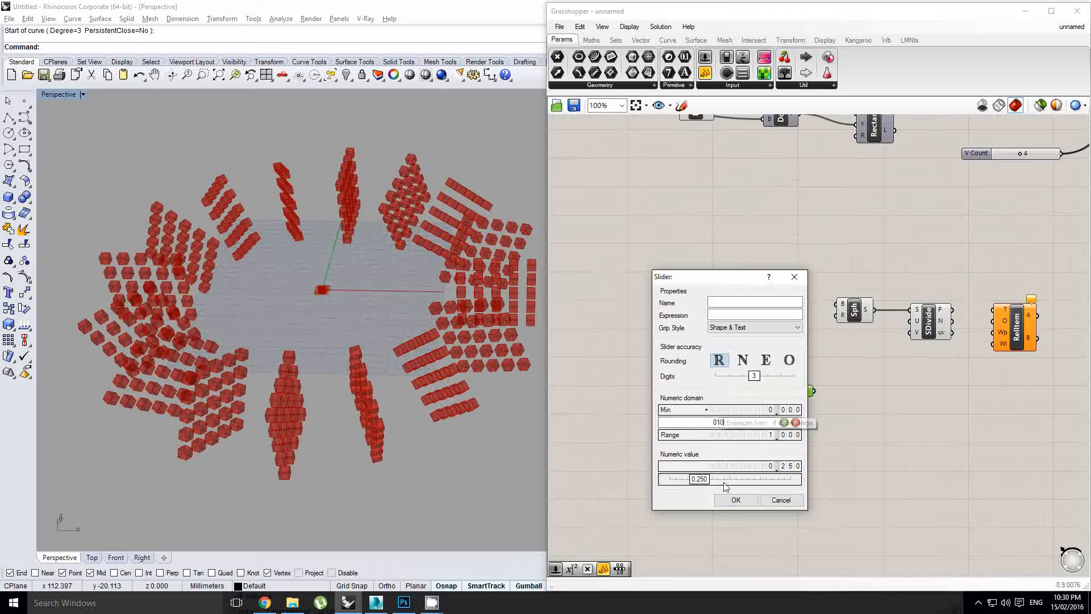
left_click(733, 503)
scroll(821, 369, "up", 1)
left_click_drag(890, 349, 928, 311)
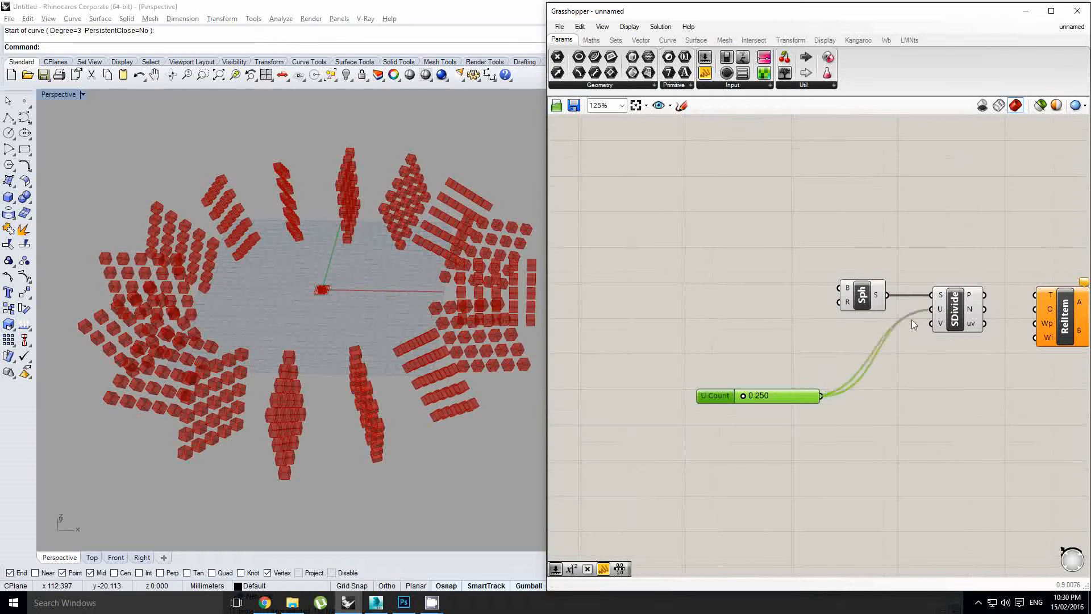
left_click_drag(876, 365, 927, 323, "shift")
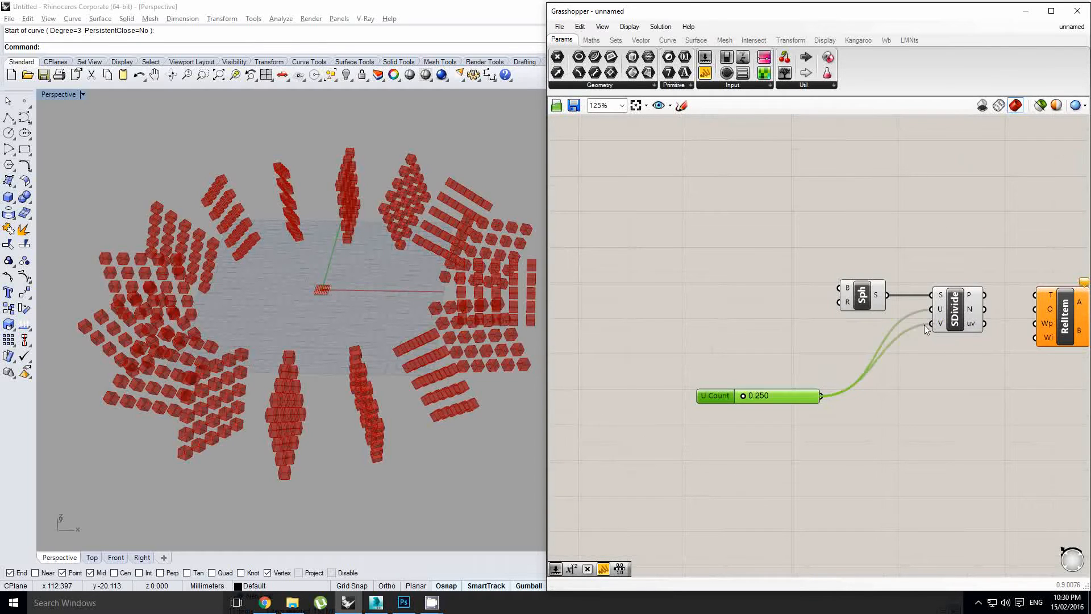
Switch the new division slider to whole numbers at 6 and move it closer to the Sphere component
right_click(724, 397)
mouse_move(807, 434)
left_click(878, 445)
left_click_drag(769, 400, 829, 345)
scroll(755, 340, "up", 2)
right_click_drag(911, 316, 850, 308)
right_click(870, 332)
left_click(761, 310)
scroll(842, 279, "down", 8)
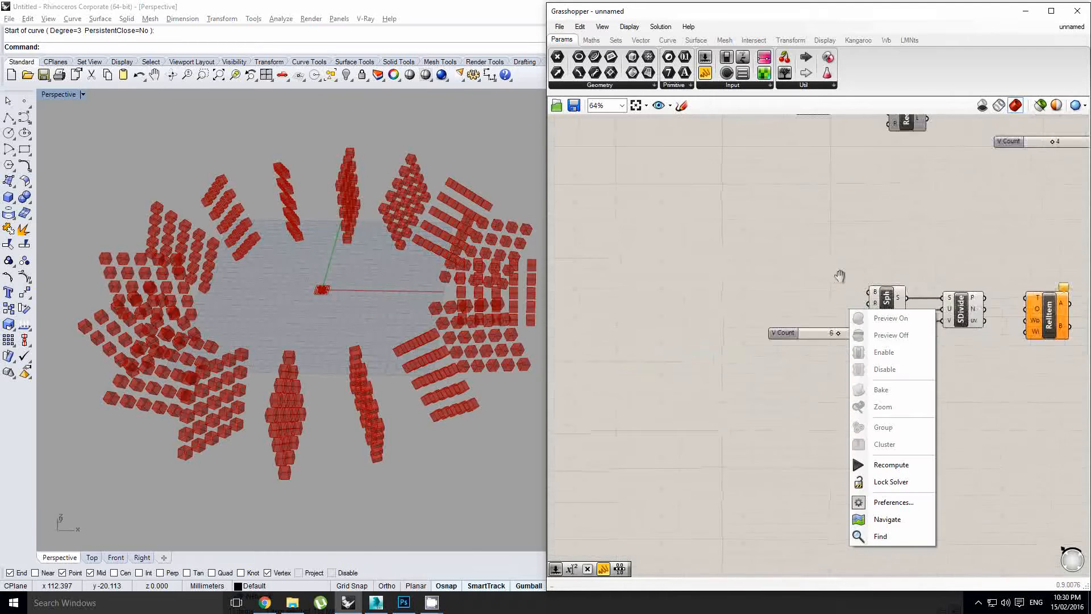
left_click(832, 260)
scroll(789, 224, "up", 1)
left_click_drag(787, 260, 808, 290)
scroll(841, 304, "up", 7)
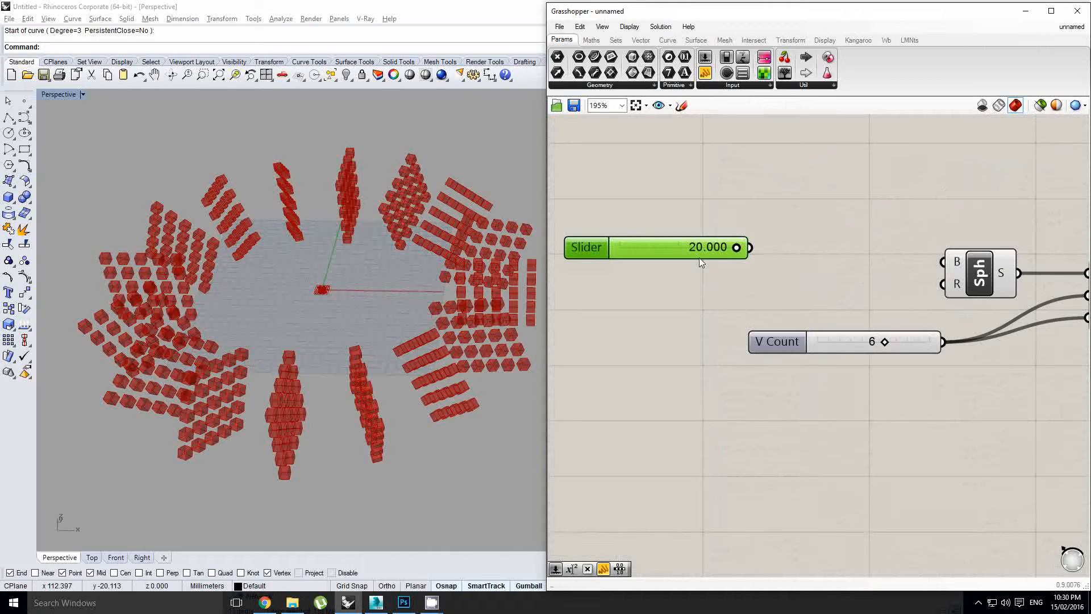
key("Delete")
Copy the circle's 100.000 radius slider next to the Sphere component and connect it to the sphere's radius input
scroll(804, 326, "down", 6)
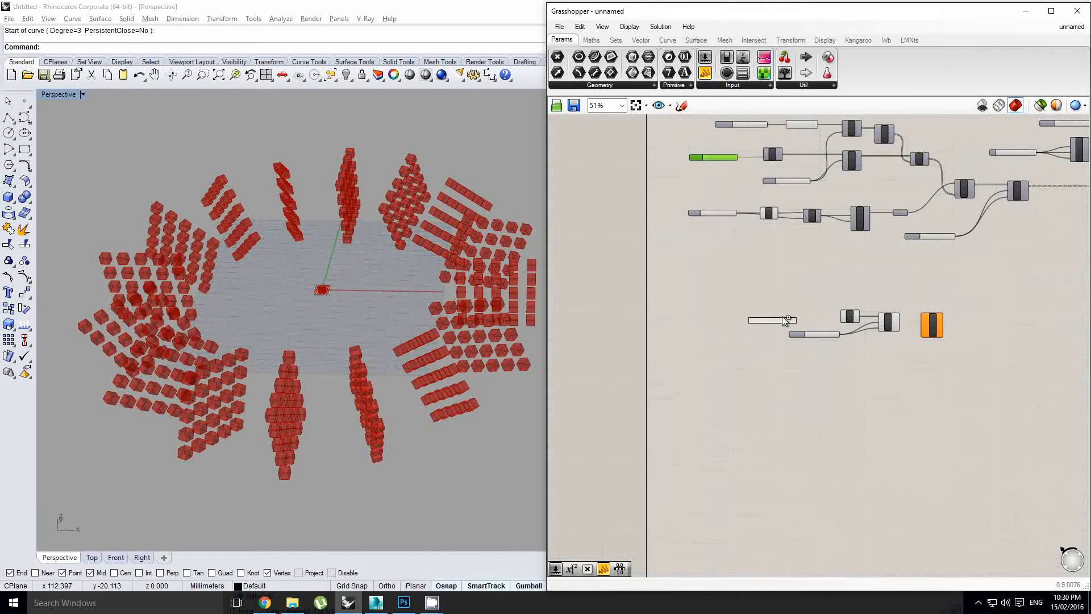
scroll(805, 319, "up", 5)
left_click_drag(789, 302, 911, 315)
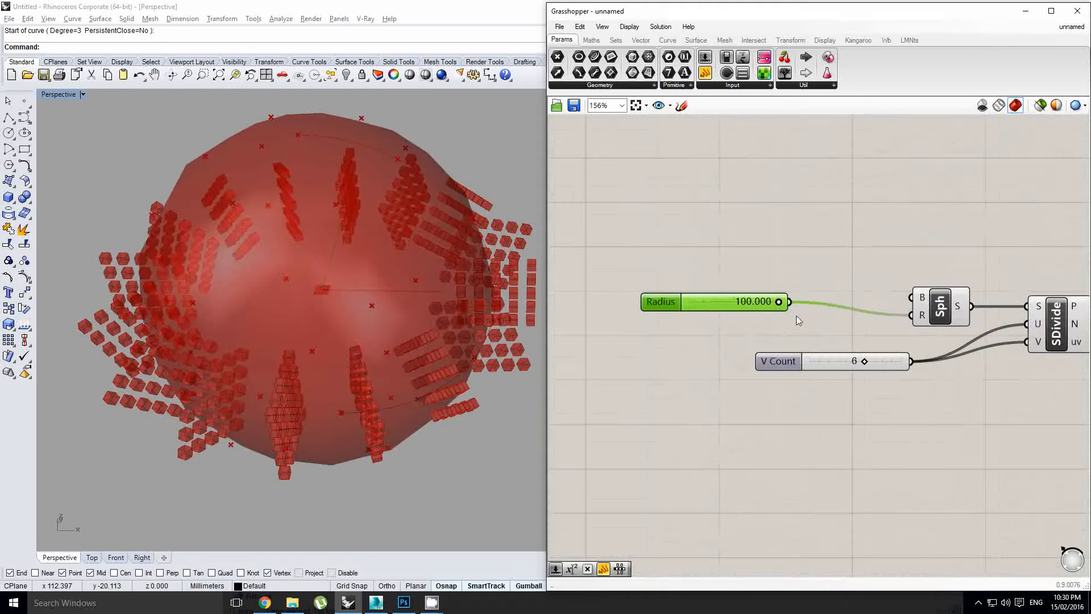
Turn off the preview of the last Orient component that places the mesh boxes
scroll(764, 320, "down", 7)
scroll(1005, 229, "up", 2)
left_click(986, 228)
middle_click(986, 227)
left_click(1011, 203)
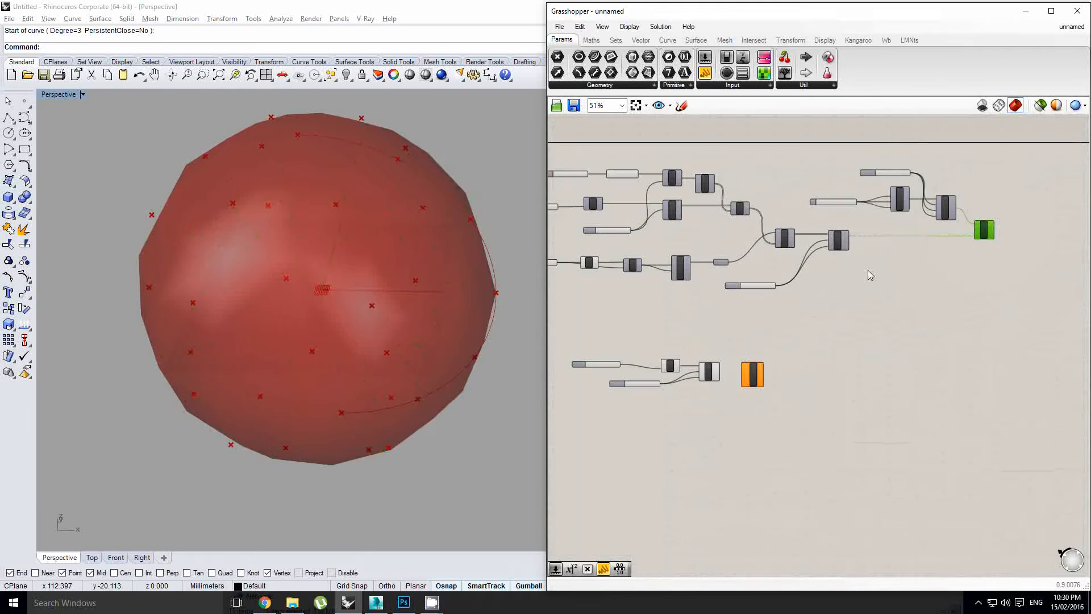
Raise the sphere's U and V division slider to 10
scroll(628, 380, "up", 5)
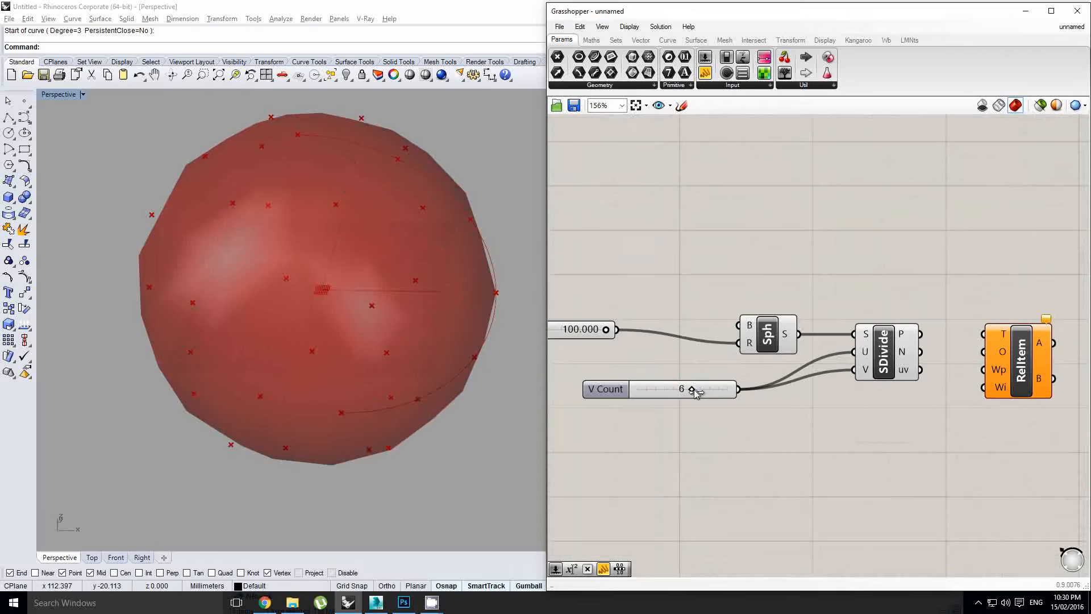
left_click_drag(695, 392, 800, 391)
left_click(628, 340)
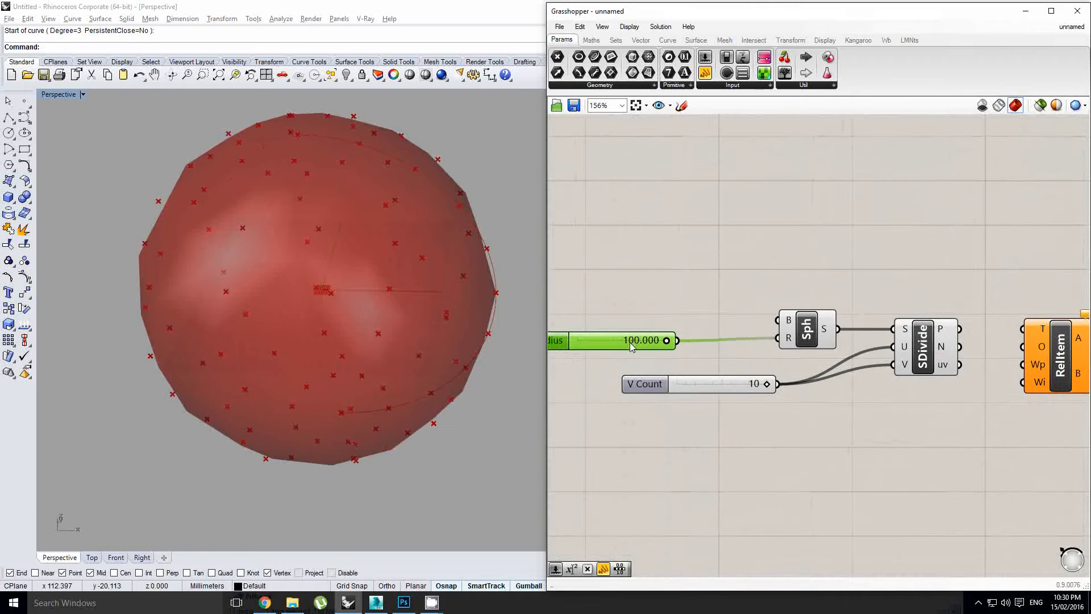
scroll(807, 349, "down", 1)
left_click(738, 381)
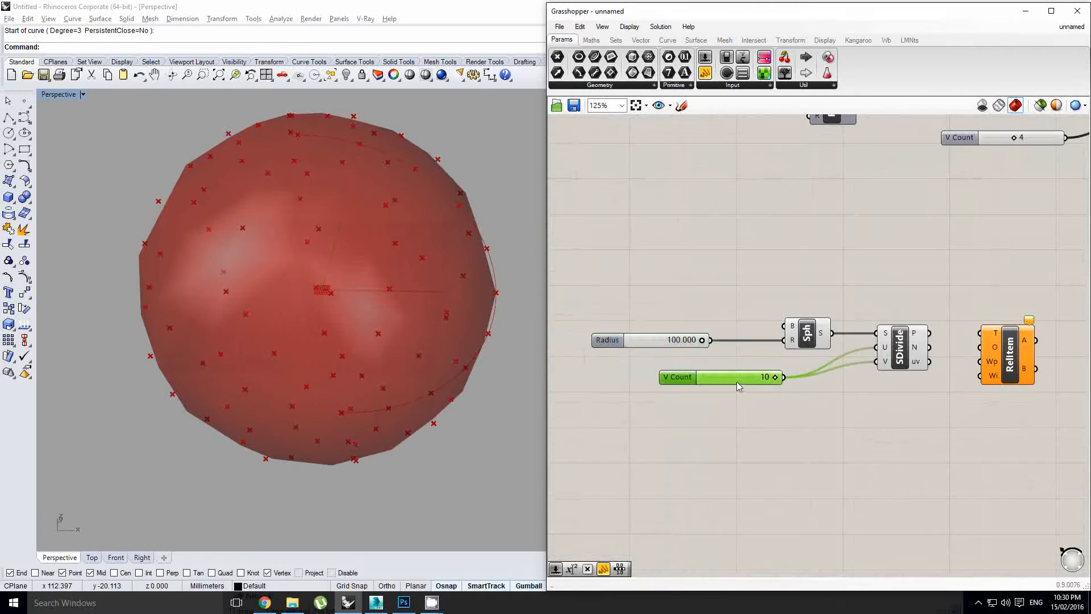
scroll(845, 329, "up", 1)
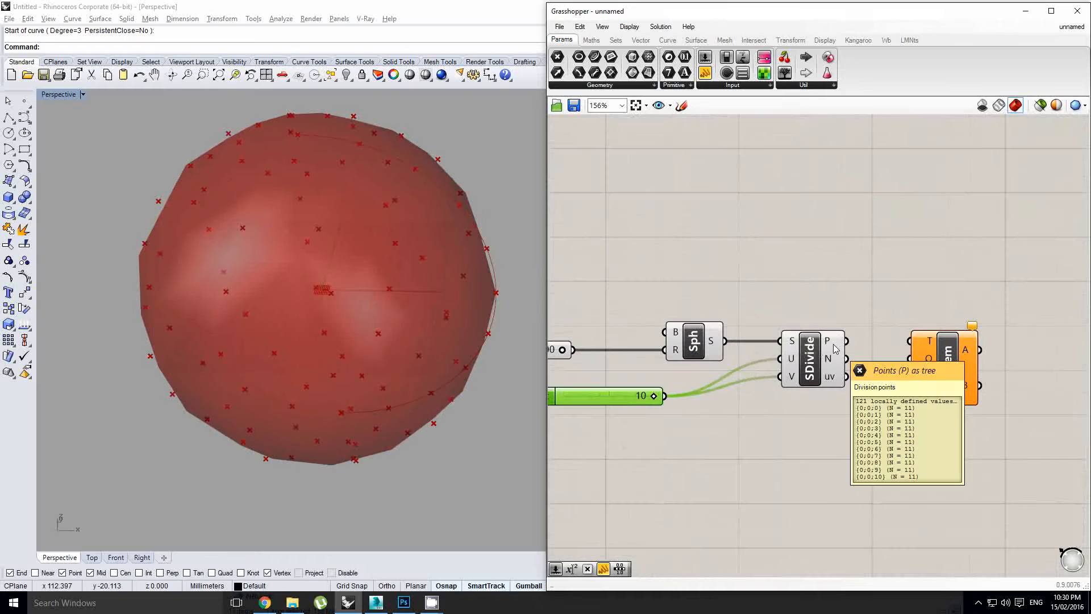
Simplify and graft the points output of Divide Surface, and move Relative Item farther from it
right_click(834, 348)
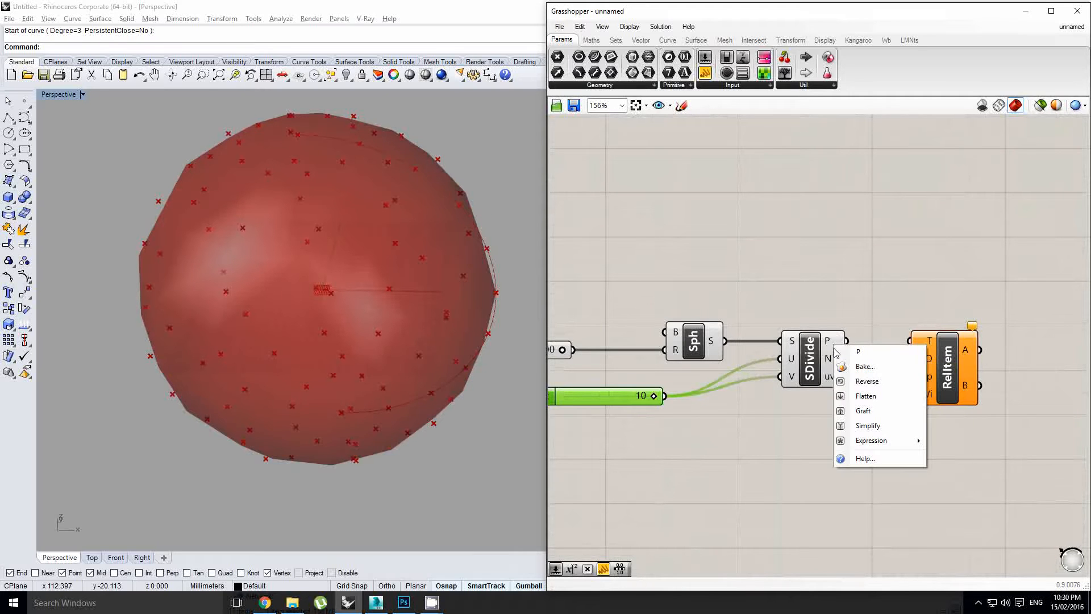
left_click(870, 408)
scroll(751, 348, "up", 2)
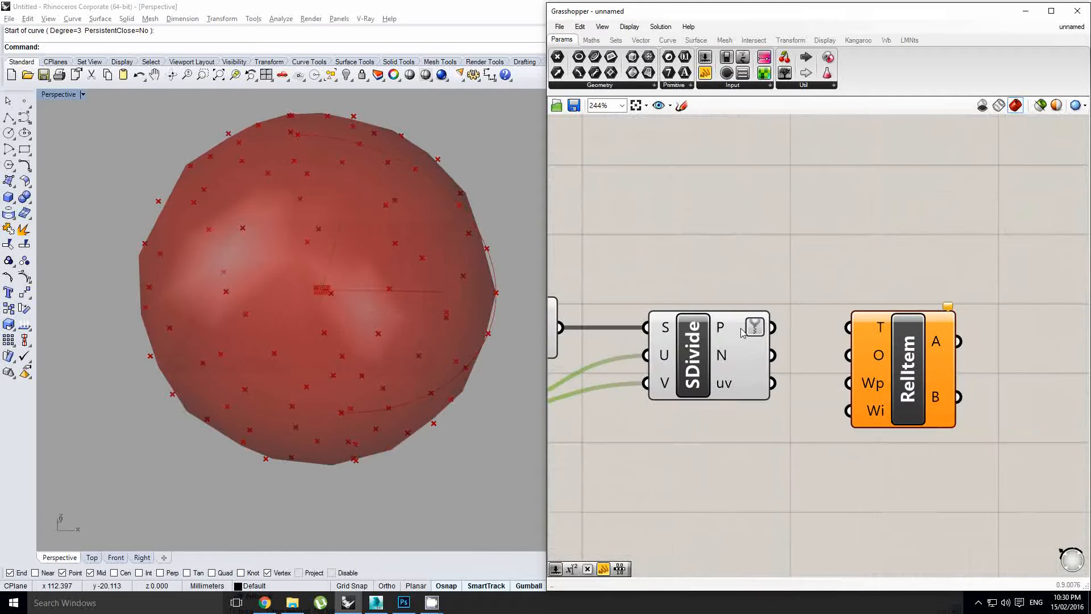
right_click(735, 329)
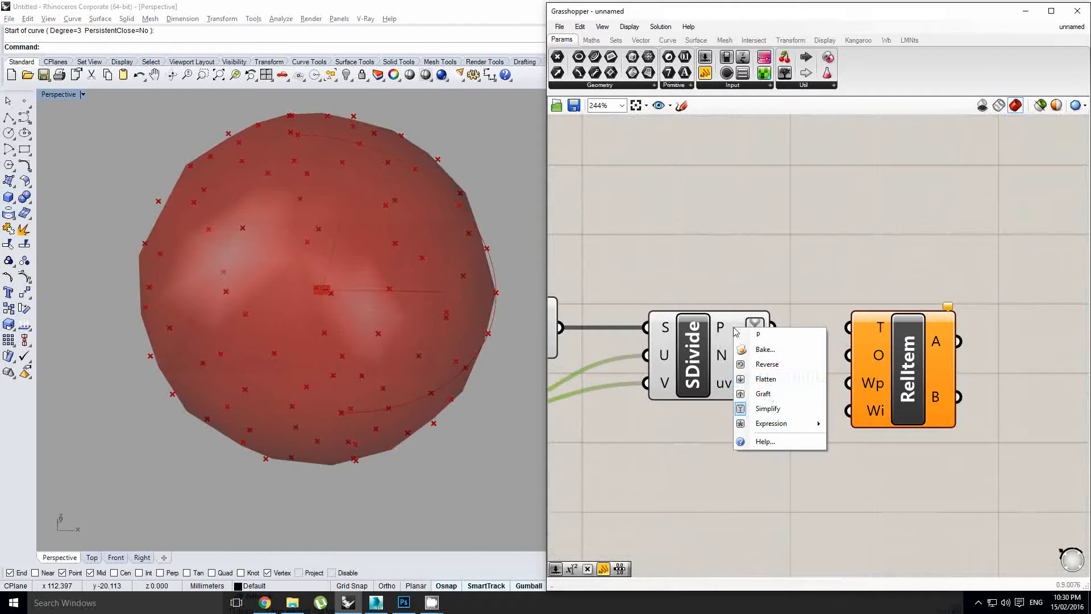
left_click(771, 385)
left_click_drag(952, 368, 1058, 369)
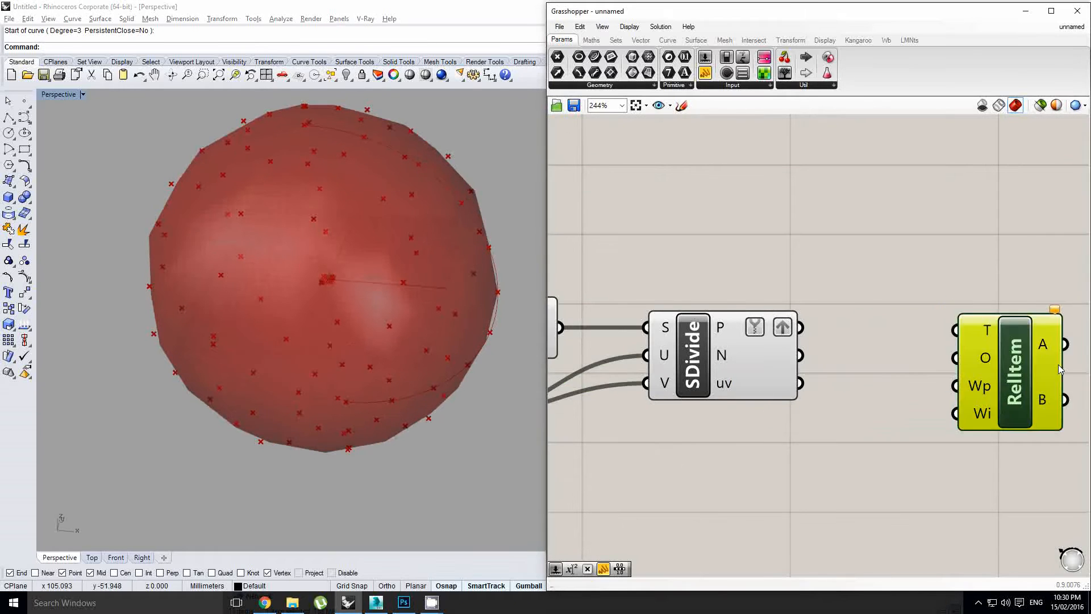
Connect Divide Surface's points output to the tree input of Relative Item and shift Relative Item slightly farther away
scroll(879, 368, "down", 2)
left_click_drag(786, 373, 969, 388)
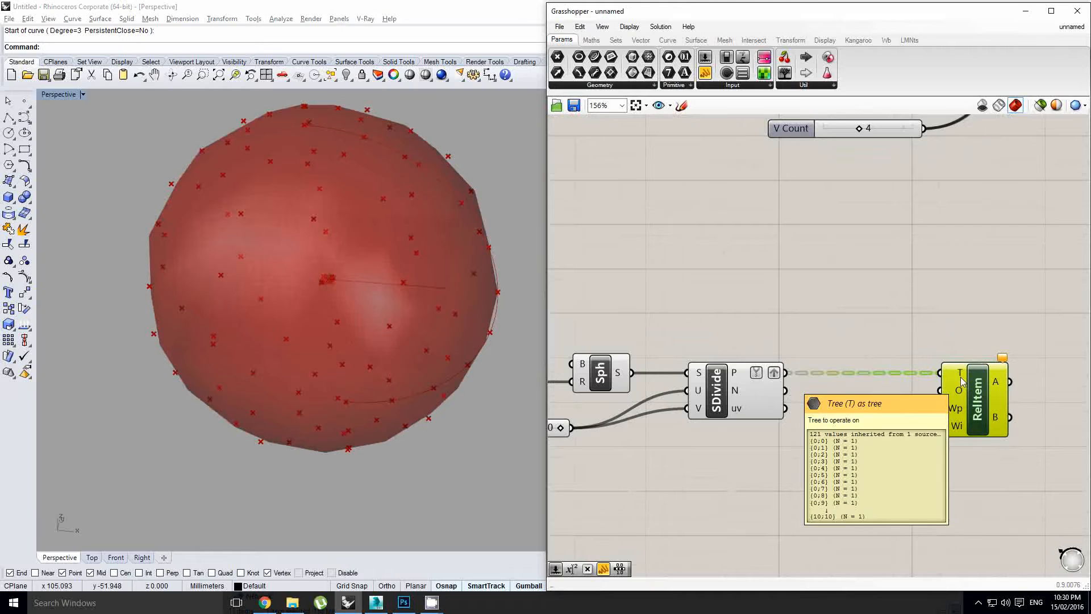
scroll(960, 376, "down", 1)
right_click_drag(953, 359, 909, 356)
scroll(930, 352, "up", 1)
left_click_drag(929, 393, 954, 394)
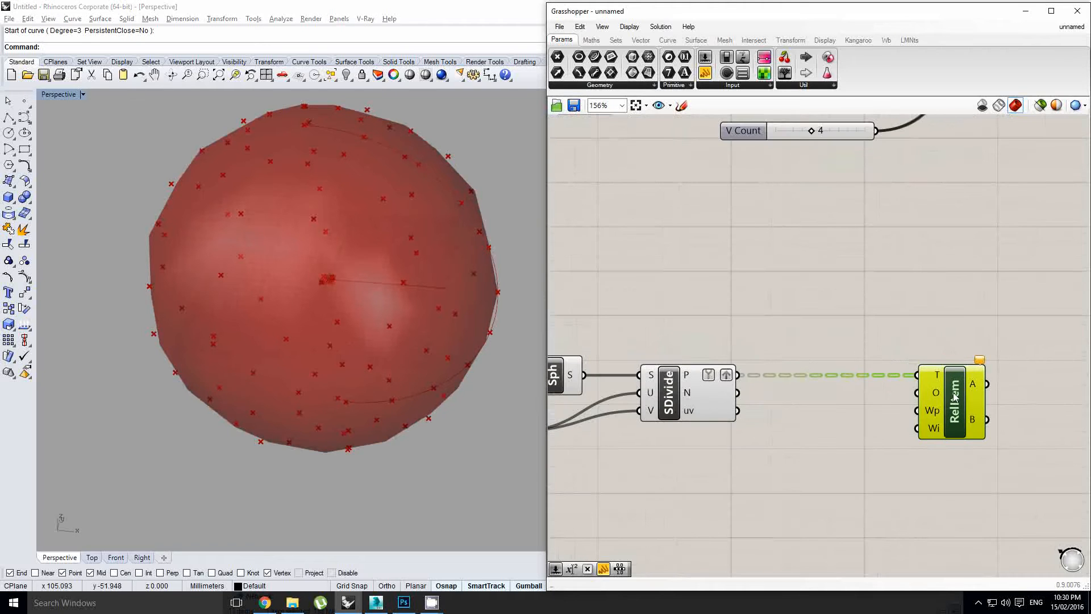
Place a Param Viewer above the wire and connect Divide Surface's points output to it
left_click(783, 73)
left_click(831, 250)
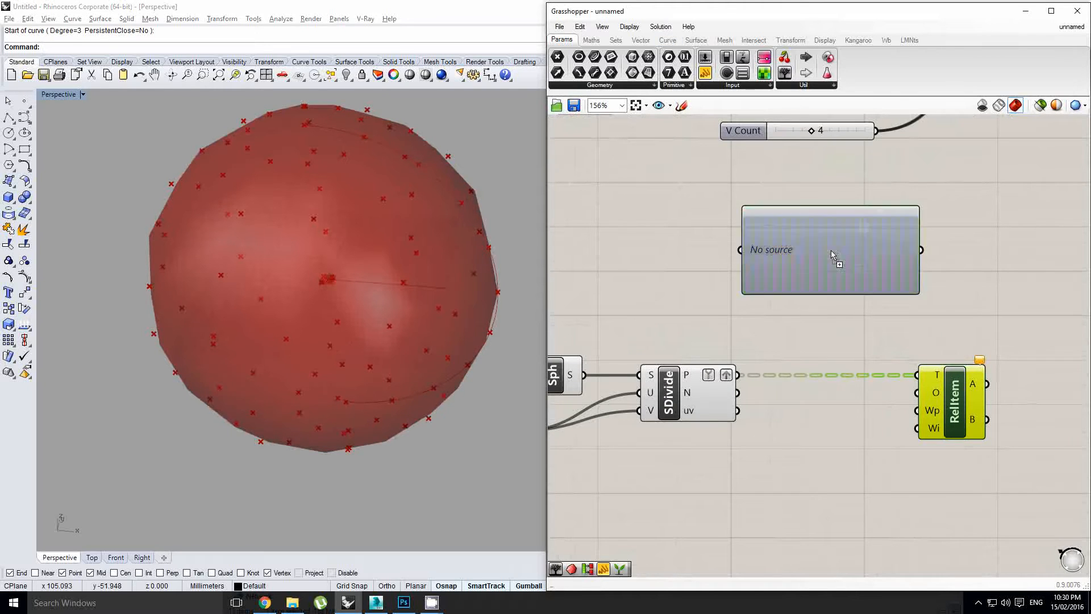
scroll(737, 341, "up", 1)
left_click_drag(737, 383, 756, 228)
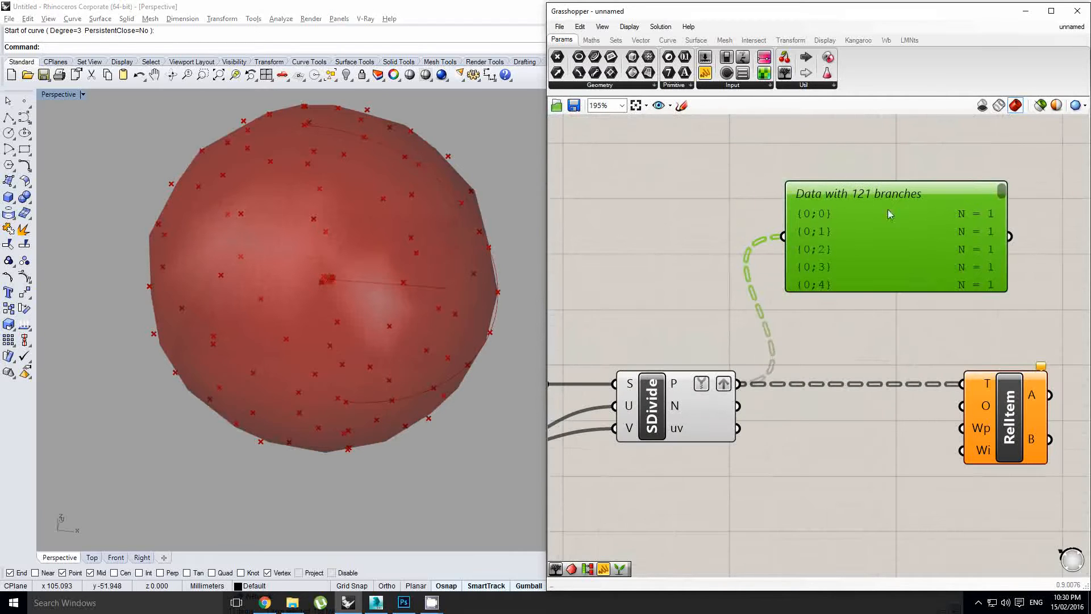
scroll(888, 243, "down", 1)
left_click_drag(874, 280, 881, 310)
scroll(889, 293, "down", 1)
right_click_drag(890, 289, 864, 278)
scroll(853, 301, "up", 1)
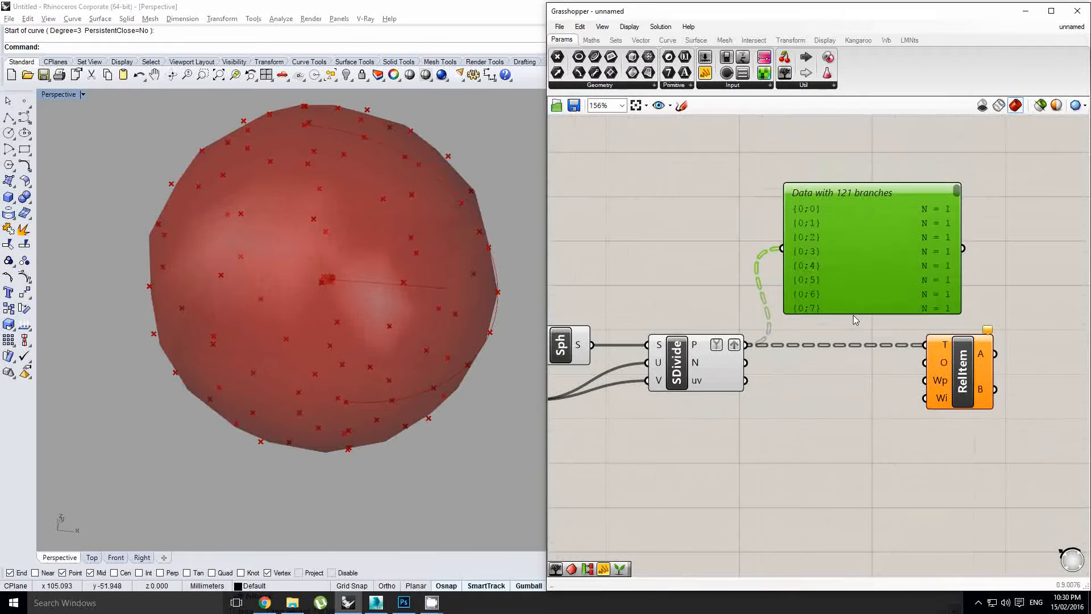
Enlarge the Param Viewer so it lists more branch paths and move it beyond Relative Item
left_click_drag(854, 315, 852, 493)
scroll(884, 398, "down", 1)
right_click_drag(884, 398, 835, 461)
left_click_drag(818, 446, 1017, 350)
right_click_drag(991, 353, 845, 367)
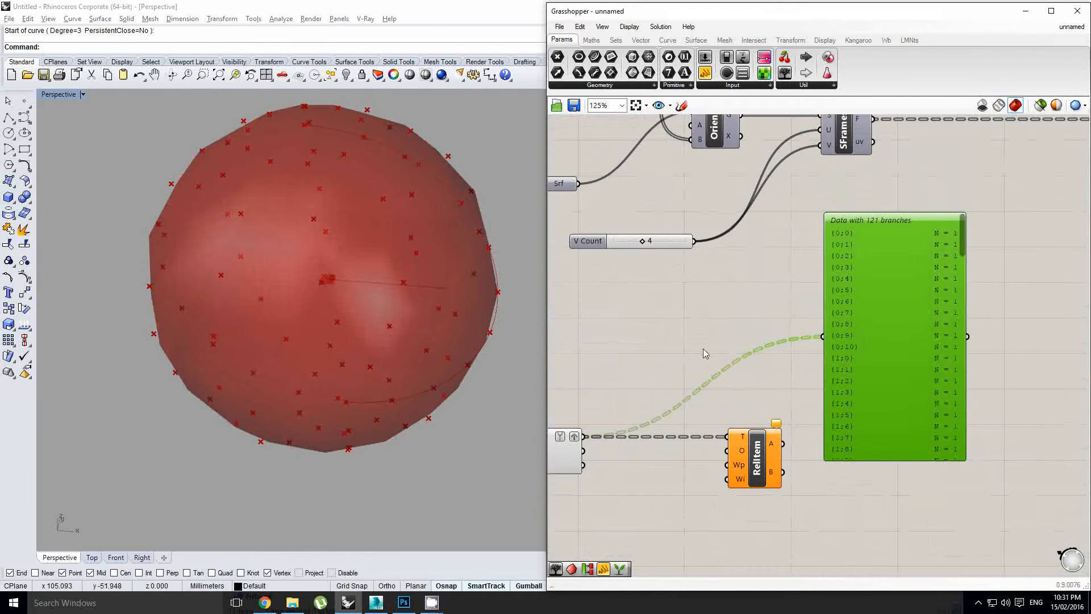
Place a text panel above Divide Surface and enter the zero offset 0;0 in it
right_click_drag(705, 354, 779, 324)
left_click_drag(705, 73, 725, 364)
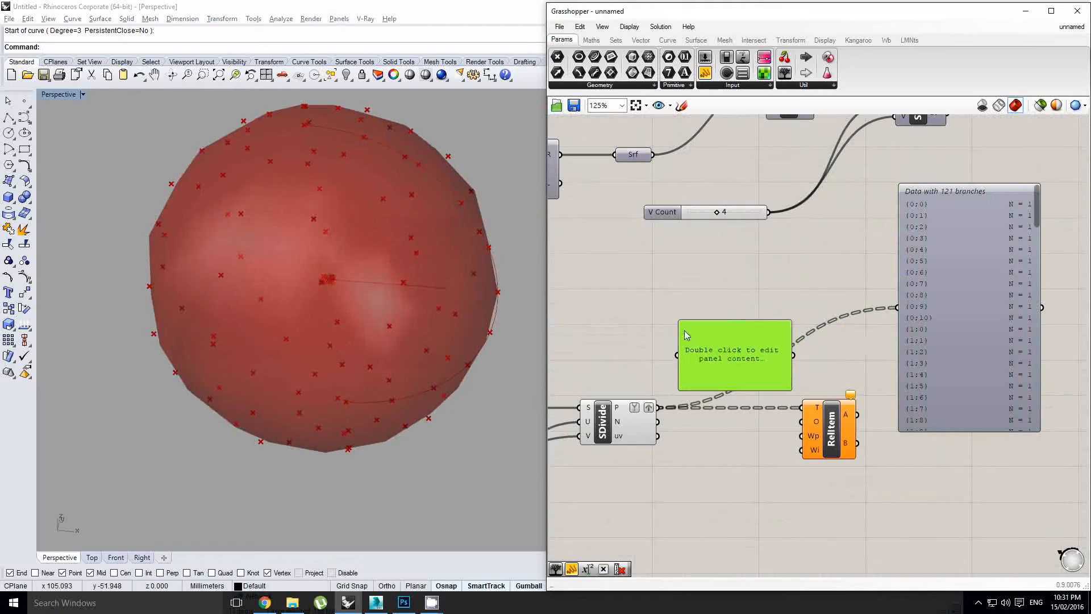
double_click(744, 373)
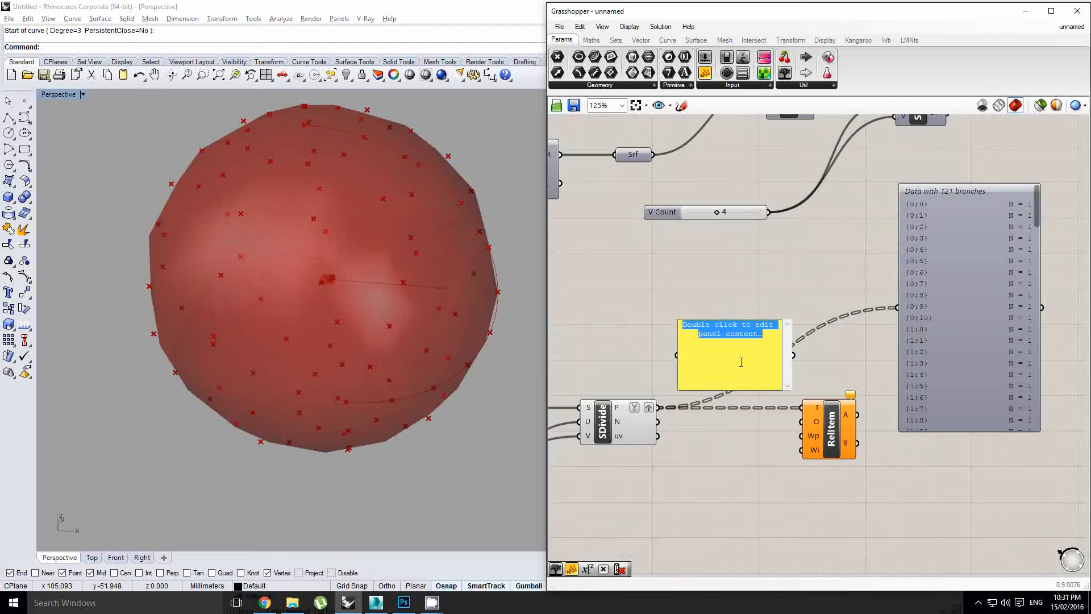
type("(")
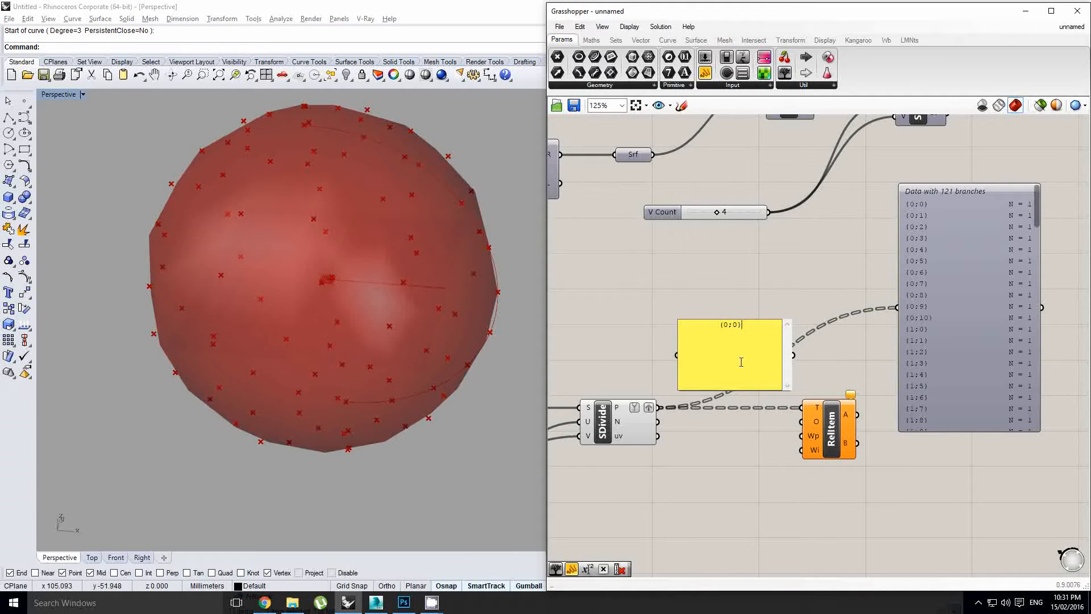
left_click(750, 368)
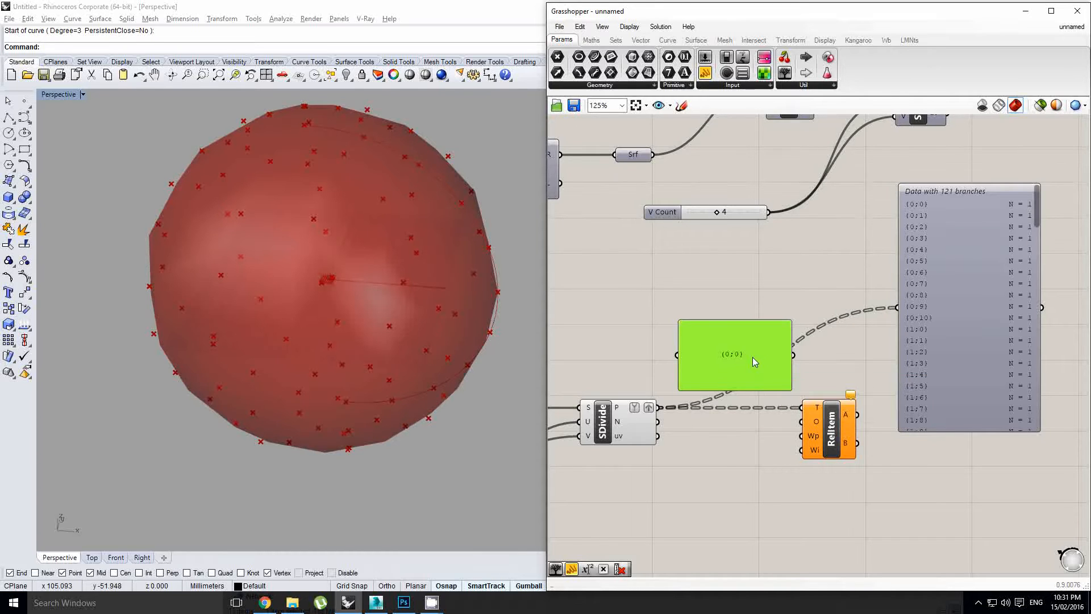
Turn off the panel's multiline data and connect the panel to the offset input of Relative Item
scroll(749, 347, "up", 3)
right_click(748, 345)
left_click(788, 362)
scroll(792, 358, "down", 1)
right_click_drag(789, 349, 767, 341)
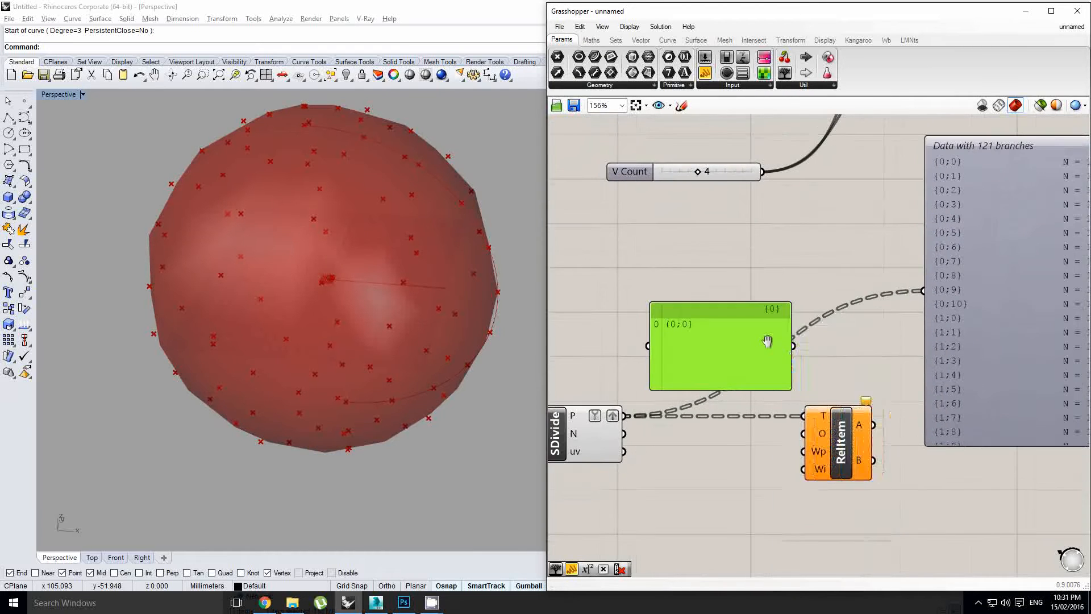
right_click(774, 342)
left_click(814, 304)
left_click_drag(794, 346, 804, 434)
scroll(834, 443, "up", 1)
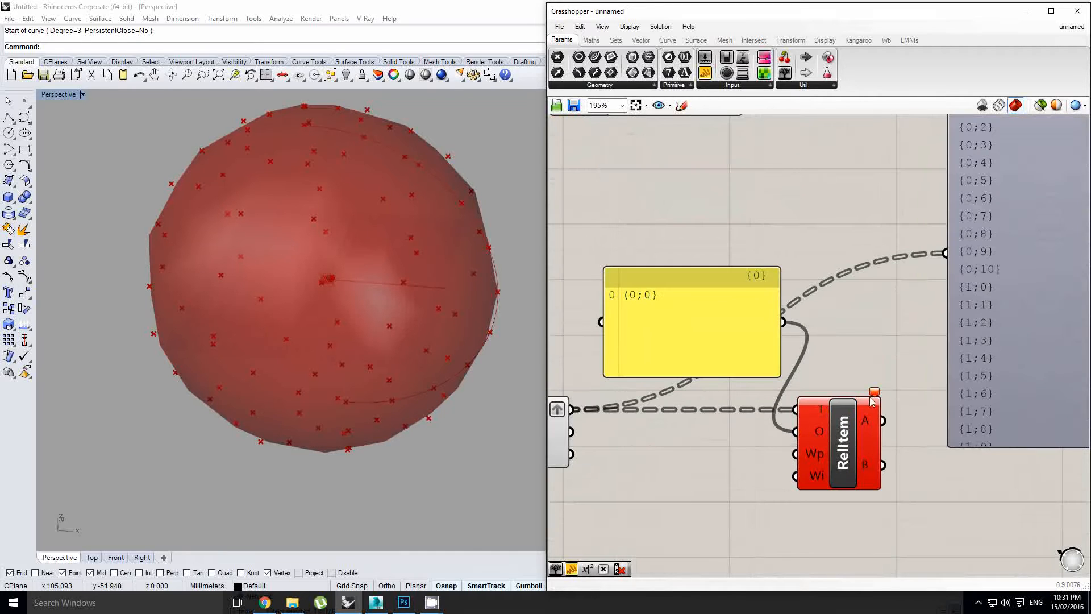
Correct the opening bracket in the offset panel so the text reads {0;0}
scroll(626, 307, "up", 1)
double_click(629, 307)
left_click_drag(690, 266, 681, 266)
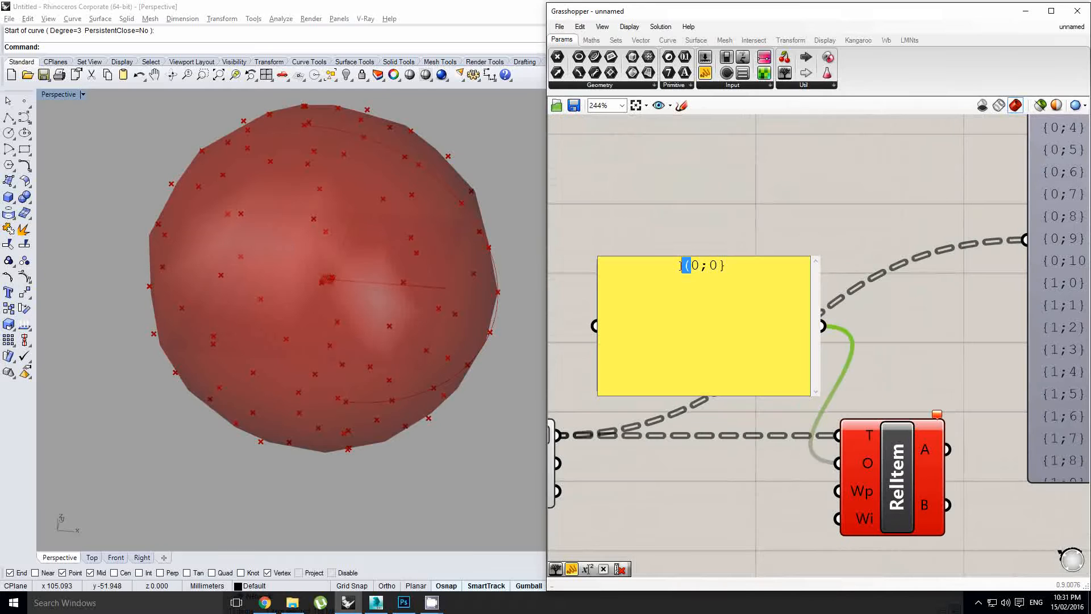
type("{")
left_click(719, 233)
scroll(775, 227, "down", 2)
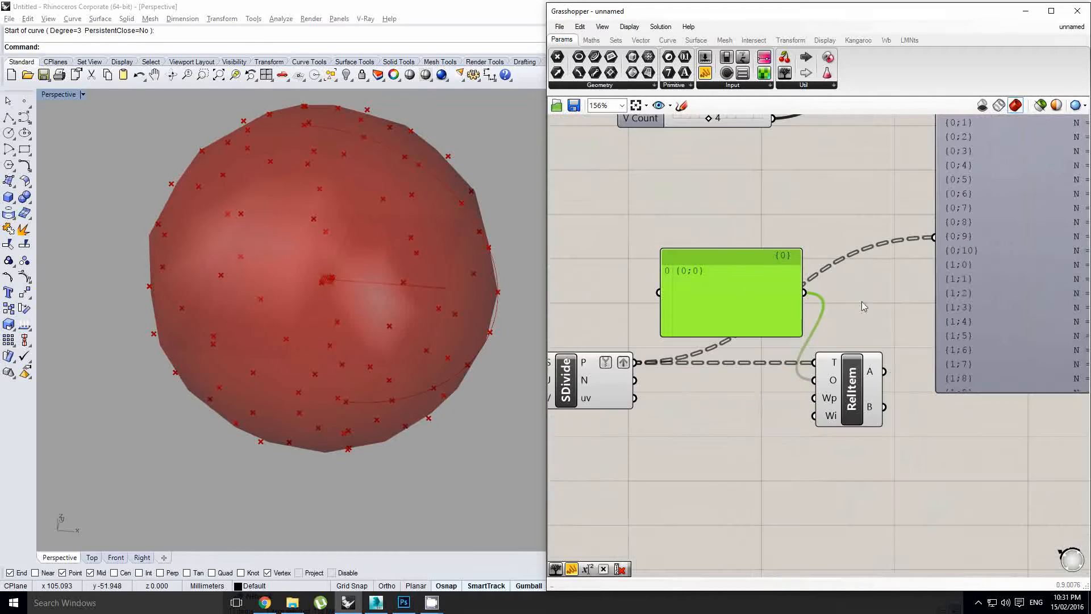
left_click(828, 358)
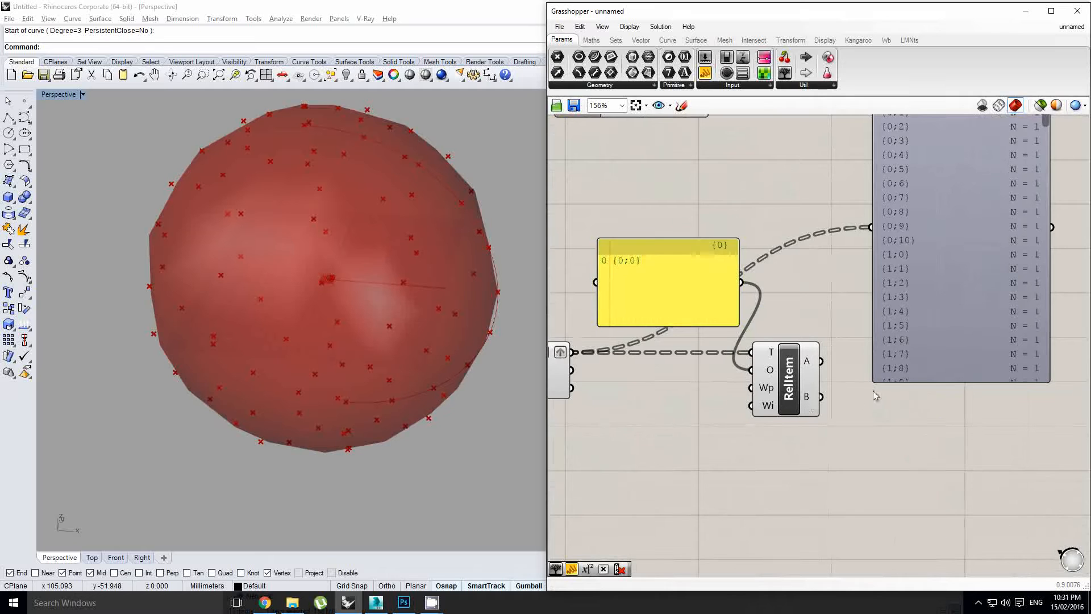
right_click_drag(812, 406, 794, 388)
left_click(789, 382)
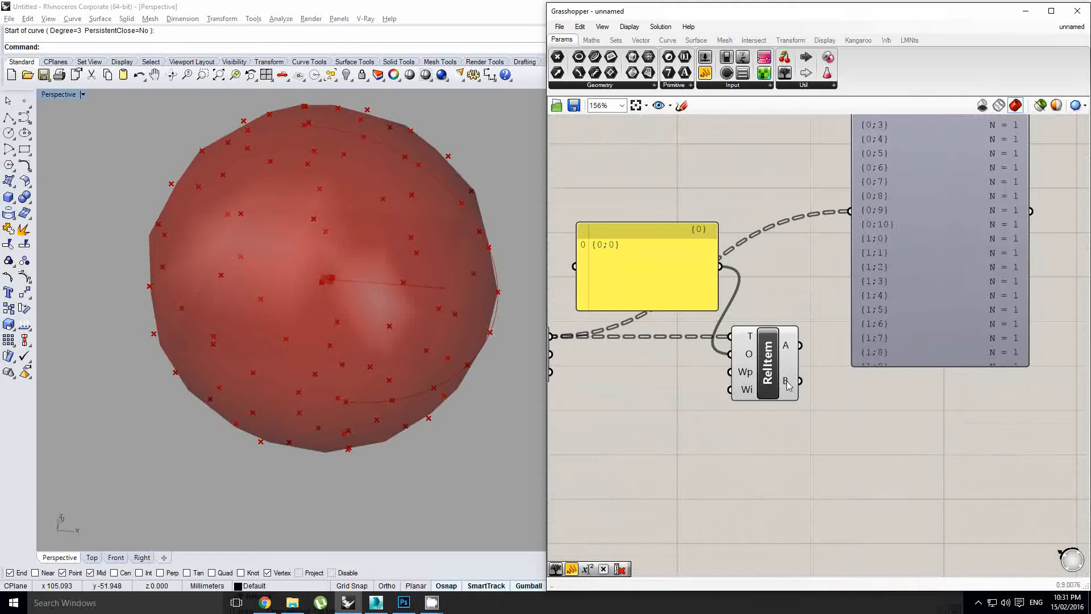
scroll(675, 339, "down", 1)
right_click_drag(671, 335, 741, 353)
scroll(727, 356, "up", 1)
left_click(714, 354)
Add {0;1} as a second line in the offset panel
left_click(711, 284)
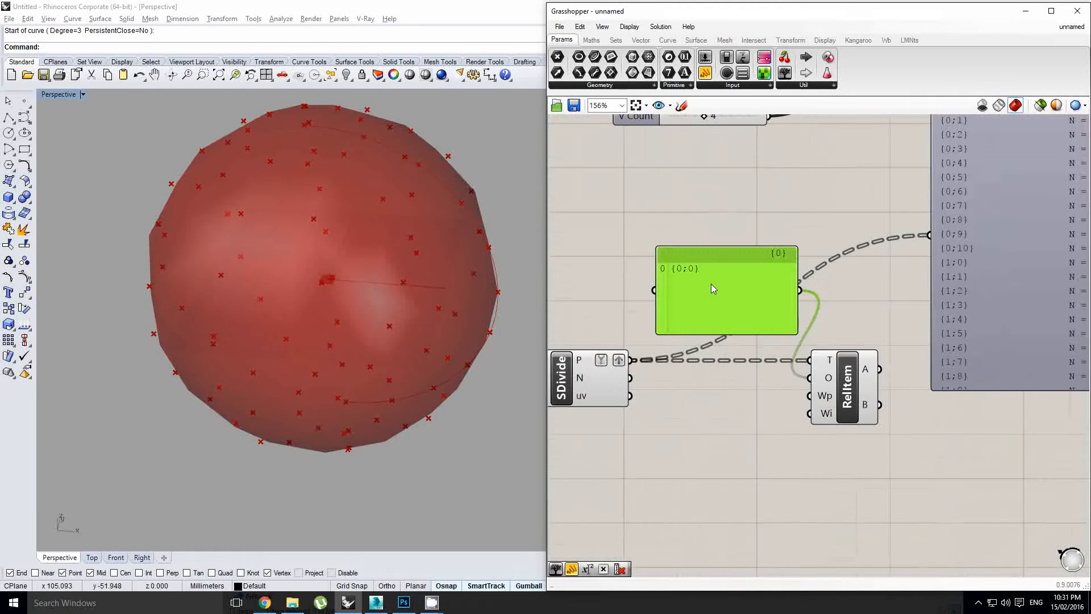
double_click(711, 284)
left_click(753, 254)
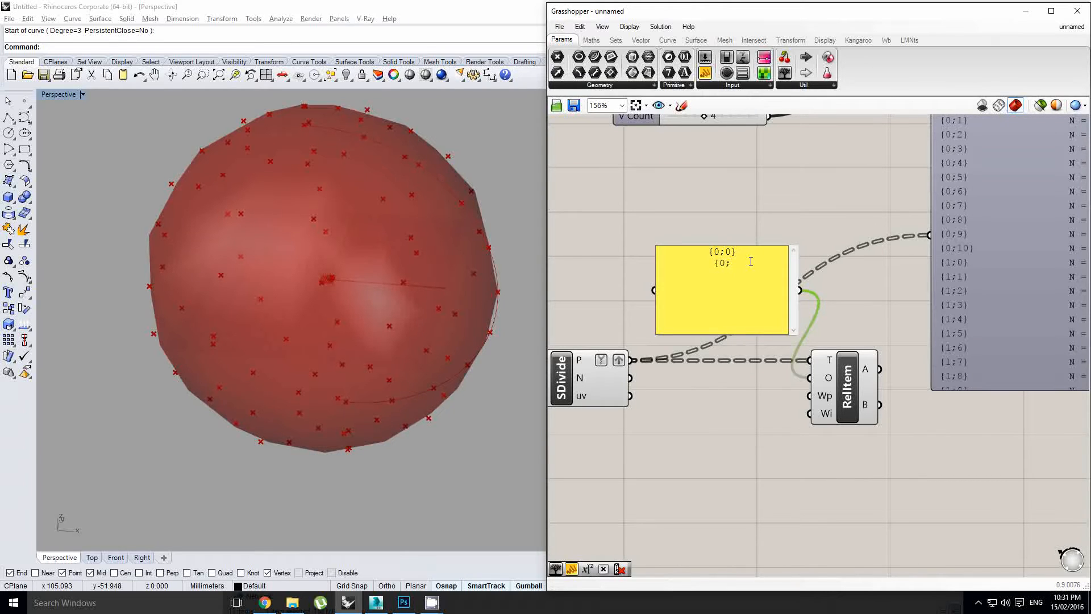
type("1}")
key("Escape")
Add a PolyLine component and connect Relative Item's B output to its vertices input
right_click_drag(945, 507, 886, 493)
left_click(821, 404)
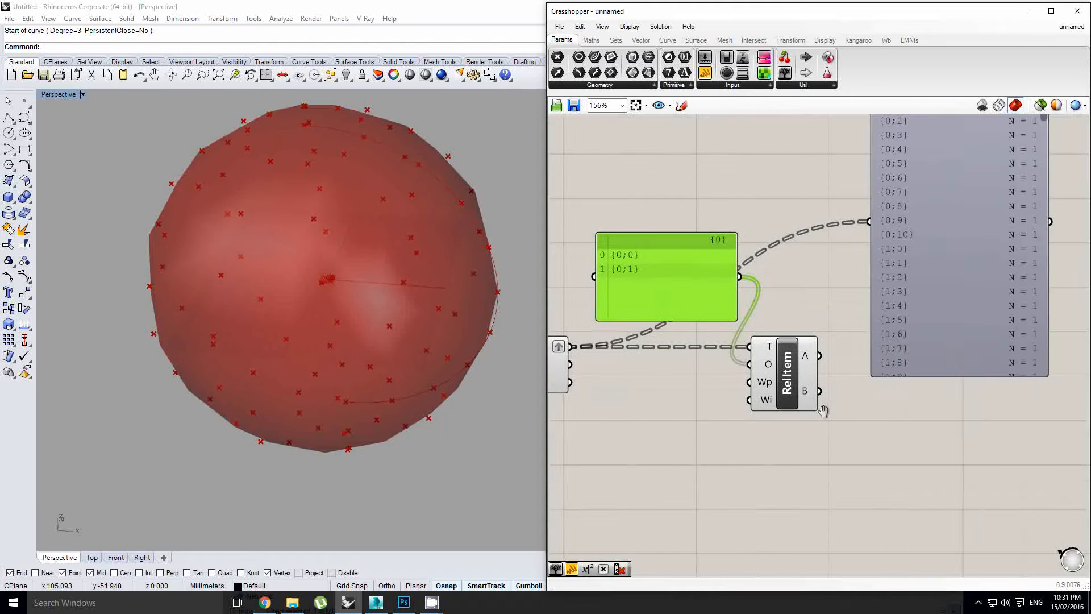
mouse_move(807, 397)
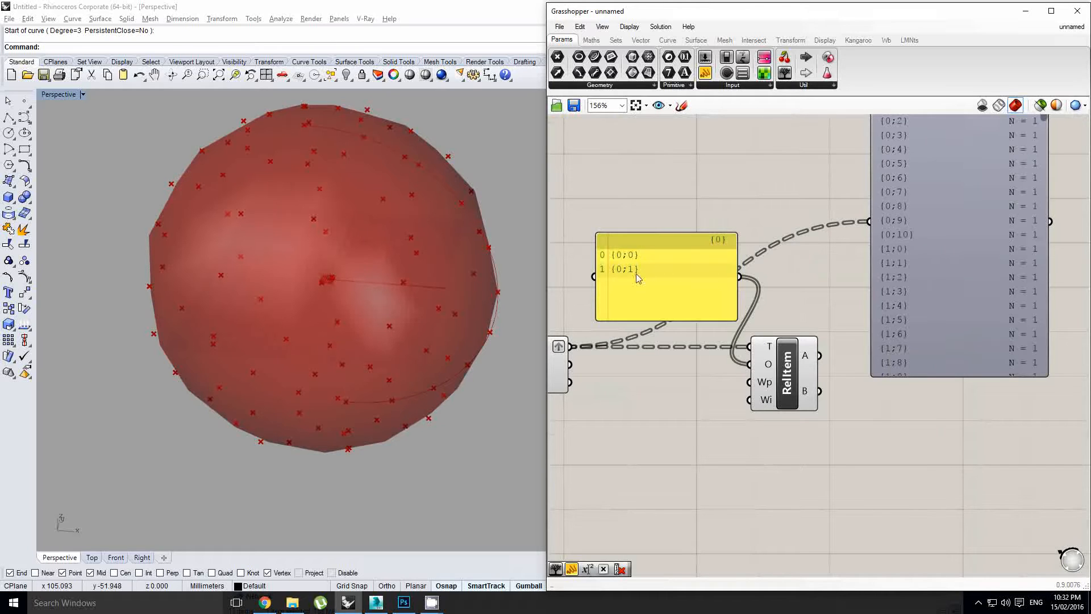
double_click(930, 452)
type("polyl")
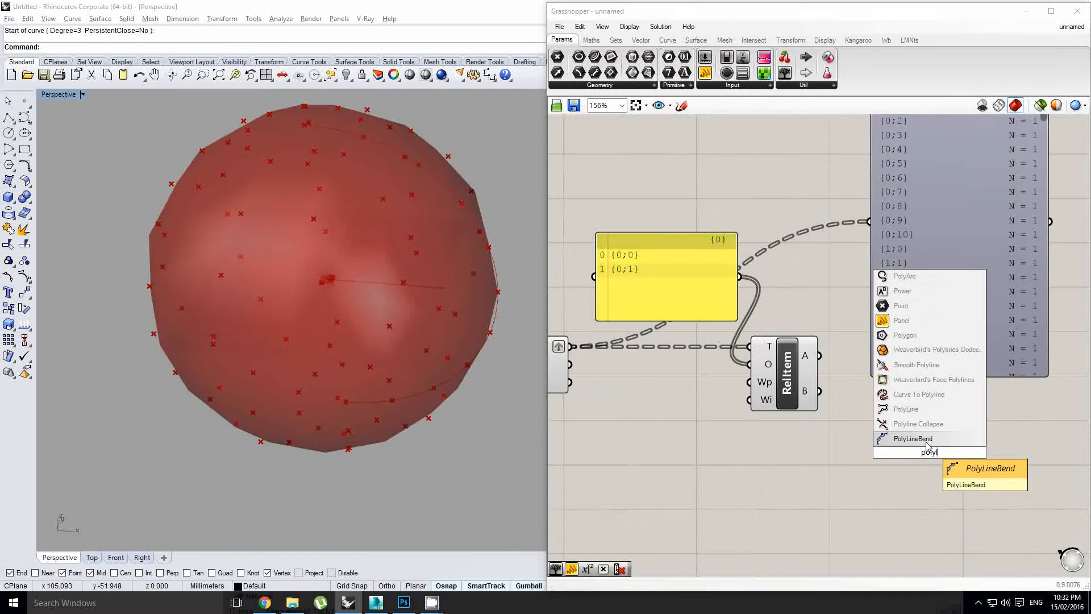
left_click(906, 408)
left_click_drag(819, 391, 898, 441)
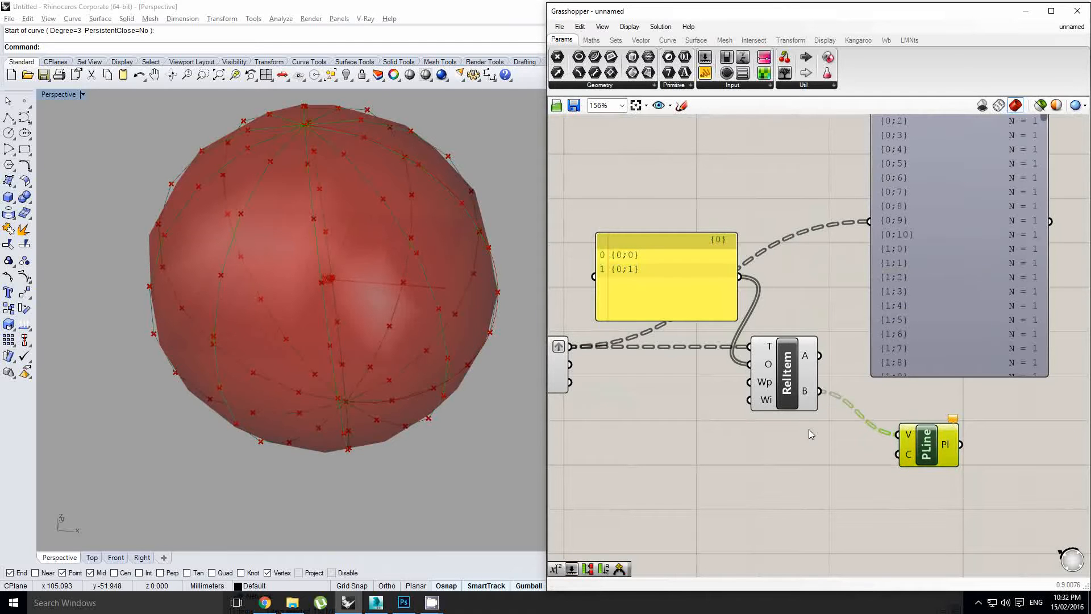
Change the panel's second offset to {1;1} and inspect the connecting lines around the sphere
right_click_drag(632, 382, 687, 370)
right_click_drag(421, 301, 338, 159)
double_click(730, 258)
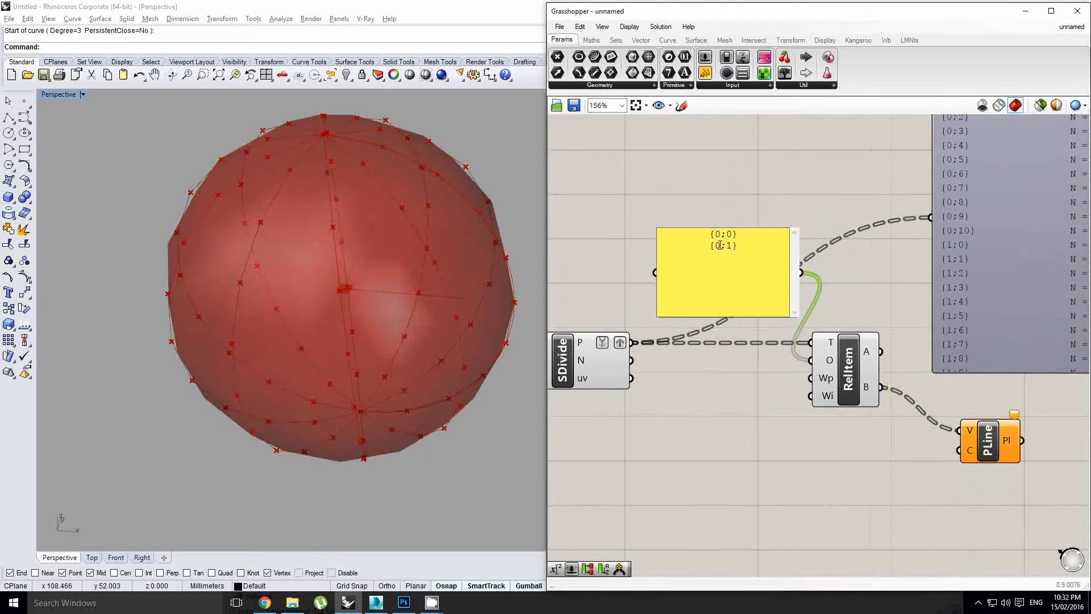
key("BackSpace")
type("1")
key("ctrl+Return")
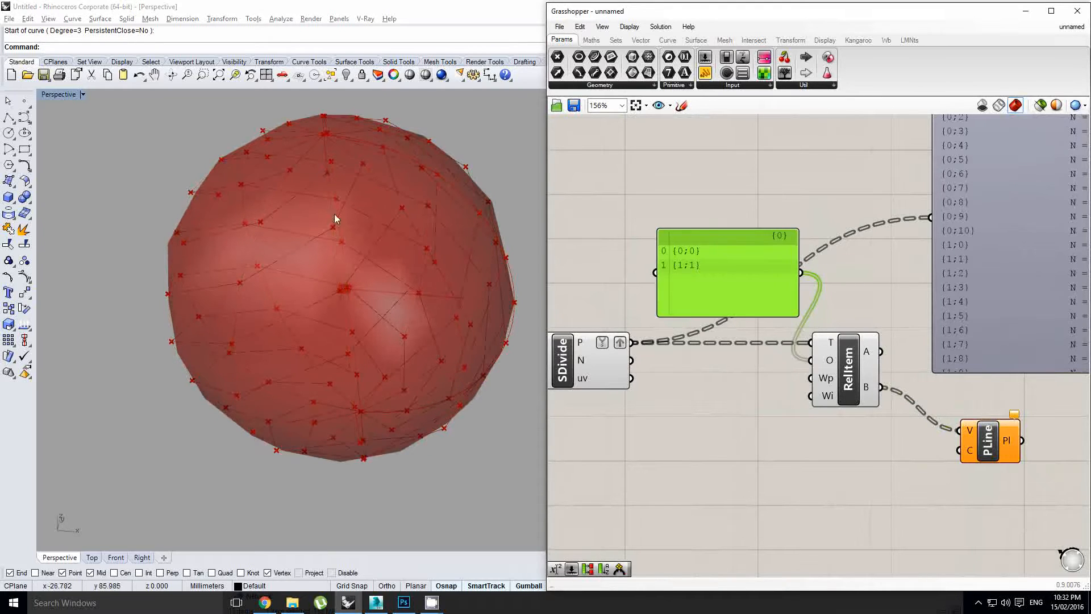
right_click_drag(334, 214, 366, 284)
scroll(377, 221, "down", 4)
right_click_drag(377, 220, 390, 309)
scroll(355, 241, "up", 2)
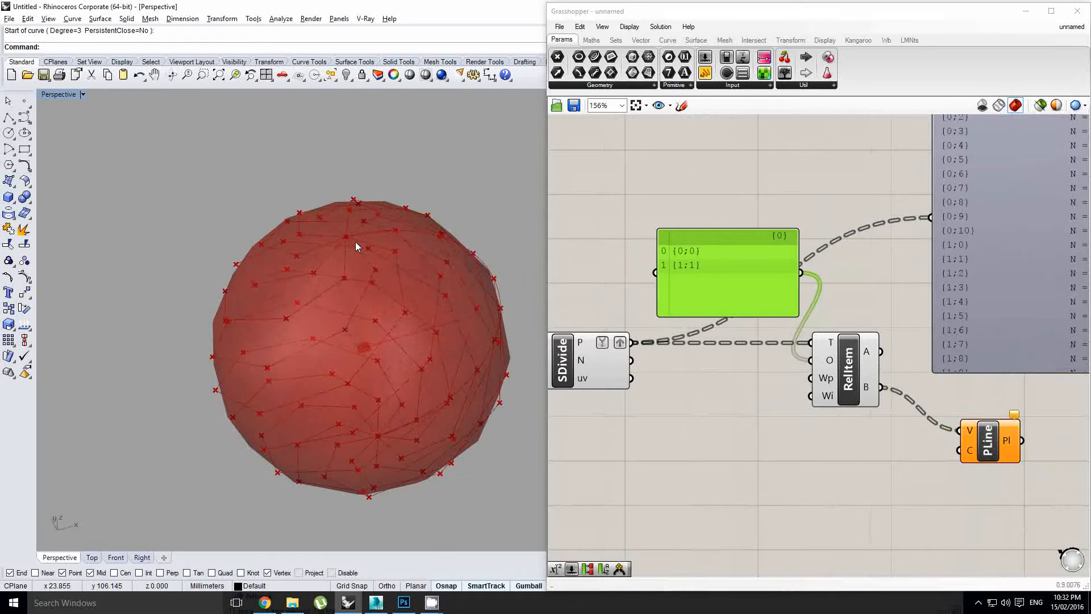
right_click_drag(353, 374, 383, 296)
right_click_drag(359, 360, 432, 335)
Set the panel's offsets to {0;0}, {0;1}, {1;1} and {1;0}, each on its own line
double_click(715, 296)
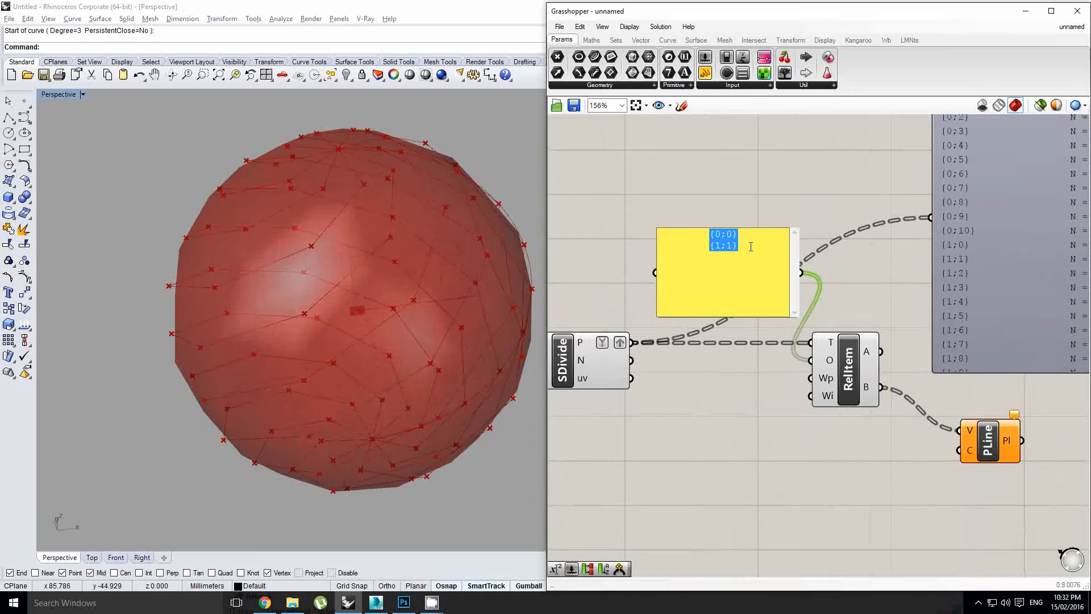
left_click(717, 246)
key("BackSpace")
type("0")
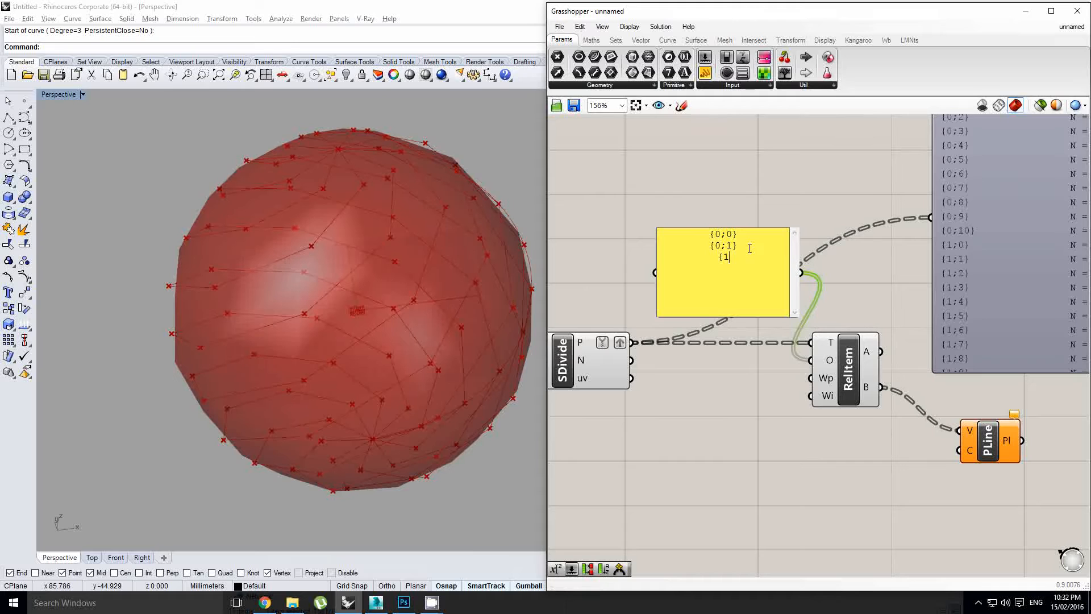
type(";1")
type("} ")
type("{1;0}")
left_click(722, 232)
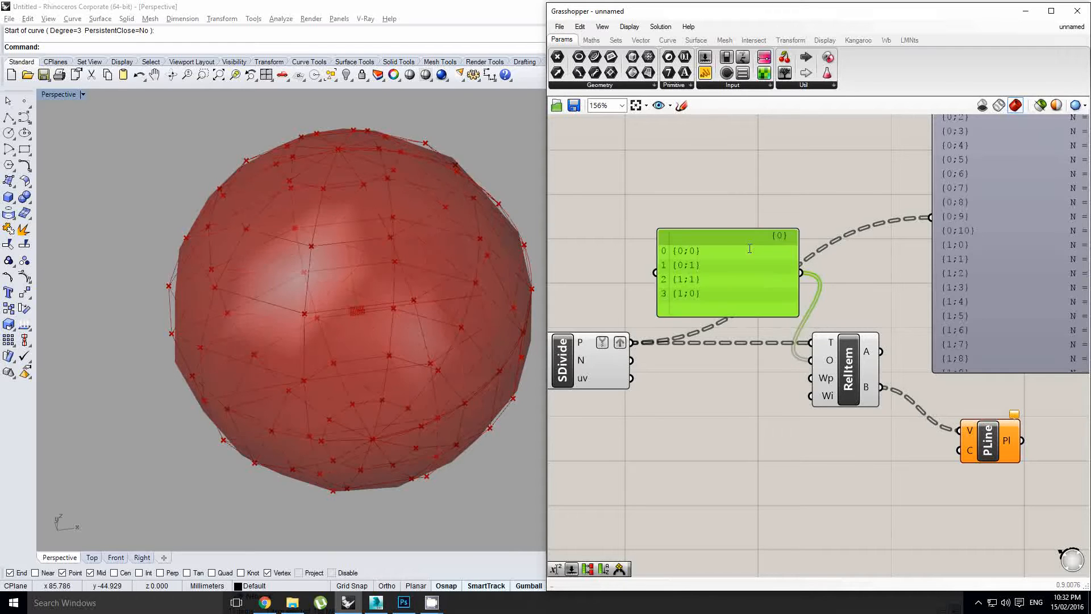
Inspect the polylines around the sphere and move the offset panel farther from Relative Item
scroll(804, 216, "up", 2)
right_click_drag(413, 322, 370, 256)
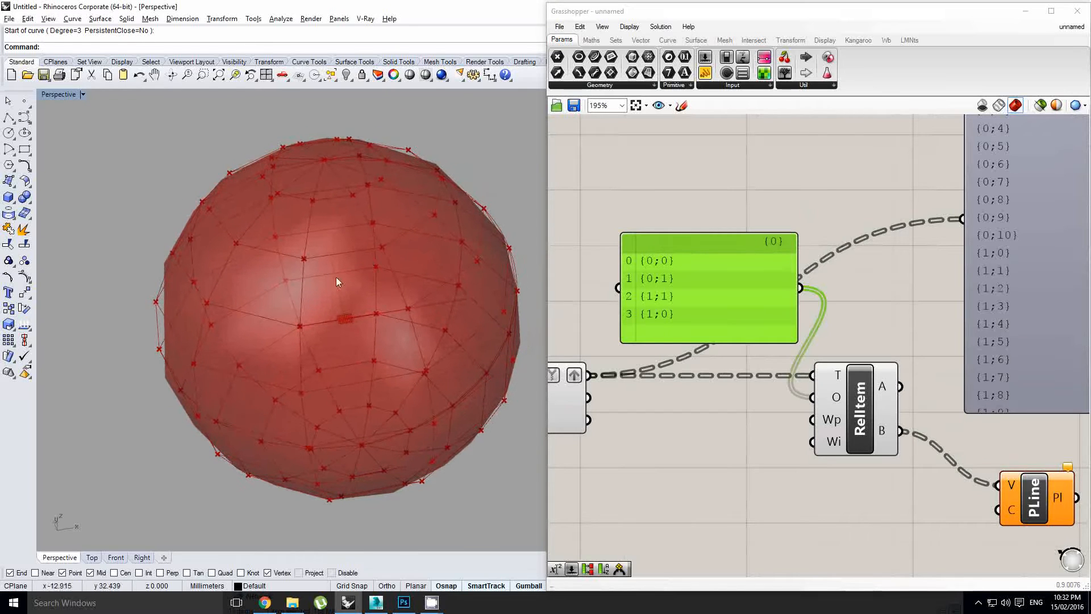
scroll(628, 221, "down", 4)
right_click(822, 331)
left_click(821, 307)
right_click_drag(753, 325, 767, 323)
left_click(726, 273)
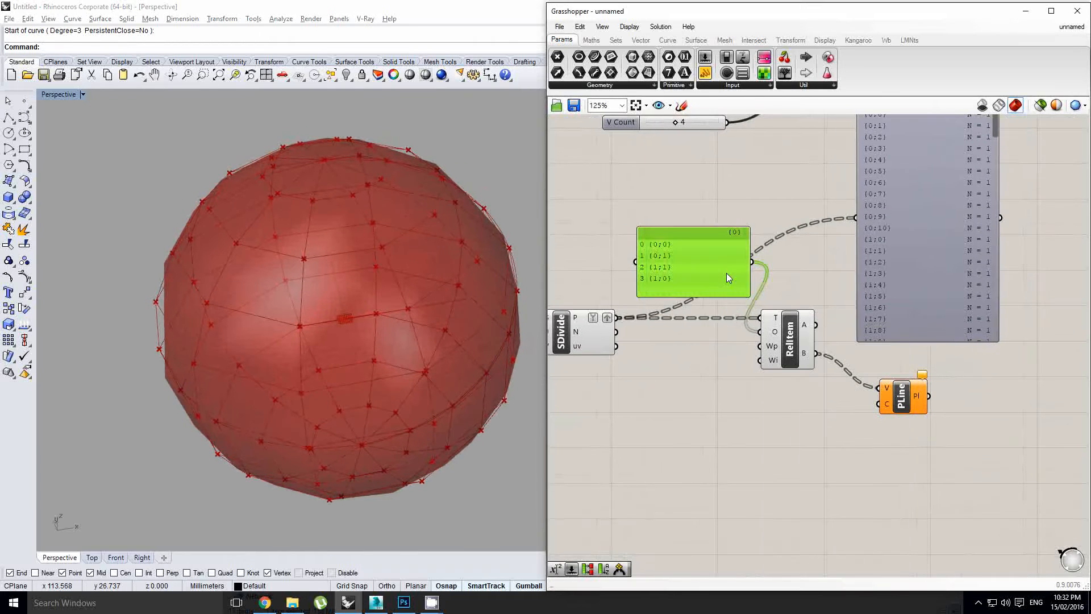
left_click_drag(727, 272, 693, 271)
scroll(731, 328, "up", 1)
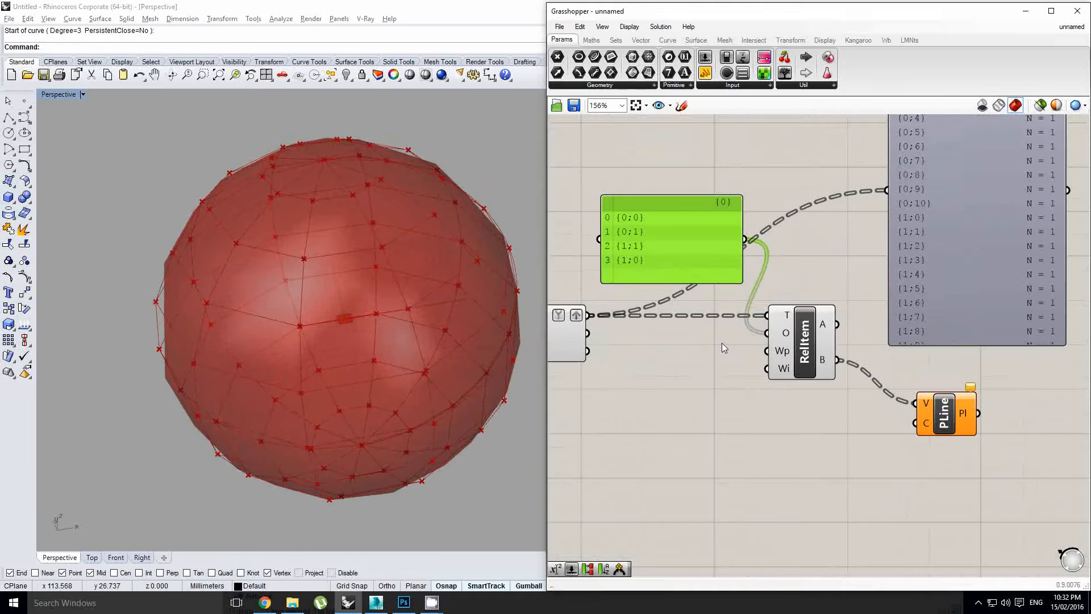
right_click_drag(653, 303, 663, 307)
right_click_drag(322, 291, 402, 298)
scroll(718, 291, "down", 2)
scroll(688, 308, "up", 1)
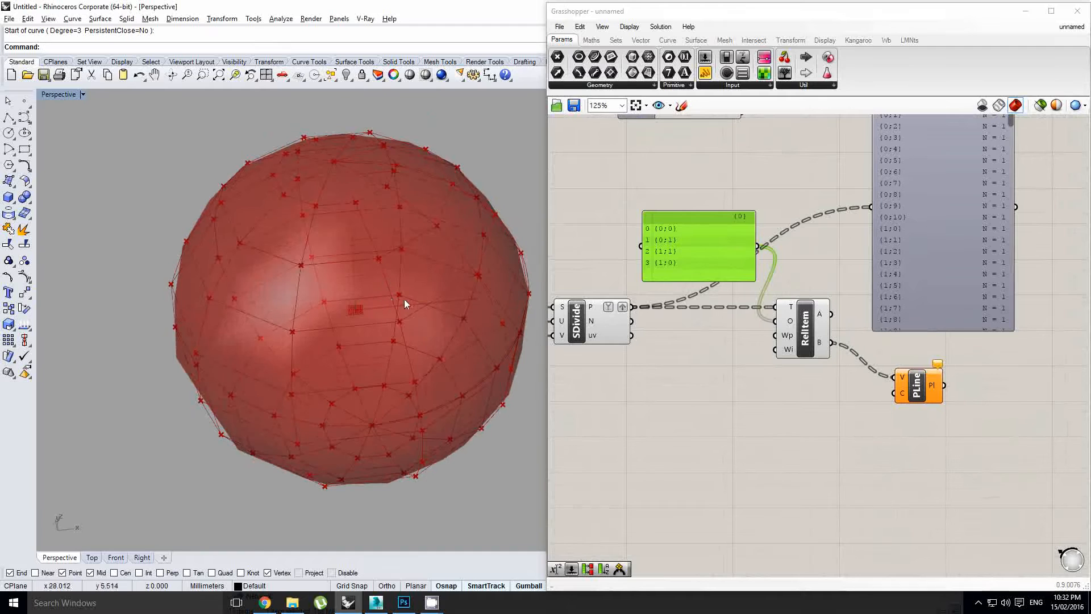
left_click_drag(699, 269, 689, 249)
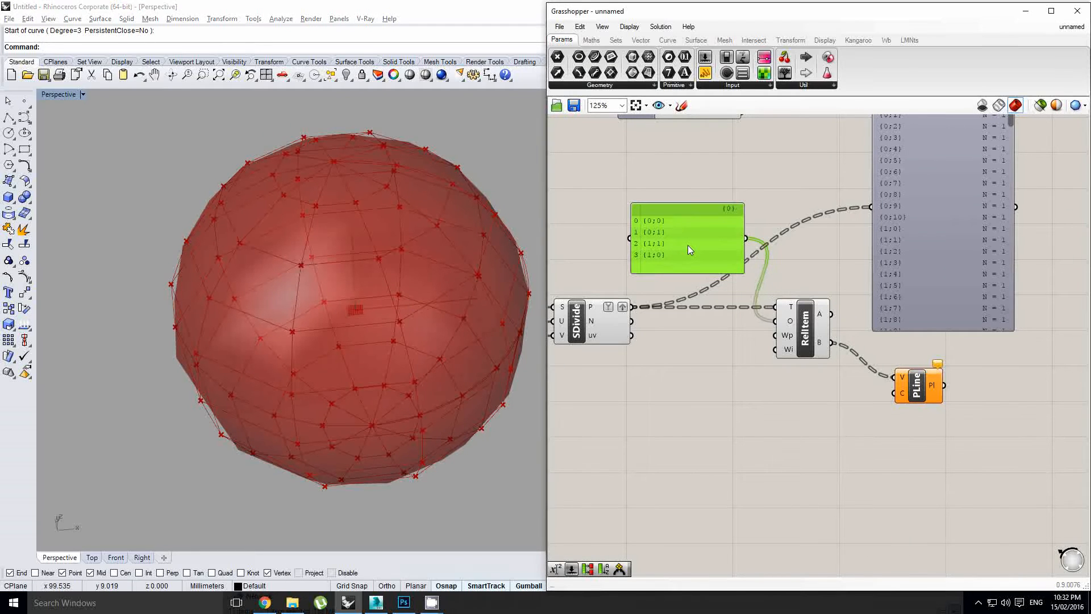
double_click(648, 363)
right_click_drag(401, 396, 400, 310, "shift")
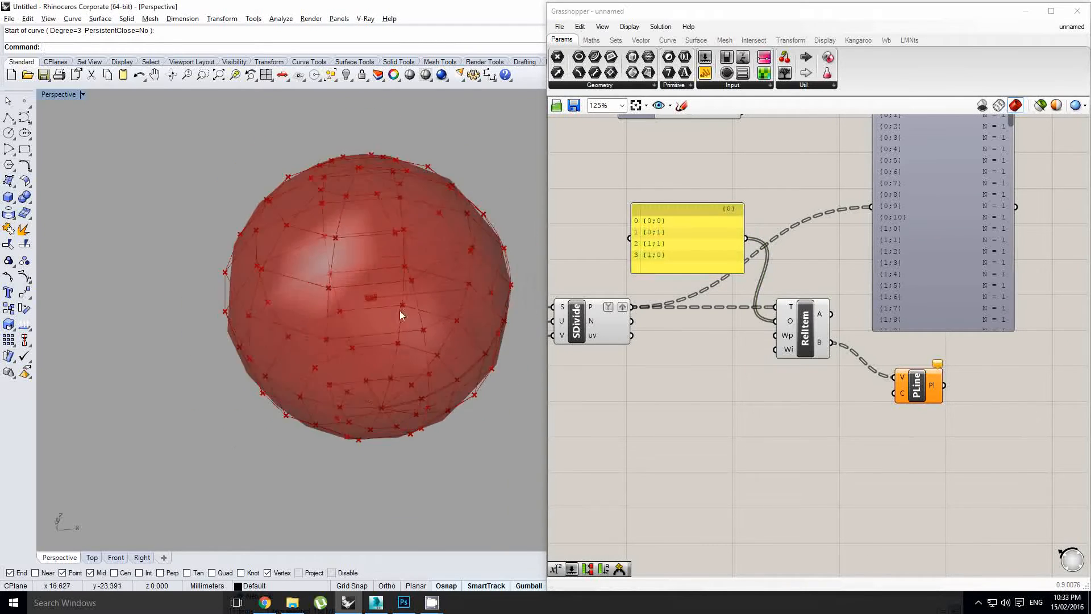
double_click(715, 408)
type("te")
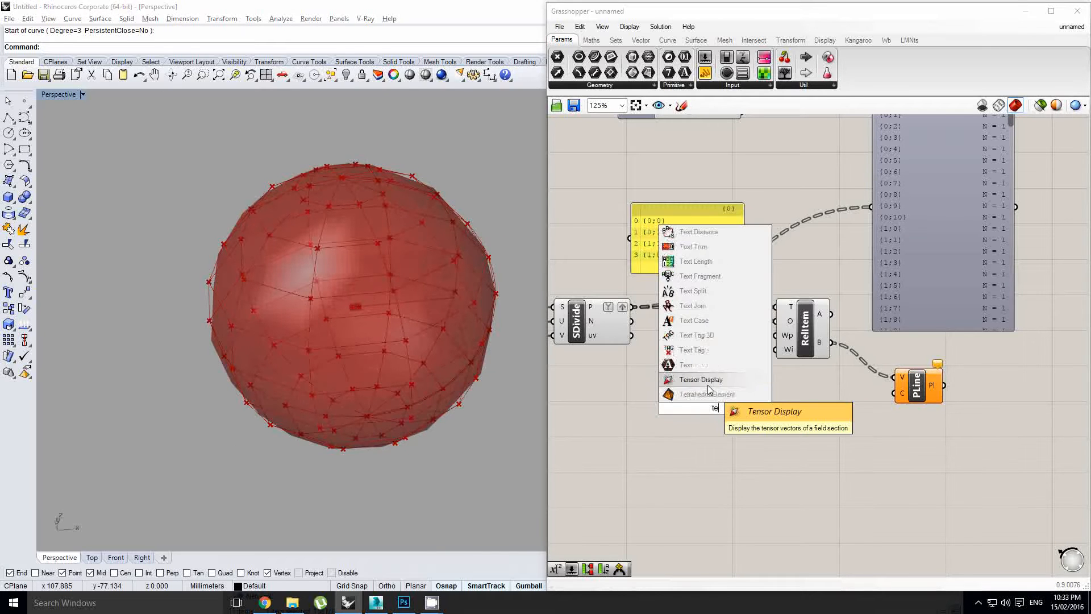
type("xt tag")
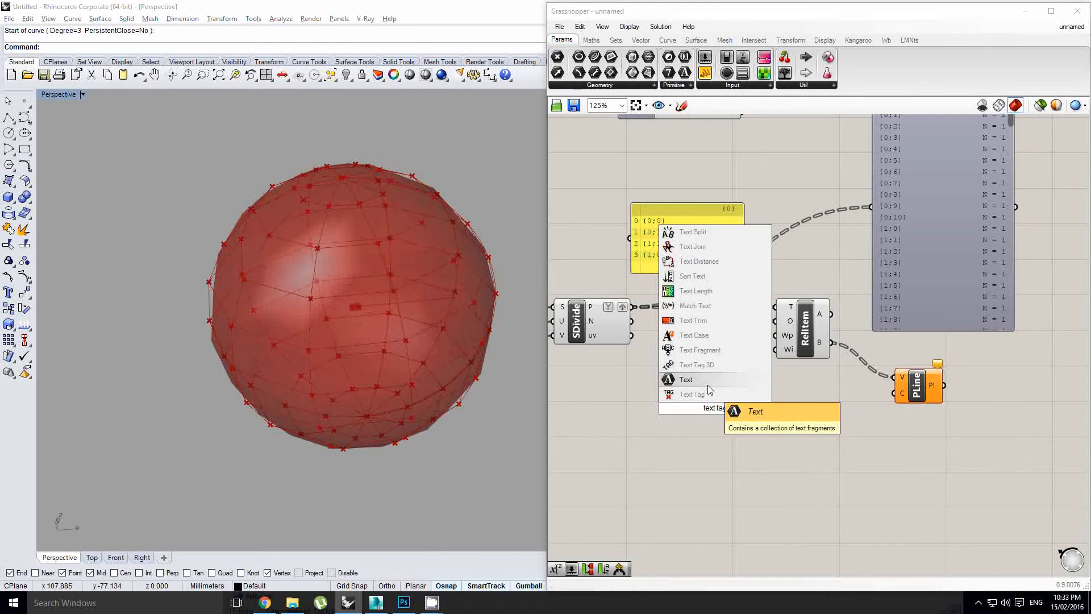
left_click(707, 394)
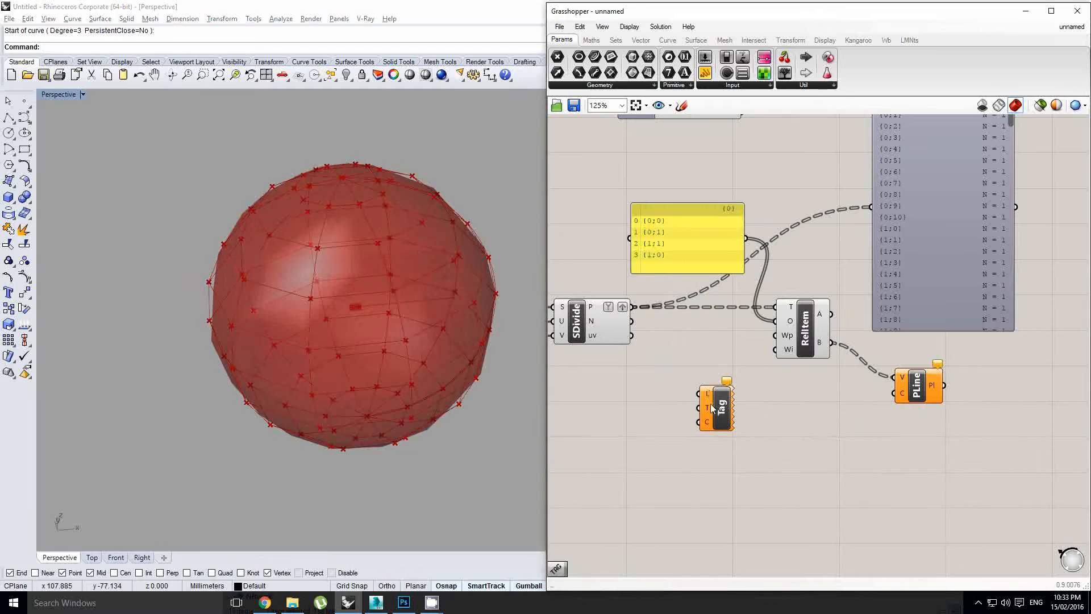
left_click_drag(720, 413, 752, 424)
Add a Text Tag 3D component and connect the divided sphere's points output to its location input
double_click(751, 424)
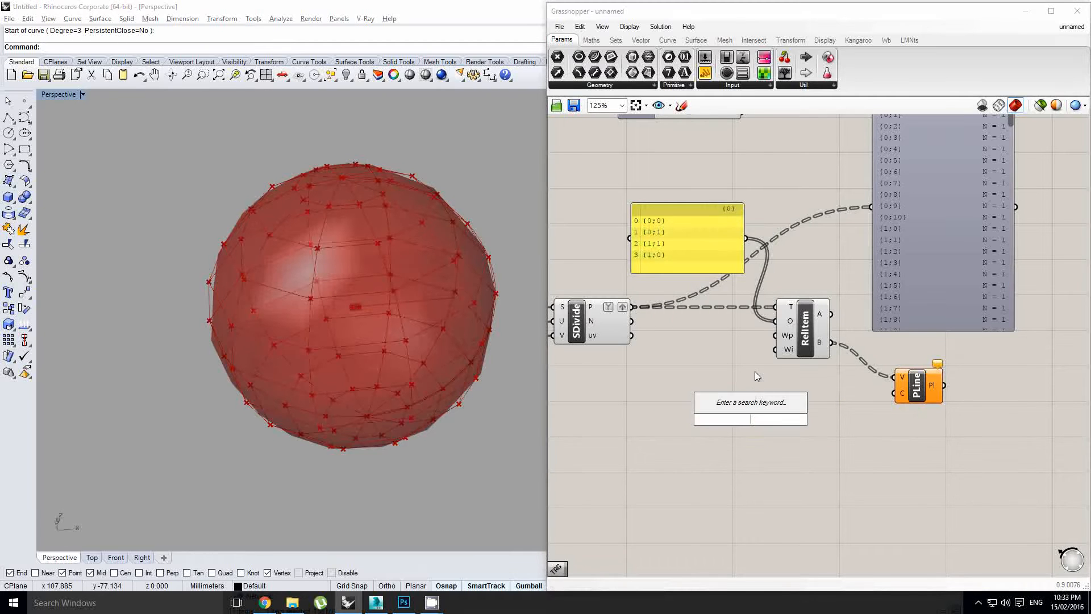
type("text tag")
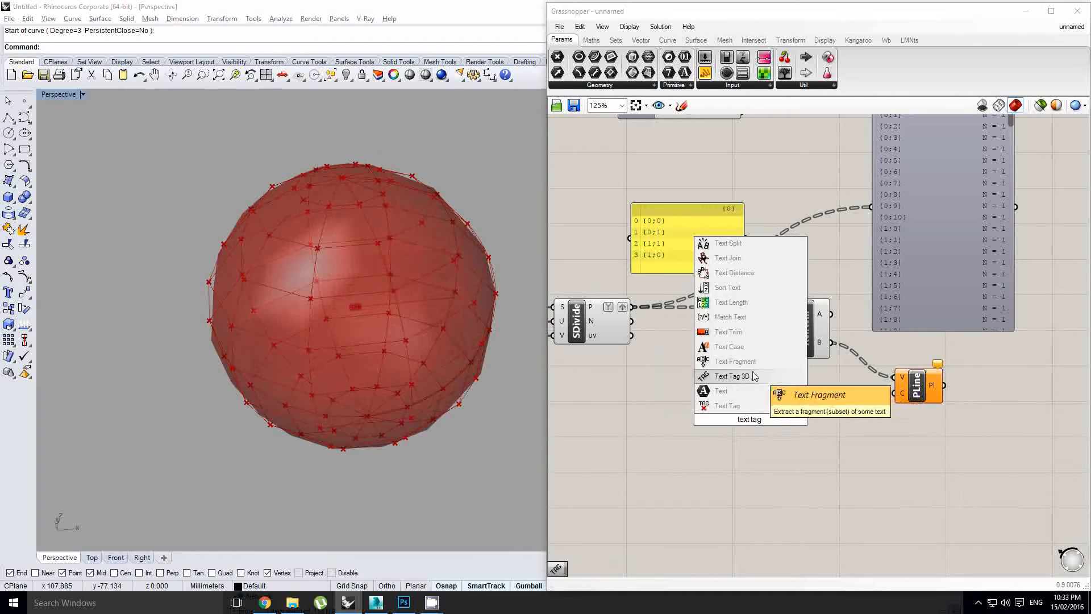
left_click(738, 376)
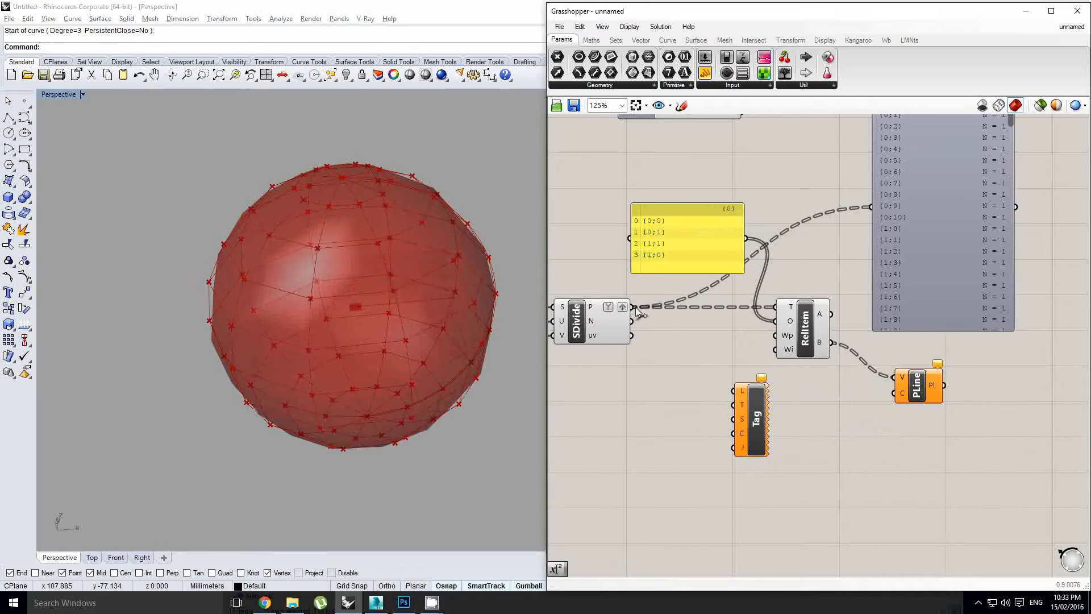
left_click_drag(633, 307, 753, 409)
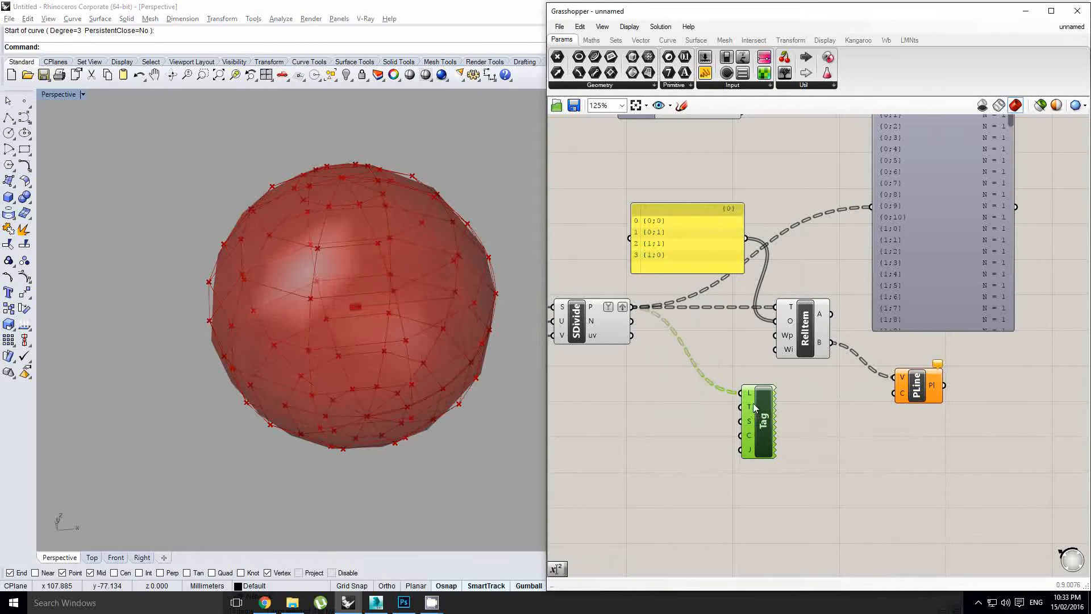
Add a Tree Statistics component and connect the divided sphere's points output to its tree input
double_click(650, 391)
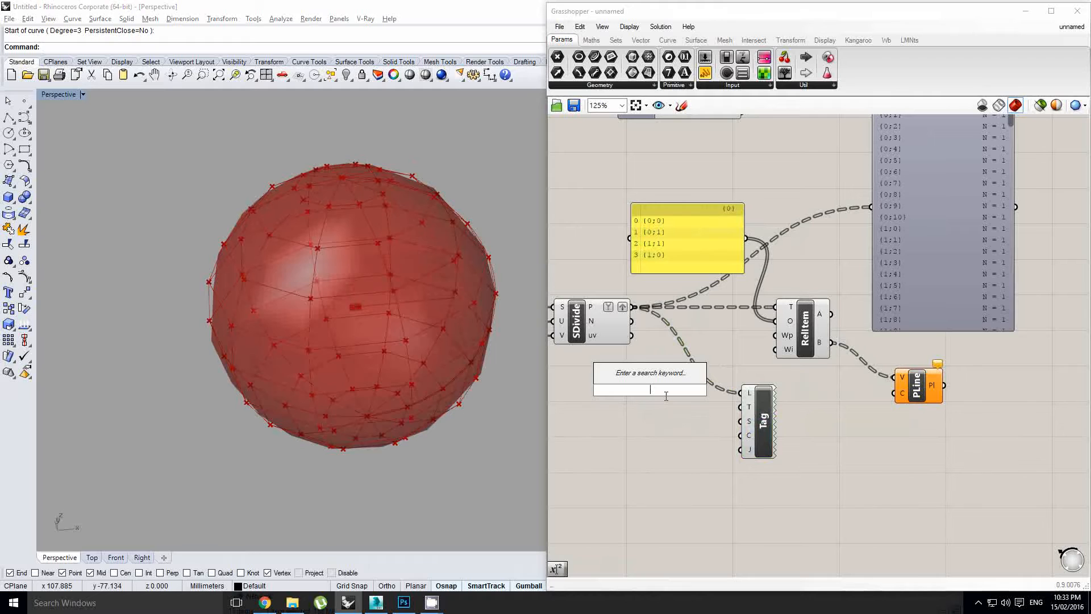
type("tree")
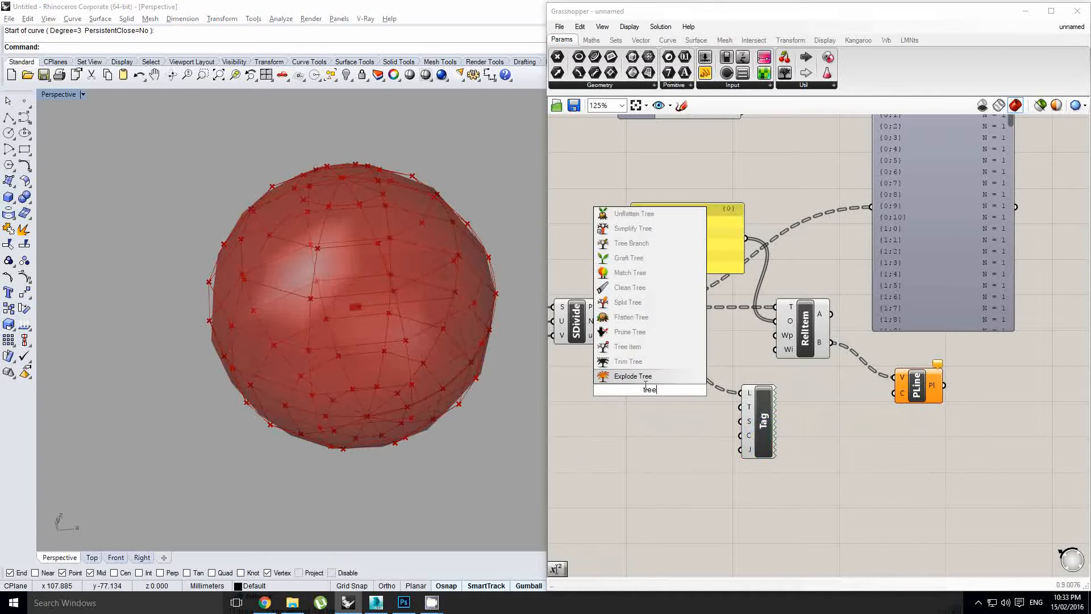
type(" st")
left_click(637, 374)
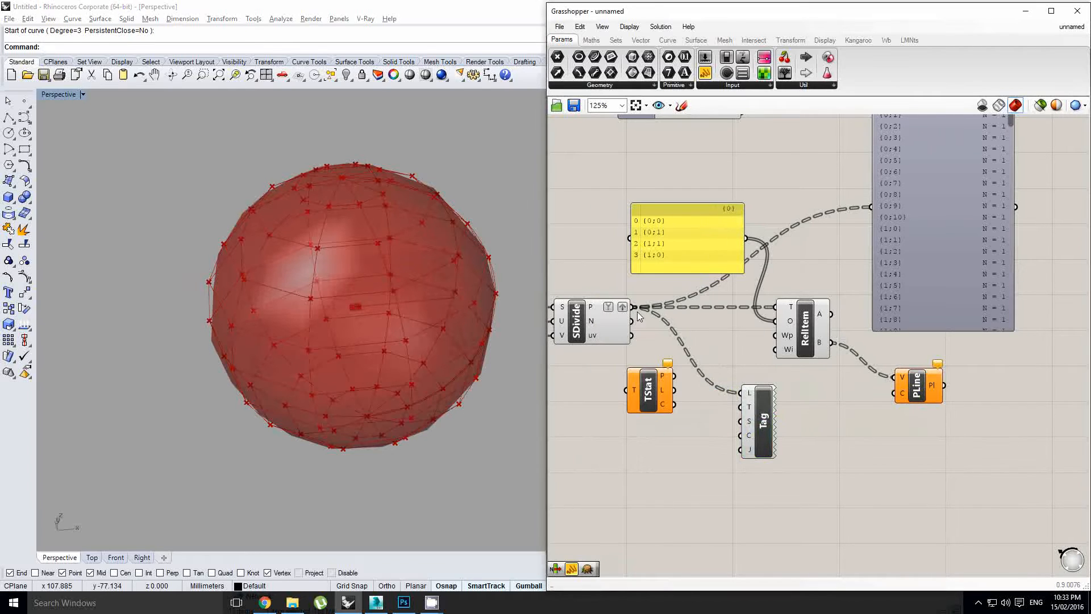
left_click_drag(633, 307, 644, 405)
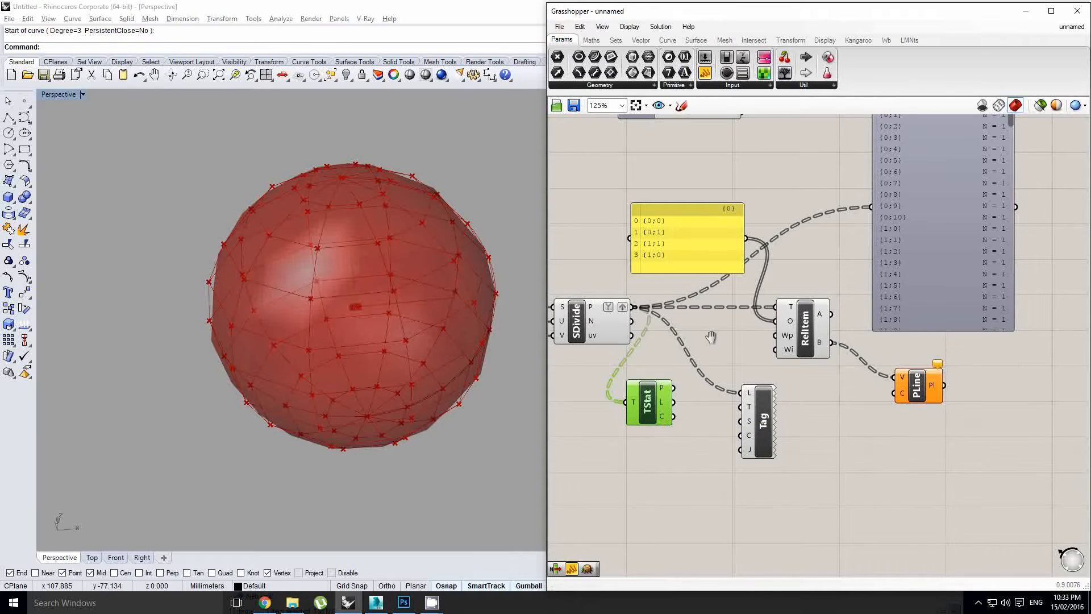
Add a panel below Tree Statistics and connect the paths output to it
right_click_drag(711, 337, 726, 275)
left_click(704, 71)
left_click(736, 443)
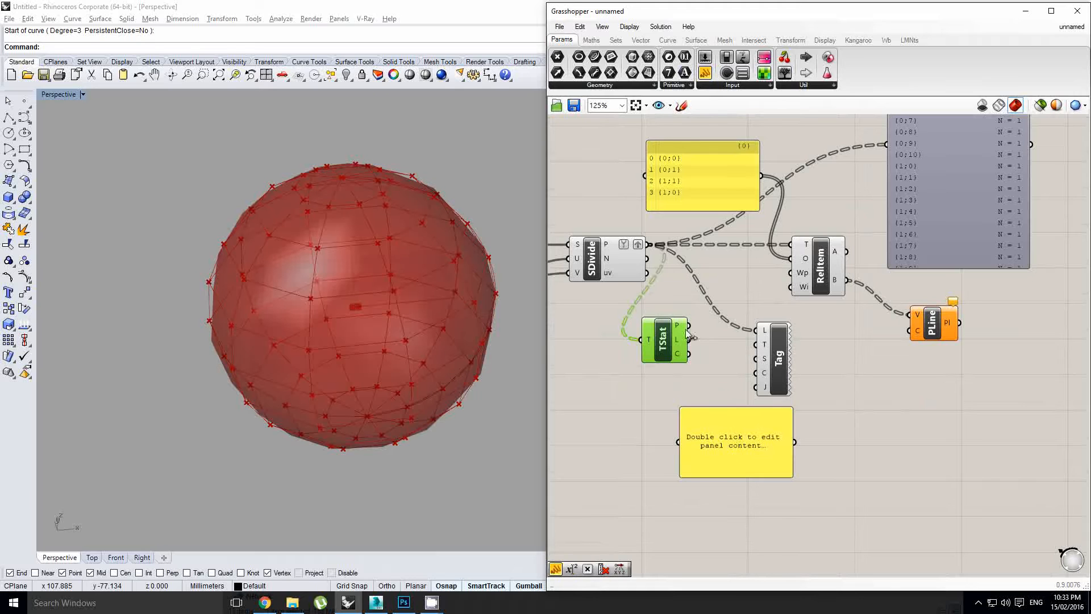
left_click_drag(689, 325, 678, 439)
left_click(710, 450)
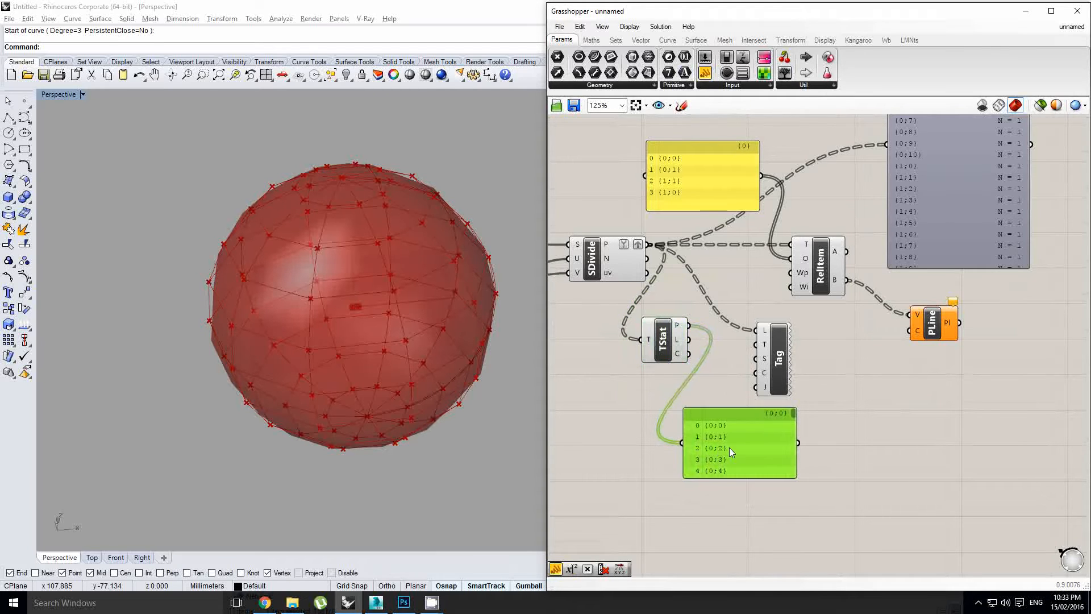
Graft Tree Statistics' paths output and connect it to the text input of Text Tag 3D
right_click(675, 327)
left_click(751, 305)
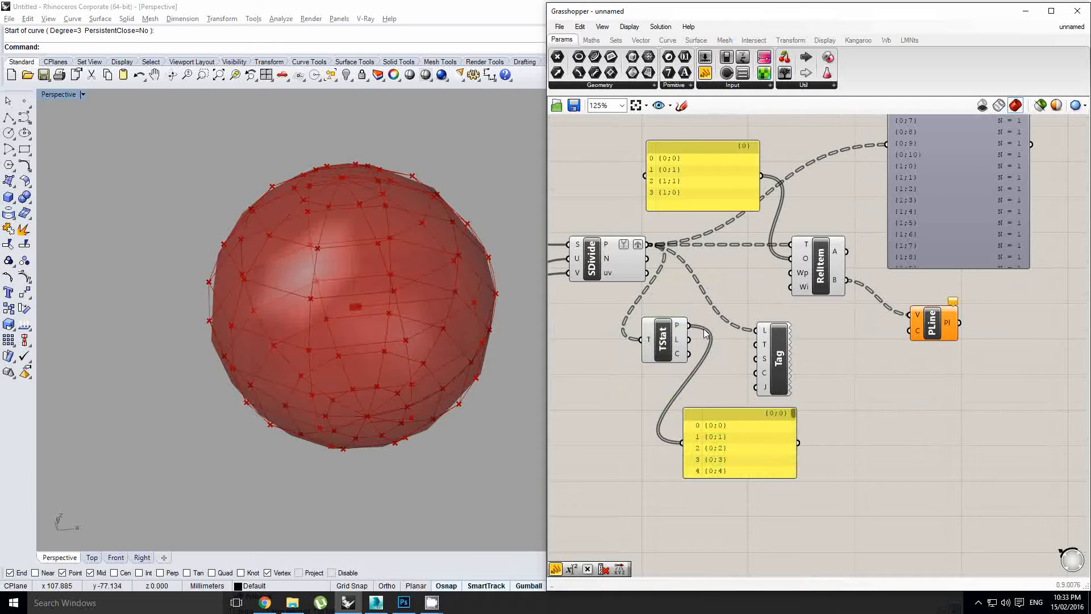
right_click(687, 325)
left_click(713, 382)
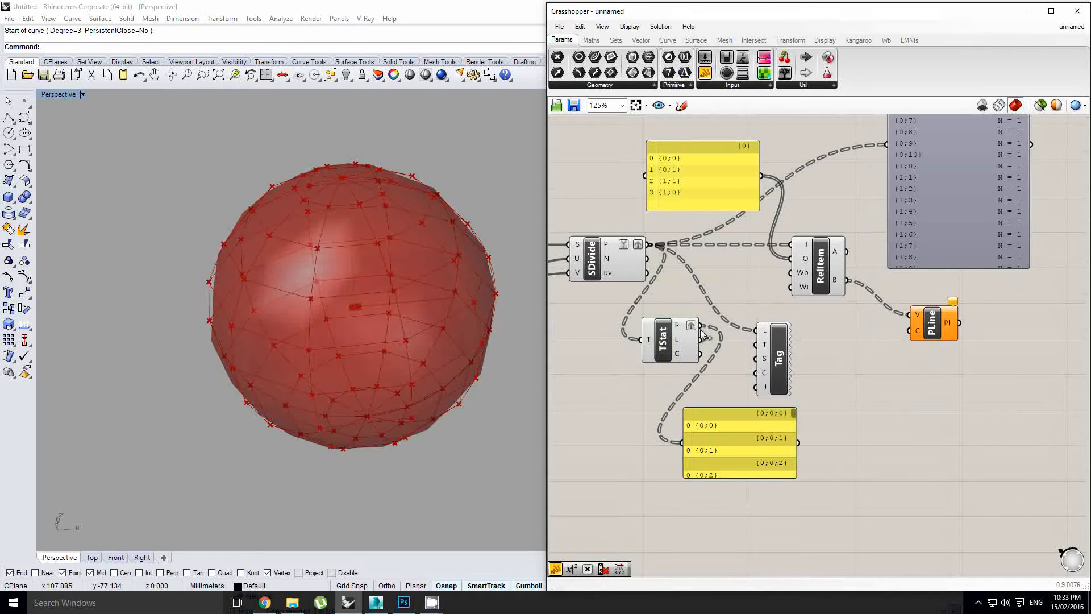
left_click_drag(704, 335, 756, 345)
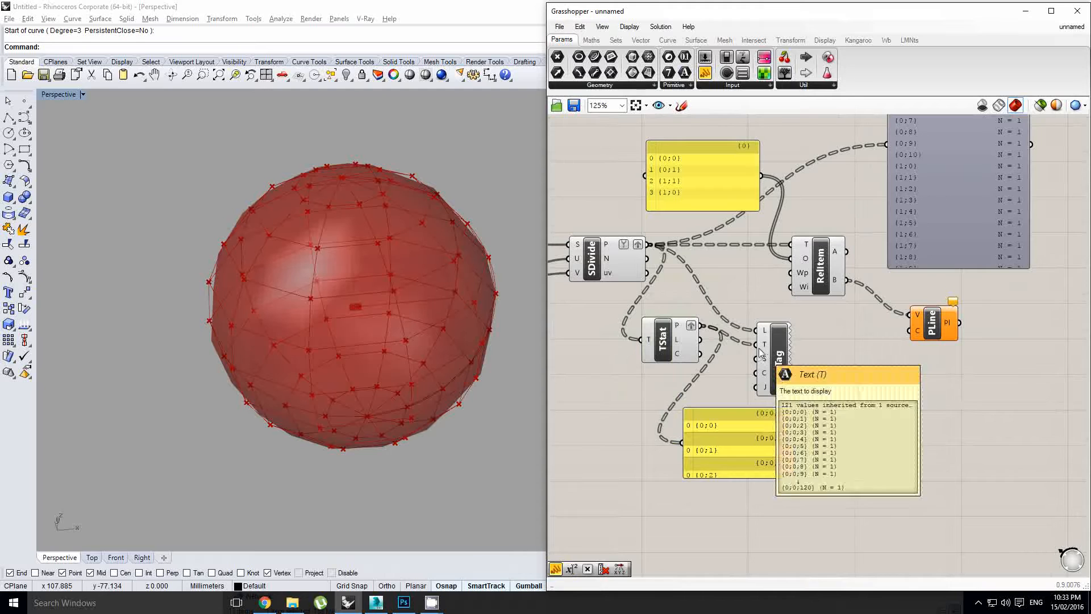
Add a number slider beside the text tag component and set its maximum to 10
right_click_drag(713, 352, 741, 344)
left_click(653, 353)
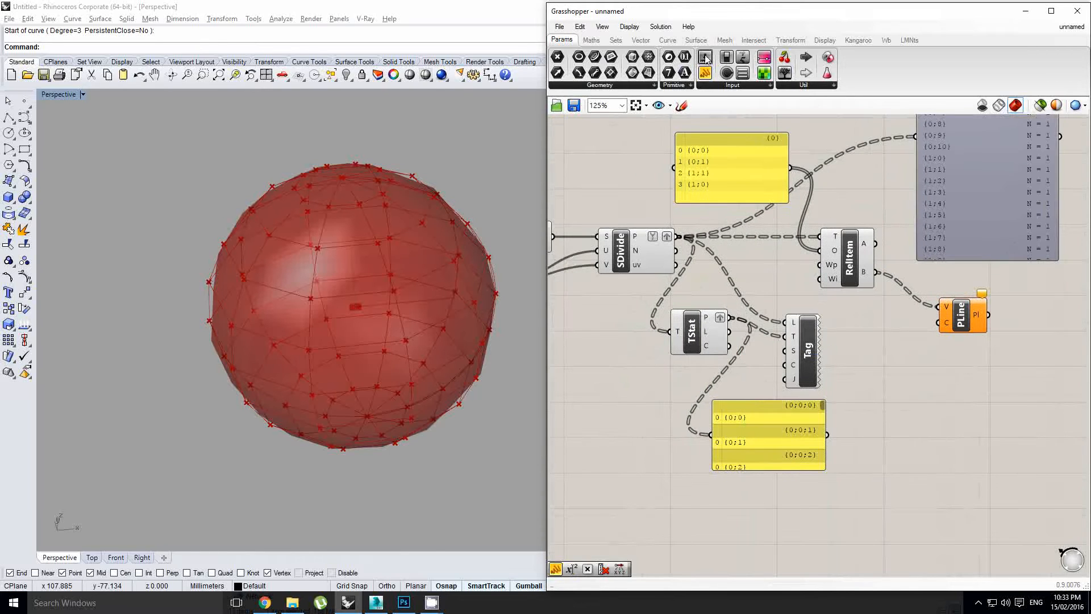
left_click_drag(705, 58, 670, 378)
double_click(631, 372)
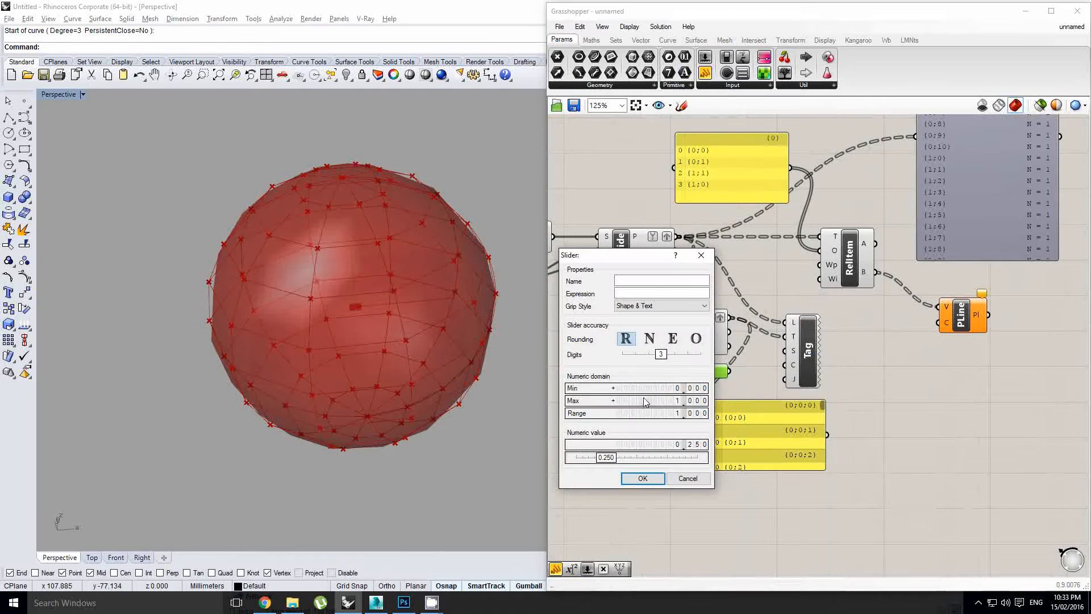
double_click(644, 400)
type("10")
left_click(653, 479)
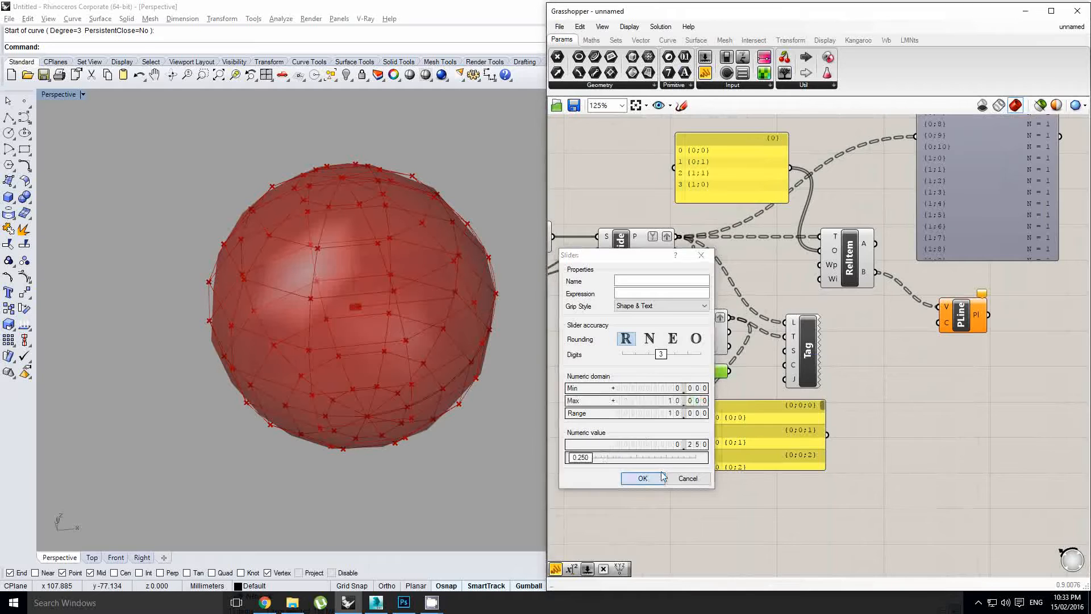
Connect the new slider to the size input of Text Tag 3D and set it to 6.508
scroll(725, 384, "up", 2)
left_click_drag(733, 362, 819, 332)
scroll(774, 354, "up", 1)
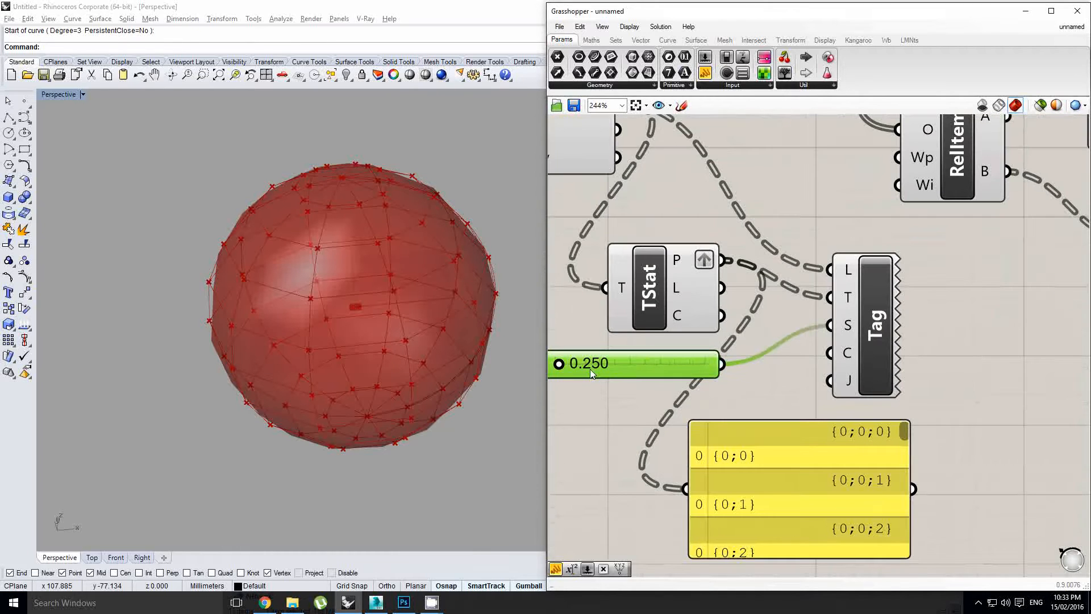
left_click_drag(558, 364, 652, 364)
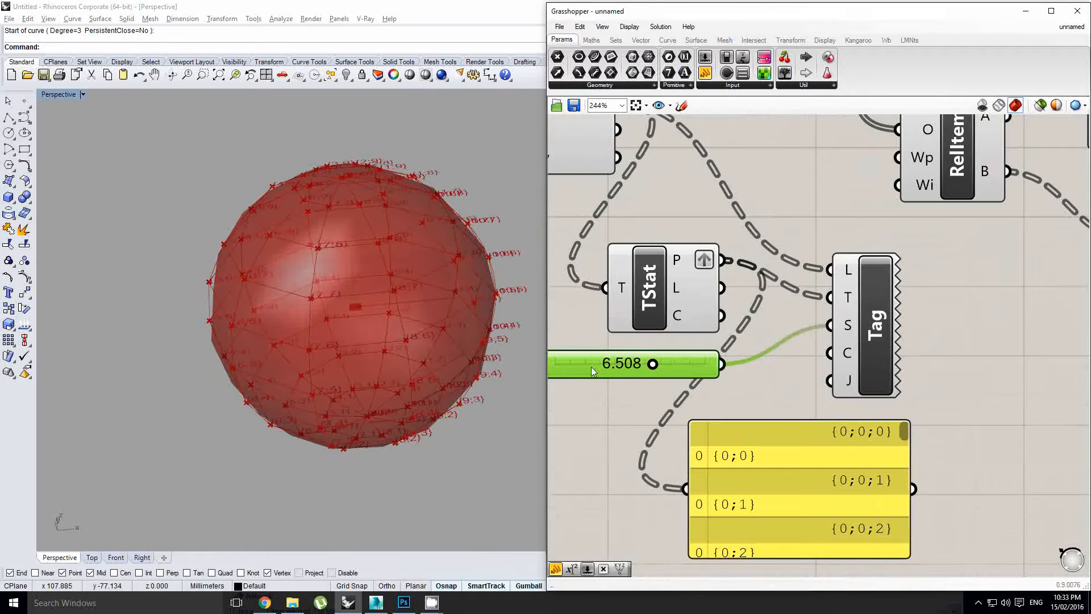
Turn off the preview of the surface division component
right_click_drag(704, 308, 771, 324)
scroll(772, 325, "down", 2)
right_click(772, 329)
left_click(745, 240)
right_click_drag(734, 261, 746, 298)
left_click(741, 261)
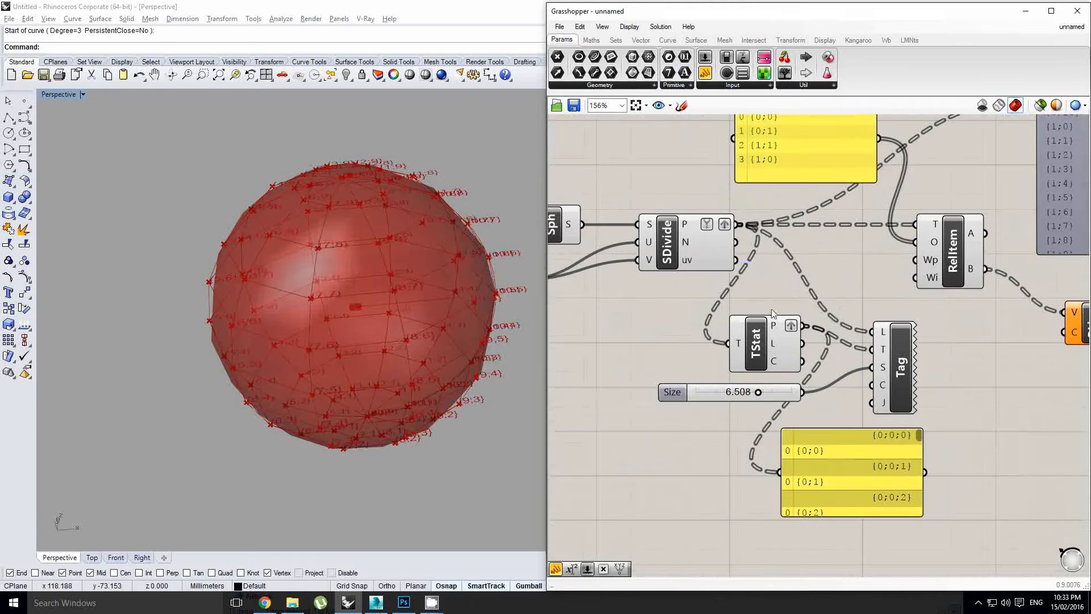
scroll(772, 313, "down", 2)
scroll(772, 313, "up", 1)
left_click_drag(816, 354, 689, 239)
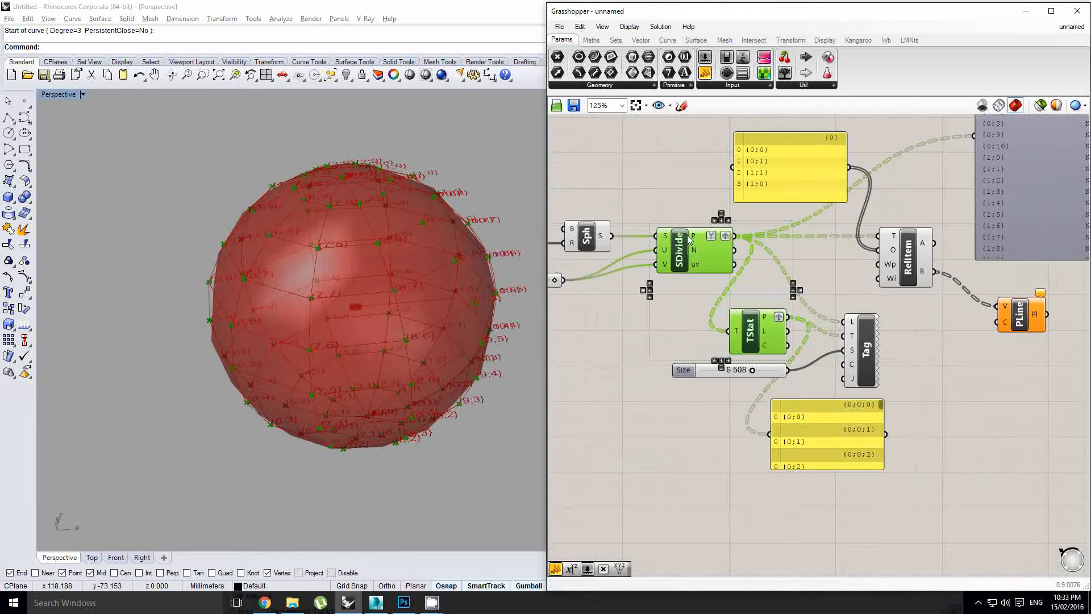
scroll(720, 239, "up", 1)
left_click(707, 248)
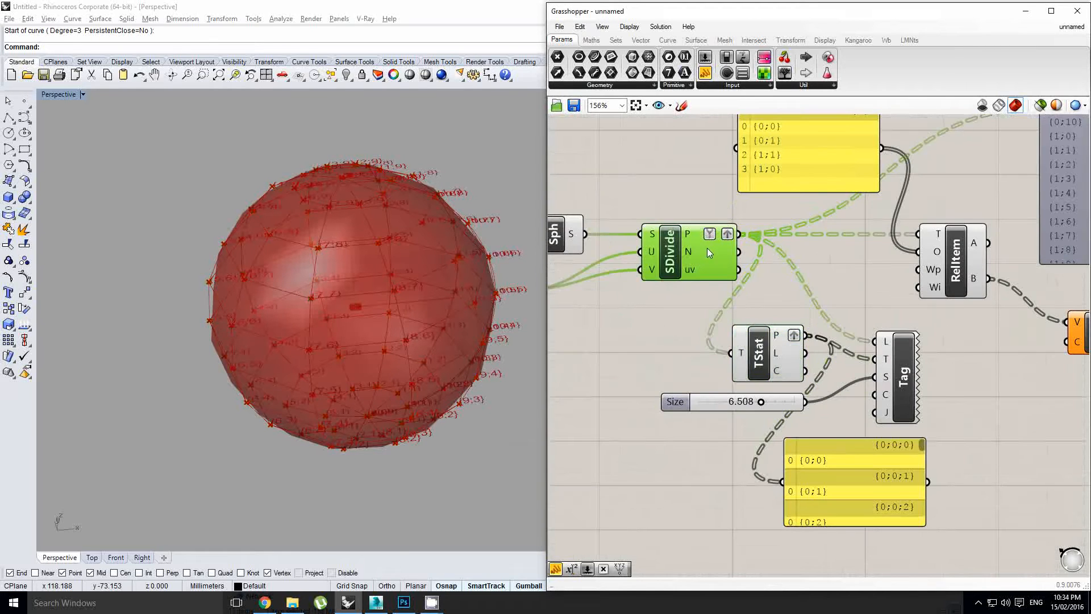
middle_click(707, 247)
left_click(736, 221)
right_click_drag(405, 241, 400, 261)
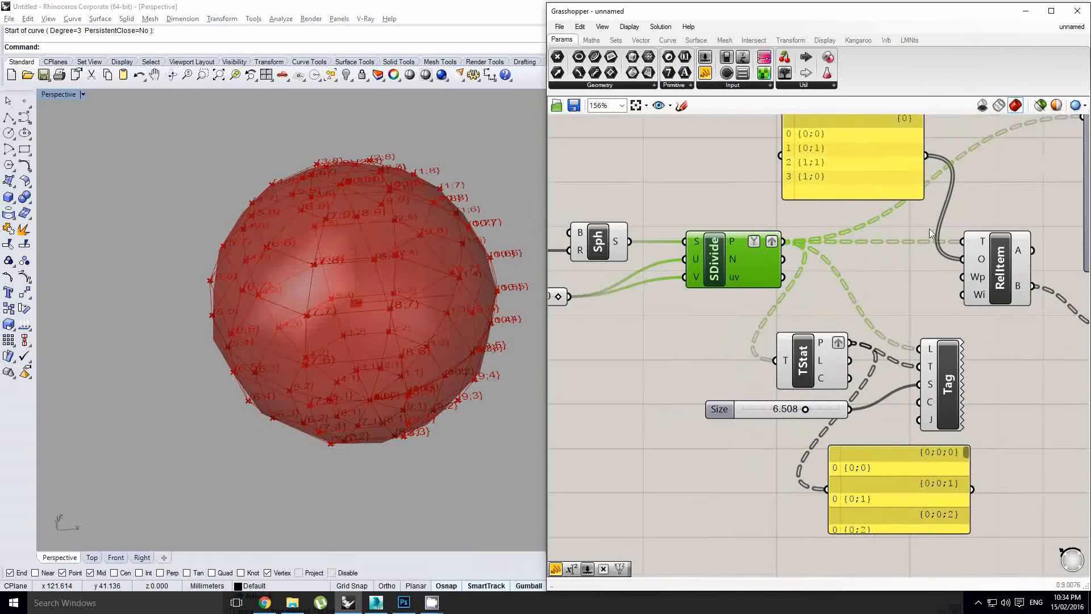
Turn off the preview of the Relative Item component
left_click(955, 255)
scroll(1000, 256, "down", 2)
middle_click(1009, 256)
left_click(1045, 221)
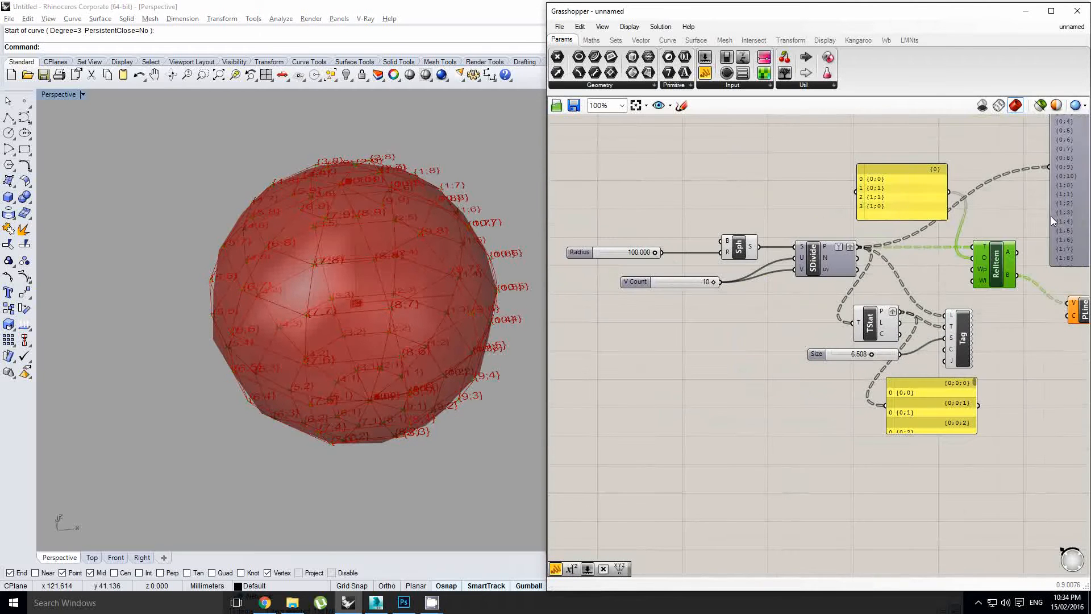
Reduce the text tag size to 3.012 so the path labels on the sphere are easier to read
scroll(375, 267, "up", 5)
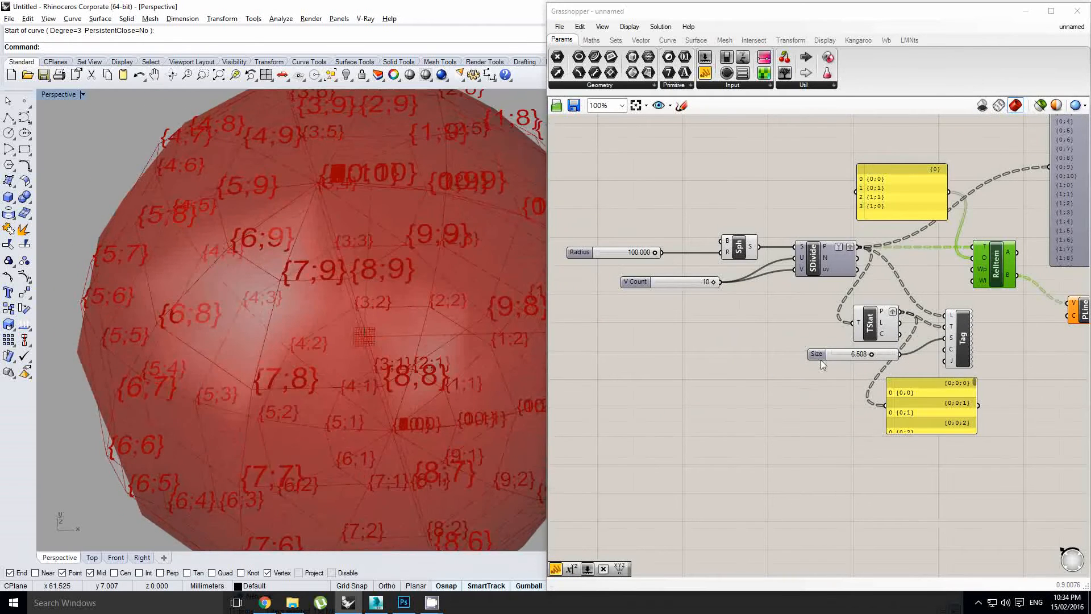
scroll(881, 349, "up", 3)
left_click_drag(868, 355, 827, 360)
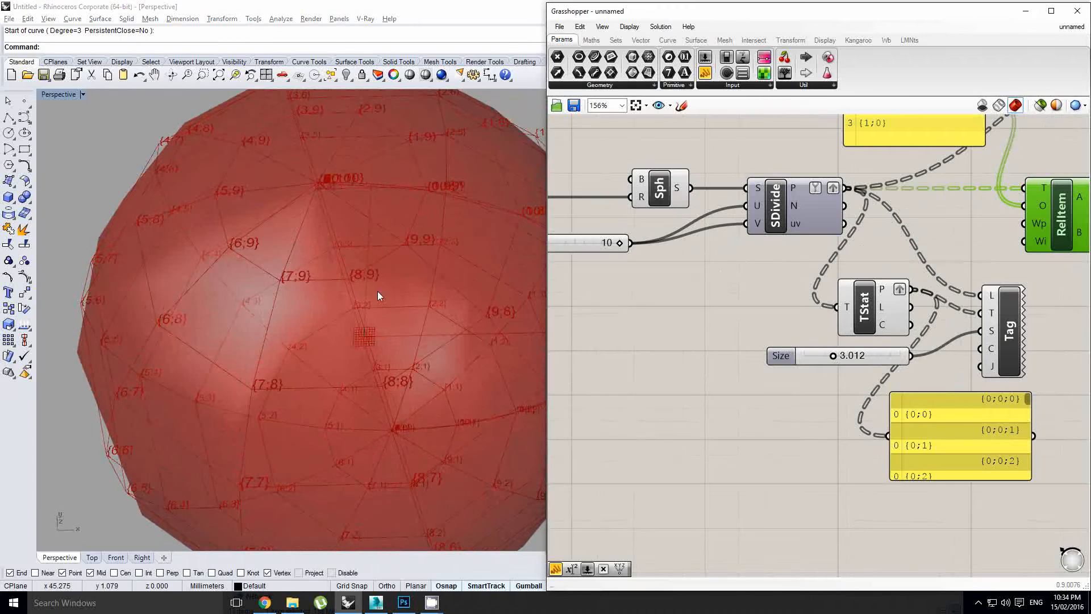
Examine the path labels at neighbouring points on the sphere and the polylines that link them
right_click_drag(377, 291, 407, 333)
scroll(325, 293, "up", 3)
scroll(355, 273, "down", 4)
scroll(386, 332, "up", 2)
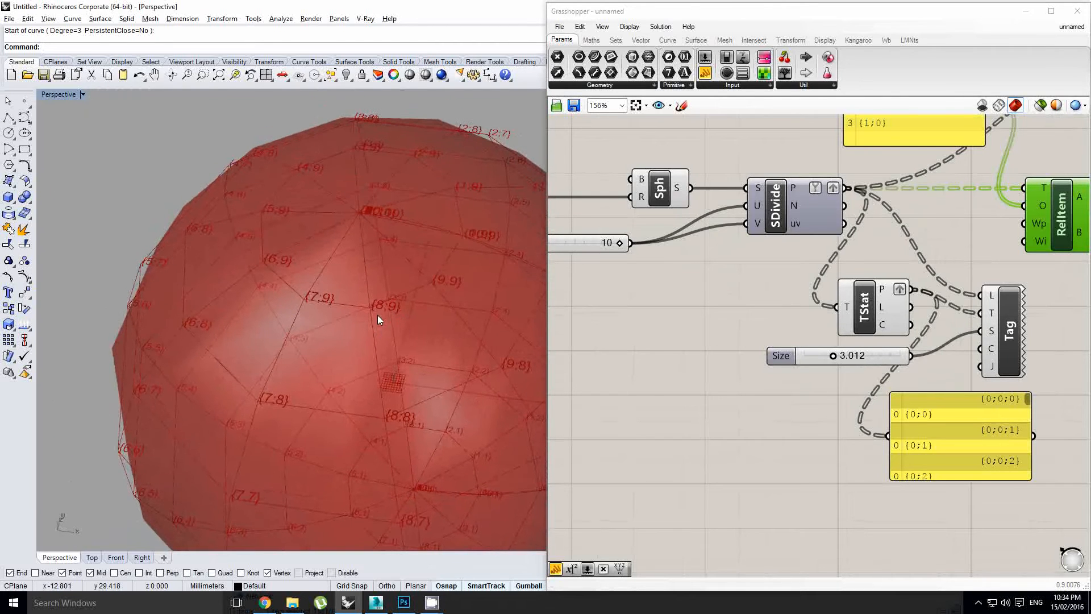
right_click_drag(380, 311, 367, 309)
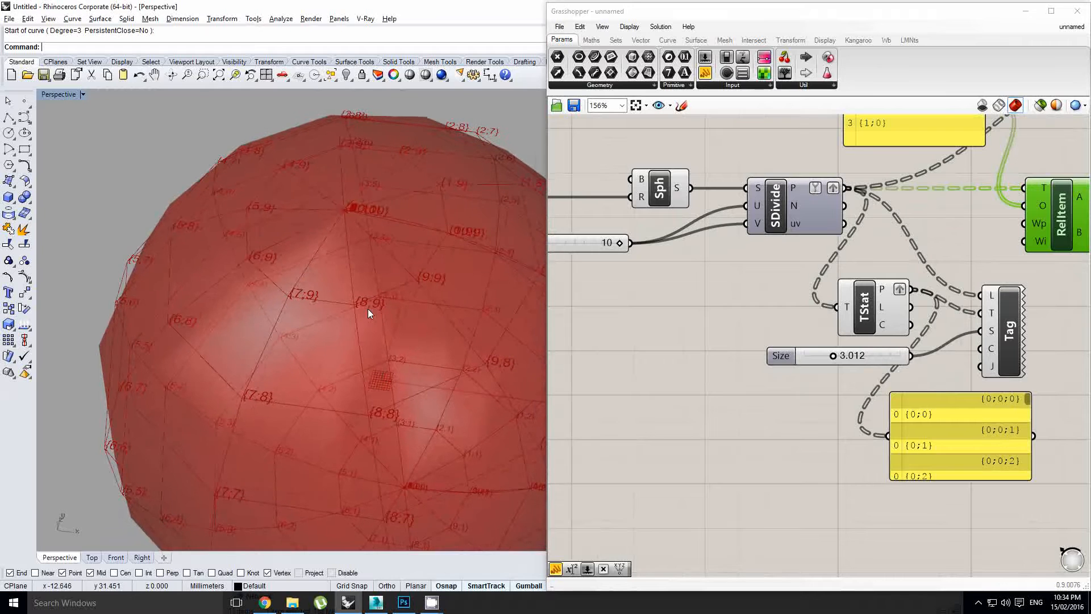
scroll(366, 310, "up", 2)
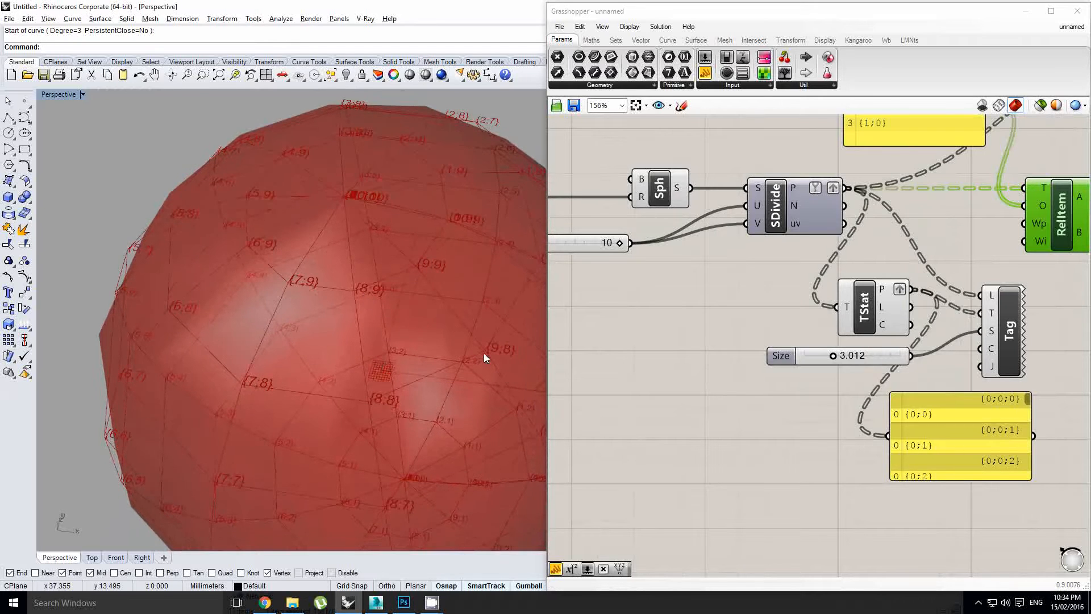
right_click_drag(485, 358, 472, 291)
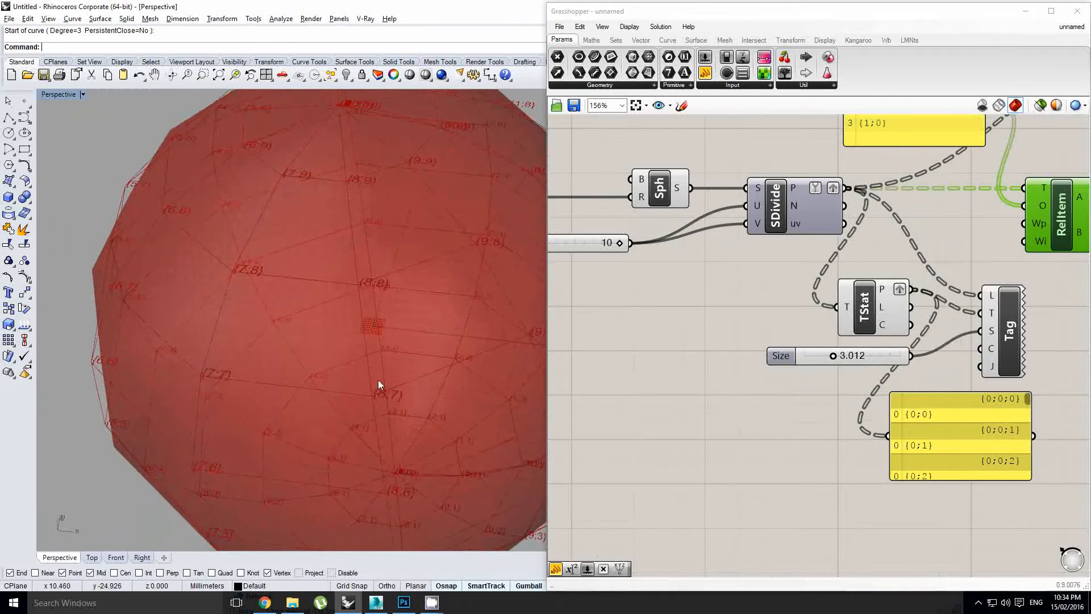
right_click_drag(247, 274, 253, 290)
Duplicate the Relative Item offsets panel into the empty area below the text tag size slider
right_click_drag(767, 303, 684, 348)
right_click_drag(790, 273, 773, 320)
left_click(821, 254)
scroll(818, 213, "down", 2)
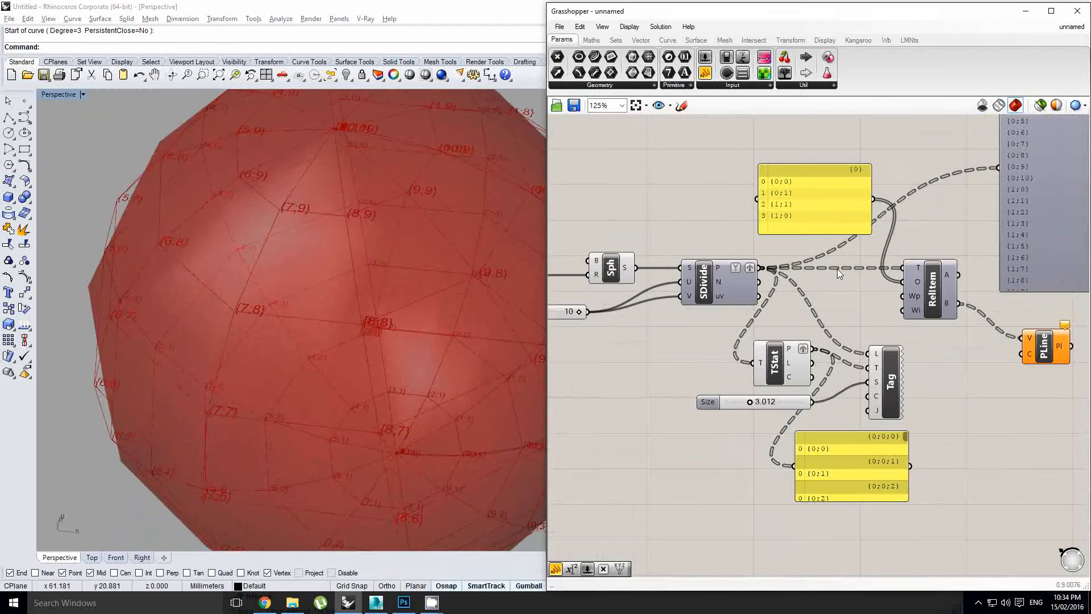
left_click_drag(821, 207, 676, 476)
Replace the duplicated panel's contents with the offsets {0;0}, {1;-1}, {0;-2} and {-1;-1}, each on its own line
double_click(676, 476)
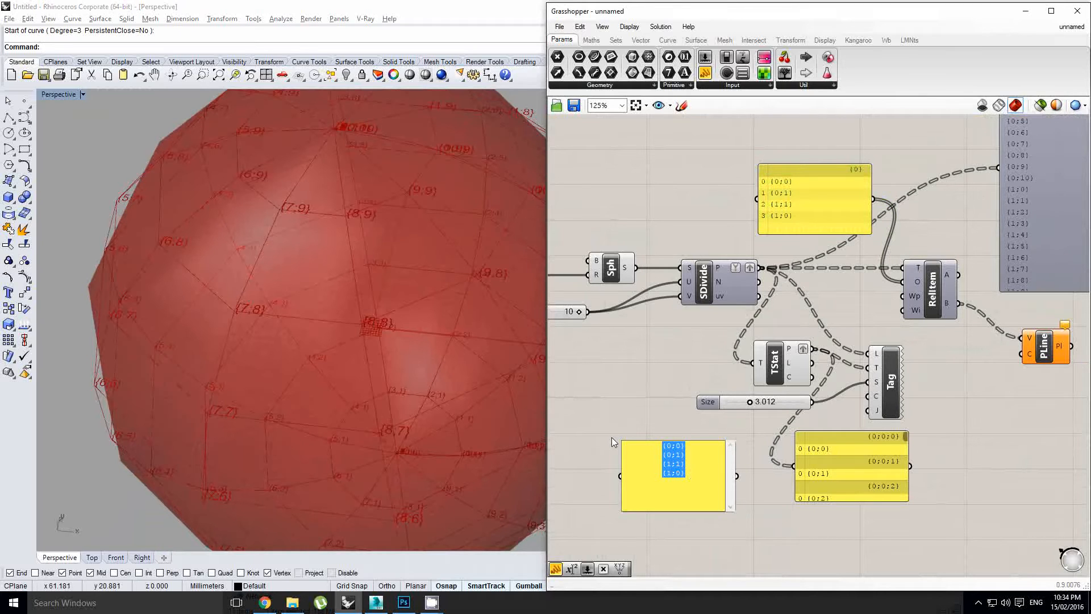
type("{")
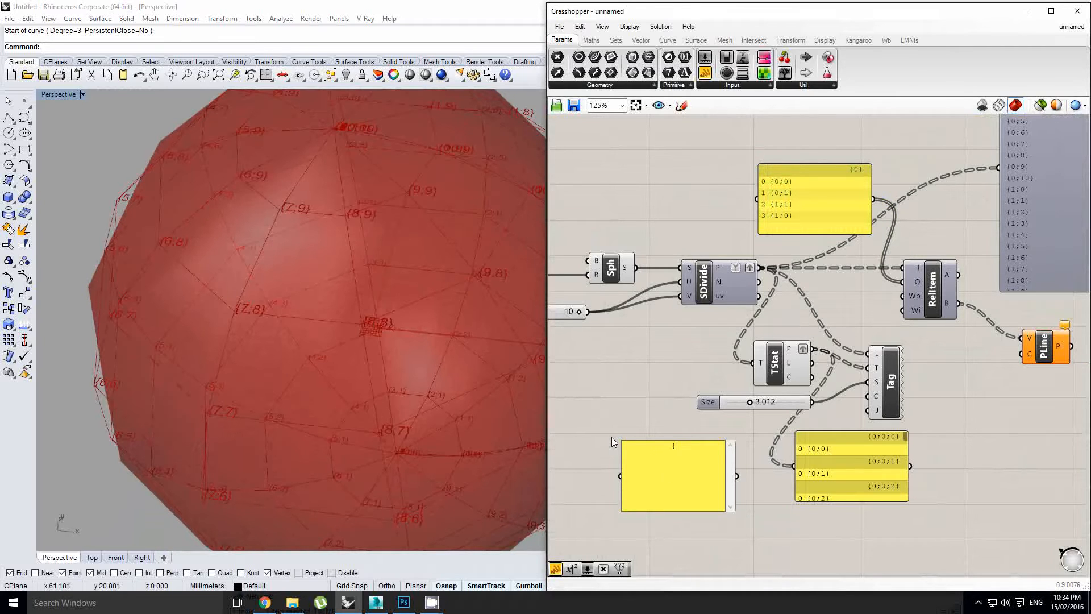
type("0;0")
type("}")
type("-1")
type("}")
type("-2")
type("}")
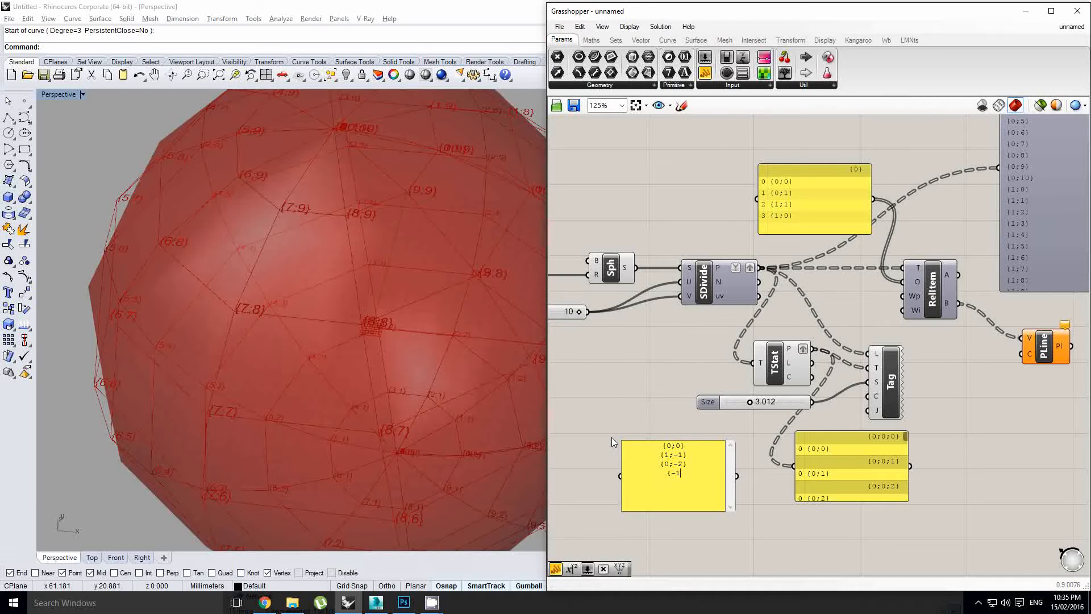
type(";-1}")
left_click(613, 441)
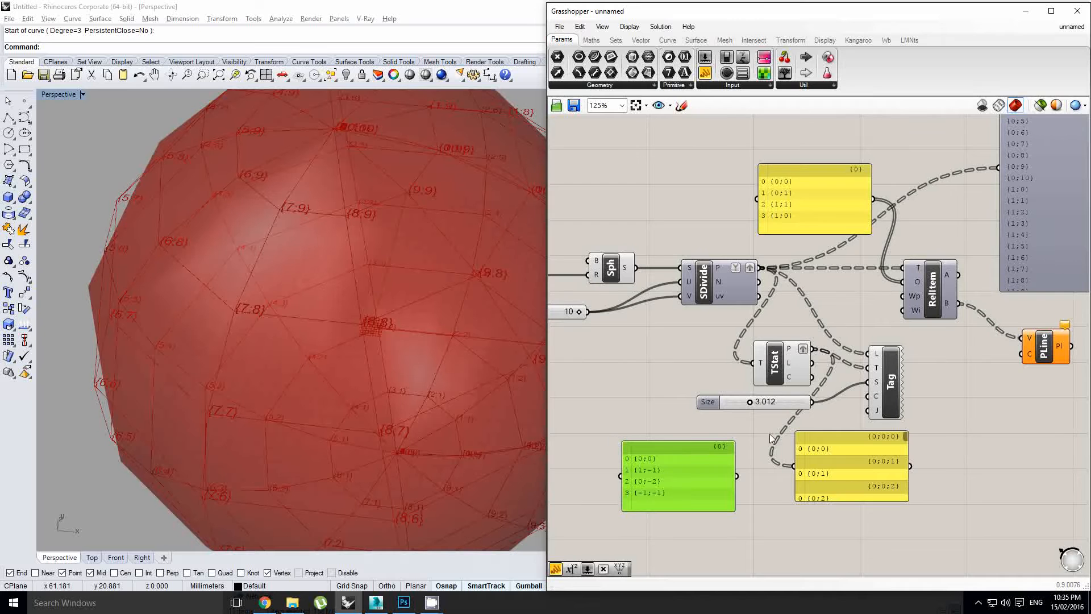
Connect the new offsets panel to the O input of Relative Item in place of the original panel
left_click_drag(738, 477, 903, 282)
right_click_drag(242, 432, 358, 250)
scroll(345, 213, "down", 6)
scroll(346, 214, "up", 6)
Read the polyline component's warnings and examine the diamond-shaped polylines around the sphere
right_click_drag(951, 382, 843, 391)
scroll(843, 391, "up", 3)
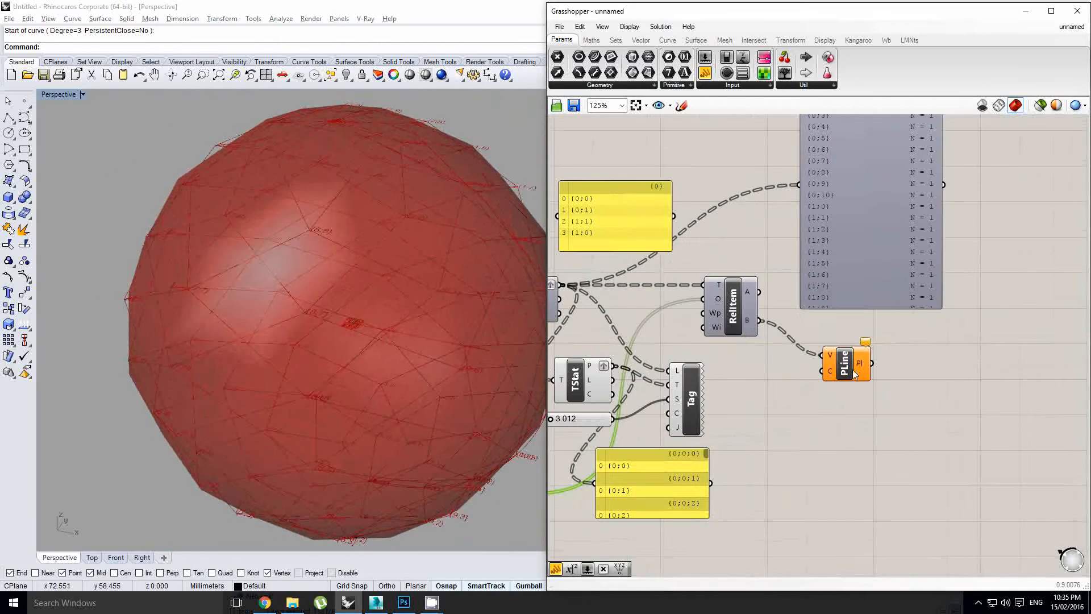
left_click(909, 369)
scroll(916, 373, "up", 2)
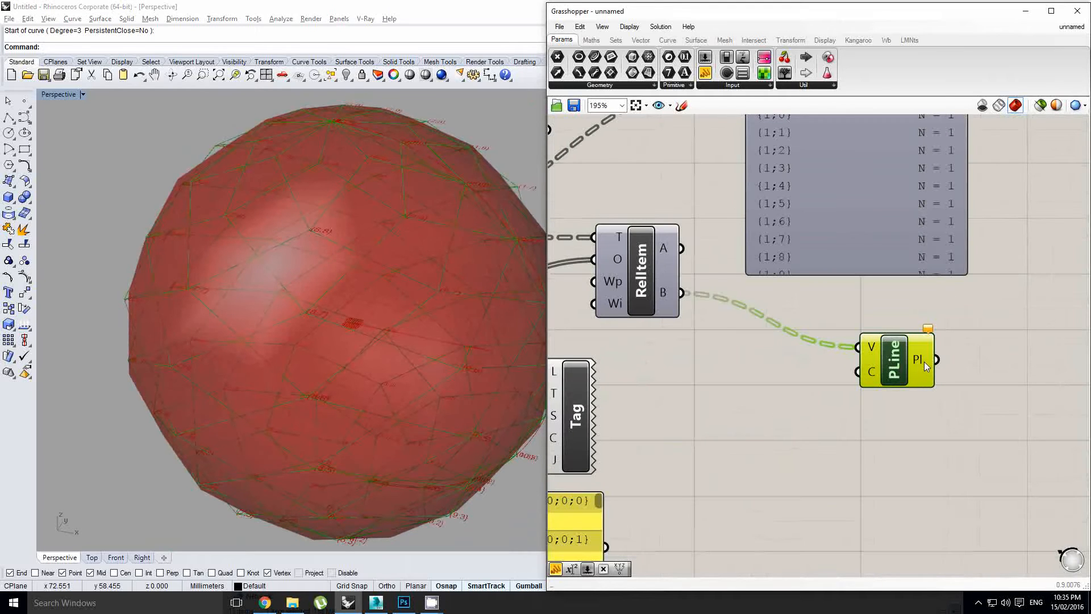
mouse_move(933, 330)
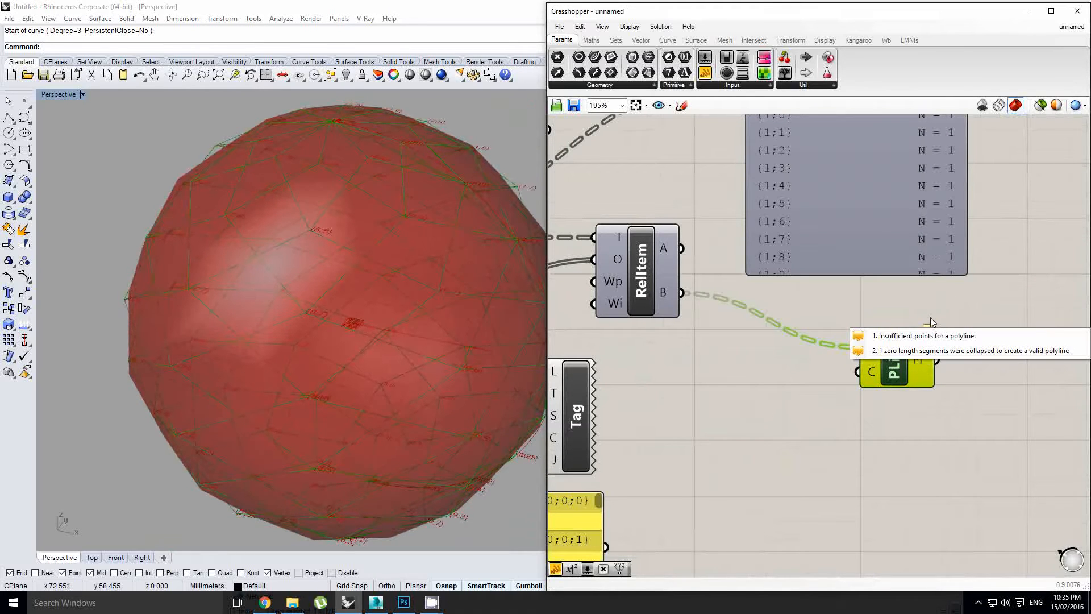
left_click(961, 395)
scroll(957, 397, "down", 3)
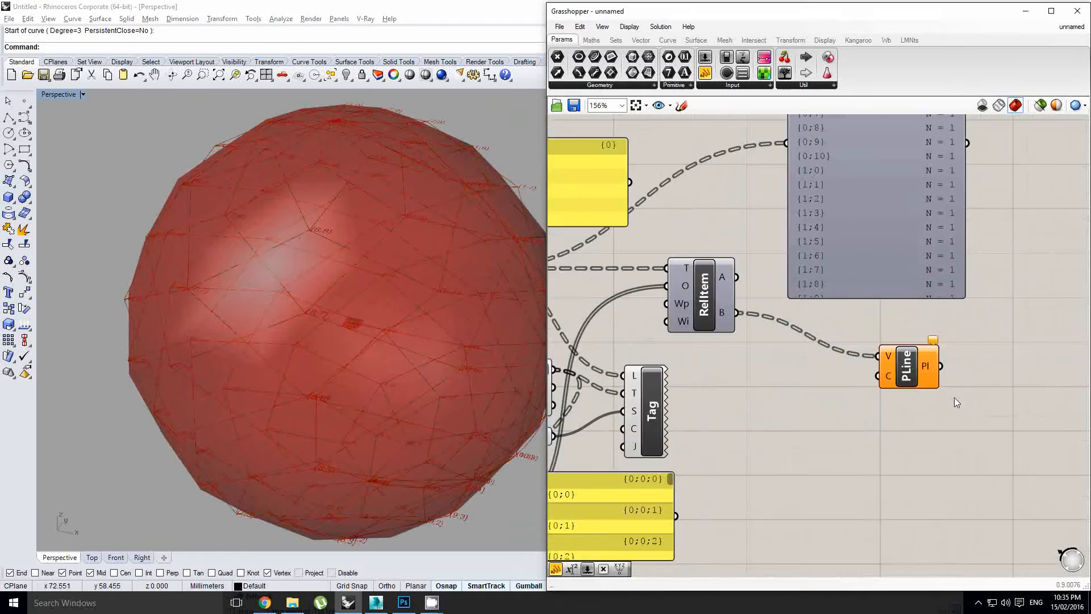
scroll(885, 392, "up", 1)
right_click_drag(820, 369, 821, 393)
right_click_drag(426, 310, 360, 238)
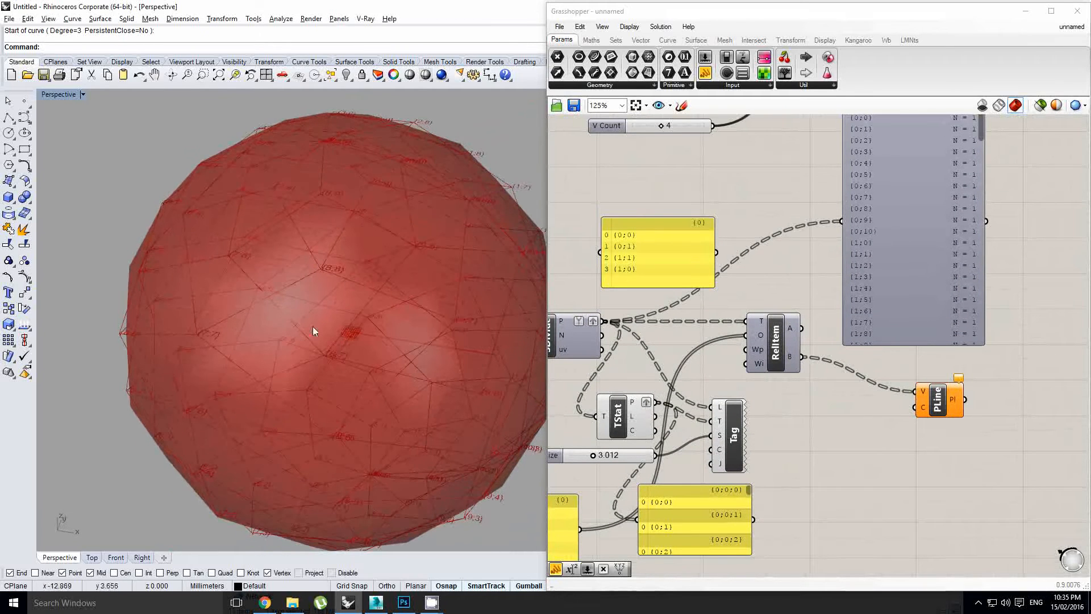
right_click_drag(313, 326, 330, 269)
scroll(333, 273, "down", 4)
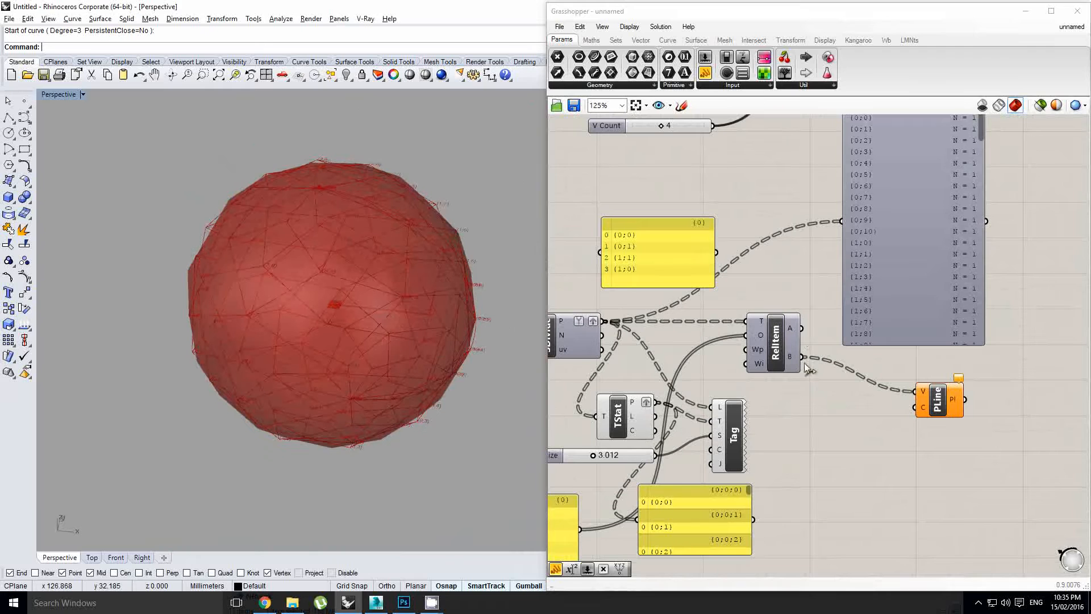
Connect Relative Item's B output to the Param Viewer, replacing its current source
left_click_drag(801, 357, 843, 221)
right_click_drag(917, 238, 878, 267)
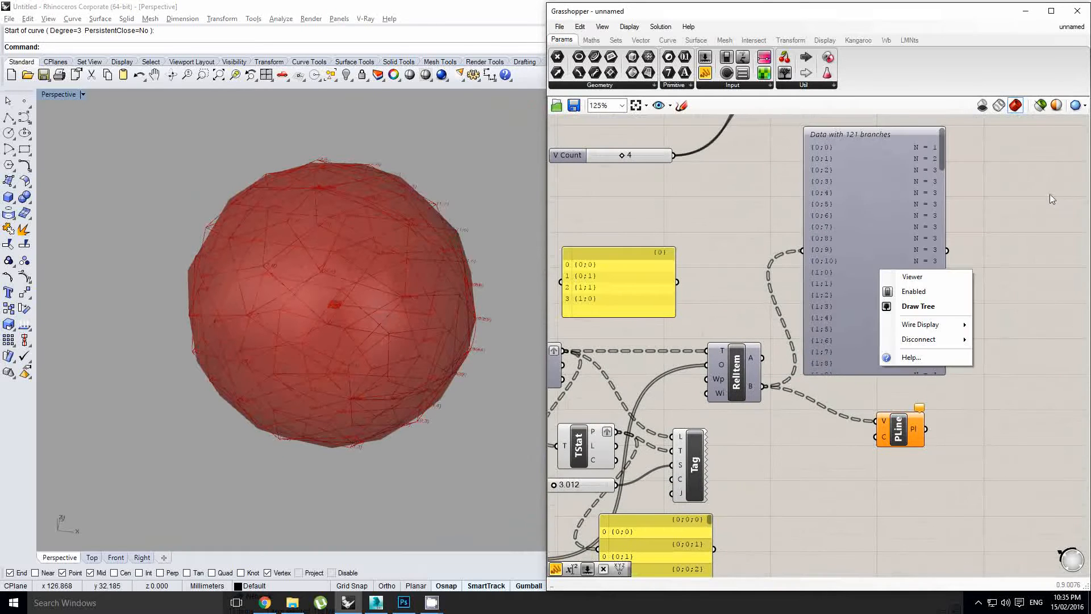
left_click(1049, 195)
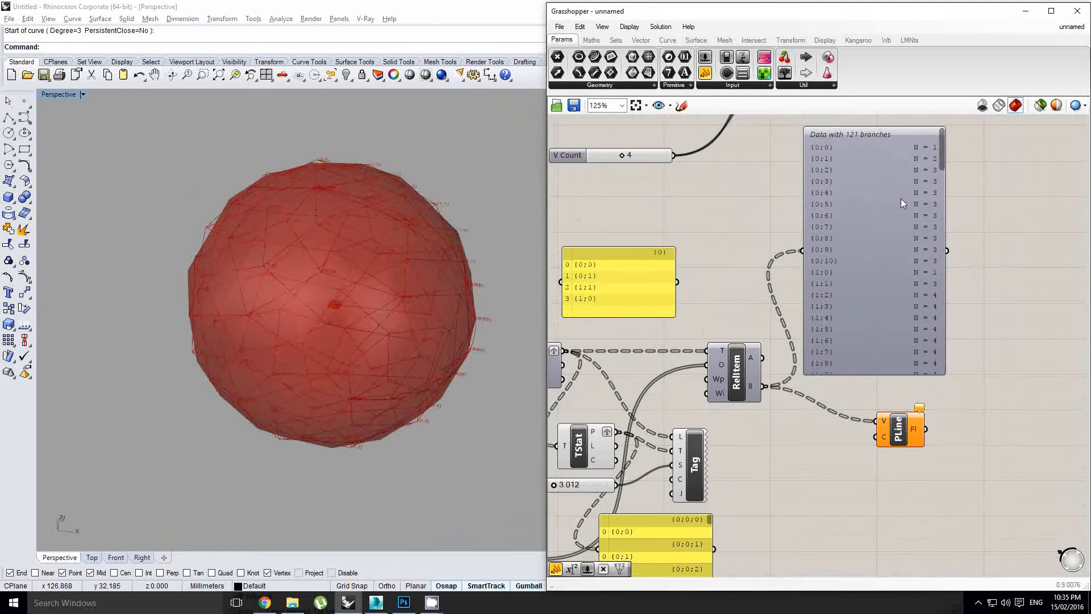
Compare the item counts per branch in the Param Viewer with the offsets in the new panel
right_click_drag(779, 194, 801, 198)
left_click(956, 157)
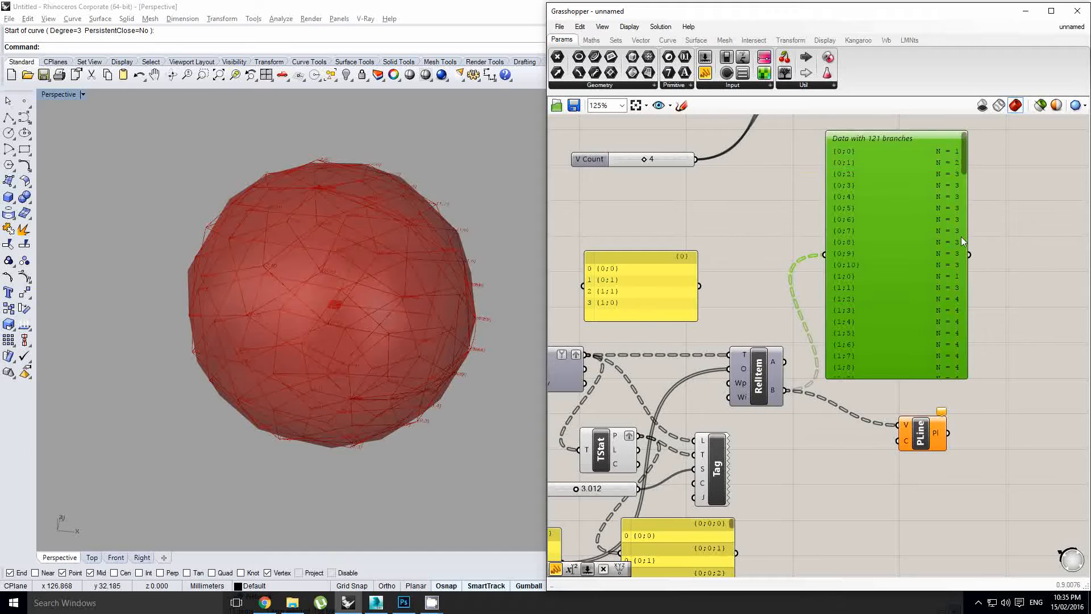
right_click_drag(667, 350, 725, 324)
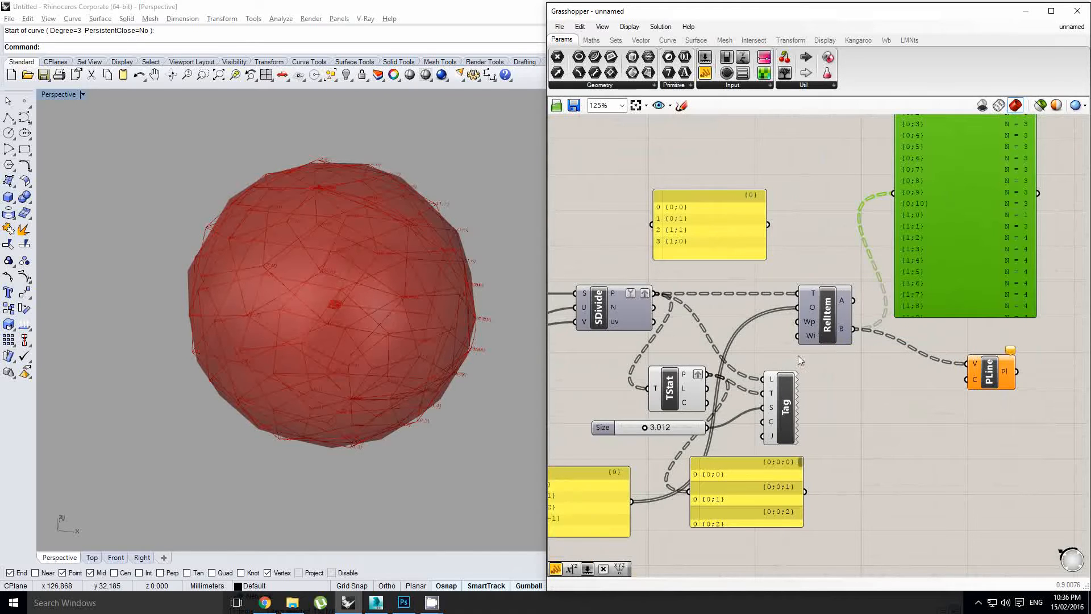
right_click_drag(844, 256, 815, 271)
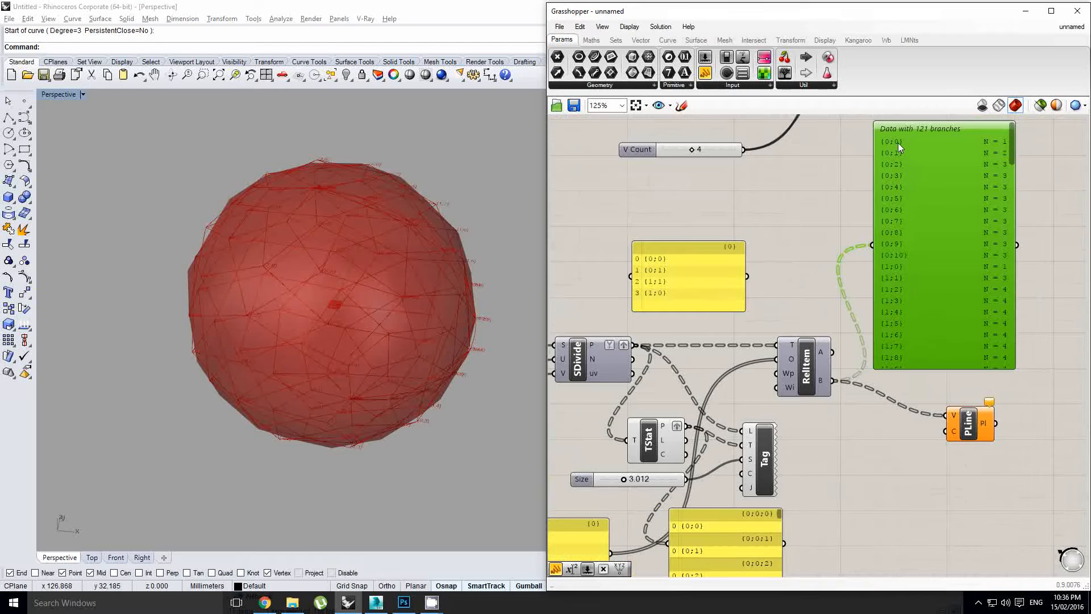
scroll(898, 142, "down", 1)
scroll(596, 471, "up", 1)
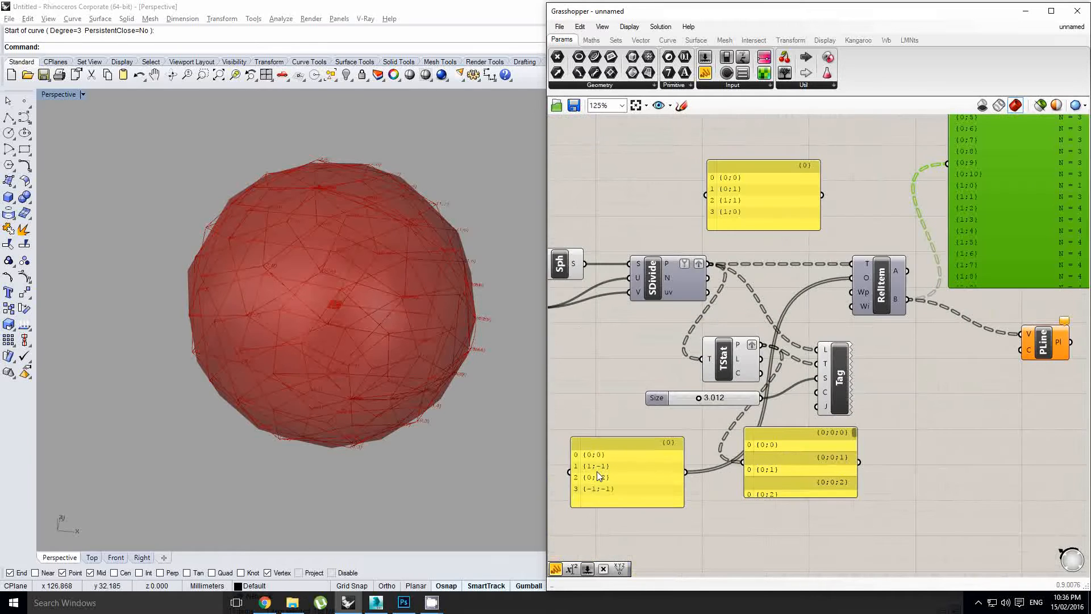
scroll(596, 472, "down", 1)
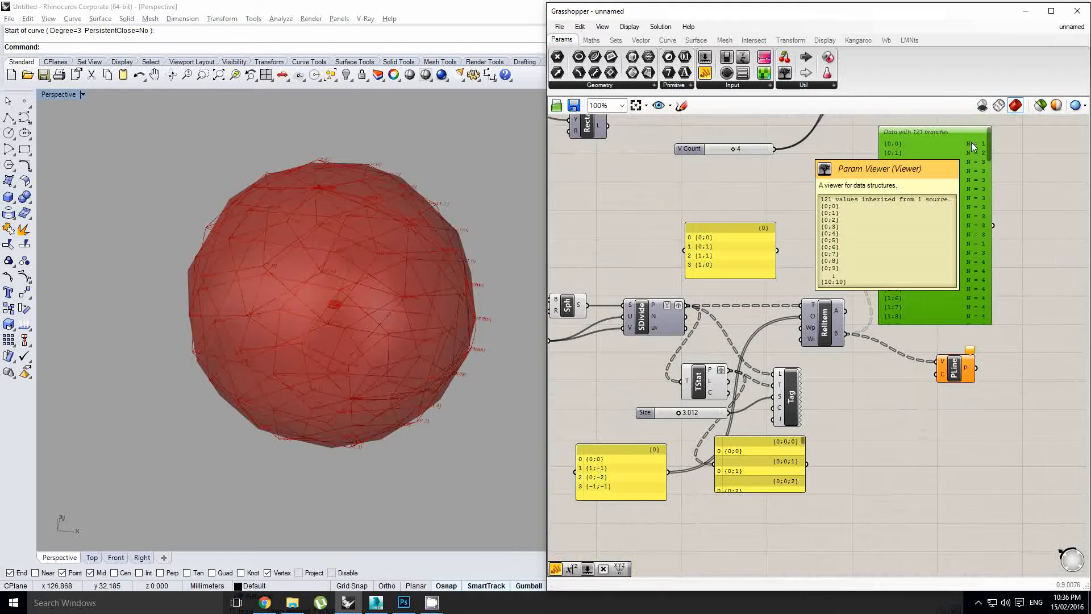
Invert the Wp input of Relative Item and inspect the effect on the sphere's polylines
scroll(808, 324, "up", 2)
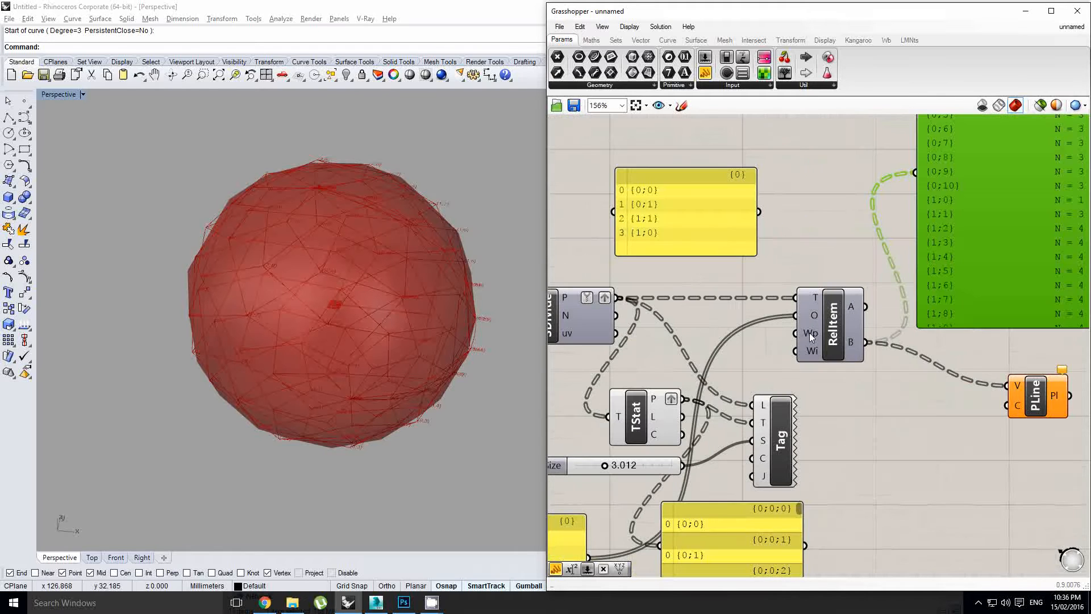
right_click(809, 333)
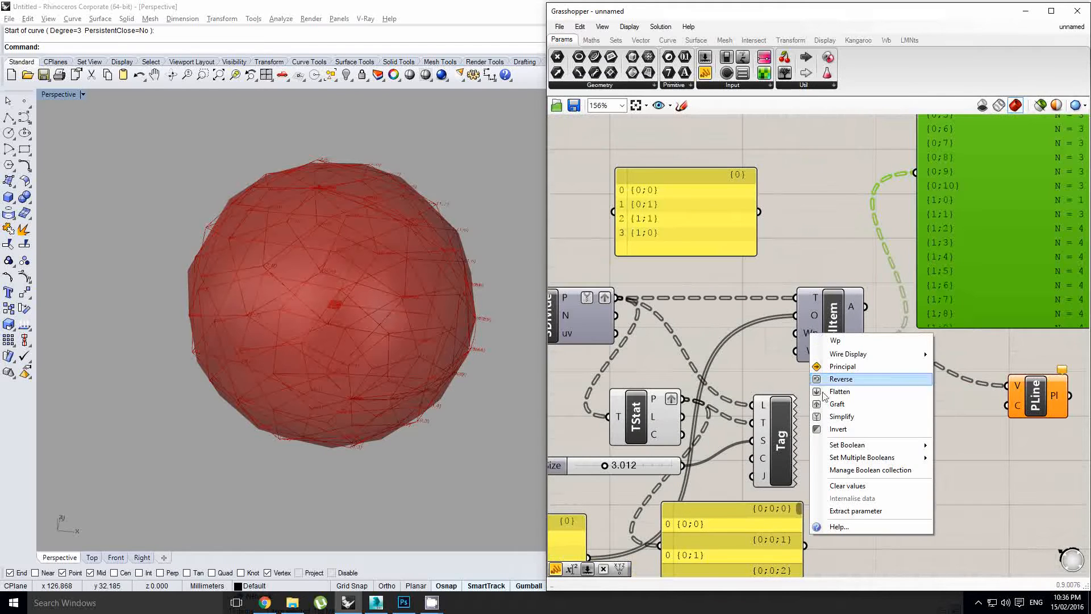
left_click(858, 428)
right_click_drag(445, 415, 375, 295)
scroll(337, 205, "up", 2)
right_click_drag(336, 206, 307, 230)
scroll(343, 330, "down", 2)
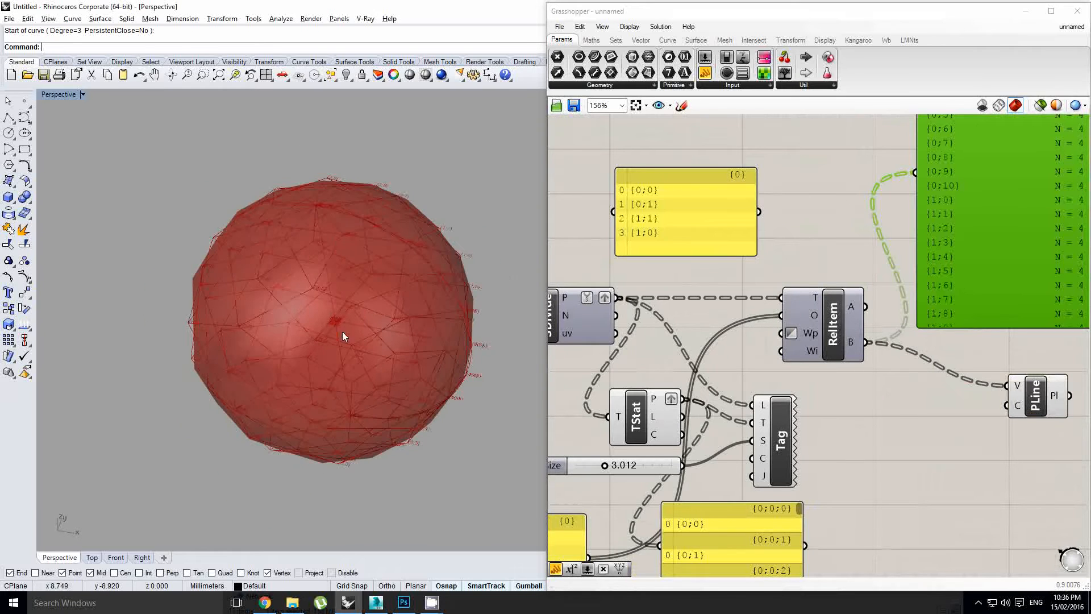
Remove the inversion from Relative Item's Wp input and return to the Param Viewer's branch list
right_click(803, 334)
left_click(840, 435)
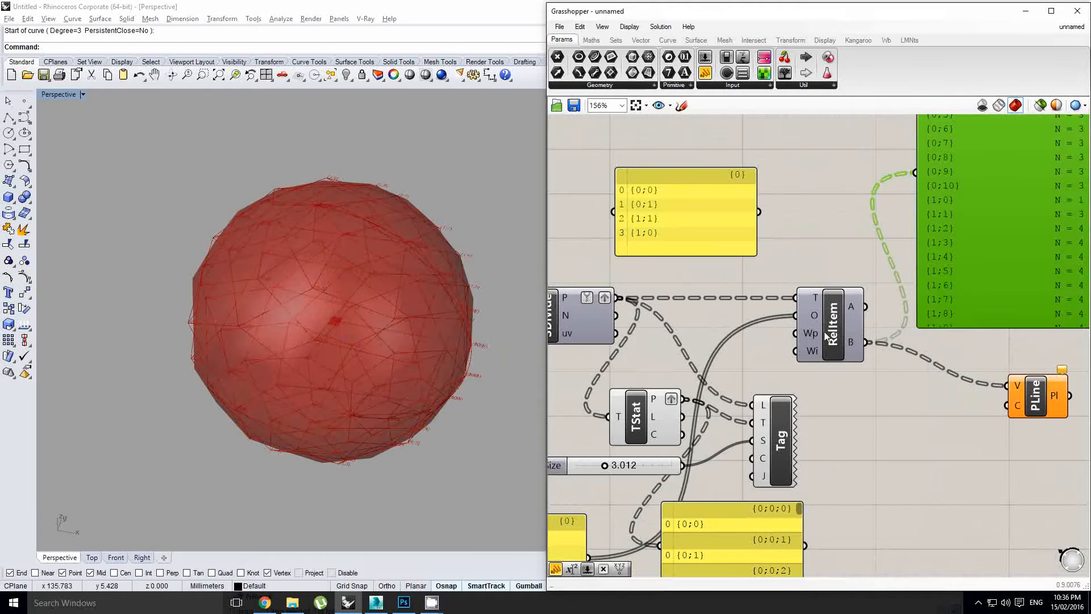
right_click_drag(839, 256, 783, 330)
left_click(818, 286)
left_click(925, 273)
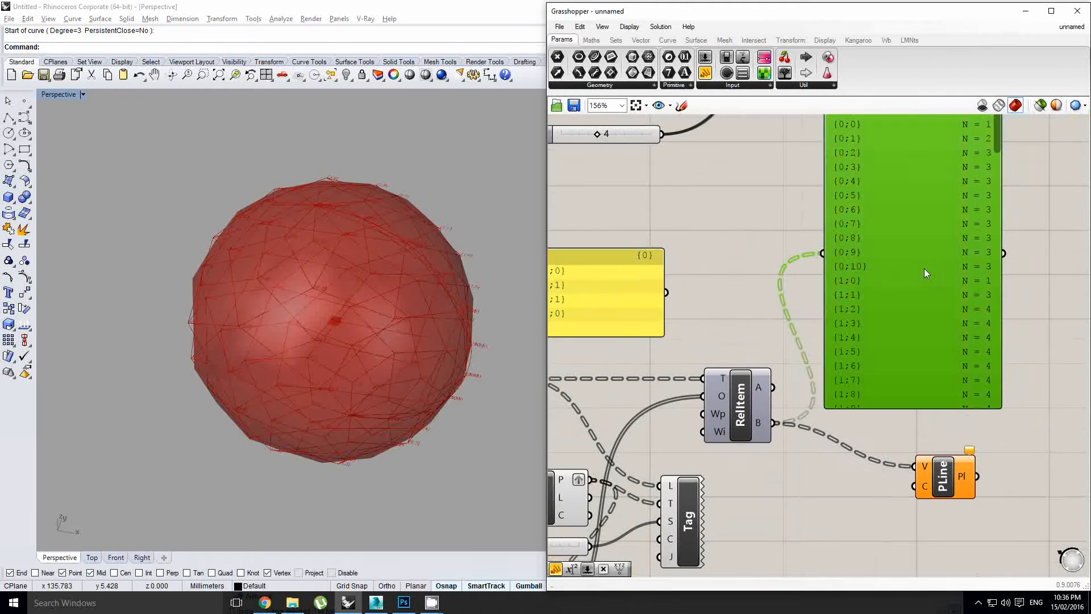
Add a Prune Tree component fed by the RelItem component's B output and set its minimum N0 to 4
double_click(855, 483)
type("prune")
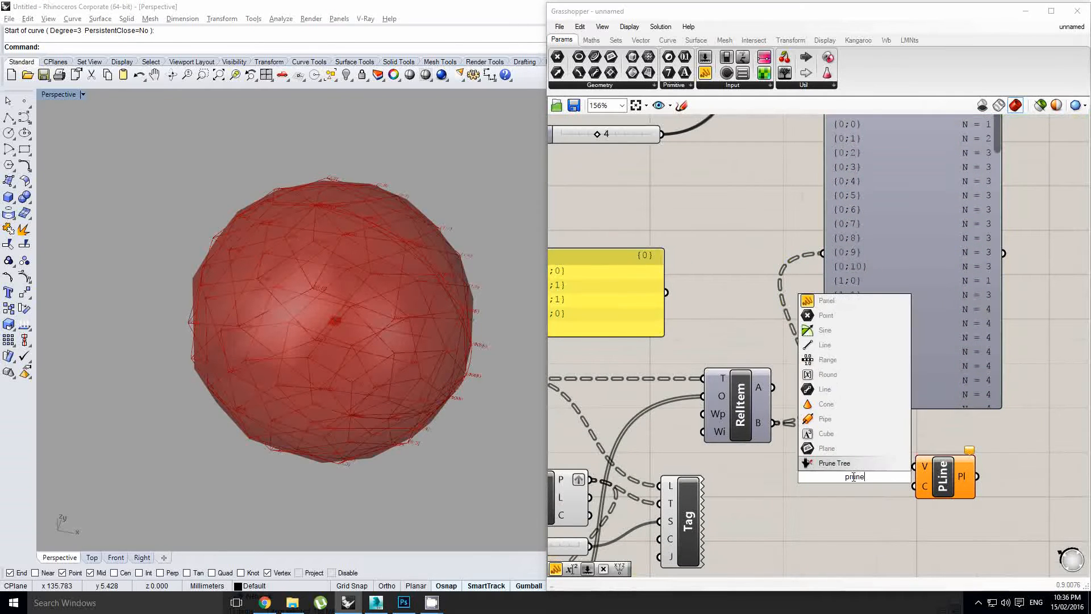
key("Return")
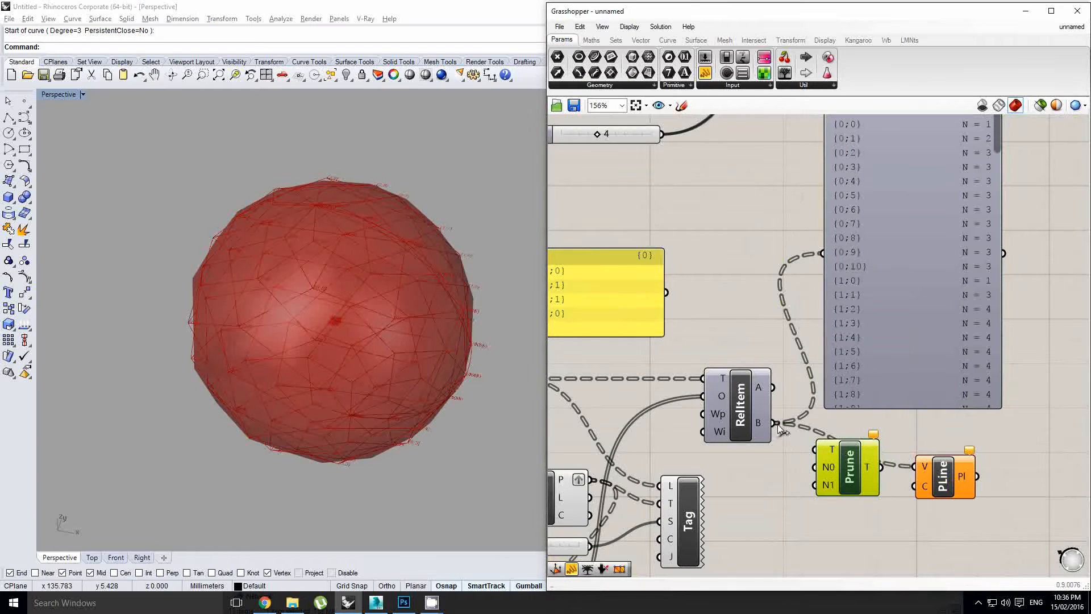
right_click(825, 469)
mouse_move(899, 508)
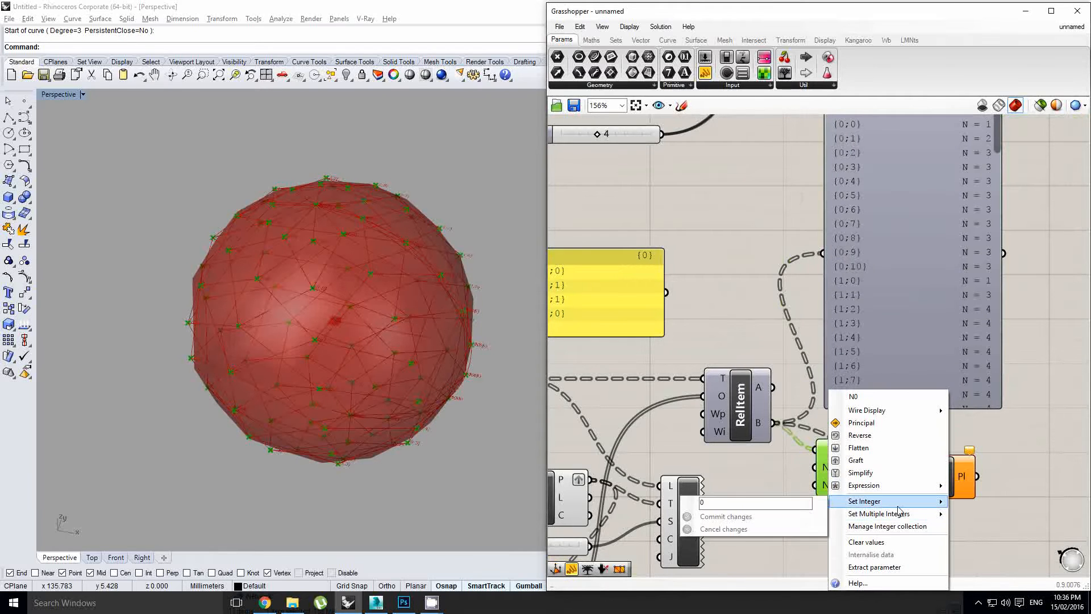
left_click(785, 501)
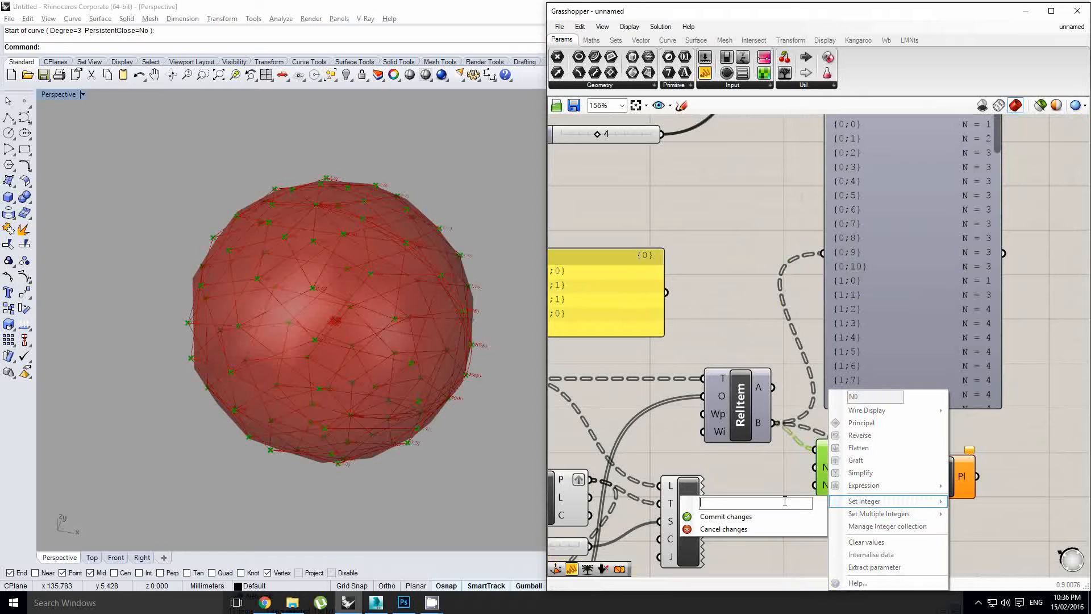
type("4")
left_click(763, 519)
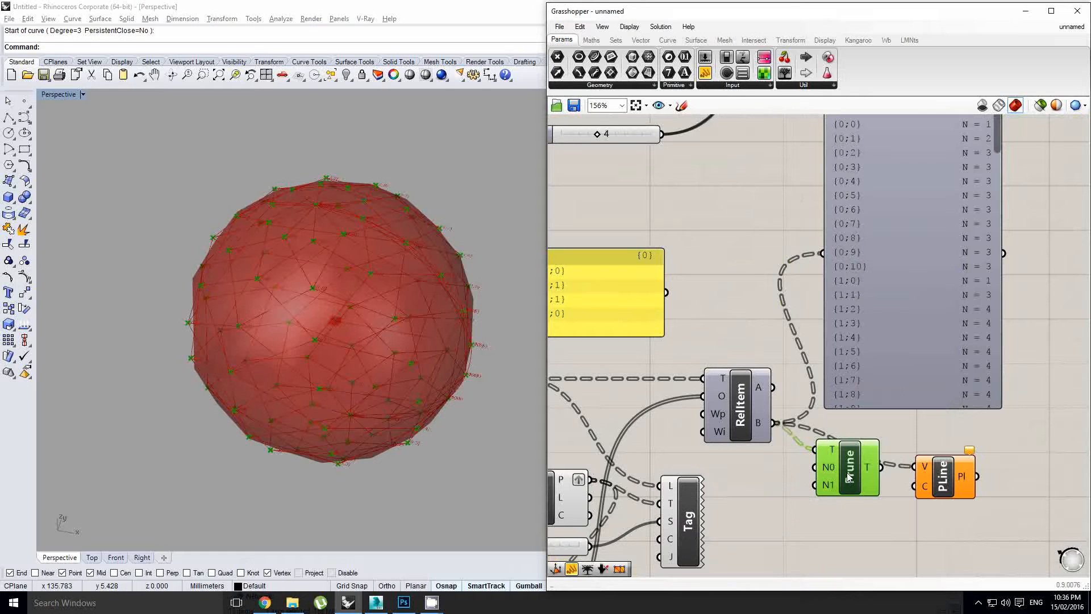
Feed the pruned tree into the V input of the PLine component and inspect the resulting polylines on the sphere
left_click_drag(939, 473, 811, 436)
scroll(950, 483, "down", 1)
scroll(949, 501, "up", 1)
left_click(963, 502)
right_click_drag(419, 407, 440, 328)
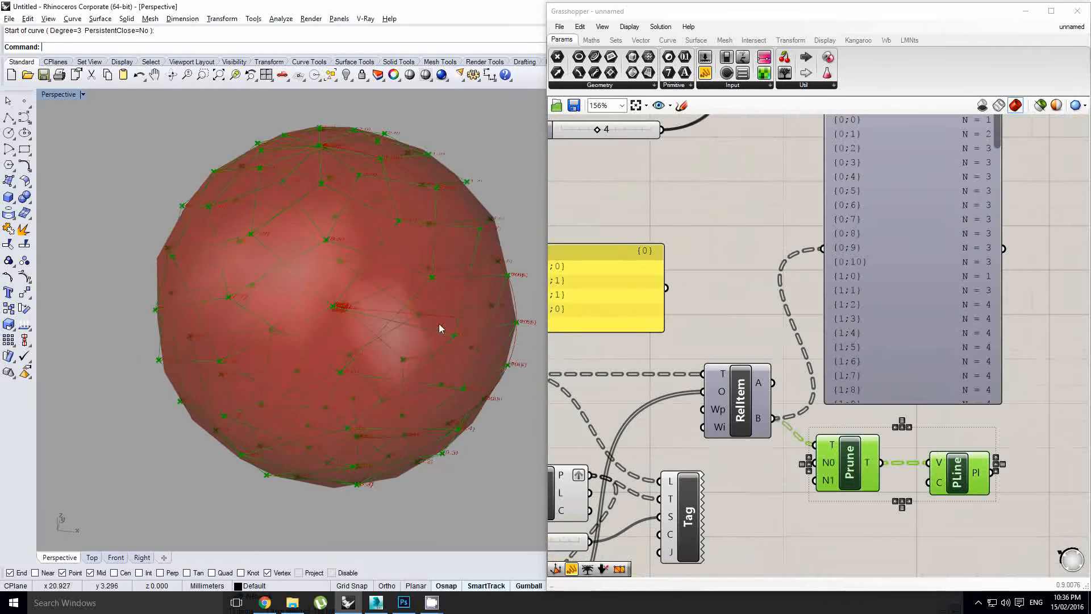
scroll(852, 386, "down", 5)
scroll(954, 386, "up", 2)
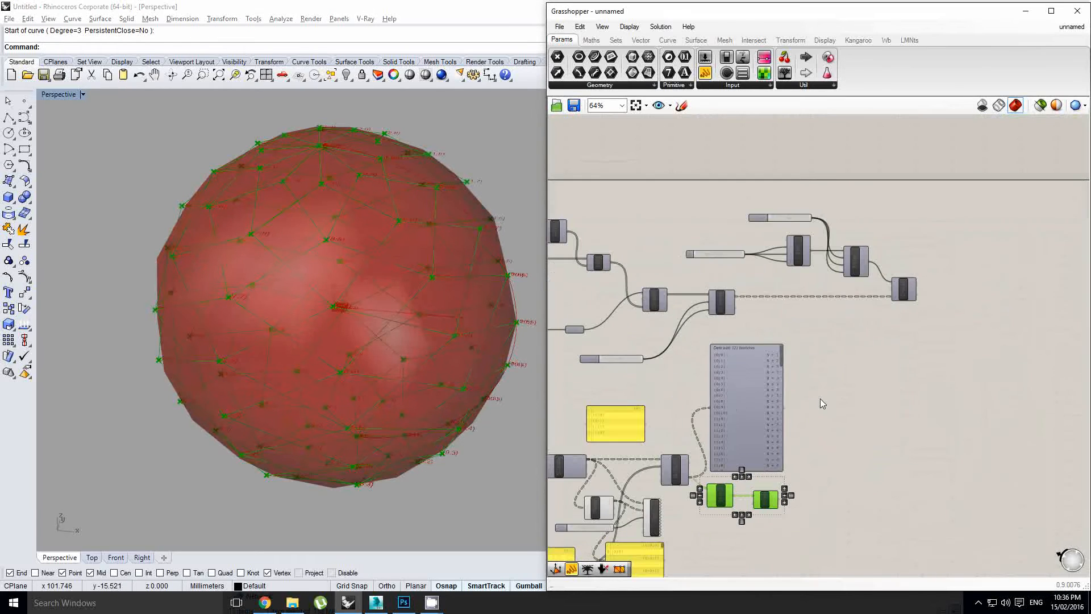
left_click(820, 399)
right_click_drag(813, 478, 898, 425)
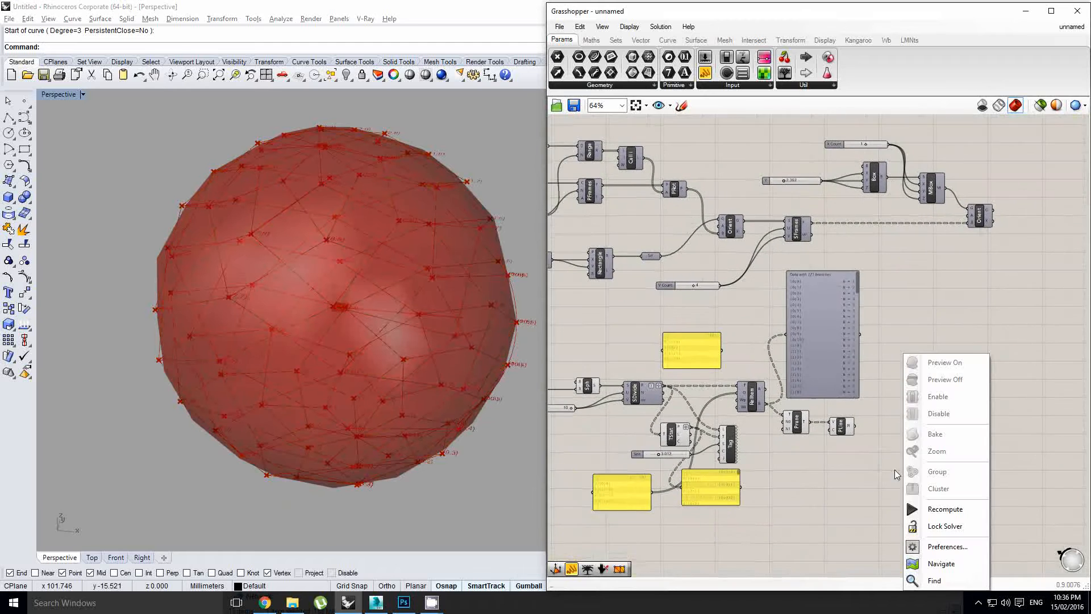
scroll(875, 479, "down", 1)
left_click(874, 479)
scroll(876, 477, "down", 2)
scroll(886, 353, "up", 4)
scroll(878, 329, "up", 3)
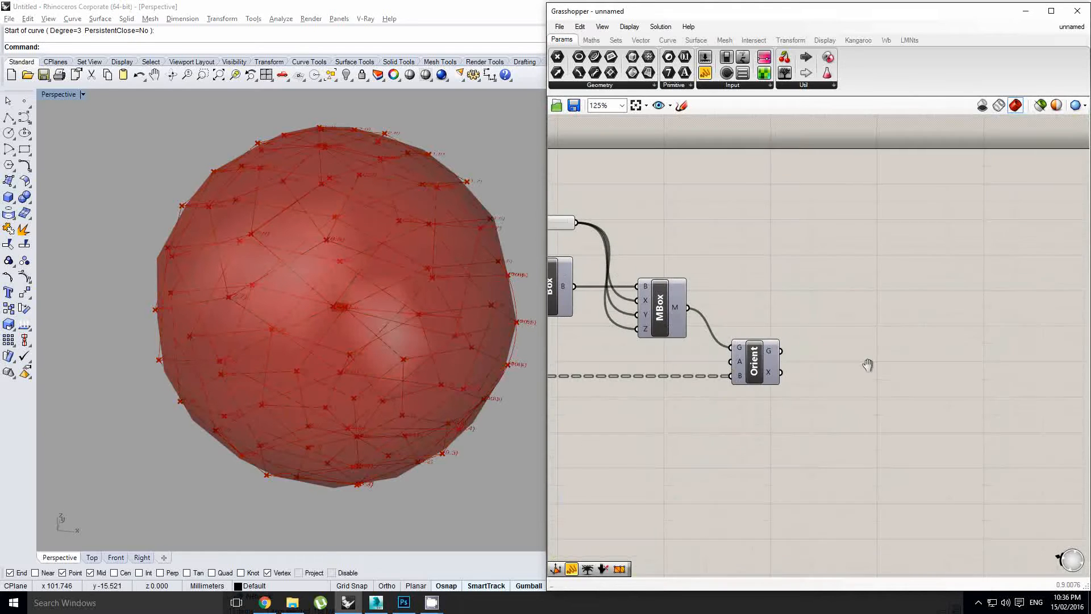
right_click(870, 357)
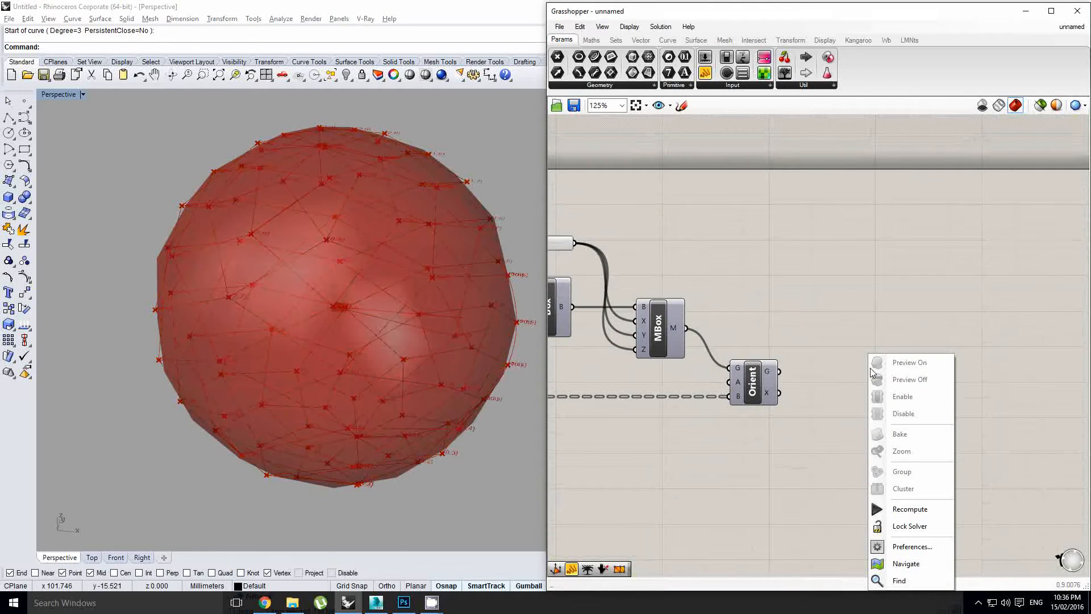
left_click(842, 359)
scroll(896, 370, "down", 1)
scroll(864, 371, "up", 1)
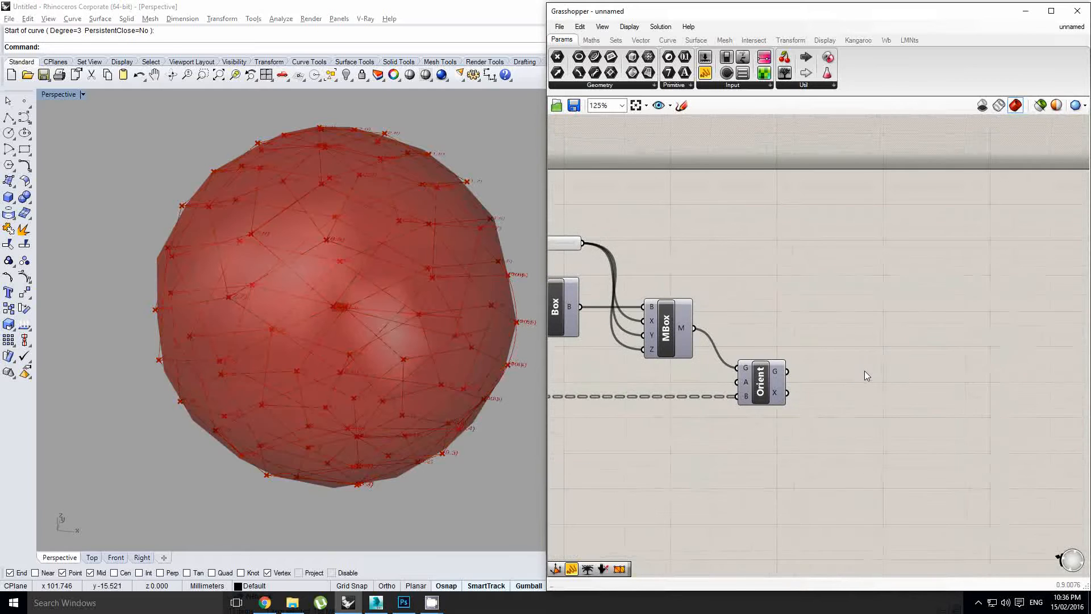
right_click_drag(846, 371, 830, 373)
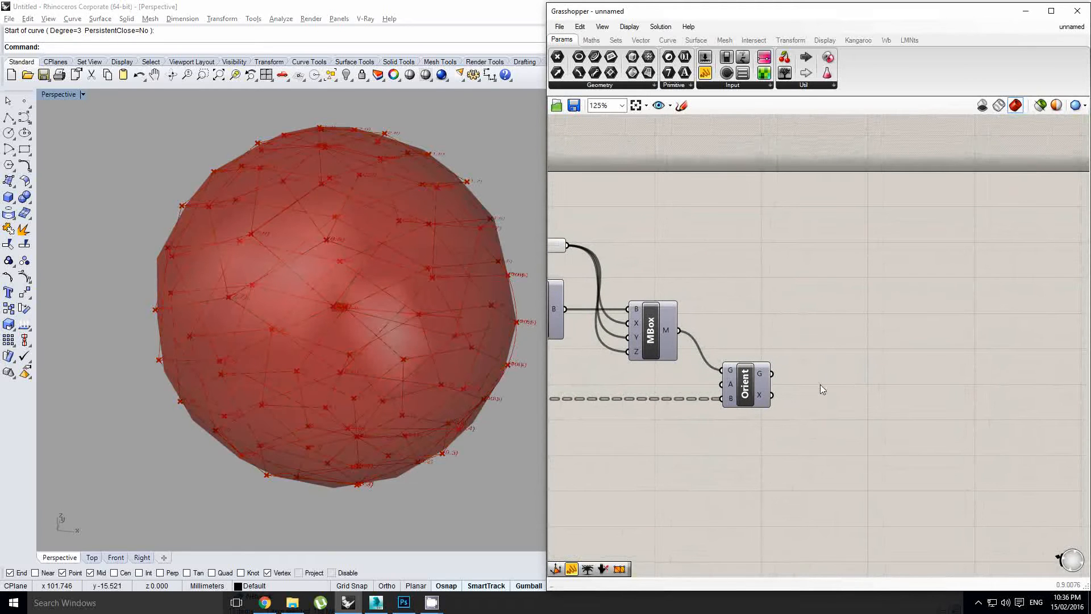
scroll(865, 307, "down", 7)
Delete the whole sphere and relative-item component group below the main definition
right_click_drag(775, 475, 881, 394)
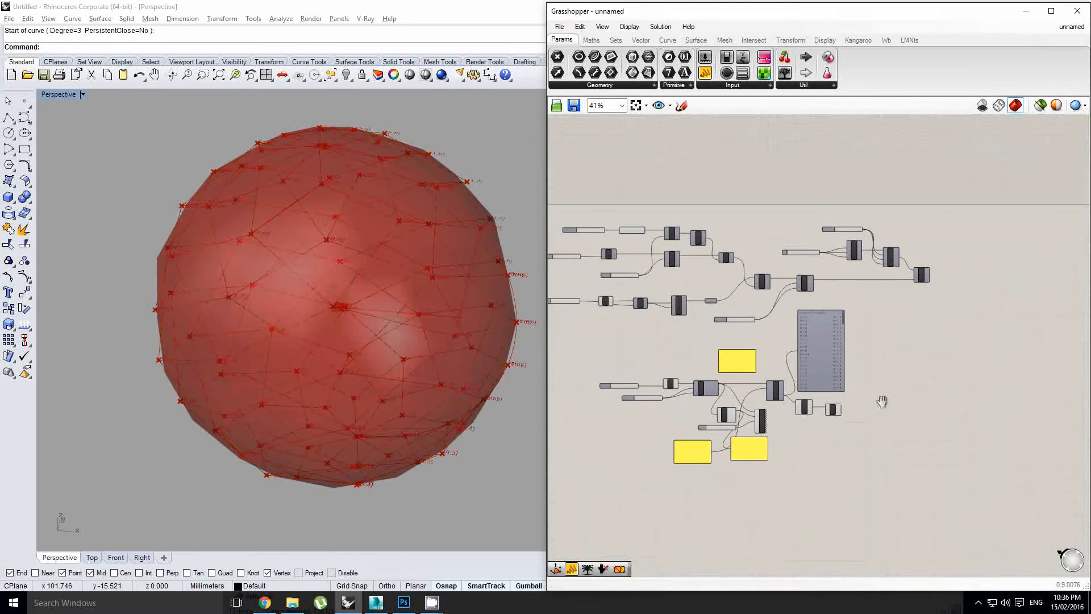
left_click_drag(872, 482, 609, 357)
key("Delete")
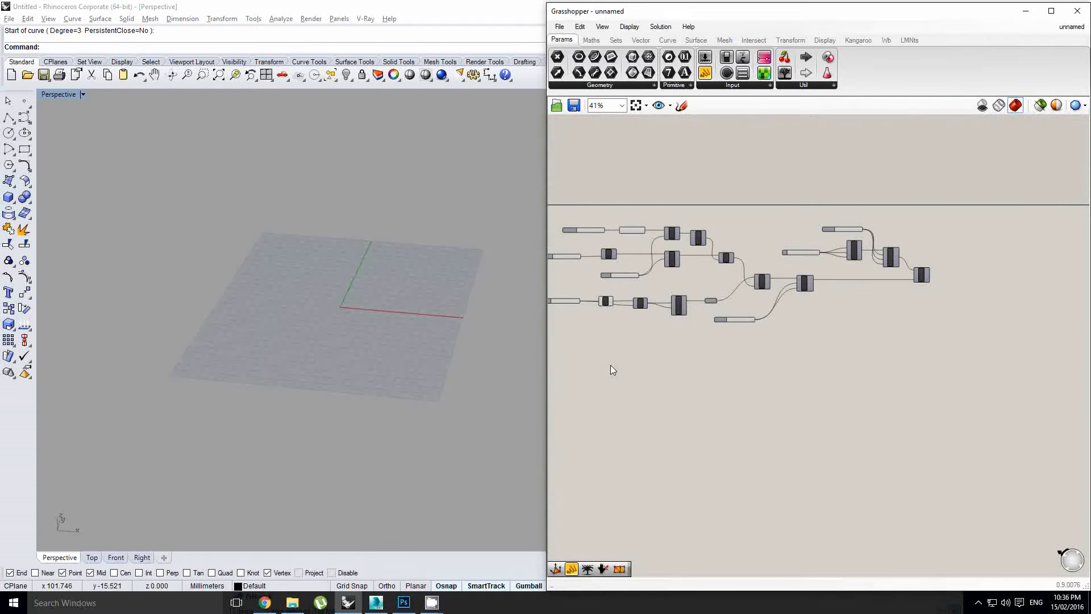
Turn on the preview of the last Orient component, which places the boxes on the surface frames
scroll(962, 272, "up", 4)
right_click_drag(942, 272, 857, 318)
scroll(855, 318, "up", 1)
left_click(755, 322)
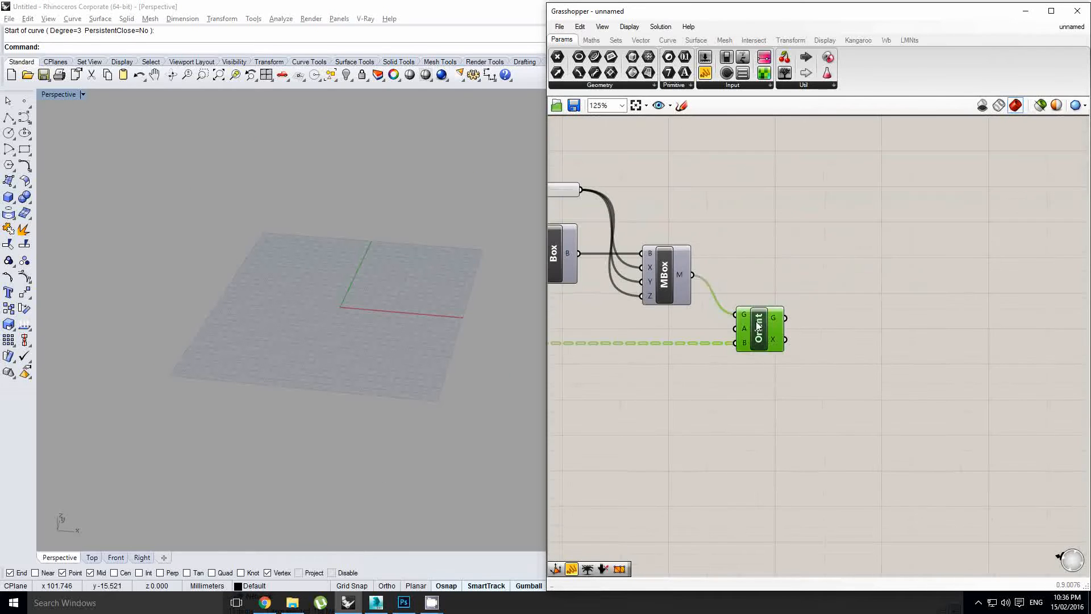
scroll(756, 321, "up", 1)
middle_click(756, 322)
left_click(776, 299)
mouse_move(384, 310)
right_mouse_down()
mouse_move(371, 336)
mouse_move(336, 273)
mouse_move(370, 301)
right_mouse_up()
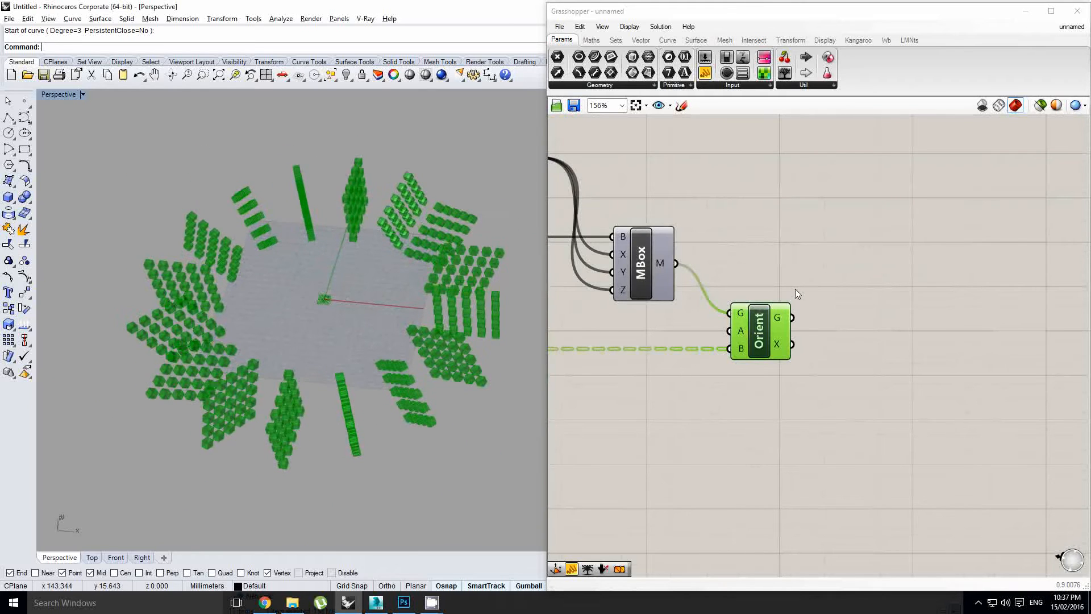
right_click_drag(855, 304, 801, 335)
right_click_drag(823, 291, 818, 294)
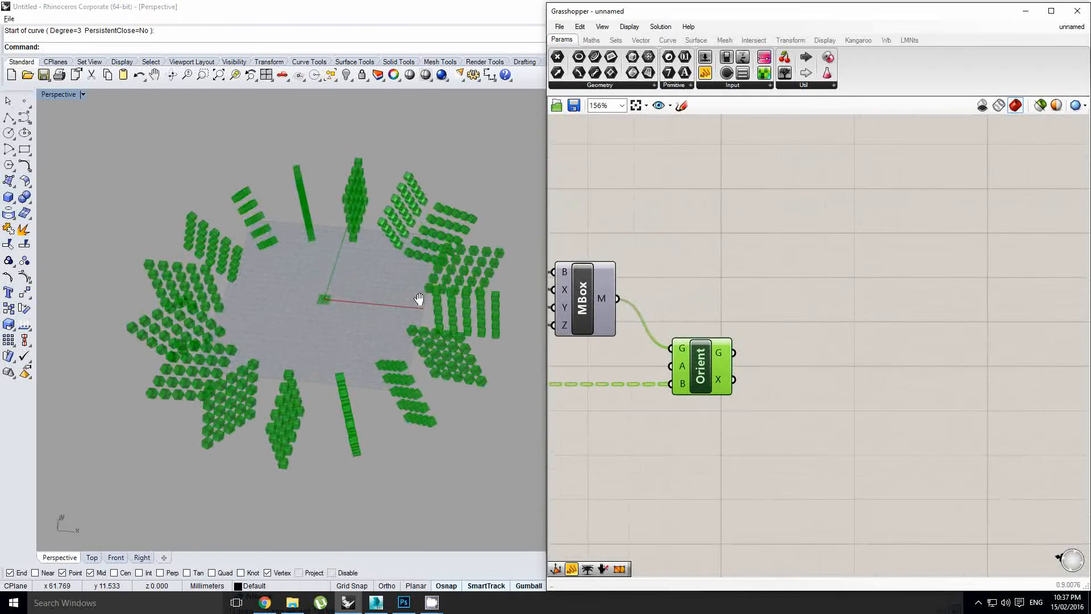
right_click_drag(419, 300, 417, 283)
Add a Param Viewer and connect the Orient component's G output to it
left_click_drag(784, 73, 871, 268)
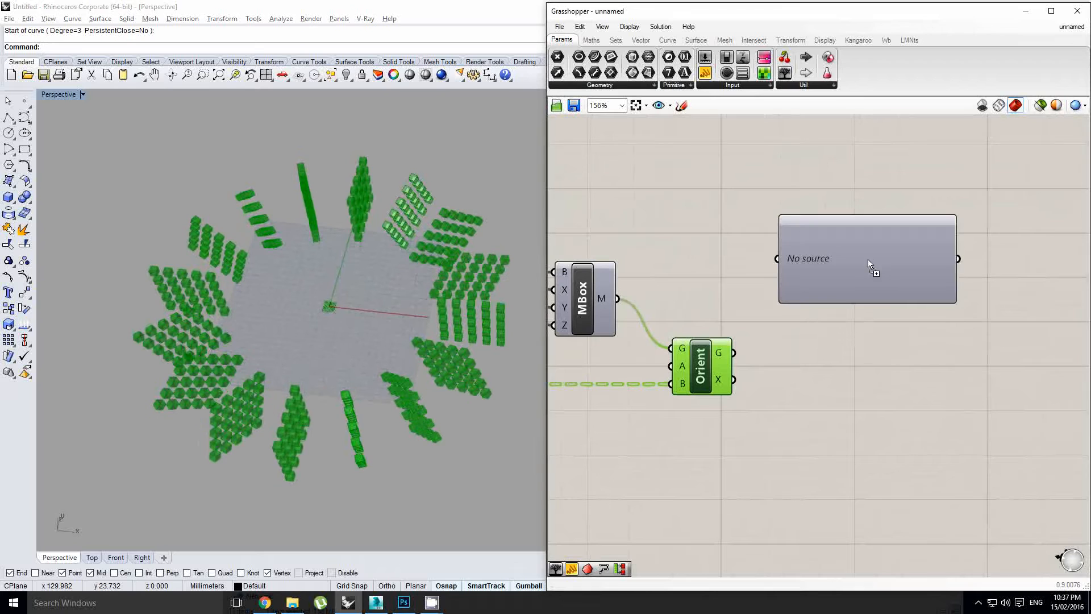
left_click_drag(733, 352, 777, 260)
left_click_drag(855, 274, 876, 267)
scroll(877, 267, "up", 1)
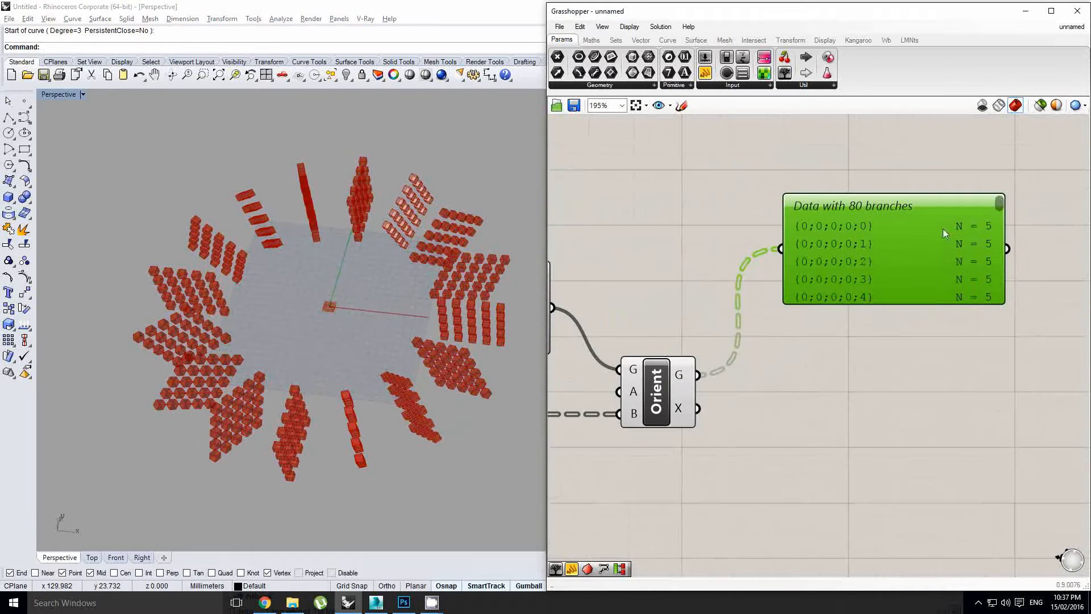
Simplify the data tree paths on the Orient component's G output and look through them in the Param Viewer
right_click(681, 374)
left_click(729, 474)
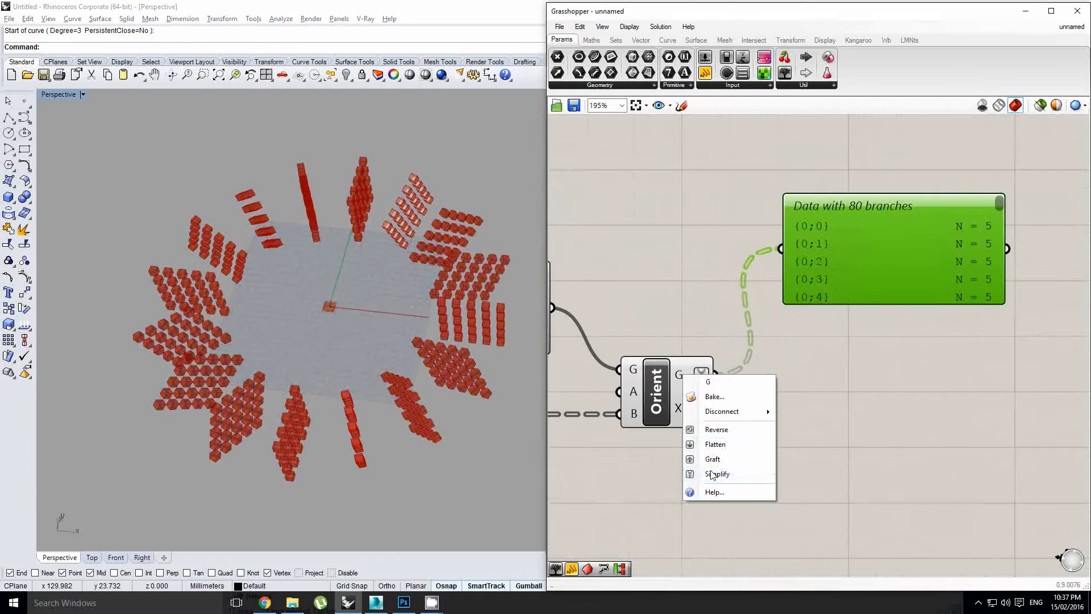
right_click_drag(870, 259, 860, 264)
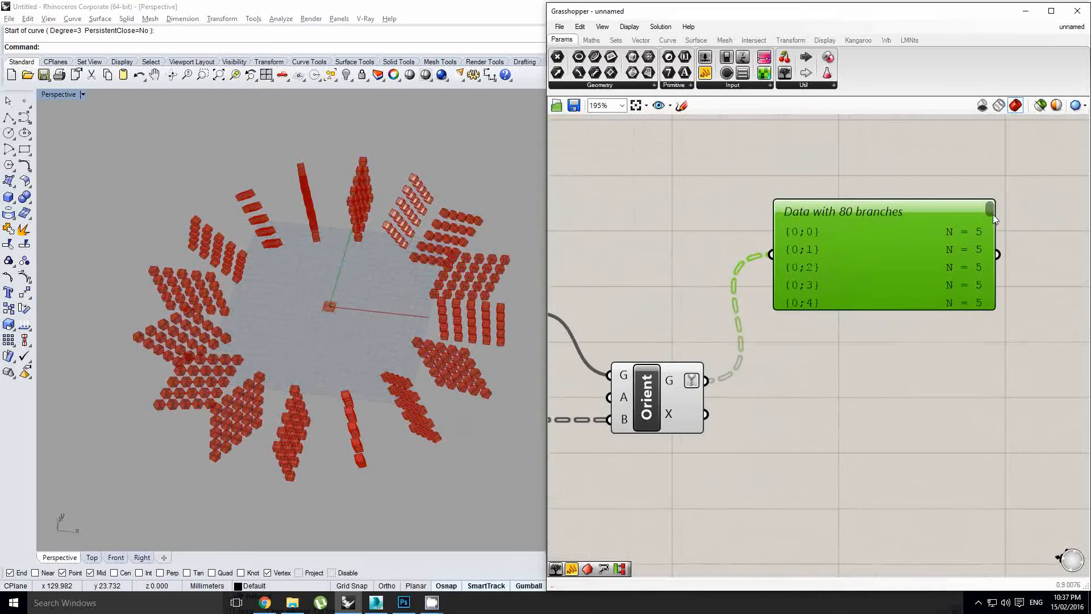
left_click_drag(991, 211, 985, 185)
Set the V Count slider feeding the surface frames component to 3
right_click_drag(400, 313, 478, 304)
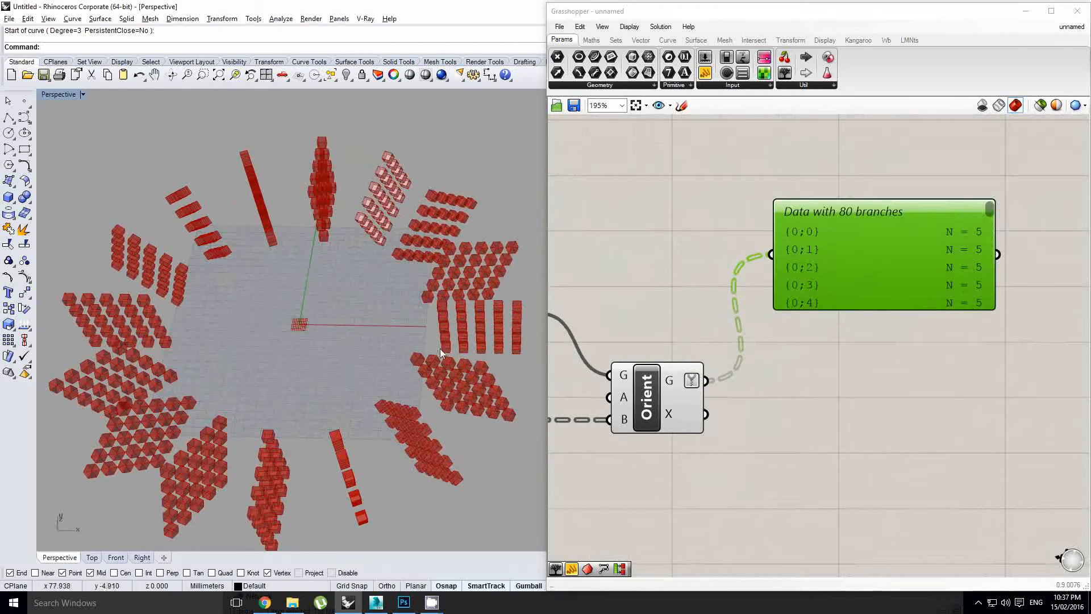
scroll(477, 303, "down", 3)
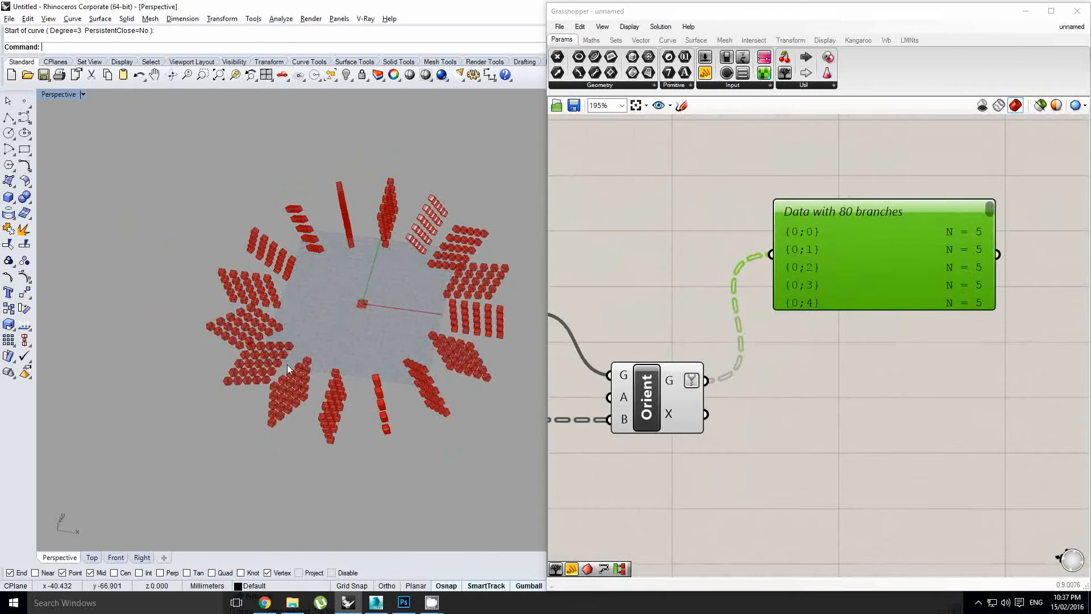
right_click_drag(451, 271, 428, 271)
scroll(912, 274, "down", 5)
right_click_drag(681, 307, 793, 307)
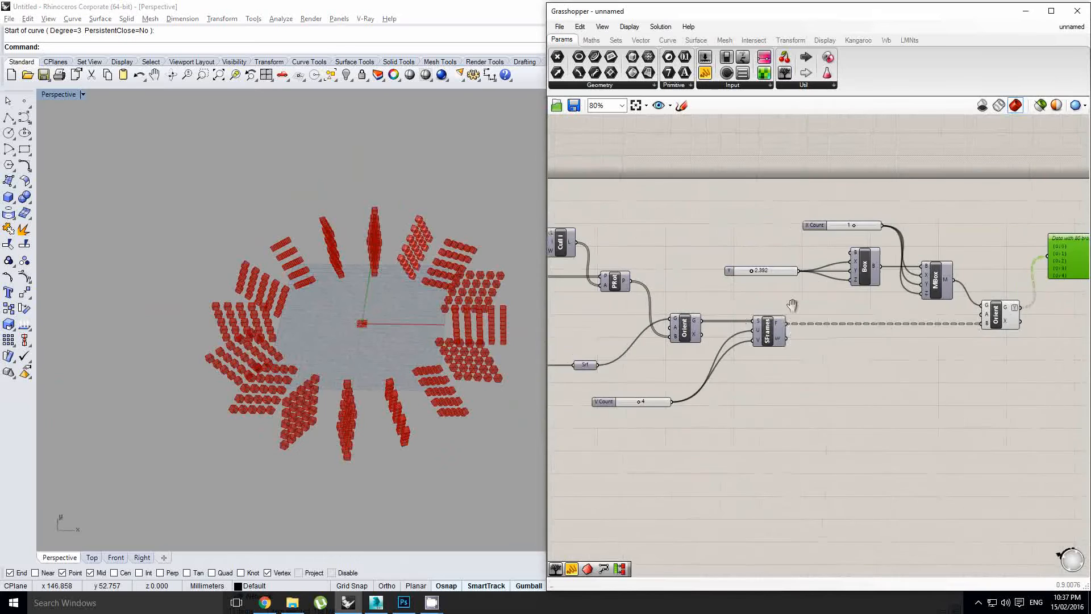
scroll(622, 334, "up", 1)
right_click_drag(622, 334, 761, 313)
scroll(804, 418, "up", 2)
left_click_drag(773, 399, 768, 399)
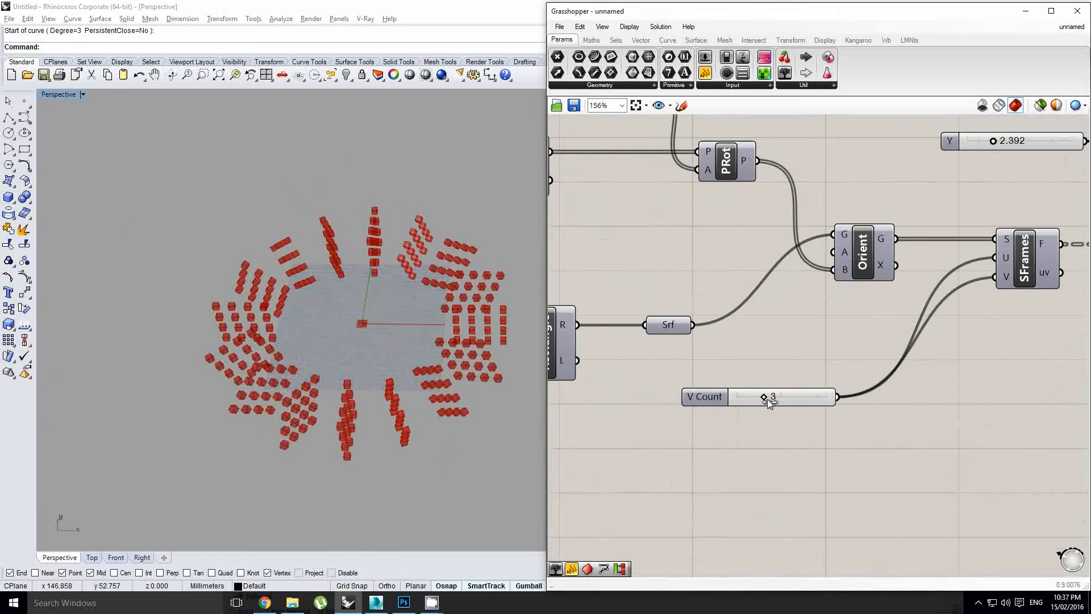
Compare the Orient output's branch structure in the Param Viewer with the oriented boxes in the viewport
scroll(767, 399, "down", 2)
right_click_drag(820, 360, 740, 355)
scroll(744, 354, "down", 3)
right_click_drag(894, 324, 719, 351)
scroll(834, 335, "up", 5)
left_click(649, 354)
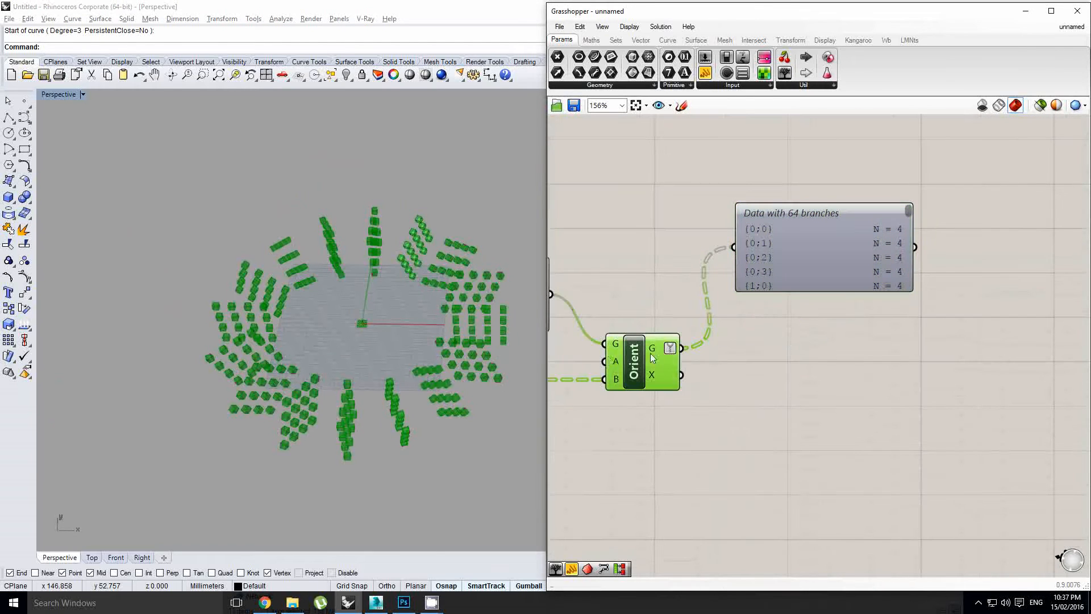
right_click_drag(445, 330, 452, 323)
right_click_drag(714, 324, 747, 307)
left_click(723, 399)
right_click_drag(778, 402, 819, 384)
left_click(892, 356)
scroll(903, 360, "down", 2)
scroll(865, 358, "up", 1)
left_click(761, 346)
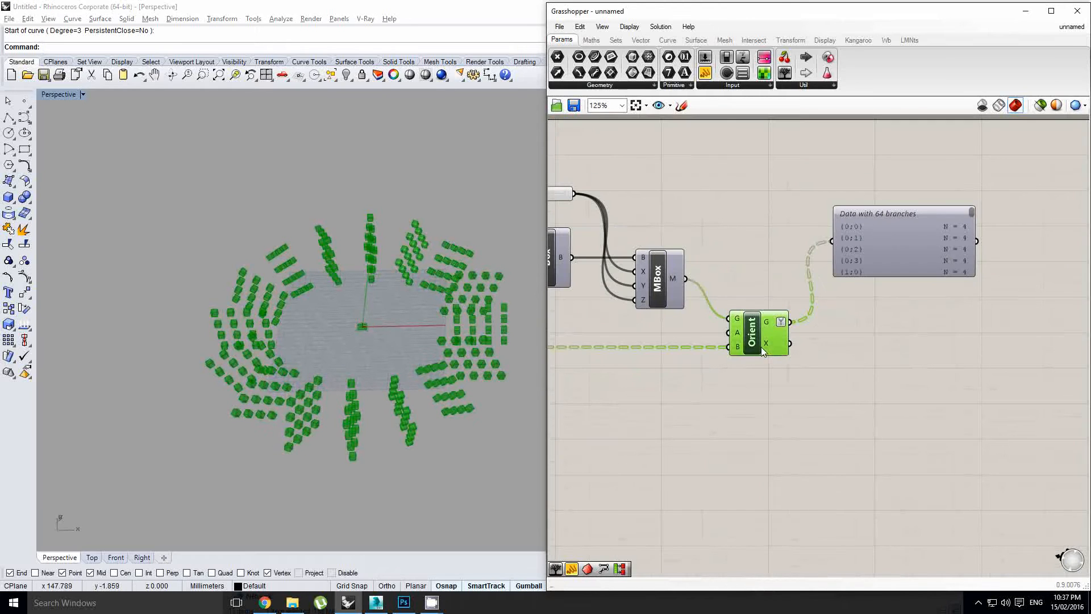
right_click_drag(414, 354, 433, 337)
scroll(923, 321, "up", 1)
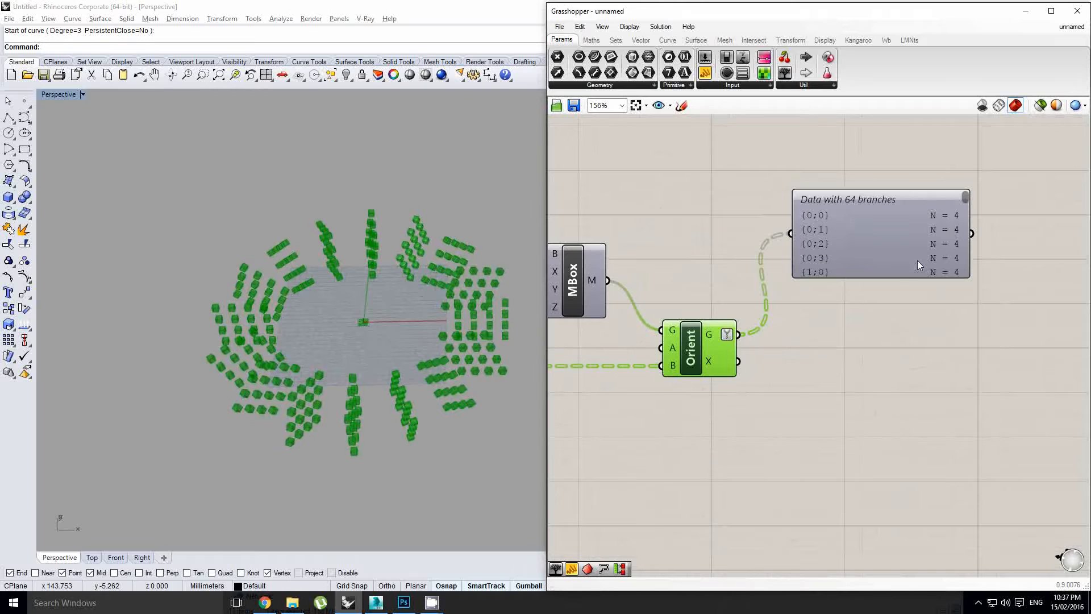
left_click(909, 342)
Graft the Orient component's G output and inspect the boxes up close
right_click(709, 335)
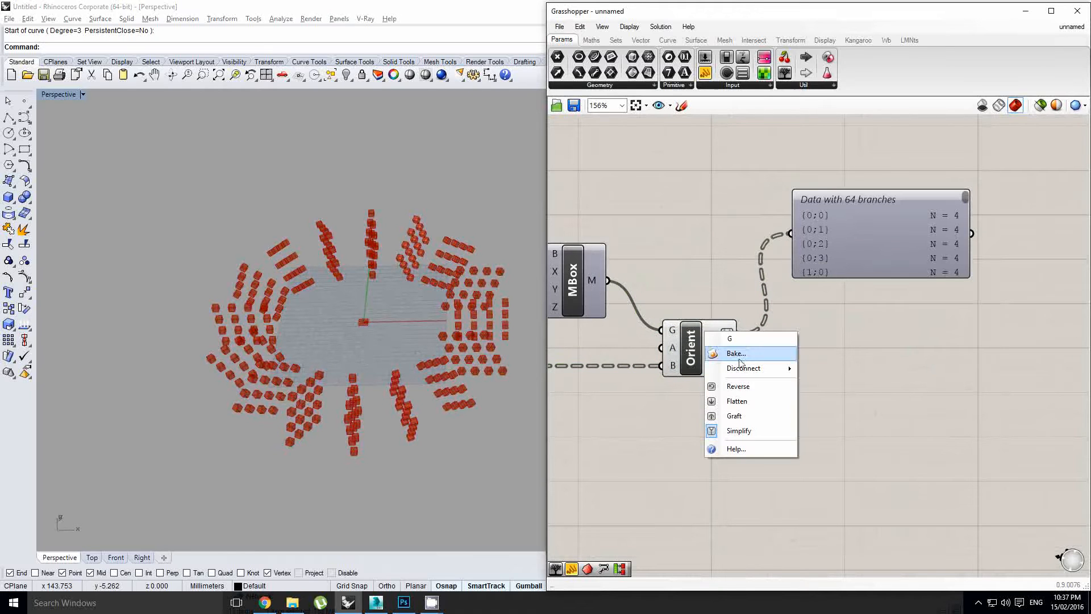
left_click(734, 416)
left_click(715, 346)
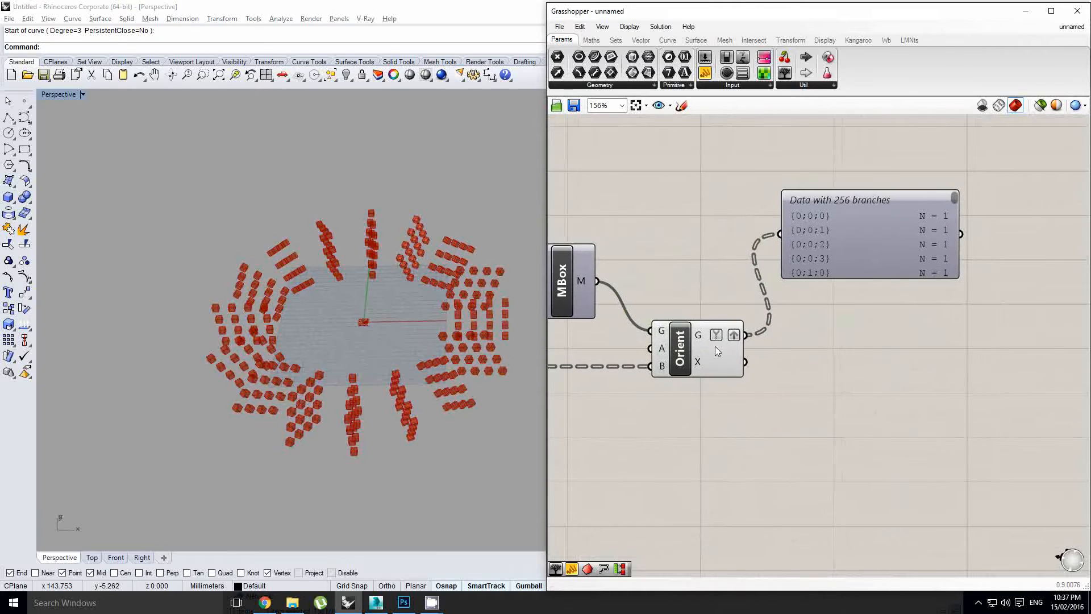
scroll(398, 356, "up", 10)
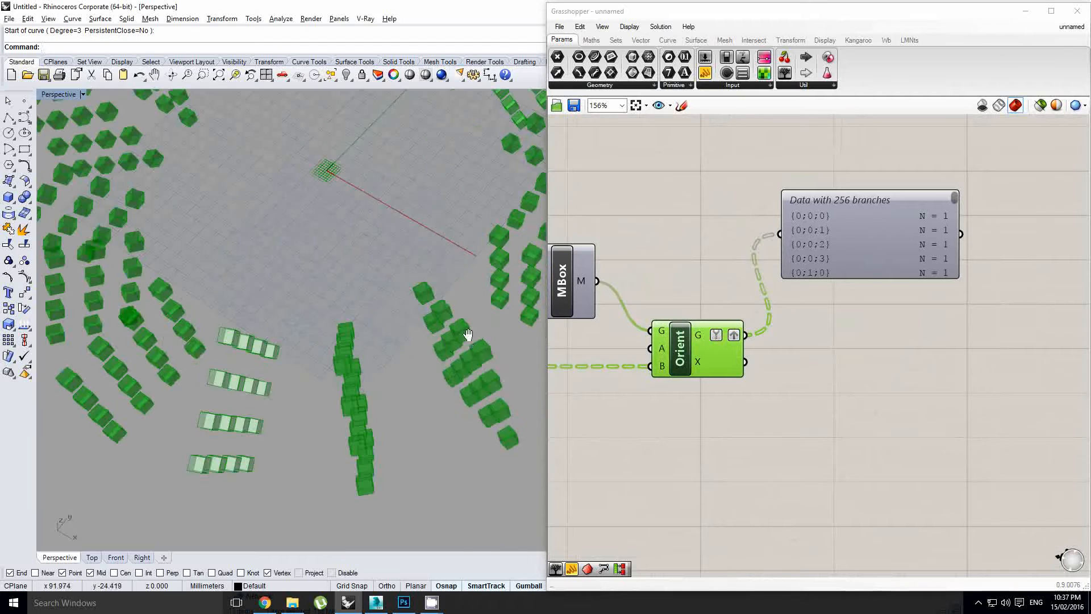
scroll(699, 366, "up", 2)
Remove the graft from the Orient component's G output, keeping it simplified
right_click(703, 325)
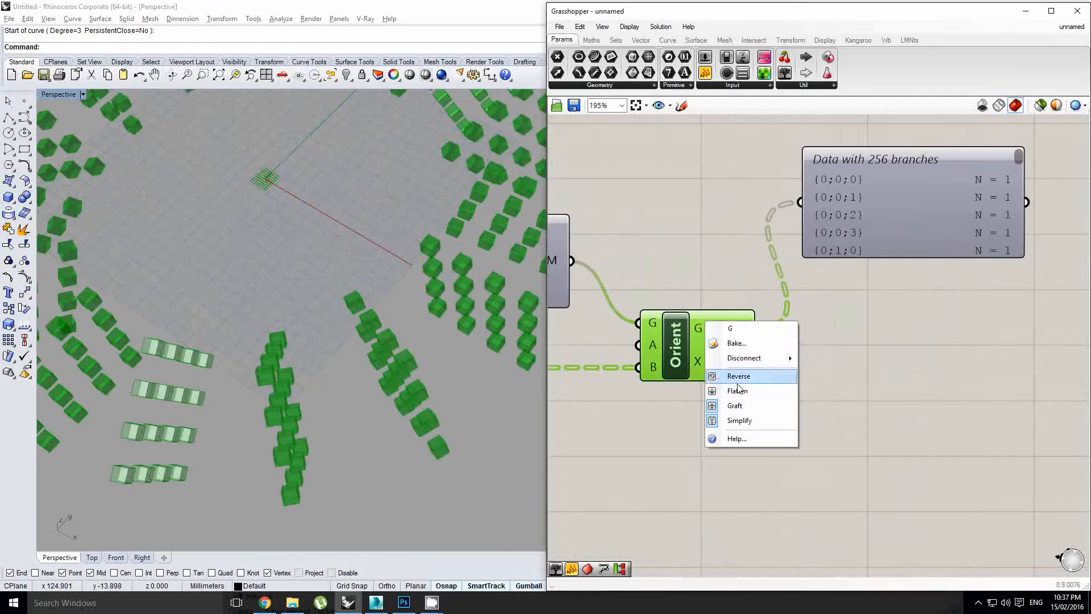
left_click(739, 410)
right_click_drag(390, 357, 217, 321)
scroll(414, 287, "up", 3)
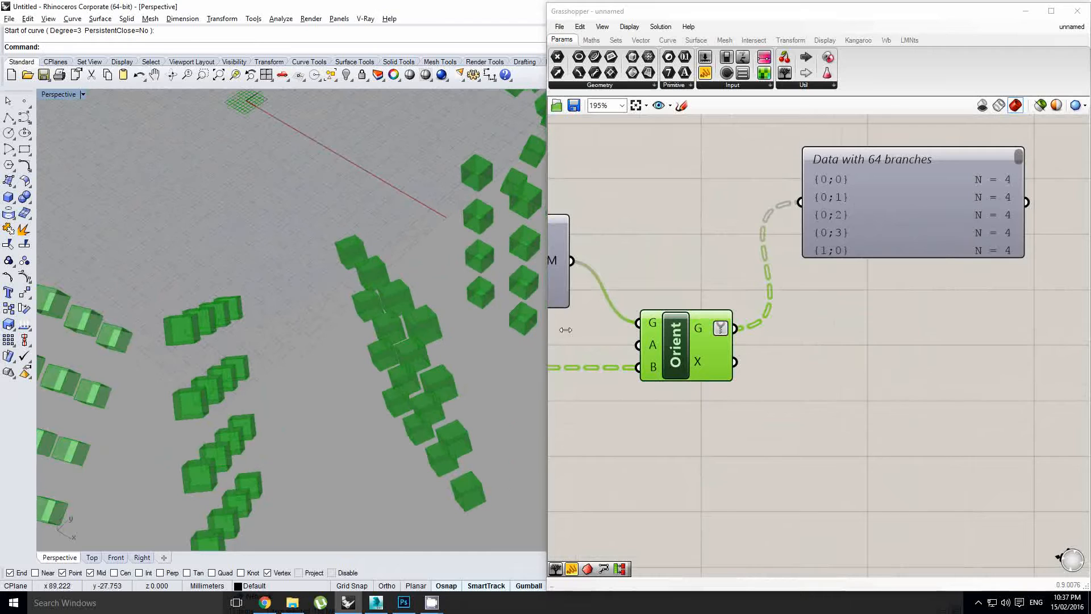
Add a Mesh Explode component and feed the Orient component's G output into its M input
right_click_drag(847, 338, 804, 339)
left_click(859, 352)
double_click(859, 356)
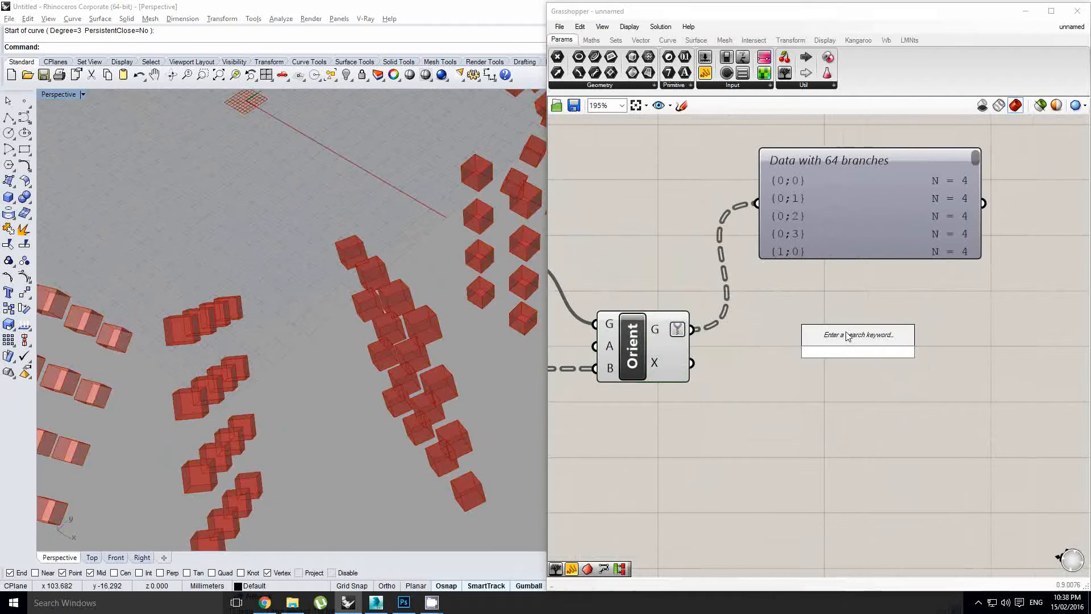
type("expl")
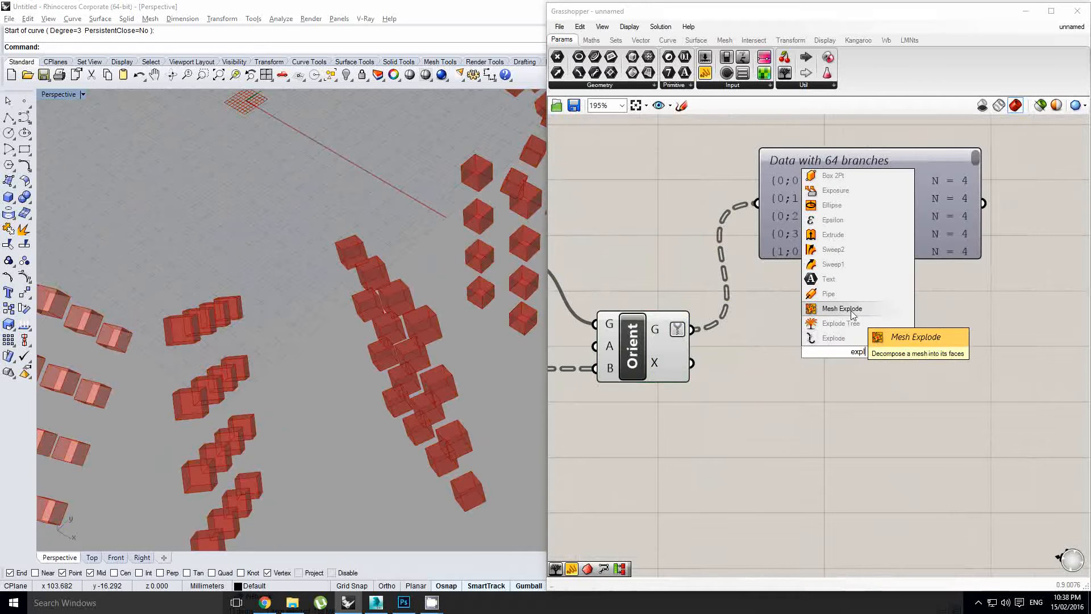
left_click(850, 311)
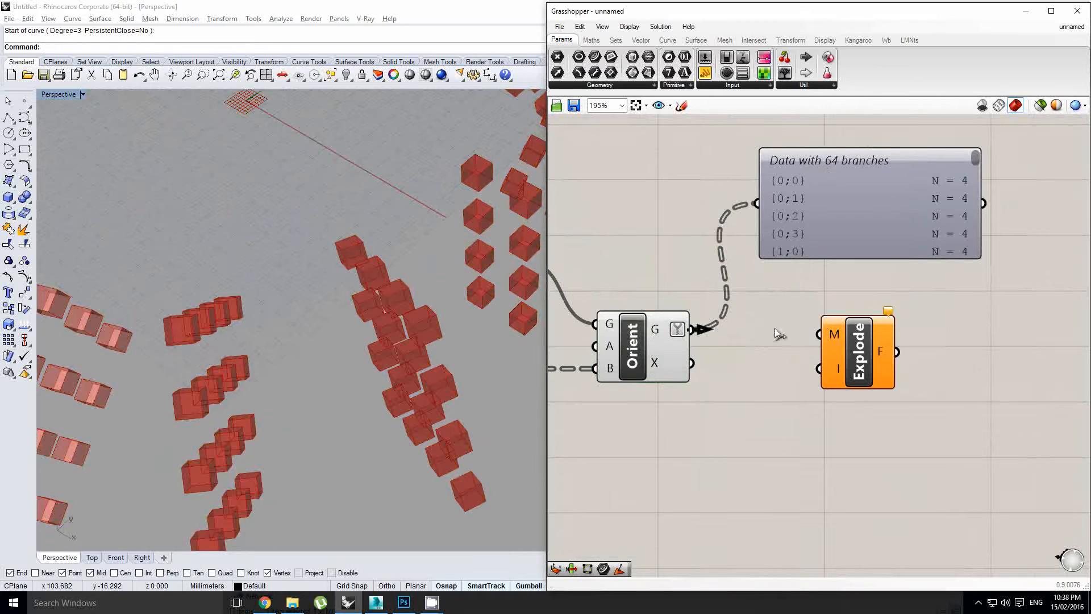
left_click_drag(775, 329, 837, 348)
mouse_move(855, 349)
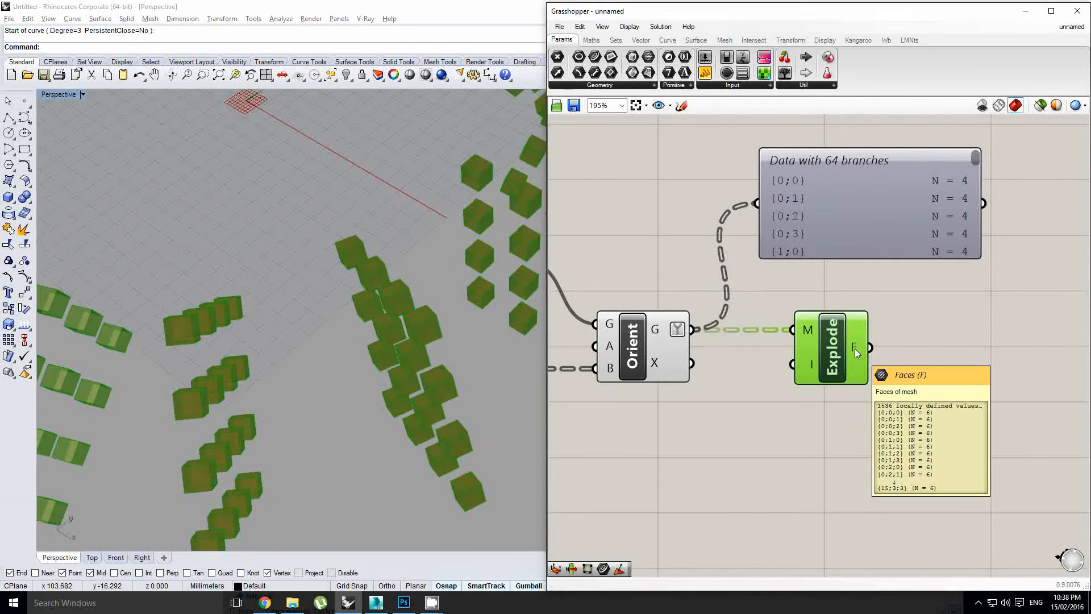
Move the Param Viewer aside and connect the Explode component's F output to it to show the branch structure
right_click(829, 325)
left_click(838, 220)
left_click_drag(838, 219, 966, 220)
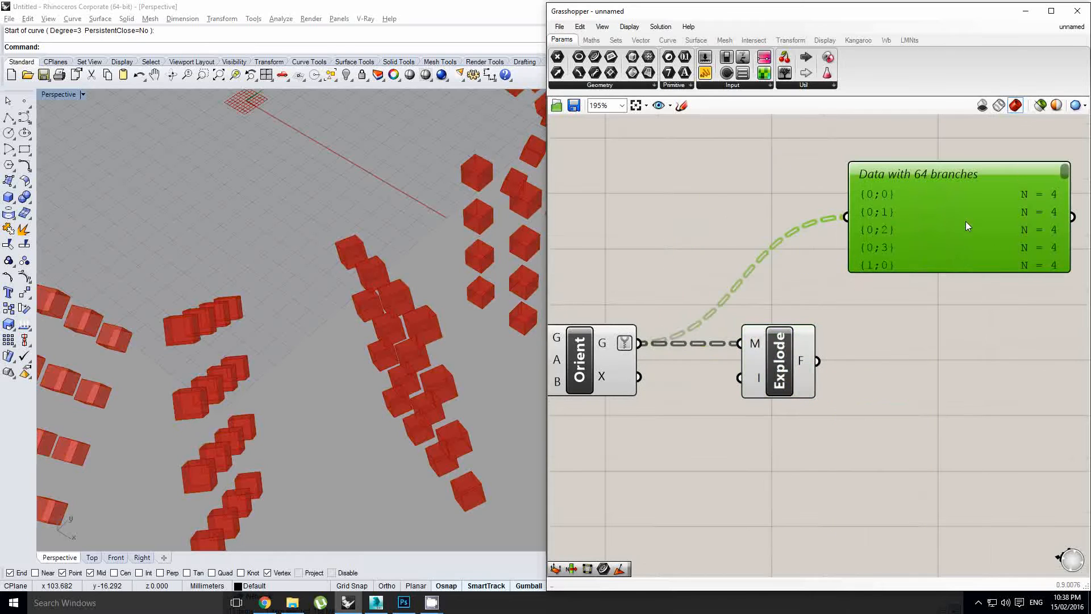
left_click_drag(816, 361, 854, 224)
scroll(854, 223, "down", 1)
scroll(867, 259, "up", 1)
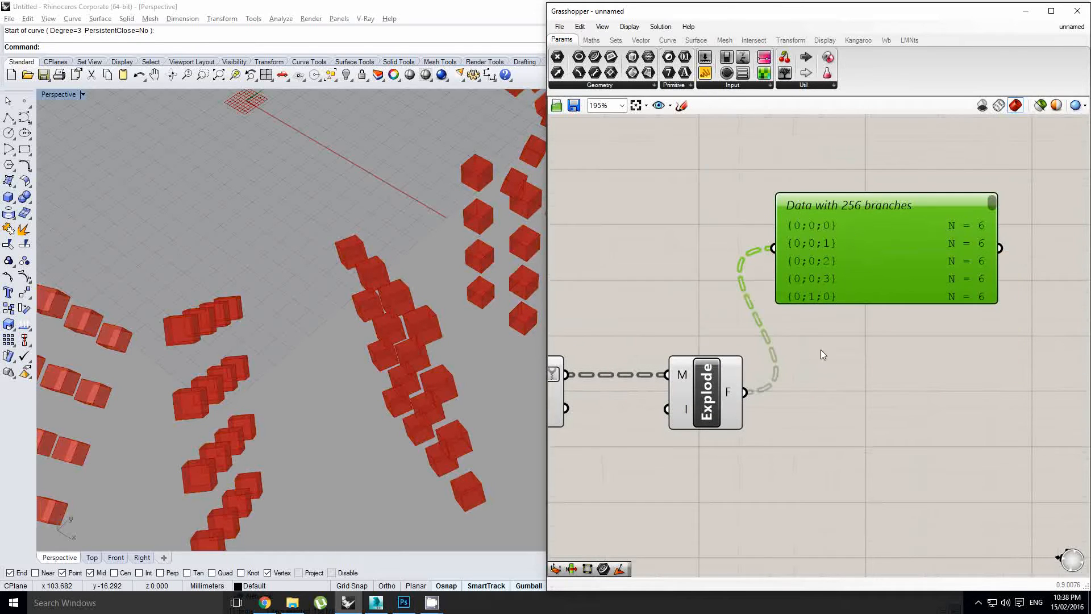
Turn off the Orient component's preview and highlight the exploded mesh faces in the viewport
right_click_drag(342, 336, 366, 325)
right_click_drag(684, 366, 853, 334)
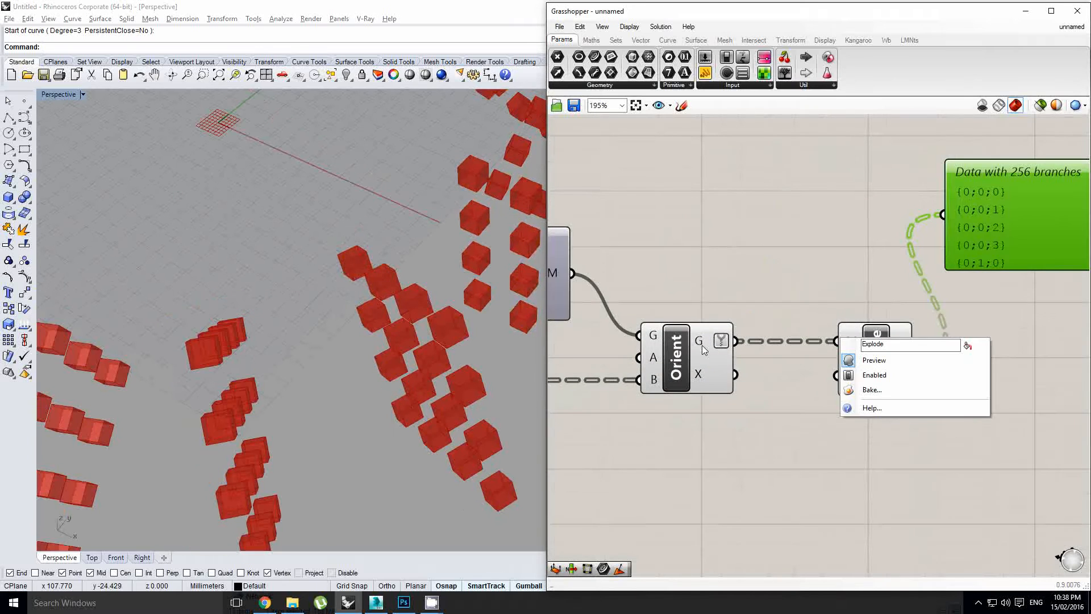
left_click(697, 346)
scroll(696, 345, "up", 1)
middle_click(686, 339)
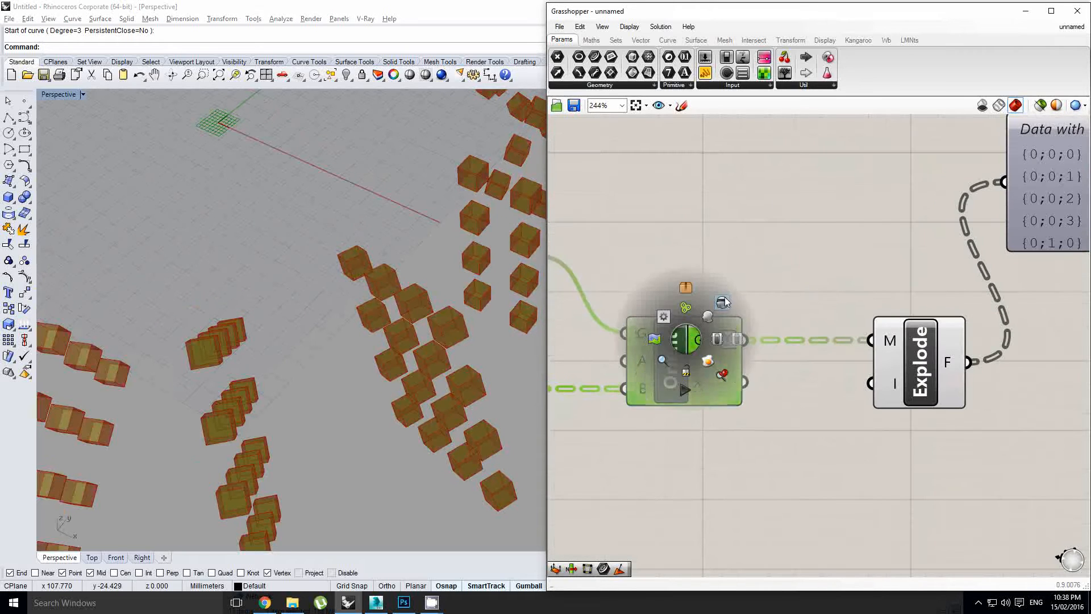
left_click(718, 372)
scroll(947, 283, "down", 4)
right_click_drag(947, 283, 752, 310)
left_click(850, 348)
scroll(801, 360, "up", 1)
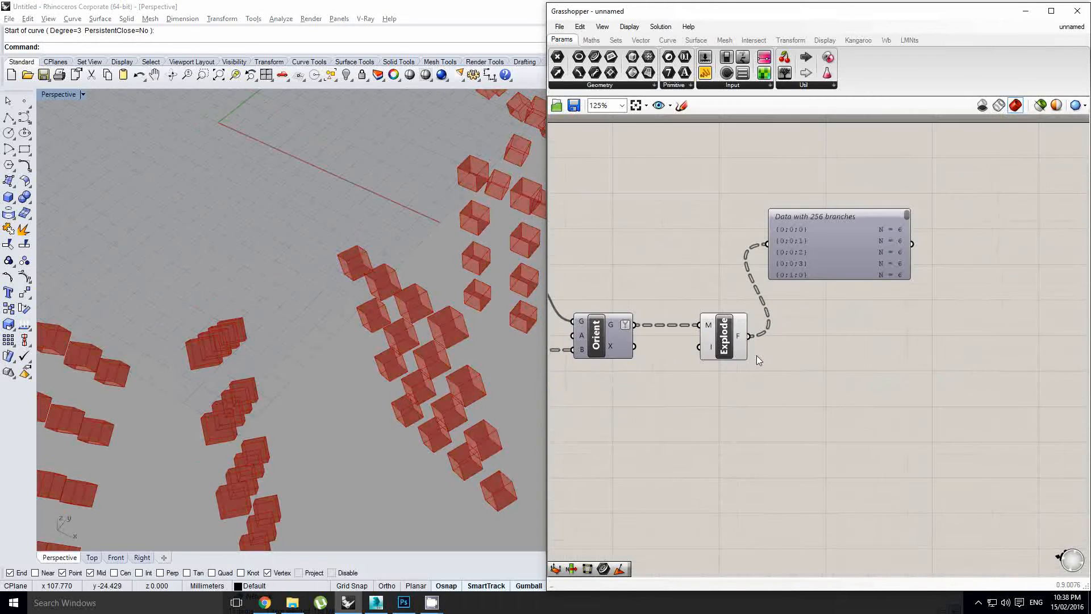
left_click(740, 346)
right_click_drag(343, 321, 392, 315)
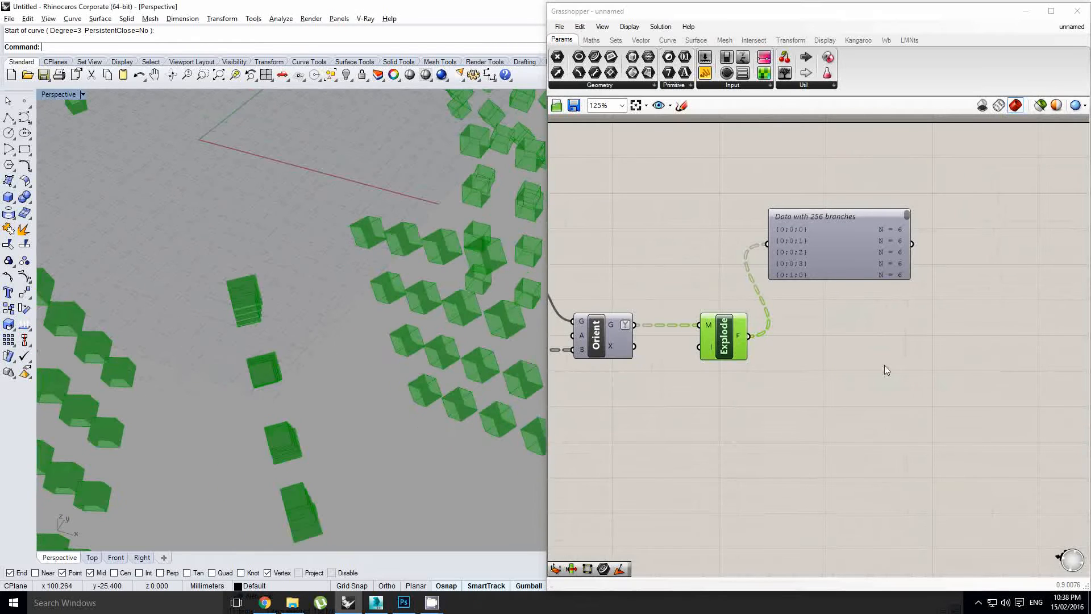
Add a Face Normals component beside Explode and connect the exploded faces to its M input
double_click(846, 370)
type("face nor")
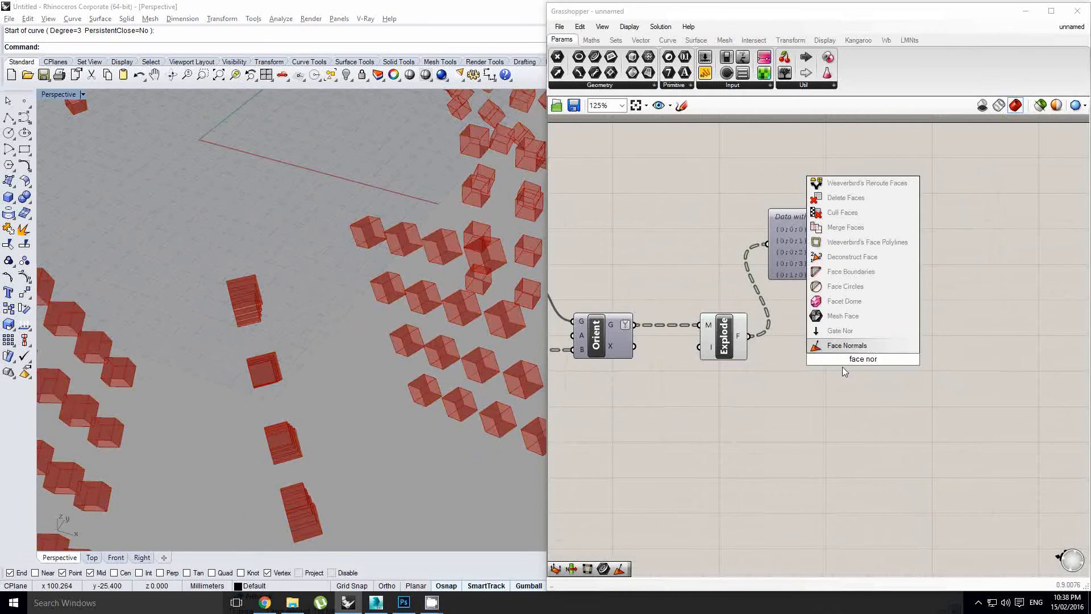
key("Return")
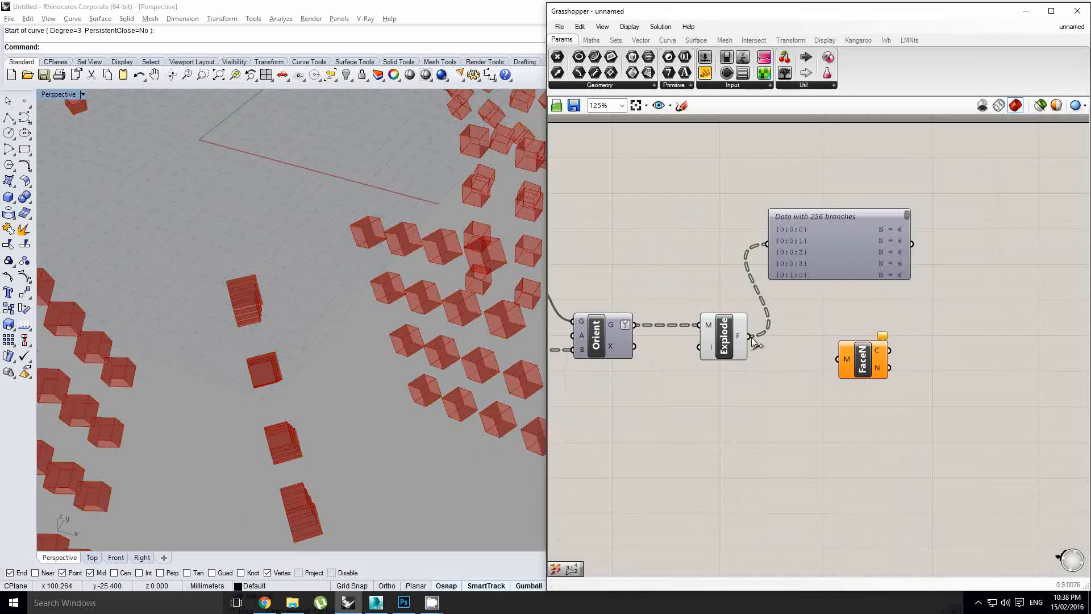
left_click_drag(751, 337, 838, 359)
left_click_drag(847, 361, 802, 338)
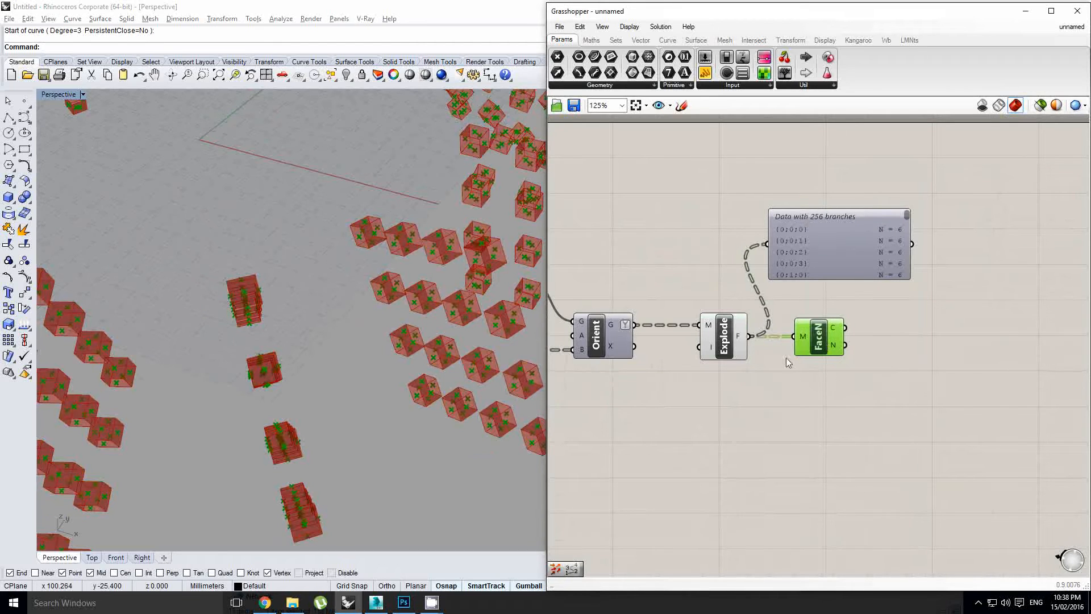
Add a Point List component and connect the Face Normals centres output C to its P input
double_click(944, 338)
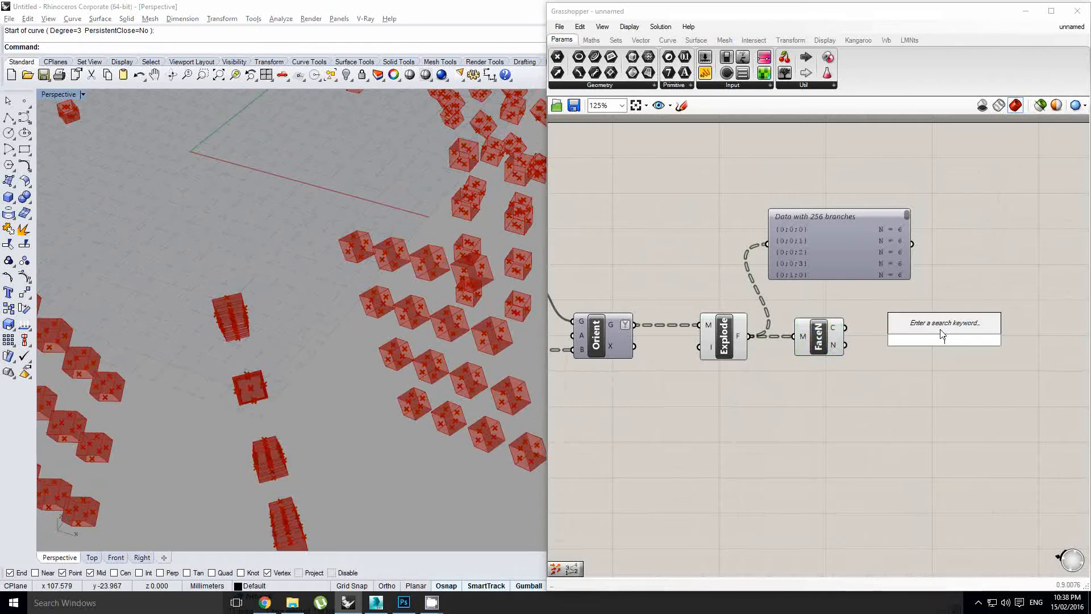
type("point")
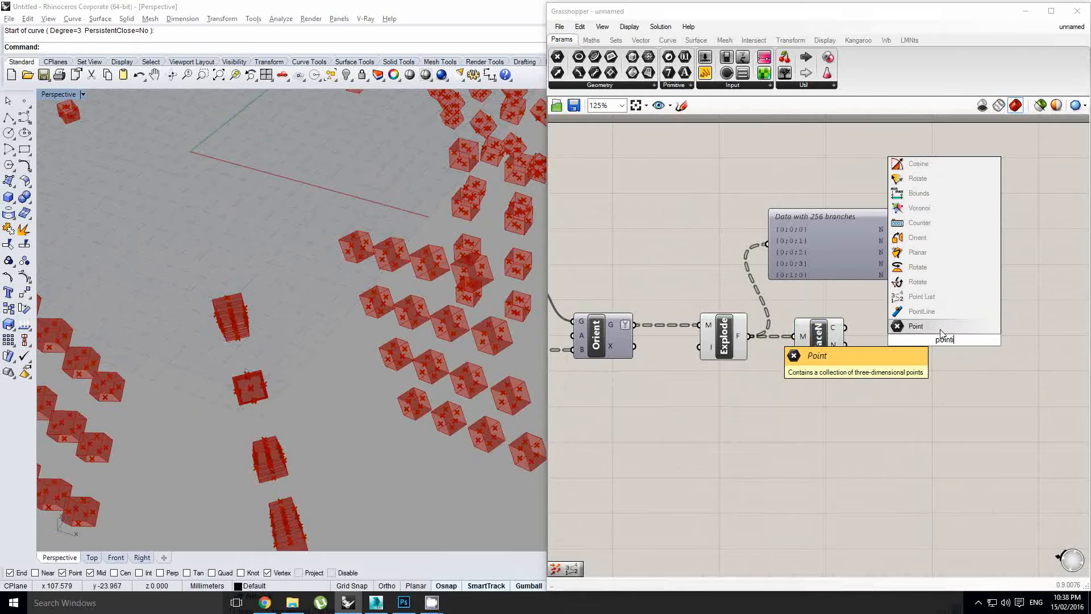
left_click(949, 299)
scroll(915, 315, "up", 1)
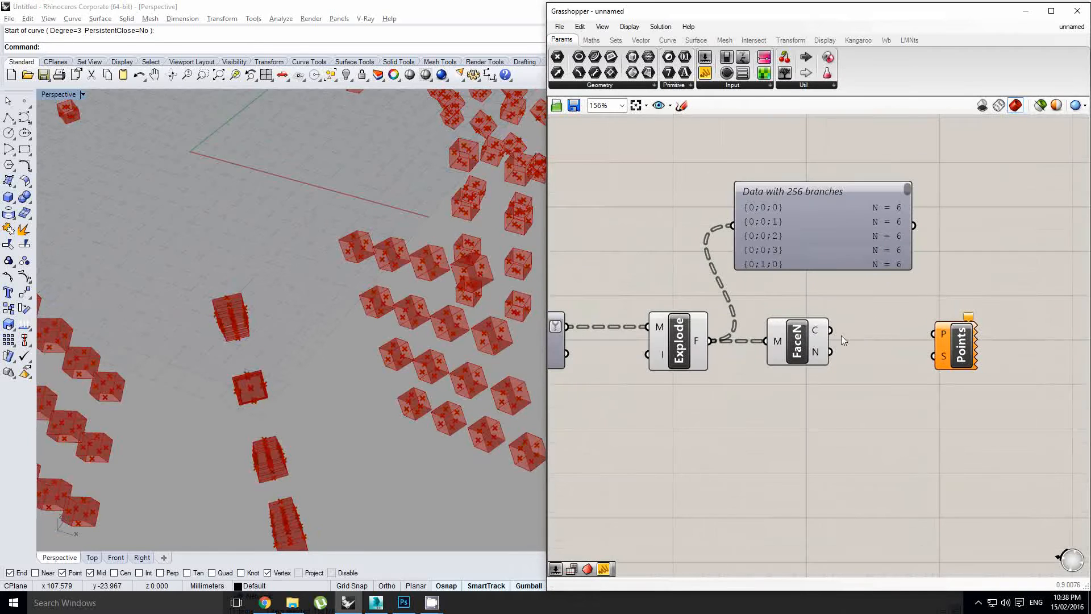
left_click_drag(831, 330, 943, 344)
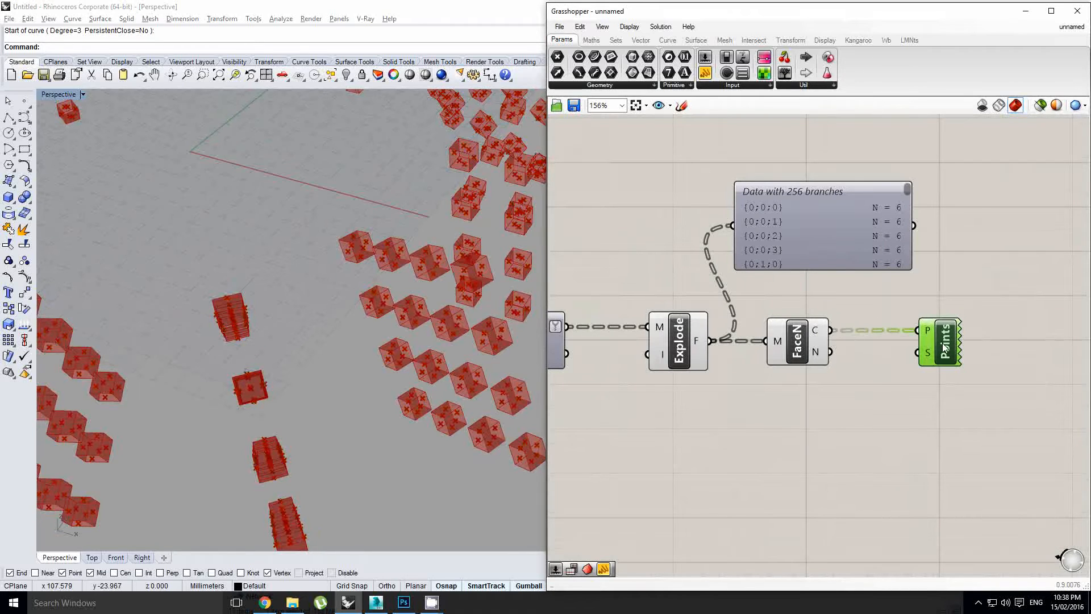
Hide the Face Normals preview and inspect the point numbers on the boxes and the component's data paths
right_click_drag(445, 312, 440, 313)
left_click(799, 340)
middle_click(799, 339)
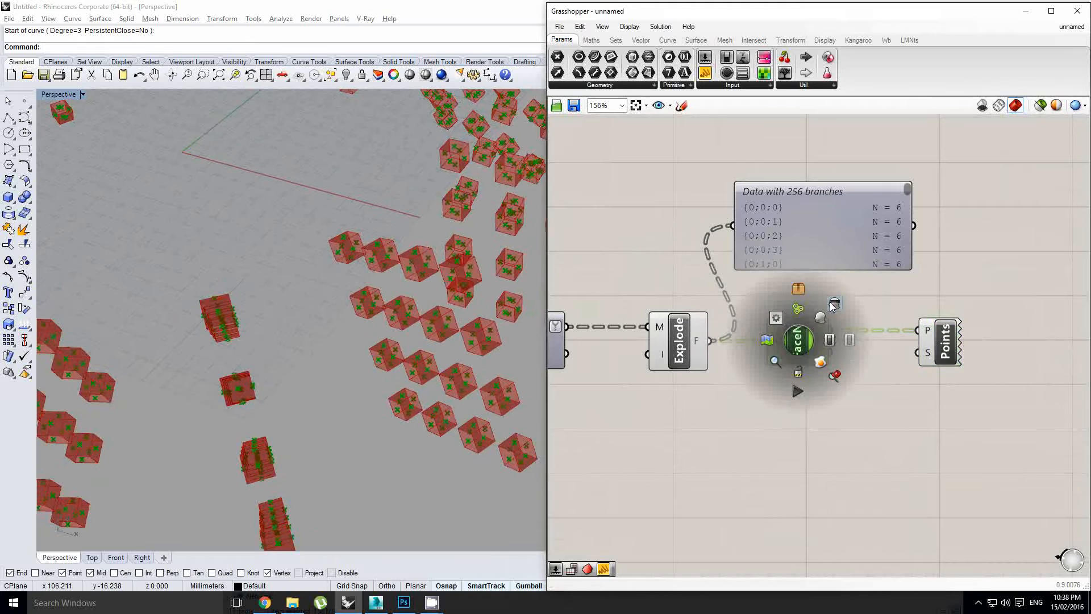
left_click(830, 305)
scroll(426, 275, "up", 5)
right_click_drag(493, 262, 468, 262)
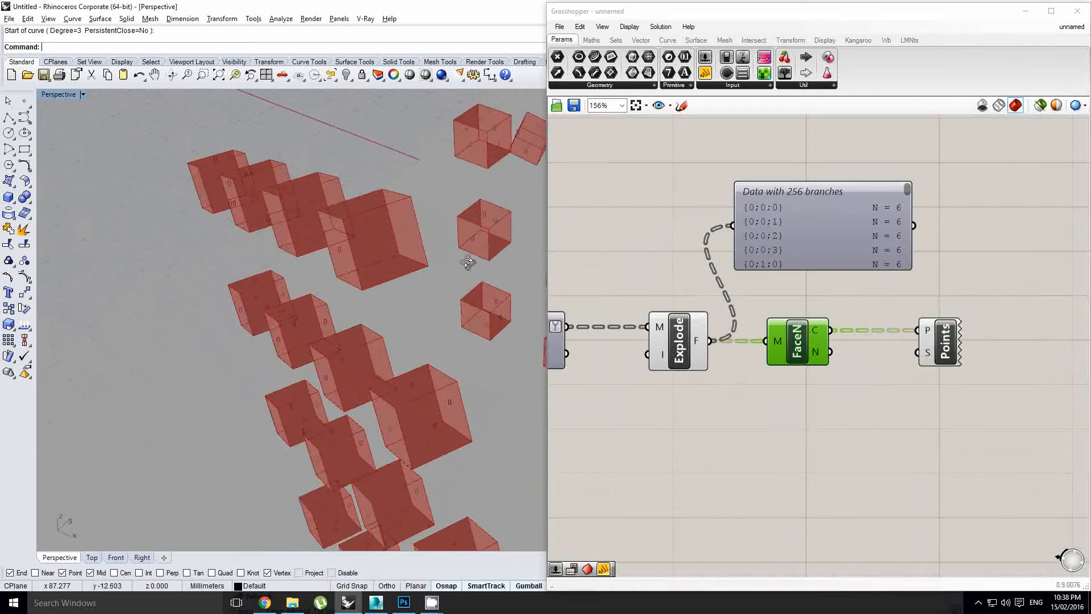
scroll(873, 330, "up", 2)
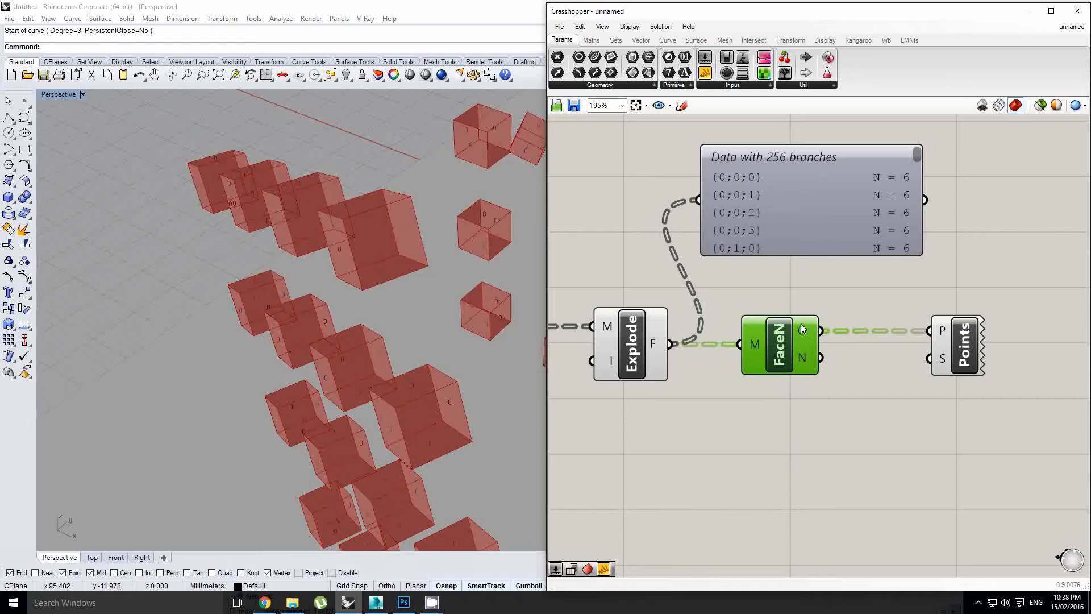
mouse_move(803, 332)
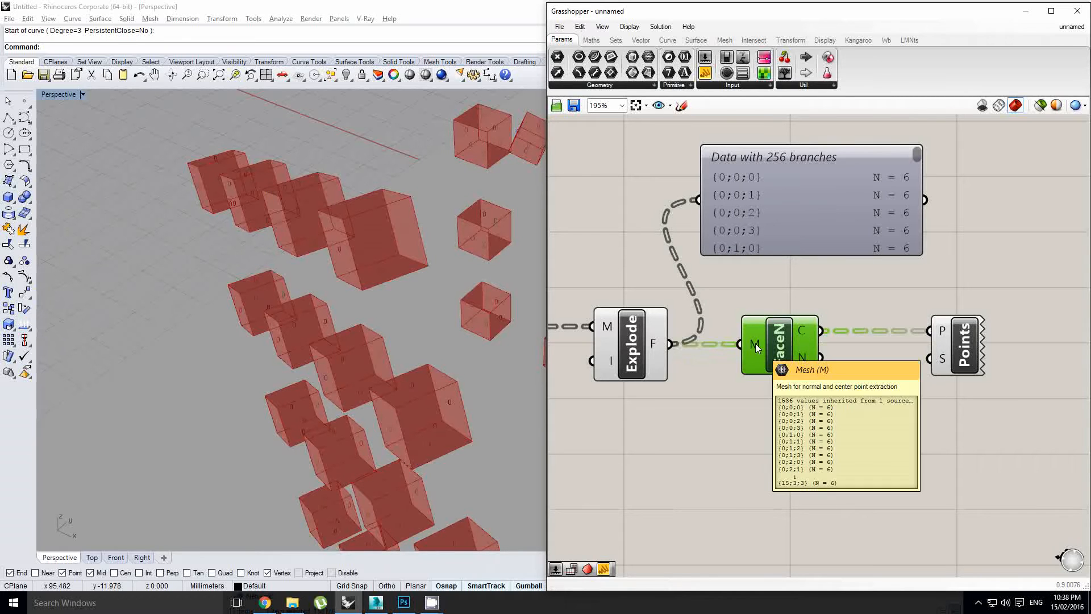
right_click(801, 330)
left_click(871, 301)
scroll(792, 318, "down", 2)
right_click(792, 314)
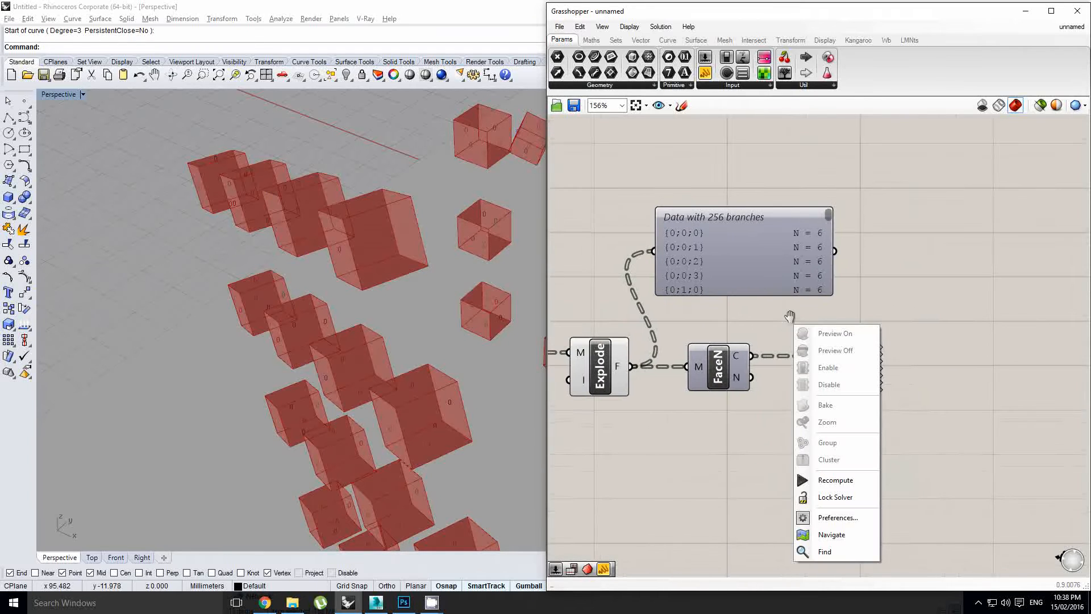
Insert a Shift Paths component between the Face Normals C output and the Point List P input
double_click(787, 313)
type("shift")
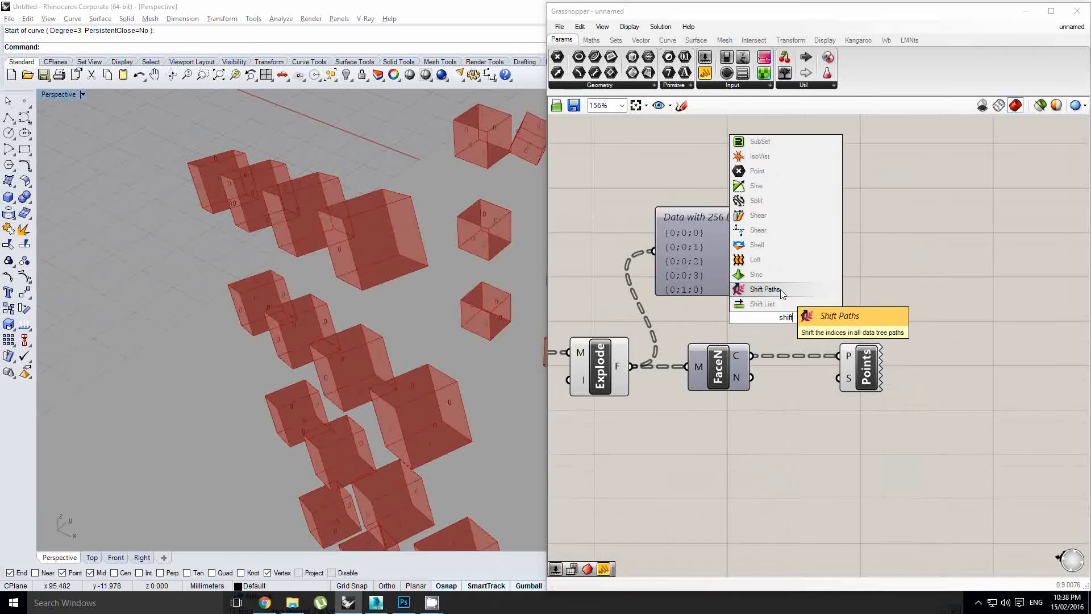
left_click(779, 289)
left_click_drag(776, 316, 770, 371)
left_click_drag(862, 372, 920, 372)
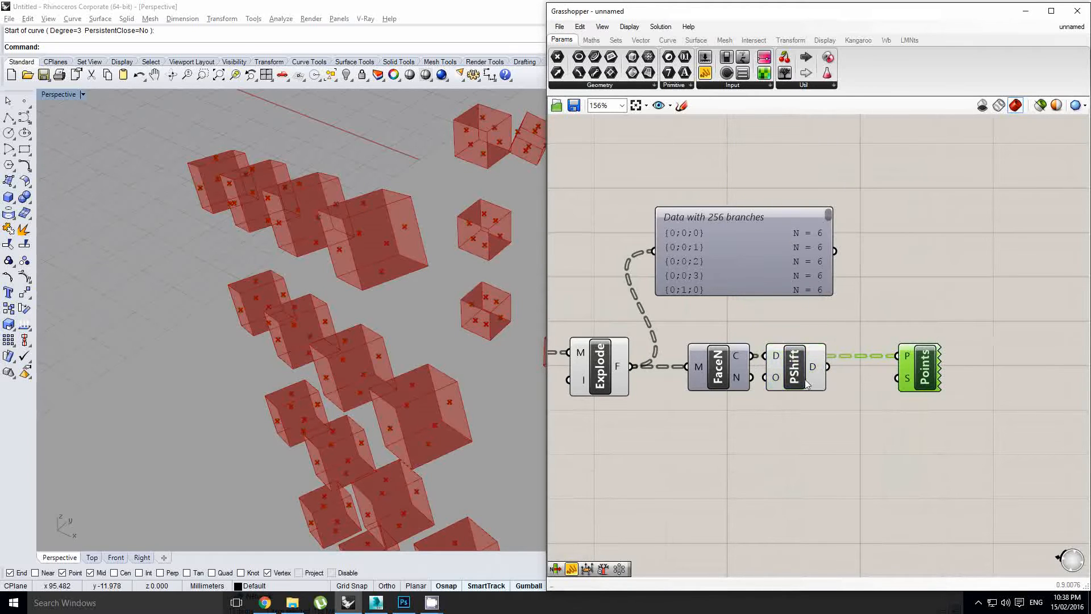
left_click_drag(795, 370, 807, 369)
left_click(721, 375)
right_click(723, 377)
left_click(749, 394)
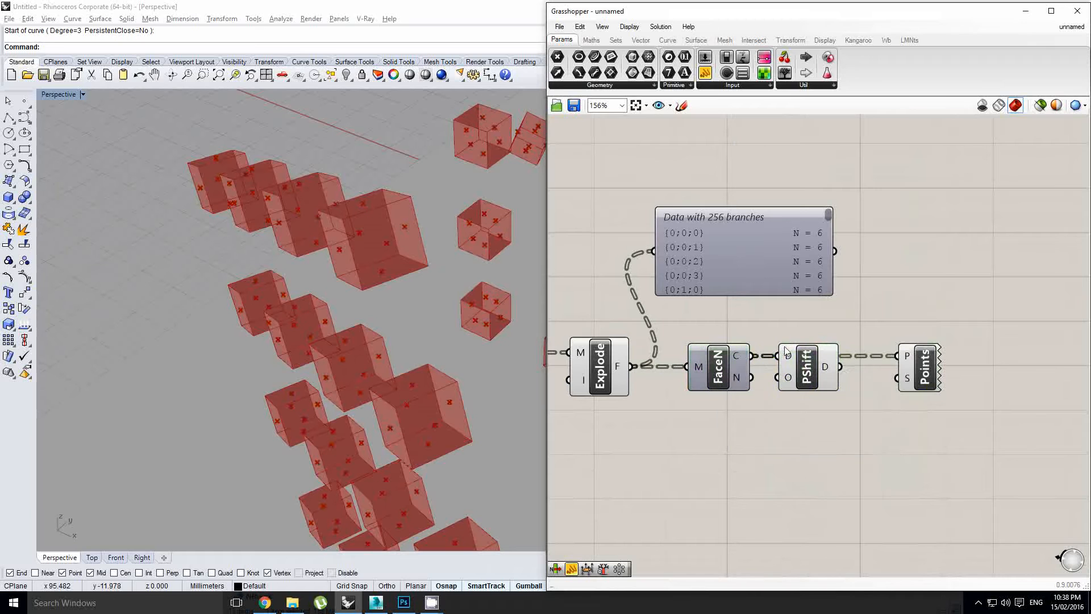
left_click_drag(917, 364, 917, 375)
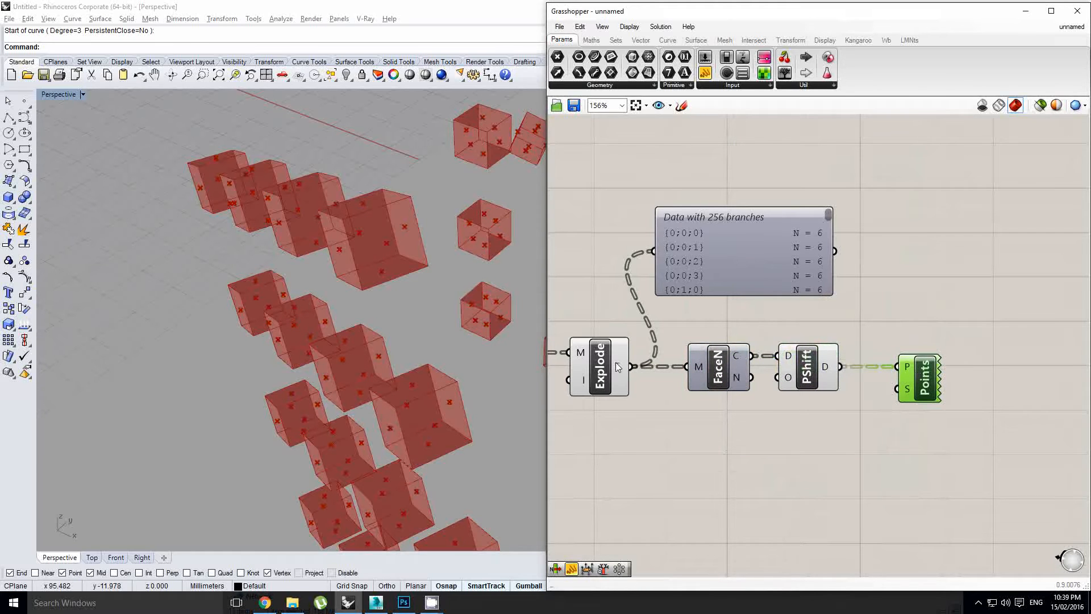
Turn off the Shift Paths preview and examine the point numbering on the faces of each box
right_click_drag(392, 347, 435, 364)
left_click(817, 363)
middle_click(817, 362)
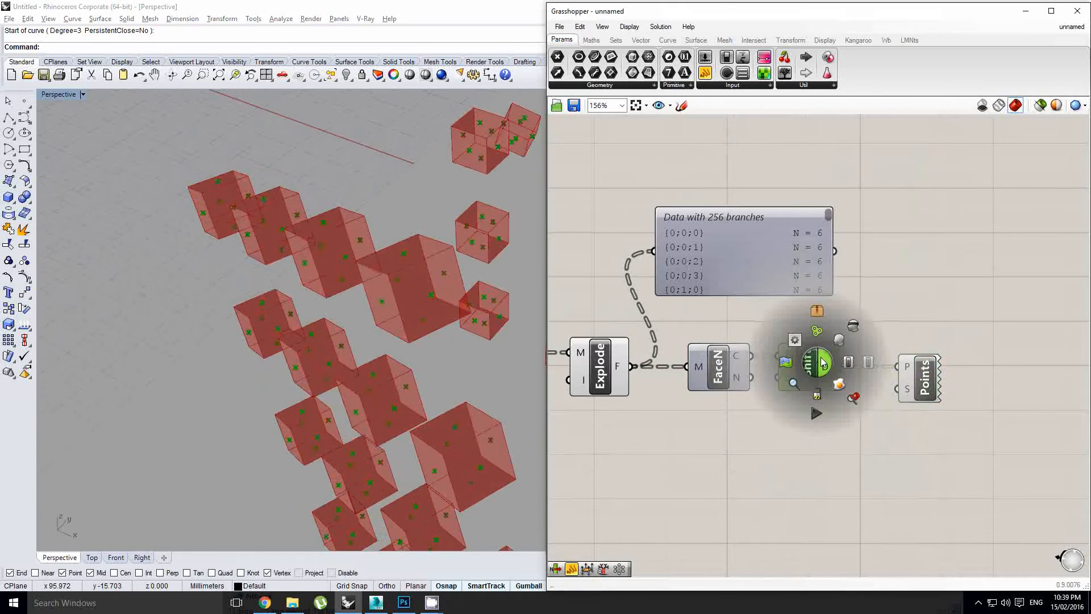
left_click(851, 330)
scroll(416, 284, "up", 5)
right_click_drag(416, 285, 355, 279)
scroll(325, 273, "down", 8)
scroll(356, 280, "up", 4)
right_click_drag(397, 325, 317, 305)
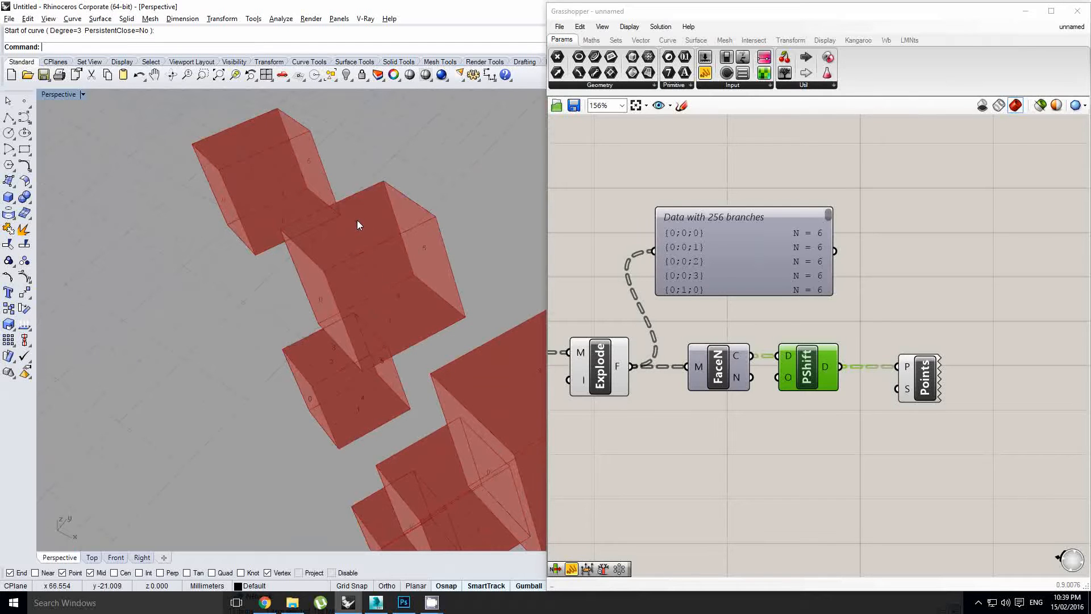
scroll(449, 250, "down", 8)
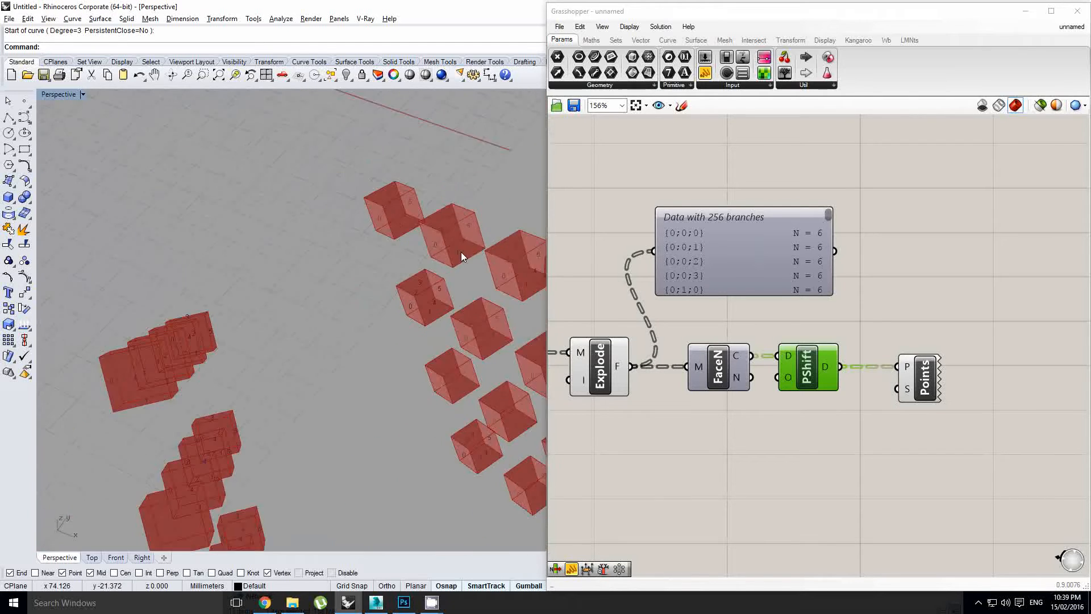
right_click_drag(254, 336, 361, 311)
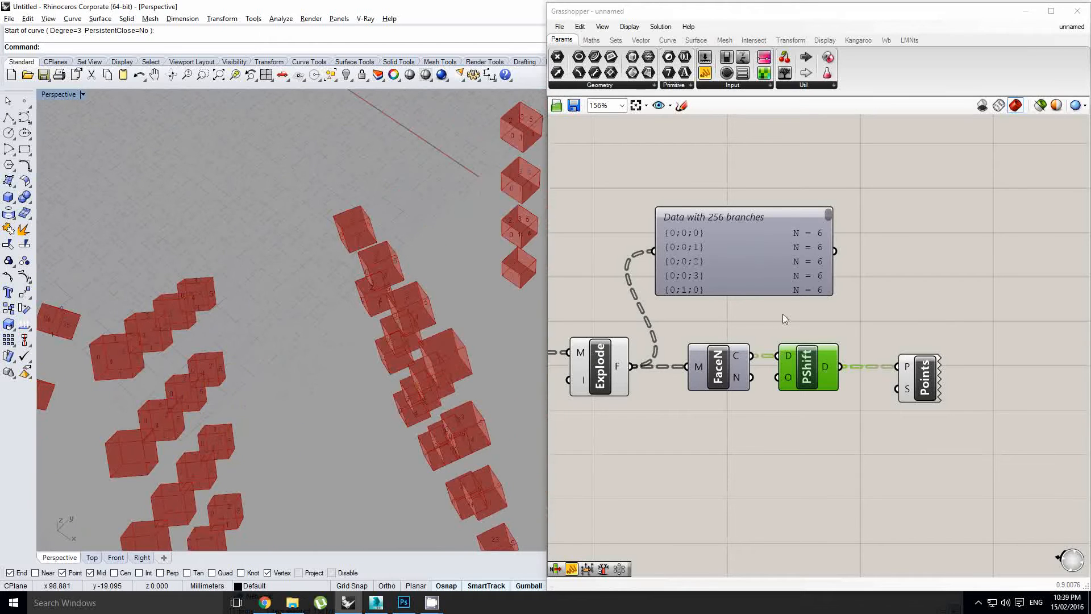
Highlight the Explode component's faces in the viewport and compare them with the numbered points across the box rows
right_click_drag(782, 314, 800, 316)
left_click(967, 323)
right_click_drag(636, 373, 696, 365)
left_click(682, 361)
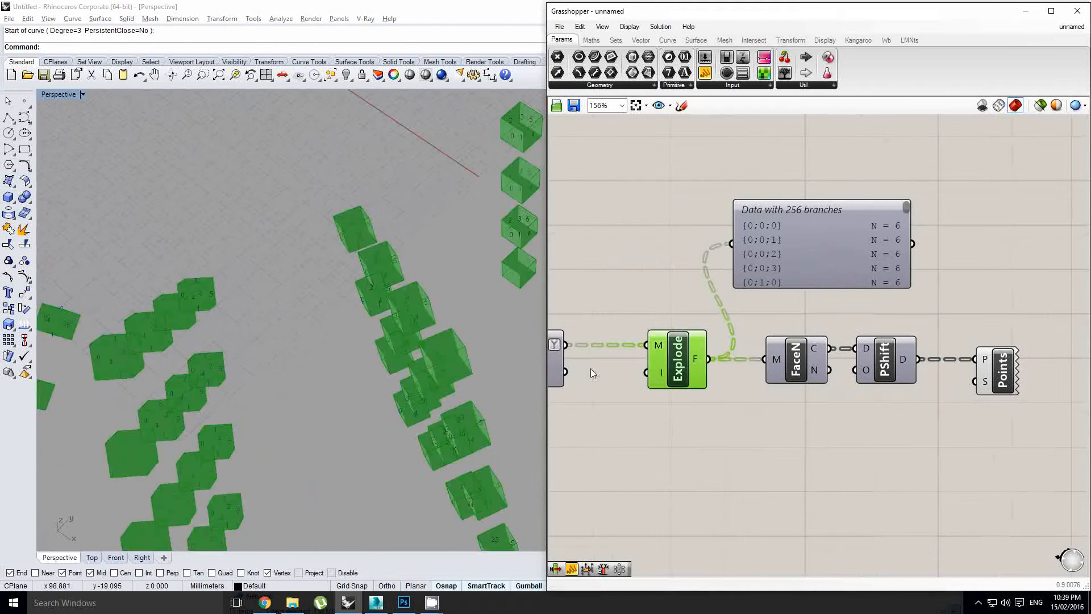
right_click_drag(361, 331, 314, 332)
scroll(299, 339, "down", 3)
right_click_drag(830, 388, 731, 377)
left_click(805, 387)
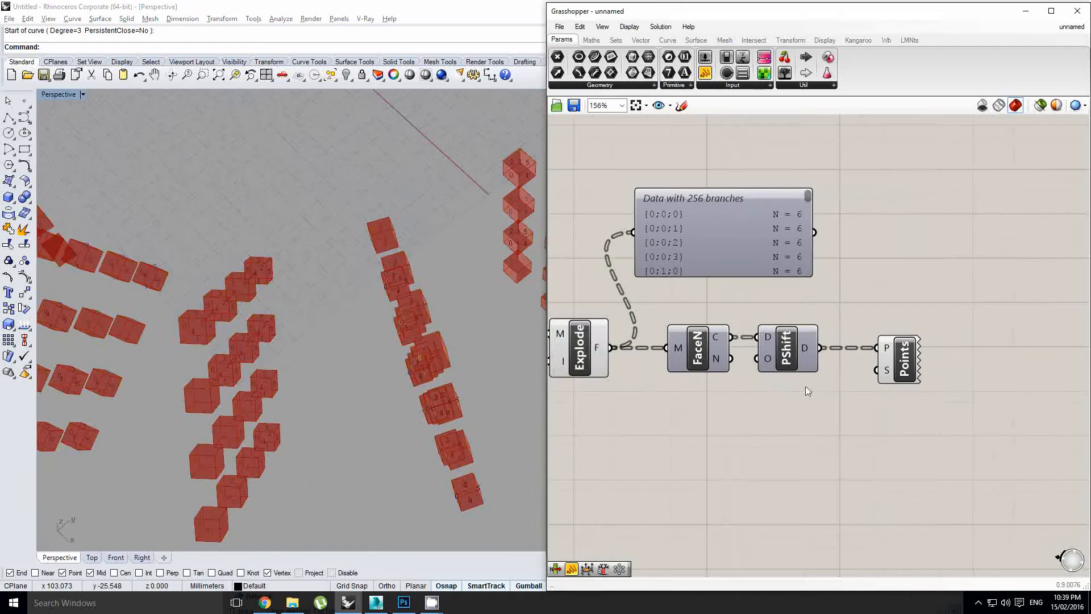
Check the Shift Paths D output against the Face Normals outputs on the canvas
left_click(810, 349)
mouse_move(804, 348)
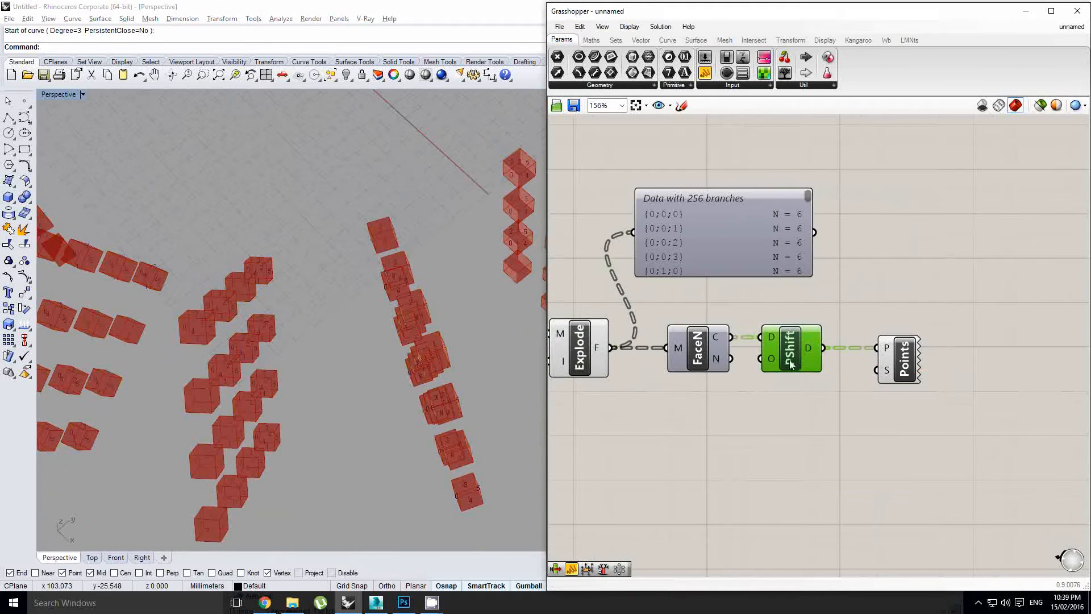
right_click_drag(768, 412, 774, 390)
left_click(736, 402)
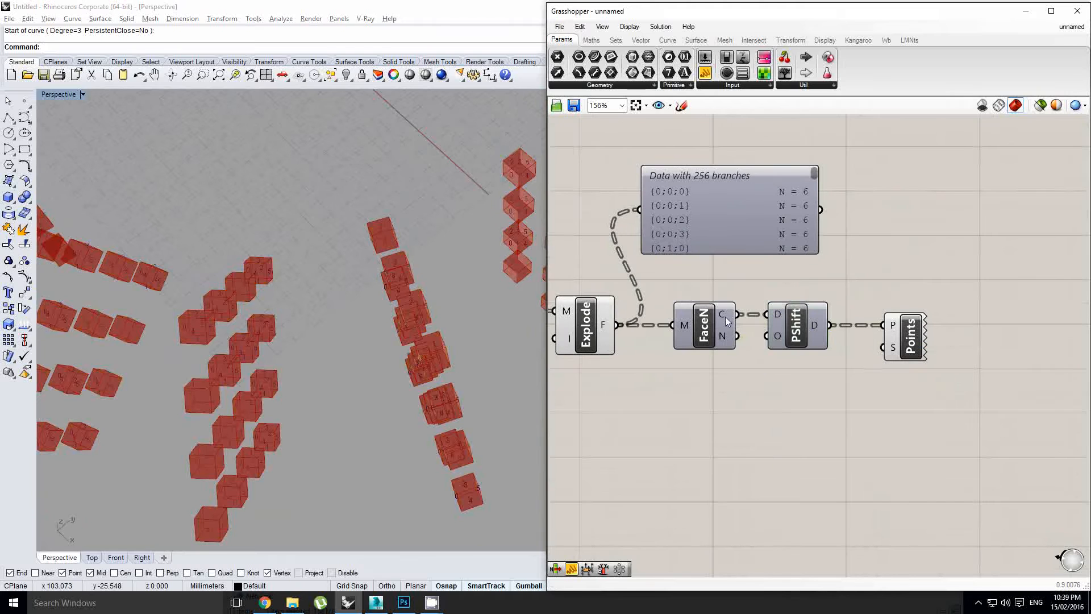
scroll(727, 321, "down", 2)
scroll(731, 324, "up", 1)
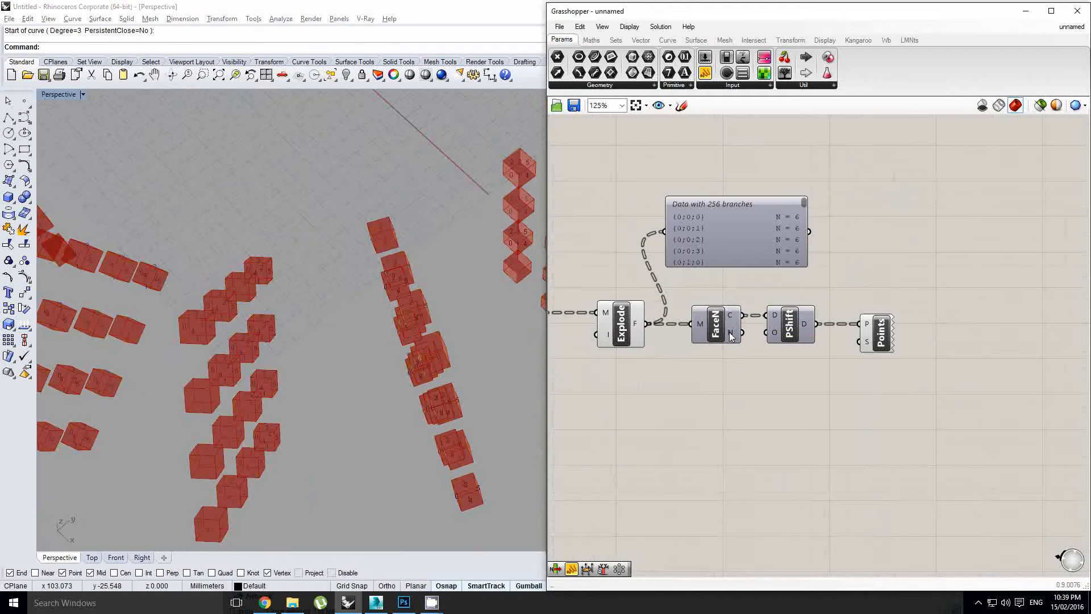
double_click(794, 423)
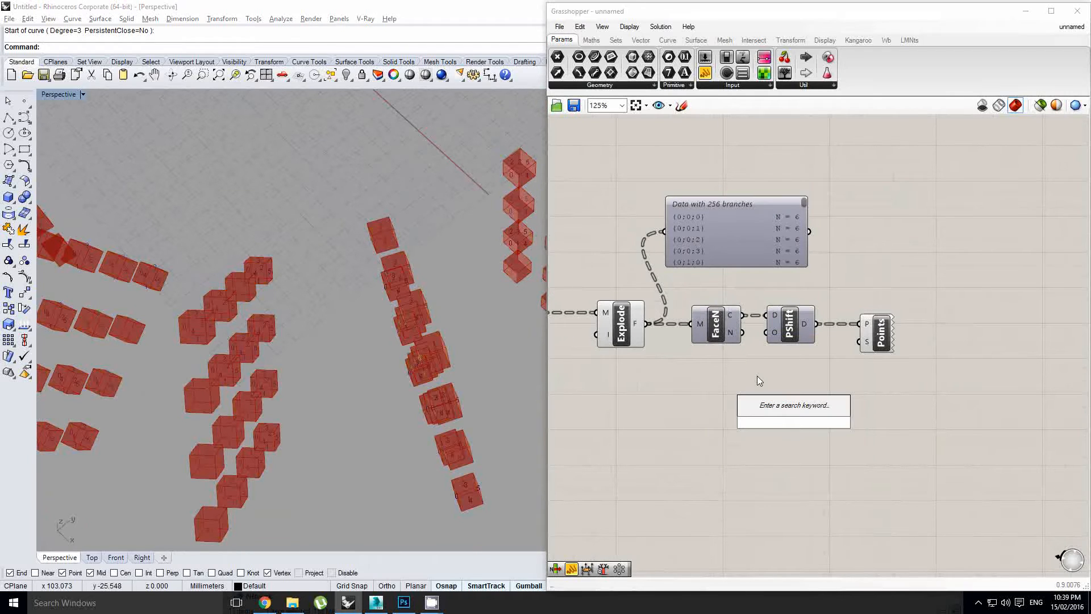
type("relative")
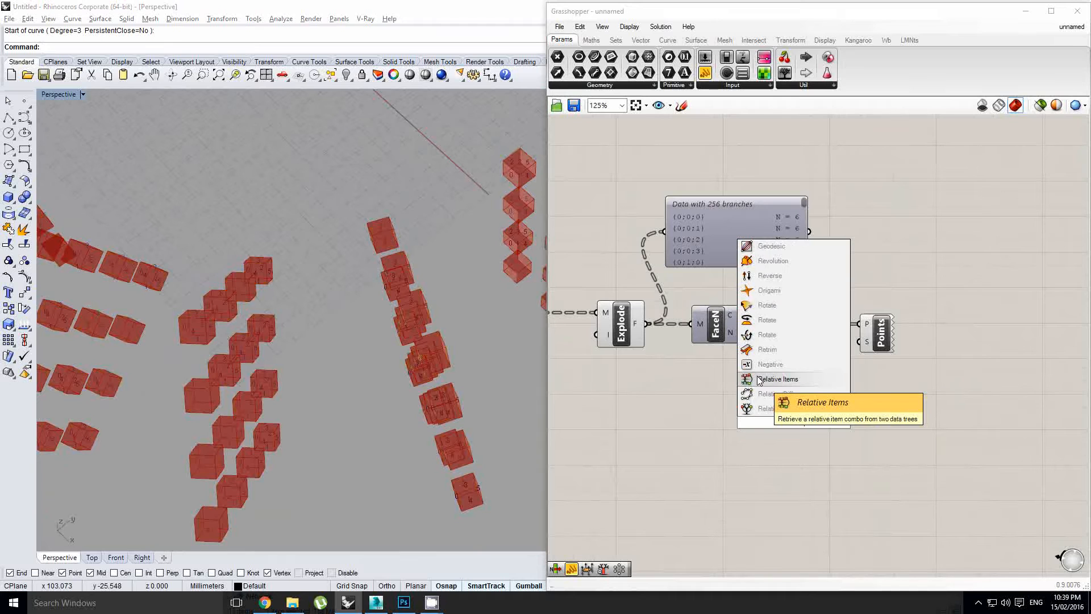
left_click(762, 392)
left_click(779, 412)
key("Delete")
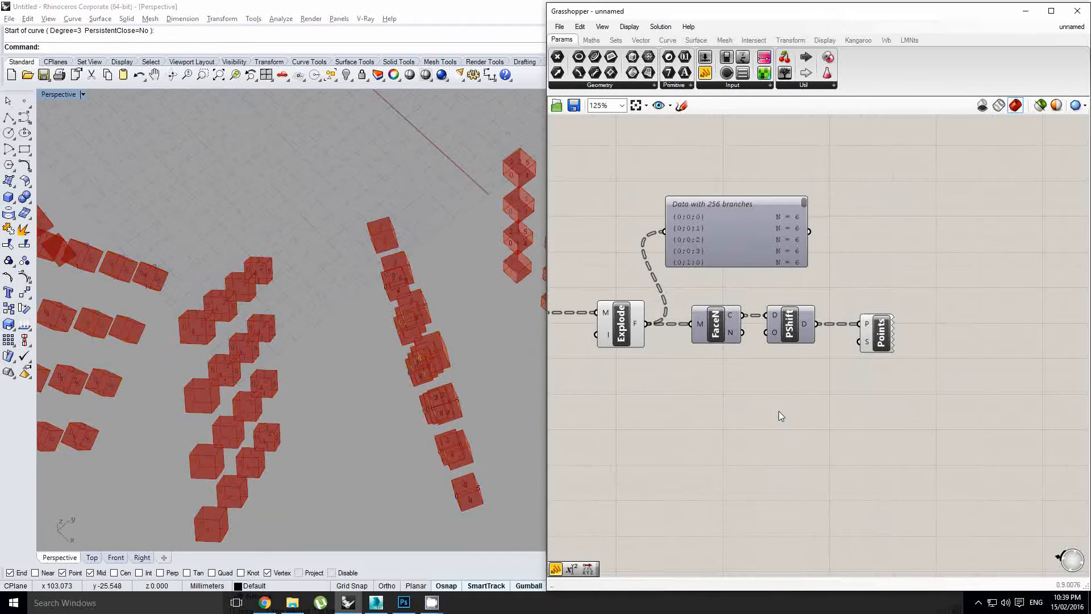
double_click(779, 412)
type("rela")
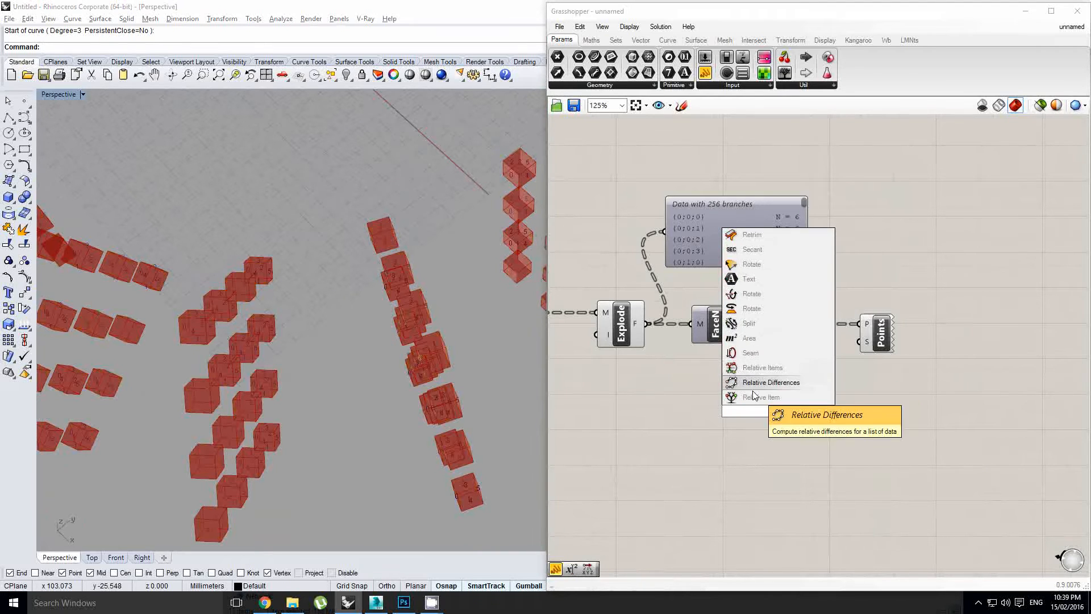
left_click(755, 396)
scroll(804, 410, "up", 2)
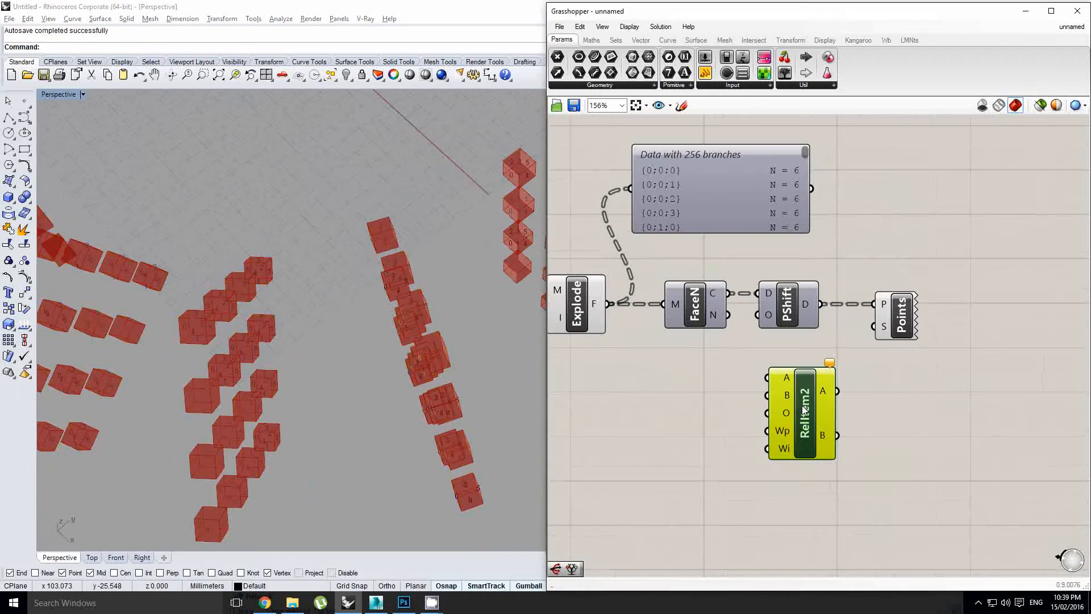
key("Delete")
Add a Relative Item component below Shift Paths and connect the Face Normals C output to its T input
double_click(803, 404)
type("rewla")
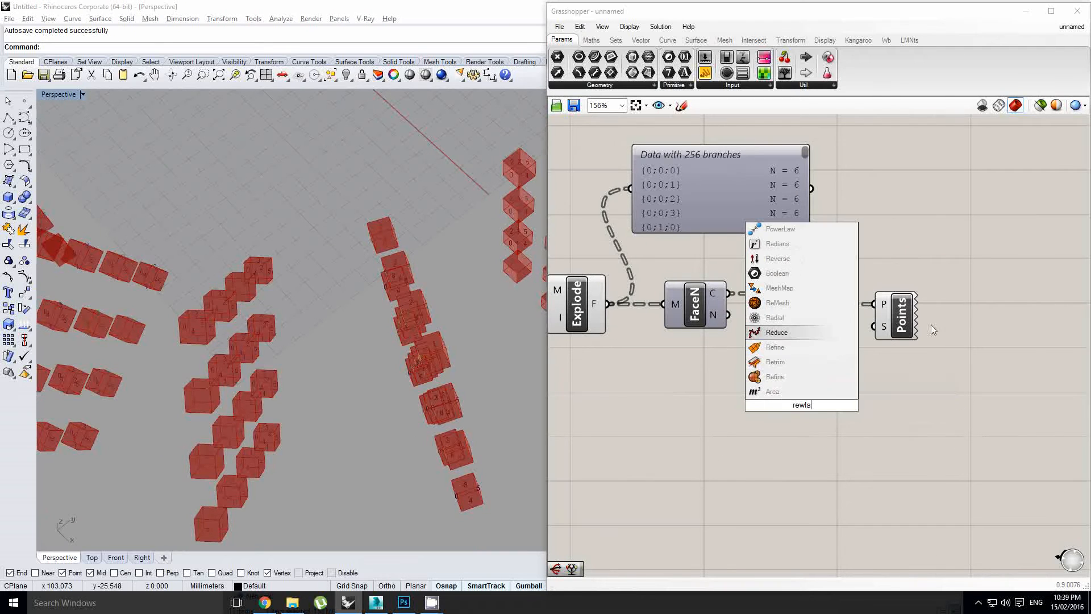
key("BackSpace")
key("BackSpace")
key("BackSpace")
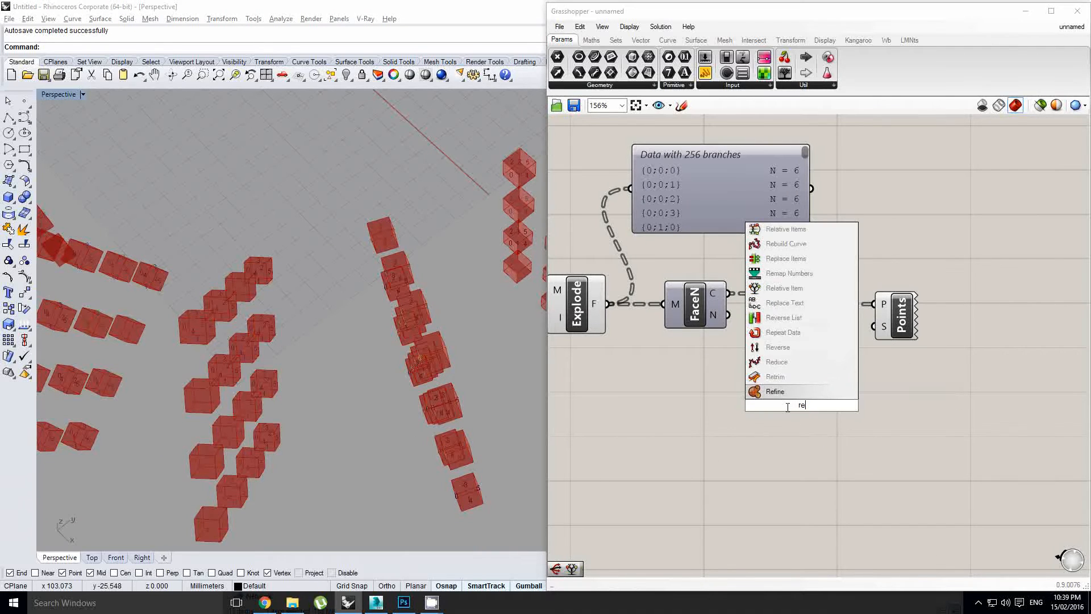
type("lative")
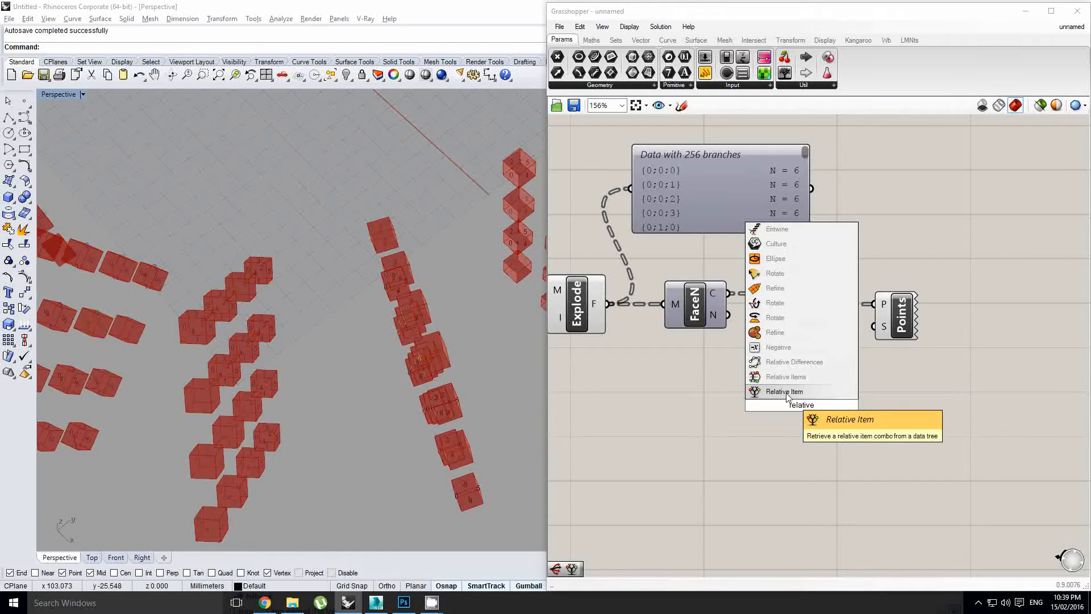
left_click(787, 394)
left_click_drag(728, 293, 787, 395)
right_click_drag(786, 394, 809, 386)
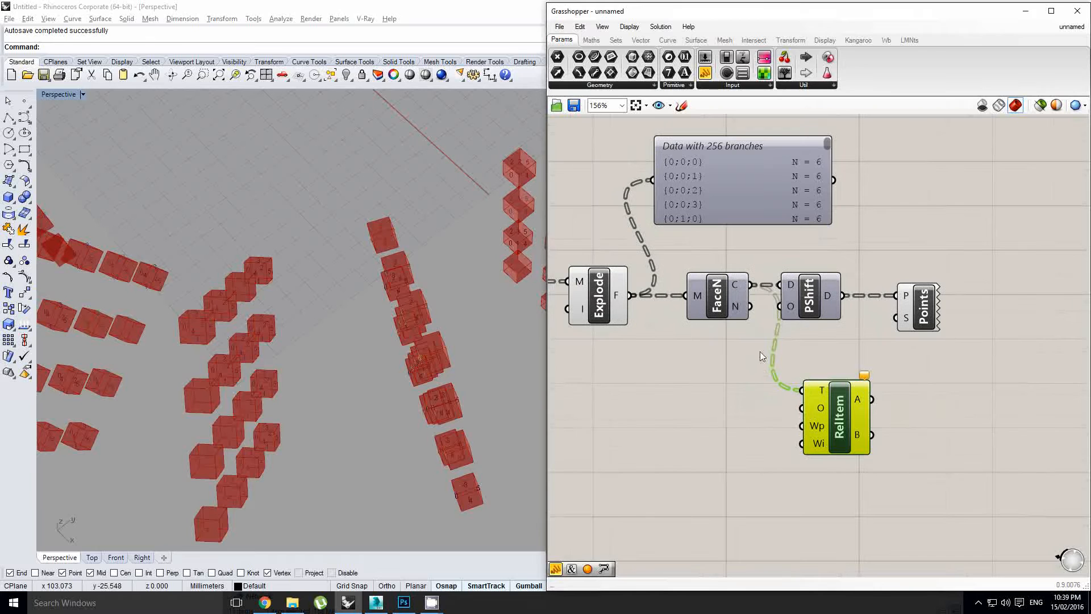
left_click_drag(841, 424, 839, 427)
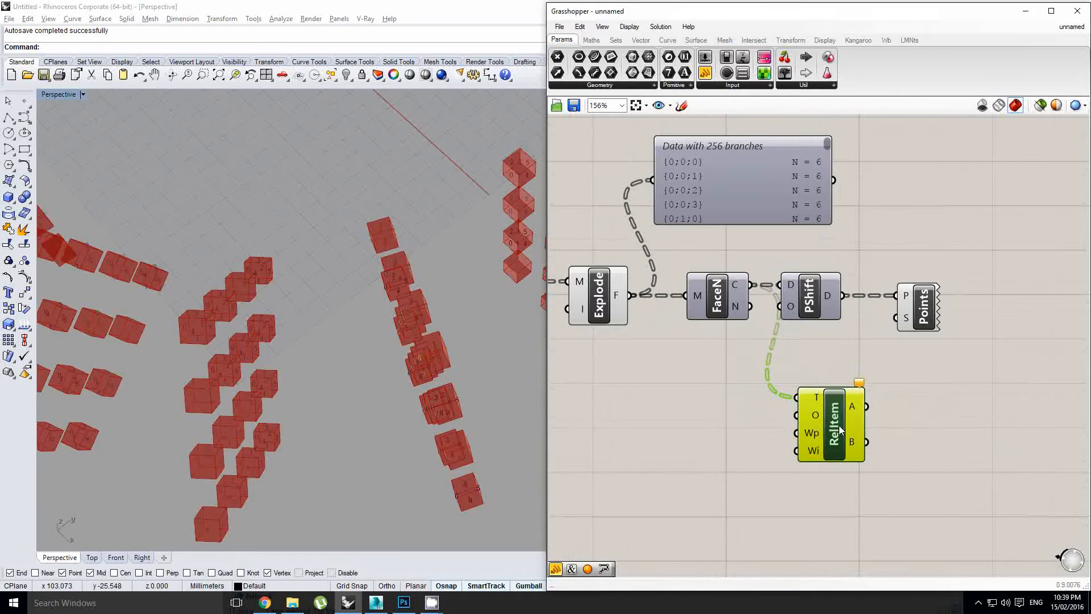
right_click_drag(599, 398, 618, 392)
right_click_drag(350, 368, 409, 274)
scroll(414, 234, "up", 5)
scroll(416, 228, "down", 5)
scroll(387, 255, "down", 4)
right_click_drag(793, 384, 789, 388)
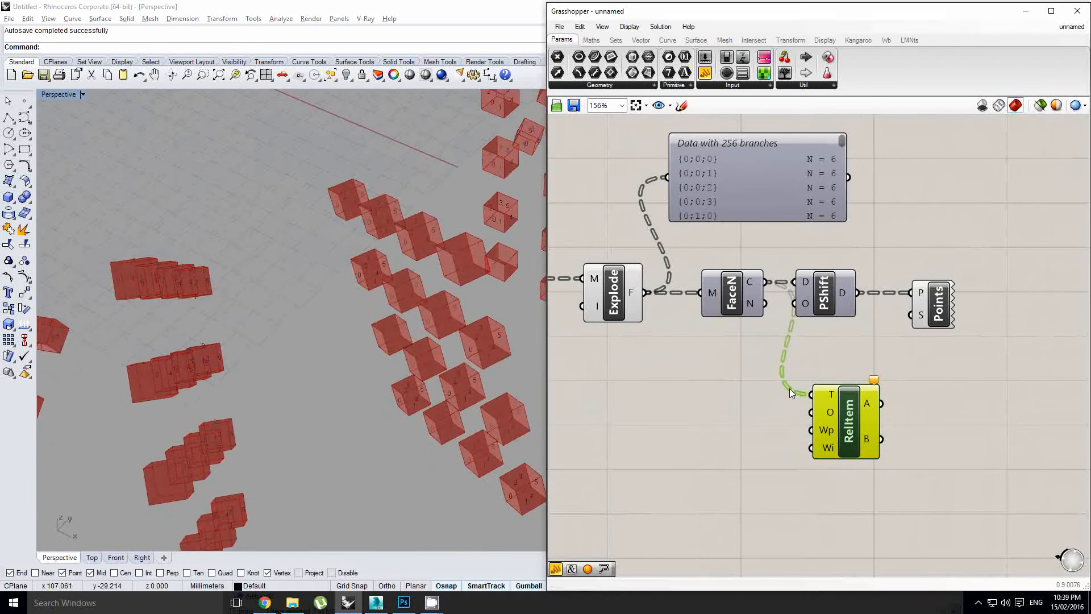
left_click(720, 180)
right_click_drag(735, 307, 758, 295)
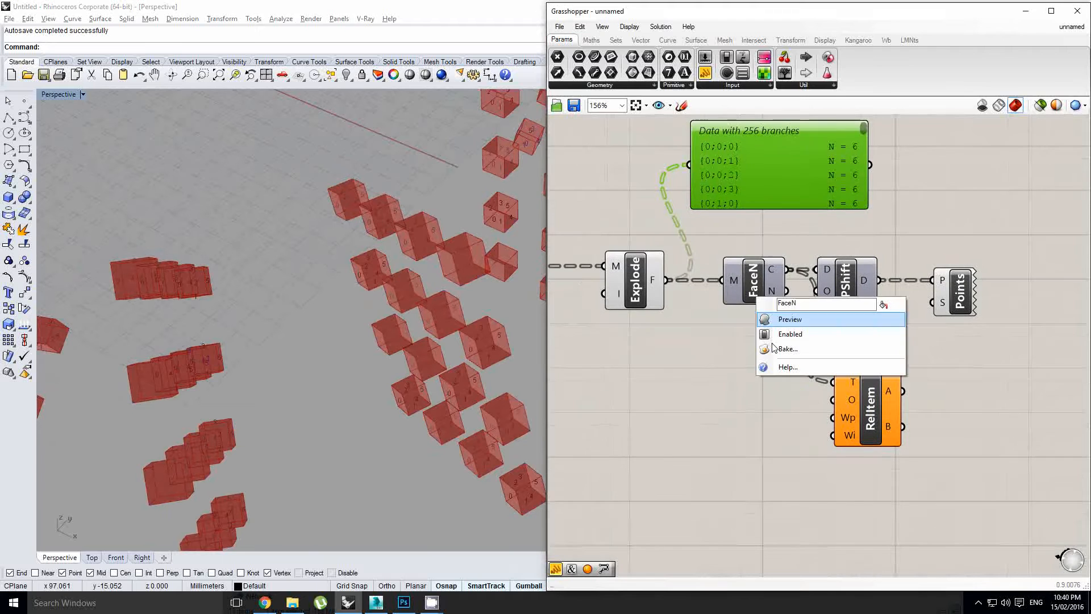
left_click(905, 380)
Place an empty panel beside the Relative Item component and enter the path {0;0;0;0} in it
scroll(901, 380, "down", 1)
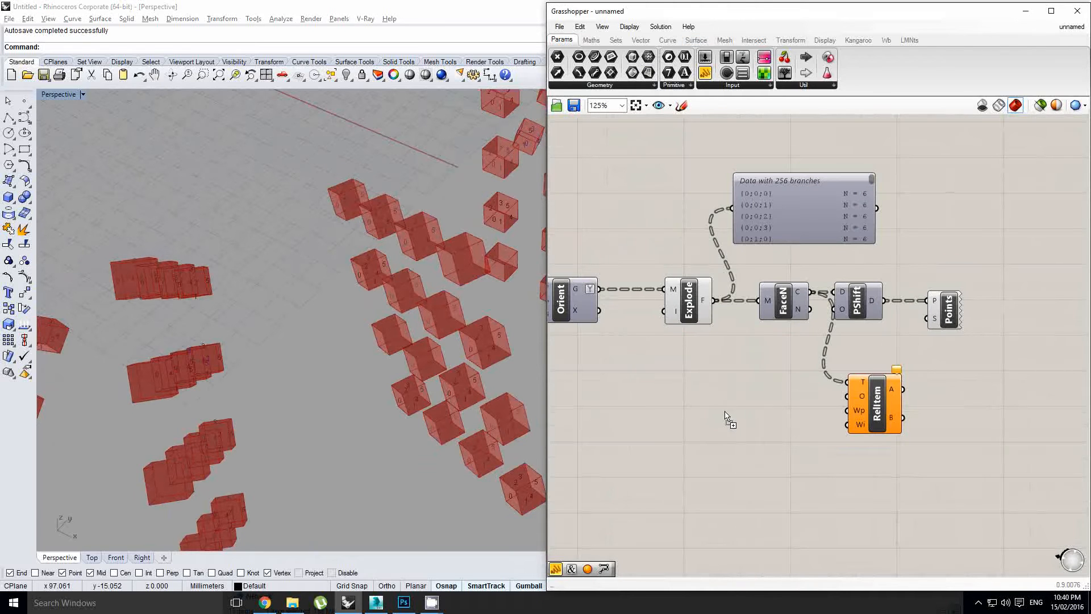
left_click_drag(729, 419, 729, 420)
right_click_drag(326, 356, 438, 333)
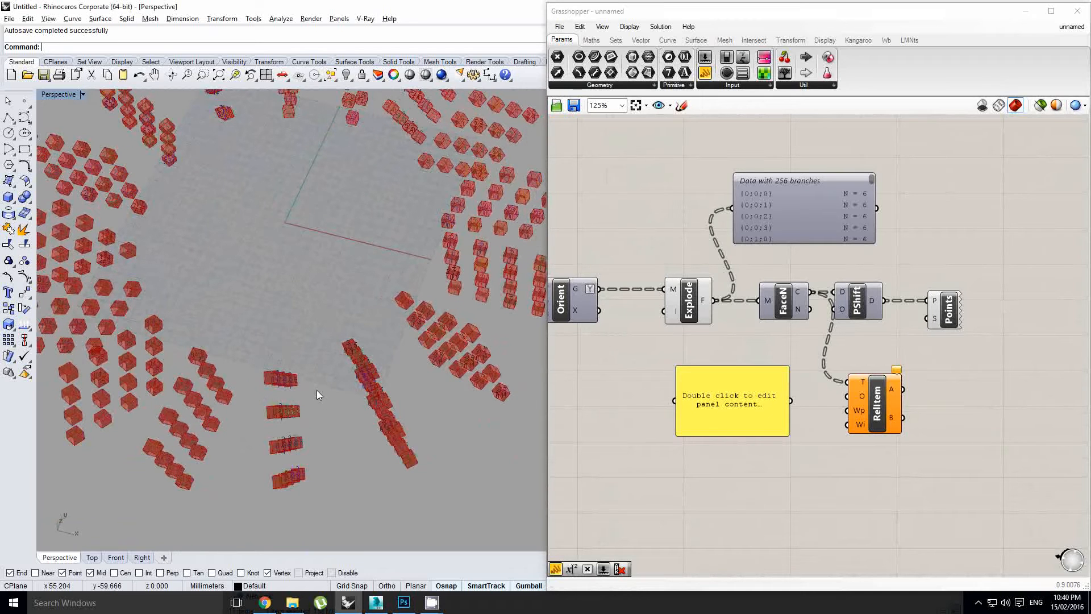
scroll(370, 389, "up", 2)
mouse_move(386, 370)
right_mouse_down()
mouse_move(421, 363)
mouse_move(378, 376)
mouse_move(391, 369)
right_mouse_up()
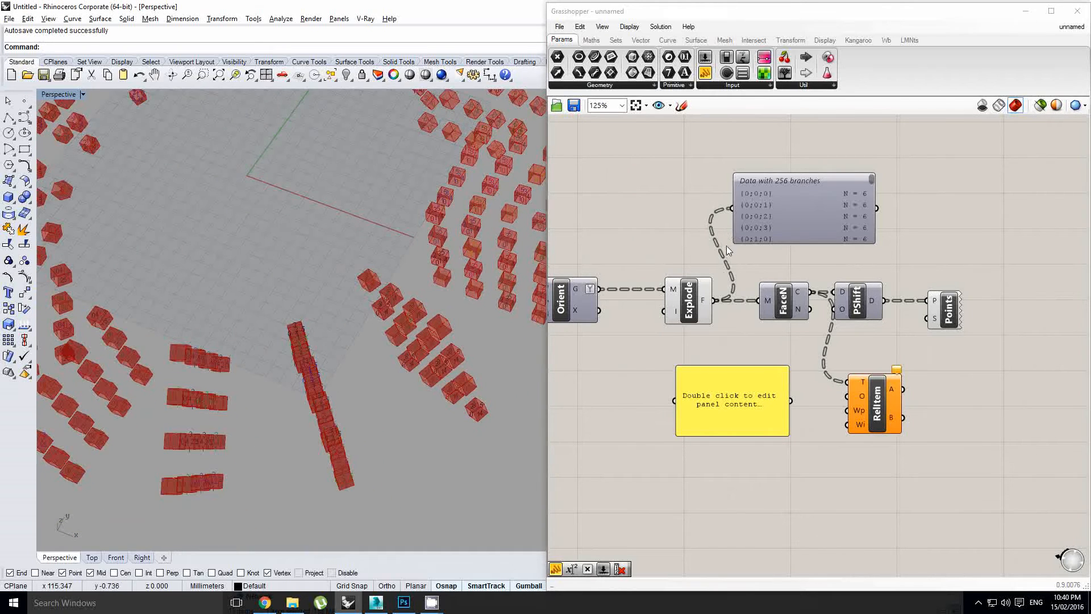
scroll(804, 213, "up", 1)
mouse_move(888, 172)
left_mouse_down()
mouse_move(881, 251)
mouse_move(890, 158)
left_mouse_up()
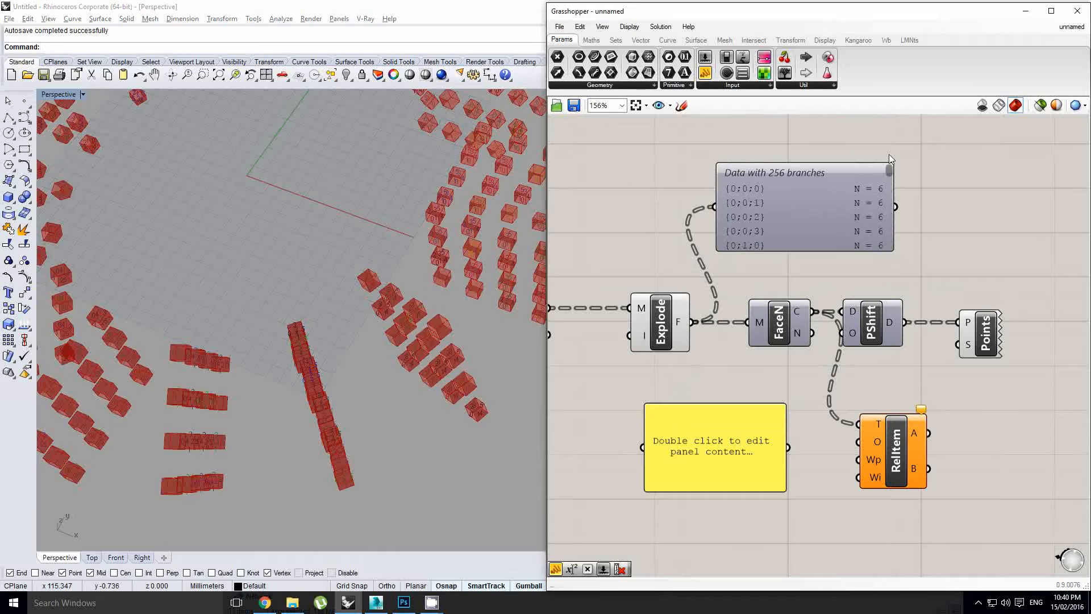
mouse_move(410, 325)
right_mouse_down()
mouse_move(407, 345)
mouse_move(425, 325)
right_mouse_up()
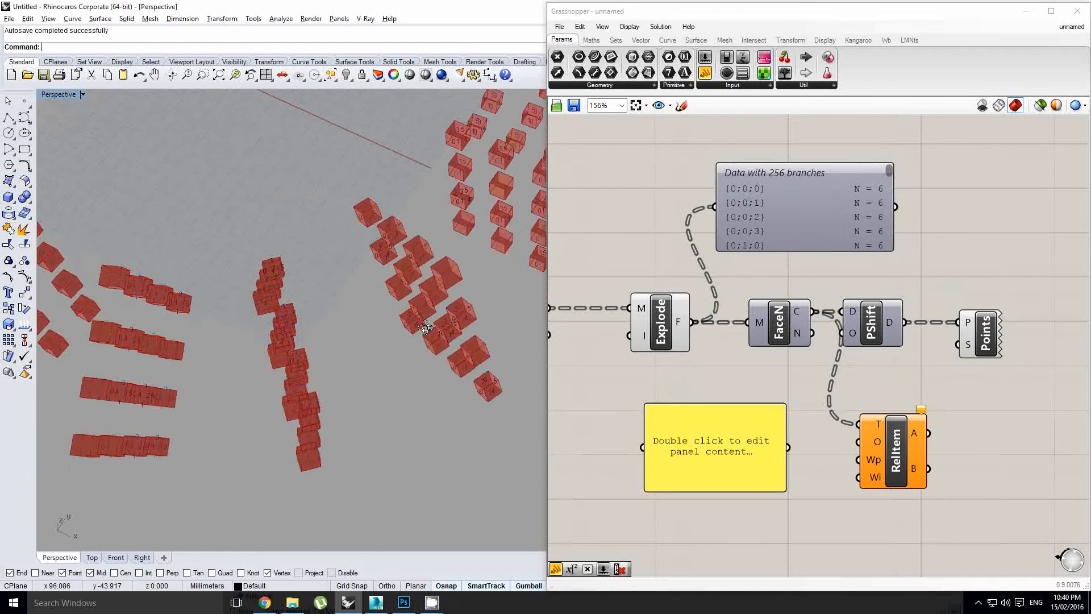
left_click(729, 467)
double_click(729, 464)
type("{0;0;")
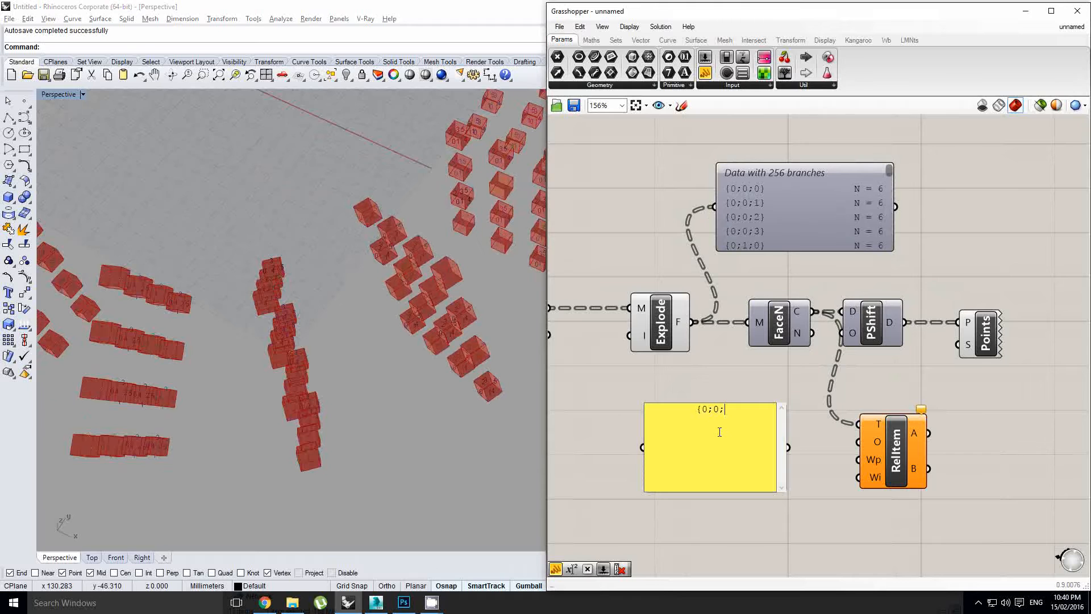
type("0;0}")
Feed the data-tree panel from the Face Normals C output and add {1;0;0;0} as the offset panel's second line
left_click(840, 296)
left_click_drag(813, 312, 855, 241)
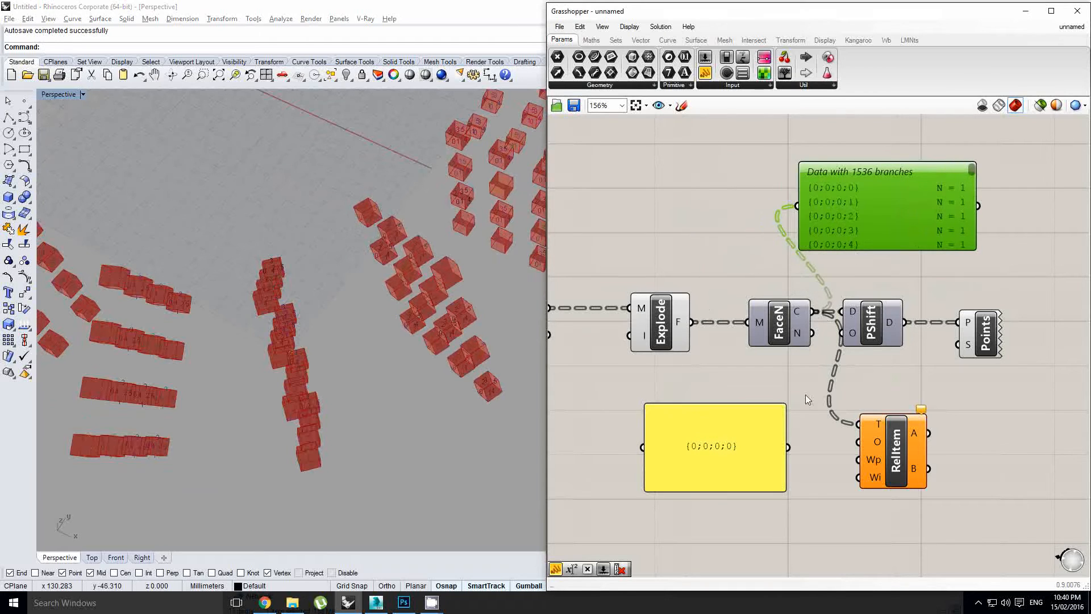
double_click(758, 439)
left_click(755, 416)
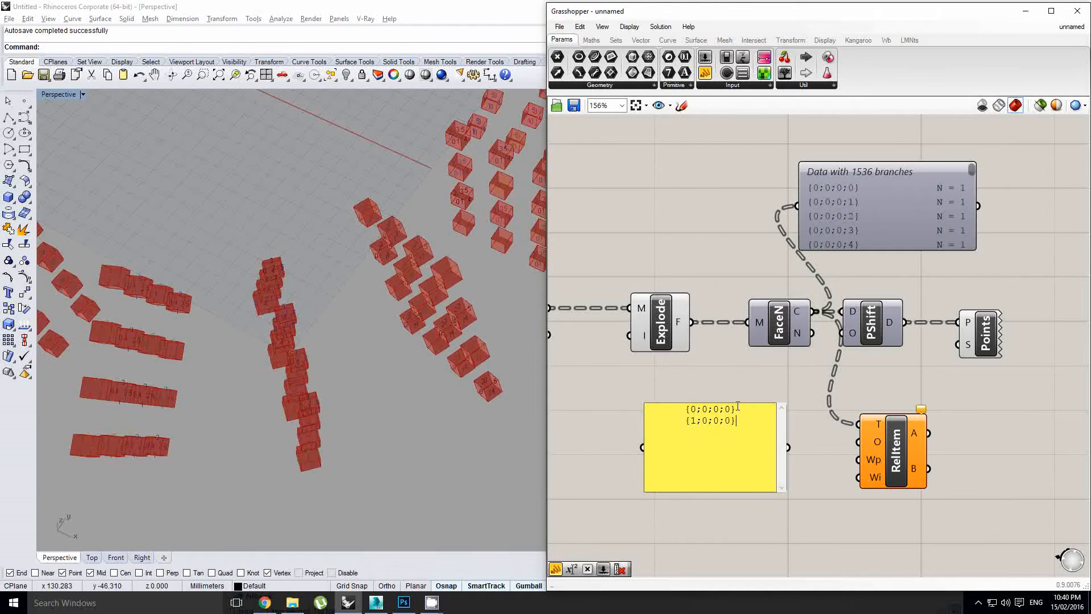
left_click(737, 405)
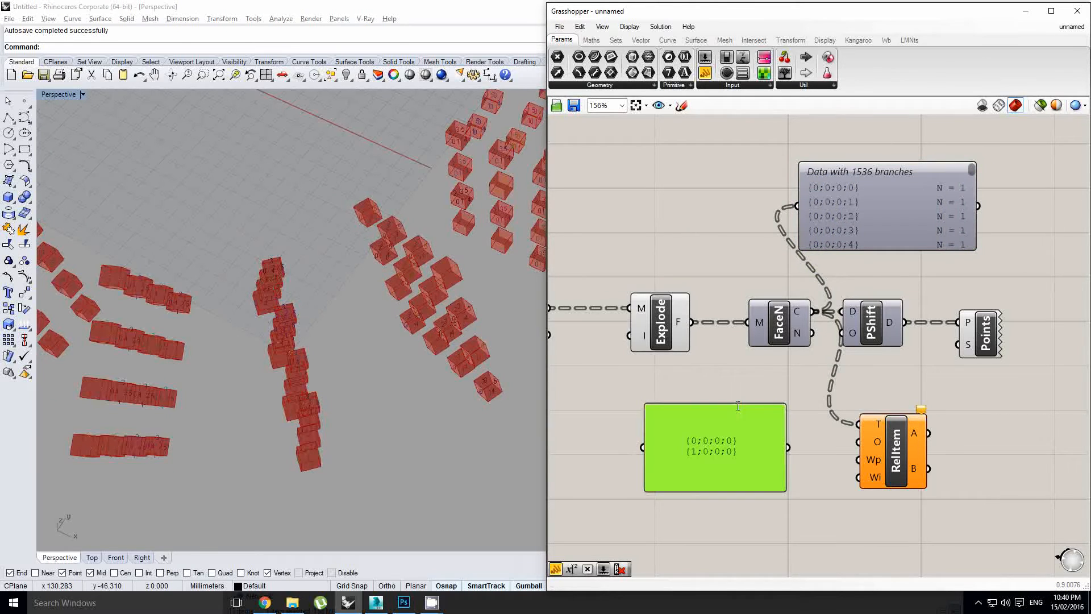
Connect the offset panel to the Relative Item's O input and highlight the component's points in the viewport
left_click_drag(854, 431, 858, 440)
right_click_drag(894, 434, 849, 427)
left_click(846, 431)
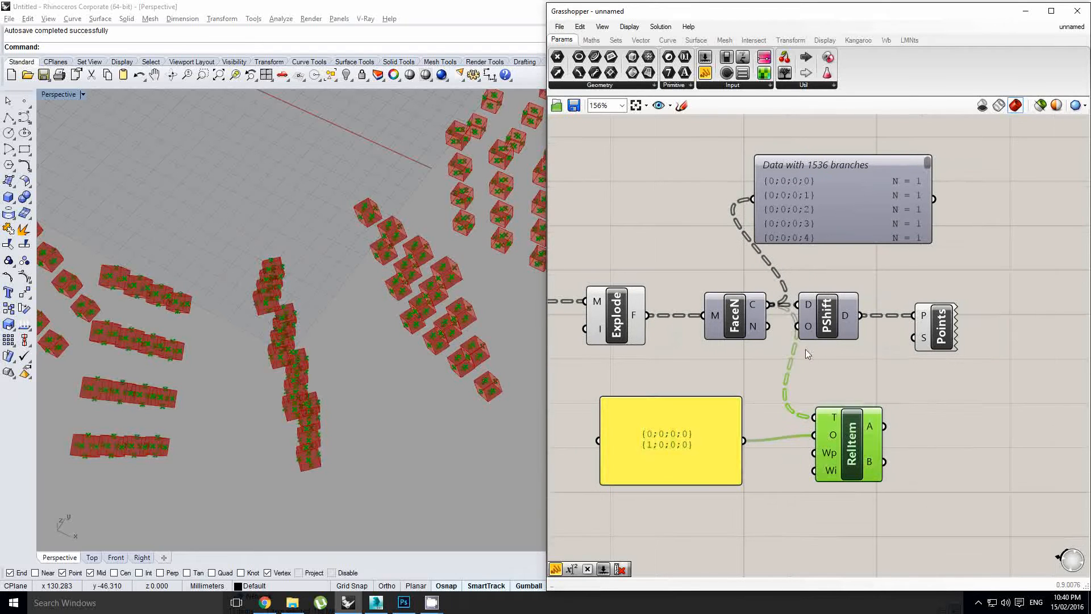
left_click(634, 316)
right_click_drag(932, 408, 913, 400)
left_click(832, 426)
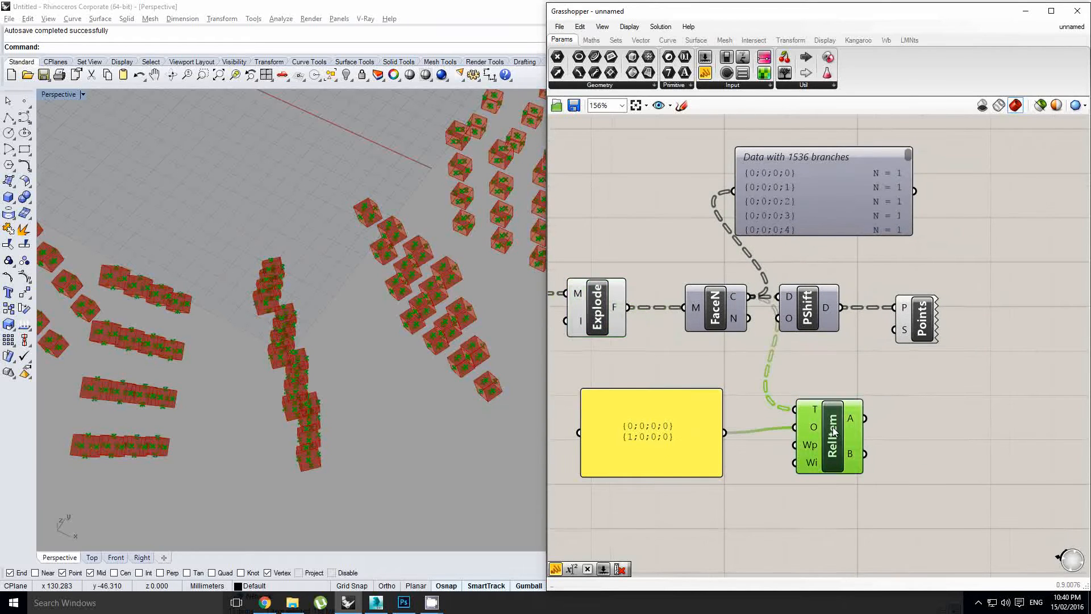
right_click_drag(369, 346, 371, 336, "shift")
double_click(971, 428)
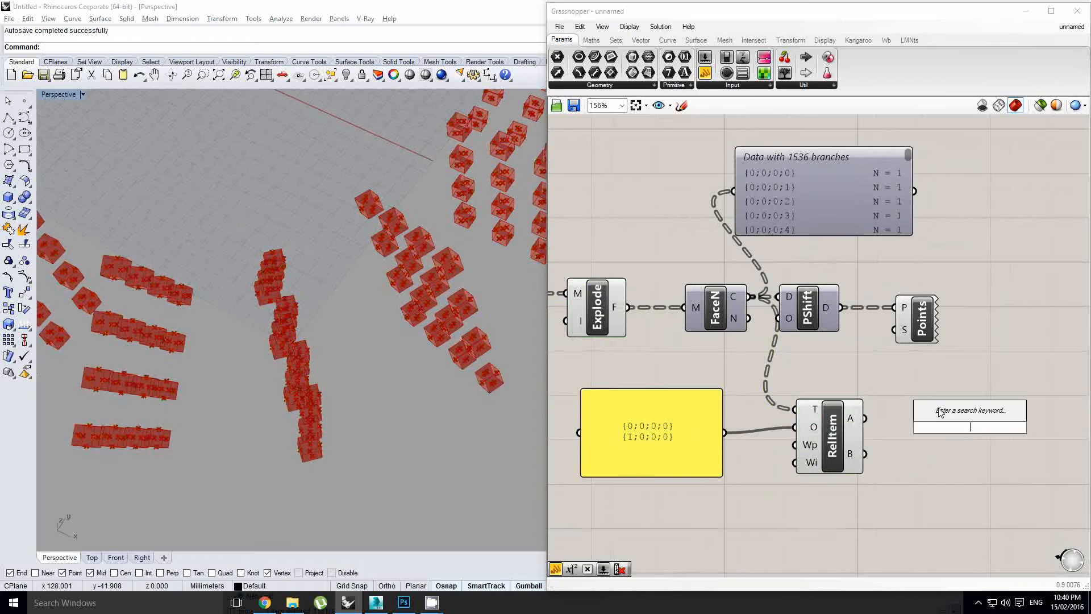
type("l")
key("BackSpace")
key("Escape")
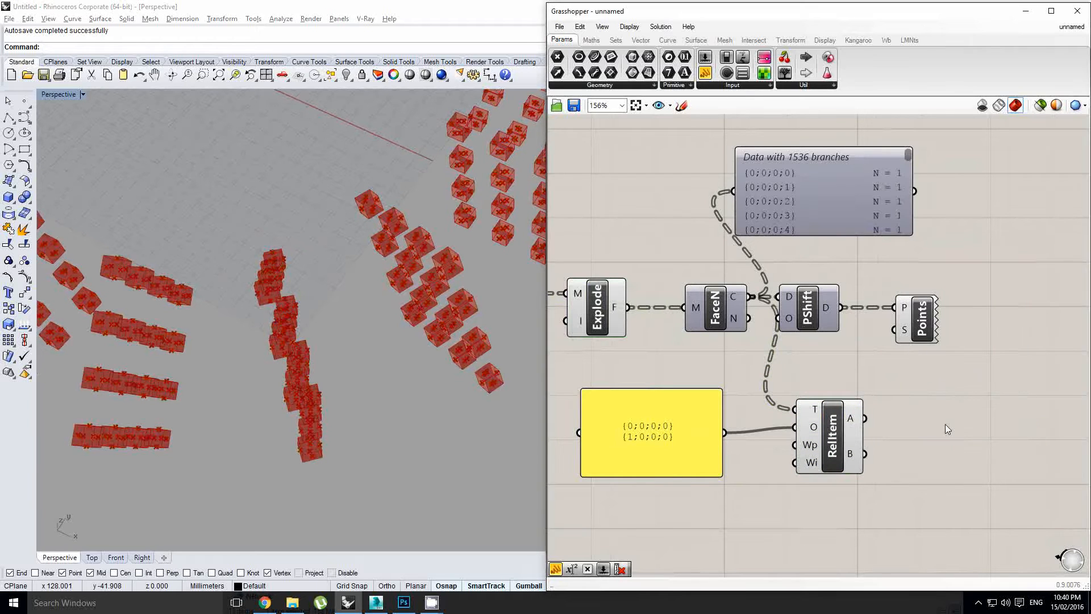
Add a PolyLine component, connect the Relative Item B output to its V input, and align it with that output
double_click(945, 423)
type("polyl")
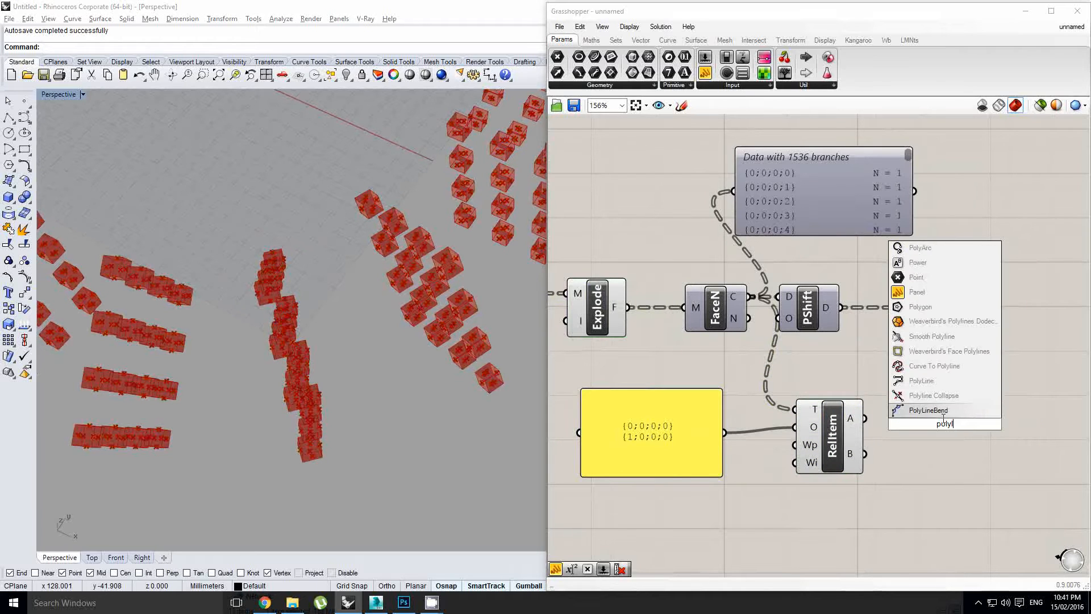
left_click(924, 384)
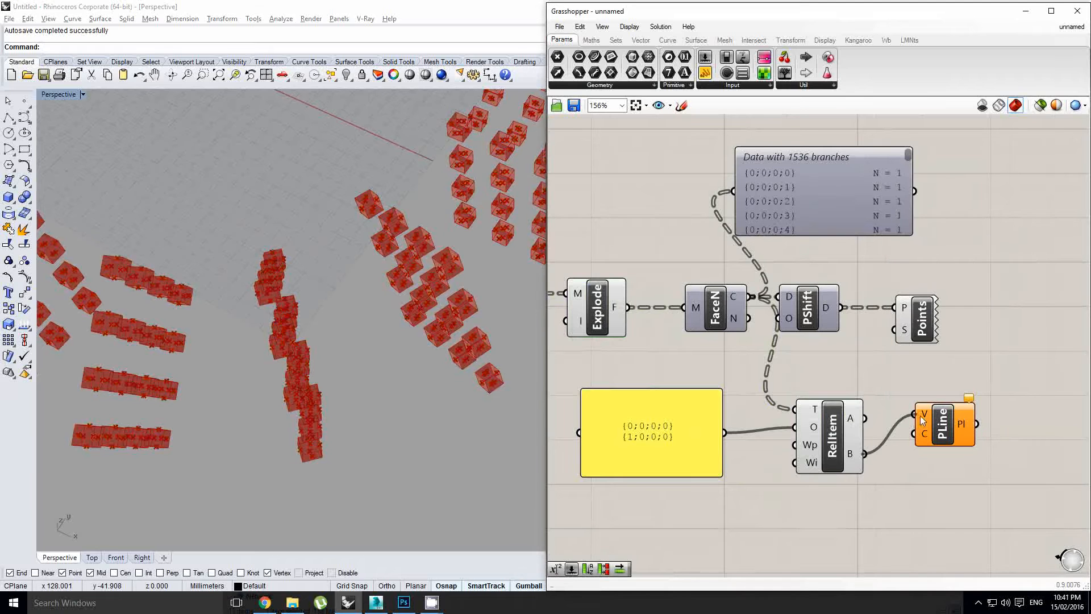
left_click_drag(920, 416, 921, 417)
left_click_drag(955, 425, 958, 465)
Flatten the PolyLine's Pl output and check the values it contains
right_click_drag(417, 287, 437, 268)
scroll(450, 269, "up", 5)
right_click_drag(928, 415, 906, 413)
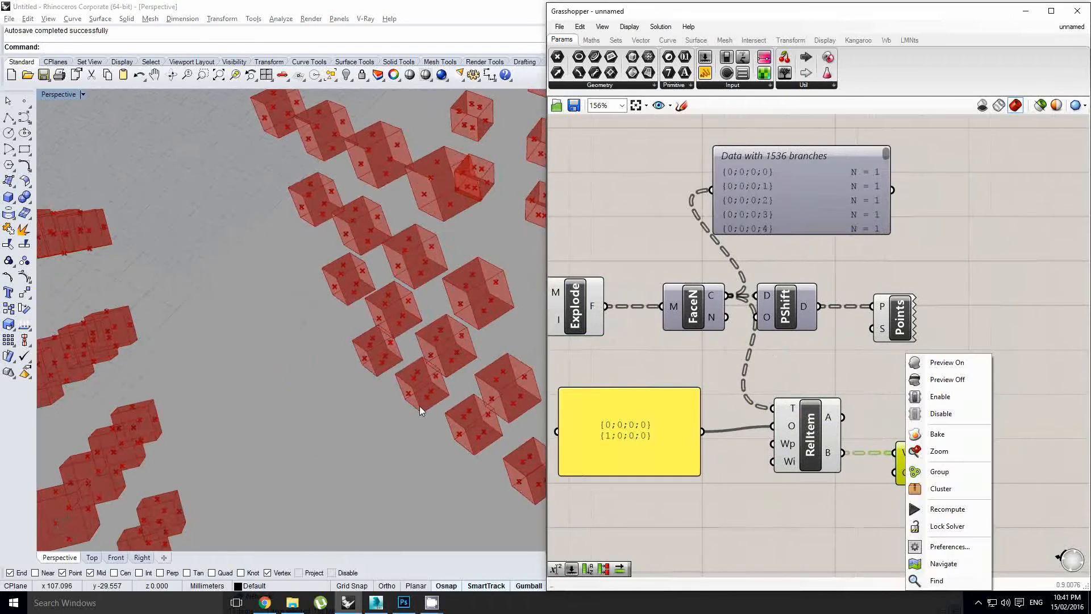
right_click_drag(262, 357, 316, 352)
scroll(281, 346, "down", 6)
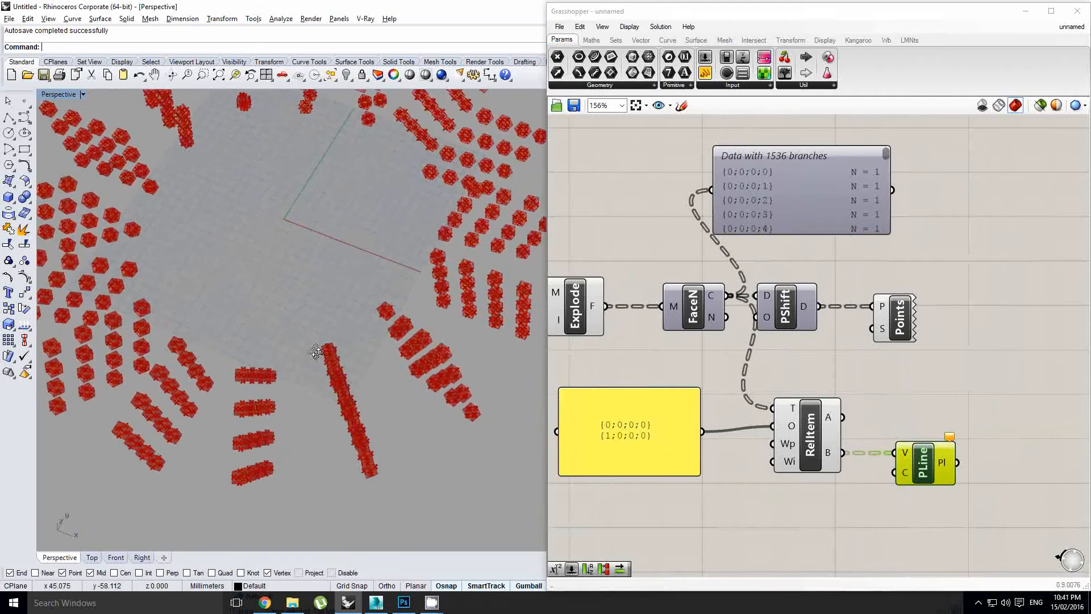
scroll(316, 352, "up", 8)
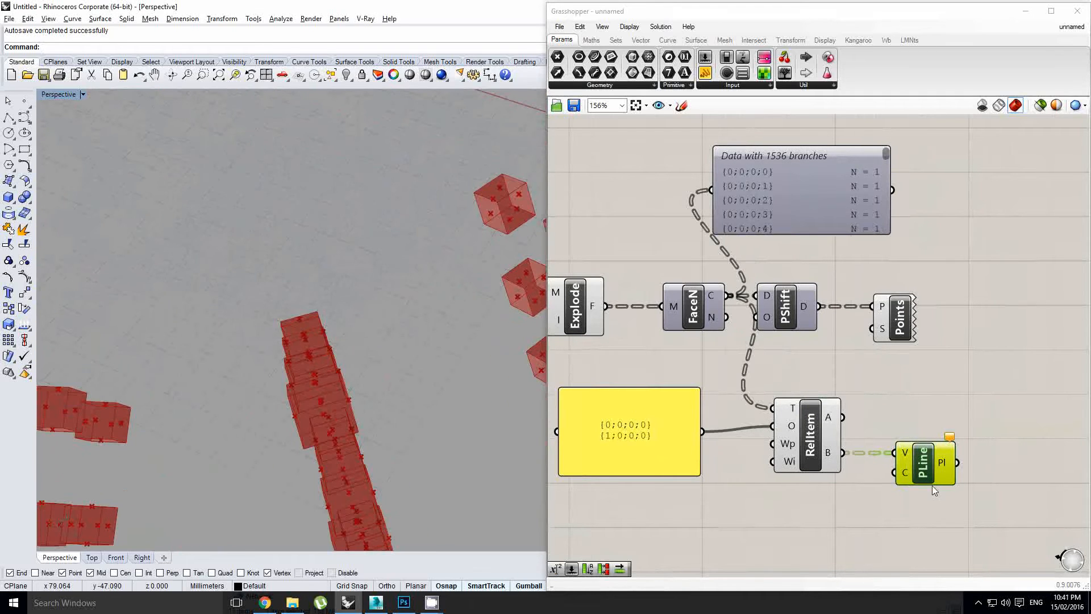
right_click(941, 461)
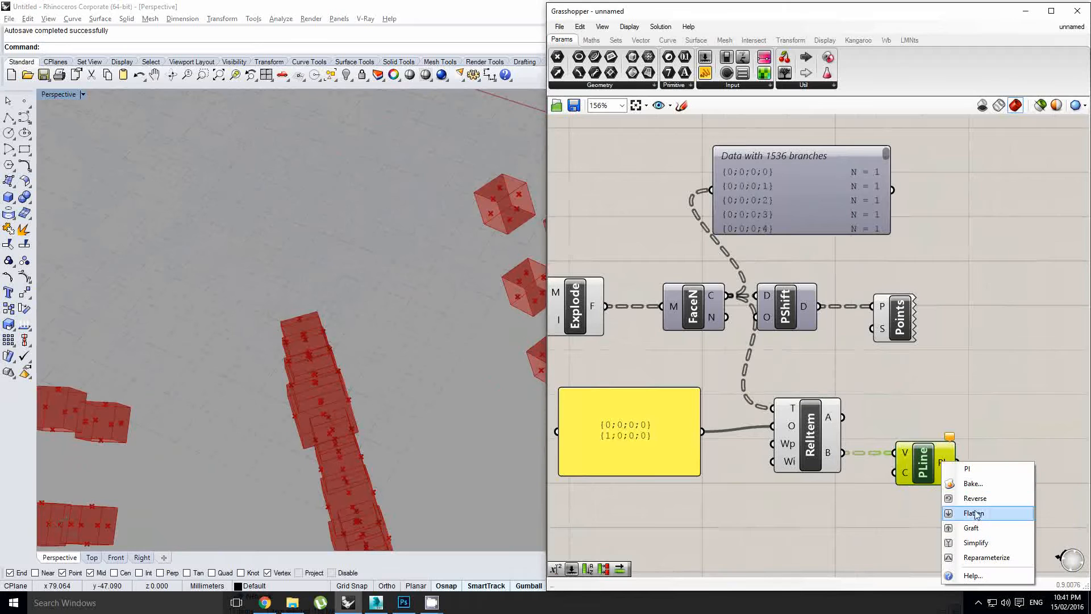
left_click(971, 511)
mouse_move(950, 464)
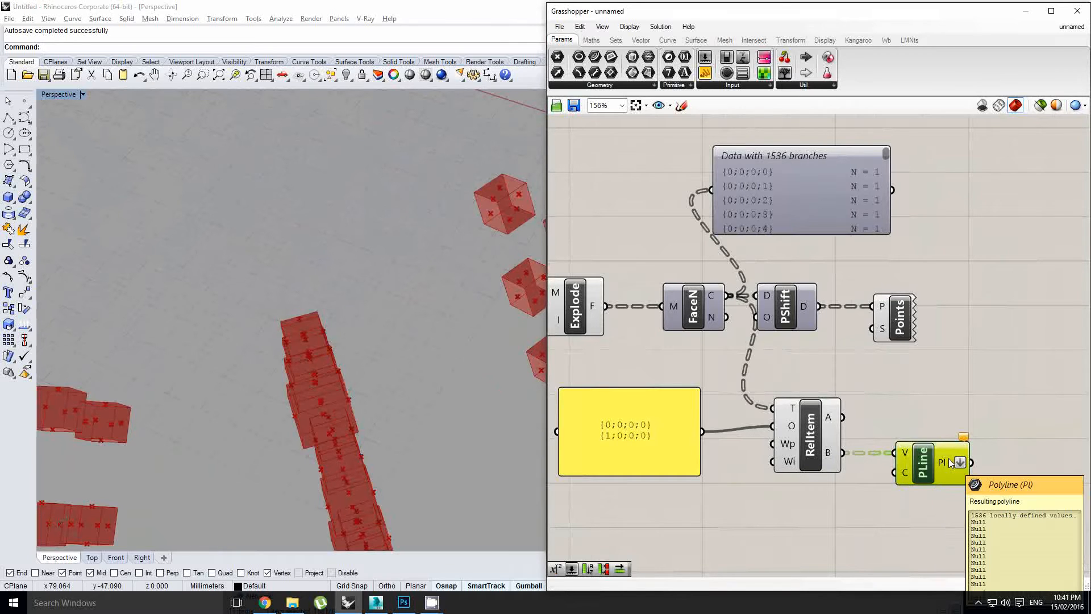
right_click_drag(830, 455, 857, 451)
Turn off multiline data in the offset panel so each path is a separate item, and inspect the connecting lines
left_click(696, 415)
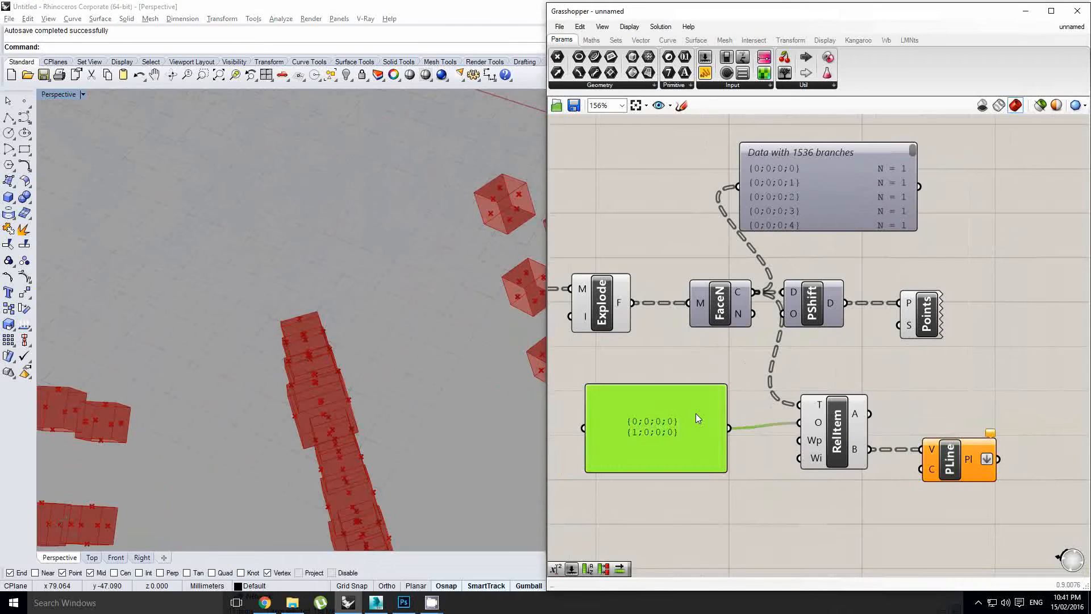
right_click(695, 413)
left_click(727, 351)
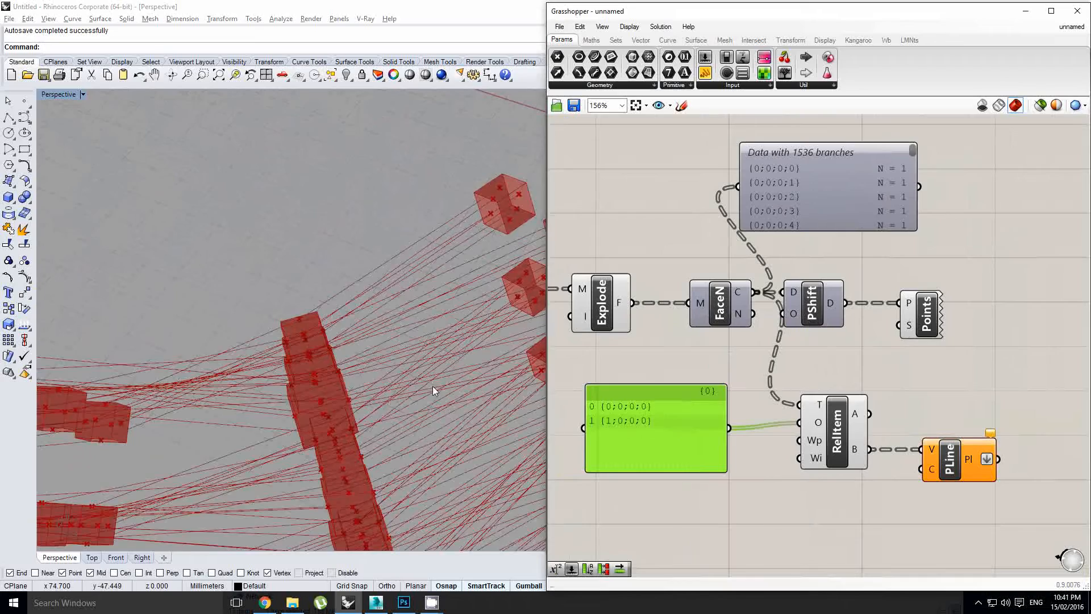
scroll(431, 386, "down", 5)
scroll(397, 364, "up", 8)
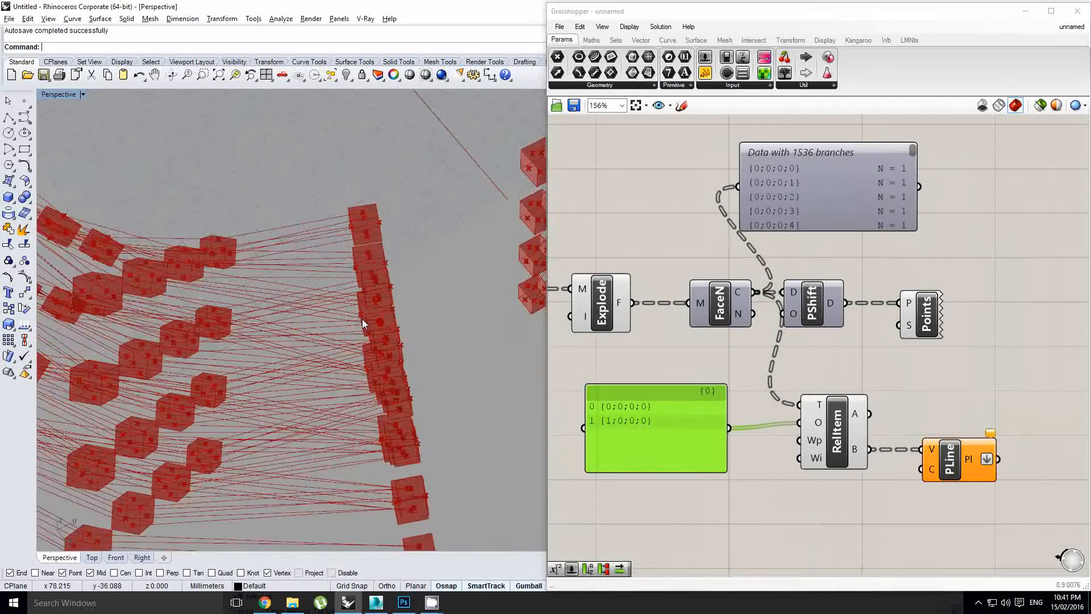
Inspect how the polylines connect the face centres of neighbouring boxes in the viewport
scroll(409, 253, "up", 10)
scroll(463, 245, "down", 5)
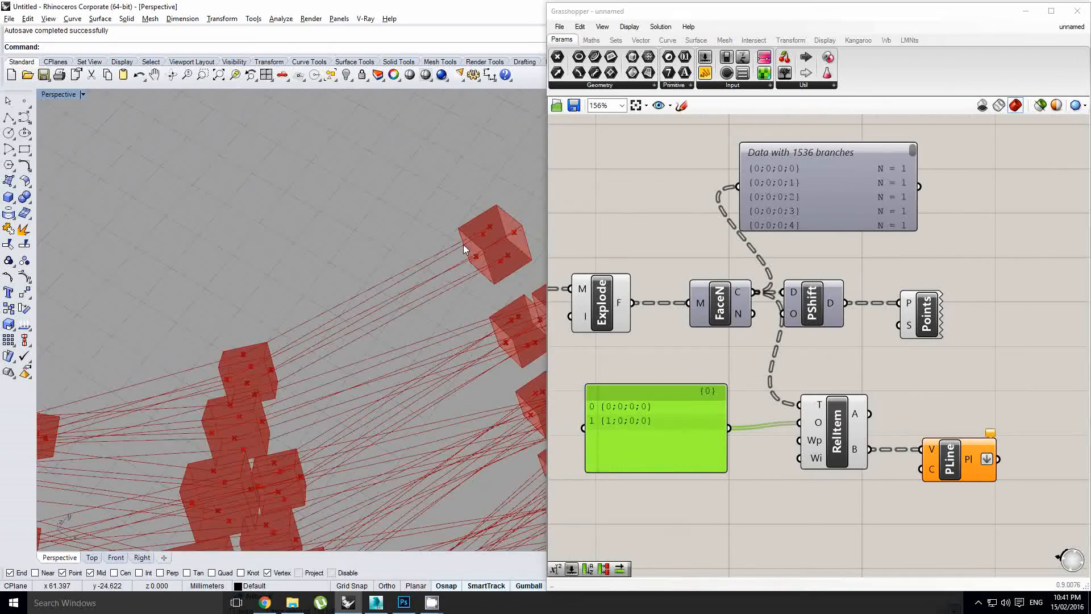
right_click_drag(391, 269, 411, 226, "shift")
left_click_drag(687, 445, 687, 437)
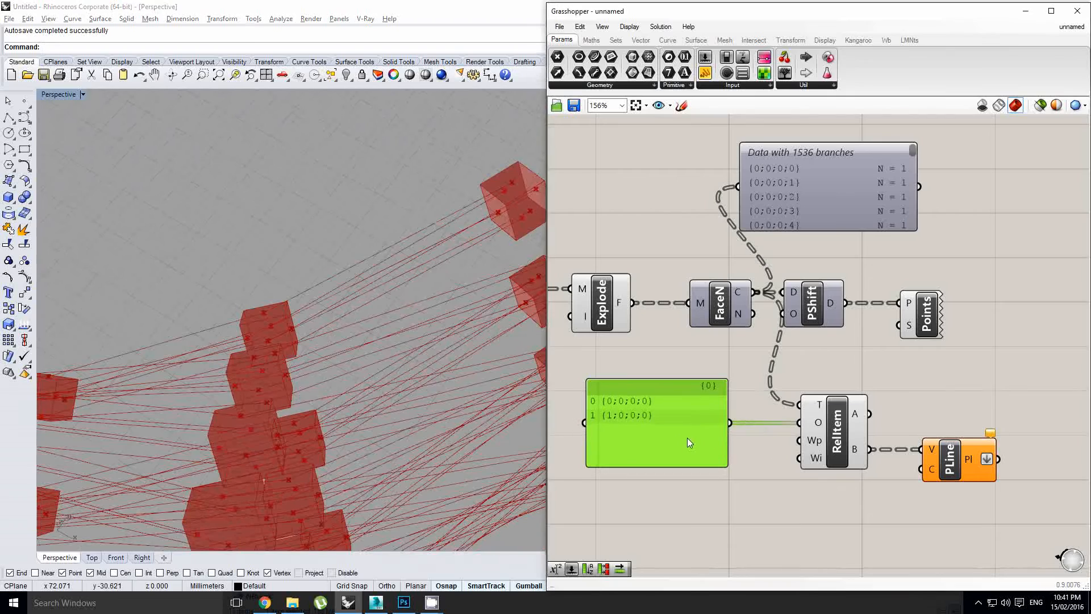
scroll(408, 327, "down", 5)
right_click_drag(407, 318, 324, 284)
scroll(437, 258, "up", 7)
scroll(417, 275, "up", 4)
right_click_drag(418, 275, 456, 264)
Turn off the preview of the Relative Item component
left_click(855, 438)
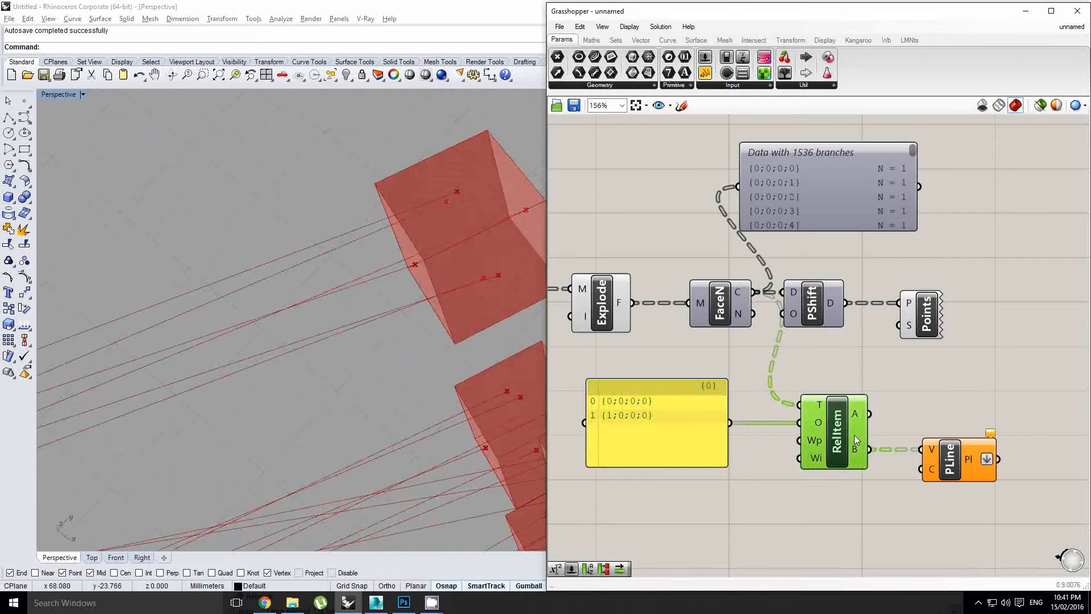
middle_click(846, 433)
left_click(877, 394)
Examine the connecting lines between the boxes up close and across the whole ring
scroll(503, 250, "up", 4)
right_click_drag(503, 250, 438, 227)
scroll(435, 226, "down", 7)
right_click_drag(381, 275, 221, 278)
scroll(222, 278, "up", 6)
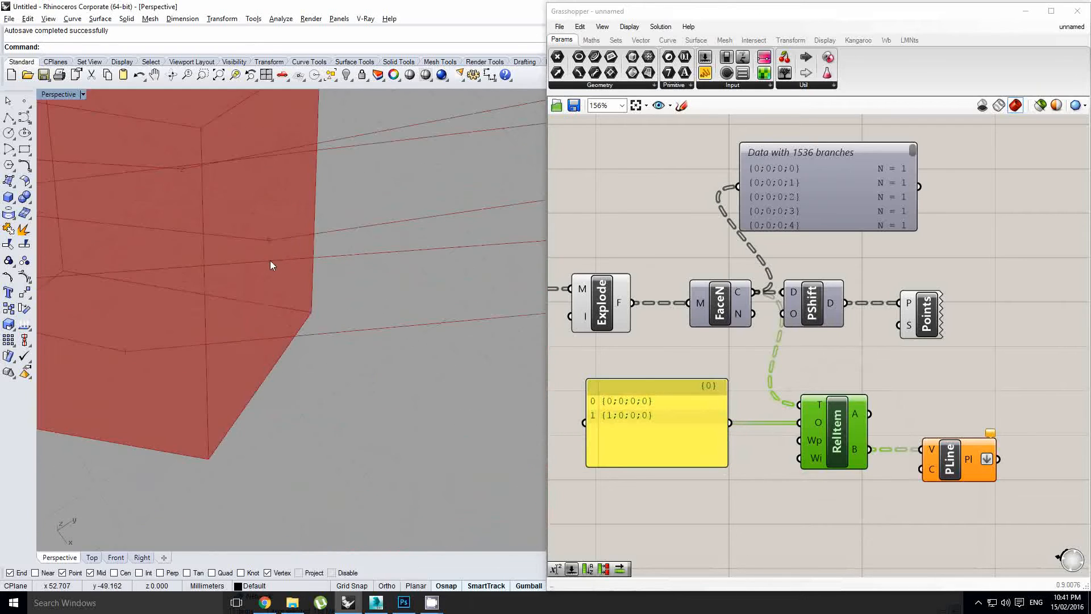
scroll(262, 246, "down", 6)
right_click_drag(266, 246, 312, 244)
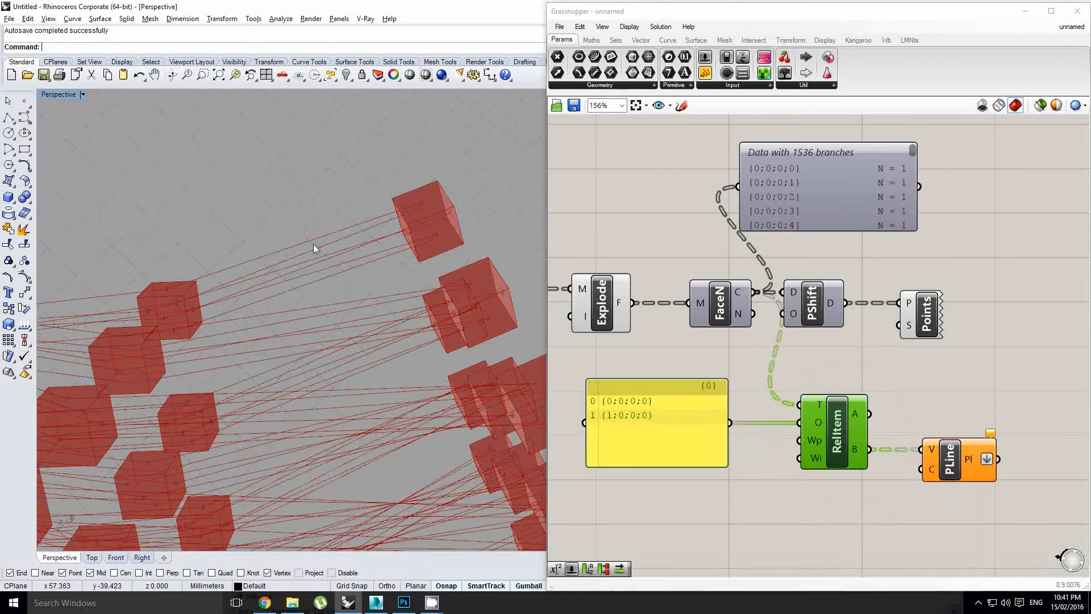
right_click_drag(798, 298, 767, 305)
left_click(749, 260)
right_click_drag(634, 266, 690, 256)
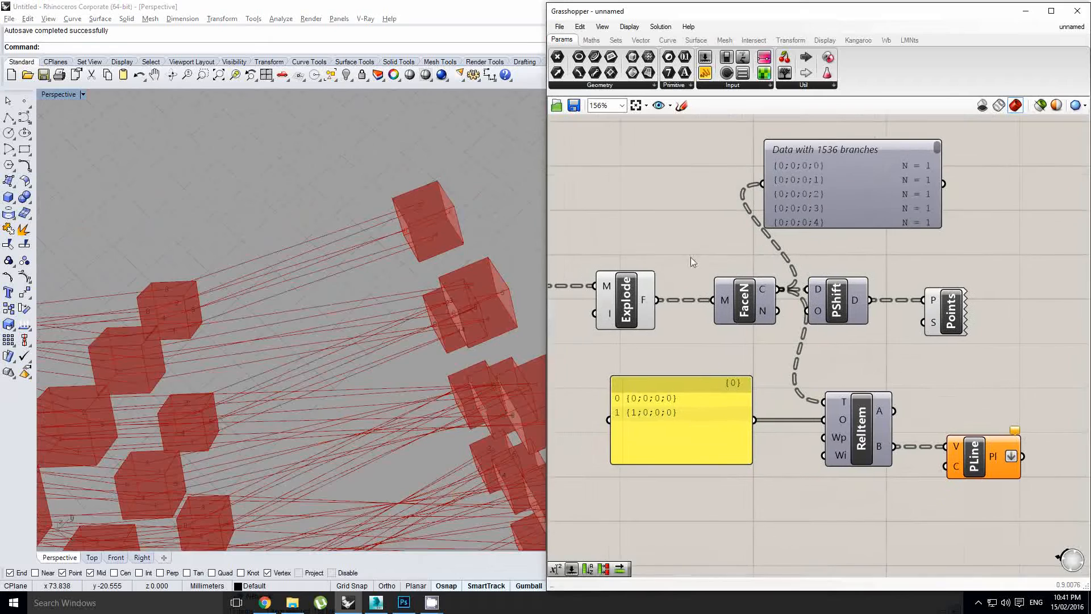
right_click_drag(393, 241, 386, 299)
scroll(392, 253, "down", 4)
scroll(376, 284, "down", 8)
Set the second path in the offset panel to {1;0;0;5} and check the connecting lines
right_click_drag(759, 393, 772, 373)
scroll(678, 392, "up", 1)
left_click(683, 400)
double_click(685, 402)
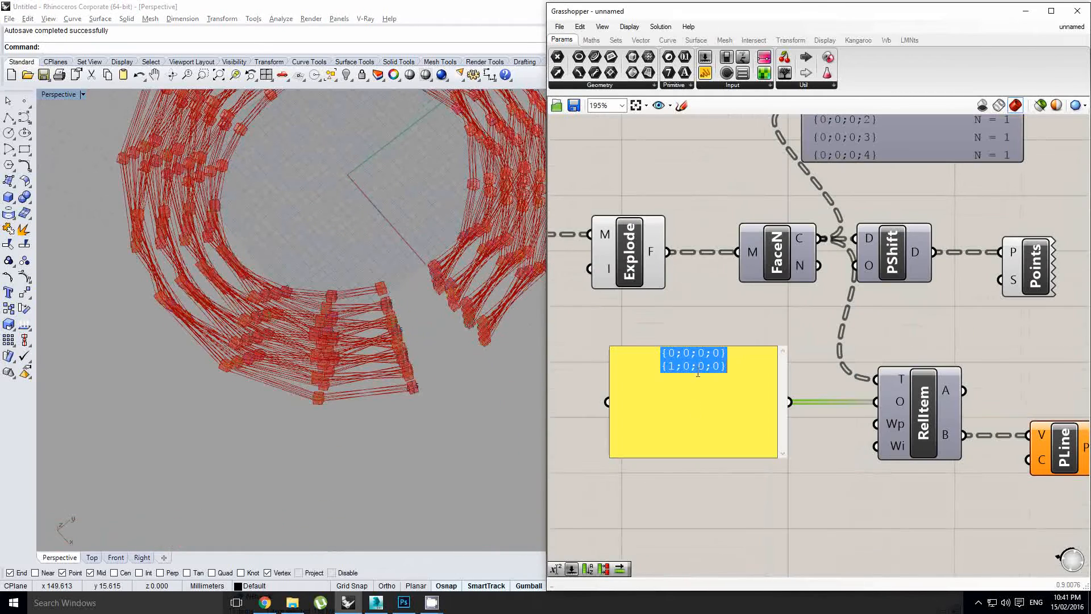
left_click(721, 367)
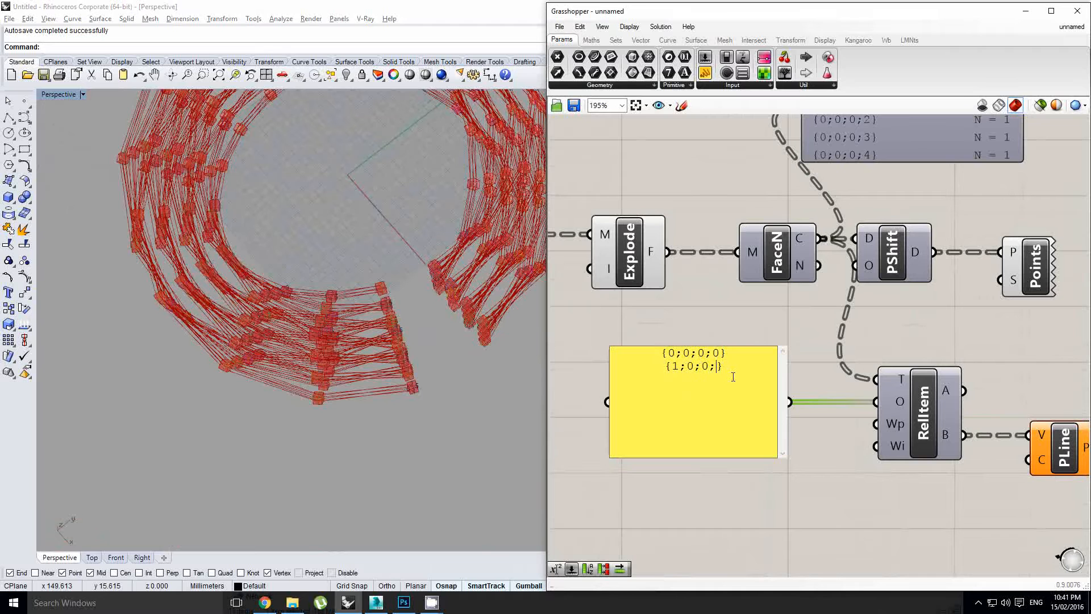
type("5")
left_click(407, 312)
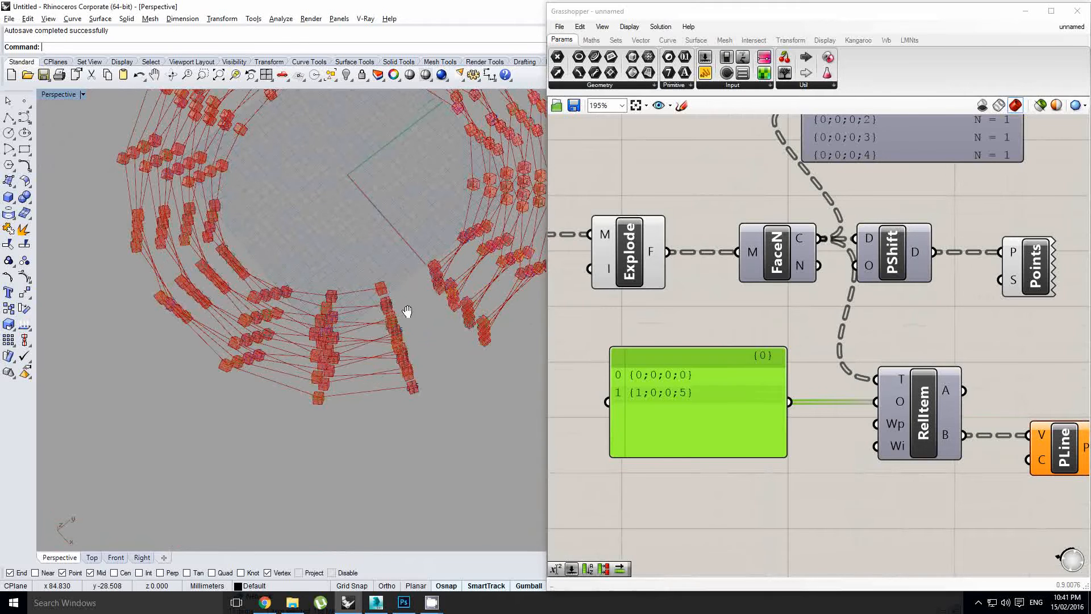
scroll(392, 296, "up", 5)
scroll(383, 281, "up", 5)
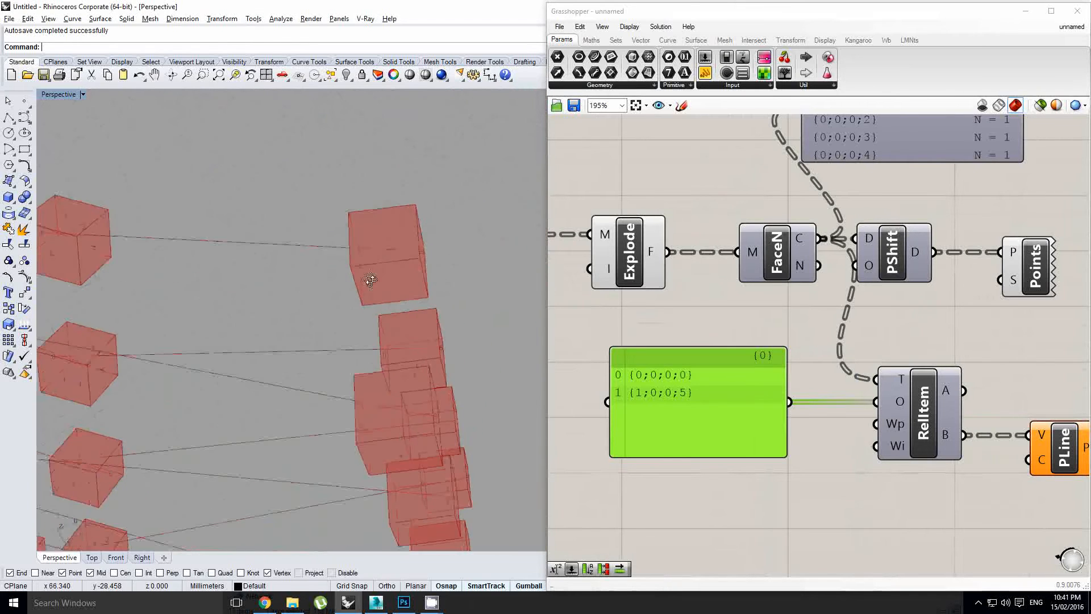
Change the offset panel's paths to {0;0;0;5} and {1;0;0;0}
double_click(676, 374)
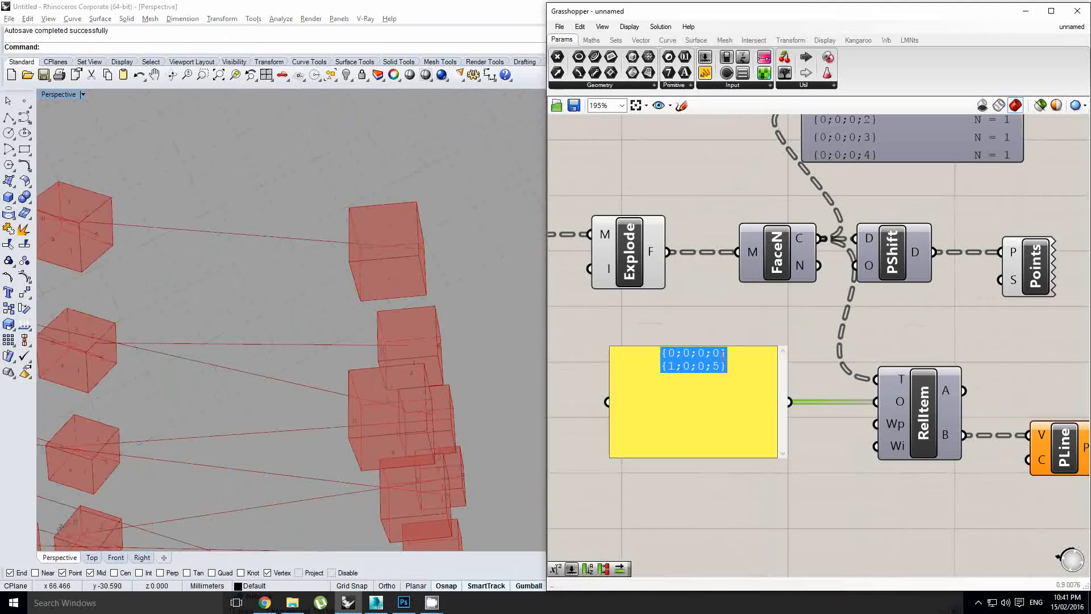
left_click(723, 353)
key("BackSpace")
type("5")
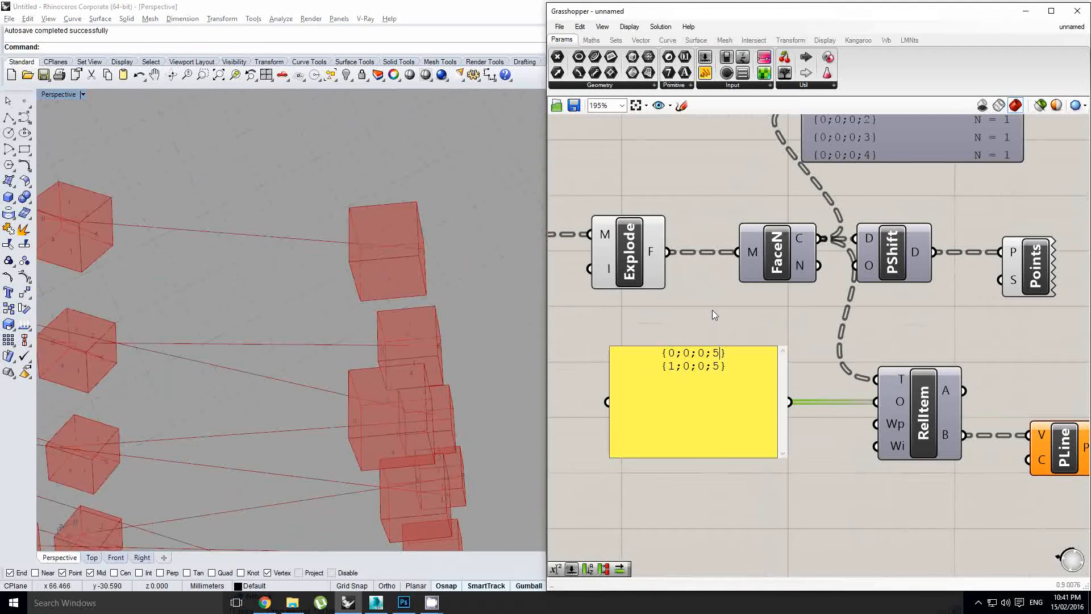
key("Down")
key("BackSpace")
type("0")
left_click(712, 310)
Examine which boxes the lines connect and where the ring of connections is left open
right_click_drag(270, 227, 310, 247, "shift")
scroll(297, 267, "down", 10)
scroll(338, 244, "up", 2)
right_click_drag(775, 394, 704, 377)
left_click(850, 298)
scroll(837, 343, "down", 2)
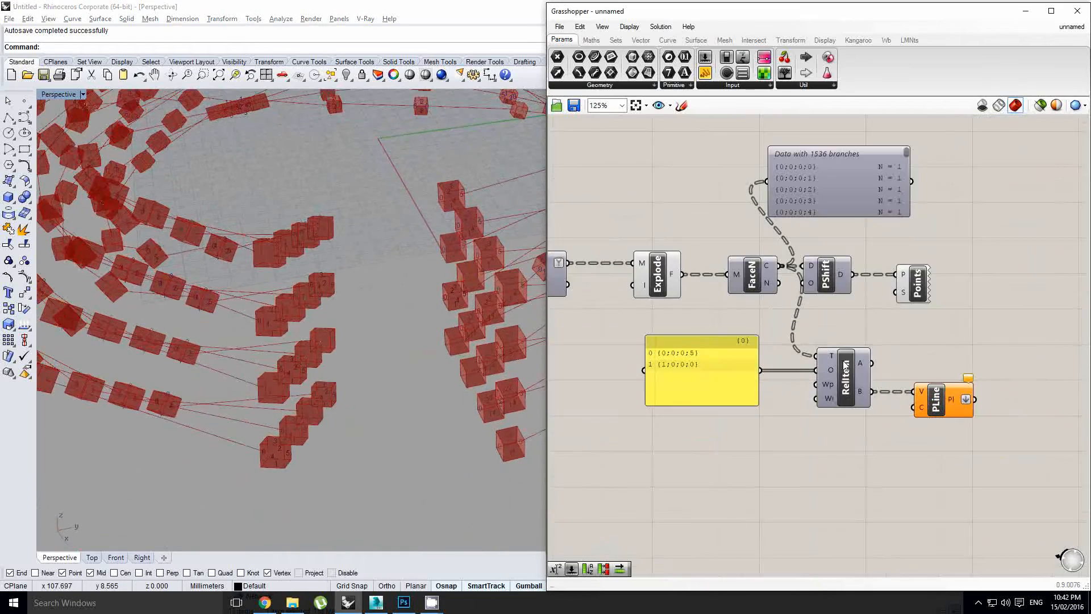
scroll(847, 367, "up", 1)
right_click_drag(341, 305, 321, 291)
scroll(327, 304, "down", 2)
scroll(320, 279, "down", 3)
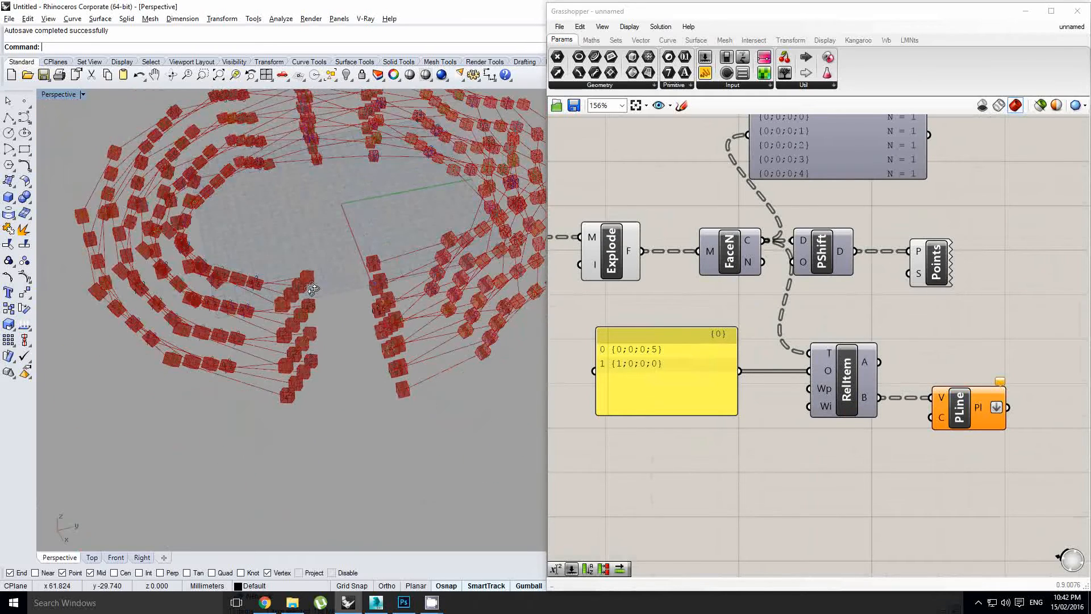
scroll(341, 284, "up", 3)
scroll(823, 391, "up", 1)
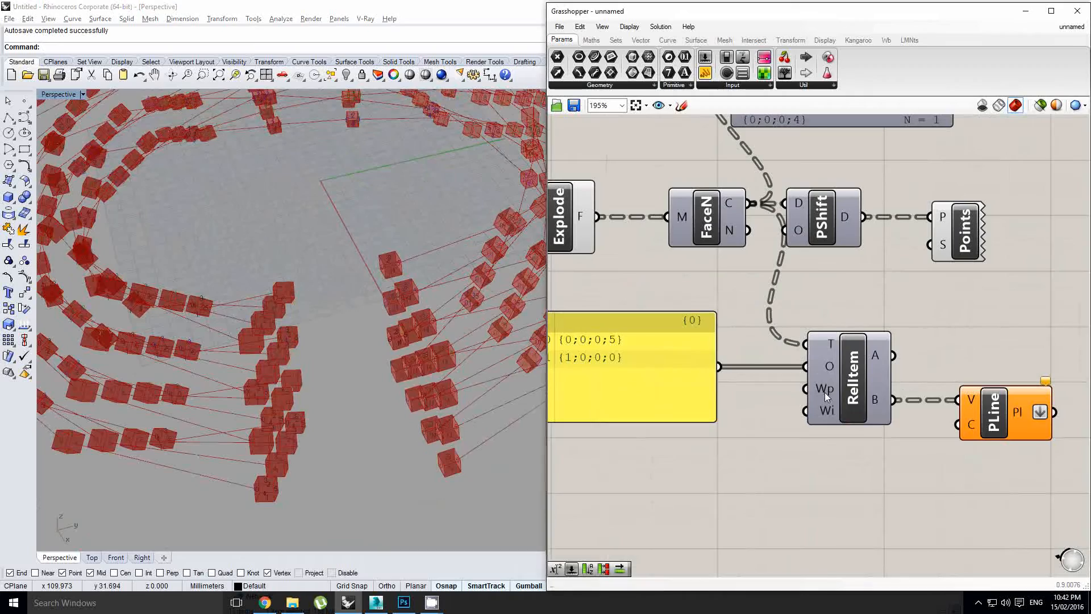
Invert the Relative Item's Wp input and inspect the wrapped connections around the ring
right_click(824, 392)
left_click(860, 485)
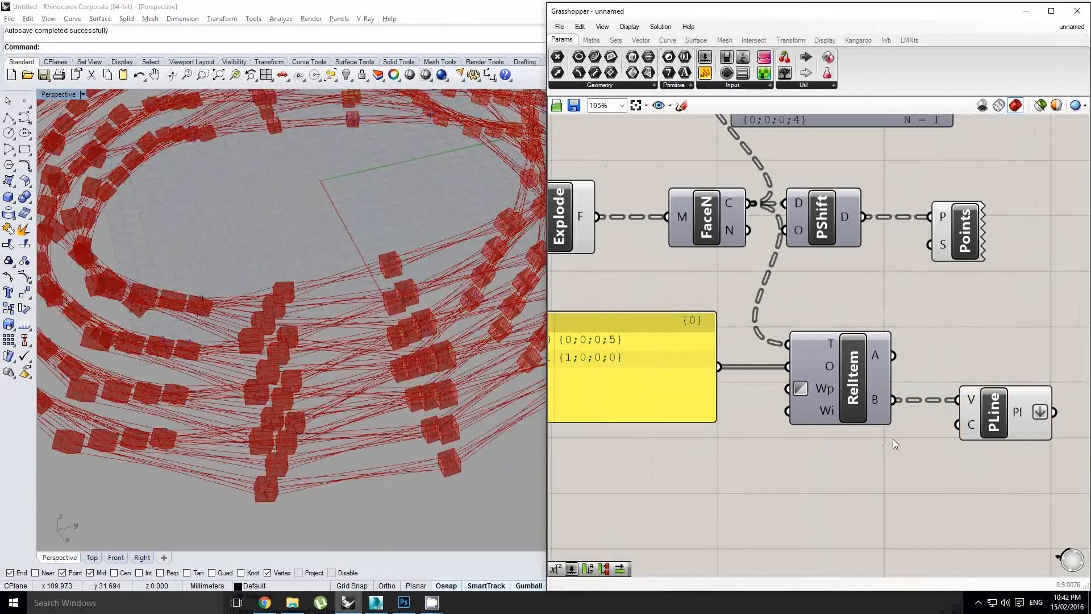
right_click_drag(892, 438, 874, 442)
right_click_drag(406, 379, 392, 353)
scroll(387, 330, "down", 5)
scroll(363, 334, "up", 4)
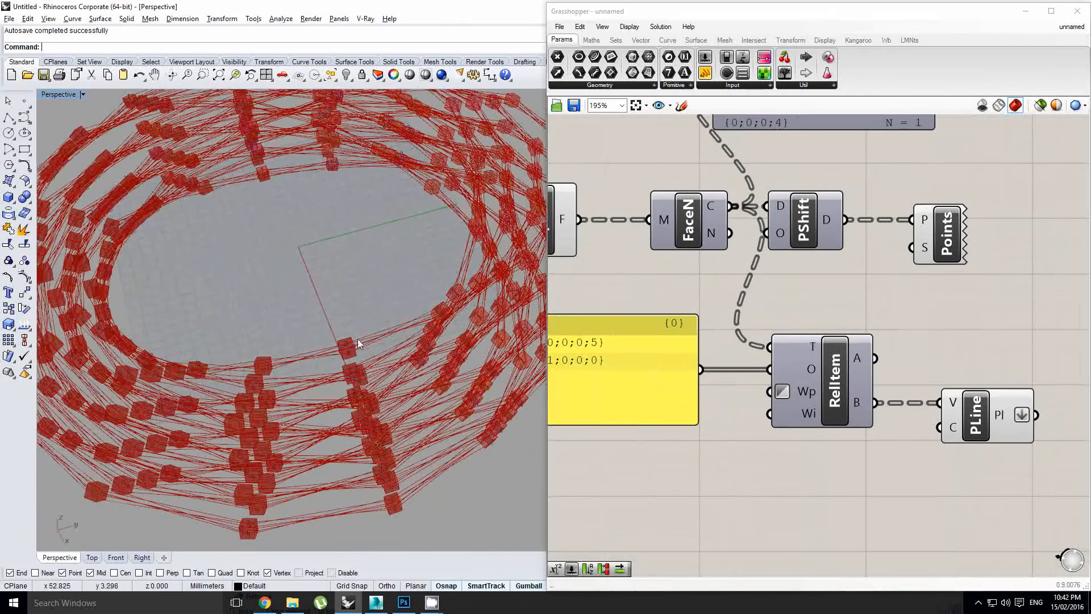
Turn off the inversion on the Relative Item's Wp input
right_click_drag(900, 415, 834, 373)
left_click(845, 341)
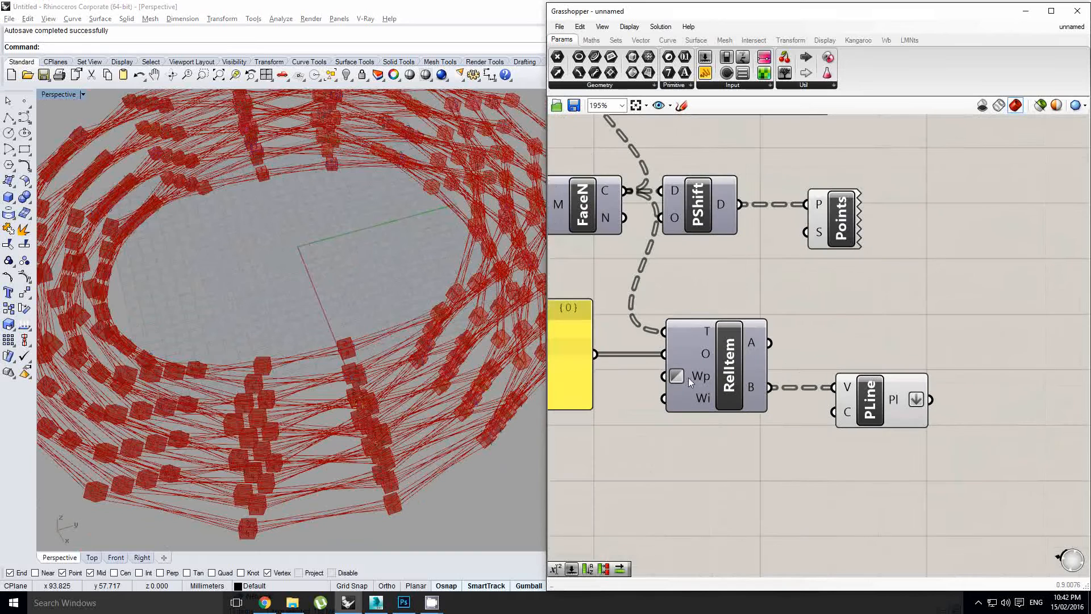
right_click(690, 376)
left_click(729, 450)
Add a Param Viewer connected to the Relative Item's B output and enlarge it to list more branches
scroll(729, 450, "down", 3)
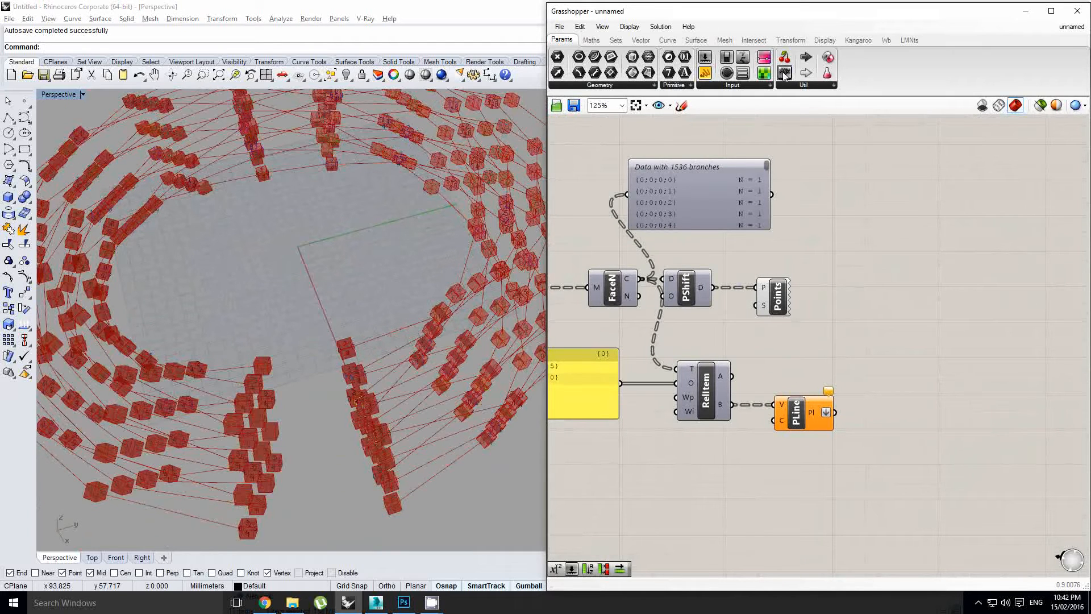
left_click_drag(784, 73, 810, 324)
scroll(890, 333, "up", 3)
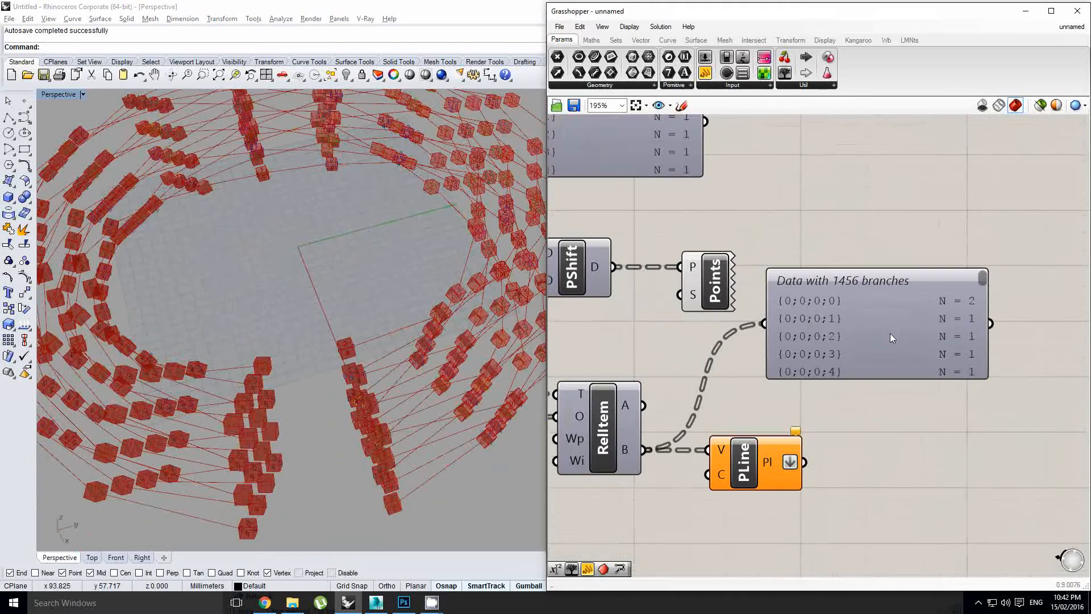
left_click(908, 258)
left_click_drag(915, 346, 914, 406)
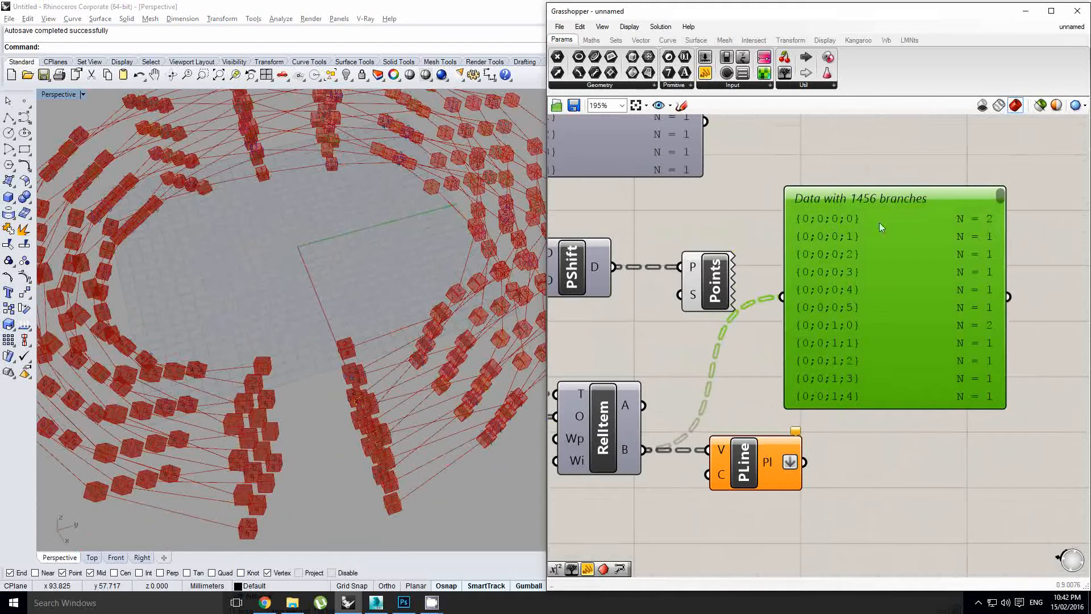
scroll(860, 311, "down", 3)
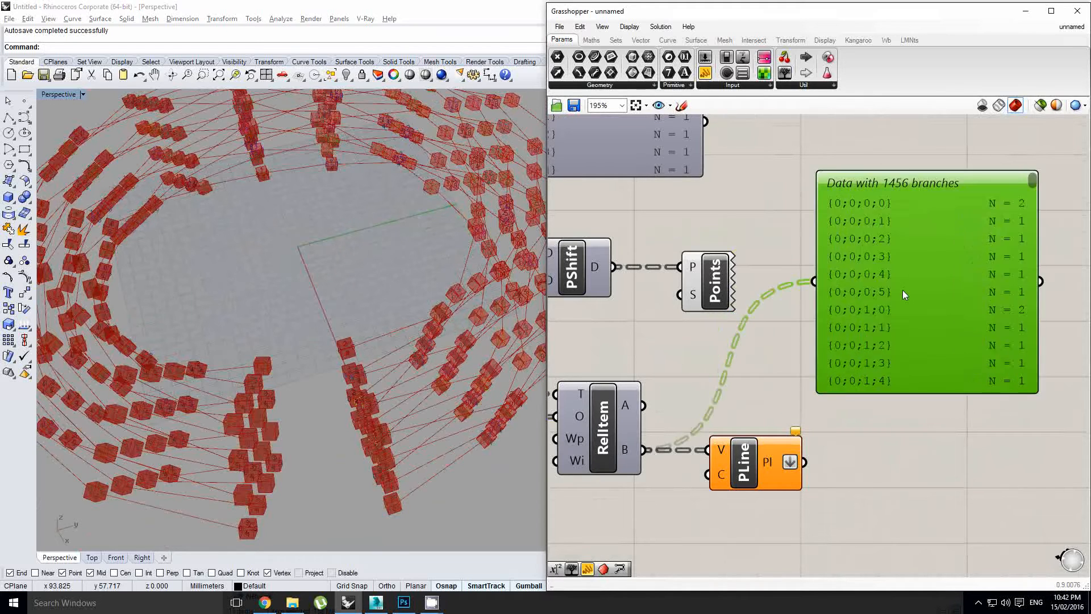
Add a Cull Pattern component and place it beyond the PolyLine, moving the enlarged Param Viewer up to make room
double_click(820, 390)
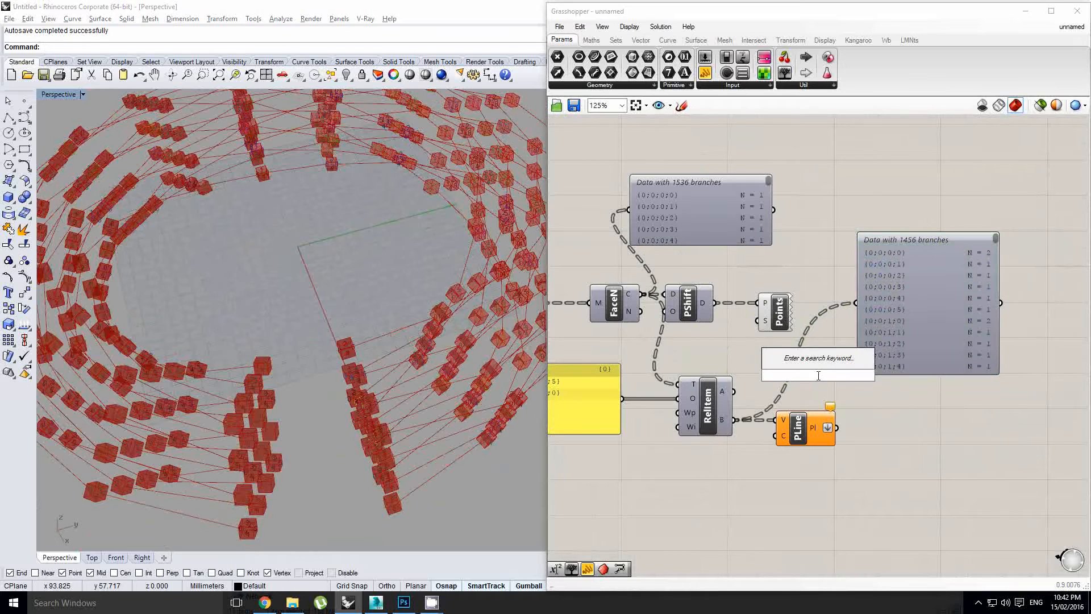
type("cull")
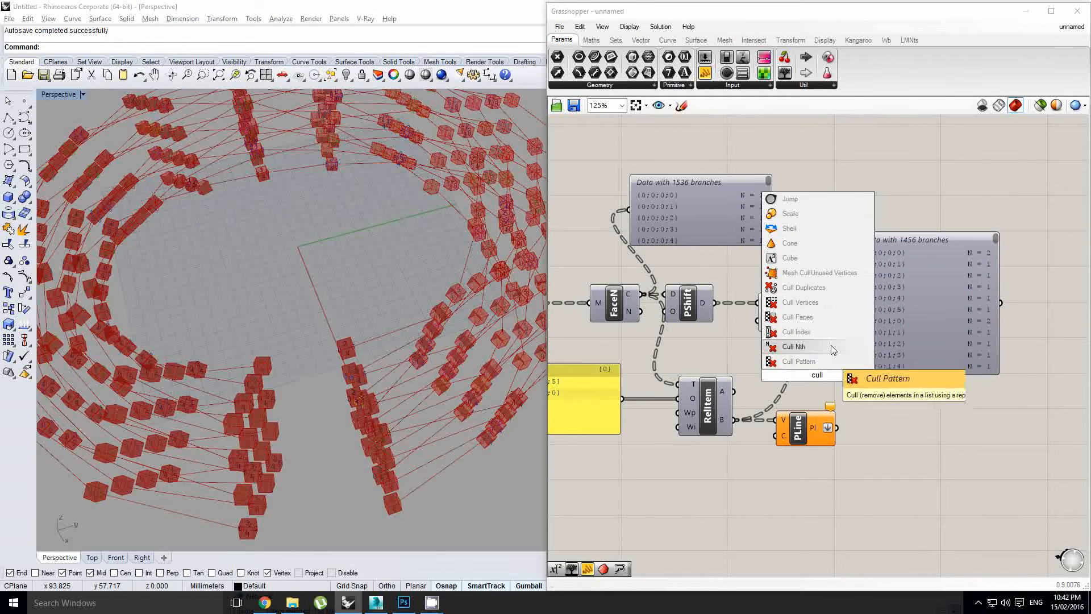
left_click(807, 361)
left_click_drag(949, 339, 962, 289)
left_click_drag(815, 376, 917, 373)
scroll(909, 375, "up", 2)
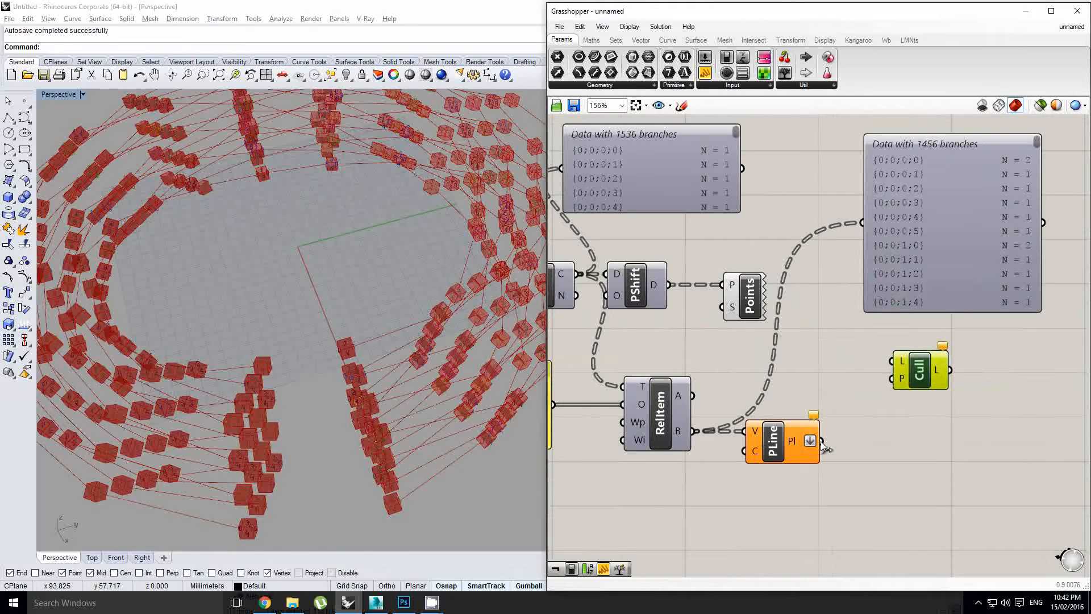
Invert the Relative Item's Wp input again so the paths wrap around
right_click_drag(691, 425, 748, 412)
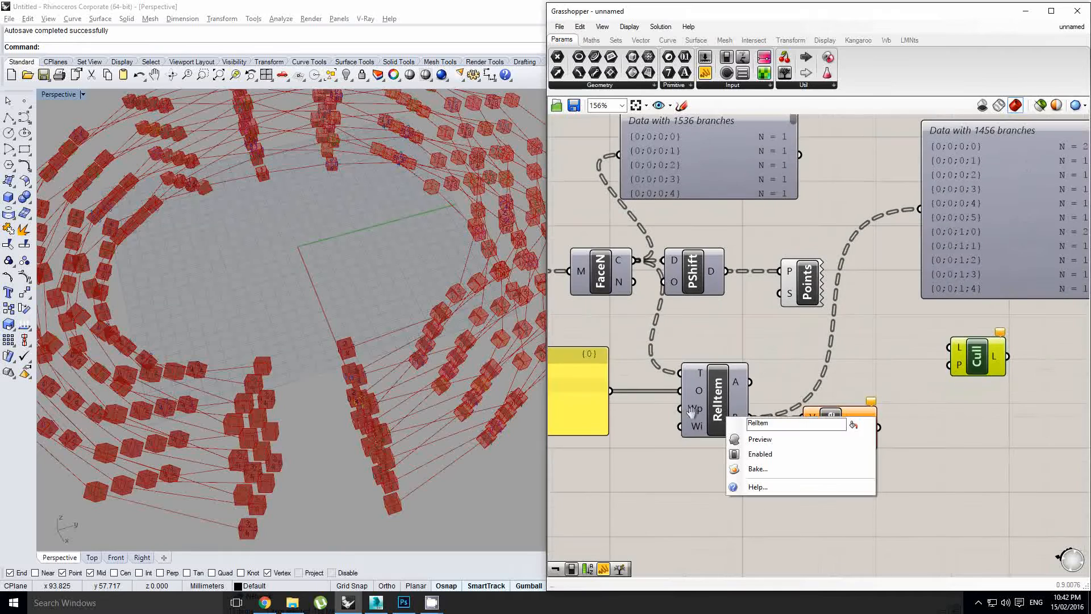
left_click(695, 413)
right_click(696, 413)
left_click(739, 487)
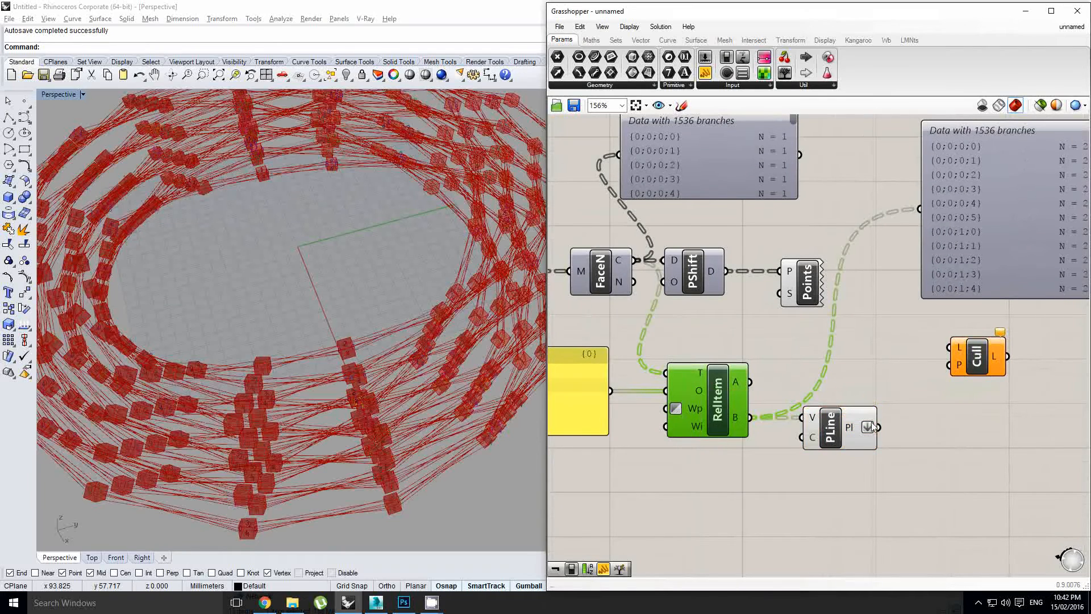
Connect the PolyLine's Pl output to the Cull Pattern's L input and line the component up with it
right_click_drag(869, 422, 826, 423)
left_click_drag(895, 363, 963, 429)
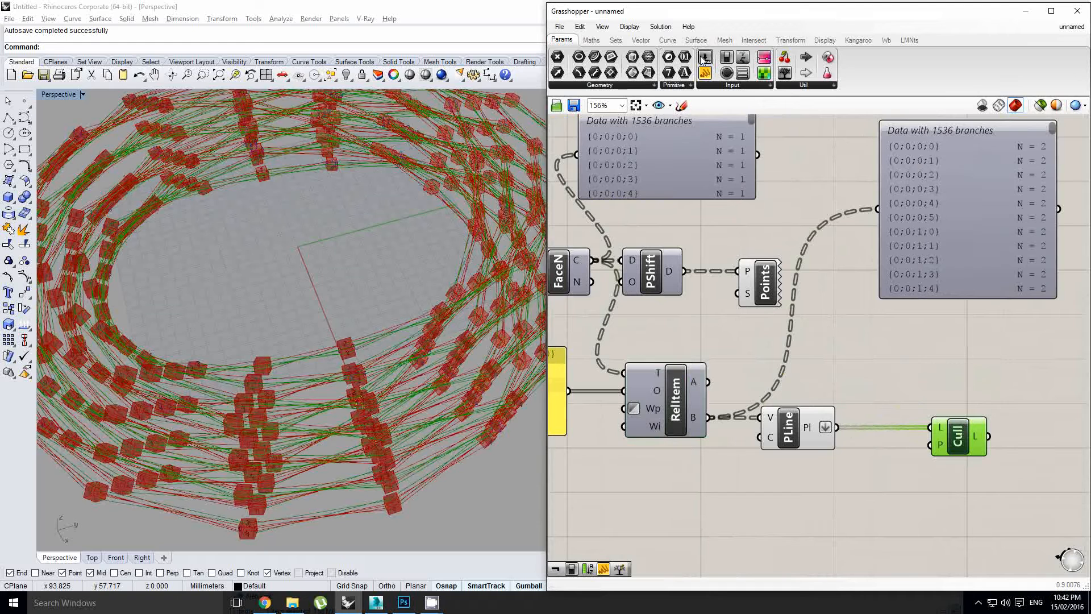
left_click_drag(758, 495, 759, 494)
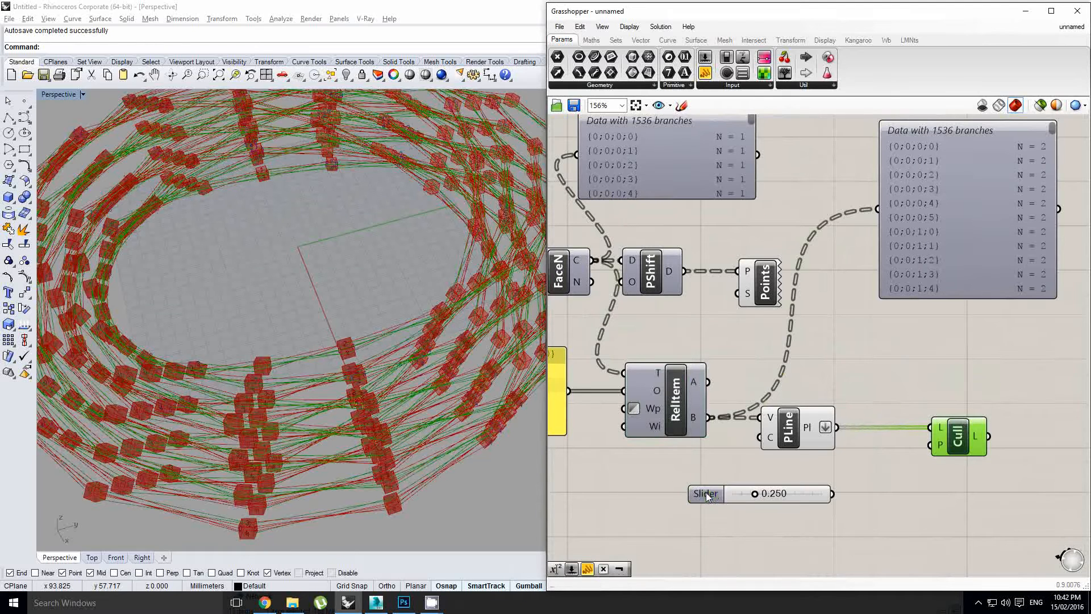
right_click(736, 489)
left_click(739, 499)
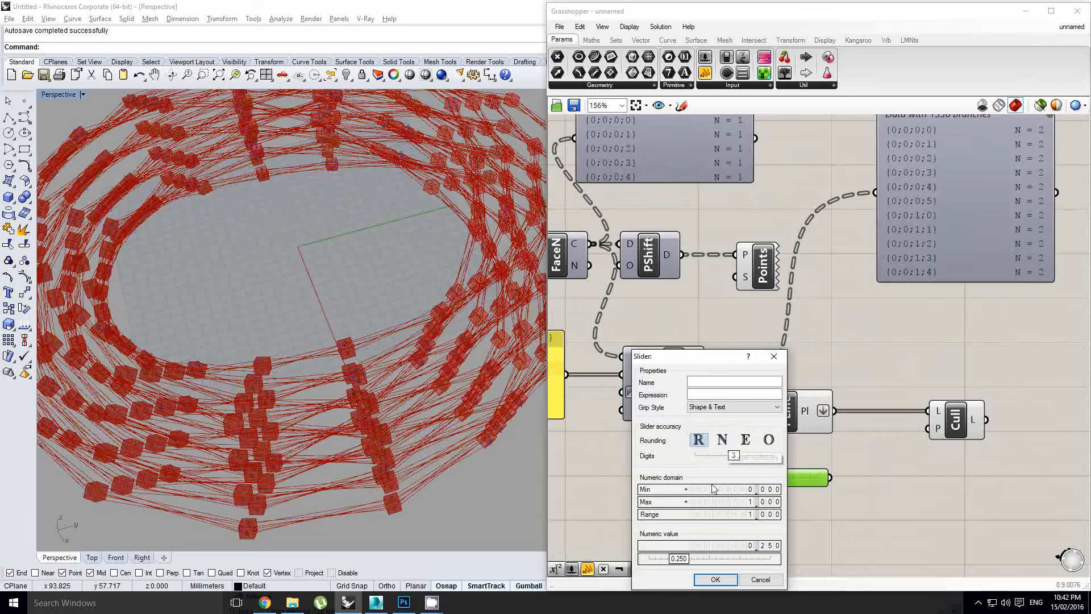
left_click(774, 357)
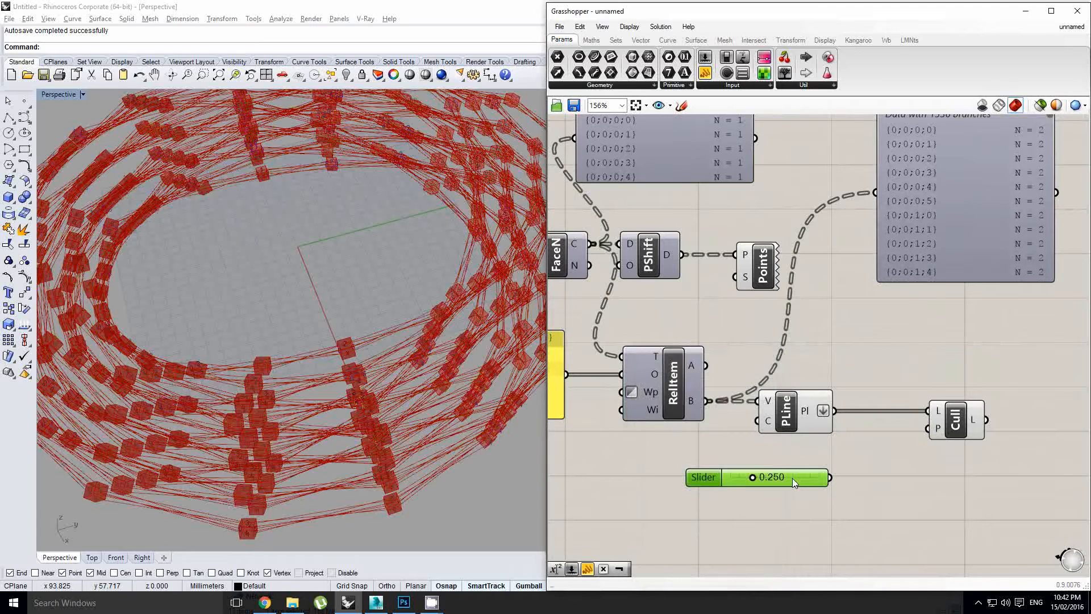
key("Delete")
Duplicate the offset panel below the PolyLine and replace its content with True followed by several False lines
scroll(827, 464, "down", 2)
left_click_drag(617, 414, 821, 497, "alt")
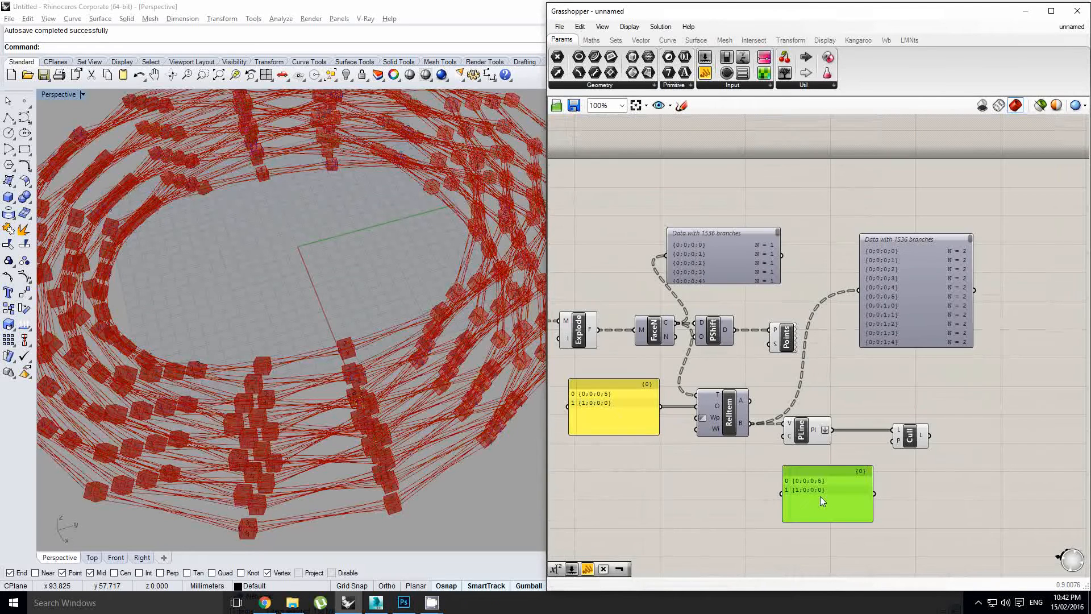
double_click(812, 487)
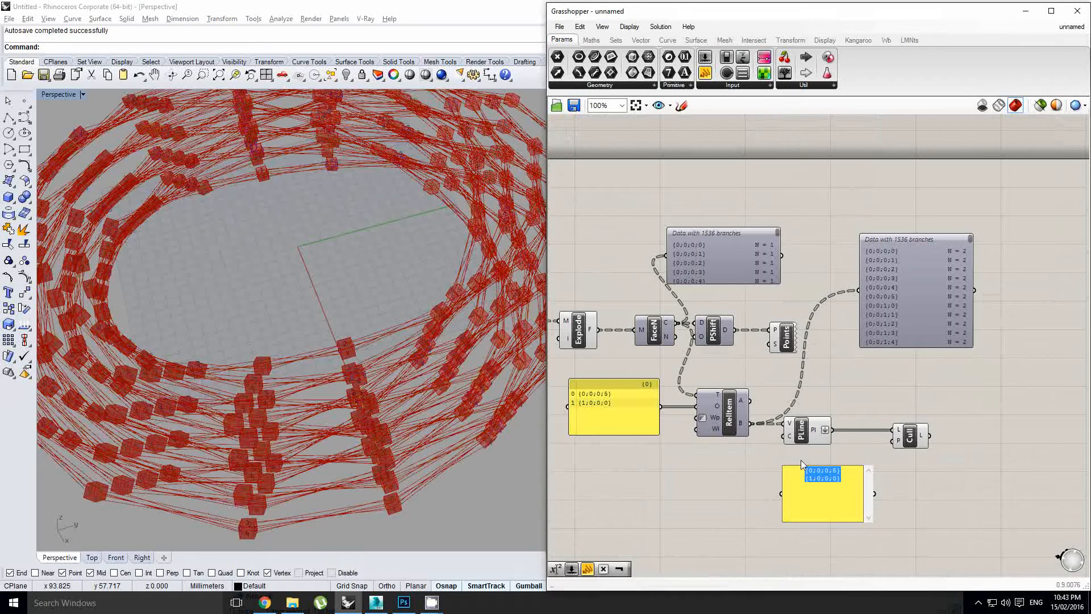
type("True")
key("Return")
type("False")
key("Return")
type("False")
key("Return")
type("False")
left_click(800, 459)
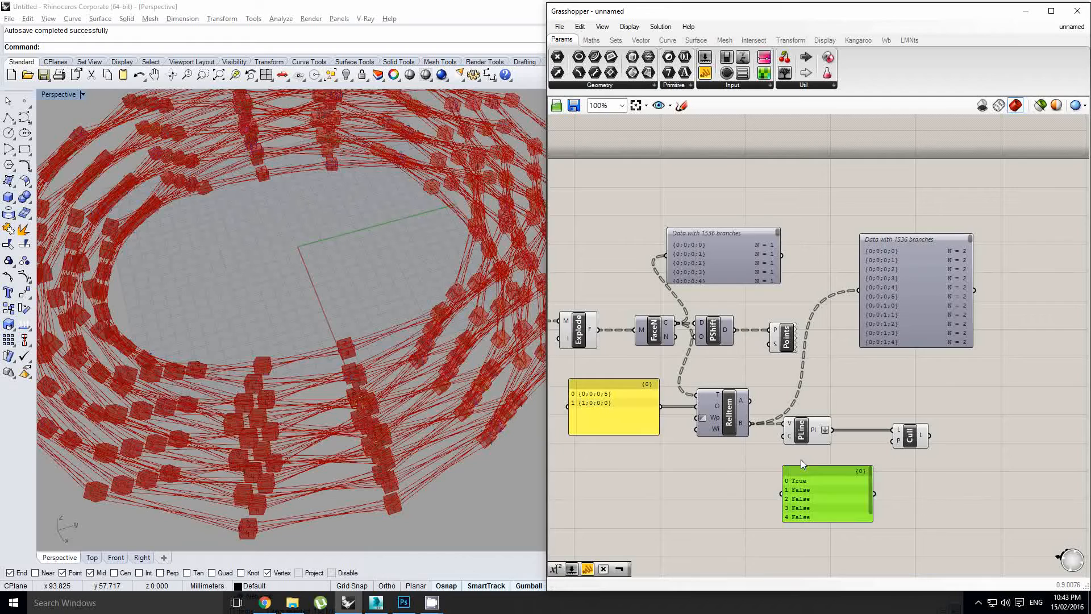
Connect the True/False panel to the Cull Pattern's P input
scroll(896, 472, "up", 2)
left_click_drag(891, 437, 892, 436)
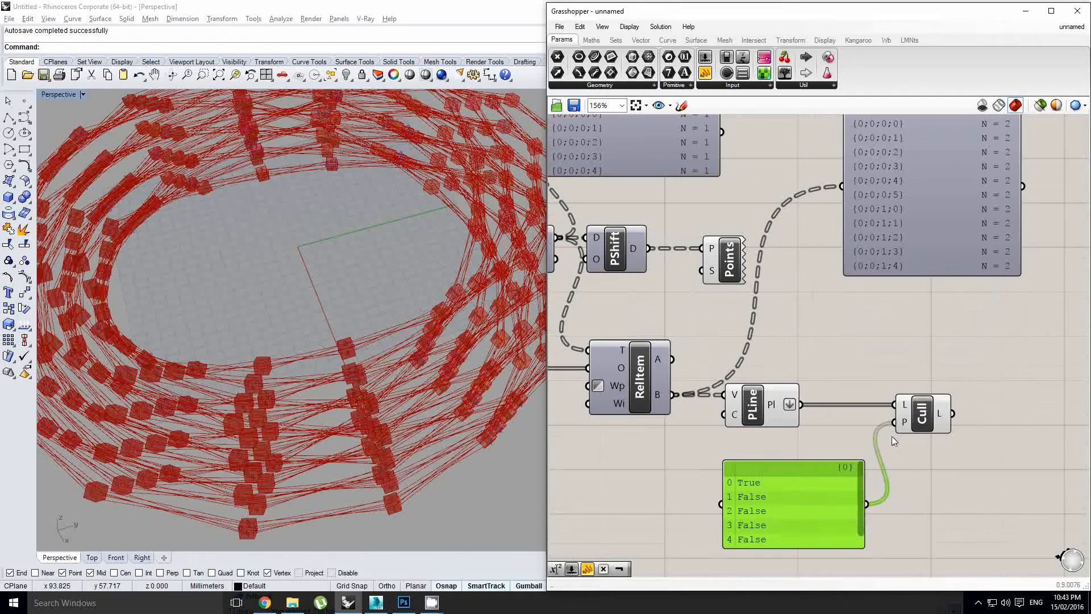
Turn off the preview of the PolyLine component that feeds the Cull Pattern
left_click(769, 405)
middle_click(770, 406)
left_click(742, 376)
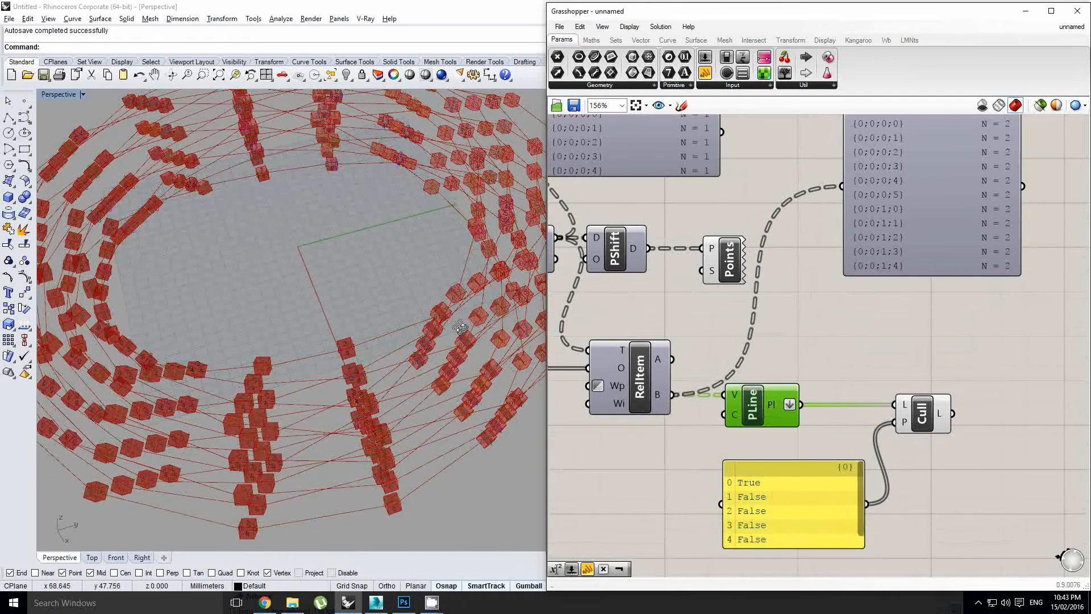
Examine the culled connection lines between neighbouring boxes up close
scroll(304, 351, "up", 10)
scroll(400, 247, "up", 4)
right_click_drag(400, 247, 370, 295)
scroll(387, 287, "down", 5)
scroll(337, 298, "up", 2)
scroll(284, 270, "up", 2)
scroll(283, 278, "up", 3)
scroll(786, 326, "down", 3)
Move the True/False panel from below the PolyLine to just above it
left_click_drag(784, 427, 801, 330)
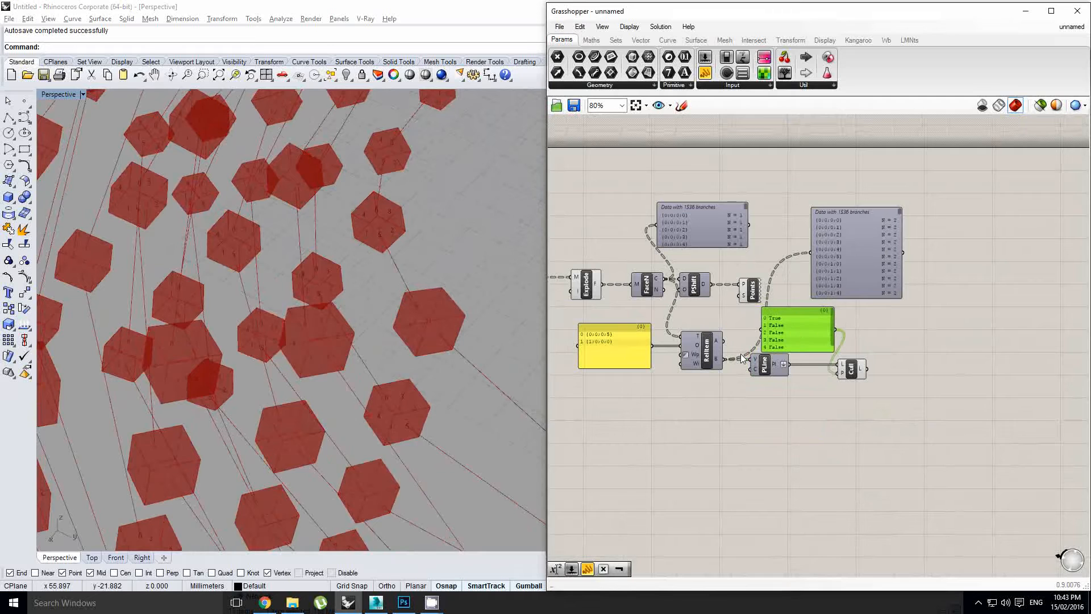
scroll(377, 341, "down", 10)
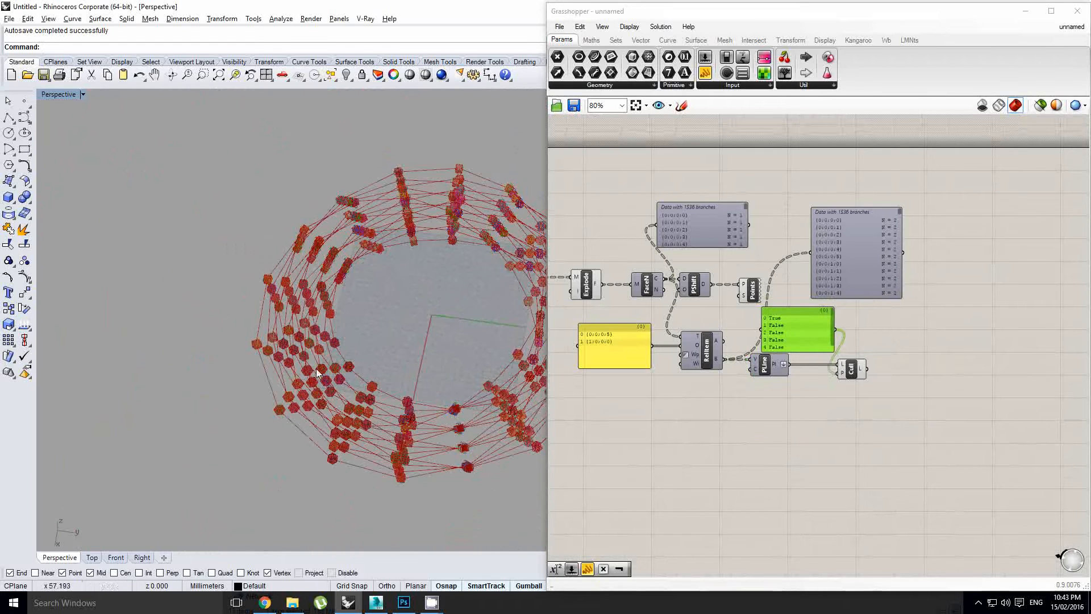
scroll(328, 400, "up", 6)
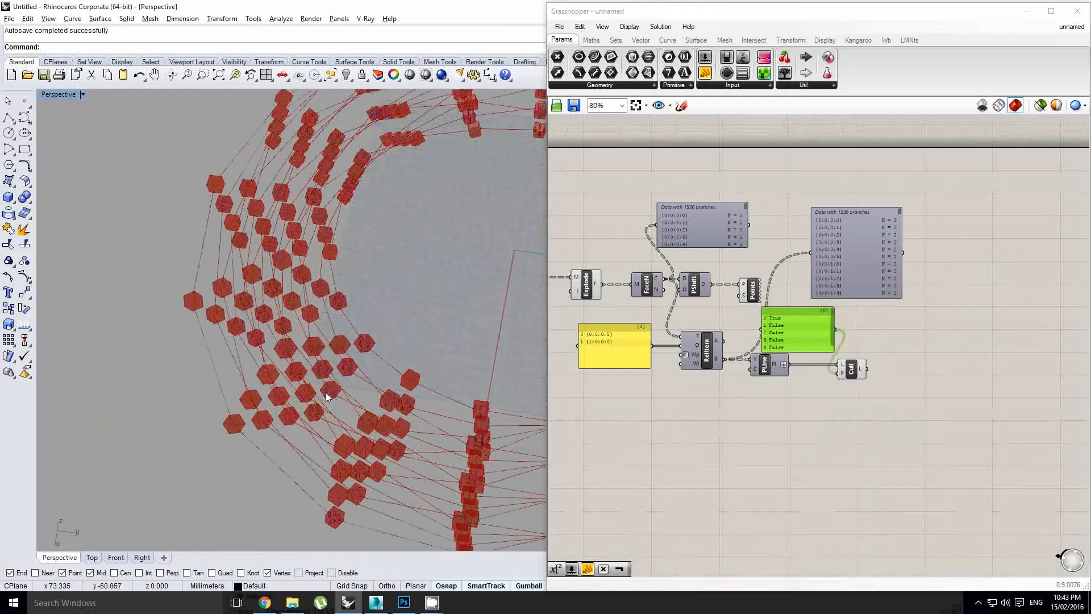
Duplicate the offset panel, Relative Item, PolyLine, True/False panel and Cull Pattern below the originals
right_click_drag(729, 343, 753, 354)
left_click(748, 423)
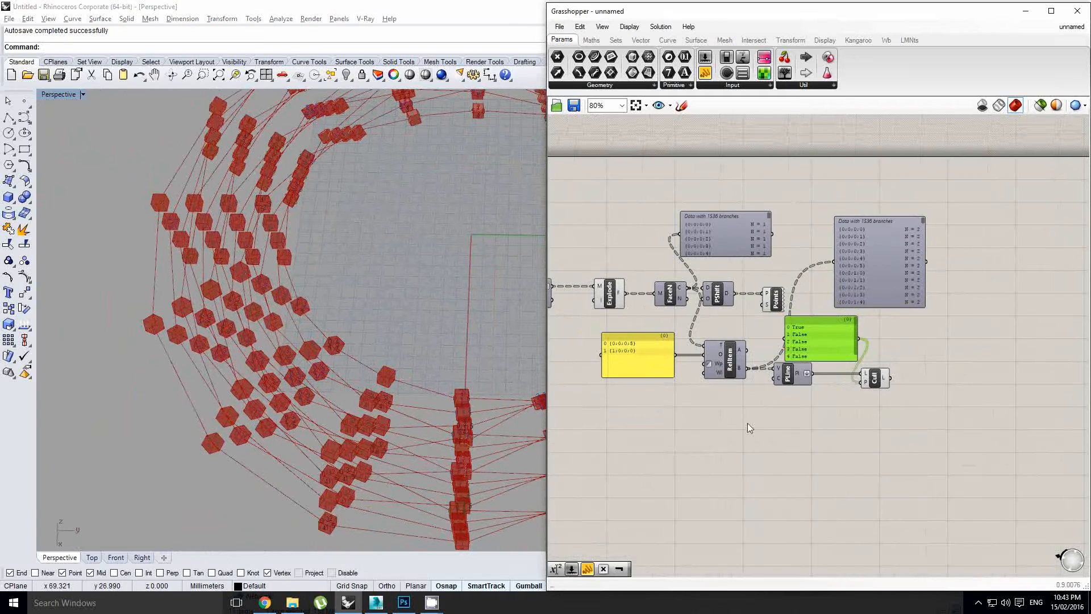
left_click_drag(938, 445, 601, 322)
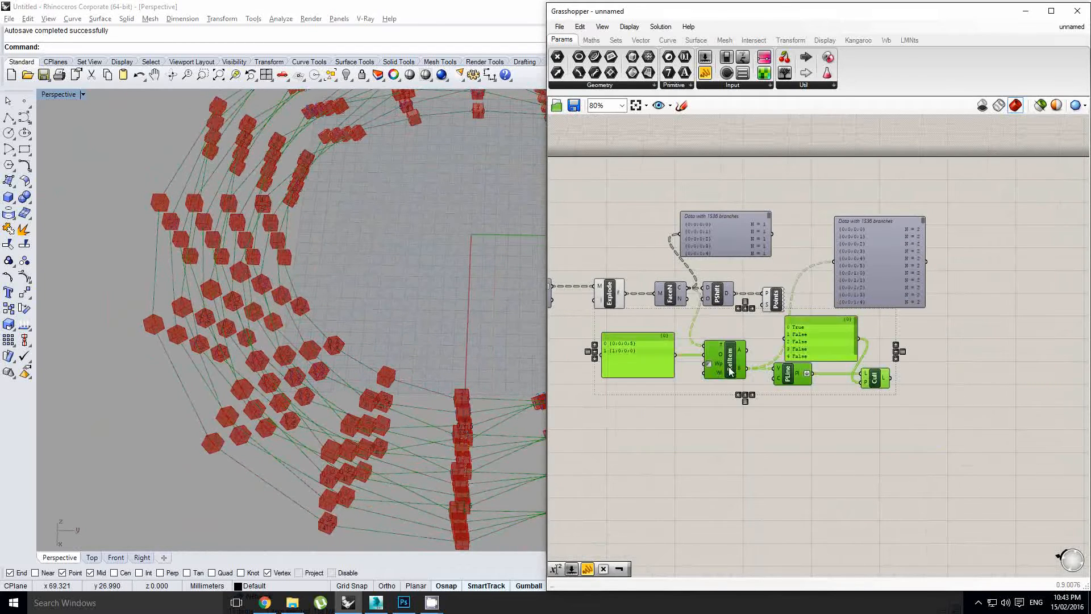
left_click_drag(733, 378, 739, 473, "alt")
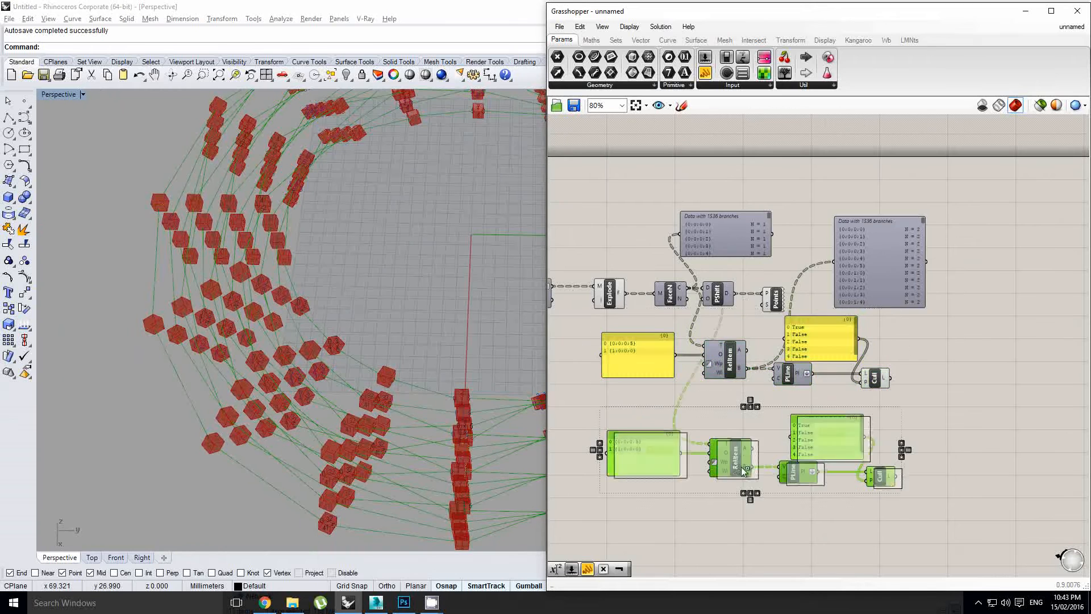
left_click(726, 426)
Turn off the duplicated Cull Pattern's preview and turn on the duplicated PolyLine's preview
scroll(719, 420, "up", 1)
right_click_drag(712, 413, 707, 403)
left_click(860, 408)
left_click_drag(964, 501, 843, 395)
middle_click(843, 395)
left_click(880, 363)
left_click(805, 470)
middle_click(805, 470)
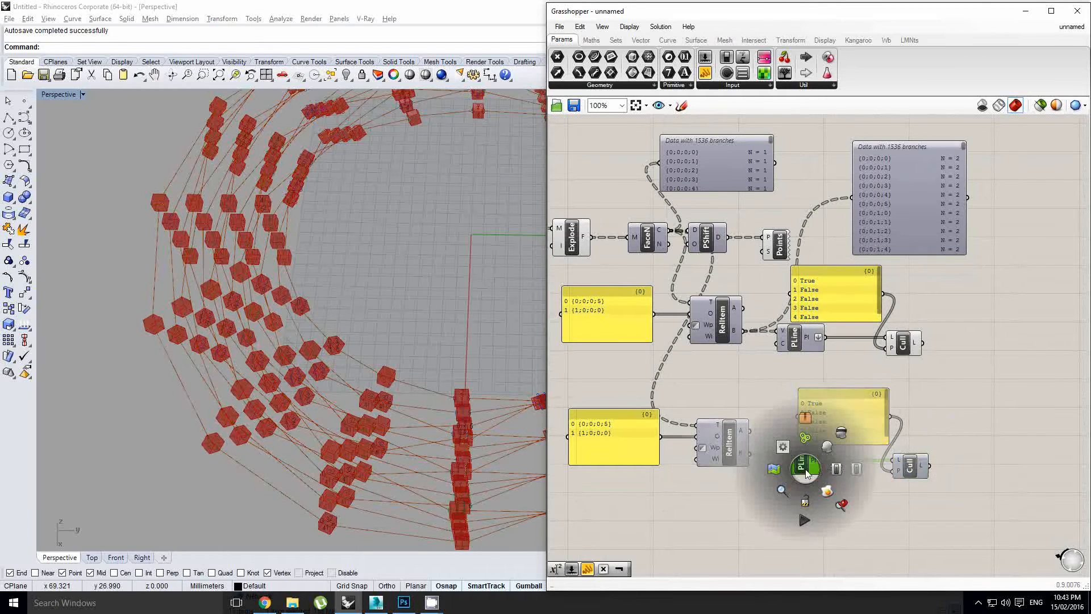
left_click(825, 450)
left_click(737, 392)
Remove the inversion from the duplicated Relative Item's Wp input
right_click_drag(722, 395, 768, 368)
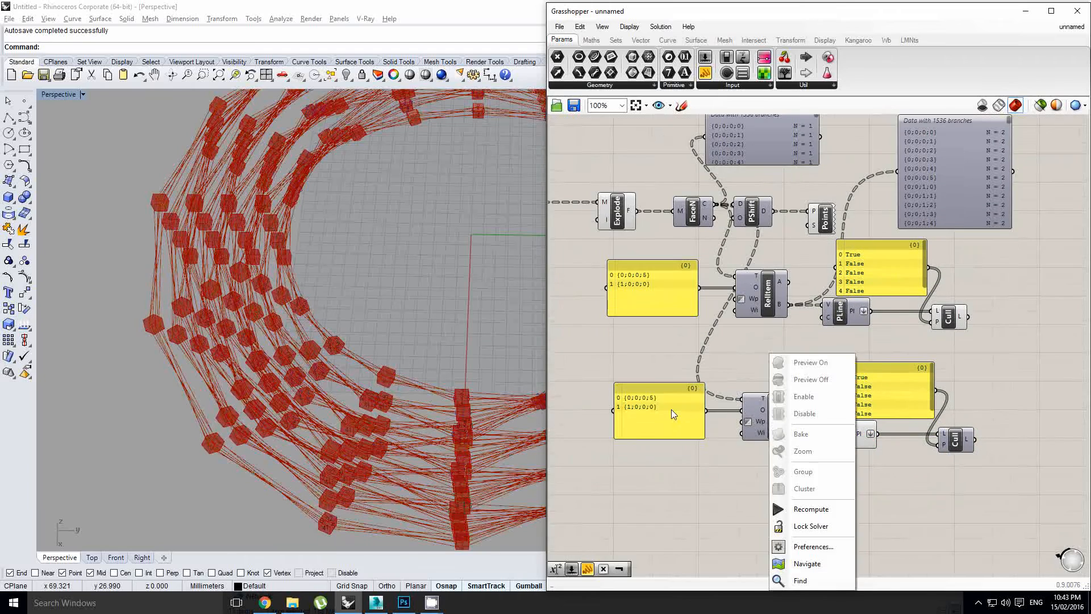
left_click(671, 409)
right_click(748, 420)
left_click(792, 479)
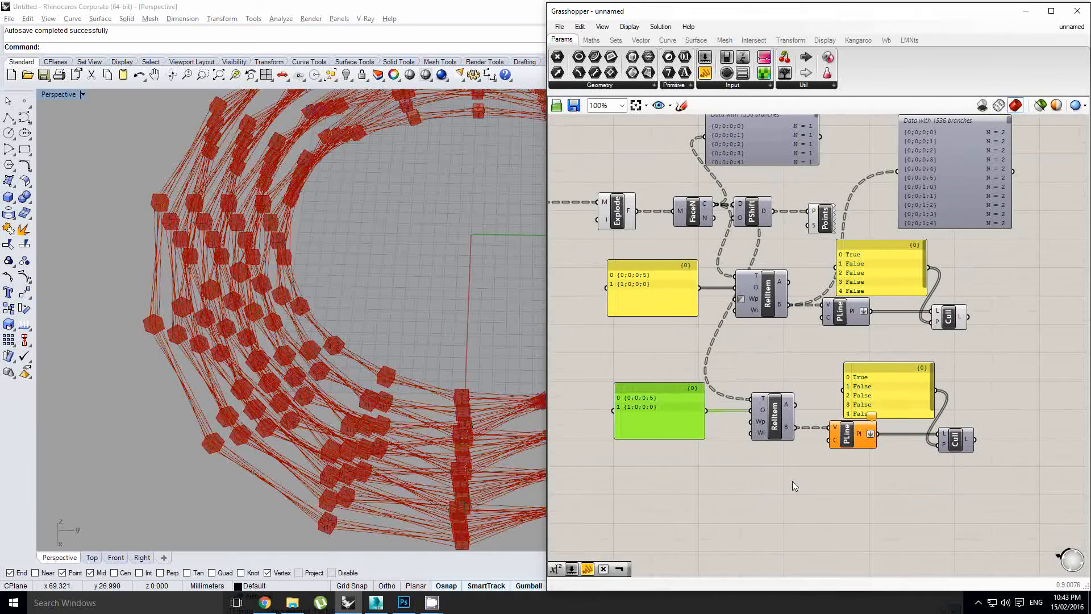
Examine the numbered box faces alongside the face centres' tree paths in the data panel
scroll(374, 396, "up", 10)
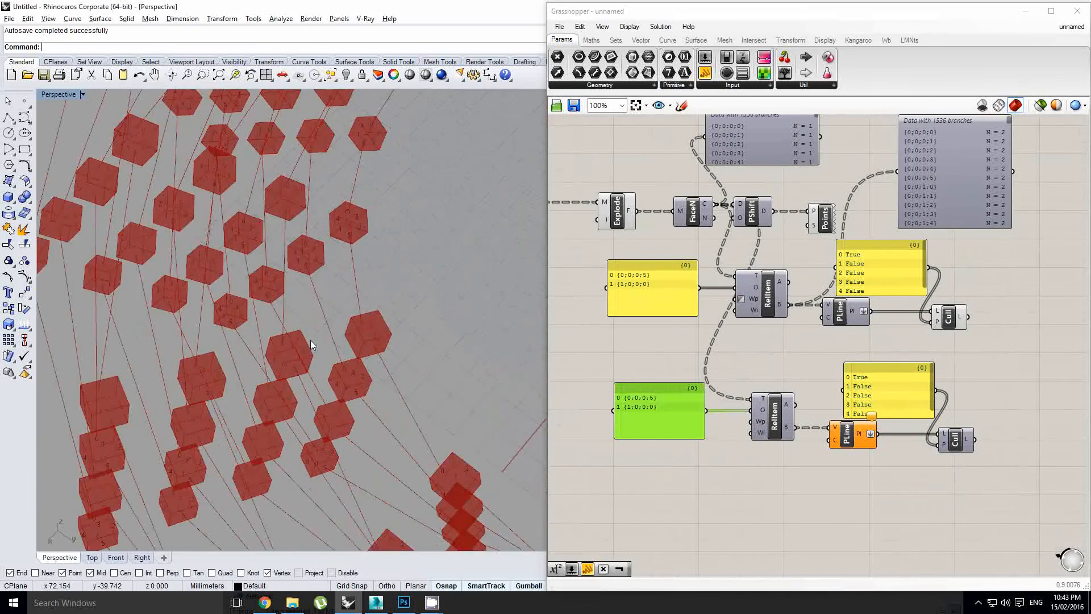
scroll(350, 302, "up", 2)
scroll(661, 423, "up", 1)
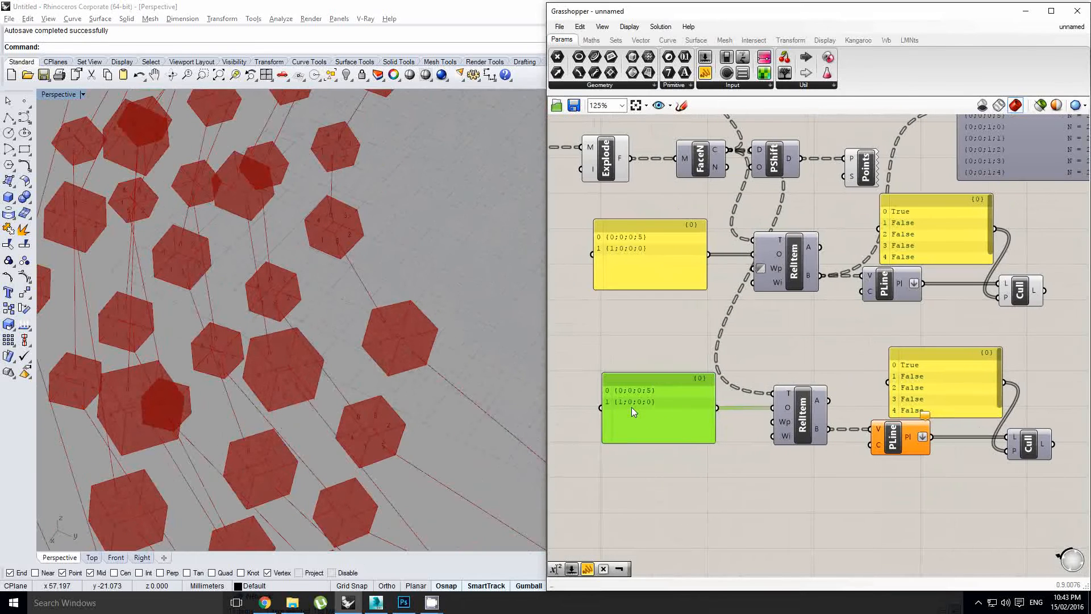
scroll(712, 372, "down", 1)
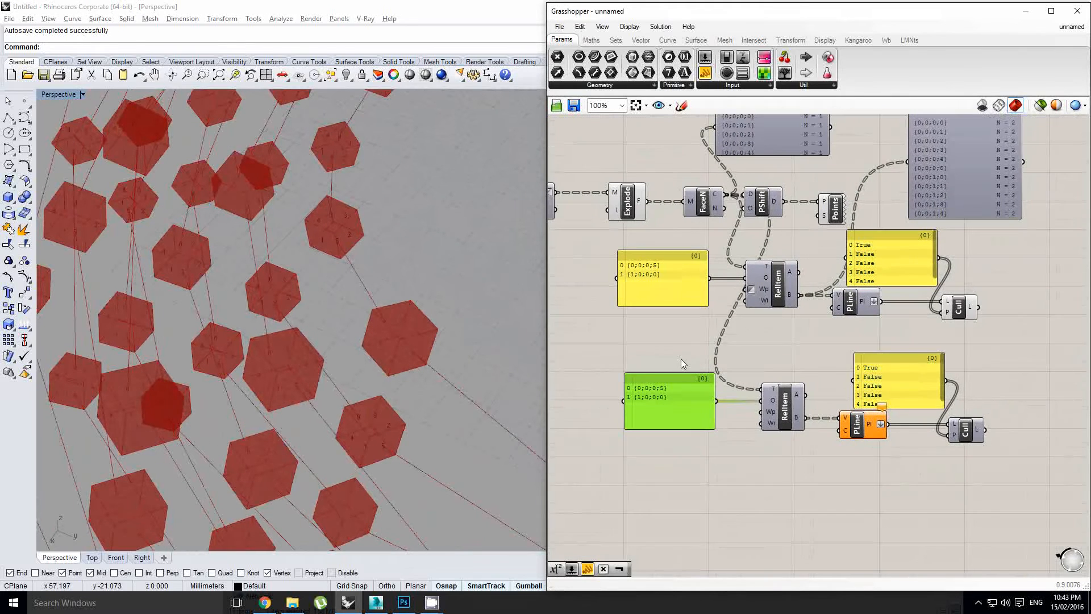
right_click_drag(803, 167, 801, 207)
left_click_drag(748, 173, 772, 176)
scroll(772, 176, "up", 1)
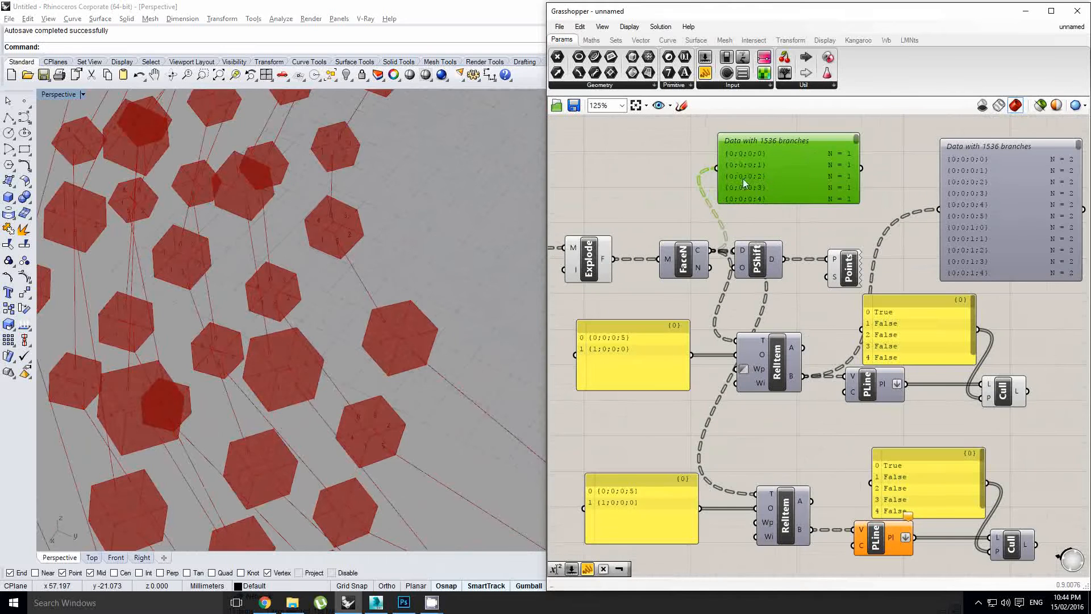
right_click_drag(676, 453, 702, 404)
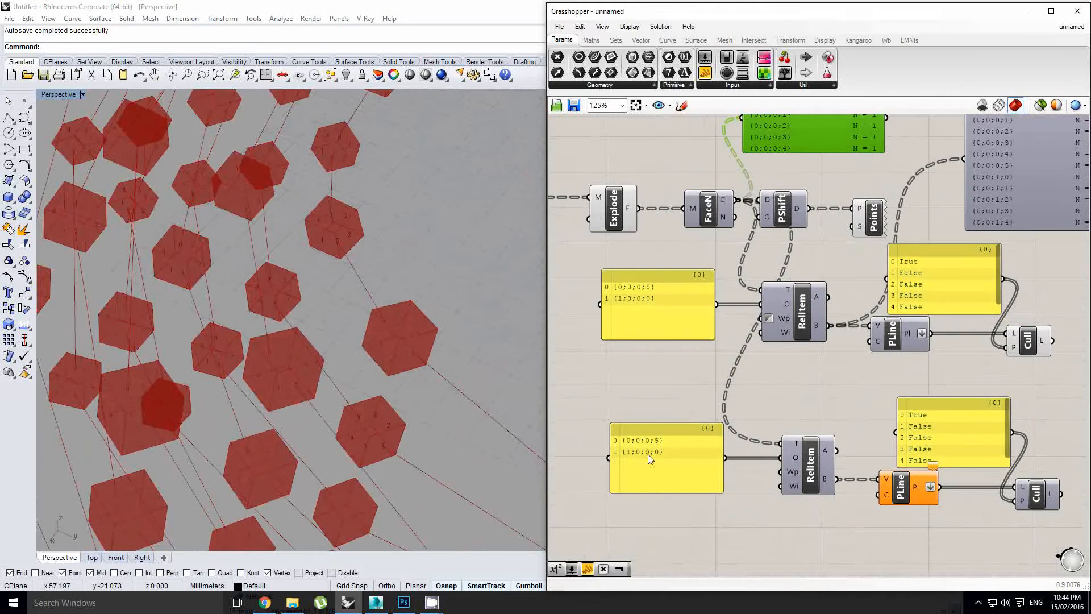
Set the duplicated offset panel's two lines to {0;0;0;2} and {0;1;0;4}
left_click(650, 459)
right_click_drag(765, 152, 765, 172)
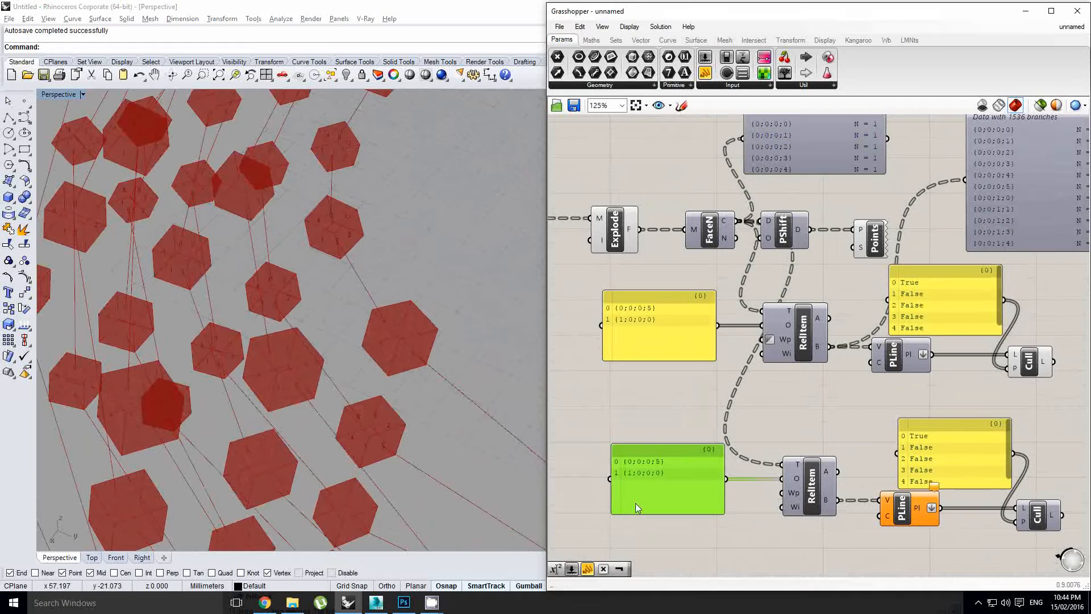
right_click_drag(341, 329, 405, 379)
scroll(366, 333, "up", 5)
left_click(650, 482)
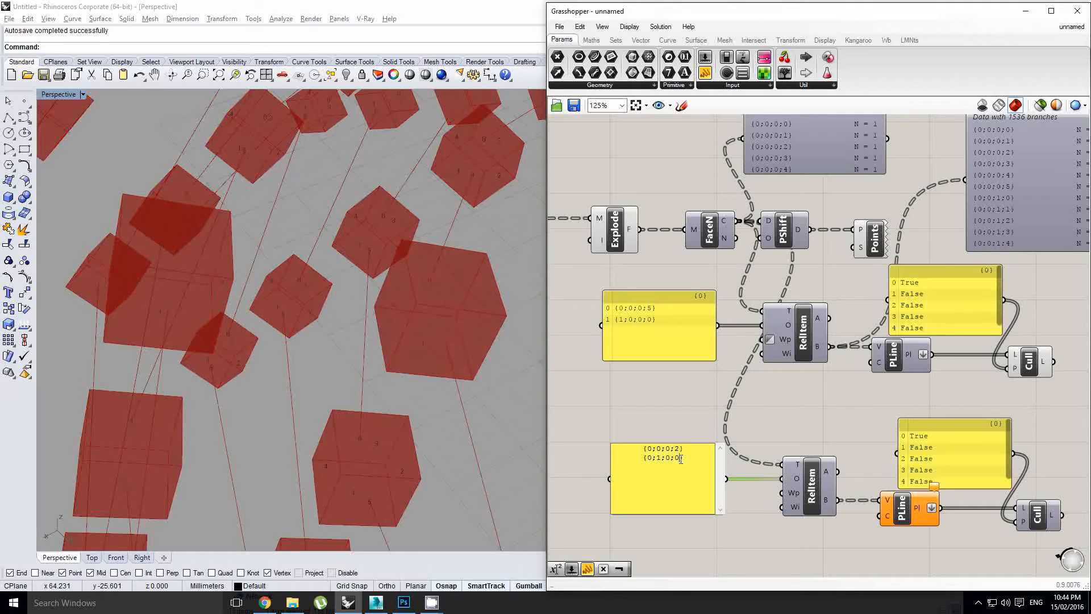
left_click(728, 422)
Examine which box faces the duplicated PolyLine's lines connect with the new offsets
right_click_drag(311, 251, 328, 365)
scroll(384, 311, "down", 5)
scroll(346, 350, "up", 4)
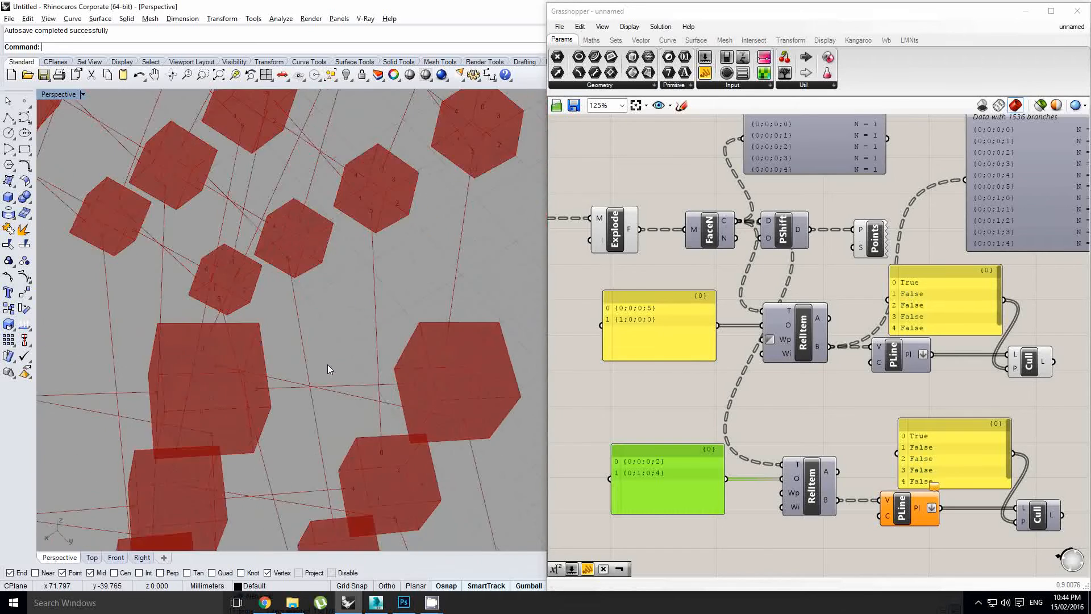
scroll(328, 366, "up", 3)
mouse_move(430, 398)
right_mouse_down("shift")
mouse_move(418, 370)
mouse_move(421, 396)
mouse_move(358, 341)
mouse_move(324, 336)
mouse_move(343, 336)
mouse_move(334, 353)
mouse_move(328, 339)
mouse_move(322, 376)
mouse_move(233, 346)
mouse_move(437, 396)
right_mouse_up("shift")
scroll(433, 400, "up", 2)
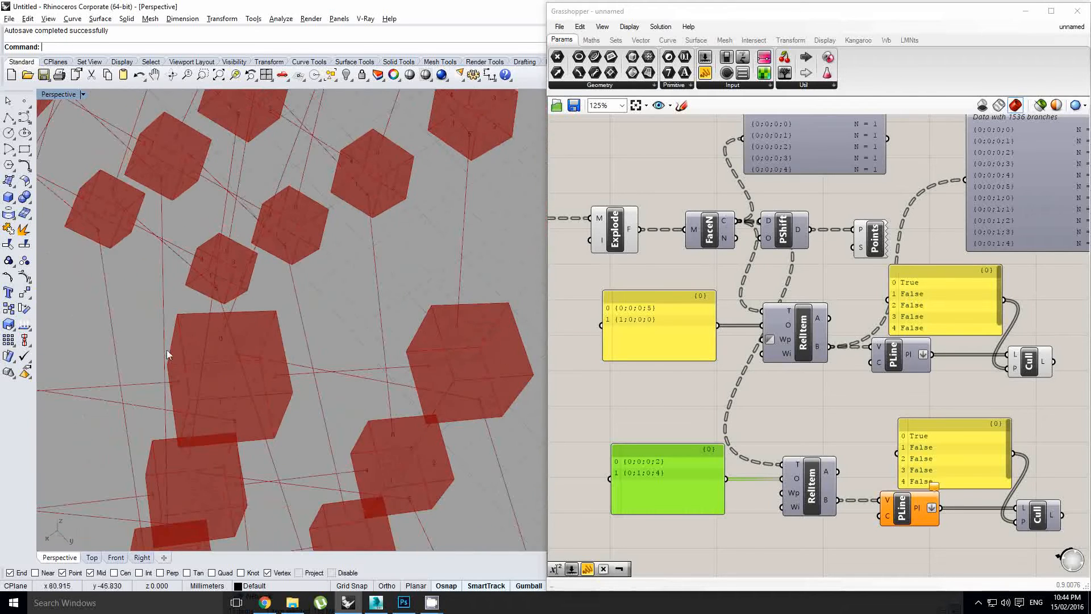
scroll(738, 440, "down", 1)
right_click_drag(812, 413, 730, 398)
scroll(740, 407, "up", 1)
right_click_drag(854, 422, 799, 406)
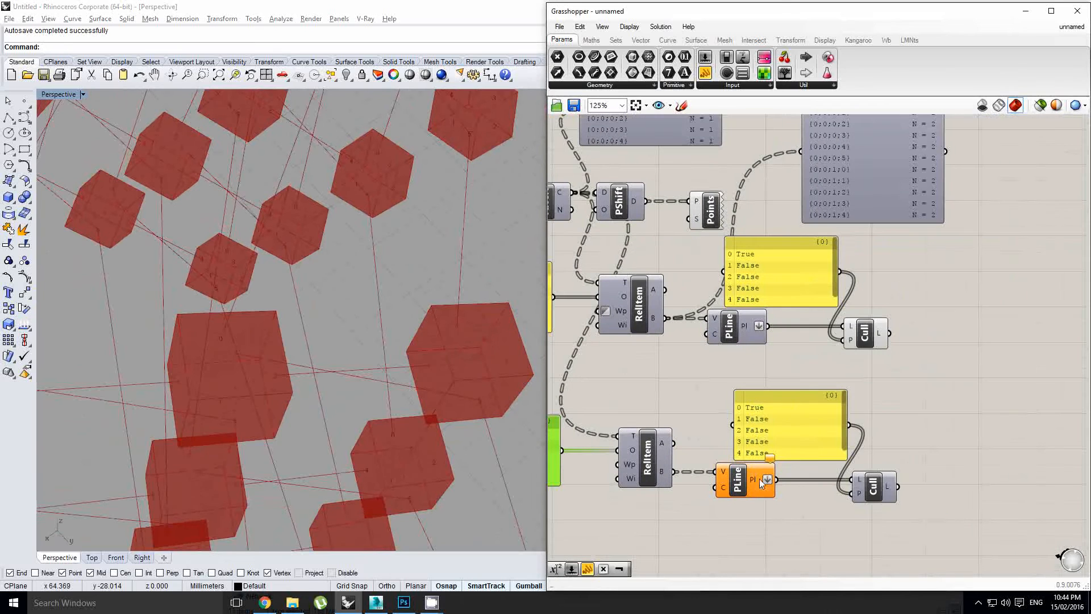
mouse_move(761, 483)
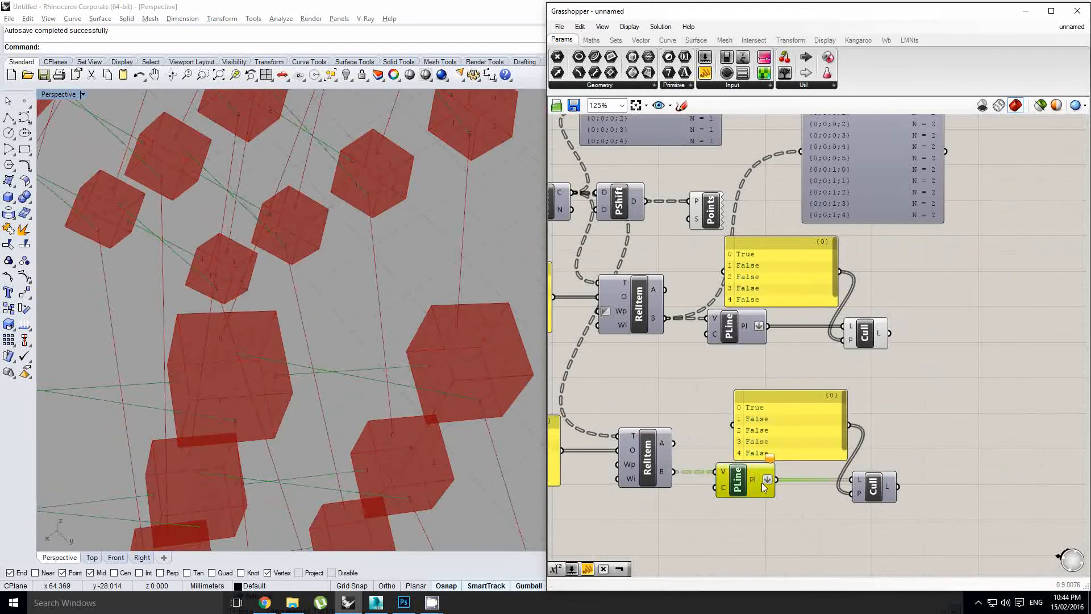
right_click_drag(792, 496, 793, 457)
Turn off flattening on the duplicated PolyLine's Pl output and flatten it again
left_click(758, 444)
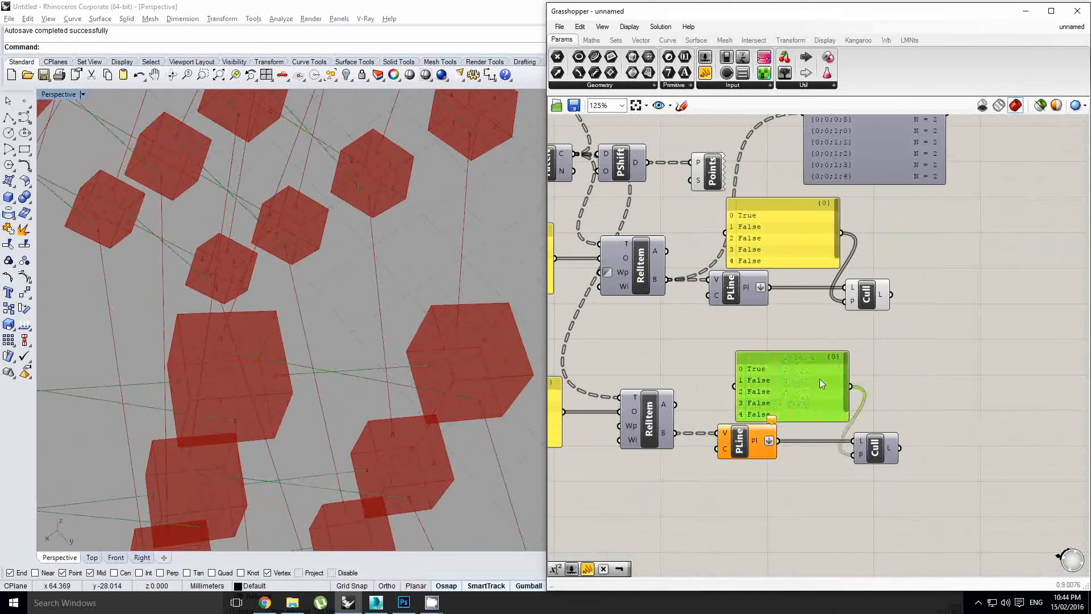
right_click(758, 448)
left_click(778, 513)
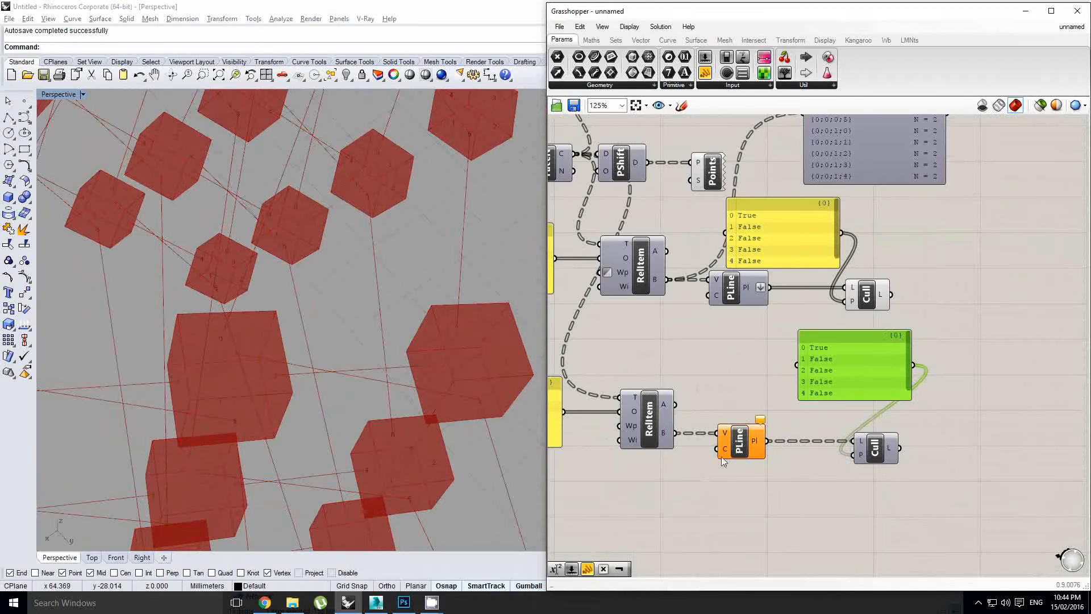
mouse_move(668, 434)
right_click(758, 438)
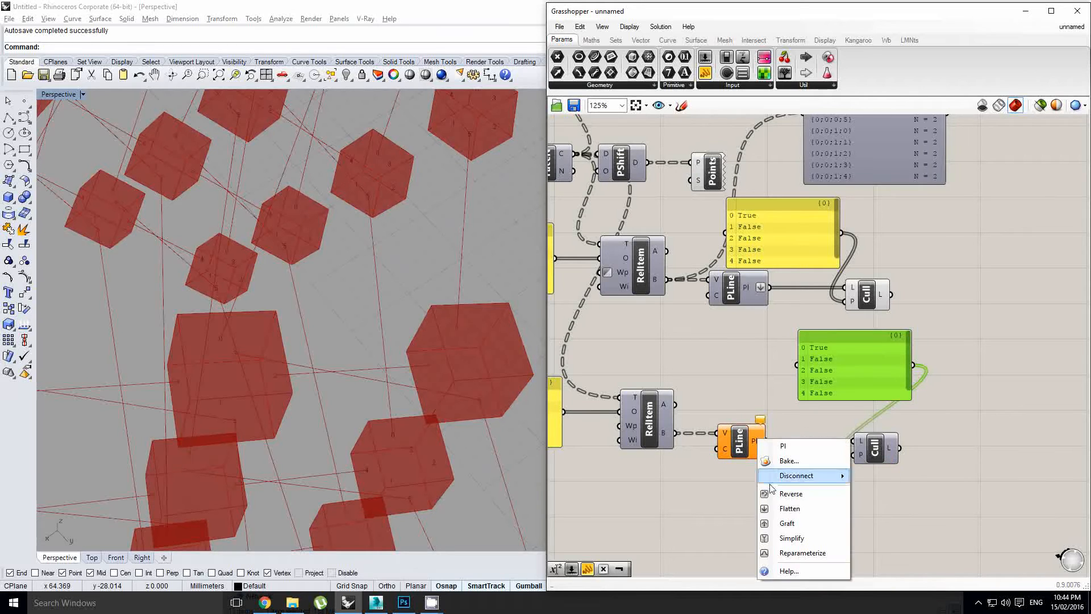
left_click(782, 503)
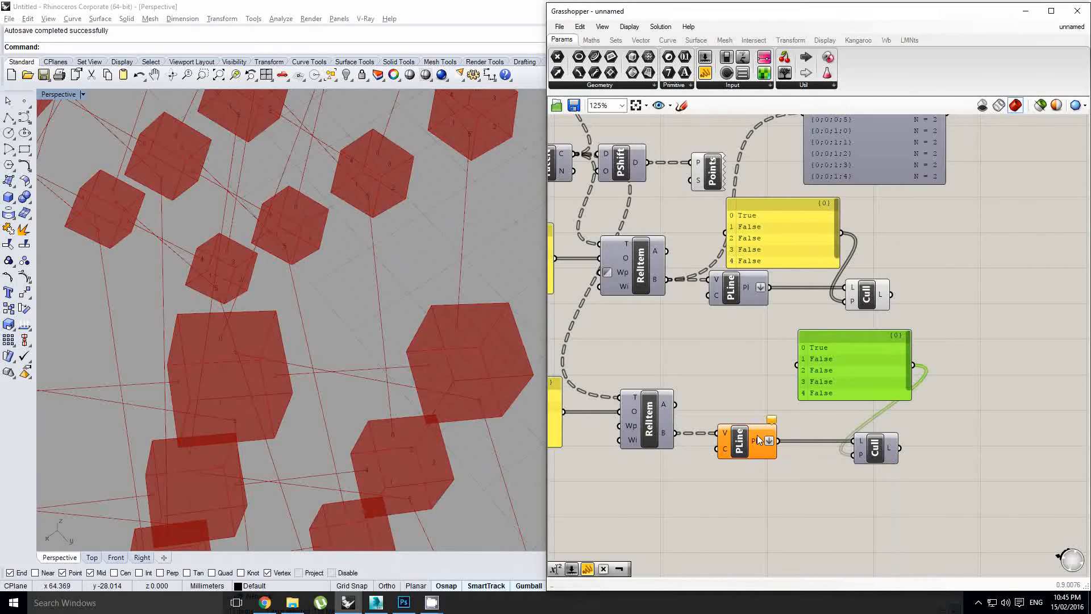
Shorten the duplicated cull pattern panel to True, False, False, False and place it above its PolyLine
double_click(828, 380)
left_click(858, 379)
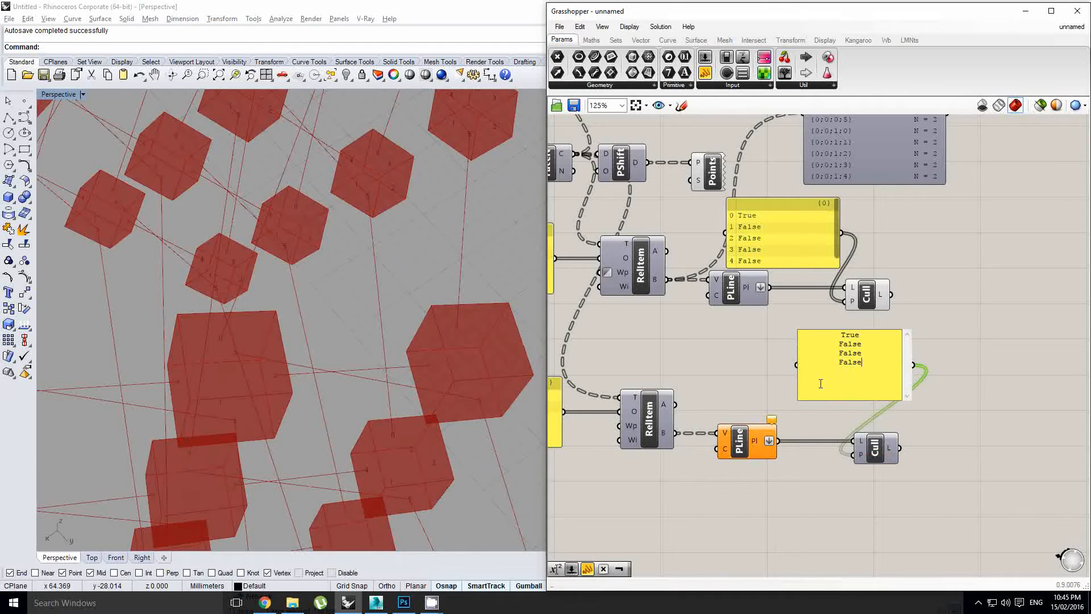
key("ctrl+Return")
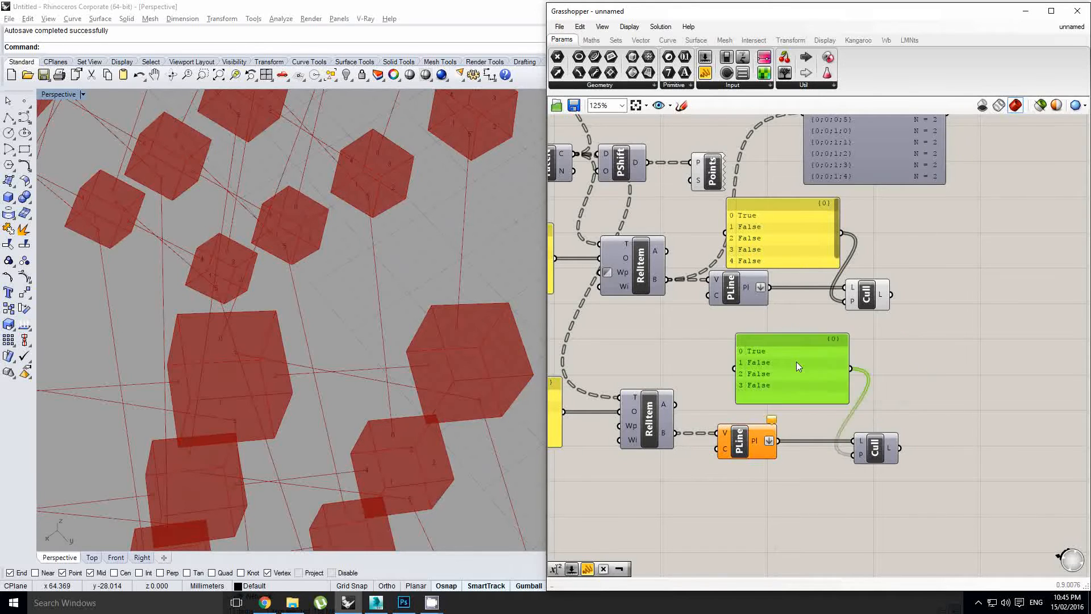
left_click_drag(796, 362, 785, 357)
Hide the duplicated PolyLine's preview, show its Cull Pattern's preview and inspect the thinned lines
left_click(749, 444)
middle_click(750, 444)
left_click(788, 407)
left_click(866, 443)
middle_click(867, 445)
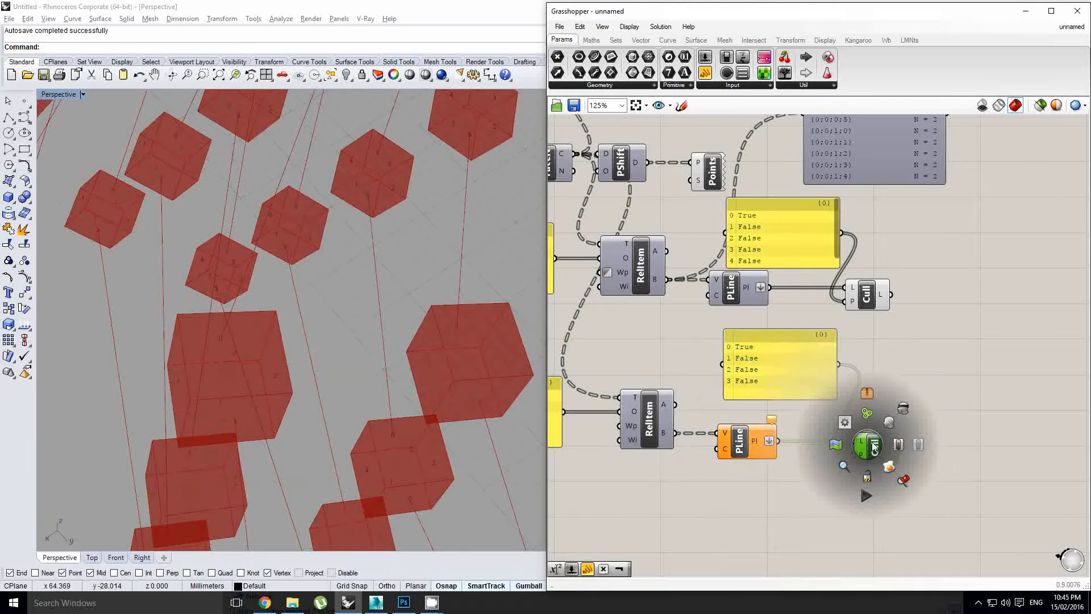
right_click_drag(428, 385, 377, 338)
scroll(344, 327, "down", 7)
scroll(339, 328, "up", 3)
scroll(818, 381, "down", 2)
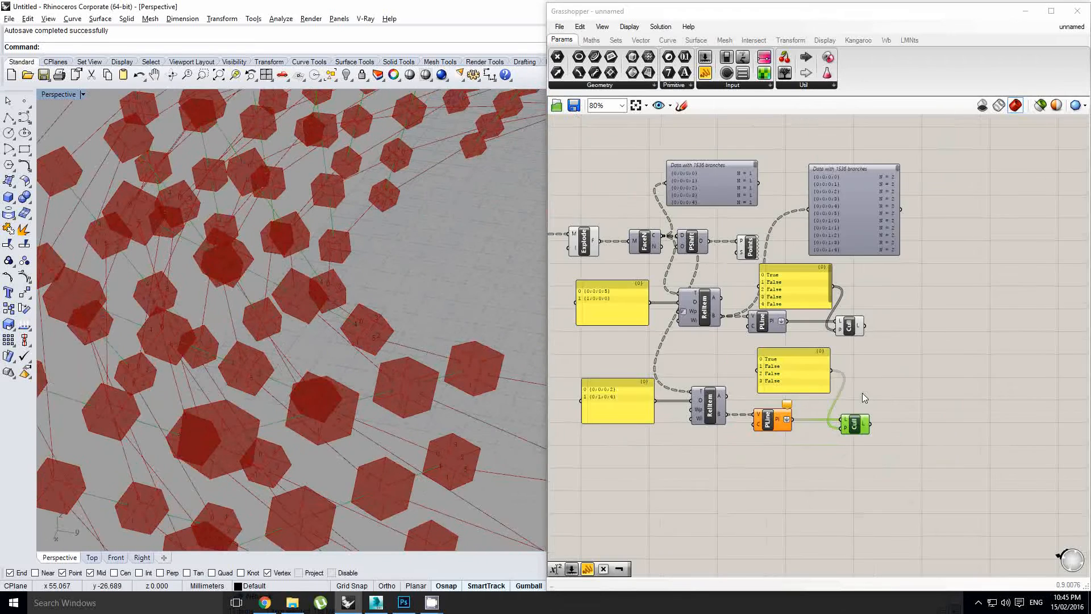
Duplicate the second chain, from its offset panel through its Cull Pattern, below itself as a third chain
right_click_drag(852, 384, 929, 366)
left_click(946, 375)
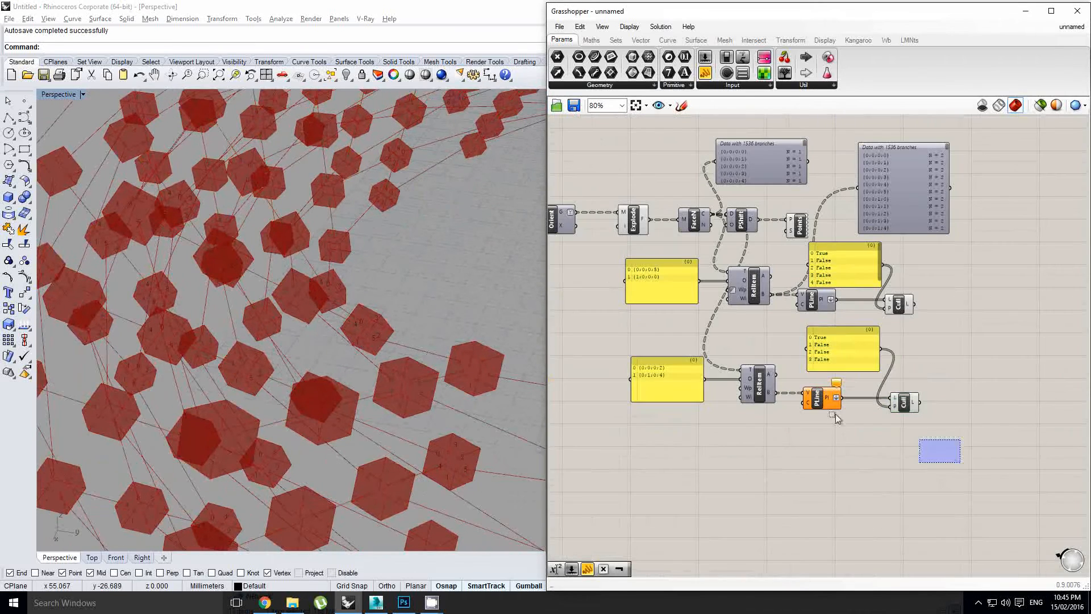
left_click_drag(836, 419, 630, 359)
left_click_drag(765, 388, 769, 492, "alt")
left_click(789, 459)
scroll(632, 549, "up", 1)
Set the third chain's offset panel lines to {0;0;0;1} and {0;0;1;3}
right_click(666, 476)
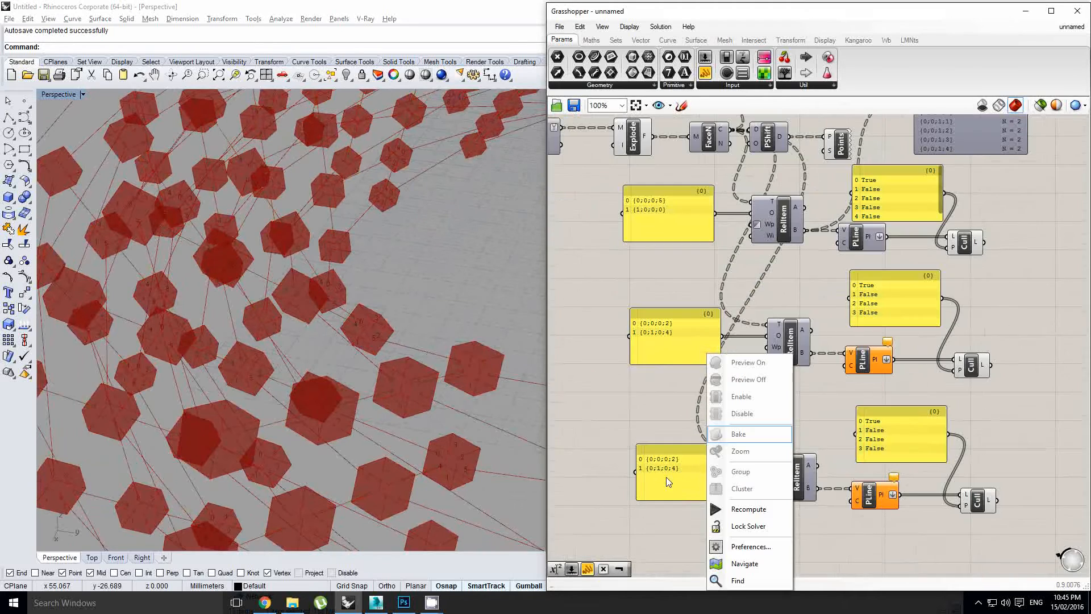
left_click(666, 476)
scroll(666, 472, "up", 2)
scroll(374, 369, "up", 8)
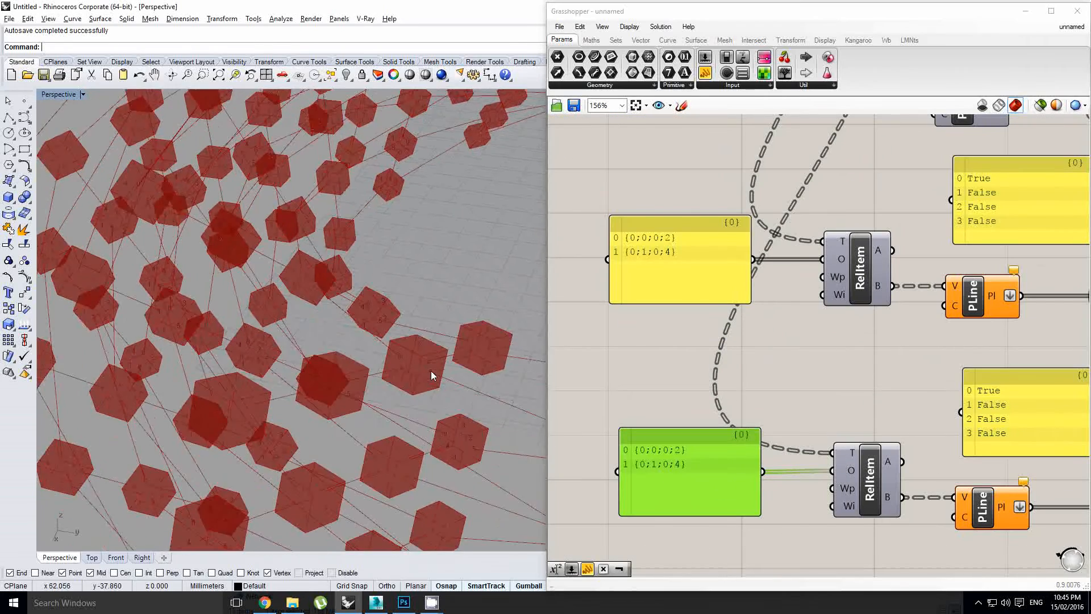
right_click_drag(376, 352, 350, 401)
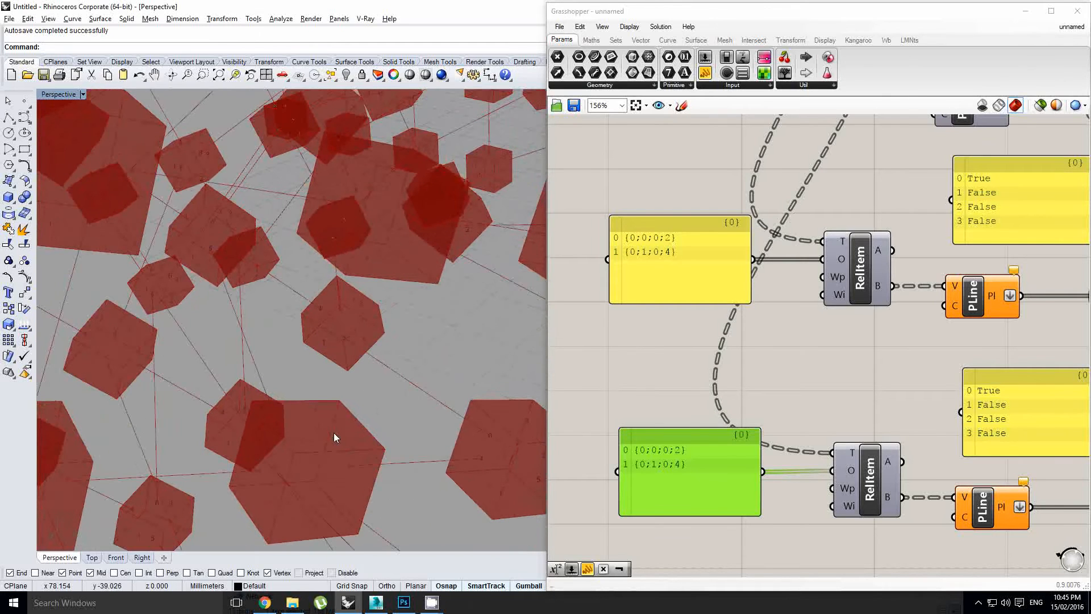
right_click_drag(693, 470, 700, 455)
double_click(691, 455)
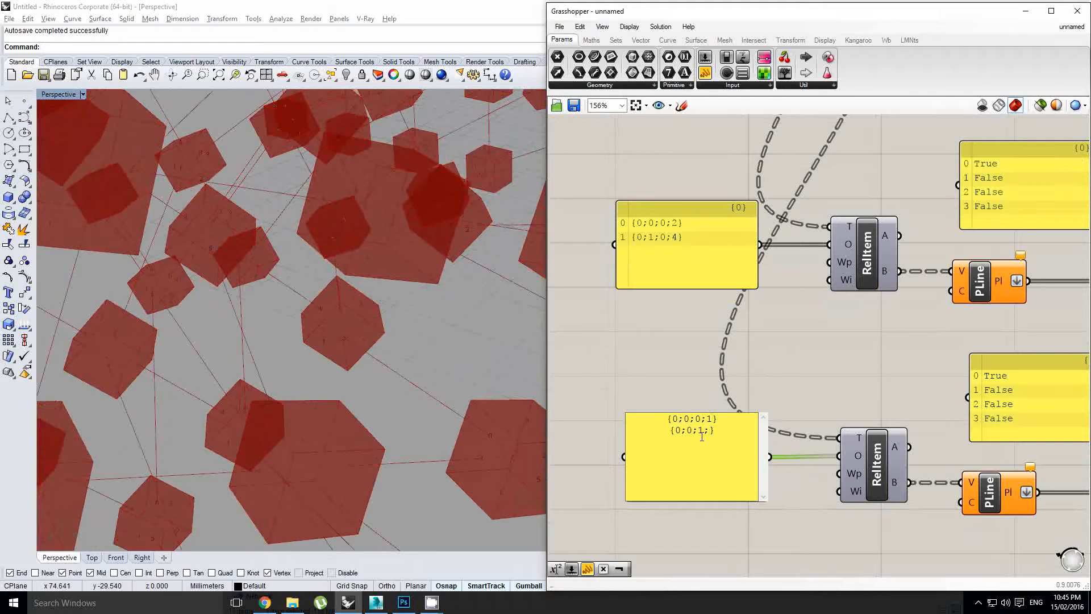
key("ctrl+Return")
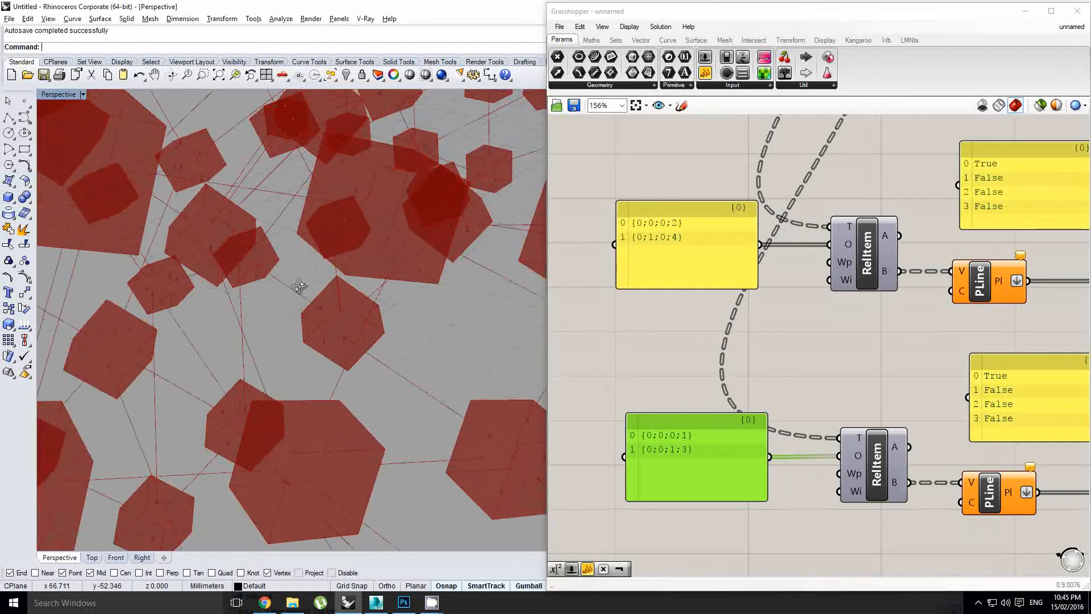
Examine the third chain's connecting lines between the neighbouring boxes from several angles
right_click_drag(300, 285, 300, 307)
scroll(385, 286, "up", 4)
scroll(385, 286, "down", 3)
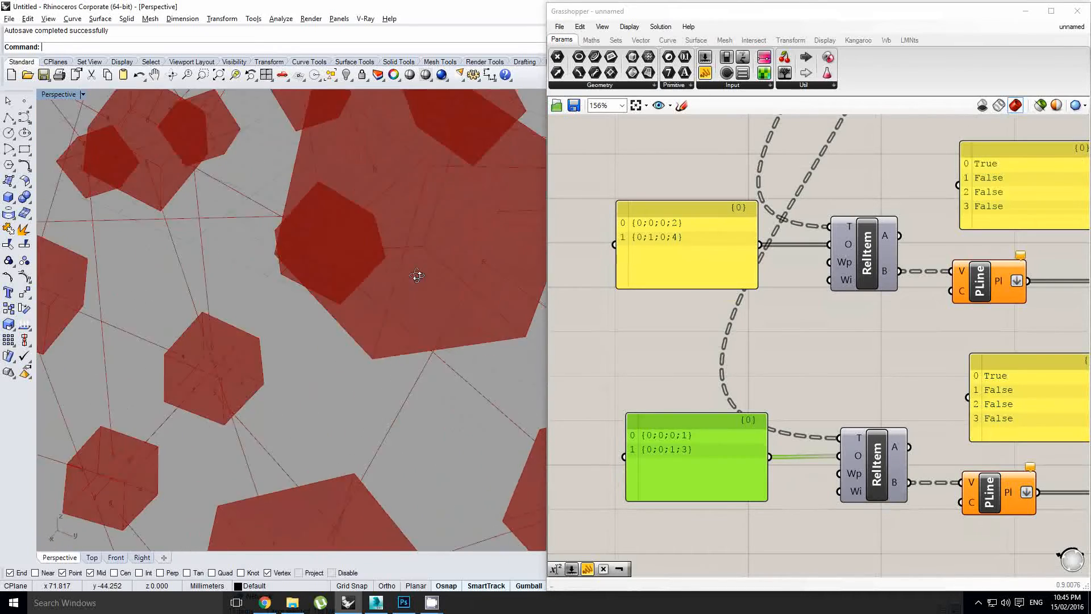
right_click_drag(414, 273, 337, 244)
scroll(283, 313, "up", 3)
right_click_drag(267, 313, 330, 363)
scroll(364, 357, "down", 6)
Hide the previews of the first and second chains' Cull Pattern components
right_click_drag(943, 349, 774, 361)
scroll(781, 361, "down", 3)
scroll(838, 346, "up", 3)
scroll(946, 382, "down", 3)
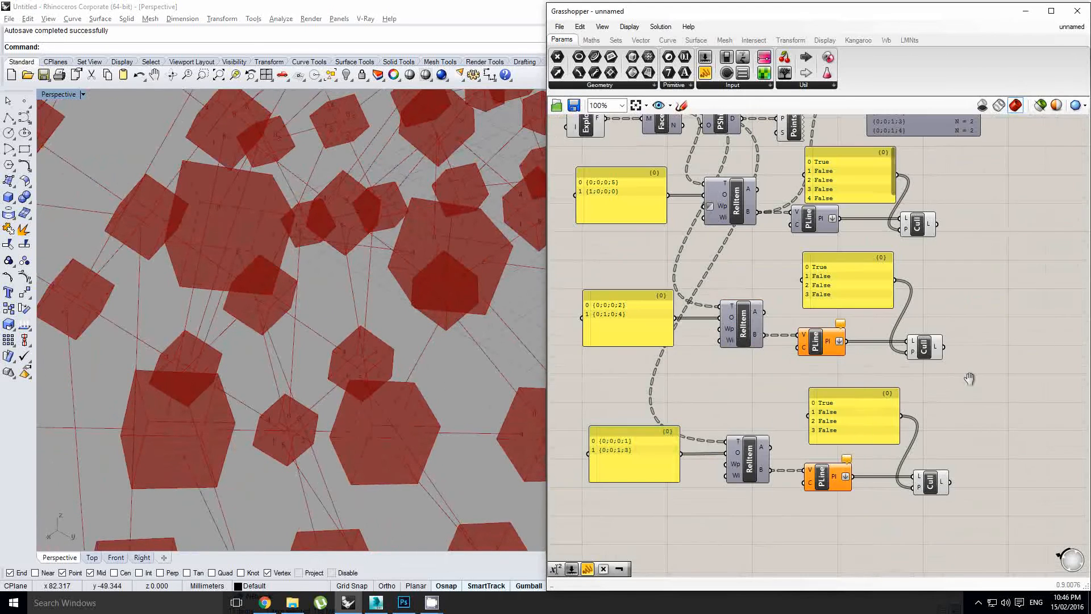
left_click_drag(903, 240, 900, 227)
middle_click(903, 224)
left_click(935, 194)
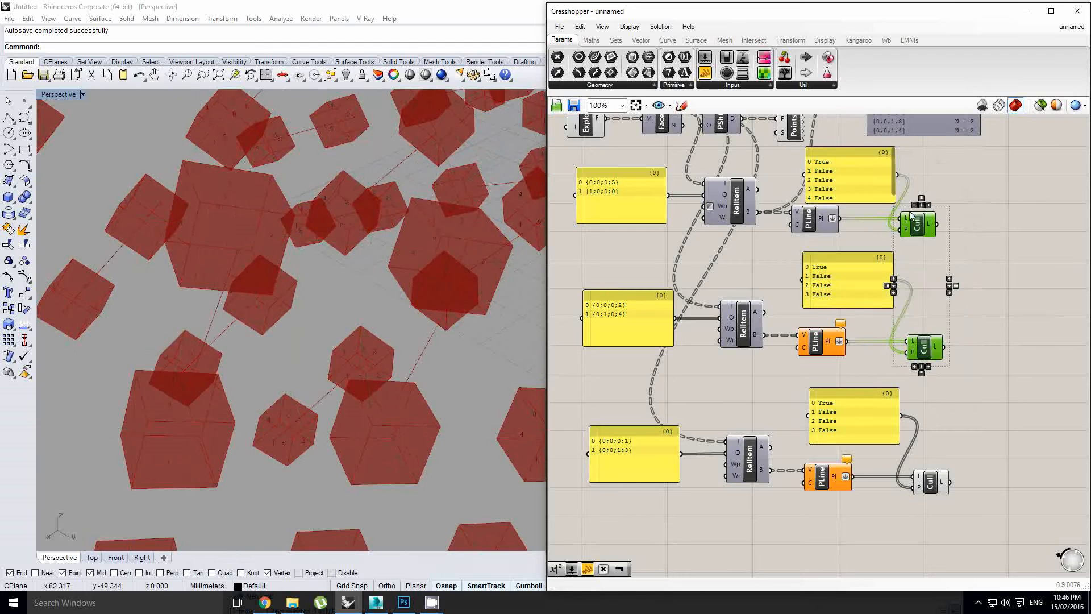
Hide the third chain's Cull Pattern preview and show its PolyLine's preview
right_click_drag(320, 307, 500, 424)
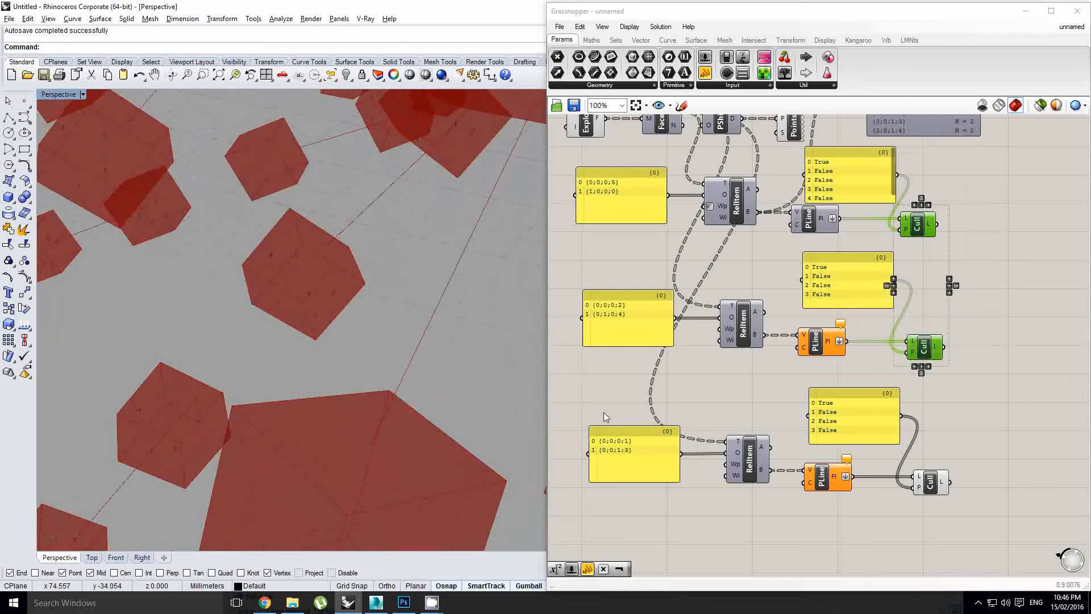
right_click_drag(603, 412, 671, 393)
scroll(437, 353, "down", 3)
right_click_drag(438, 353, 352, 375)
scroll(388, 346, "down", 3)
right_click_drag(972, 437, 844, 415)
scroll(844, 415, "up", 1)
left_click(879, 438)
middle_click(879, 437)
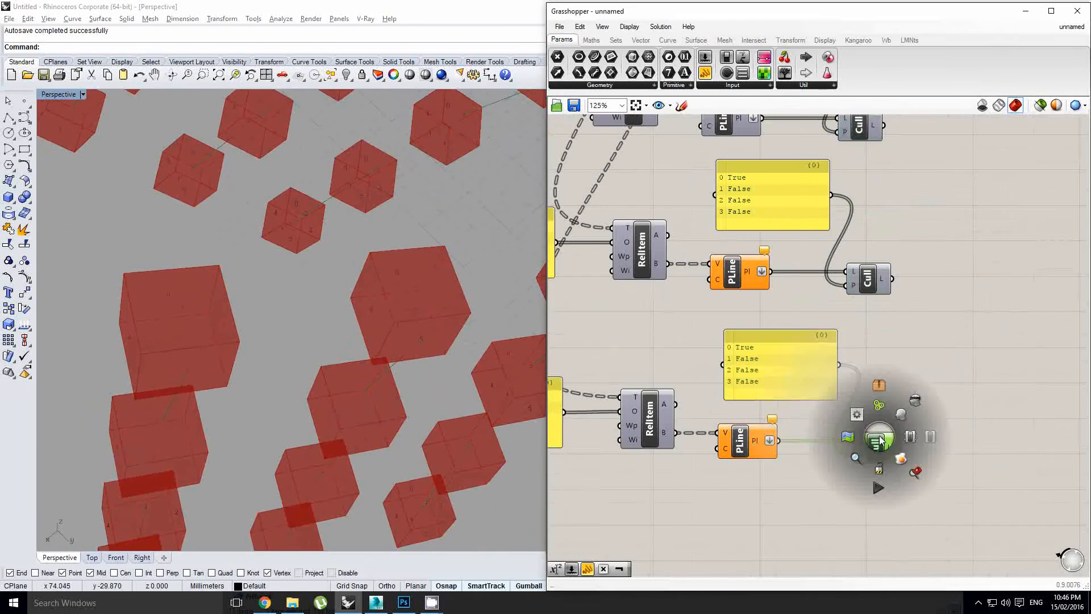
left_click(741, 440)
middle_click(742, 441)
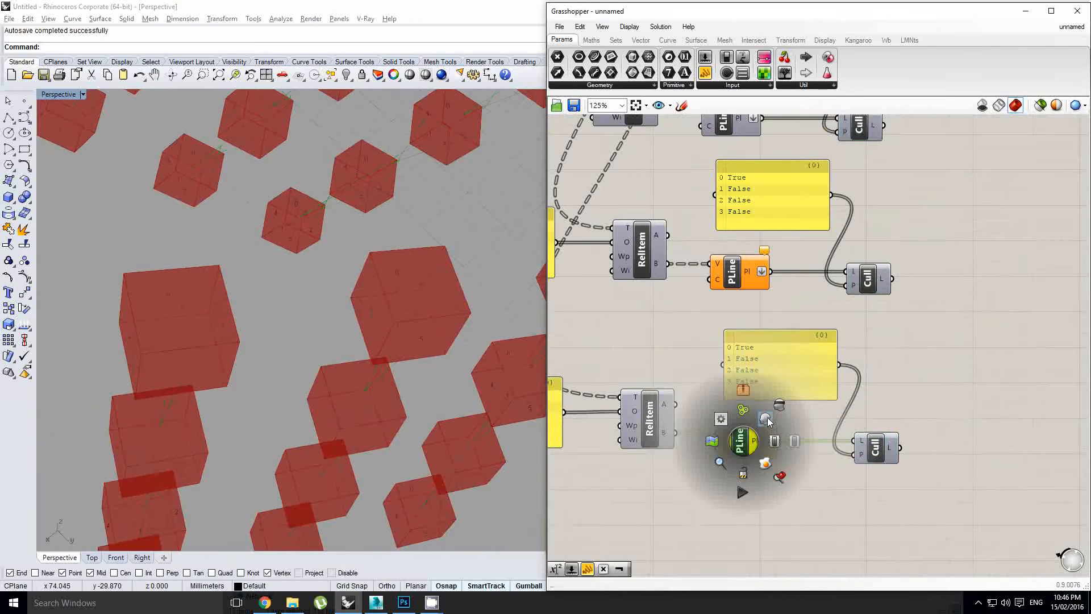
left_click(766, 419)
Set the third chain's offset panel lines to {0;0;0;3} and {0;0;1;1}
right_click_drag(394, 356, 373, 348)
right_click_drag(686, 365, 711, 362)
right_click_drag(311, 324, 427, 264)
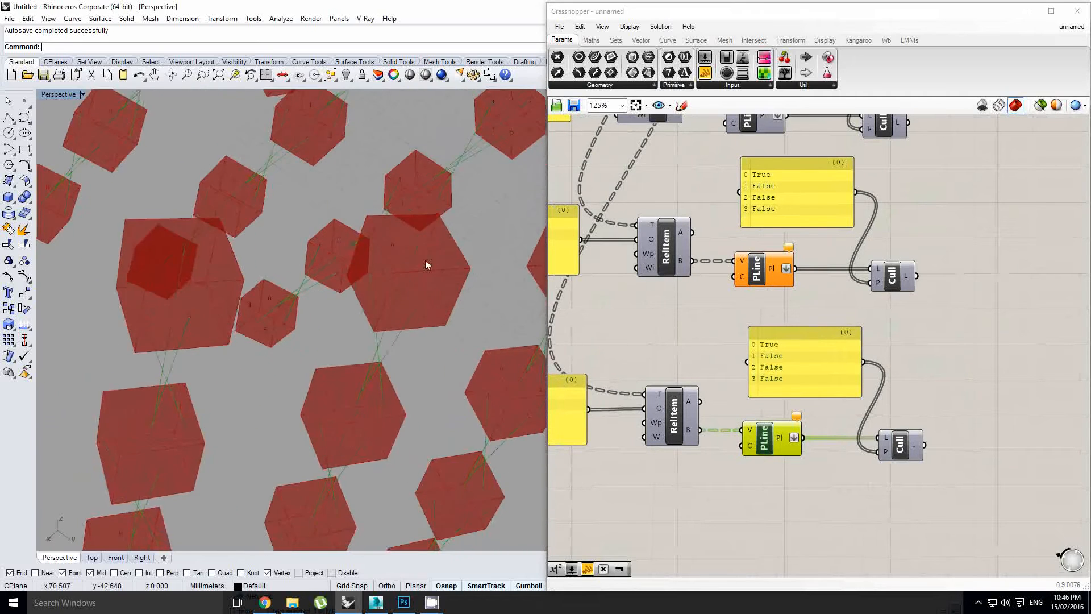
scroll(426, 264, "up", 4)
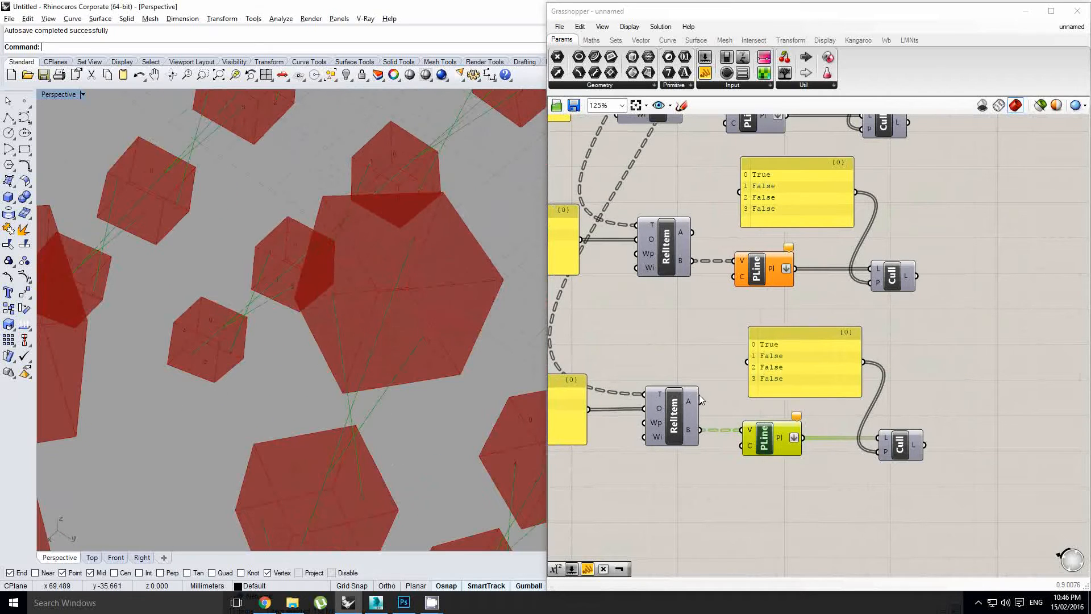
right_click_drag(689, 392, 884, 378)
left_click(817, 354)
scroll(743, 394, "up", 1)
double_click(711, 393)
left_click(736, 359)
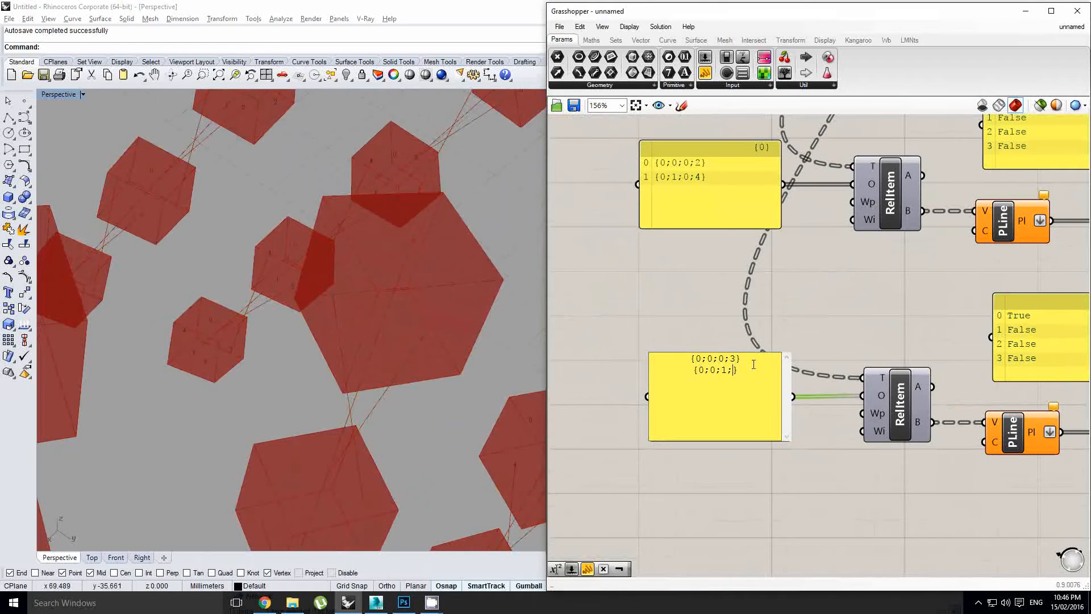
key("Return")
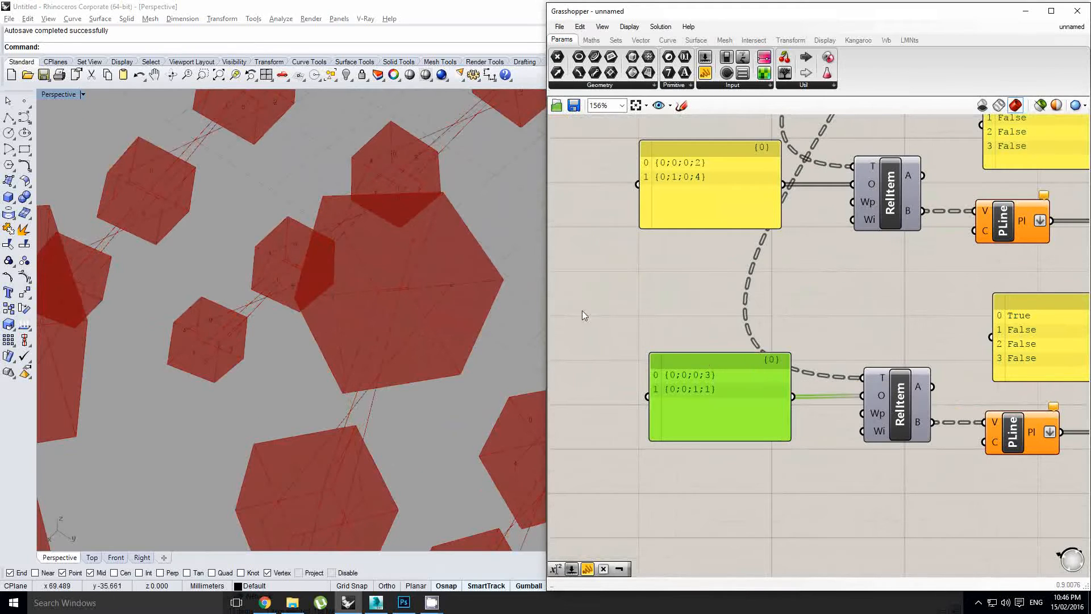
Show the preview of the third chain's Cull Pattern
right_click_drag(378, 343, 377, 242)
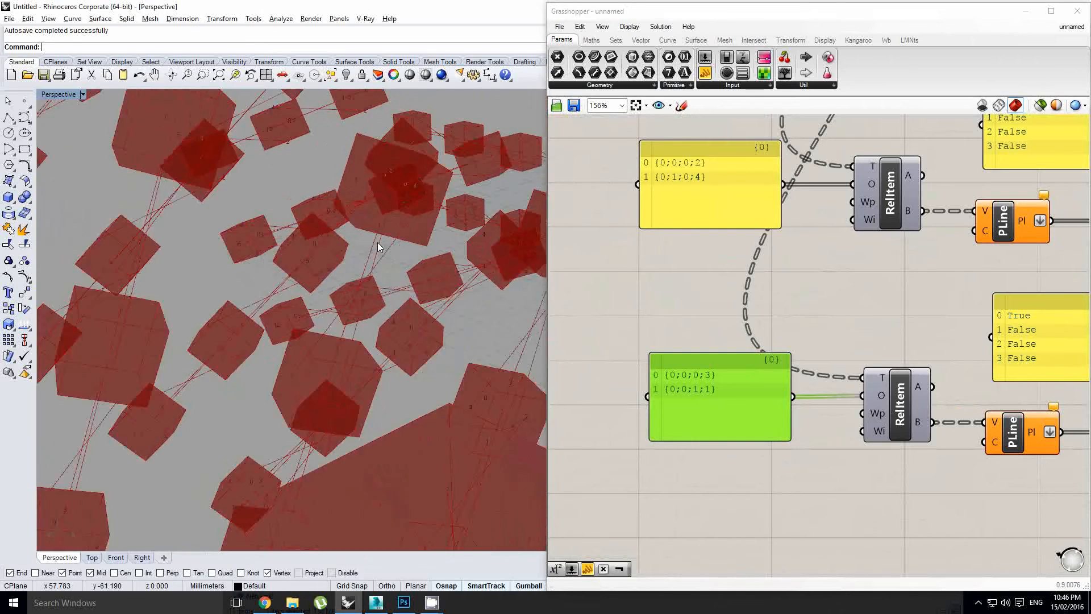
scroll(867, 299, "down", 4)
scroll(869, 352, "up", 2)
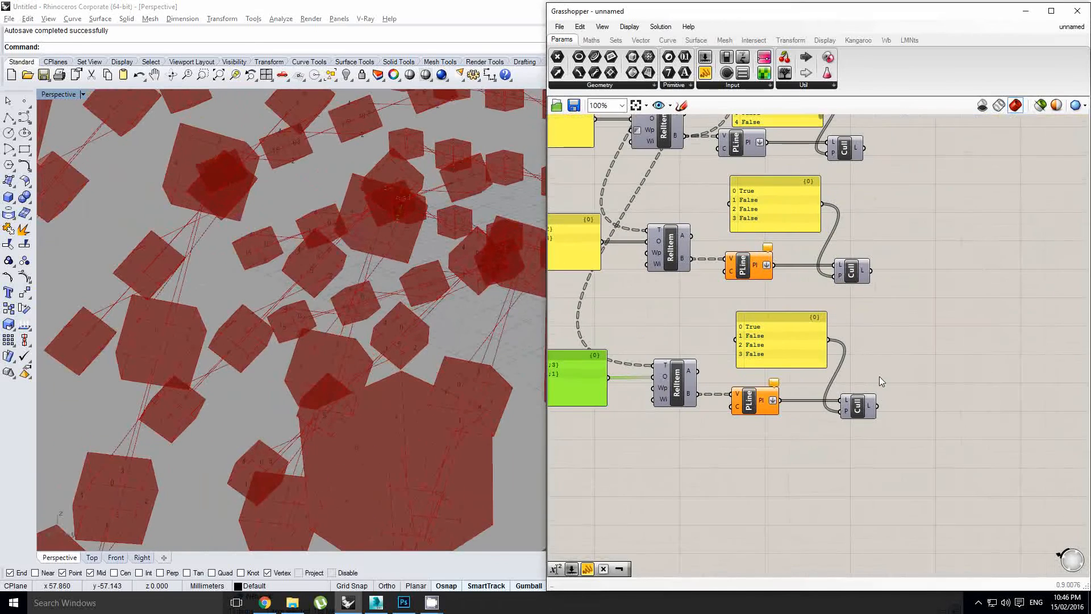
middle_click(857, 413)
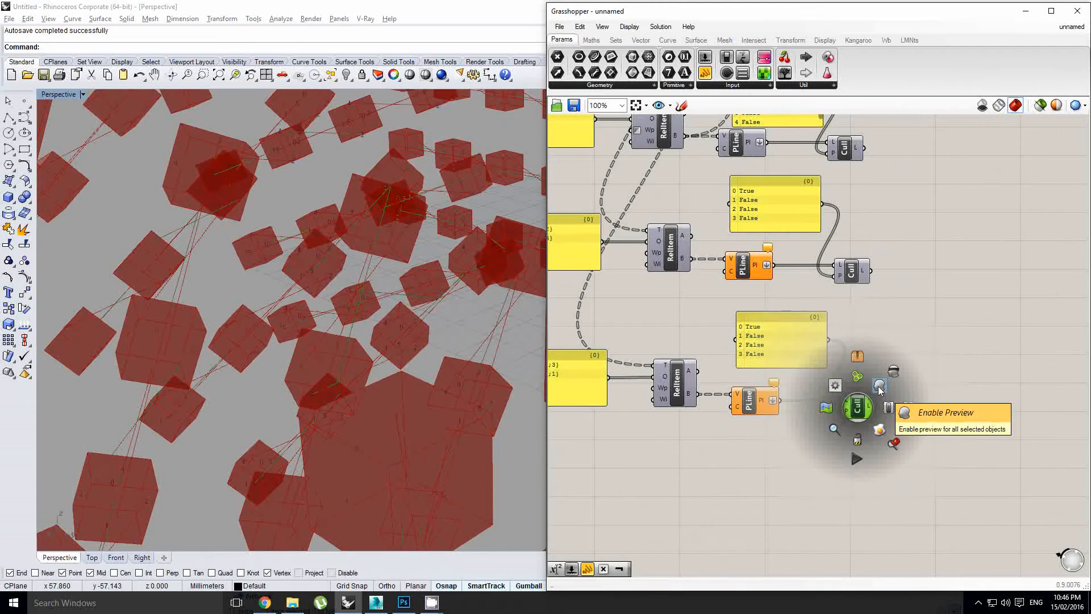
left_click(879, 388)
Compare the third chain's culled lines with its full polylines between the neighbouring boxes
scroll(801, 375, "up", 1)
right_click_drag(435, 269, 412, 270)
scroll(380, 268, "up", 6)
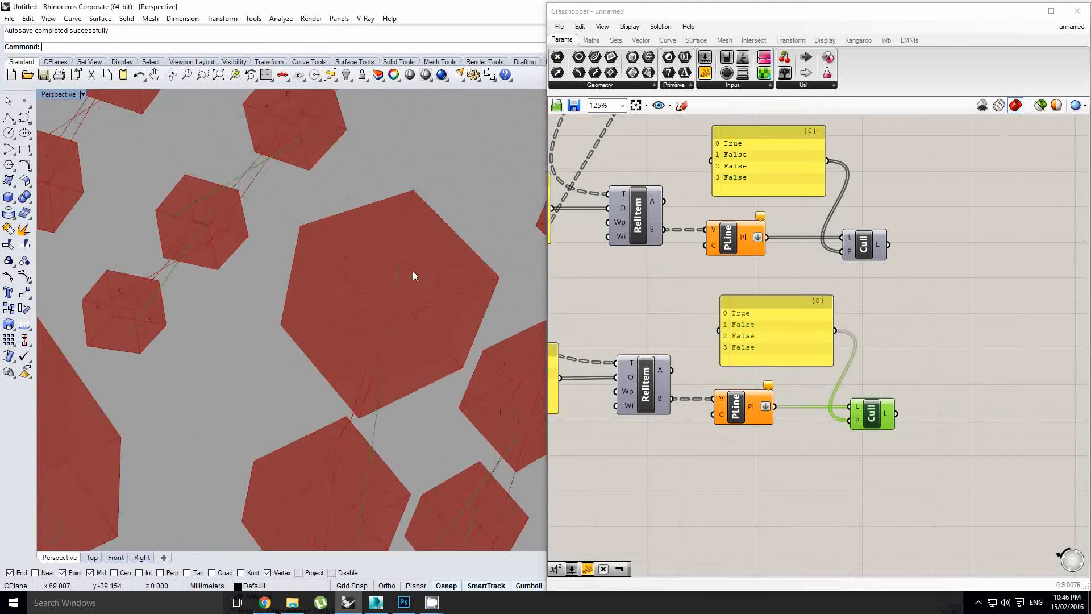
scroll(414, 311, "down", 5)
right_click_drag(414, 315, 412, 335)
right_click_drag(662, 327, 776, 322)
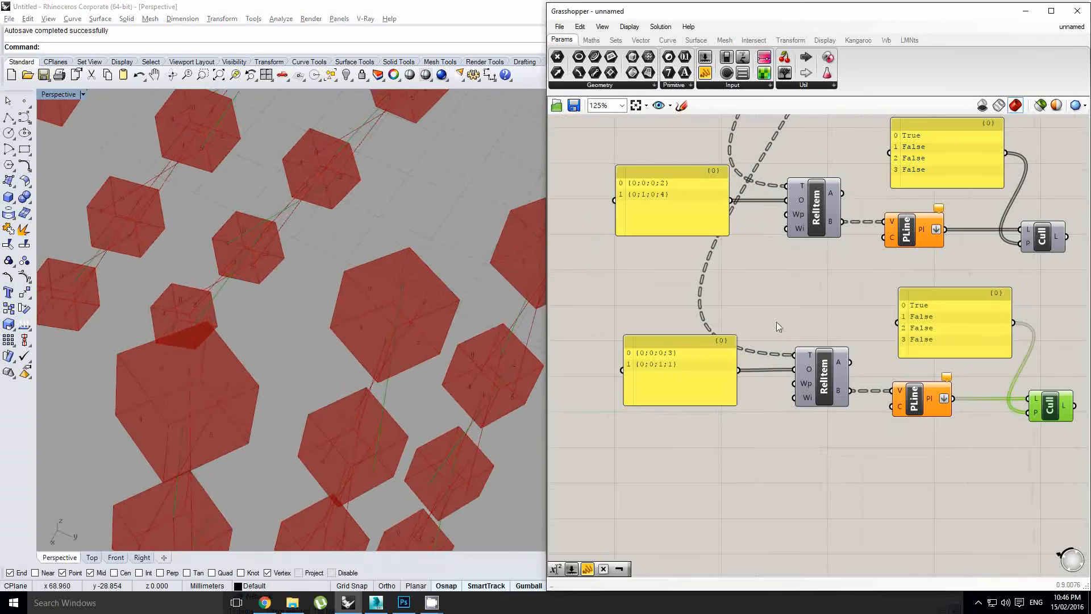
scroll(733, 341, "up", 1)
right_click_drag(396, 329, 417, 308)
scroll(698, 284, "down", 2)
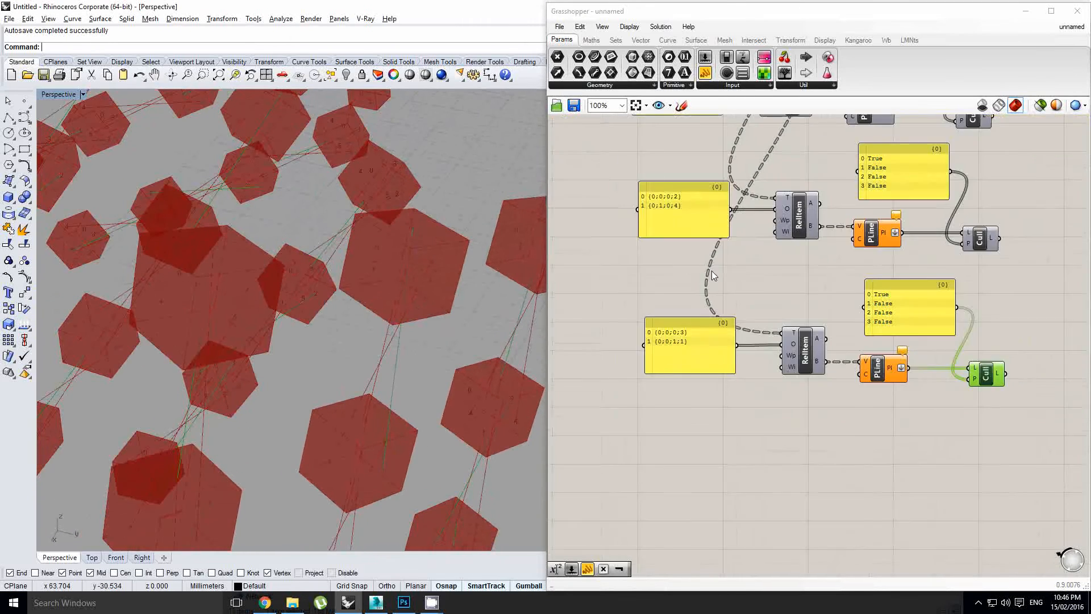
right_click_drag(711, 272, 700, 354)
right_click_drag(757, 222, 782, 242)
right_click_drag(403, 309, 369, 295)
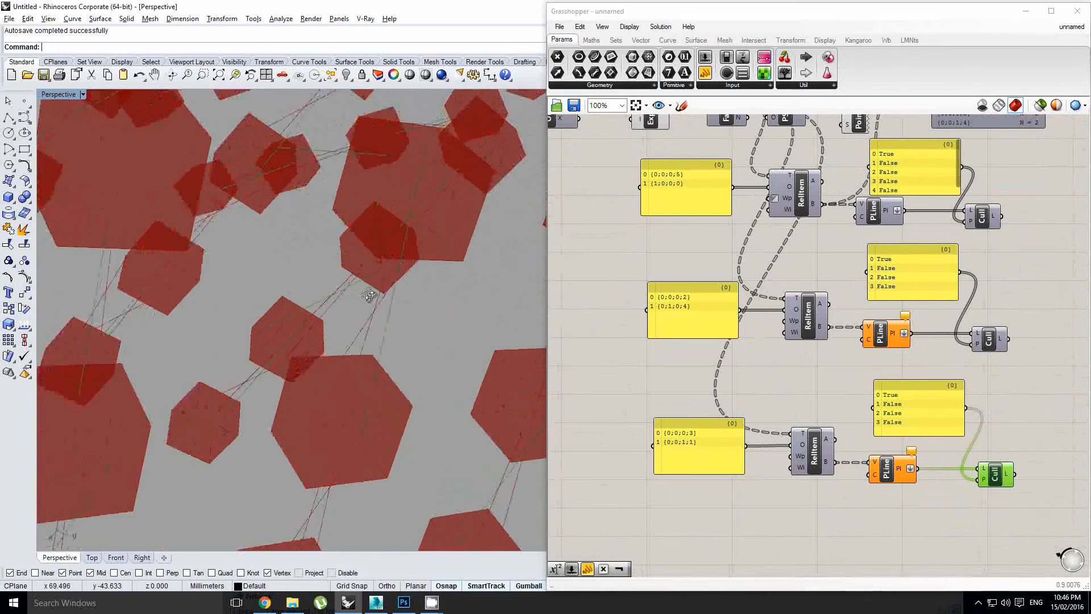
scroll(417, 213, "up", 8)
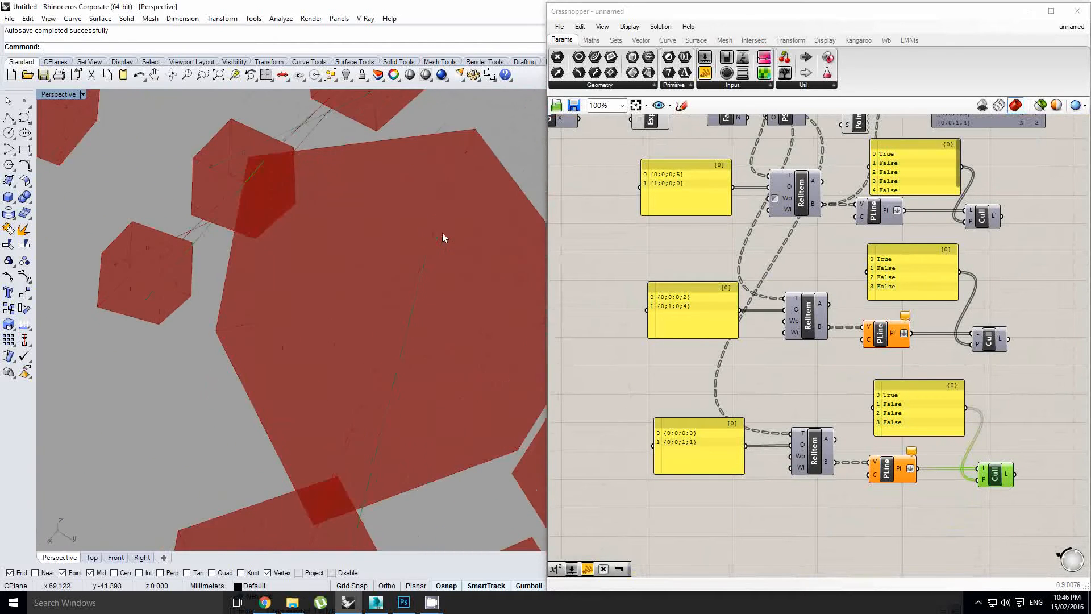
scroll(435, 233, "down", 5)
right_click_drag(394, 393, 371, 373)
scroll(370, 462, "up", 4)
scroll(433, 395, "up", 4)
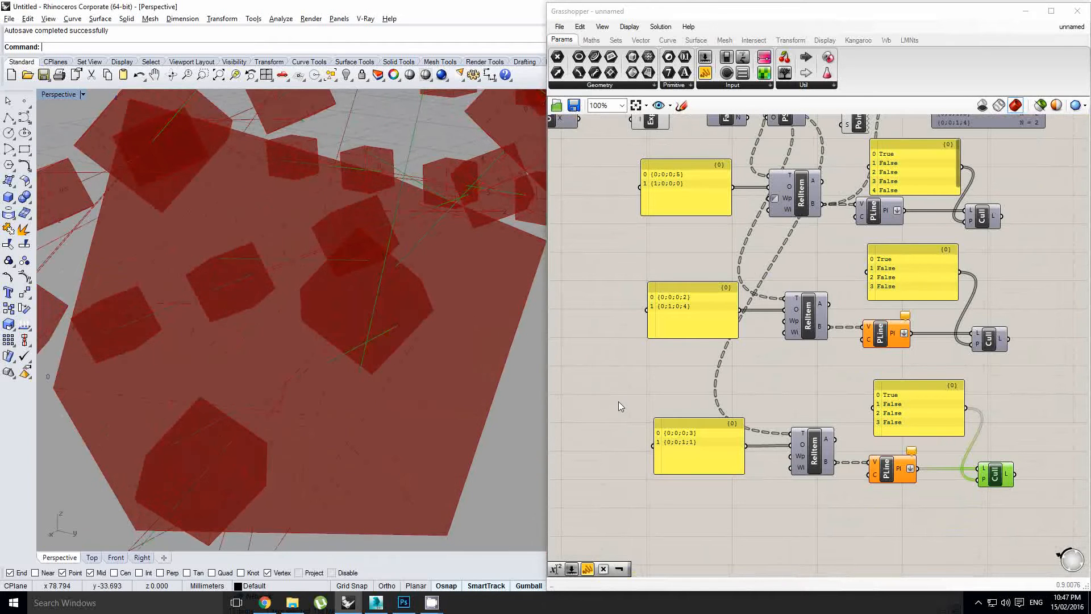
right_click_drag(609, 391, 625, 394)
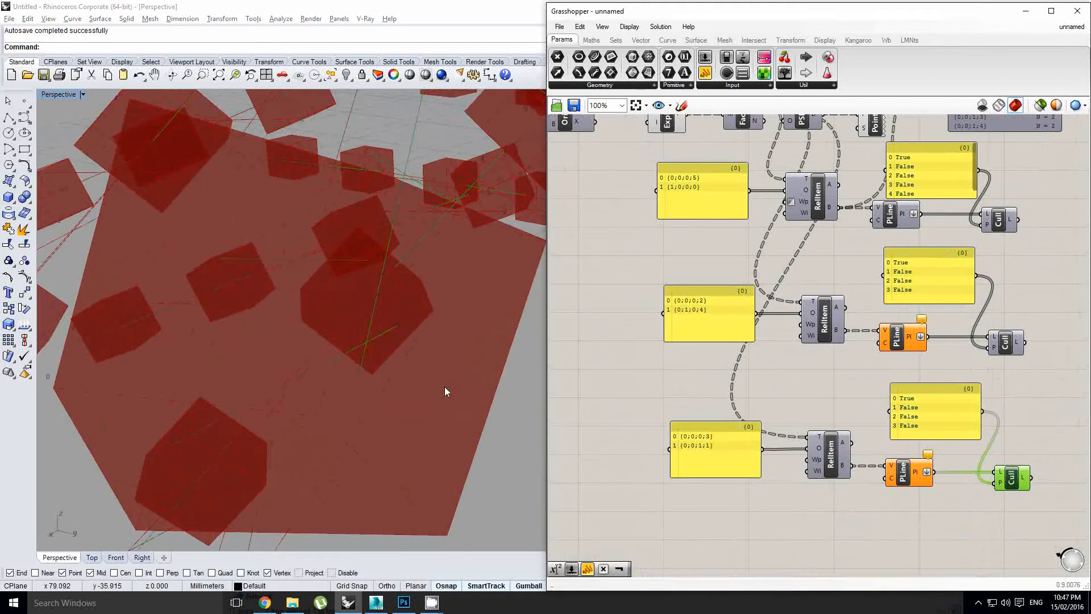
right_click_drag(445, 390, 380, 406)
scroll(380, 363, "down", 5)
right_click_drag(380, 361, 405, 296)
scroll(440, 265, "up", 4)
scroll(673, 471, "up", 4)
Select the third chain's offset panel and examine the connecting lines across the whole box grid and up close
left_click(713, 417)
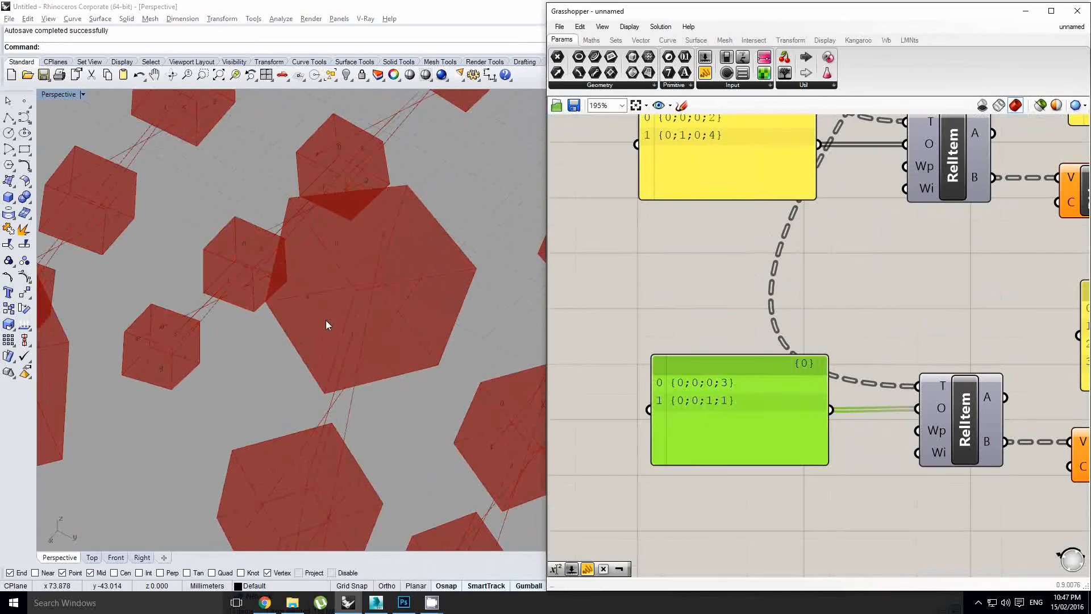
scroll(375, 312, "down", 3)
scroll(375, 312, "down", 4)
right_click_drag(375, 315, 356, 381)
scroll(355, 382, "down", 3)
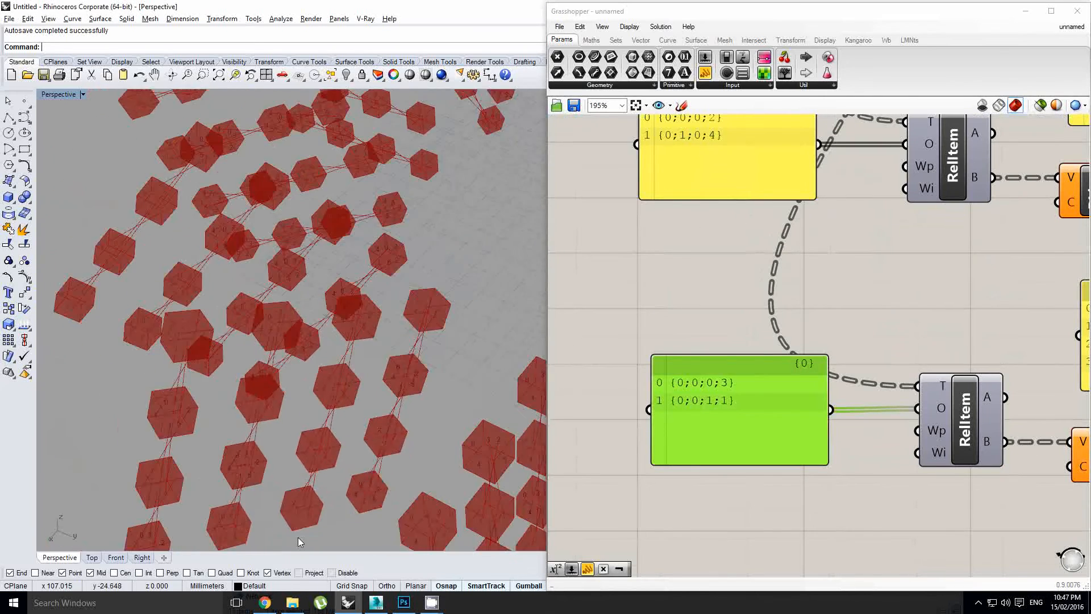
scroll(307, 512, "up", 8)
scroll(315, 497, "up", 1)
right_click_drag(314, 498, 368, 370)
scroll(386, 335, "down", 4)
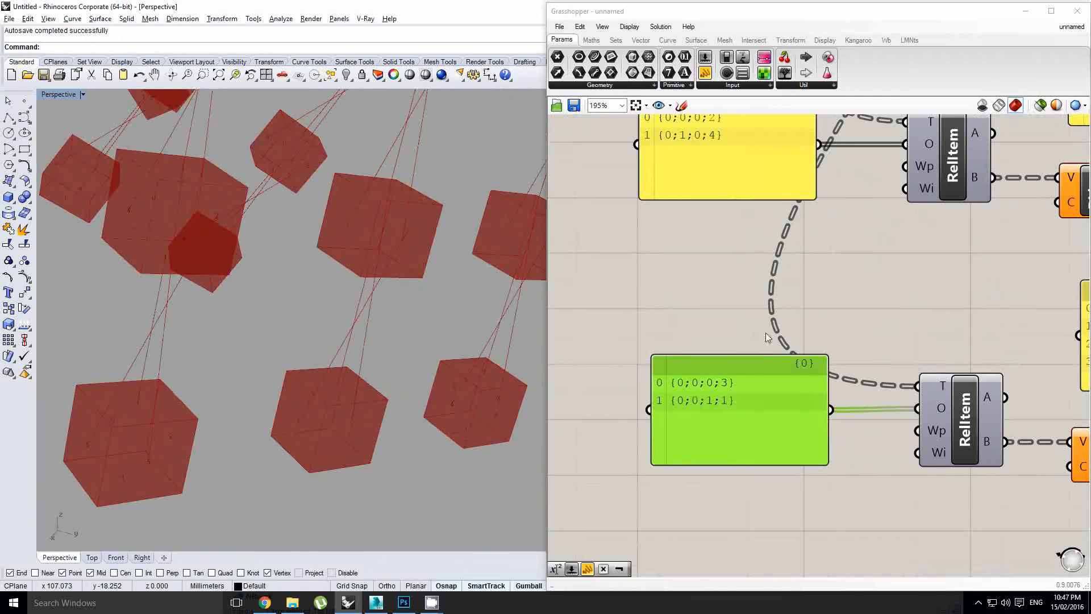
Place a Shift List component beside the third chain's cull pattern panel
scroll(666, 335, "down", 2)
middle_click(666, 334)
scroll(1049, 406, "up", 2)
right_click_drag(1049, 406, 936, 416)
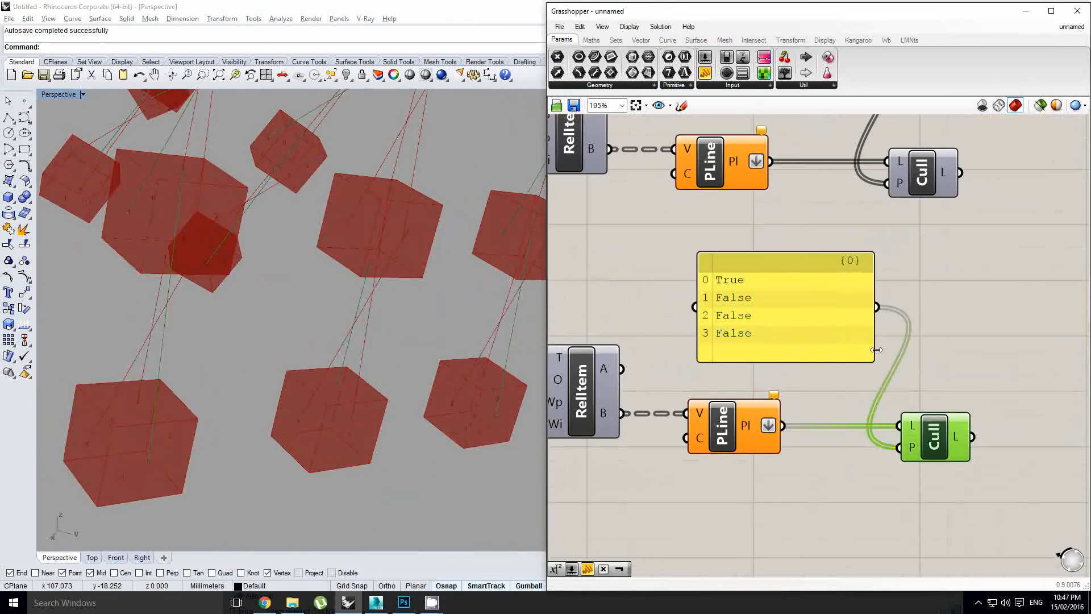
type("shift")
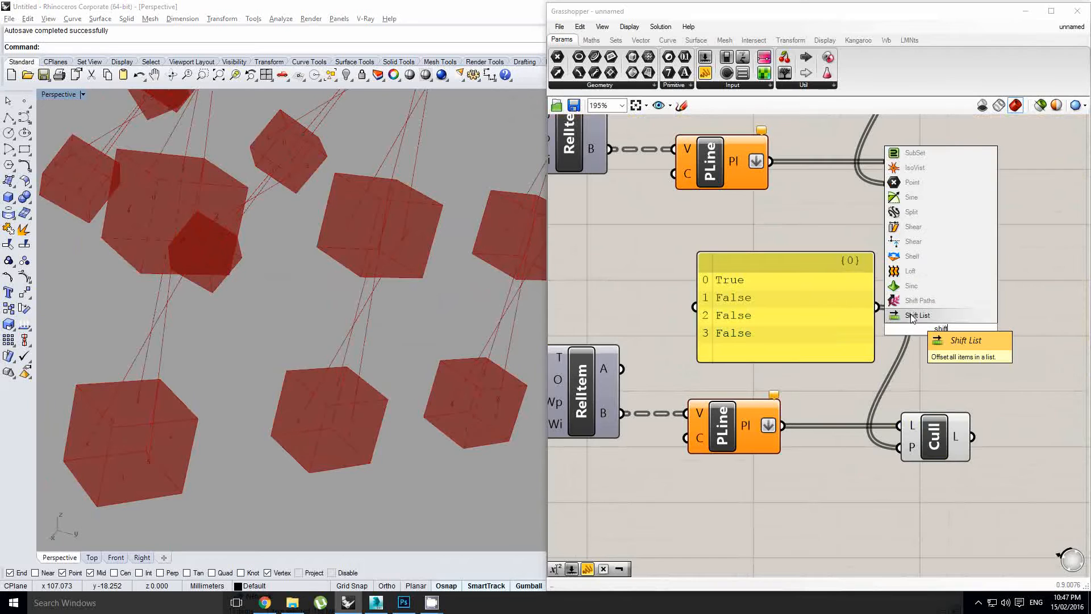
left_click(911, 316)
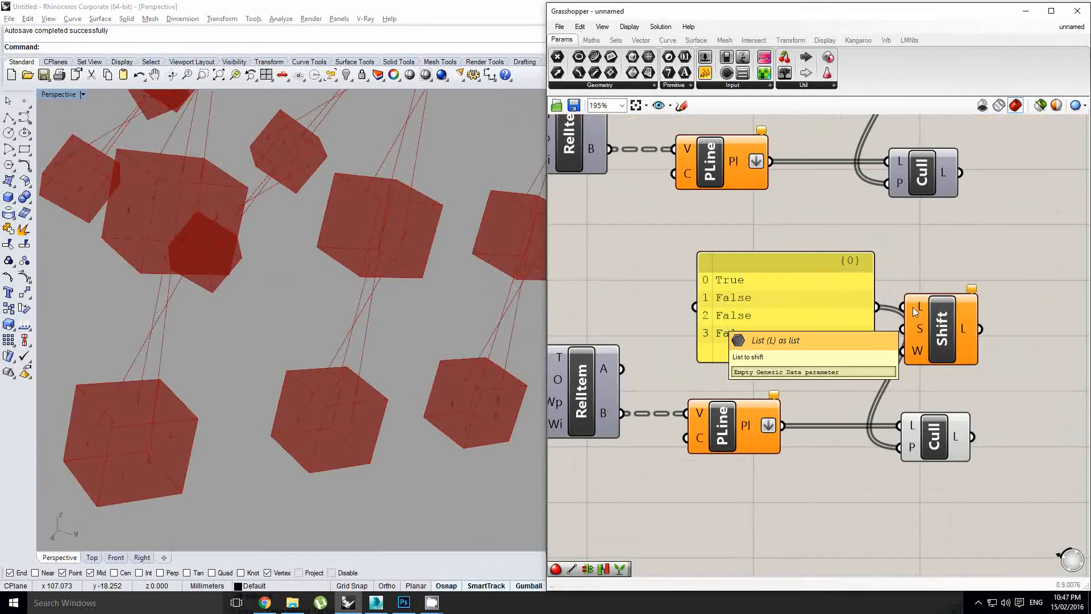
Highlight the third chain's PolyLine, then its Cull Pattern, and examine which lines each one gives between the boxes
middle_click(719, 430)
right_click_drag(409, 299, 395, 260)
scroll(394, 261, "down", 8)
scroll(445, 275, "up", 9)
right_click_drag(455, 301, 481, 313)
right_click_drag(336, 298, 423, 336)
scroll(370, 299, "down", 6)
right_click_drag(424, 289, 350, 373)
scroll(415, 311, "up", 3)
scroll(343, 318, "down", 2)
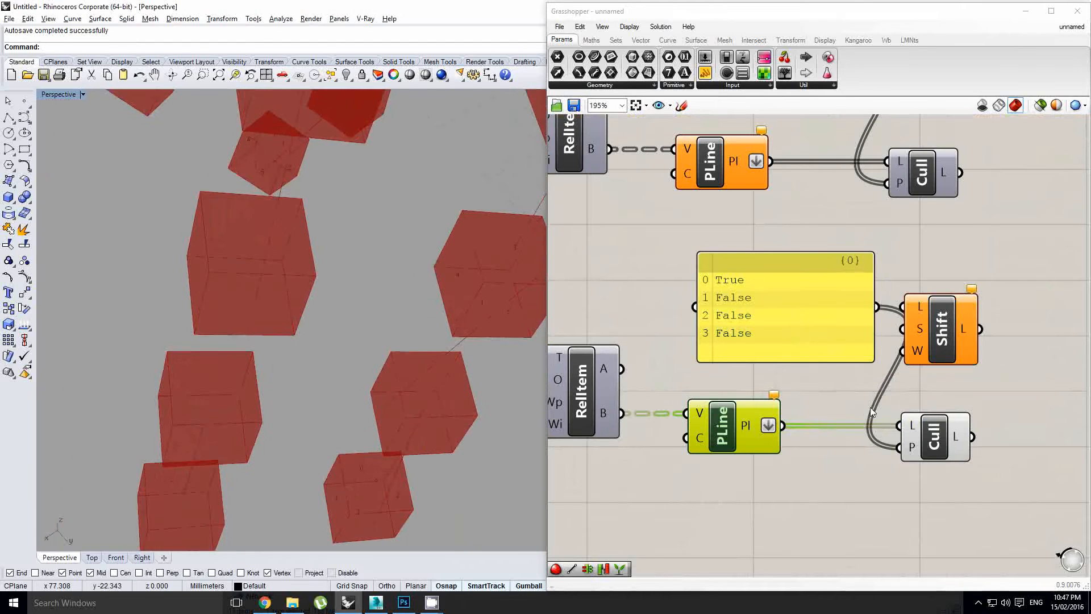
left_click(935, 438)
right_click_drag(799, 398, 826, 389)
scroll(826, 389, "down", 1)
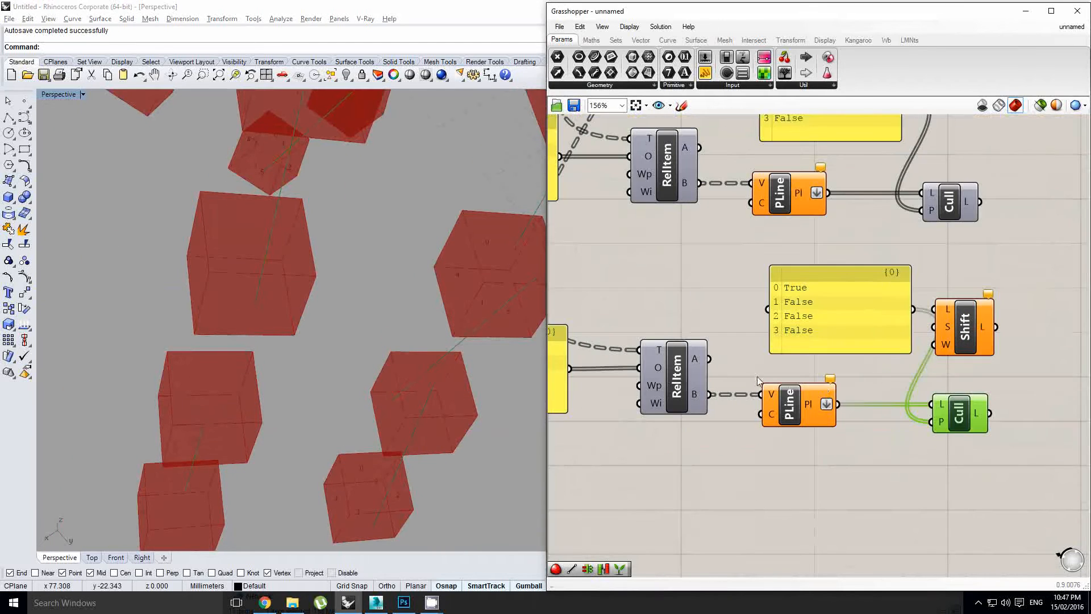
right_click_drag(735, 370, 715, 390)
scroll(745, 261, "down", 4)
left_click(724, 261)
scroll(724, 261, "up", 1)
right_click_drag(733, 254, 716, 302)
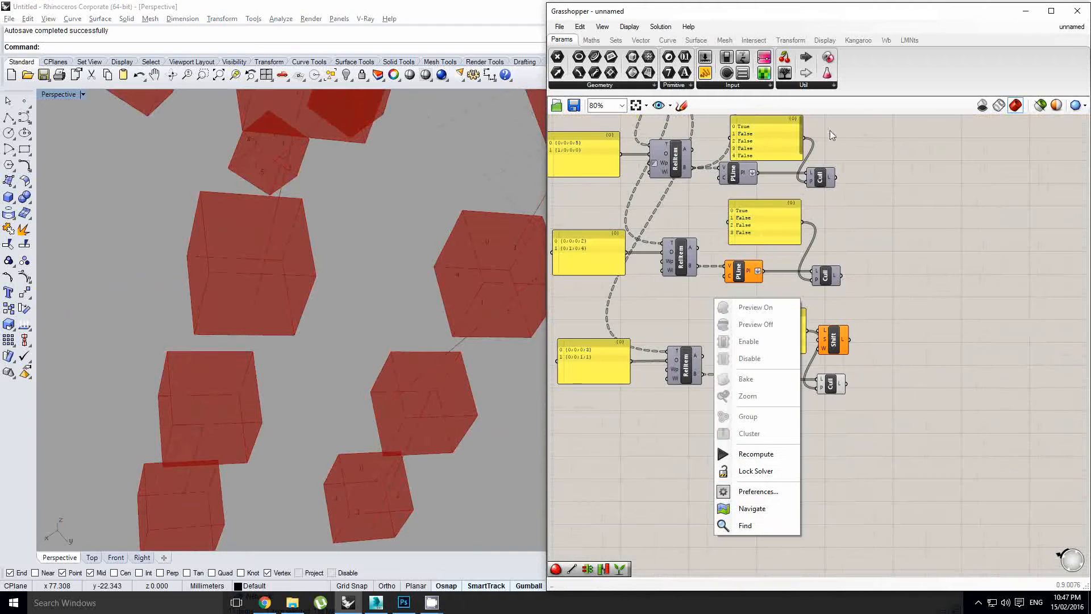
left_click_drag(805, 69, 705, 402)
left_click_drag(770, 444, 769, 441)
scroll(747, 412, "up", 3)
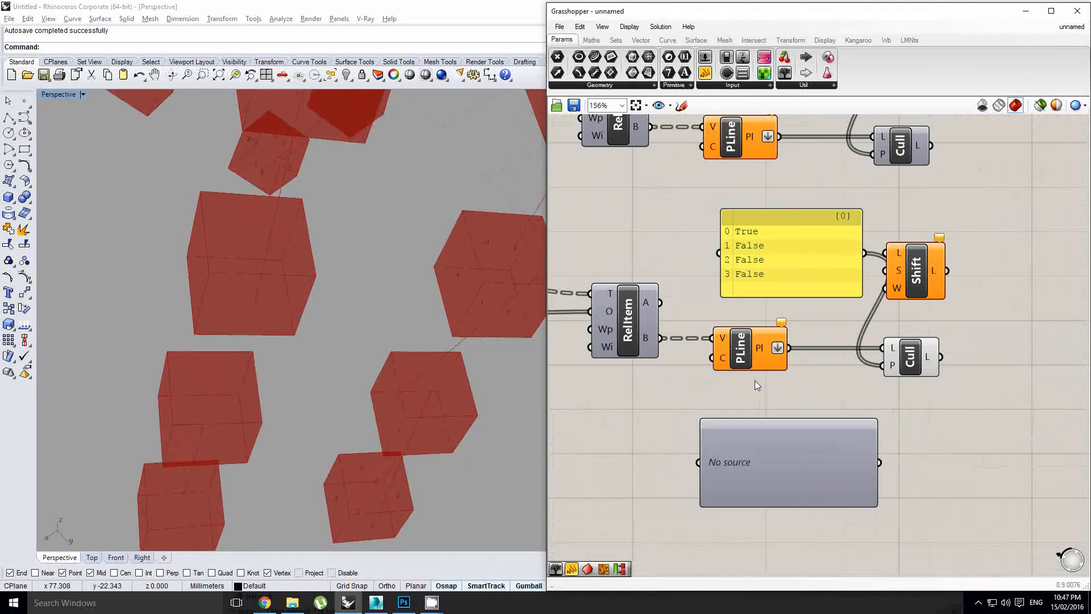
mouse_move(763, 349)
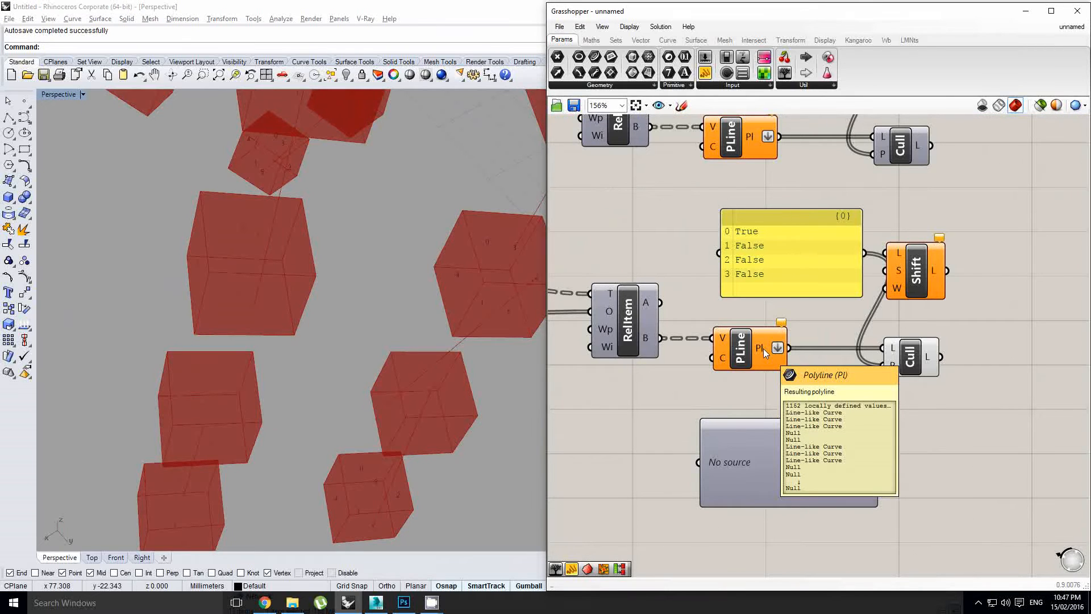
left_click(776, 438)
key("Delete")
Check the third PolyLine's output and extend its cull pattern panel to True, False, False, False, False
mouse_move(759, 351)
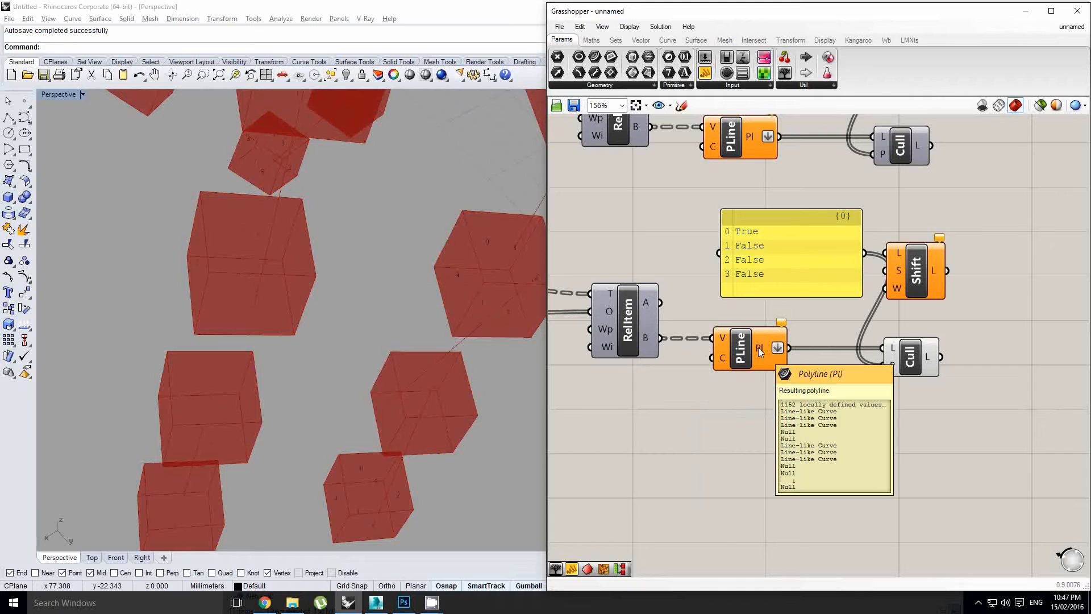
double_click(772, 274)
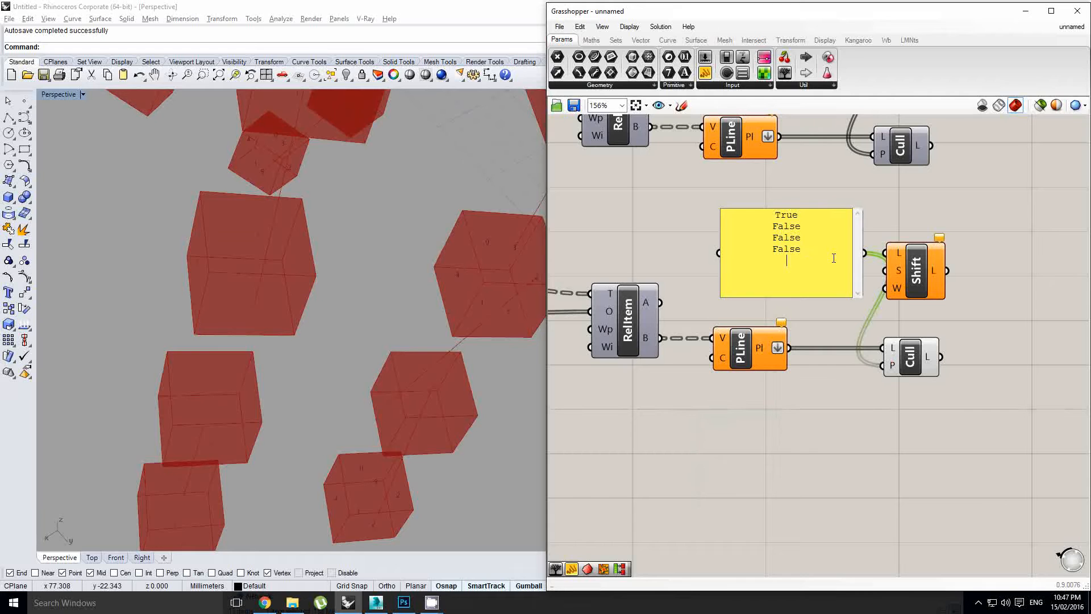
key("Escape")
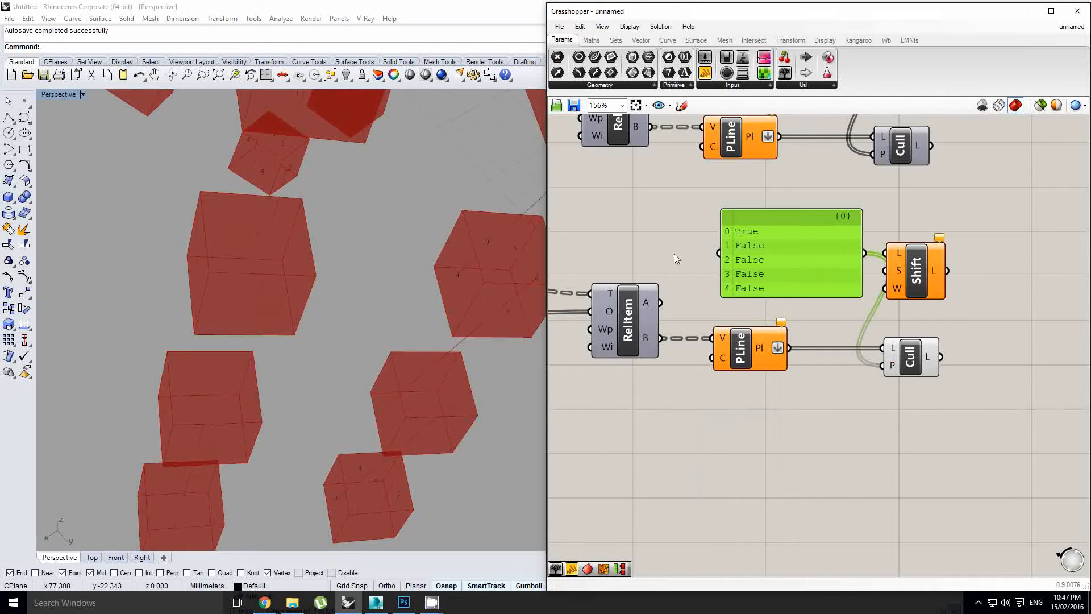
Examine the lines produced with the five-item cull pattern, both close up and across the box grid
right_click_drag(738, 279, 736, 290)
right_click_drag(328, 272, 408, 316)
scroll(325, 244, "down", 6)
scroll(387, 296, "up", 7)
scroll(366, 324, "down", 6)
scroll(344, 303, "down", 4)
scroll(381, 323, "up", 5)
scroll(387, 327, "up", 4)
scroll(387, 319, "down", 6)
right_click_drag(741, 303, 764, 339)
left_click(690, 328)
scroll(756, 367, "up", 2)
scroll(749, 335, "down", 5)
left_click(740, 325)
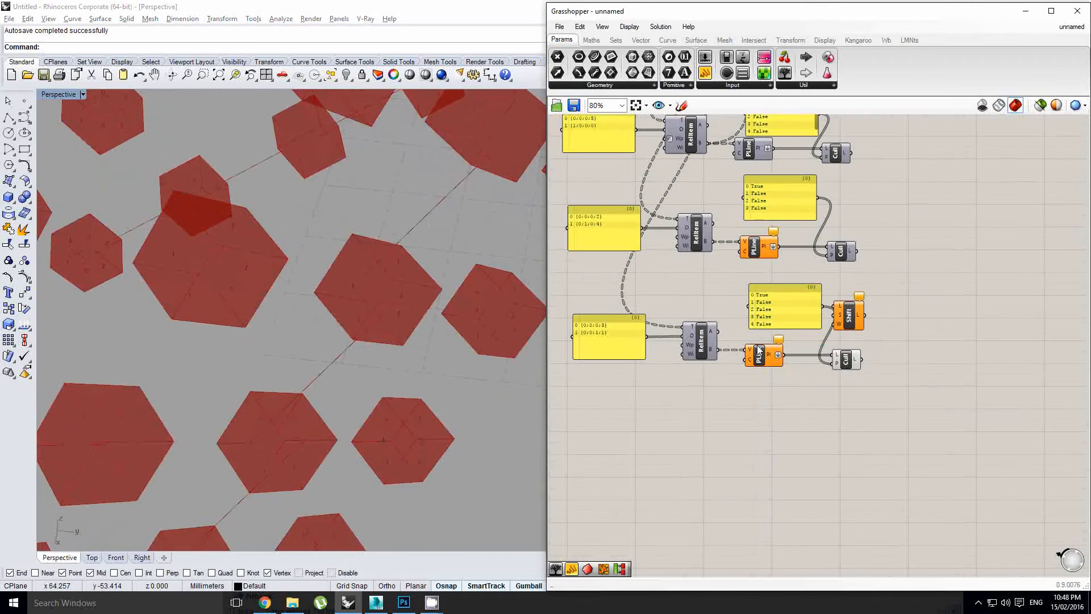
Remove the flattening from the third chain's PolyLine output and check its branch structure
scroll(762, 346, "up", 3)
right_click(777, 363)
left_click(793, 432)
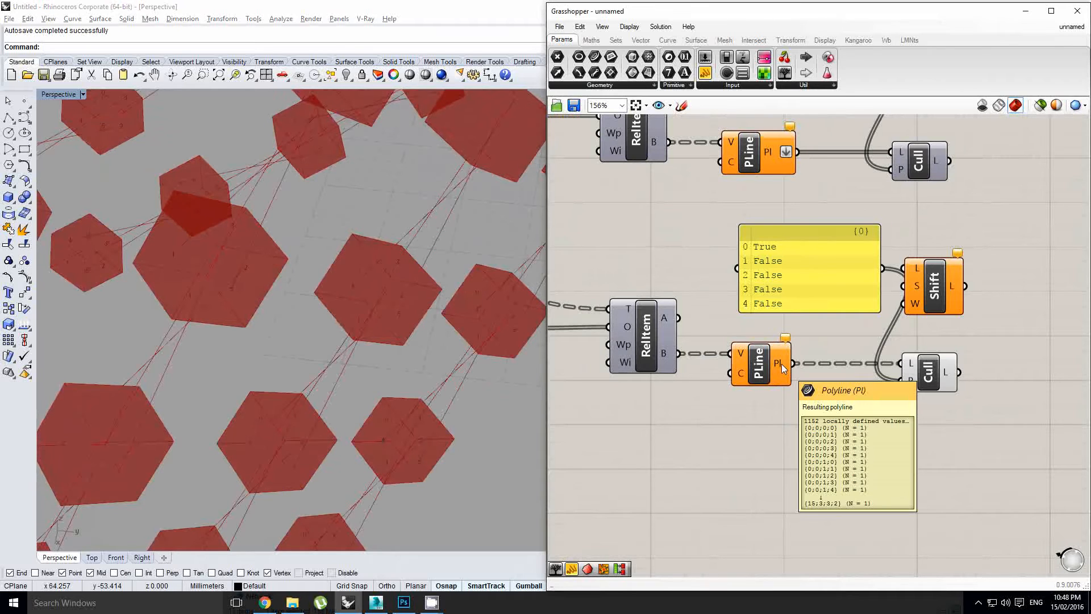
left_click(763, 367)
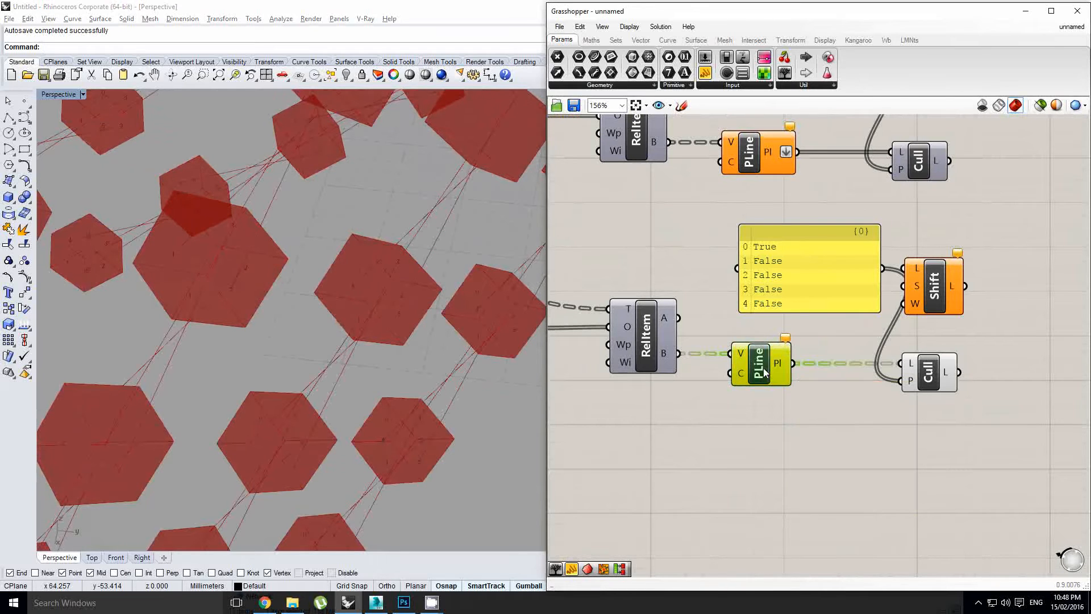
Place a Prune Tree component below the third Relative Item and feed its tree input from Relative Item's B output
right_click_drag(720, 359, 745, 366)
left_click(690, 360)
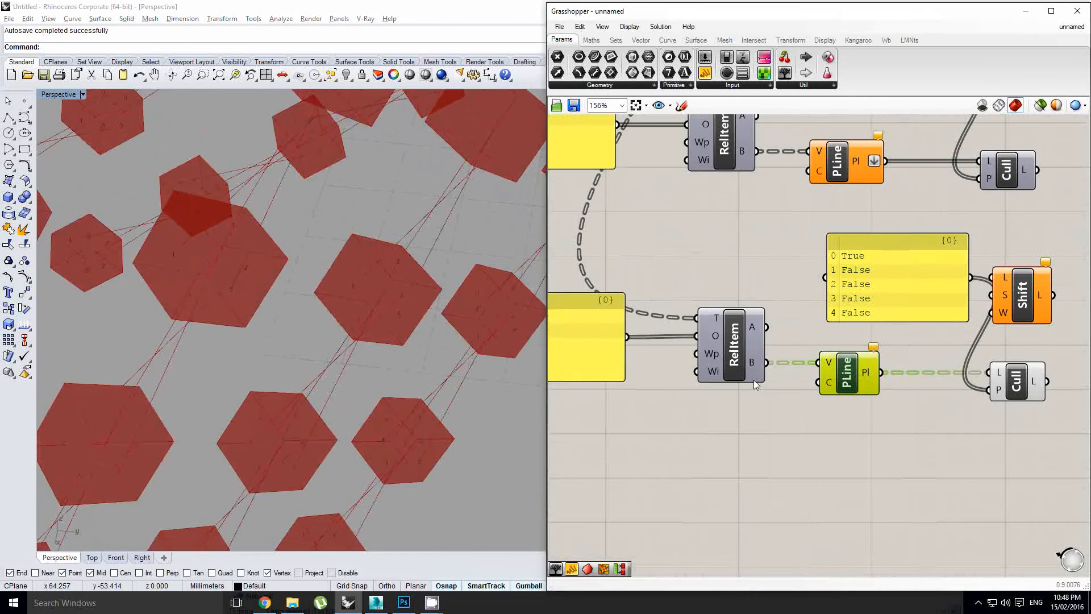
double_click(771, 405)
type("prune")
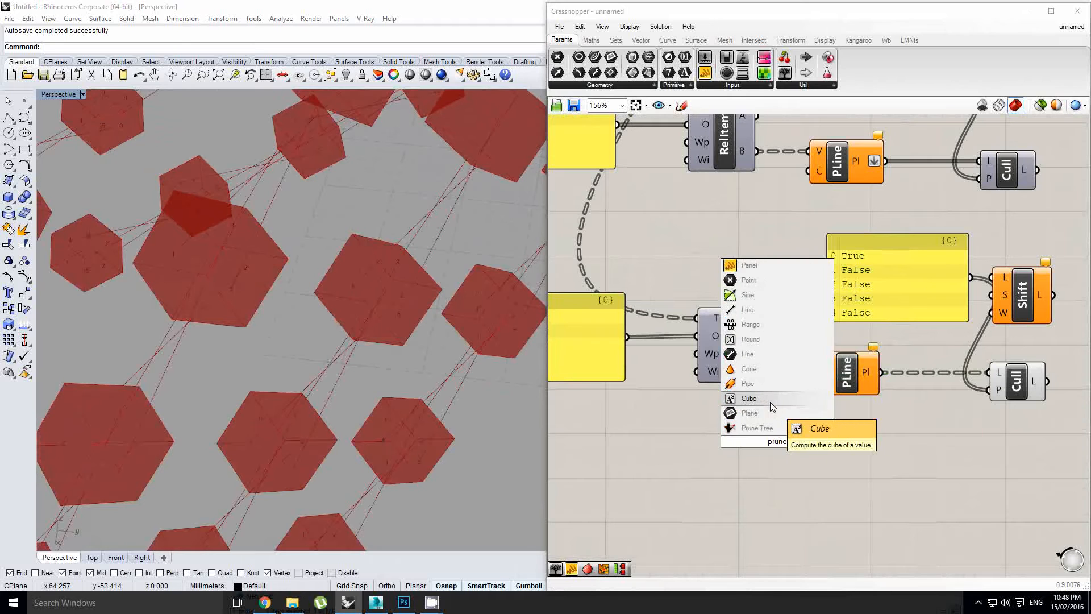
key("Return")
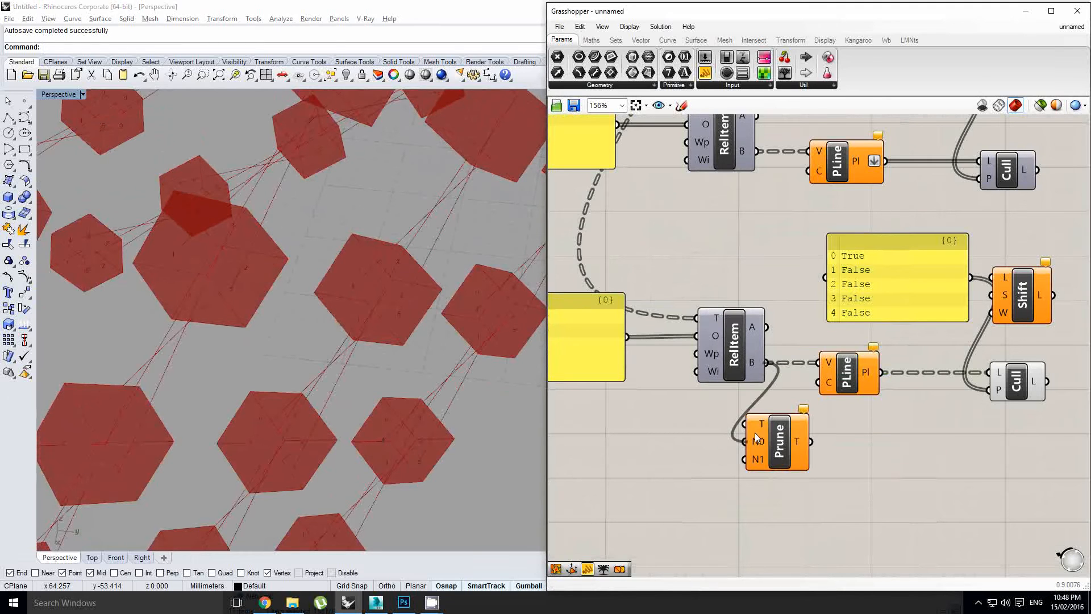
left_click_drag(747, 423, 749, 424)
Set Prune Tree's N0 minimum to 2
right_click(756, 441)
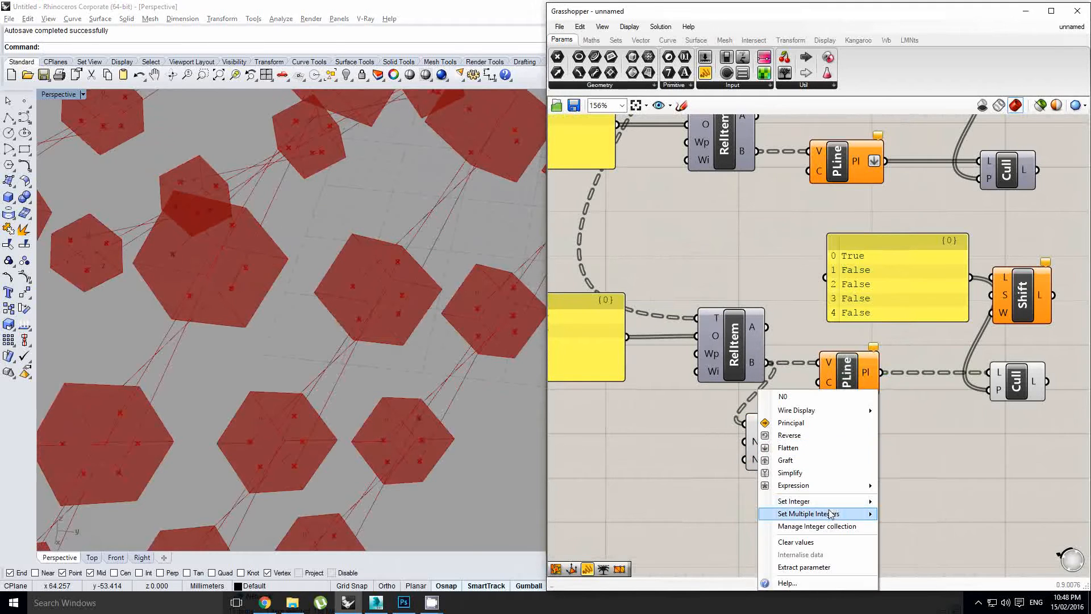
mouse_move(818, 500)
type("2")
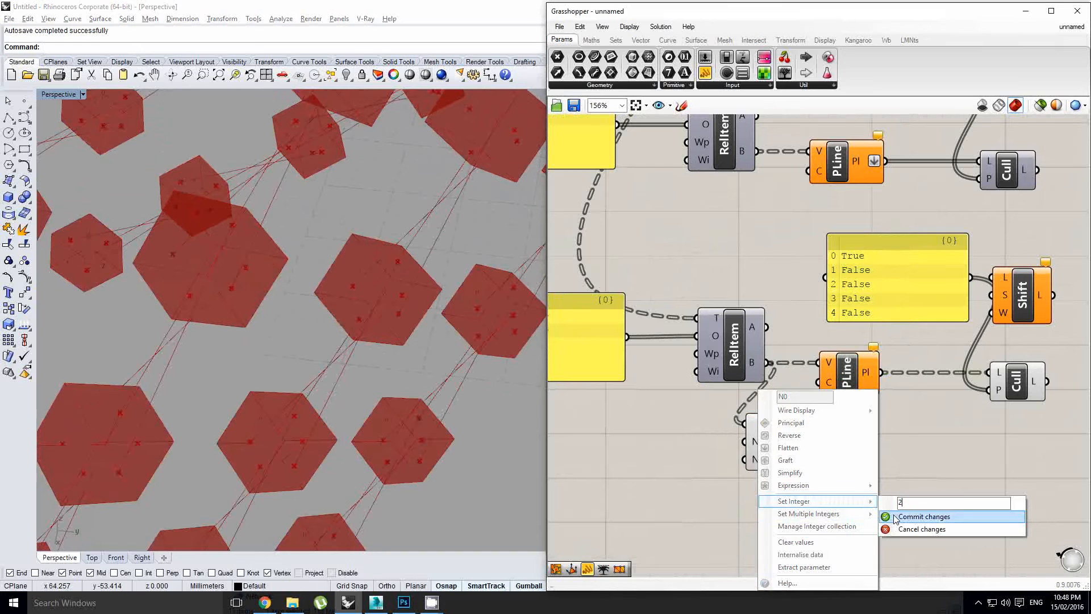
left_click(893, 515)
Feed the pruned tree into the third PolyLine's vertices instead of the direct wire and hide Prune Tree's preview
left_click_drag(795, 429, 790, 437)
left_click_drag(810, 388, 861, 375)
left_click_drag(781, 442, 791, 438)
middle_click(796, 431)
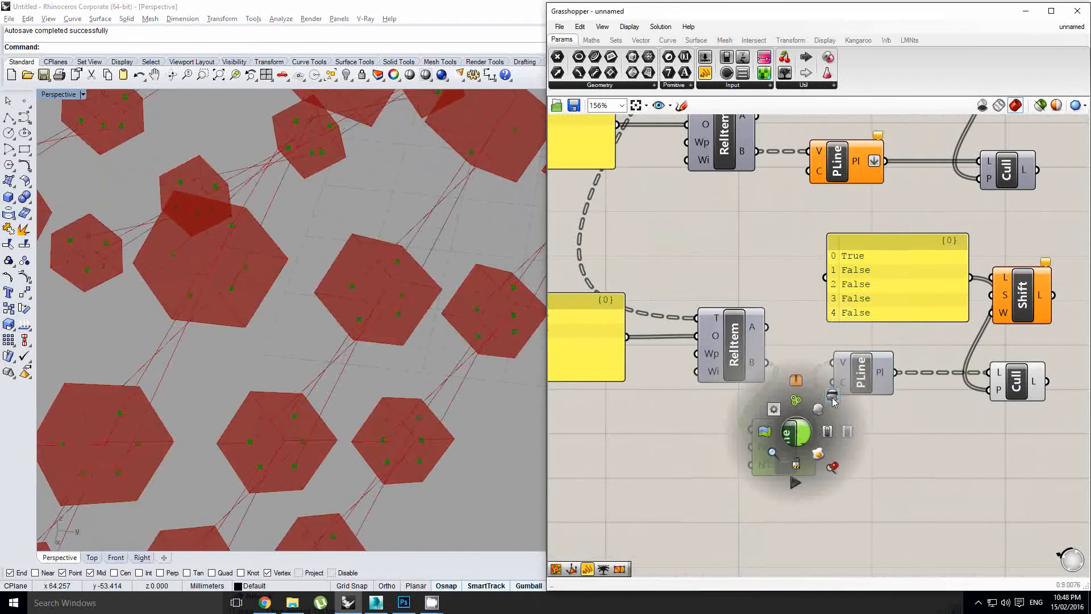
left_click(825, 400)
right_click_drag(970, 375, 932, 377)
left_click(837, 379)
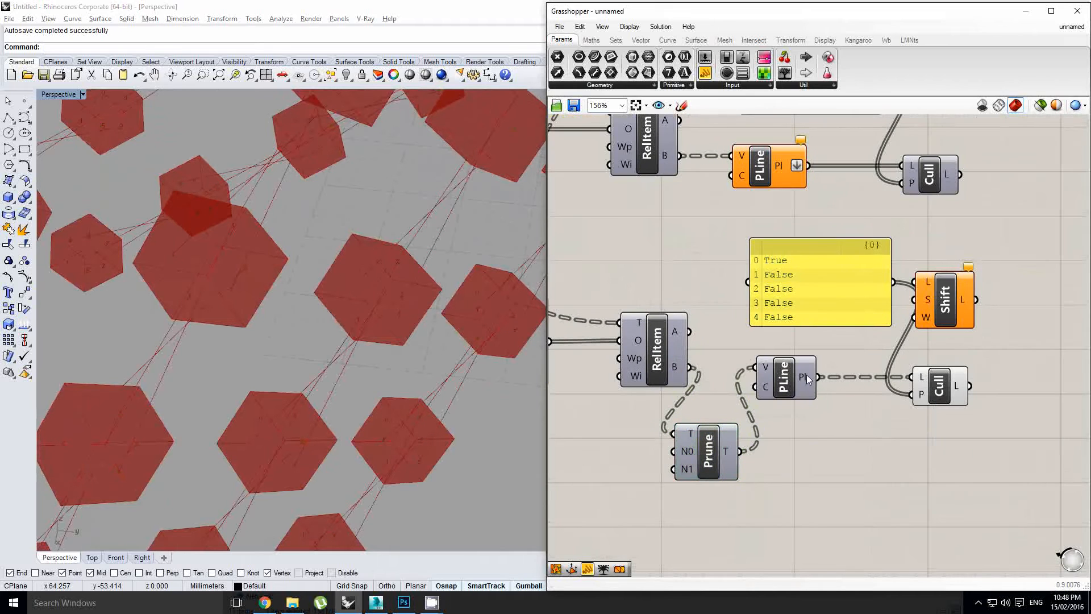
Flatten the third PolyLine's output and check the resulting list of lines
mouse_move(806, 374)
right_click(806, 375)
left_click(842, 449)
mouse_move(806, 379)
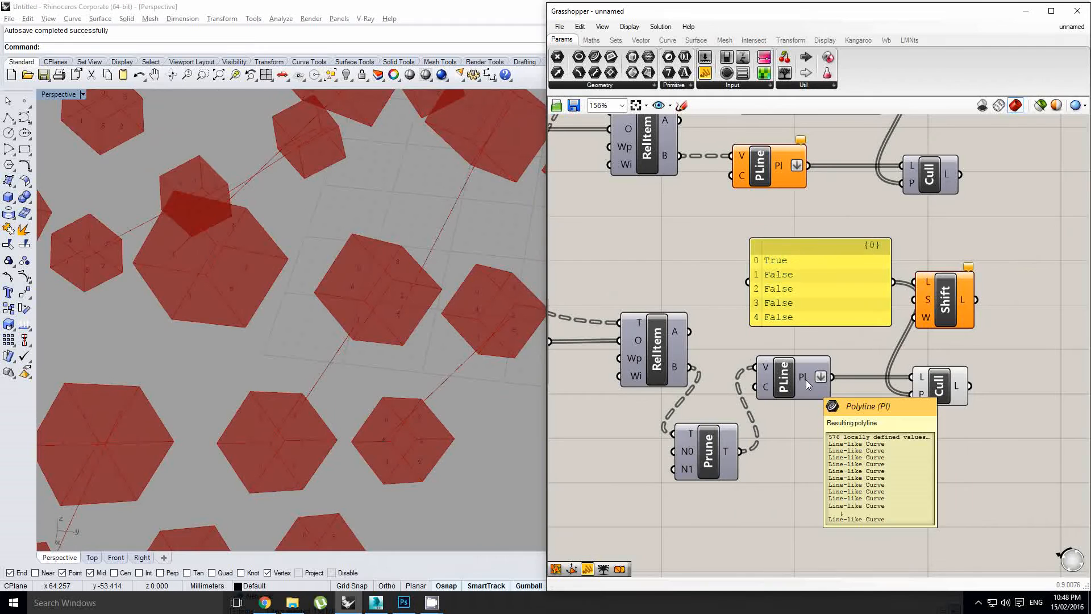
Detach Shift List from the third chain, wire the pattern panel straight to Cull Pattern, and shorten it to True, False, False
right_click_drag(883, 359, 843, 375)
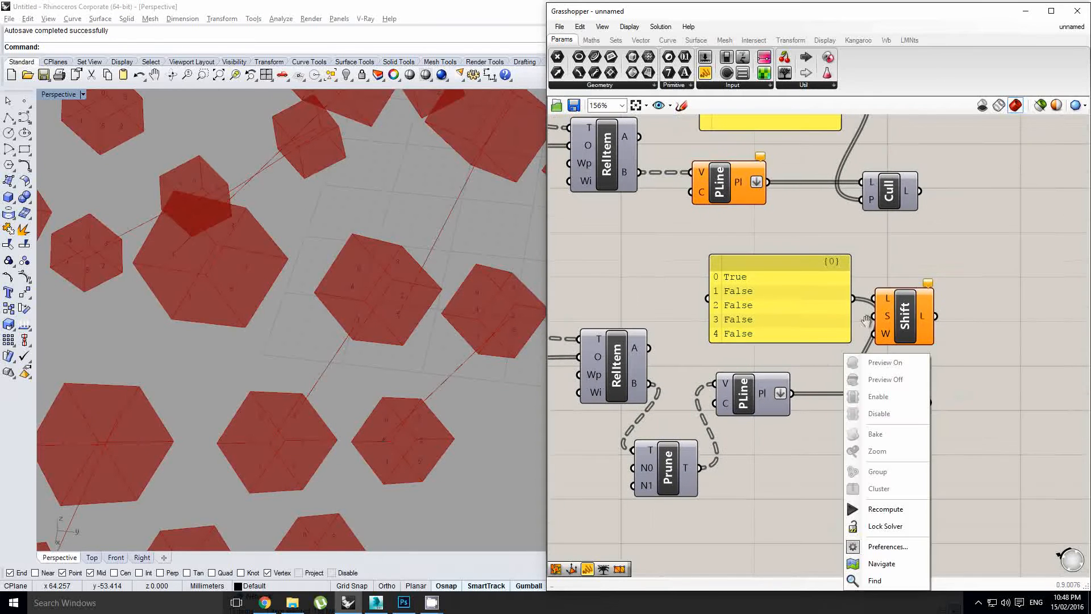
left_click_drag(908, 321, 934, 316)
right_click_drag(508, 411, 377, 338)
right_click_drag(768, 349, 735, 368)
left_click(742, 327)
double_click(742, 327)
left_click_drag(759, 326, 713, 314)
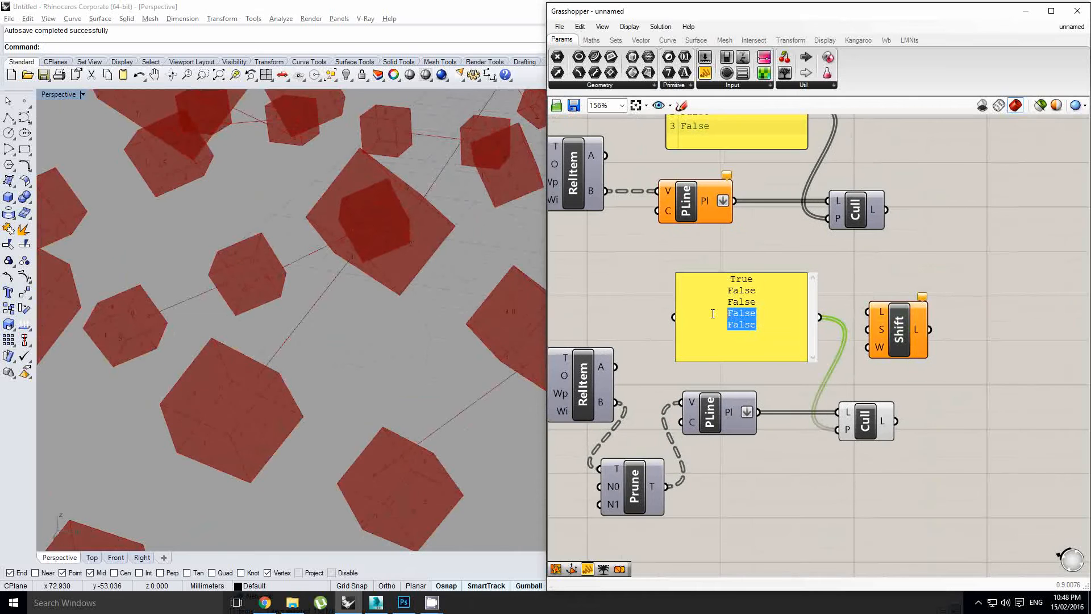
key("Escape")
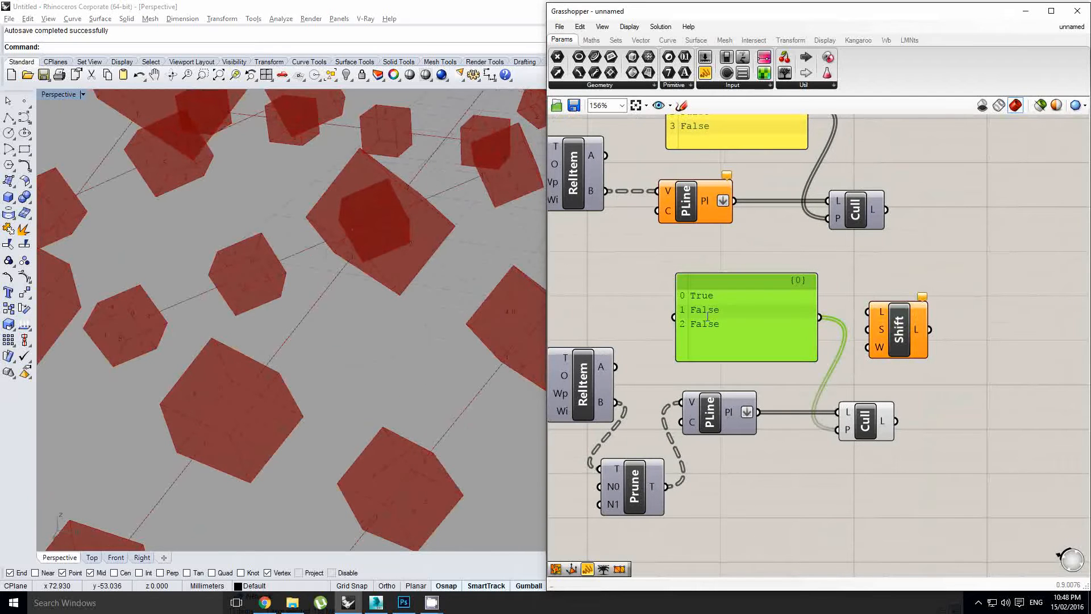
Examine the third chain's culled lines between the boxes, both close up and across the whole ring
scroll(315, 240, "down", 4)
right_click_drag(315, 241, 324, 332)
scroll(322, 267, "up", 4)
right_click_drag(316, 267, 373, 220)
scroll(353, 258, "down", 12)
right_click_drag(343, 280, 267, 266, "shift")
scroll(267, 266, "up", 7)
scroll(413, 310, "down", 10)
right_click_drag(416, 311, 345, 326)
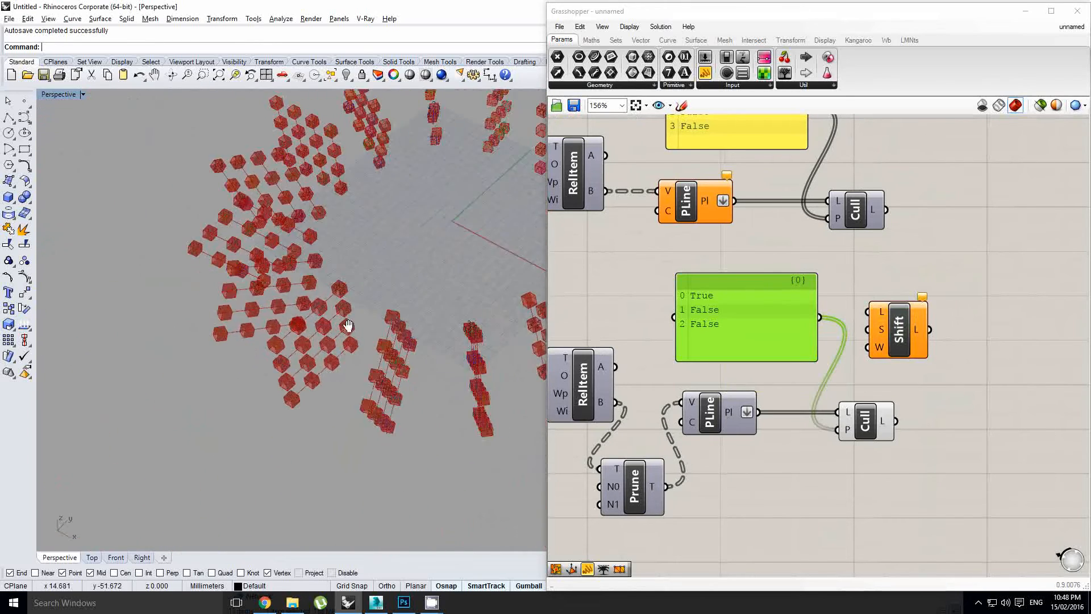
scroll(387, 376, "up", 4)
right_click_drag(388, 377, 332, 314)
scroll(334, 372, "up", 3)
scroll(313, 270, "down", 5)
scroll(333, 316, "down", 2)
Delete the disconnected Shift List component beside the third pattern panel
right_click_drag(764, 343, 716, 359)
left_click(845, 345)
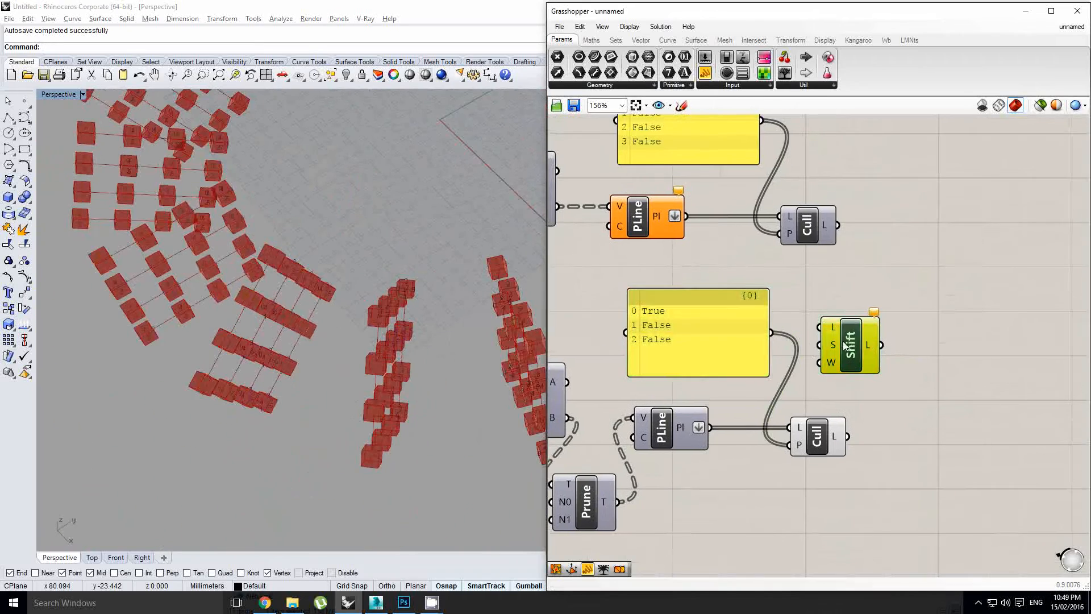
scroll(830, 359, "down", 4)
right_click(845, 356)
Turn on the preview of the first and second chains' Cull Patterns and inspect their lines between the boxes
left_click_drag(882, 366, 827, 208)
scroll(411, 324, "up", 3)
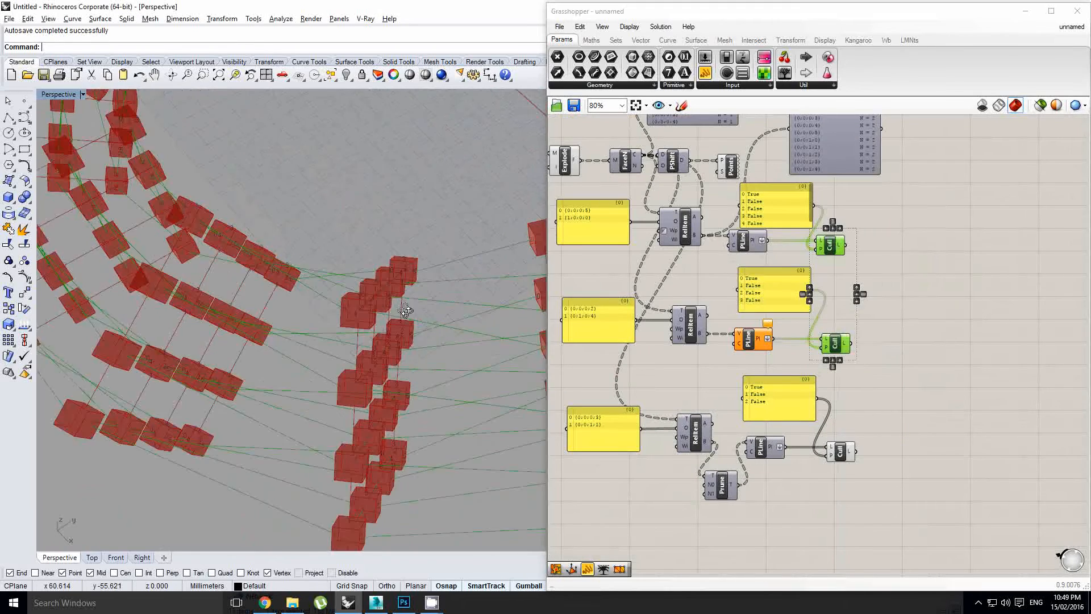
mouse_move(407, 310)
right_mouse_down()
mouse_move(368, 282)
mouse_move(361, 248)
mouse_move(327, 212)
mouse_move(401, 304)
right_mouse_up()
scroll(762, 349, "up", 3)
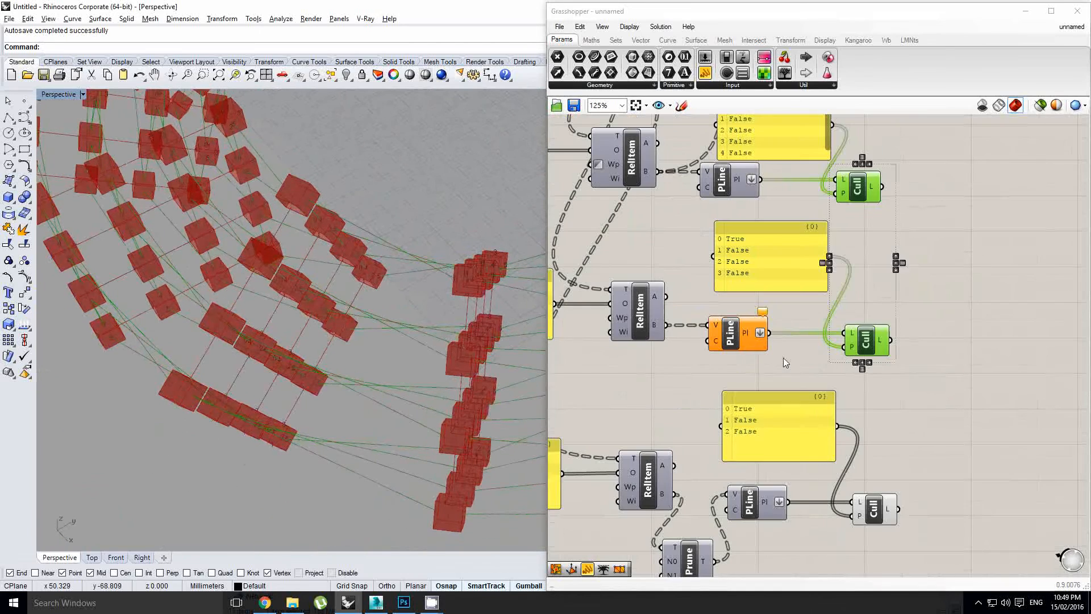
left_click(783, 357)
Examine how the second and third chains run from Relative Item through Prune Tree and PolyLine to Cull Pattern
scroll(783, 343, "down", 1)
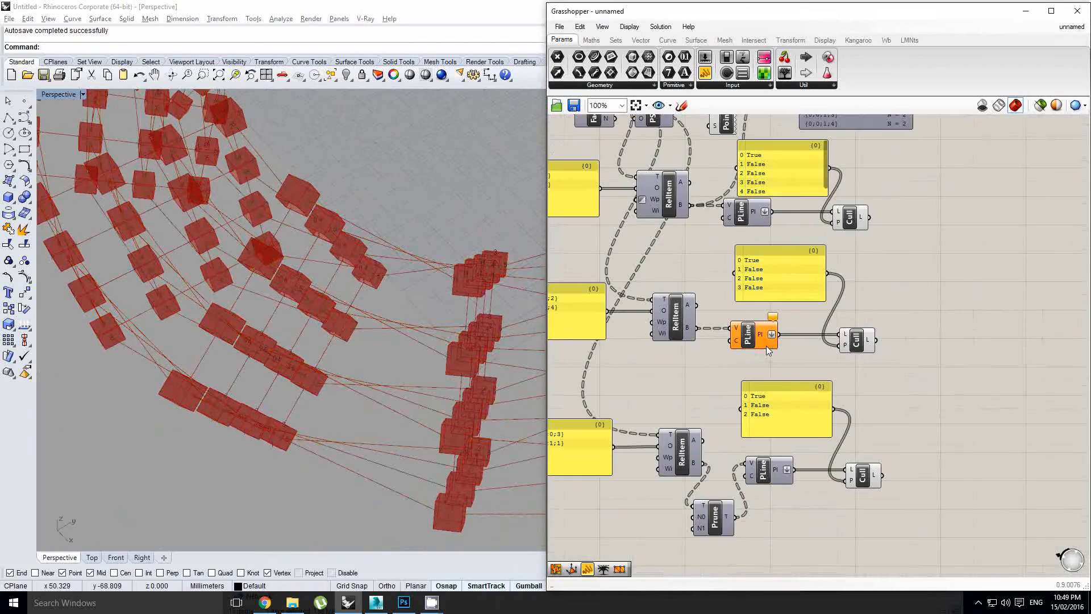
scroll(762, 362, "down", 1)
right_click_drag(762, 362, 859, 346)
left_click(807, 340)
scroll(793, 341, "up", 2)
left_click(836, 332)
scroll(880, 343, "down", 2)
scroll(868, 341, "up", 1)
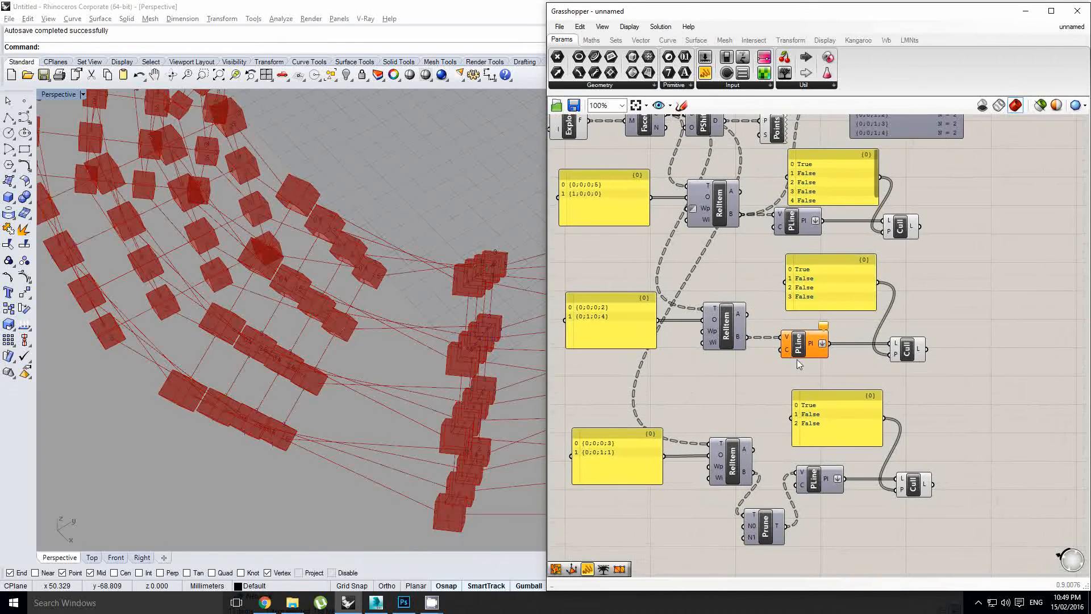
scroll(796, 359, "down", 2)
scroll(793, 348, "up", 3)
mouse_move(740, 361)
right_mouse_down()
mouse_move(779, 349)
mouse_move(741, 352)
right_mouse_up()
scroll(741, 353, "up", 1)
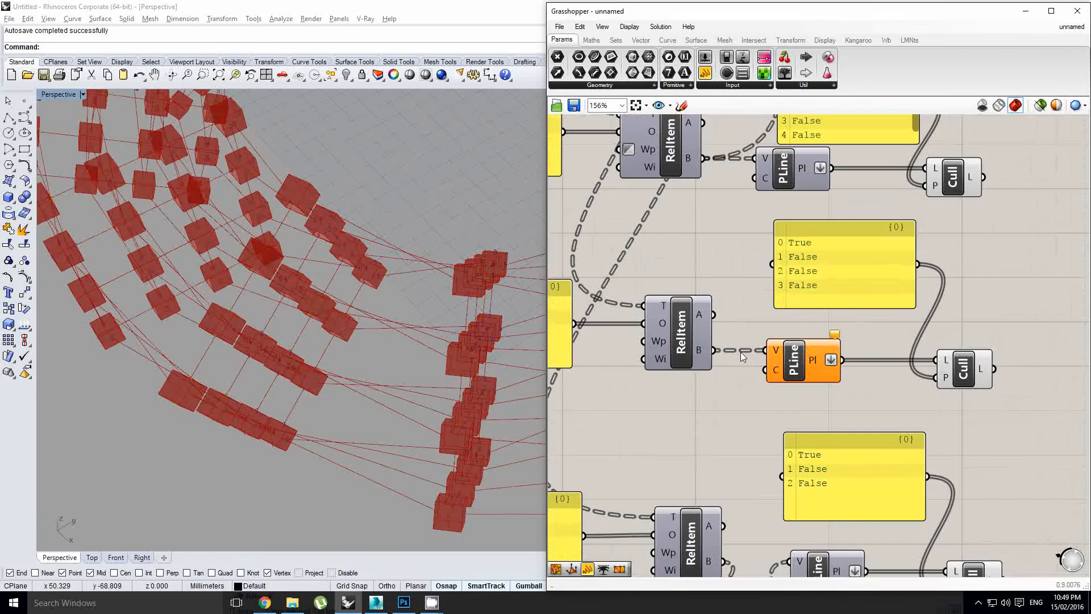
left_click_drag(794, 356, 813, 360)
scroll(761, 401, "down", 3)
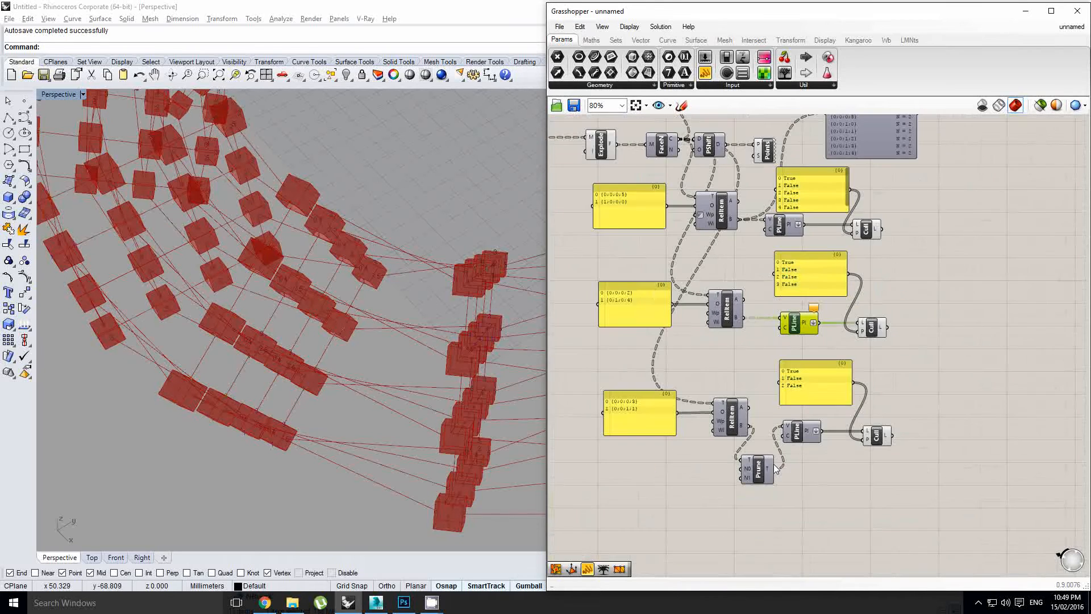
scroll(773, 463, "up", 1)
left_click(755, 476)
left_click_drag(800, 428, 806, 426)
scroll(832, 430, "up", 1)
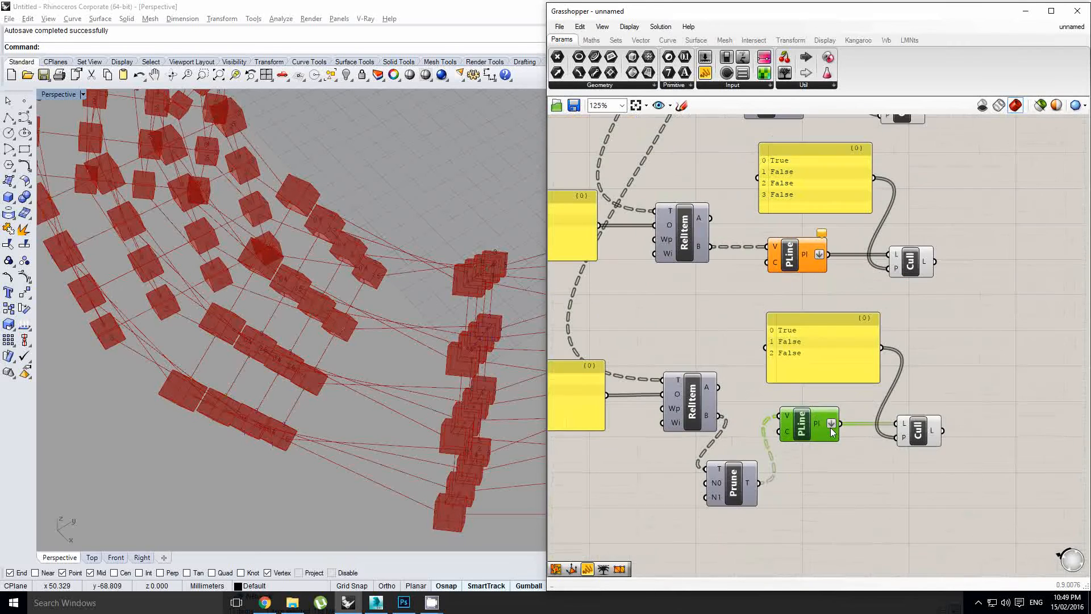
scroll(903, 414, "down", 3)
scroll(918, 406, "up", 1)
right_click_drag(923, 405, 845, 407)
left_click(985, 453)
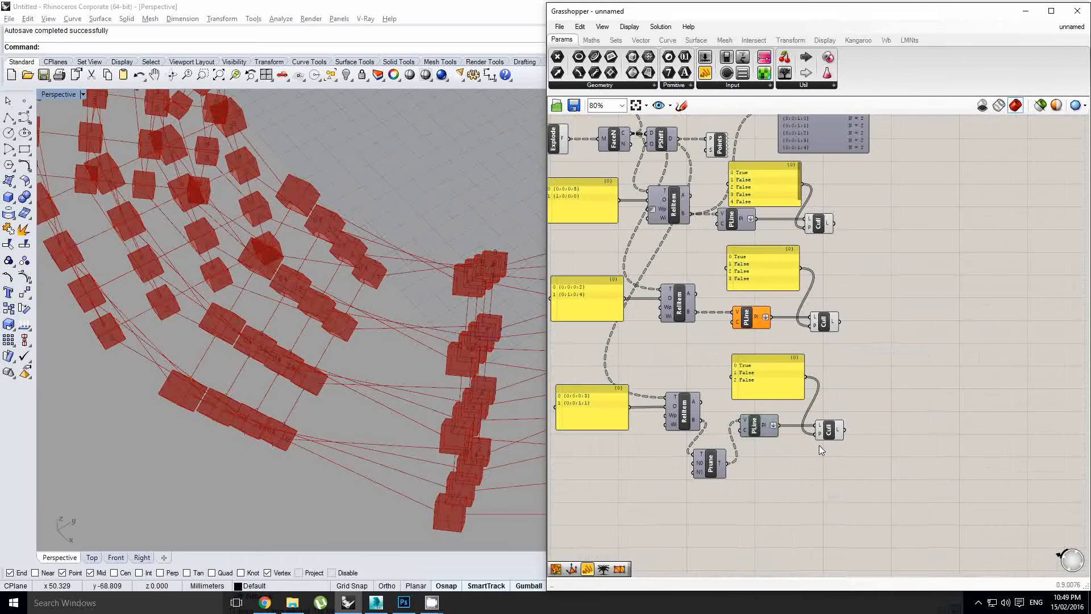
Unflatten the third PolyLine's output and move PolyLine and Cull Pattern away from Prune Tree to free space between them
left_click(791, 387)
left_click_drag(828, 430, 940, 430)
scroll(929, 438, "up", 1)
scroll(807, 426, "up", 1)
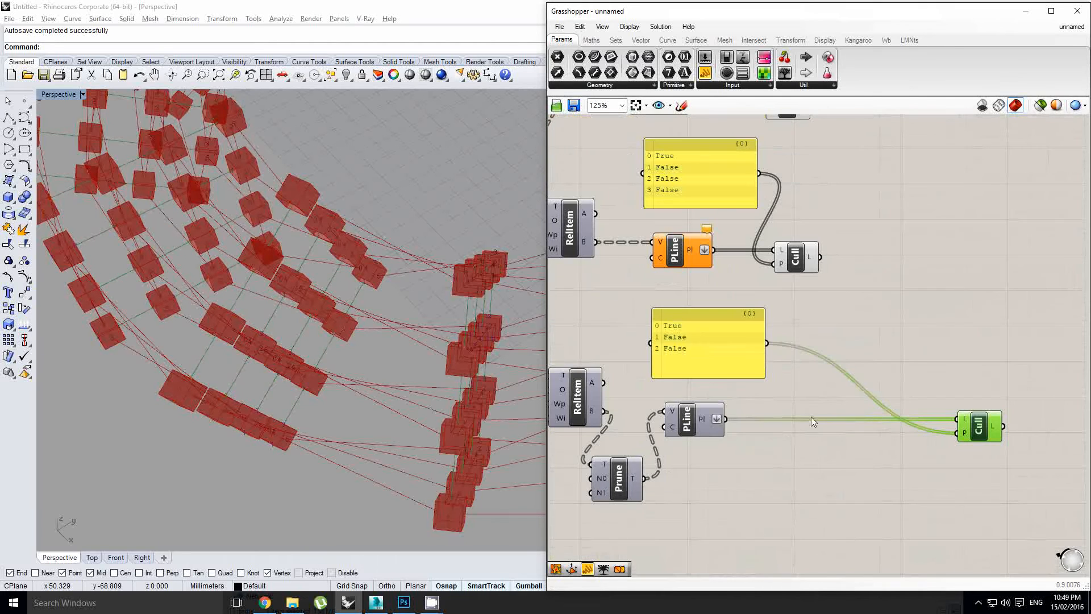
right_click(717, 423)
left_click(739, 487)
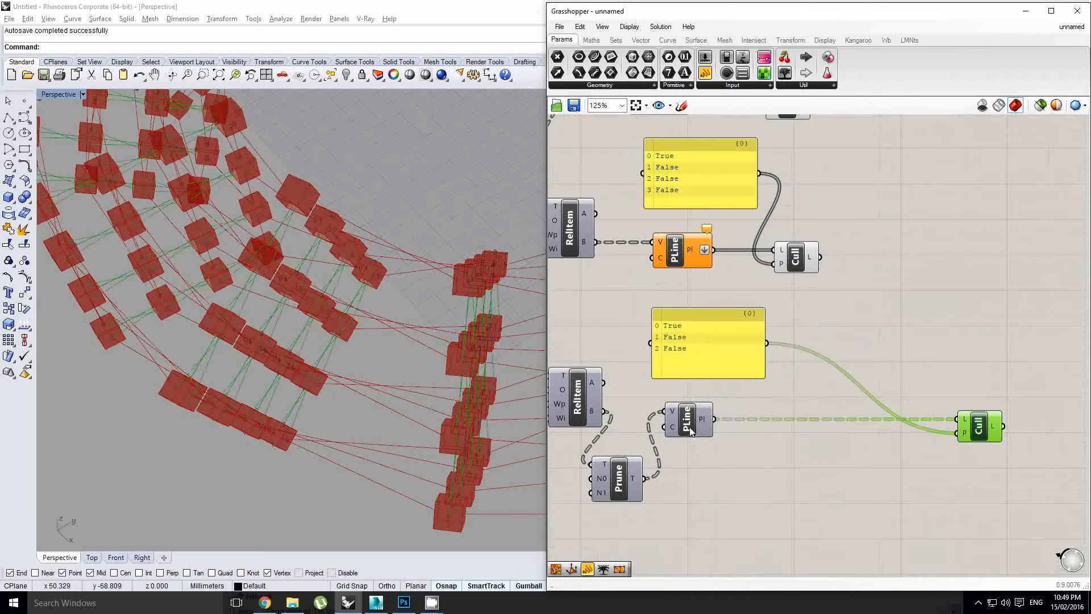
left_click_drag(695, 431, 818, 432)
Place a Tree Statistics component next to Prune Tree and feed it the pruned tree
double_click(713, 419)
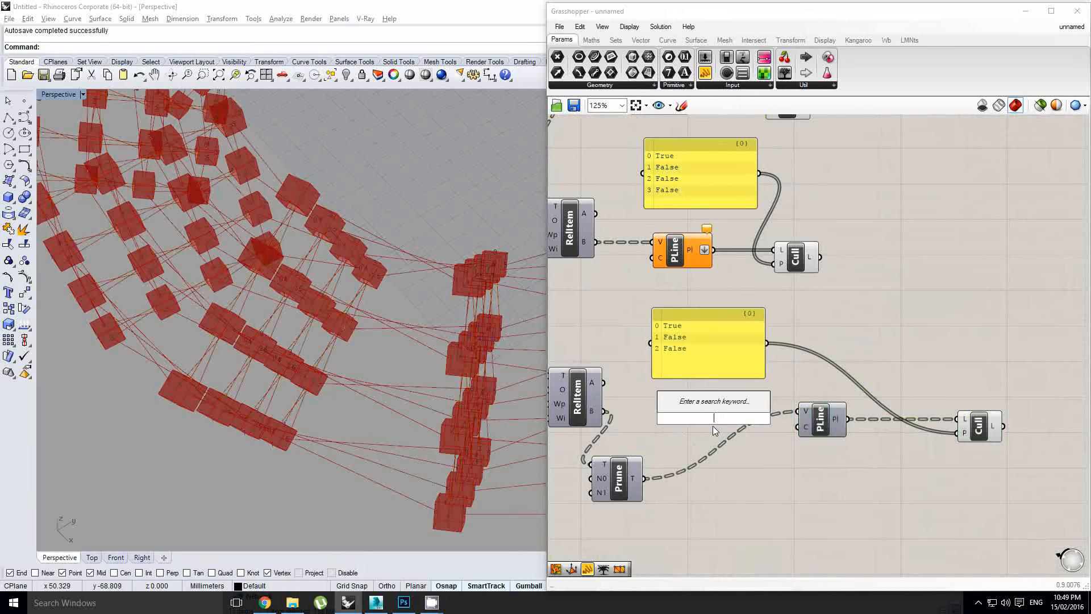
type("tree sta")
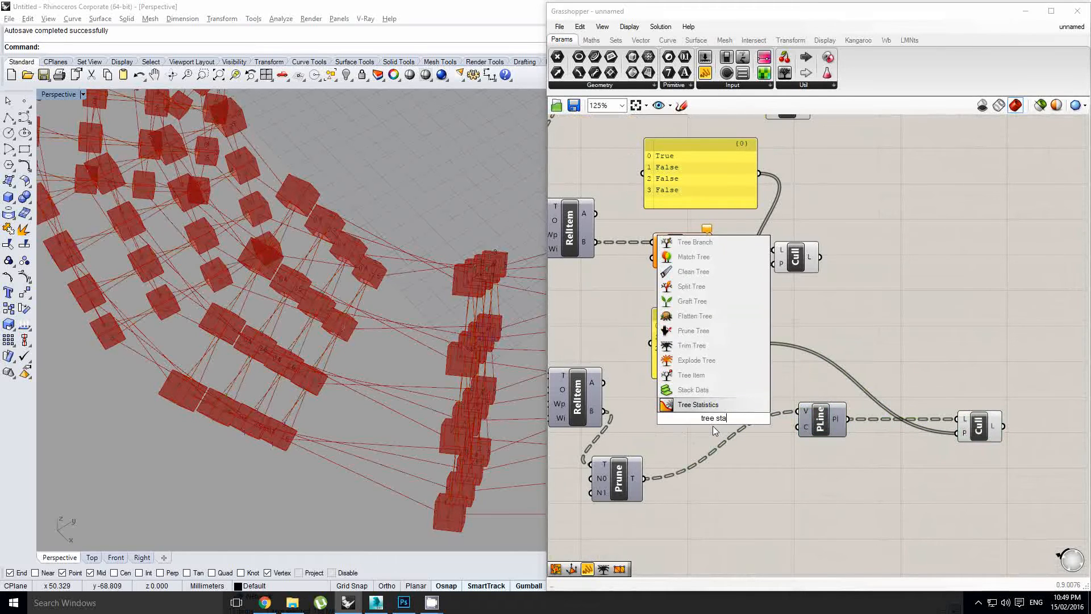
key("Return")
left_click_drag(714, 430, 732, 460)
left_click(639, 475)
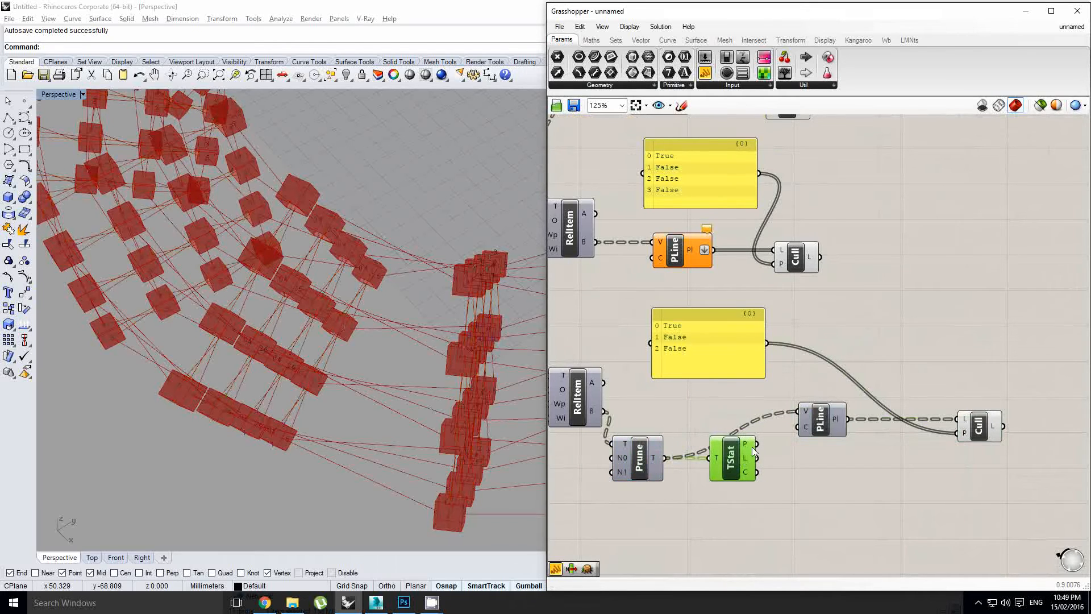
Add a Cull Pattern fed by Tree Statistics' paths and the True, False, False panel, moving PolyLine and the old Cull Pattern clear
right_click_drag(809, 437, 770, 438)
left_click_drag(781, 432, 849, 432)
left_click(784, 372)
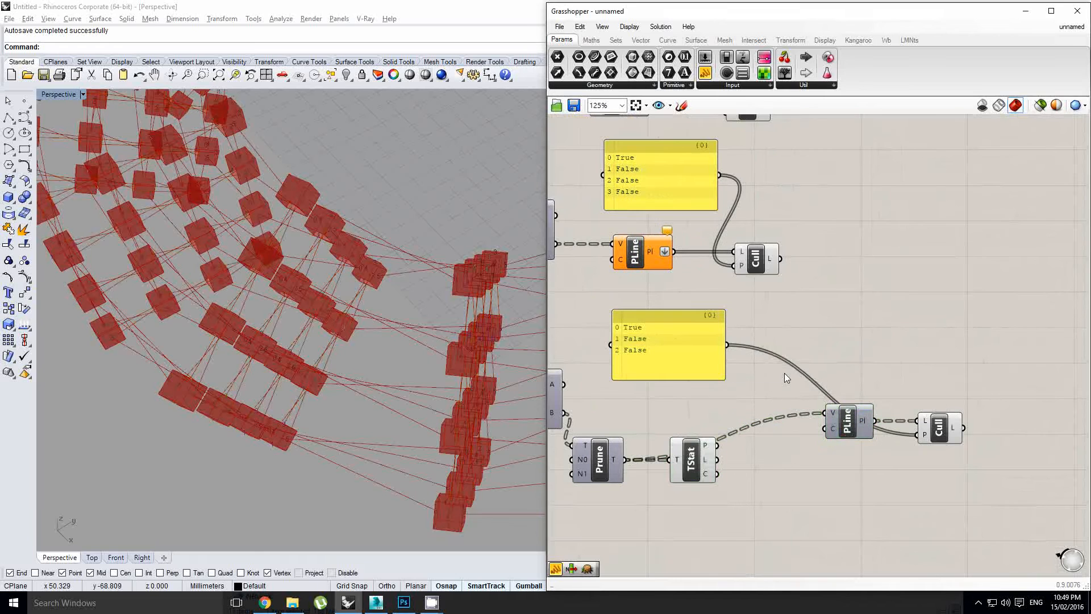
double_click(784, 373)
type("cull pa")
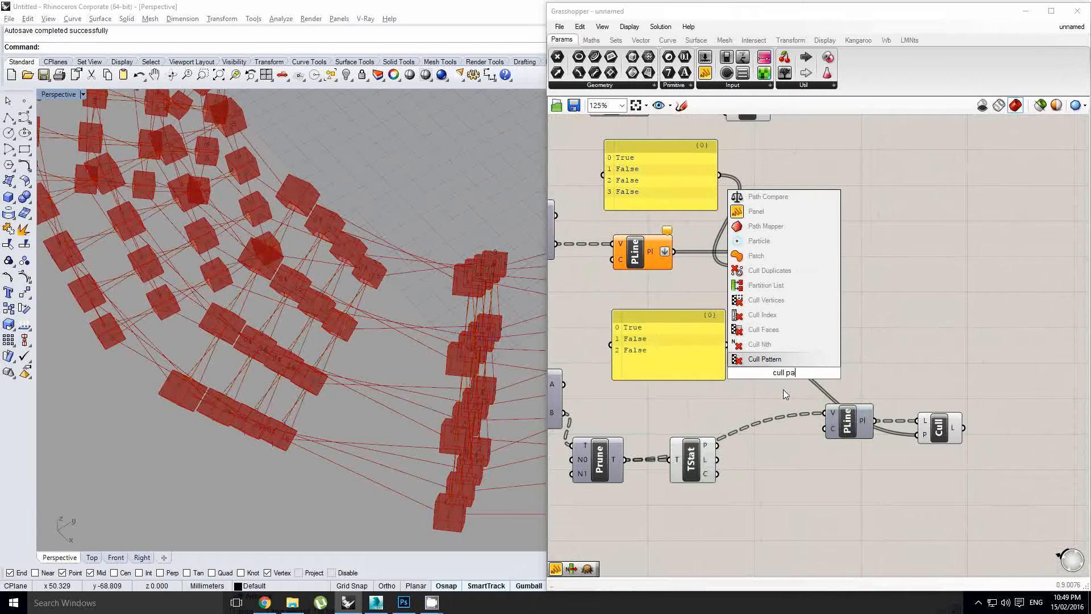
key("Return")
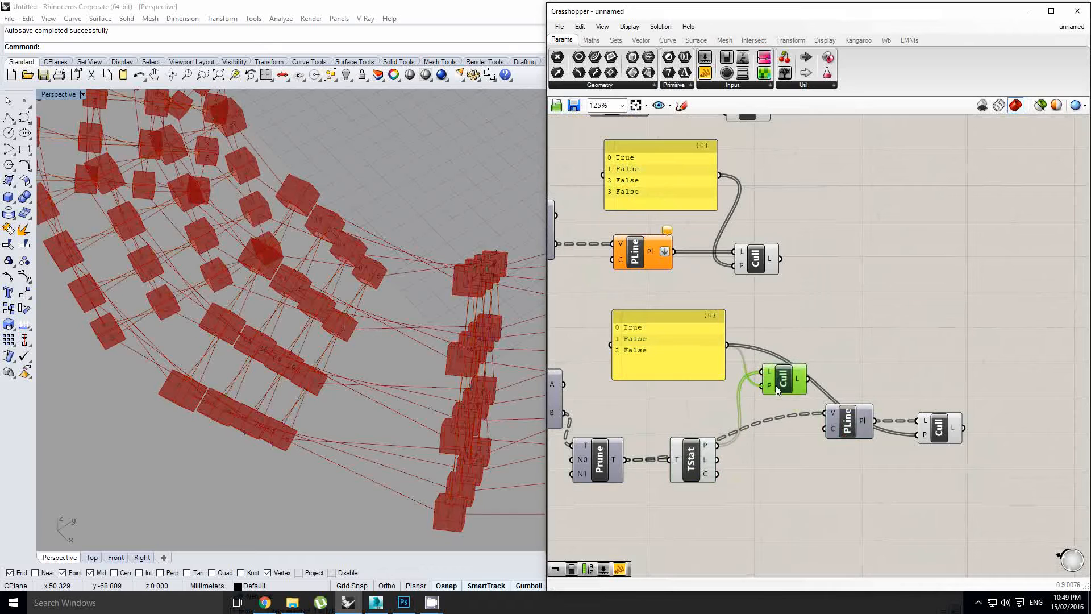
left_click_drag(776, 387, 781, 459)
left_click(855, 430)
left_click_drag(994, 487, 928, 420)
double_click(853, 368)
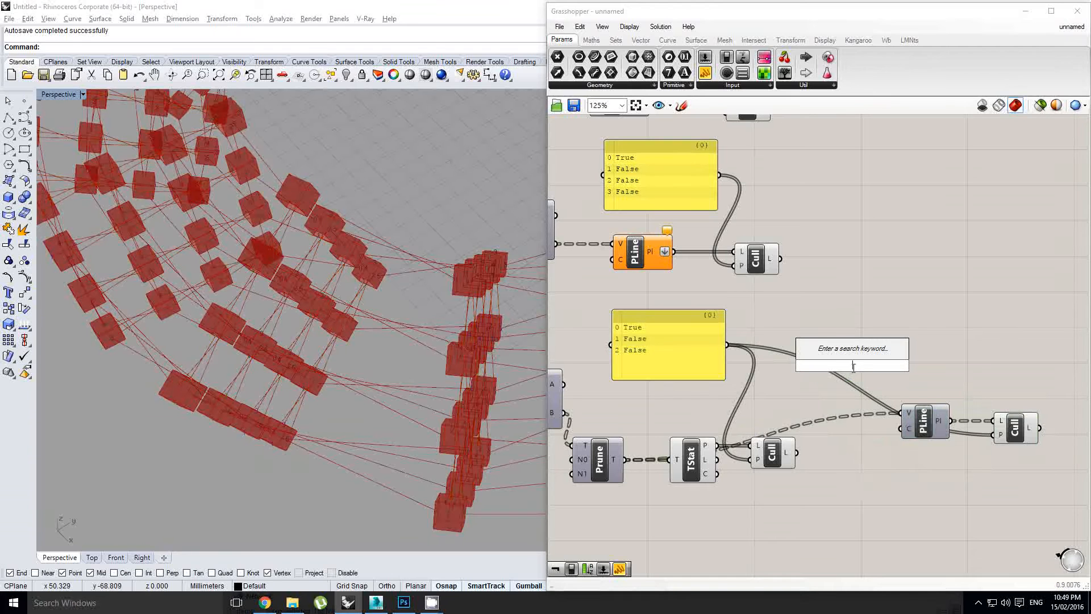
key("Escape")
scroll(777, 386, "up", 2)
right_click_drag(768, 434, 777, 400)
left_click(777, 387)
scroll(784, 439, "down", 1)
double_click(815, 376)
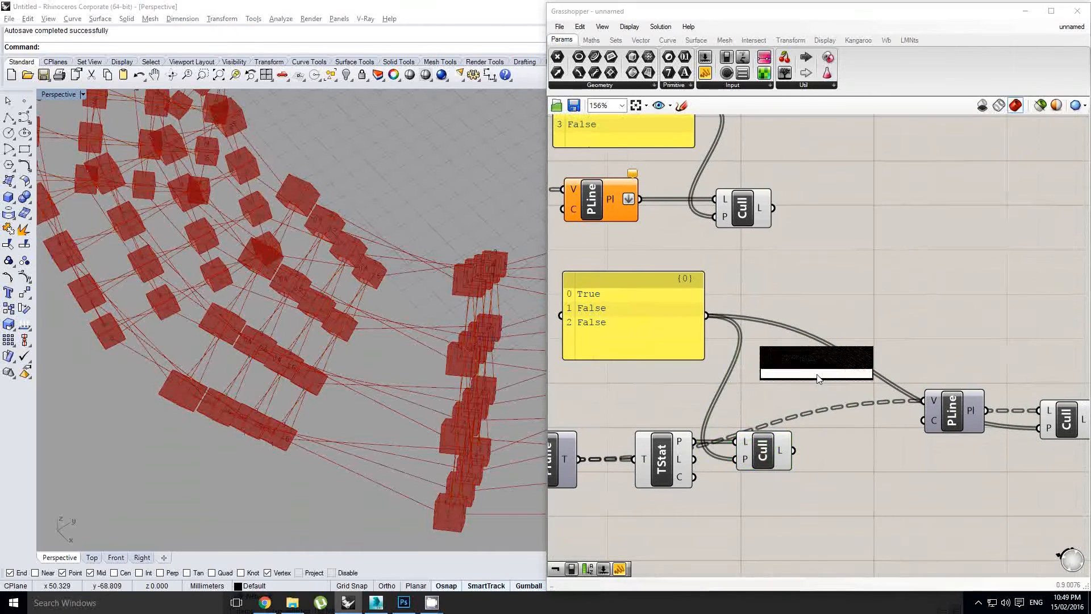
key("Escape")
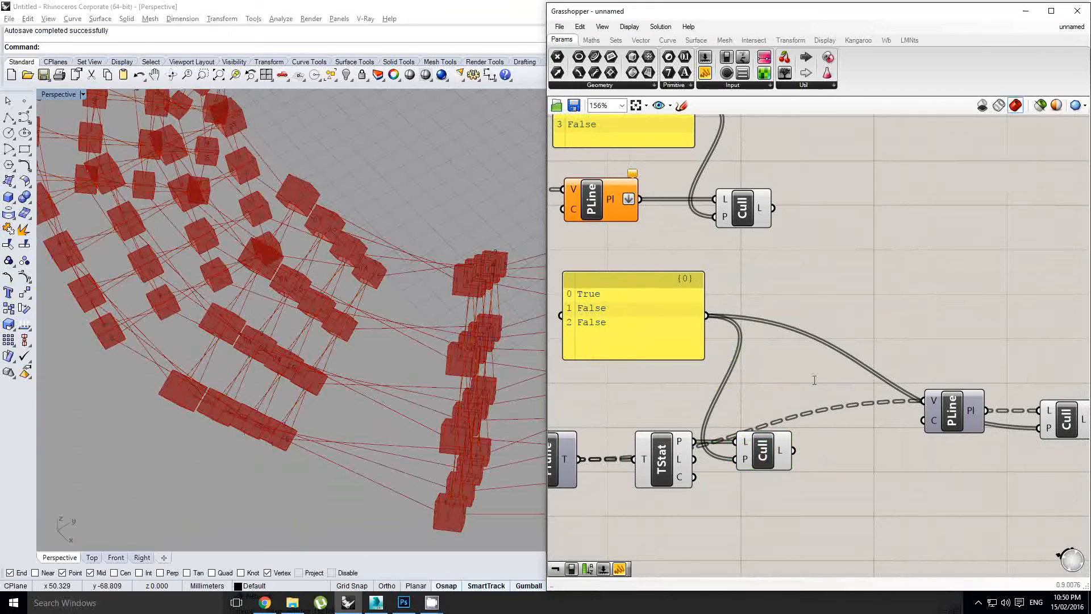
Place a Tree Branch component beyond the third chain's Cull Pattern and feed its tree input from Prune Tree
left_click(615, 40)
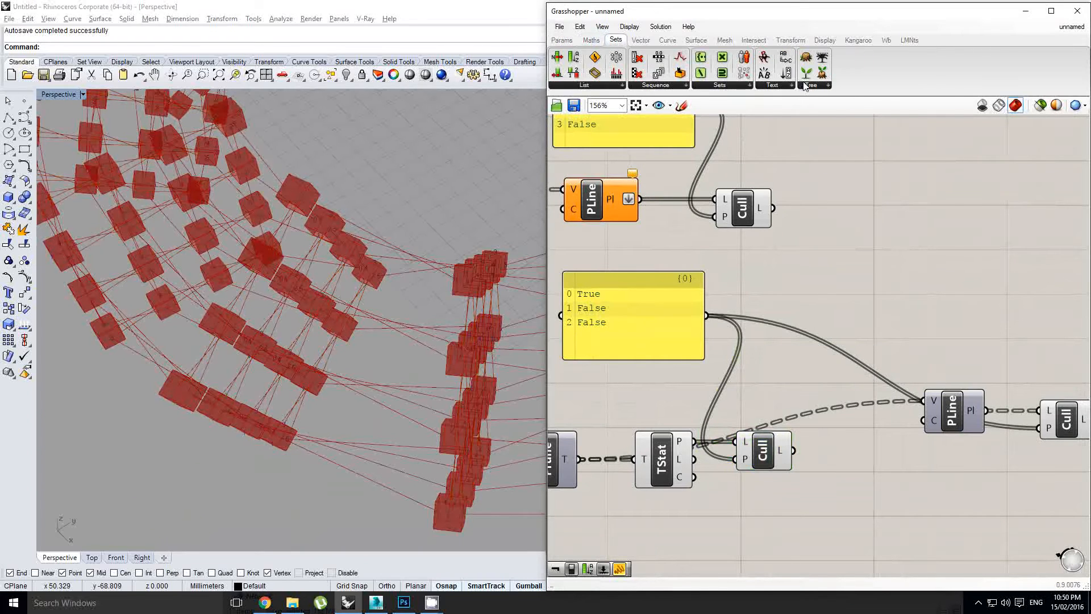
left_click(804, 85)
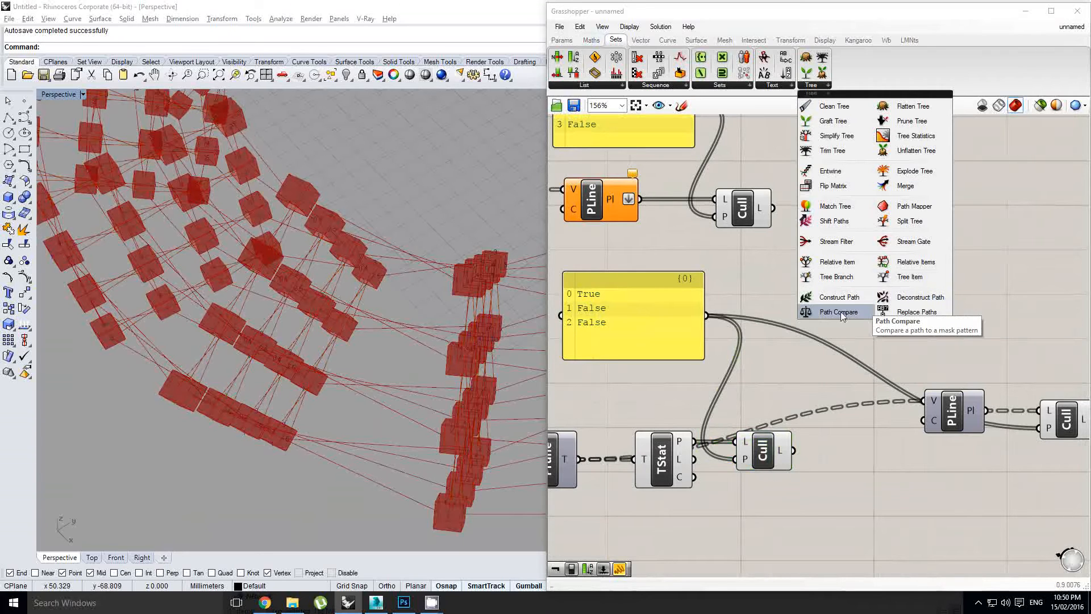
left_click_drag(836, 277, 863, 359)
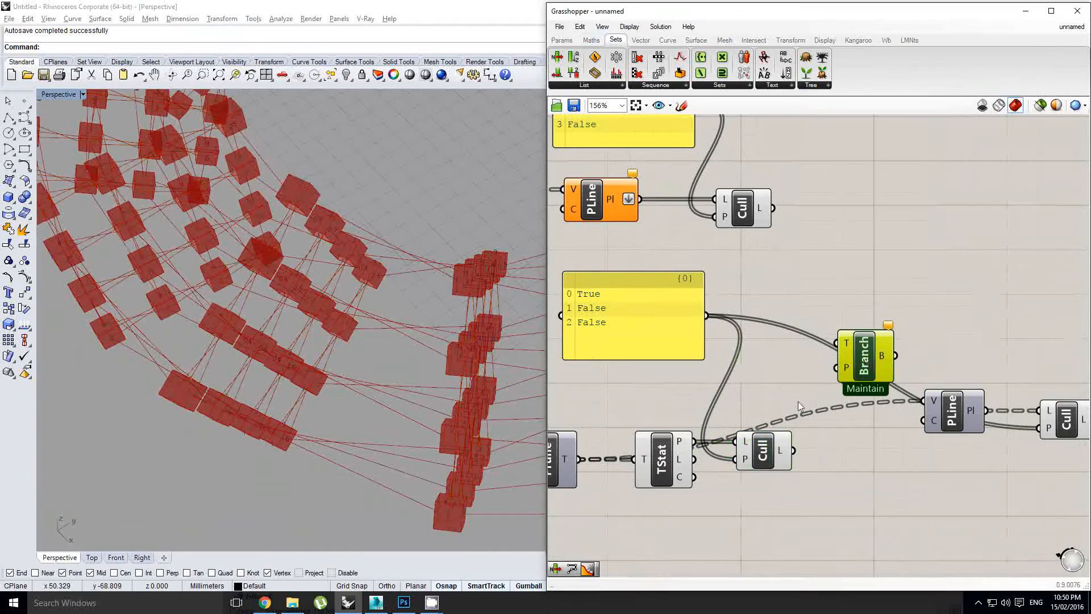
scroll(796, 401, "down", 2)
right_click_drag(714, 396, 728, 398)
scroll(668, 433, "up", 1)
left_click(672, 446)
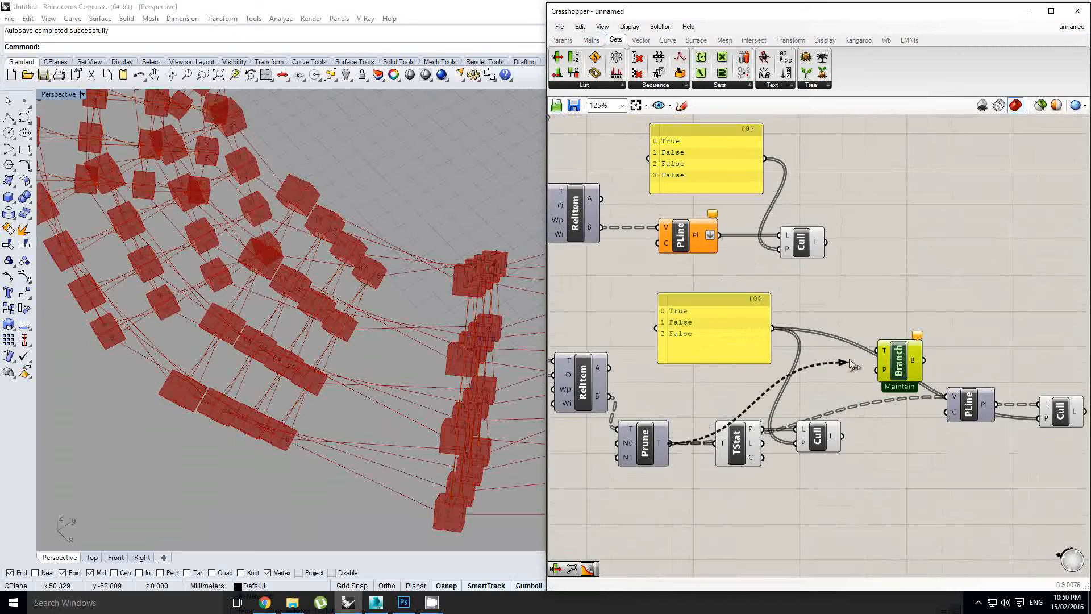
left_click_drag(851, 363, 897, 435)
Feed Tree Branch's path input with the culled paths from the third chain's new Cull Pattern
scroll(872, 387, "up", 1)
scroll(898, 429, "down", 1)
right_click_drag(903, 400, 880, 391)
left_click(831, 353)
scroll(804, 362, "down", 2)
right_click_drag(800, 365, 860, 371)
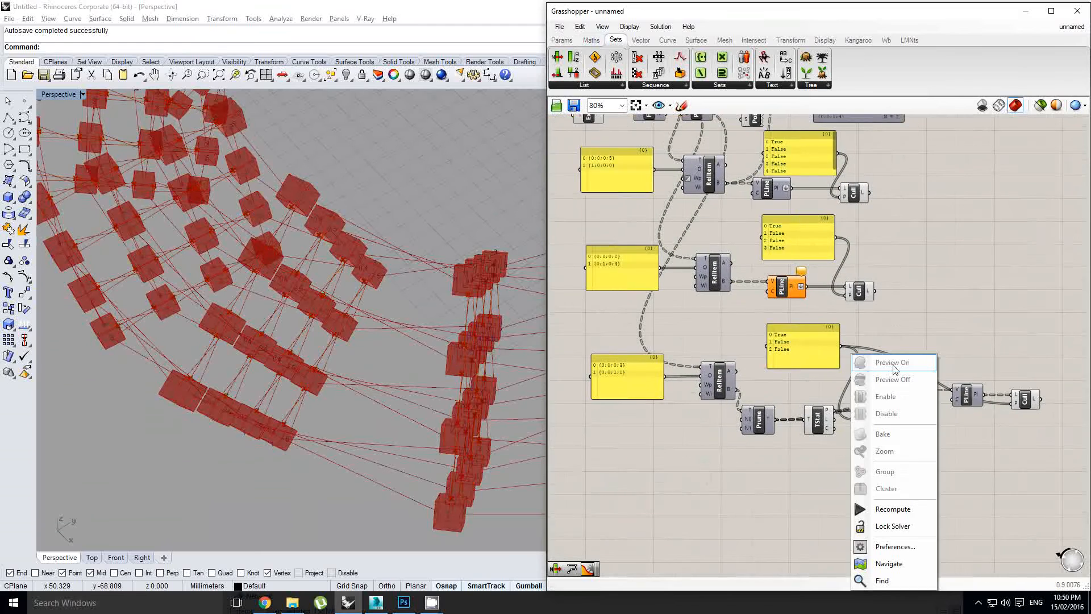
Delete the third chain's old PolyLine and Cull Pattern, keeping Tree Branch beside the new Cull Pattern
left_click(948, 375)
scroll(971, 364, "up", 1)
right_click_drag(983, 359, 847, 353)
left_click(982, 443)
left_click_drag(964, 453, 795, 370)
key("Delete")
Move the third chain's components down to widen the gap below the second chain
right_click_drag(686, 346, 810, 357)
left_click_drag(743, 356, 750, 388)
scroll(745, 380, "down", 1)
right_click_drag(724, 377, 802, 394)
left_click(727, 370)
scroll(796, 346, "up", 1)
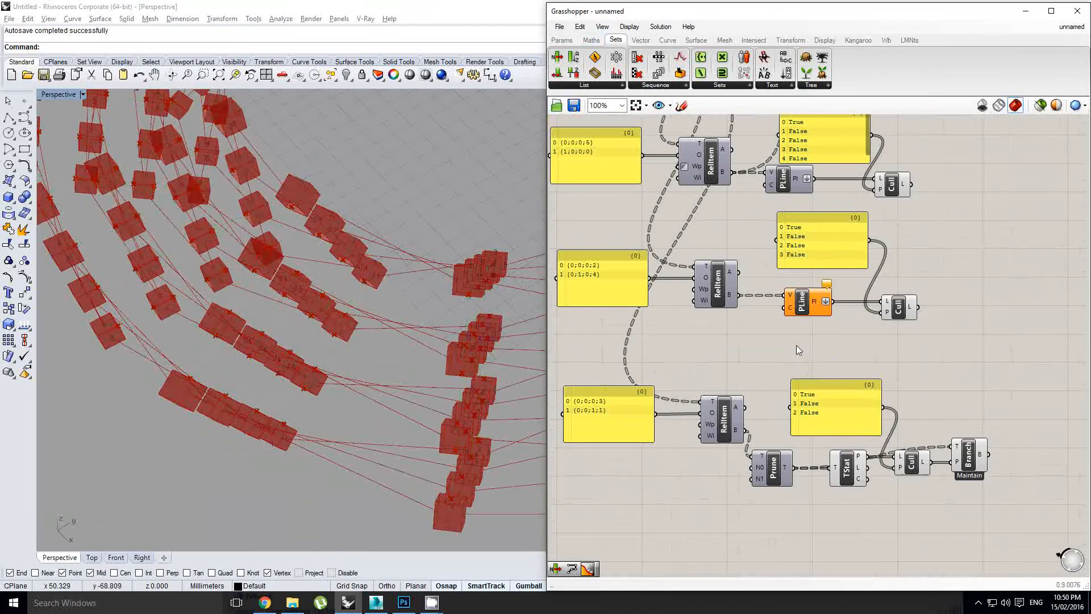
Copy Prune Tree into the second chain and wire it between Relative Item's B output and PolyLine's vertices
right_click_drag(770, 361, 751, 376)
left_click_drag(756, 482, 741, 355, "alt")
scroll(773, 344, "up", 1)
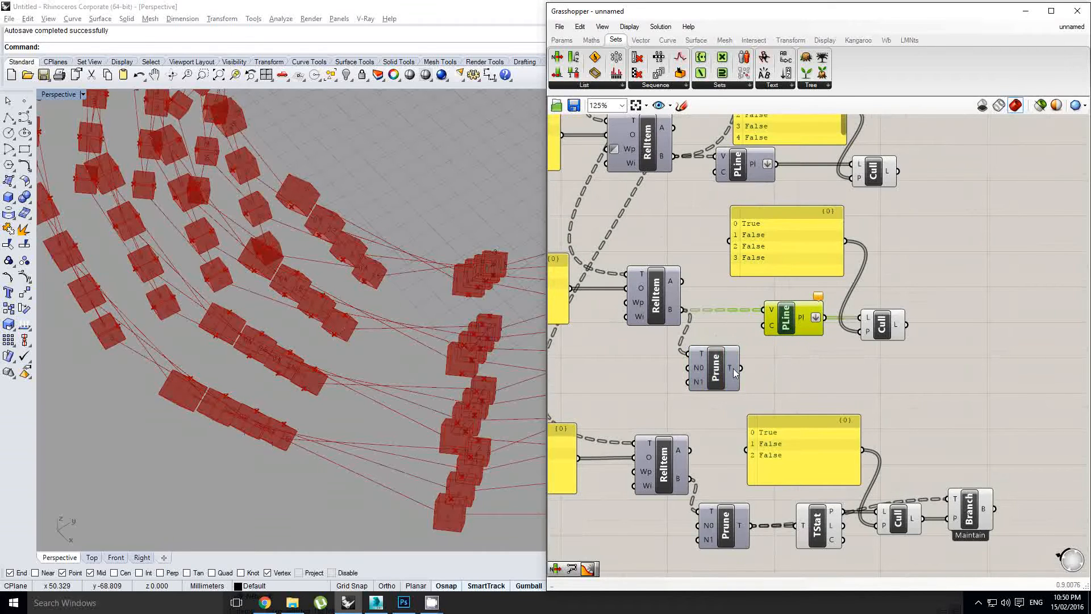
mouse_move(731, 368)
mouse_move(671, 308)
left_click_drag(762, 309, 807, 319)
Shorten the second chain's cull pattern panel to True, False
left_click(880, 335)
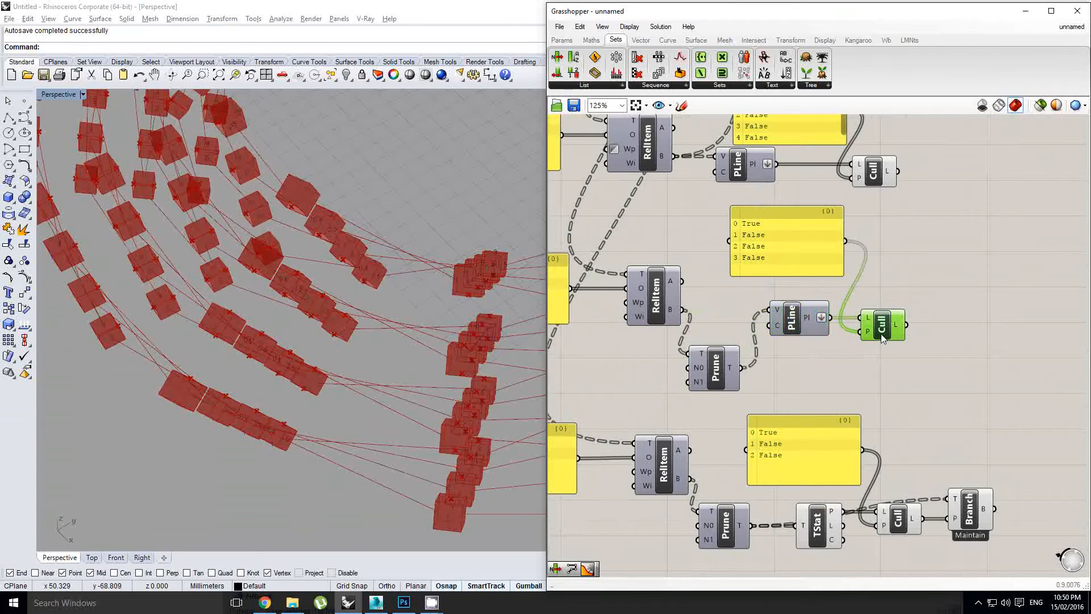
right_click_drag(428, 301, 427, 301, "shift")
scroll(316, 253, "up", 10)
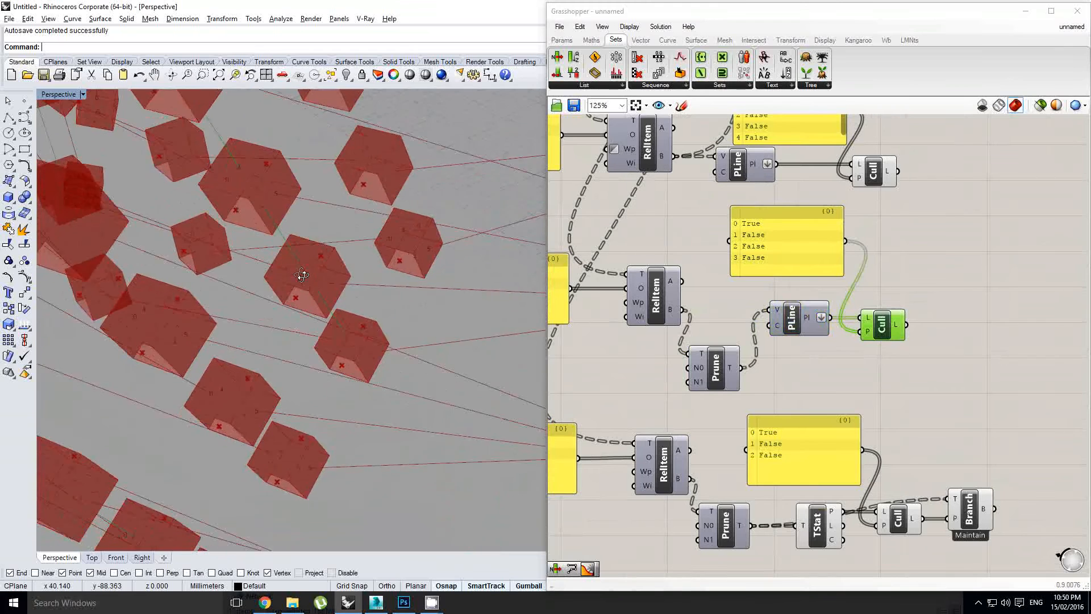
scroll(852, 291, "down", 1)
right_click_drag(852, 291, 804, 306)
scroll(803, 306, "up", 1)
double_click(725, 256)
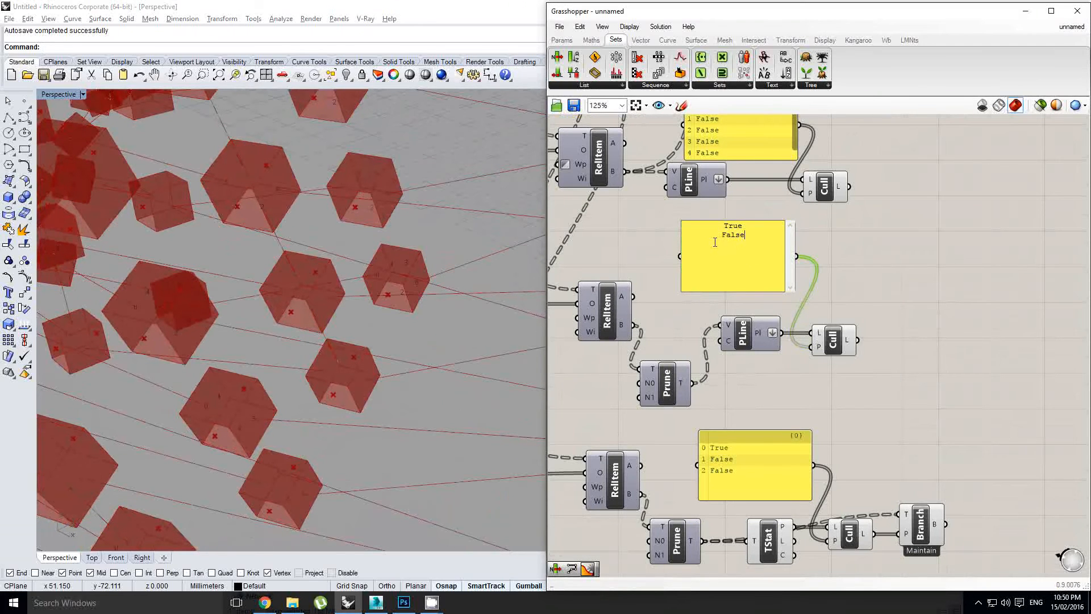
key("ctrl+Return")
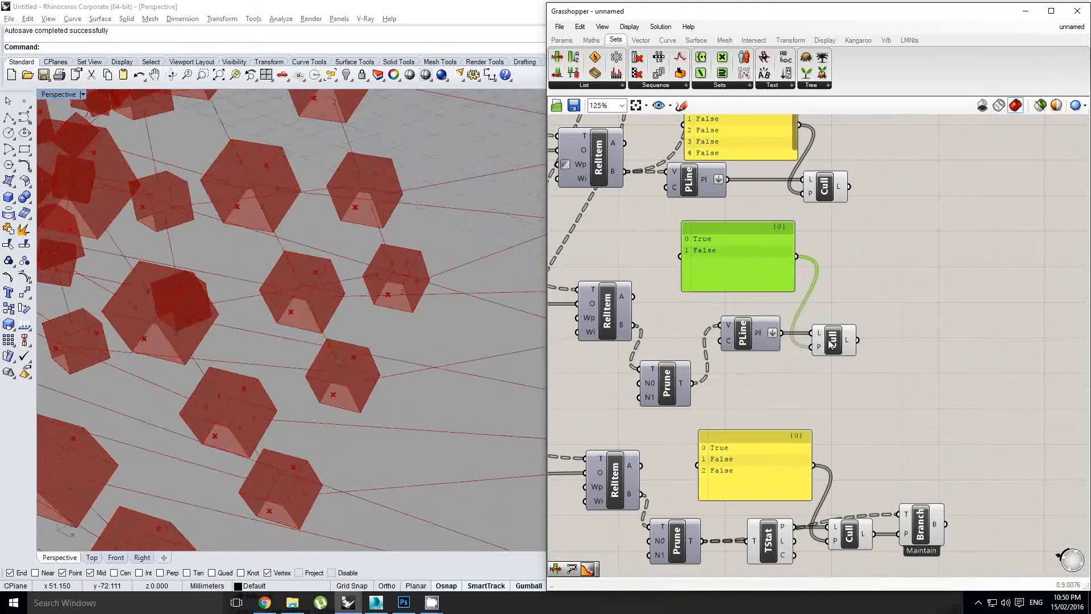
Delete the second chain's pattern panel, PolyLine and Cull Pattern
left_click_drag(831, 343, 936, 339)
right_click_drag(809, 384, 789, 321)
scroll(853, 409, "down", 2)
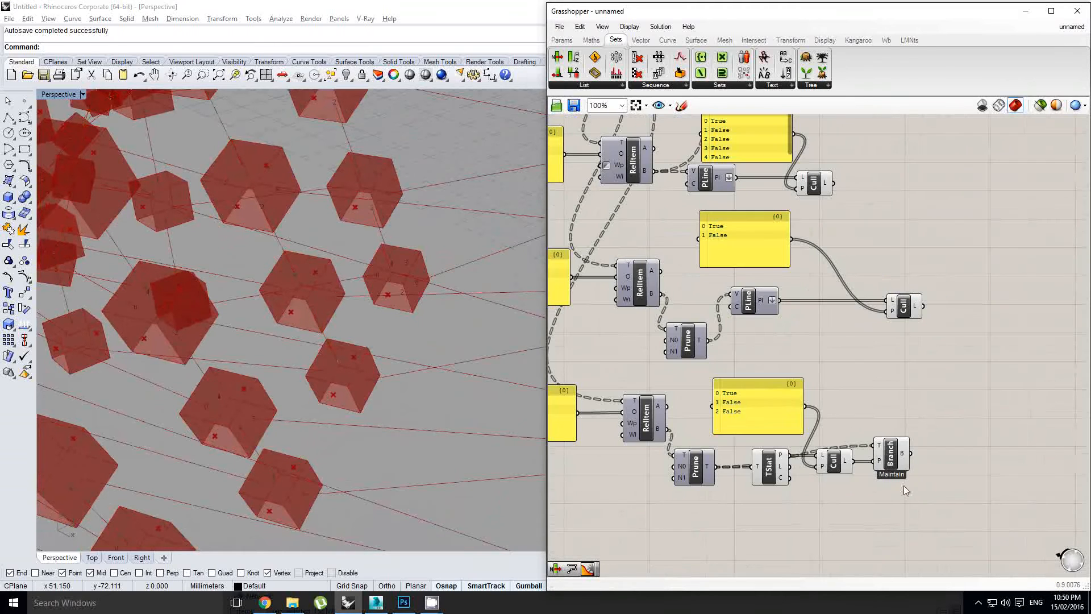
left_click_drag(919, 510, 741, 414)
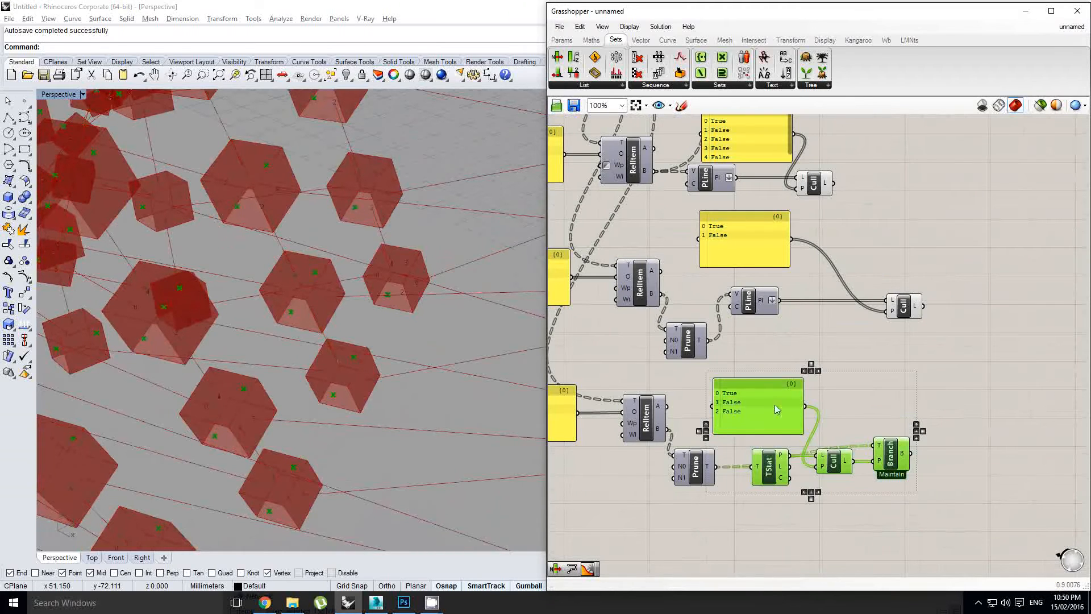
left_click(784, 357)
left_click_drag(831, 297, 700, 211)
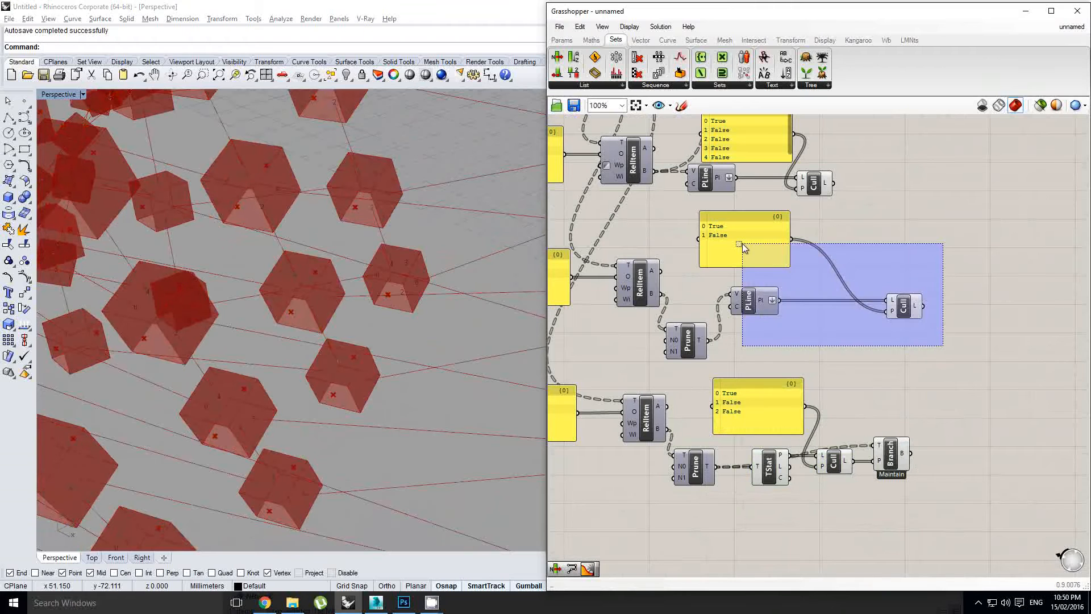
key("Delete")
Copy the third chain's pattern panel, Tree Statistics, Cull Pattern and Tree Branch to the second chain and feed them from its Prune Tree
left_click_drag(915, 509, 746, 407)
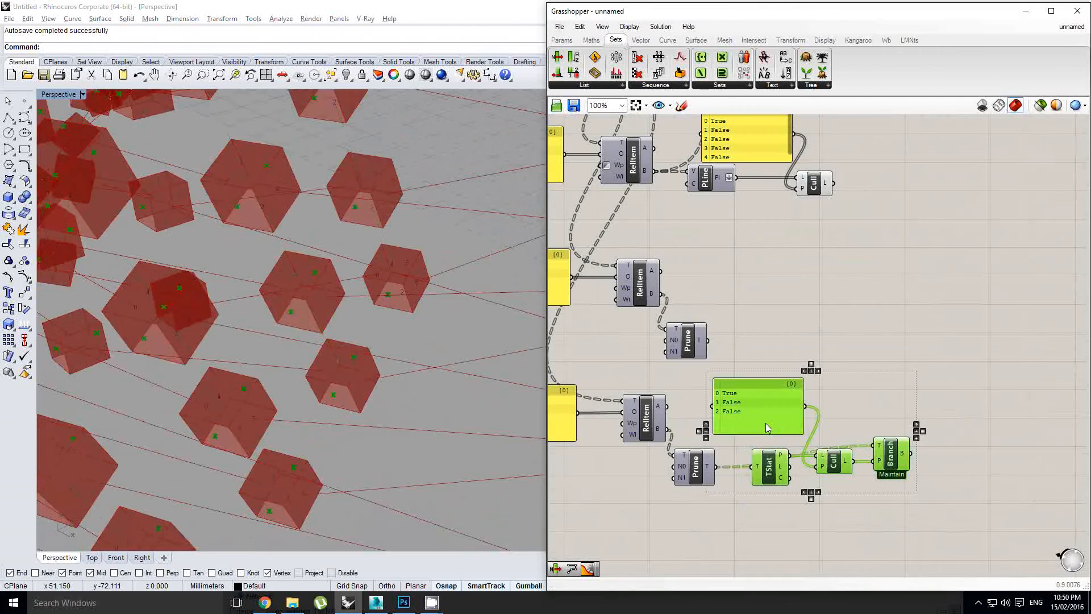
key("ctrl+c")
key("ctrl+v")
scroll(714, 329, "up", 1)
left_click(713, 329)
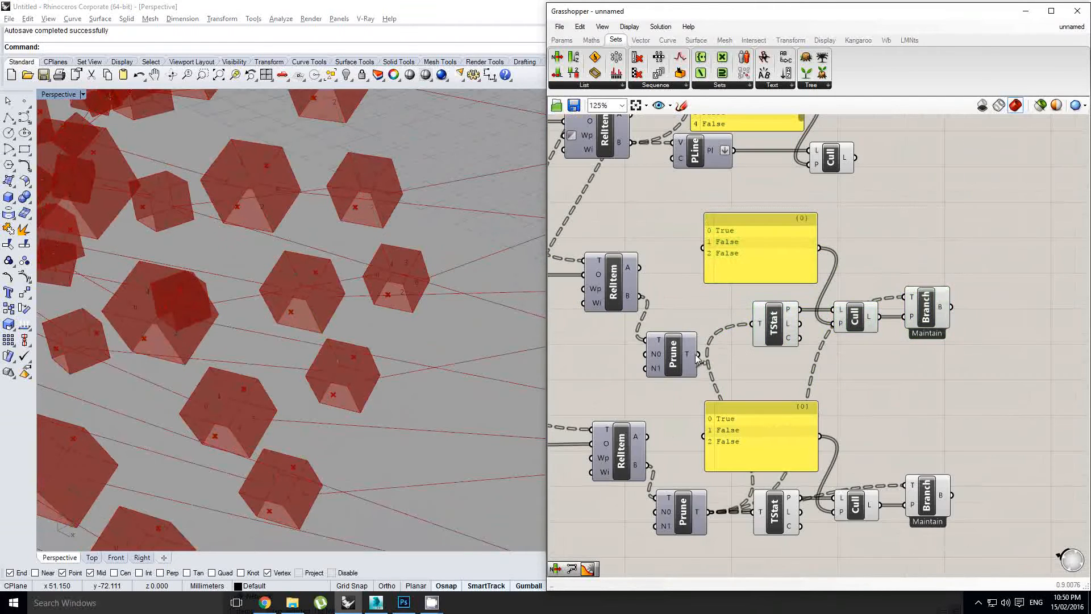
left_click_drag(699, 354, 752, 324)
left_click_drag(835, 302, 698, 355)
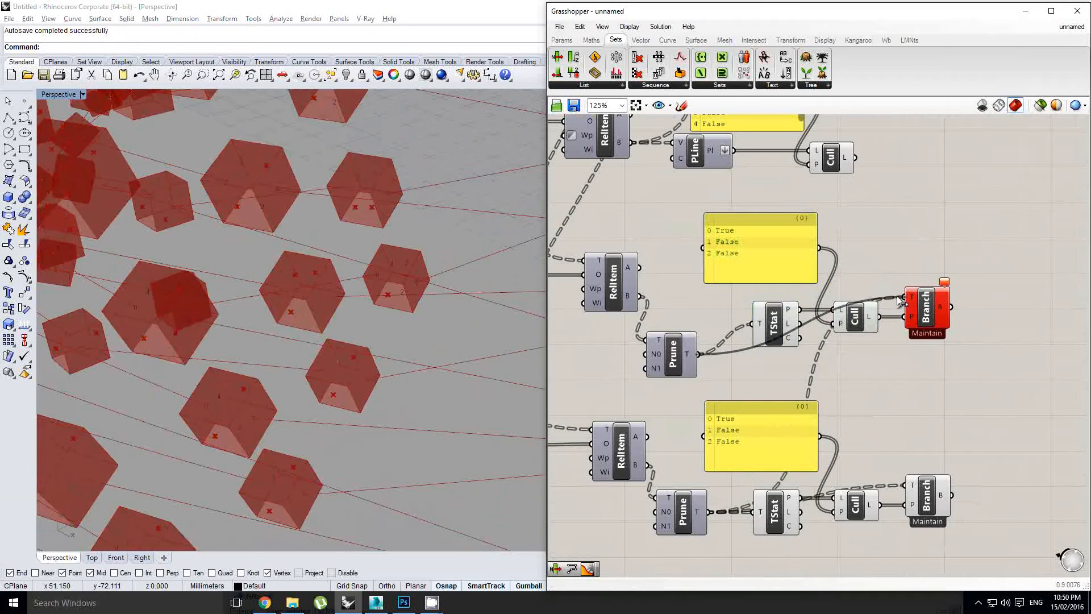
Change the copied pattern panel in the second chain to True, False
left_click(767, 236)
double_click(764, 256)
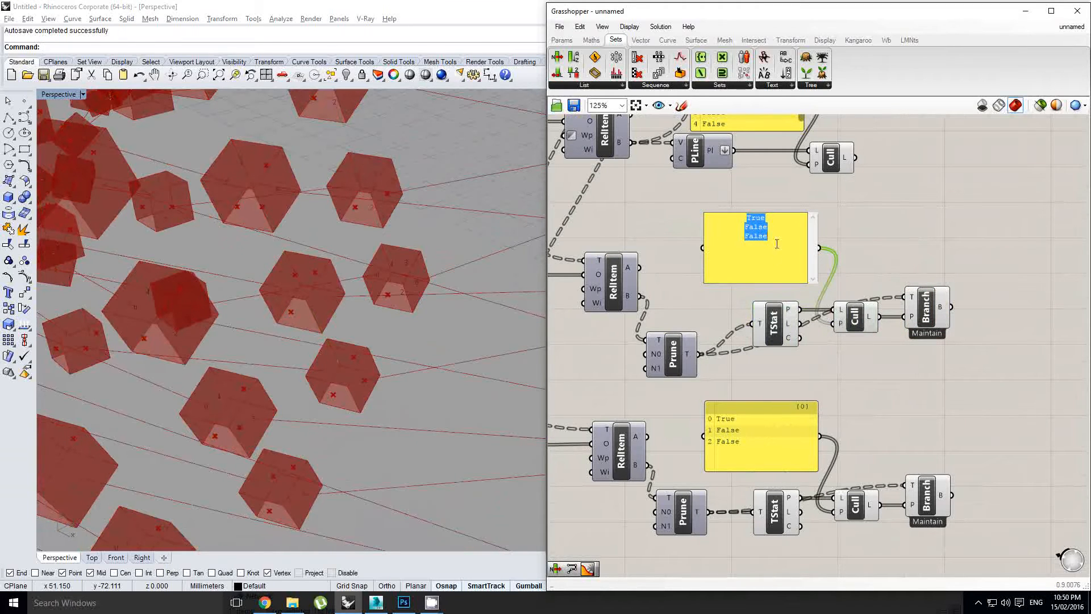
left_click(701, 250)
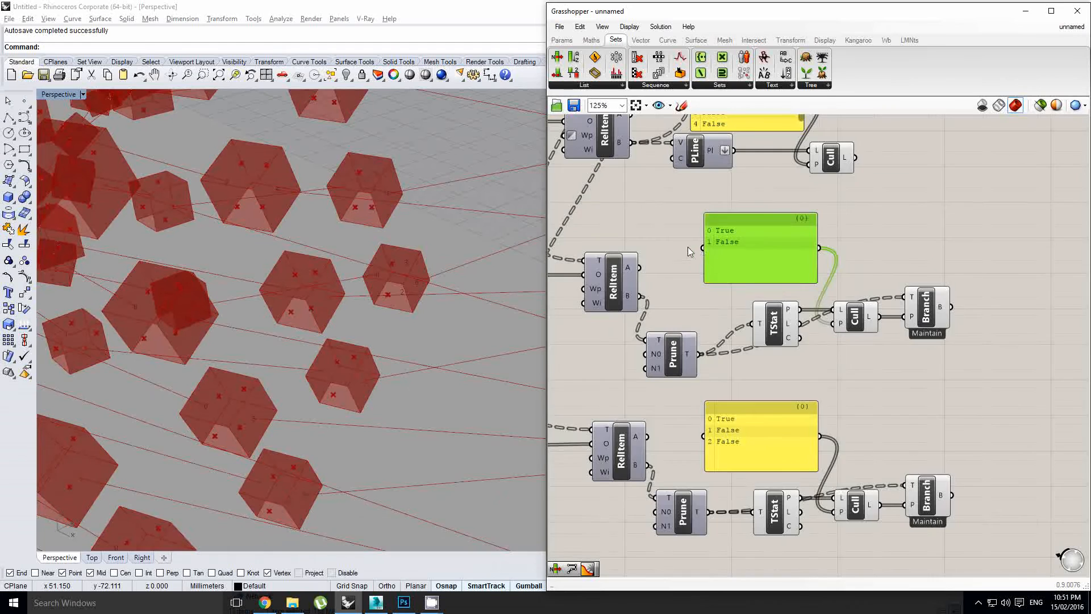
Move the second and third chains down to free space beneath the first chain
scroll(714, 290, "down", 4)
right_click(714, 290)
left_click(825, 274)
scroll(810, 263, "up", 2)
mouse_move(810, 263)
right_mouse_down()
mouse_move(819, 271)
mouse_move(794, 251)
right_mouse_up()
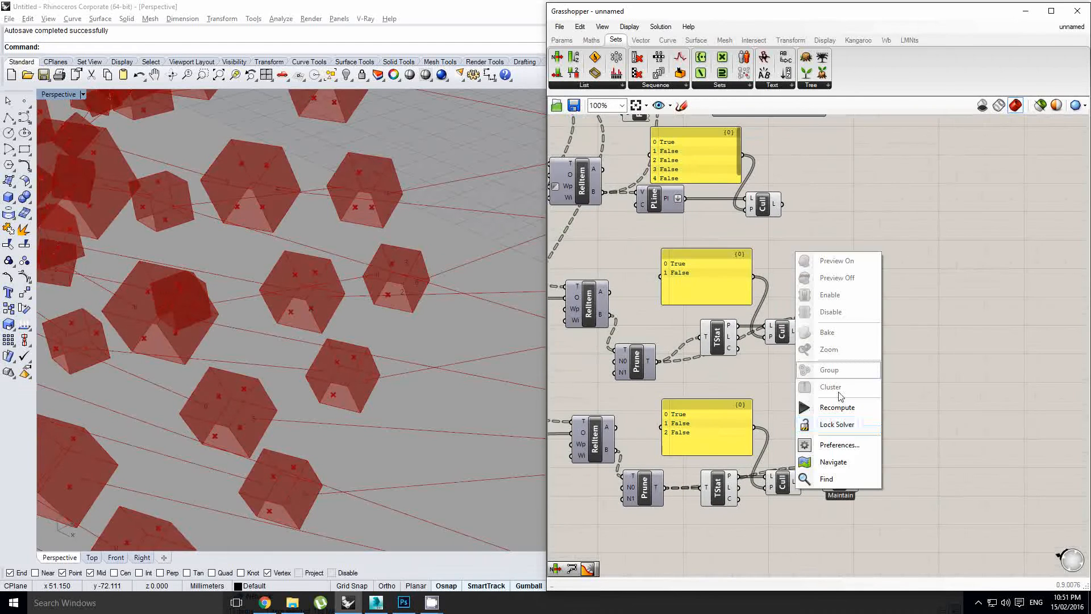
left_click(931, 537)
scroll(932, 537, "down", 2)
left_click_drag(923, 503, 643, 444)
left_click_drag(635, 471, 635, 528)
left_click(957, 422)
left_click_drag(914, 434, 642, 400)
scroll(727, 358, "up", 1)
left_click(806, 341)
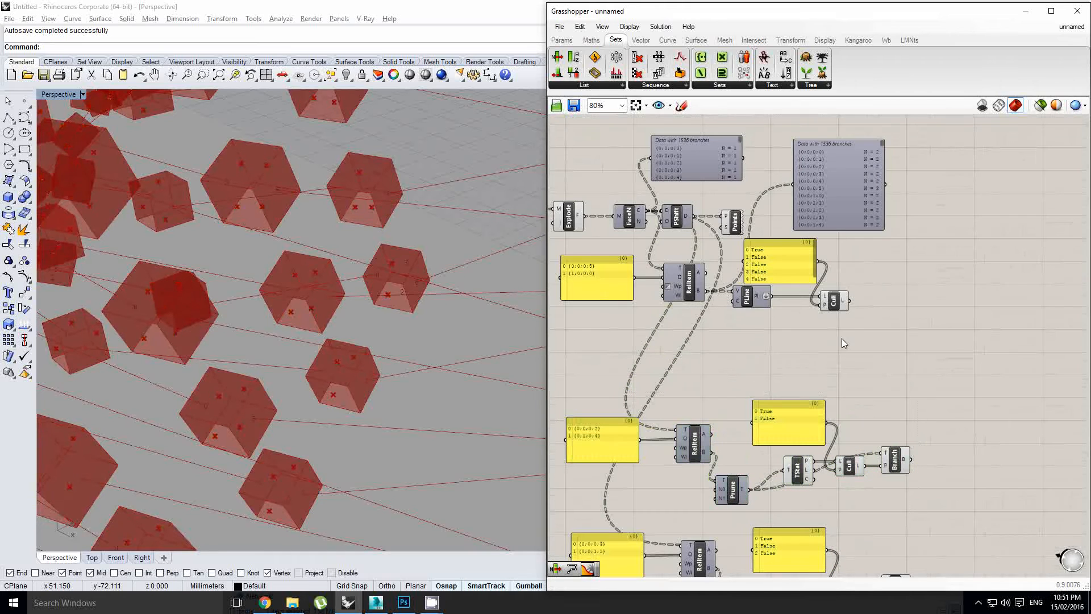
Copy the second chain's pattern panel, Tree Statistics, Cull Pattern and Tree Branch up beneath the first chain's PolyLine
left_click_drag(852, 337, 785, 333)
right_click_drag(785, 333, 724, 283)
right_click(792, 301)
left_click(908, 373)
left_click_drag(884, 472, 725, 397)
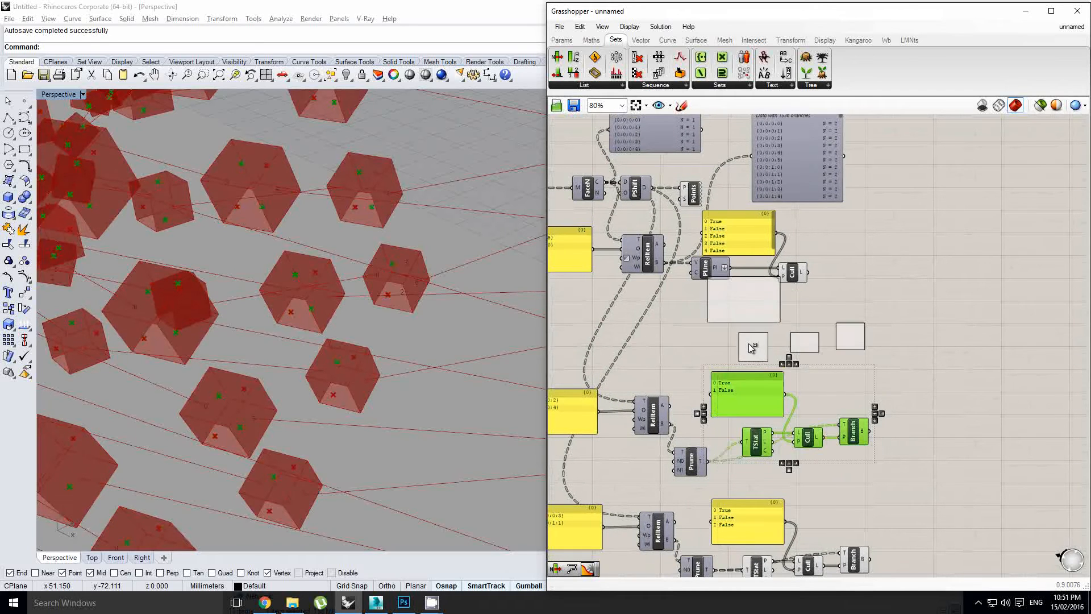
left_click_drag(749, 344, 749, 344, "alt")
scroll(751, 336, "up", 1)
right_click_drag(678, 289, 672, 289)
left_click(651, 270)
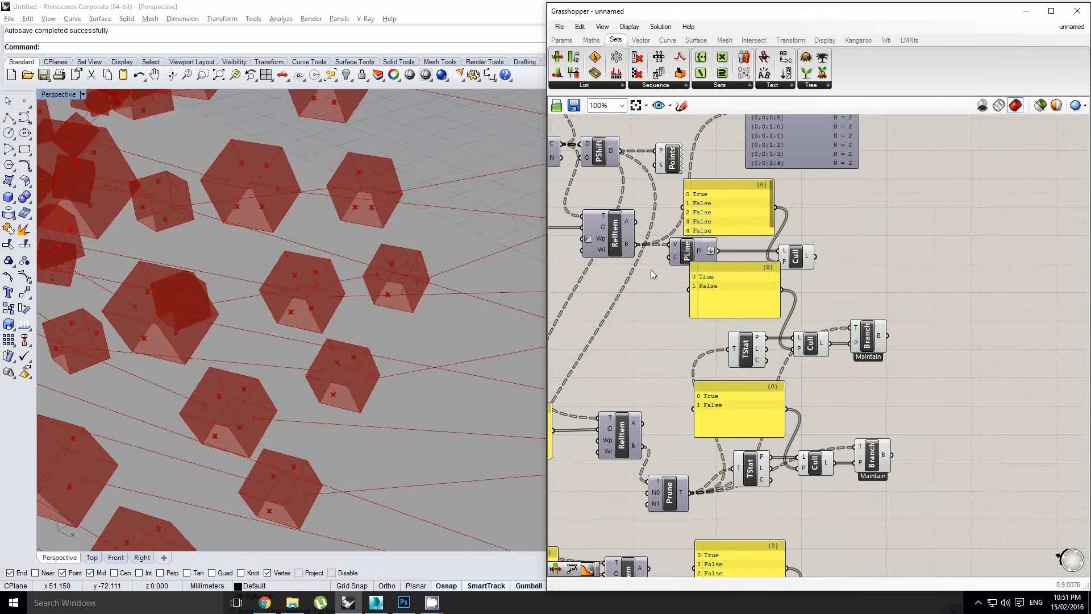
Feed the copied Tree Statistics and Tree Branch from the first Relative Item's B output and the copied Cull Pattern from the first pattern panel
right_click_drag(732, 185, 731, 239)
left_click(622, 269)
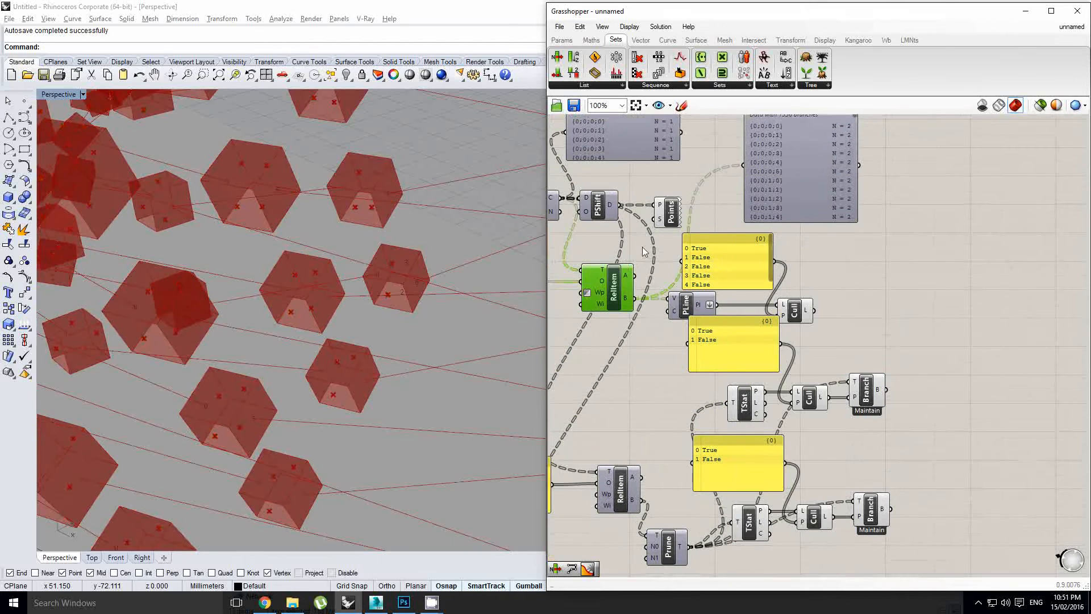
left_click(799, 189)
right_click_drag(613, 279, 666, 270)
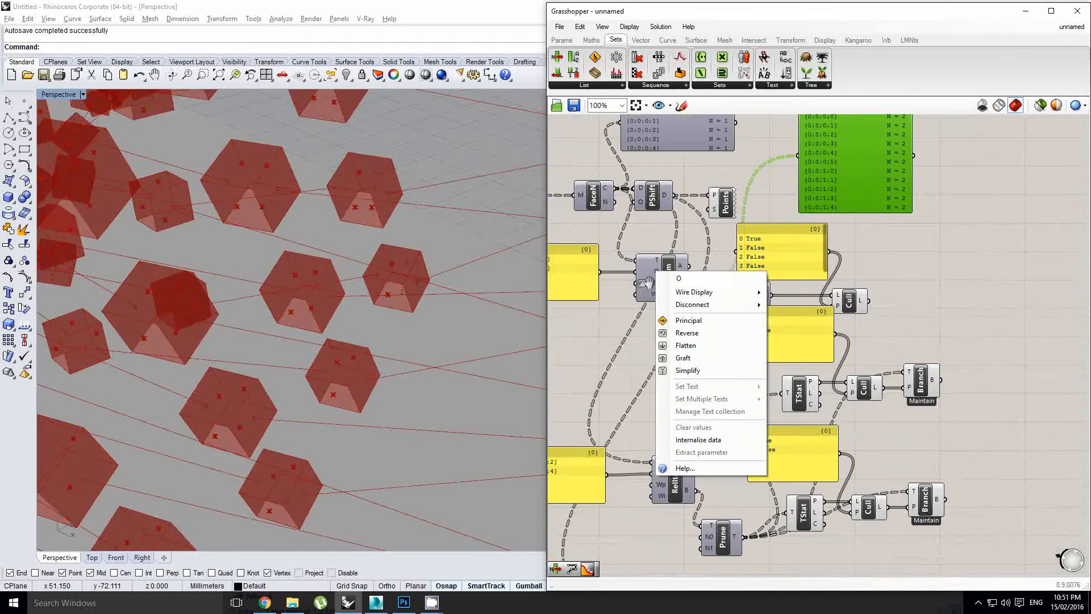
left_click(647, 278)
right_click_drag(778, 273, 748, 280)
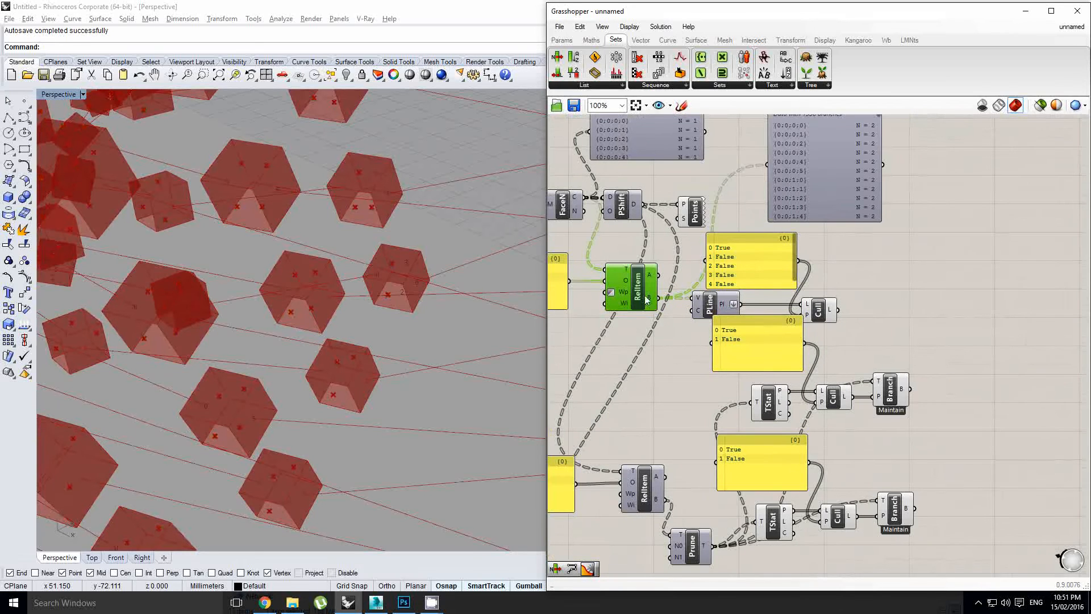
left_click_drag(727, 389, 749, 402)
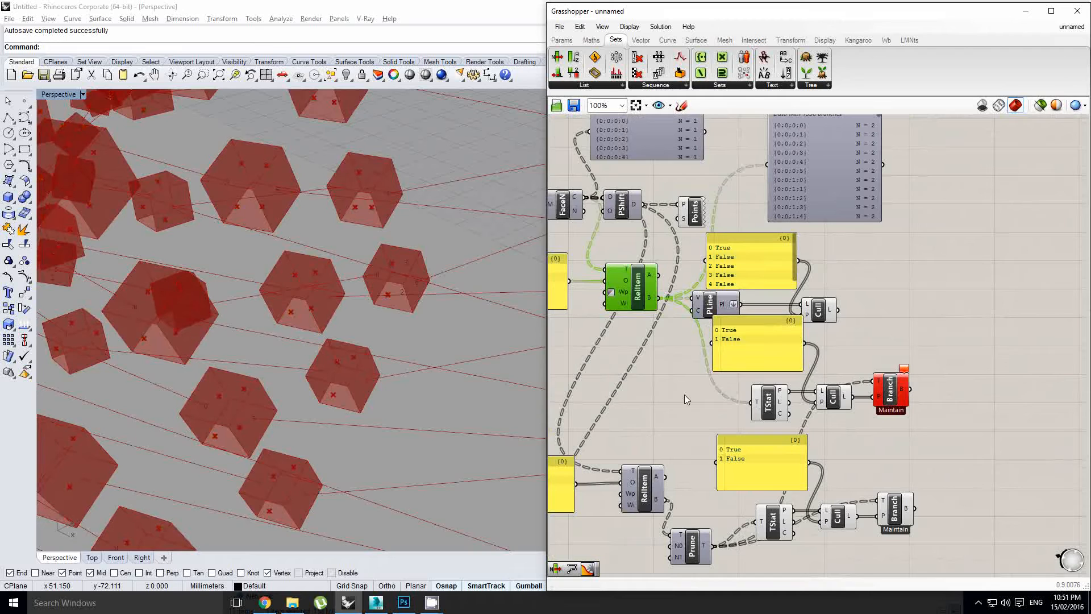
left_click_drag(834, 379, 878, 381)
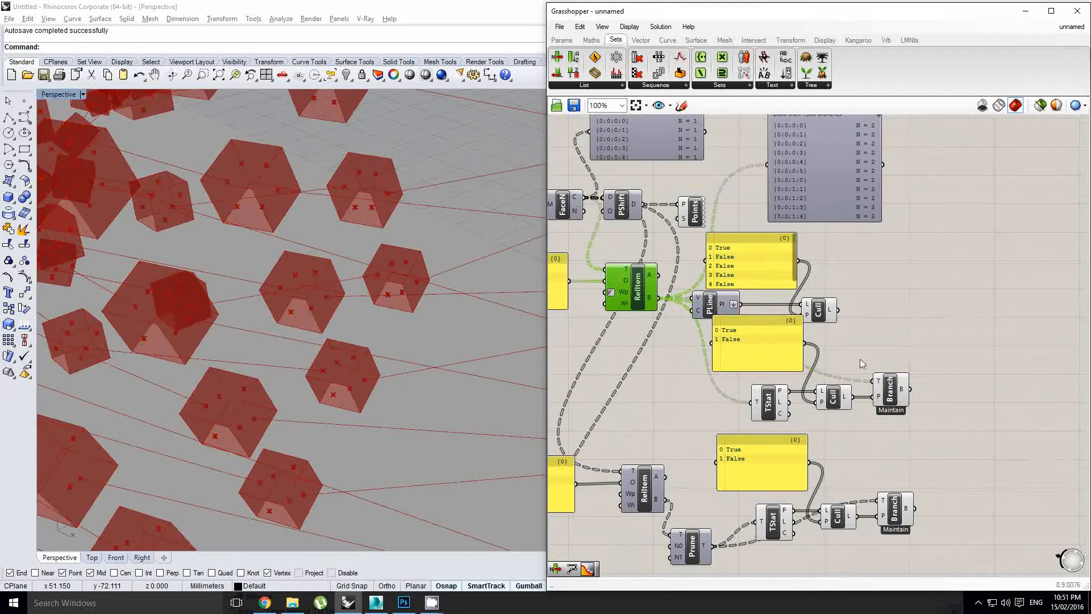
left_click_drag(808, 271, 816, 408)
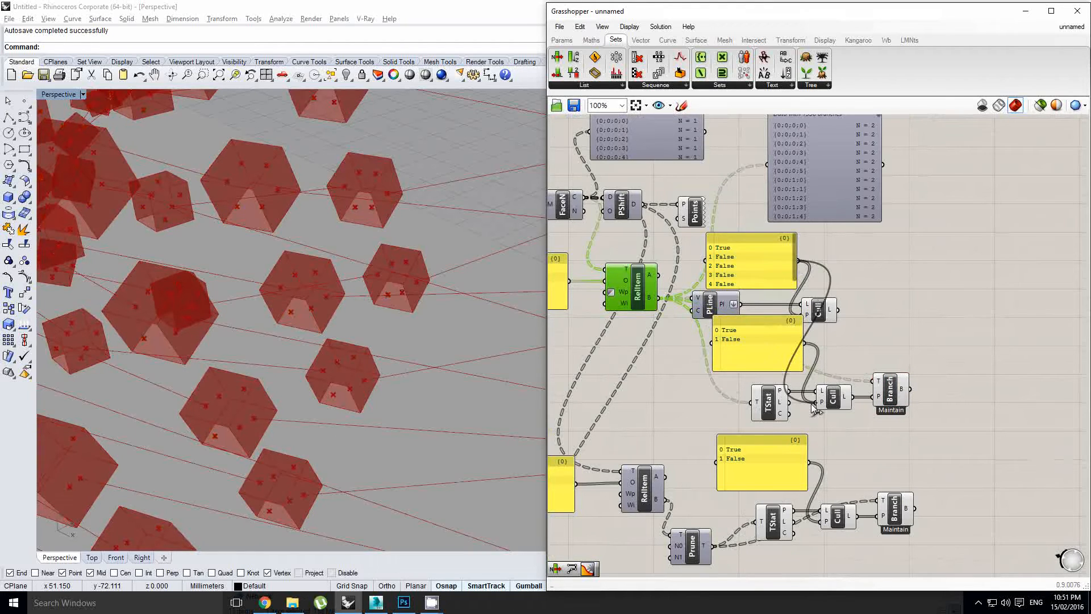
Delete the first chain's old Cull Pattern and PolyLine together with the surplus True, False panel
left_click(824, 316)
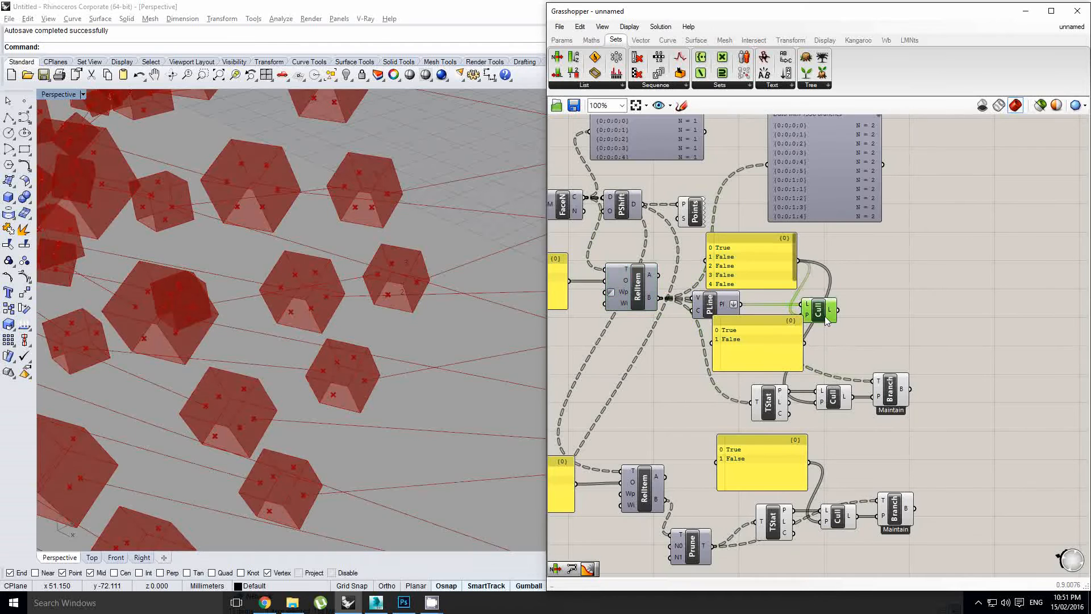
key("Delete")
left_click(725, 300)
key("Delete")
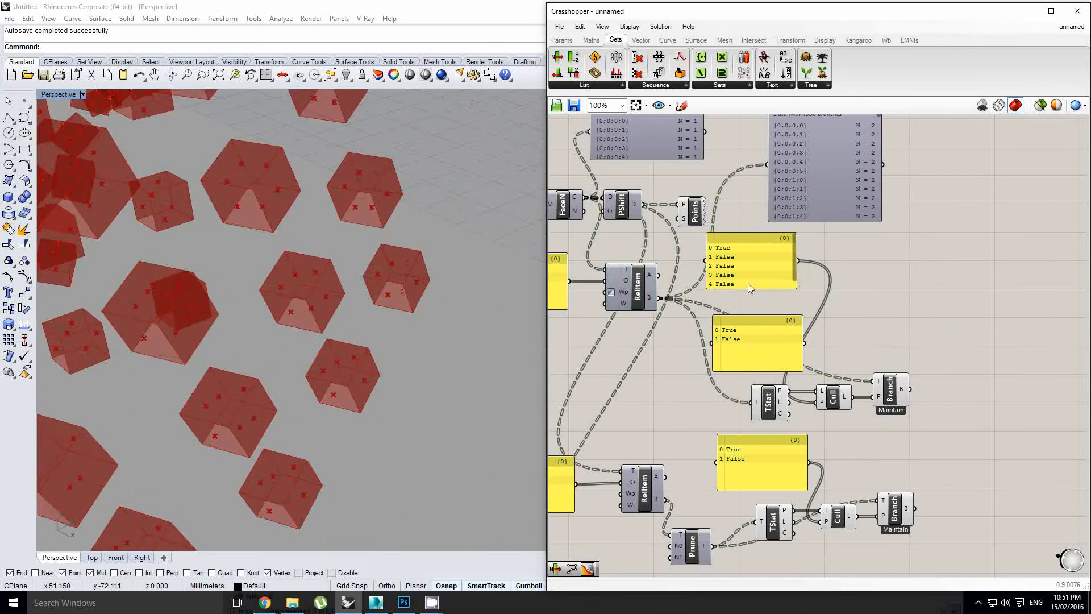
left_click(760, 351)
key("Delete")
Move the first chain's Tree Statistics, Cull Pattern and Tree Branch up beside its Relative Item
left_click_drag(921, 425, 775, 312)
left_click(816, 365)
scroll(817, 363, "down", 5)
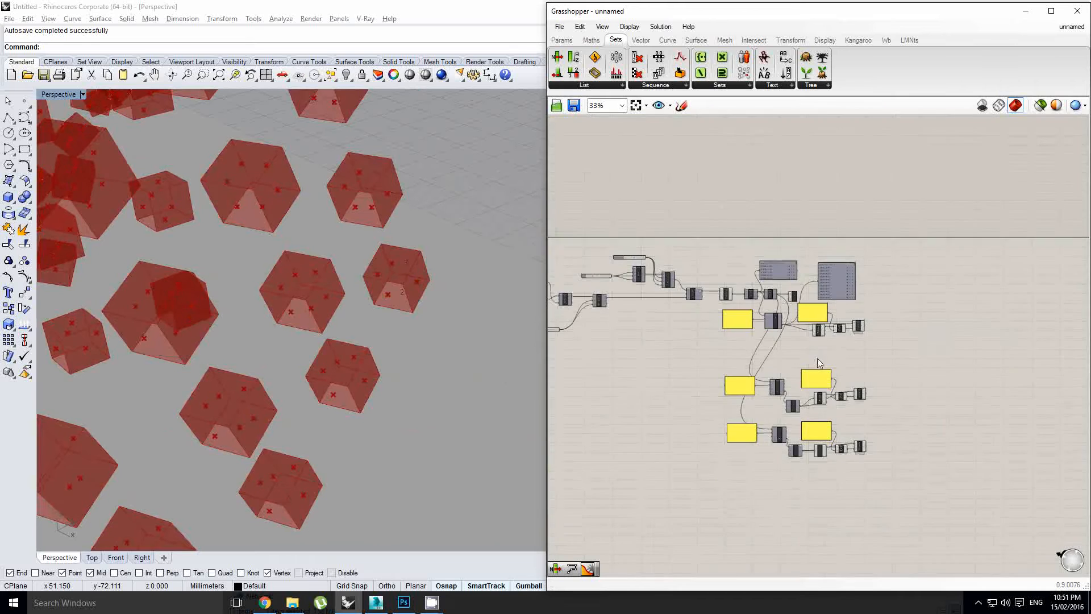
Move the second and third chains back up closer to the first chain
right_click_drag(818, 363, 818, 353)
scroll(819, 352, "up", 4)
scroll(935, 441, "down", 3)
right_click_drag(934, 441, 935, 413)
left_click_drag(978, 500, 780, 371)
scroll(813, 340, "up", 1)
left_click(816, 340)
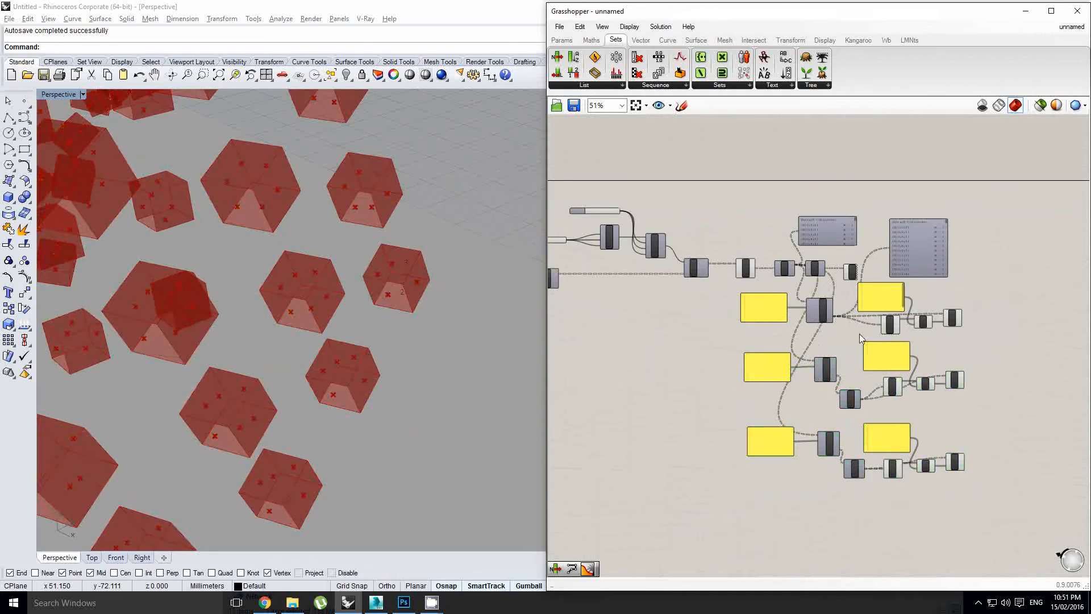
Examine the first chain's Tree Branch and which box face points it outputs in the viewport
right_click_drag(856, 334, 794, 326)
left_click(937, 328)
scroll(931, 331, "up", 2)
right_click_drag(909, 313, 904, 313)
left_click(810, 321)
left_click(872, 300)
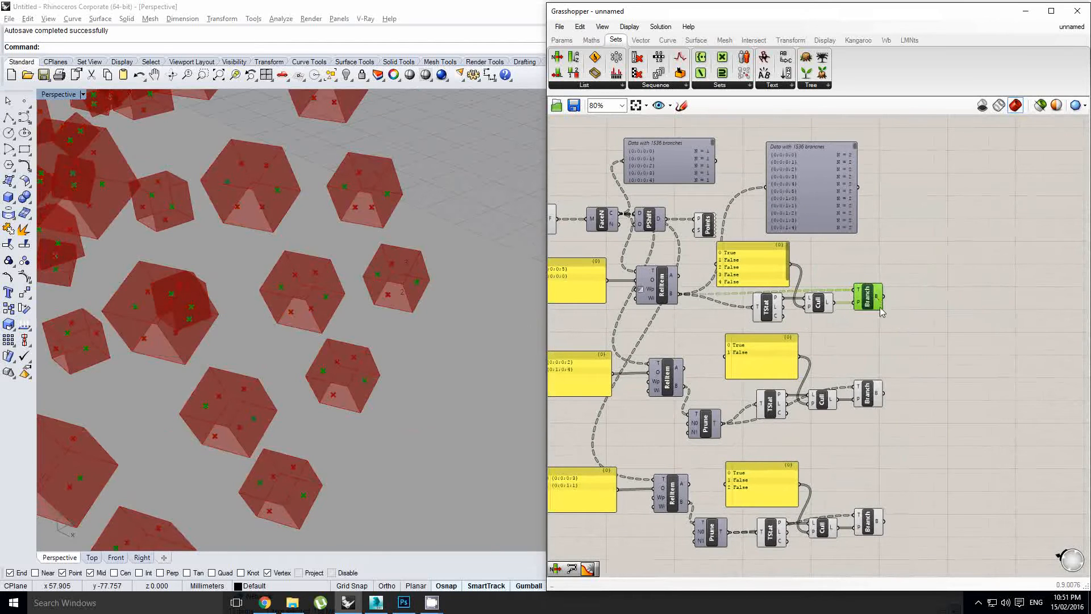
scroll(881, 312, "down", 1)
scroll(884, 338, "up", 1)
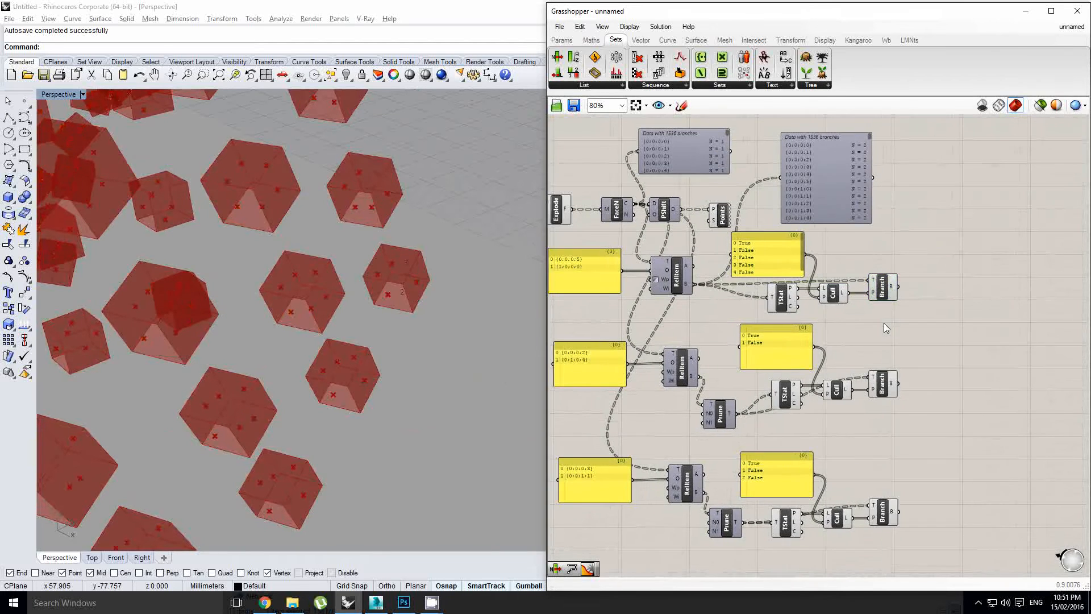
scroll(910, 290, "up", 1)
scroll(934, 322, "down", 2)
mouse_move(884, 325)
right_mouse_down()
mouse_move(946, 320)
mouse_move(872, 319)
right_mouse_up()
left_click(934, 323)
scroll(946, 320, "up", 1)
scroll(946, 320, "up", 1)
right_click_drag(984, 321, 846, 313)
scroll(873, 310, "down", 3)
scroll(868, 311, "up", 1)
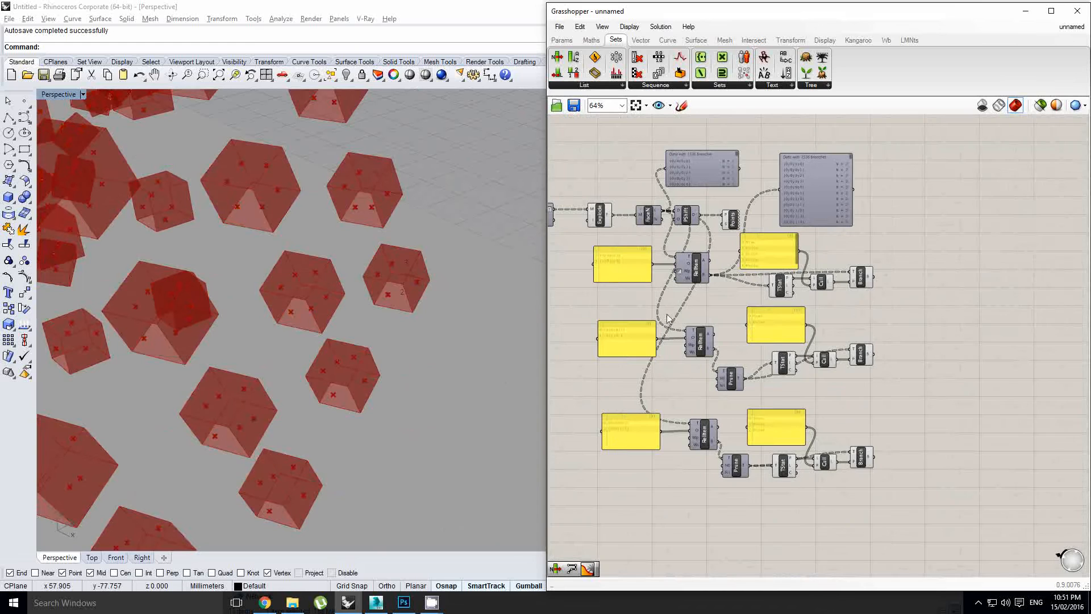
Add a Graft Tree component below Face Normals and feed it the exploded mesh faces
right_click_drag(712, 309, 715, 310)
scroll(716, 301, "up", 1)
right_click_drag(652, 211, 685, 236)
scroll(685, 235, "up", 1)
right_click(685, 235)
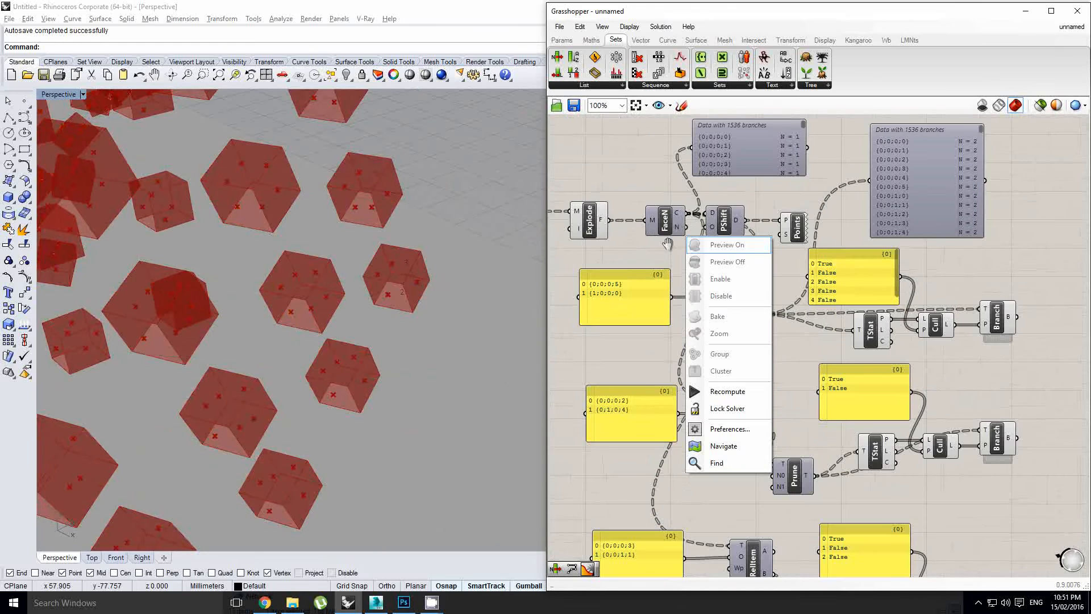
mouse_move(601, 223)
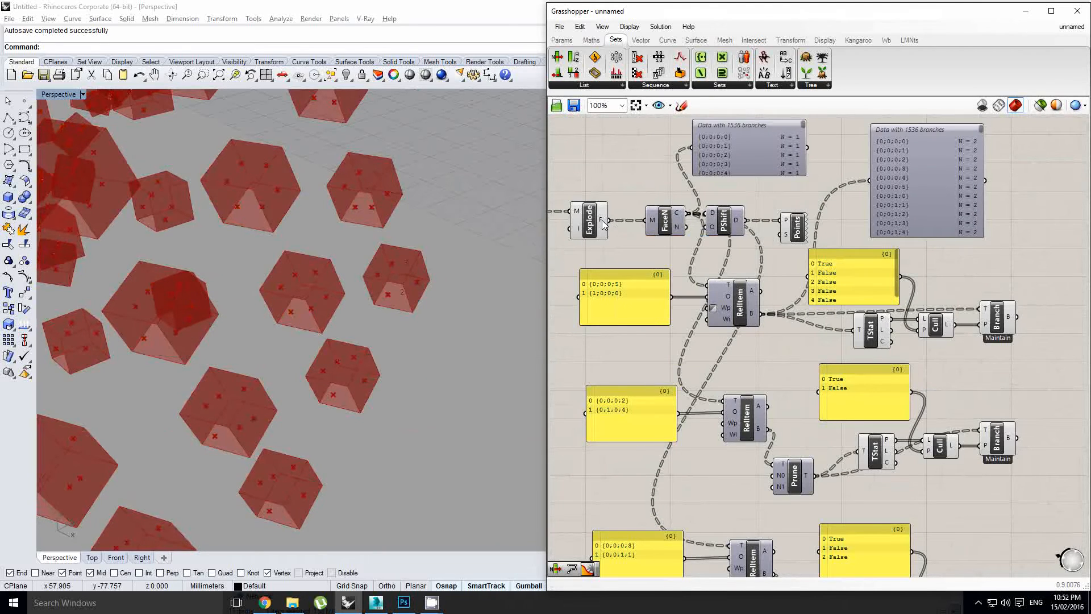
double_click(645, 248)
type("graft")
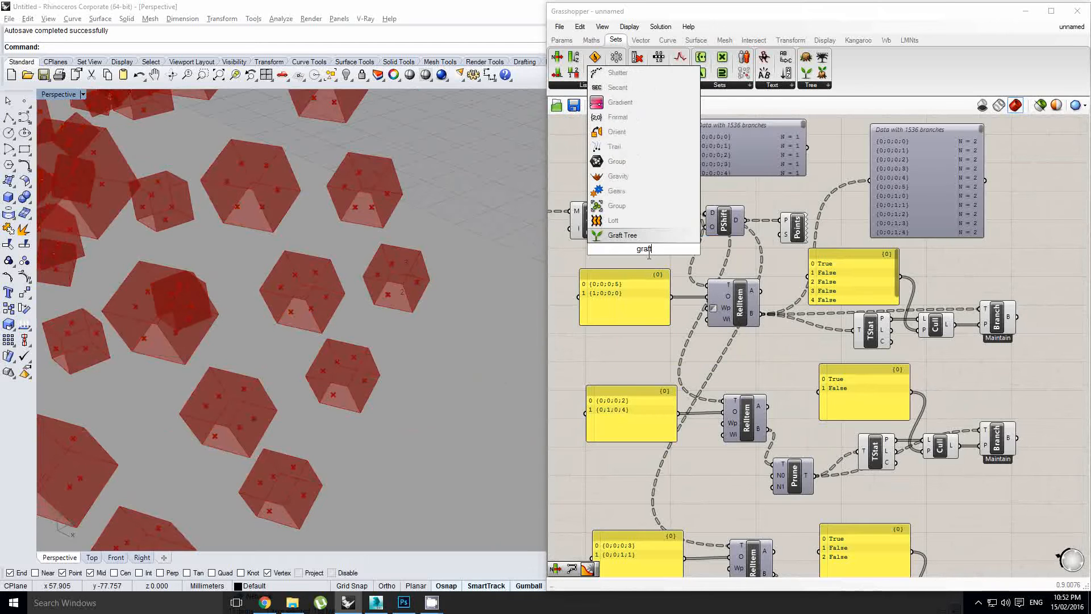
key("Return")
left_click_drag(608, 220, 646, 256)
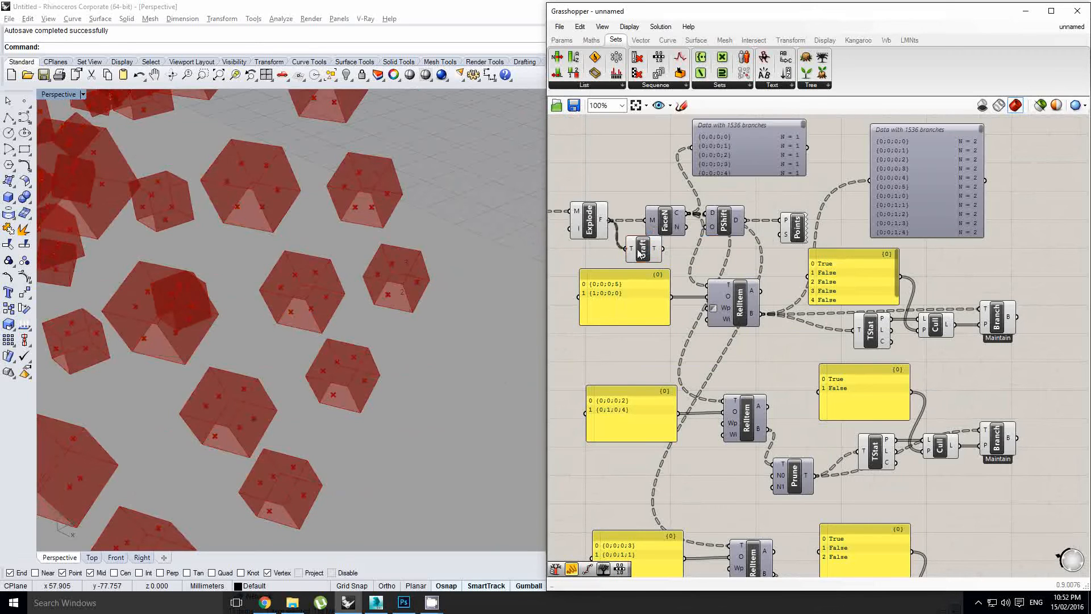
mouse_move(661, 257)
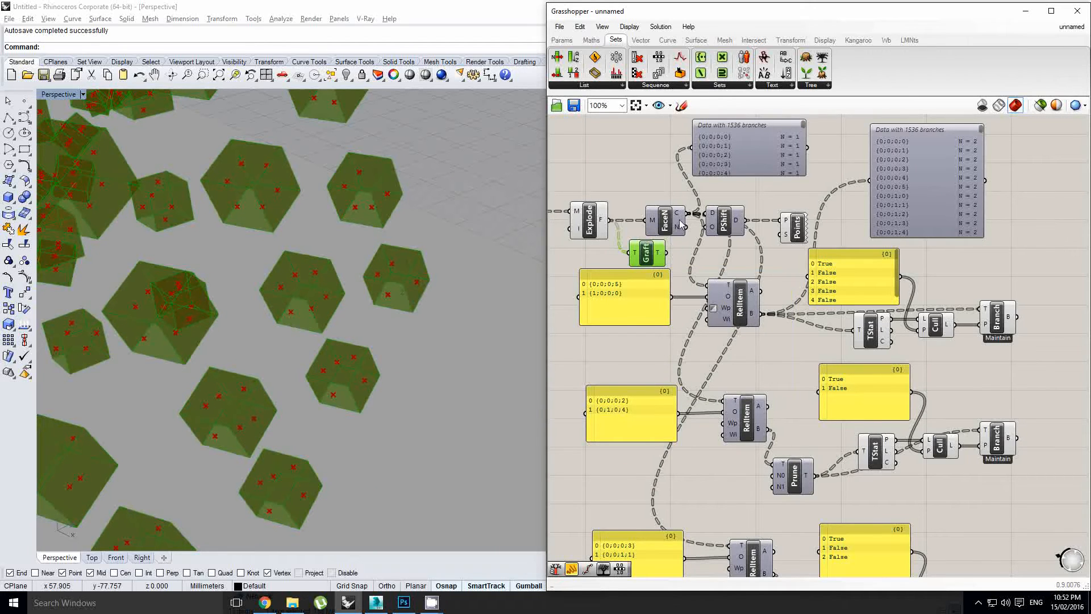
Transfer all outgoing wires from the Face Normals centres output to the Graft Tree output
left_click_drag(680, 225, 665, 254, "ctrl+shift")
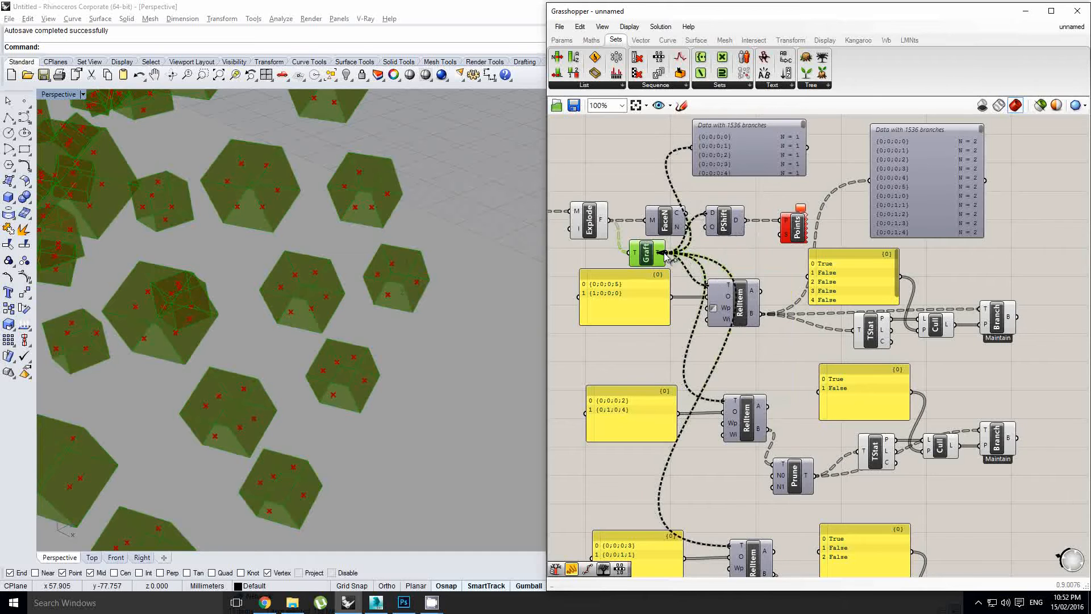
right_click_drag(725, 256, 687, 259)
left_click(756, 233)
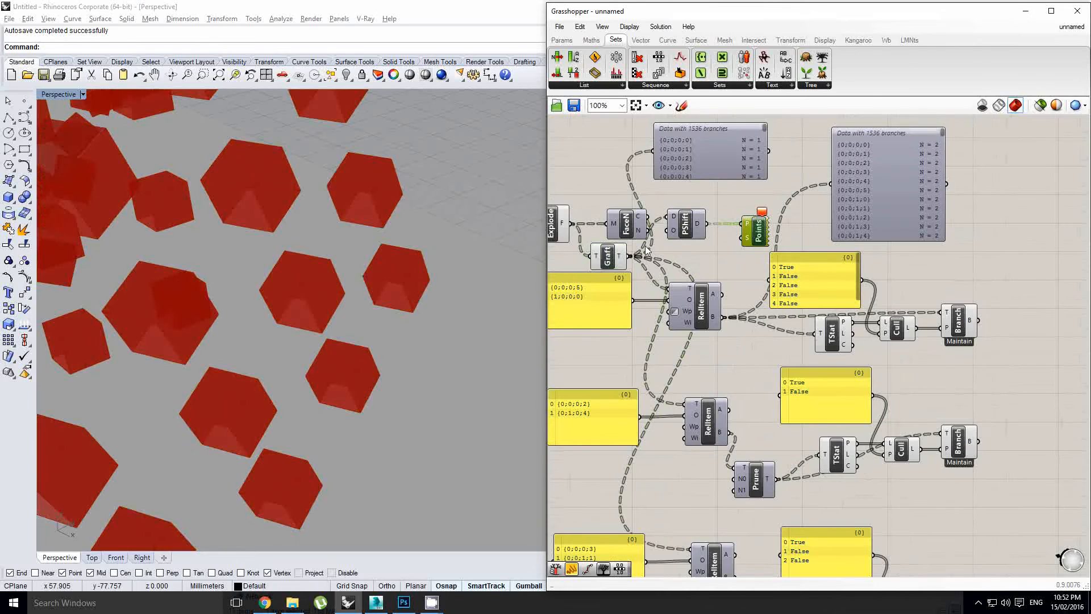
scroll(628, 233, "up", 1)
scroll(690, 217, "down", 1)
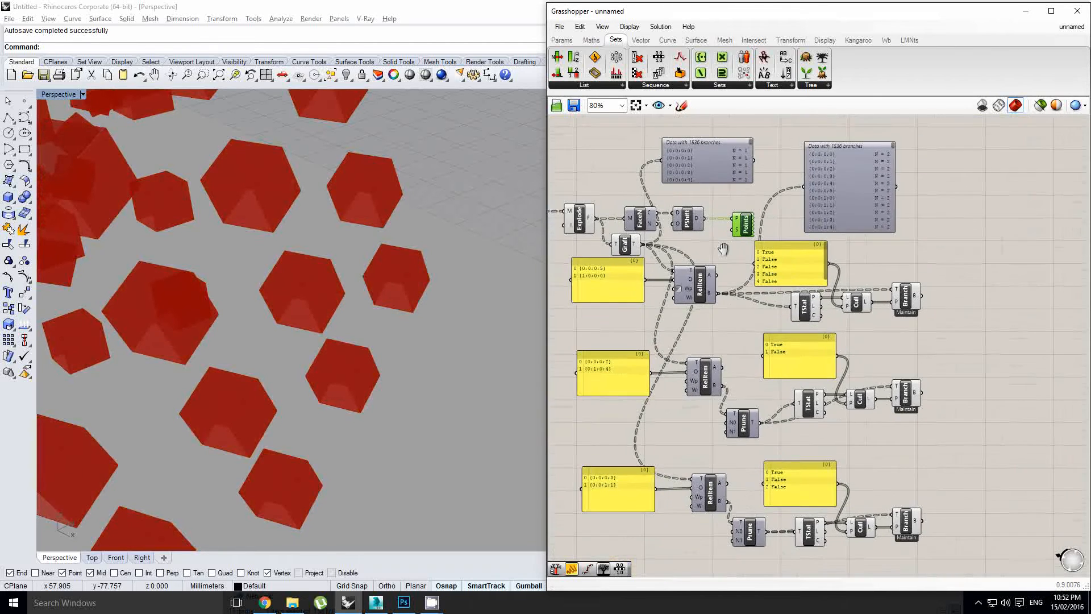
Check the paths in the first chain's Tree Branch output and highlight that component's geometry
right_click_drag(943, 296, 791, 271)
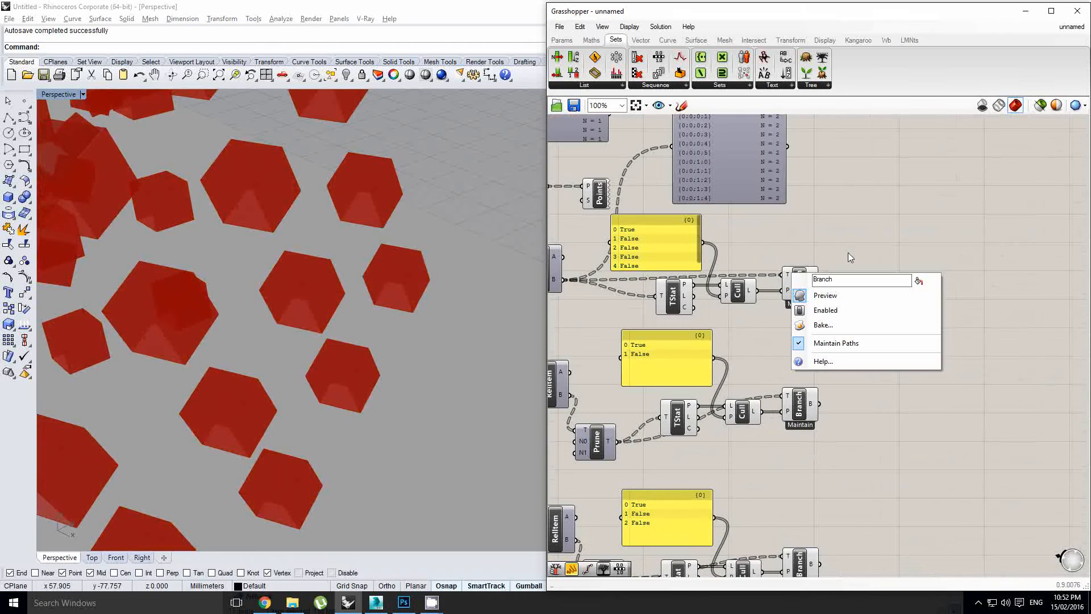
left_click(848, 252)
mouse_move(810, 285)
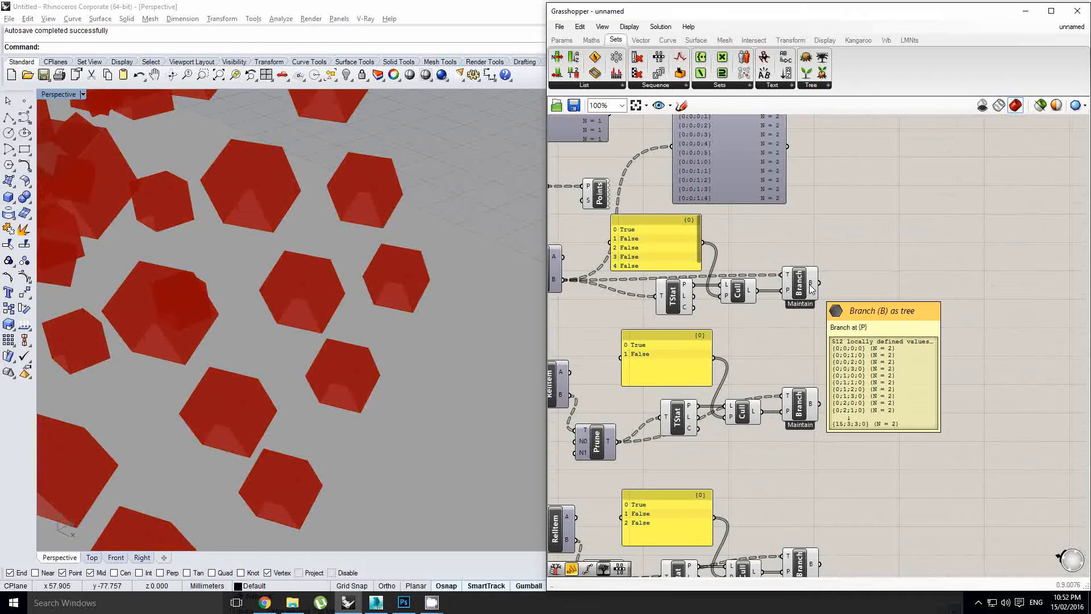
right_click_drag(917, 293, 906, 293)
right_click_drag(279, 337, 393, 296)
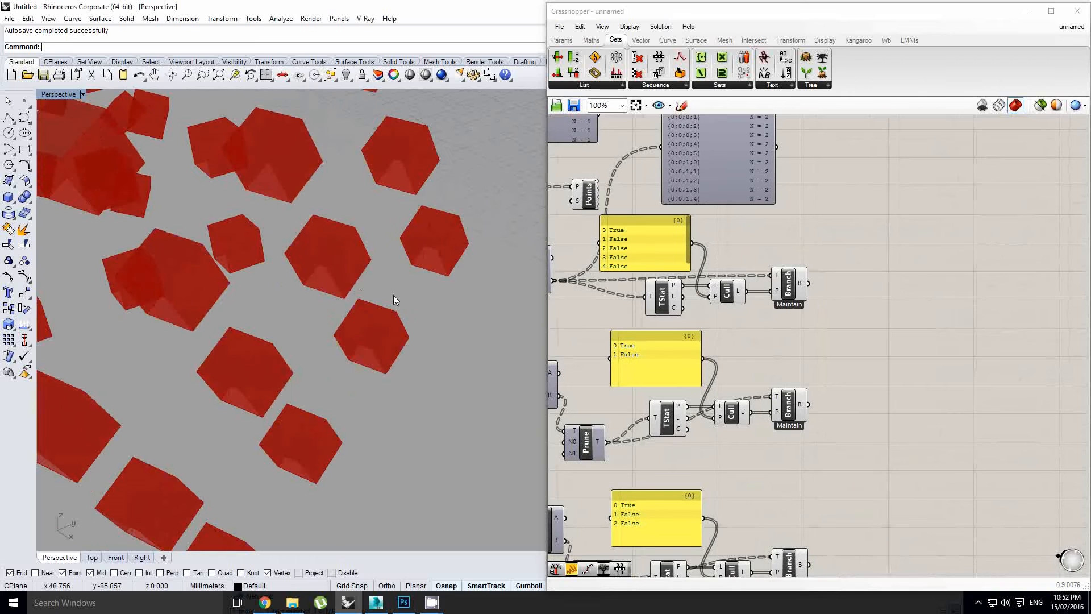
left_click(800, 282)
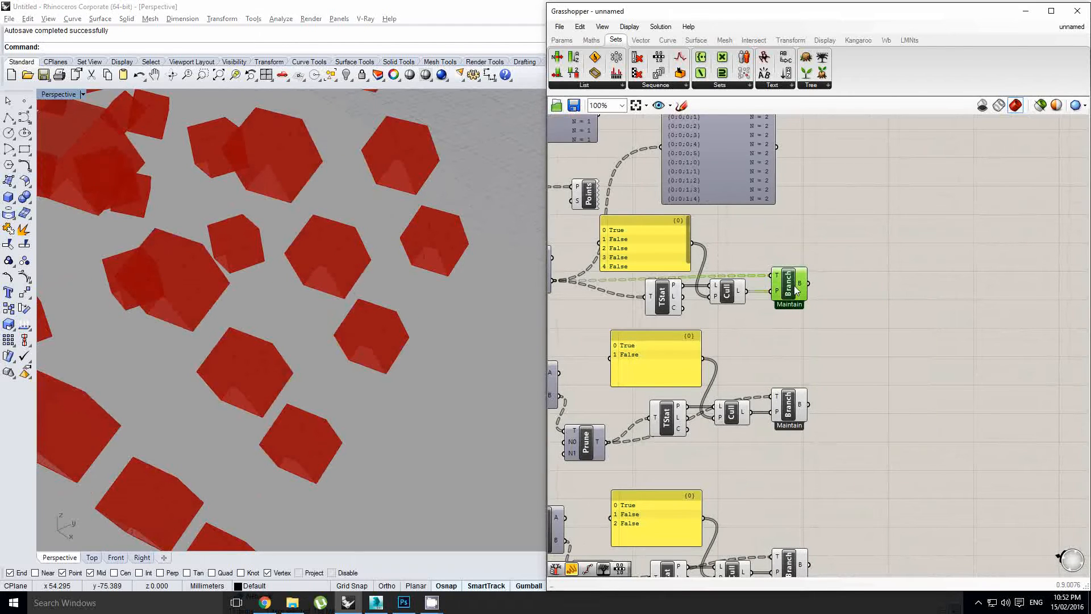
Turn off the preview of the upstream Explode, Face Normals, Graft Tree and Shift Paths components
scroll(821, 273, "down", 6)
scroll(792, 278, "up", 3)
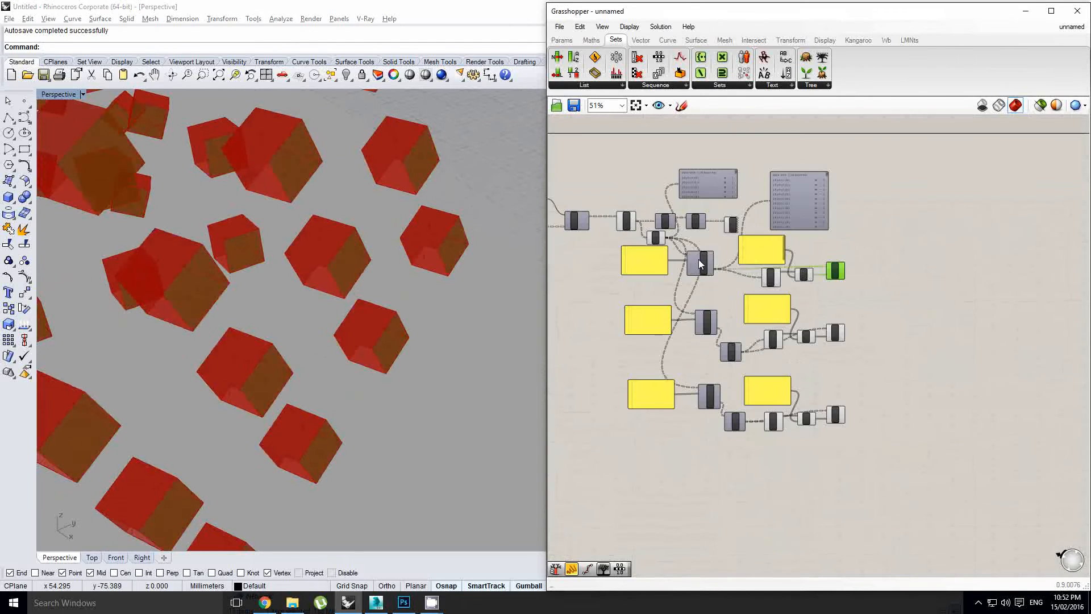
scroll(700, 247, "up", 1)
left_click_drag(694, 244, 570, 189)
middle_click(608, 210)
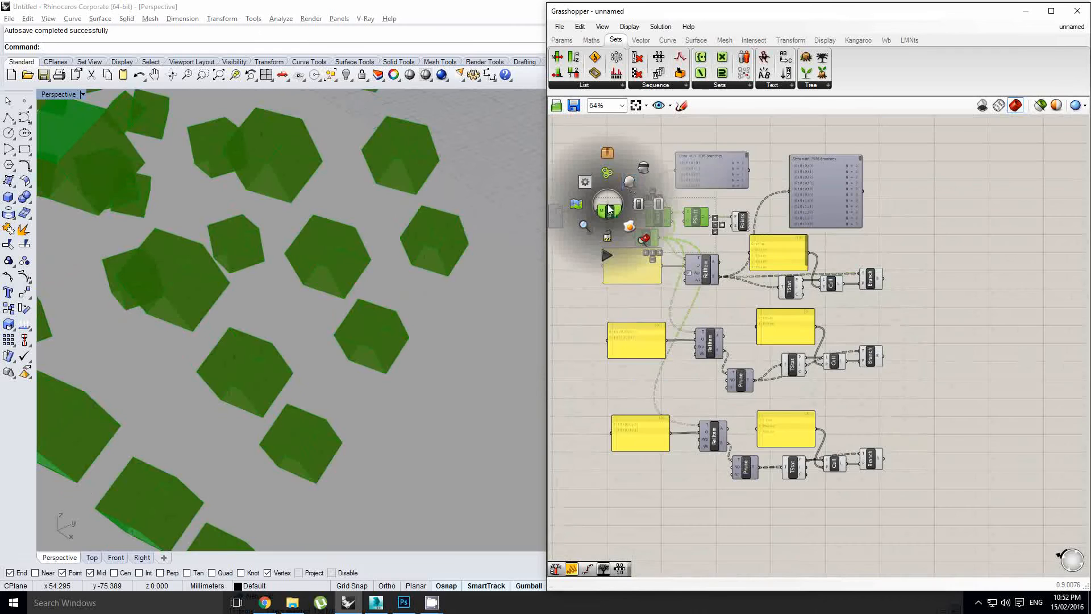
left_click(643, 173)
Examine in the viewport which box faces the first chain's Tree Branch outputs
right_click_drag(385, 278, 394, 280)
right_click_drag(863, 297, 851, 304)
scroll(852, 304, "up", 1)
left_click(861, 281)
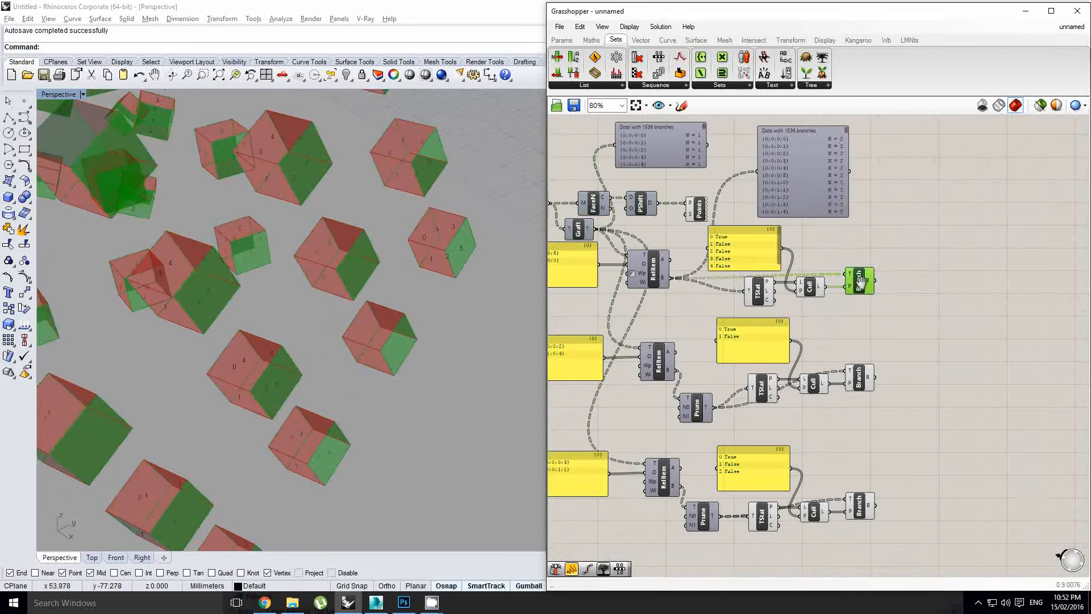
scroll(377, 302, "down", 8)
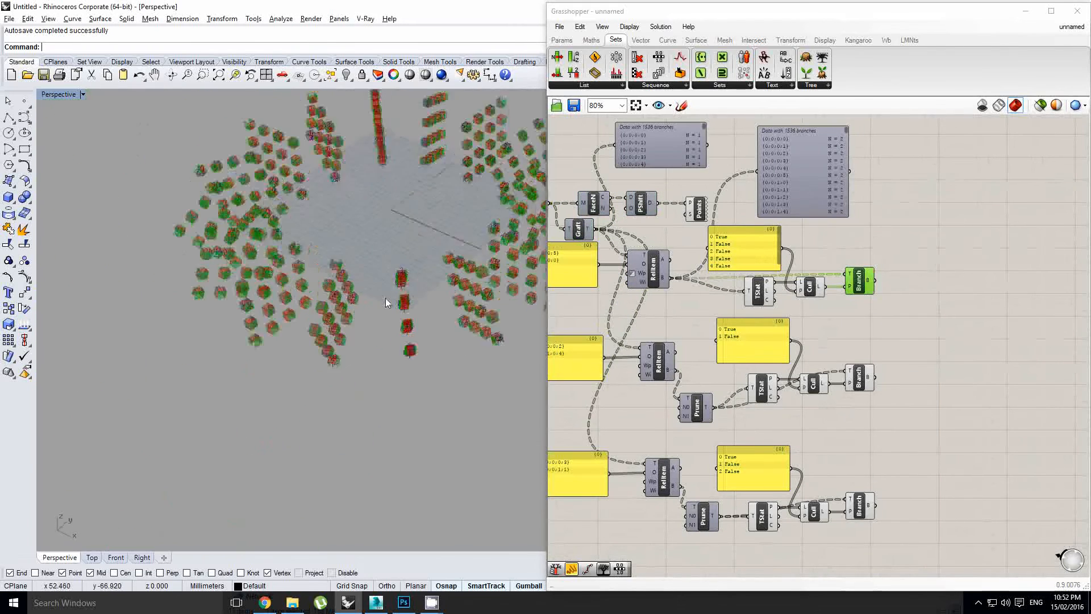
scroll(388, 303, "up", 8)
right_click_drag(445, 292, 248, 282)
scroll(251, 272, "up", 1)
scroll(363, 285, "up", 3)
right_click_drag(363, 285, 384, 292)
Inspect the data structure of the first chain's Tree Branch output
mouse_move(861, 322)
right_mouse_down()
mouse_move(825, 341)
mouse_move(855, 321)
right_mouse_up()
scroll(870, 315, "up", 1)
left_click(880, 309)
right_click(855, 322)
left_click(813, 307)
mouse_move(800, 312)
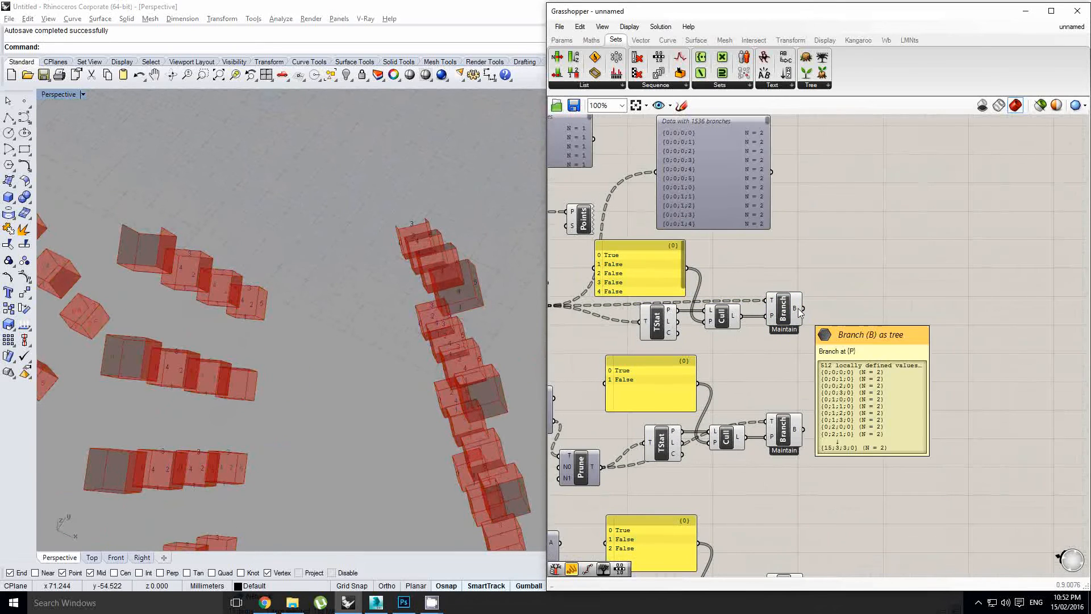
double_click(949, 327)
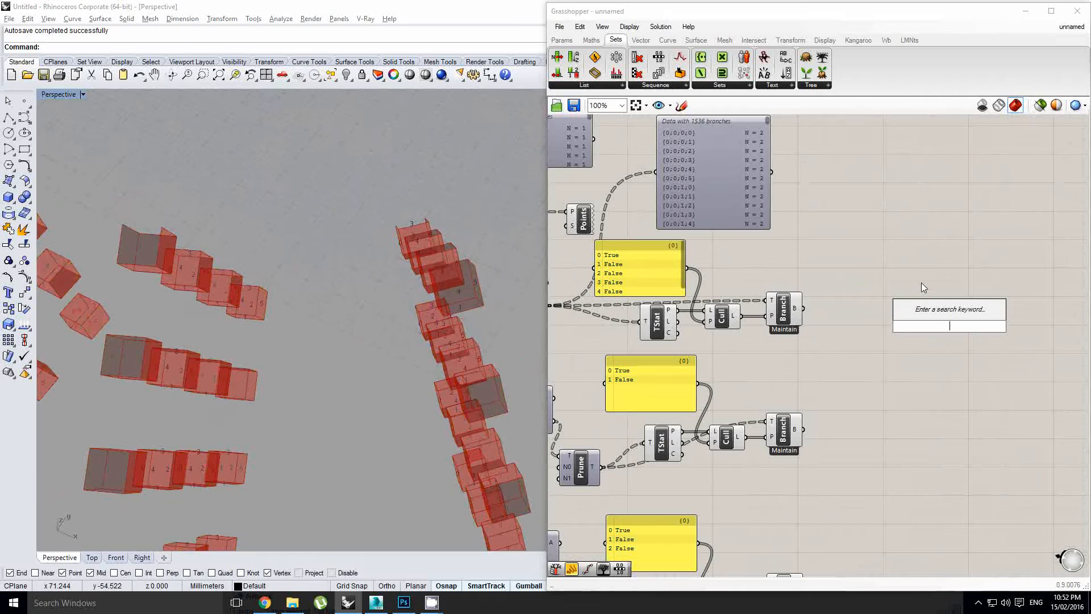
scroll(898, 270, "up", 2)
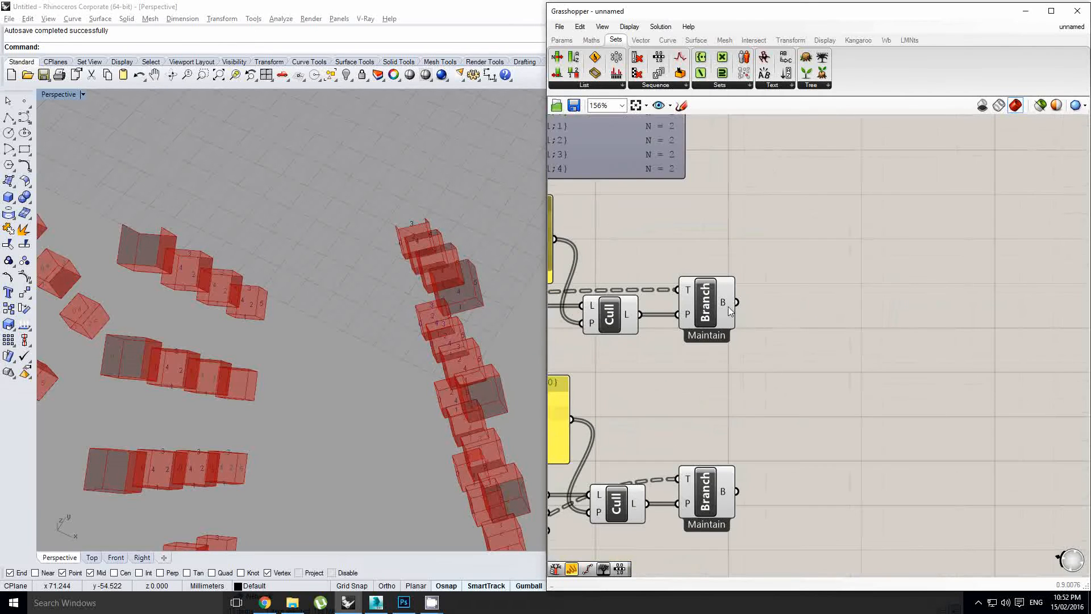
mouse_move(725, 306)
double_click(908, 309)
right_click_drag(878, 276, 834, 278)
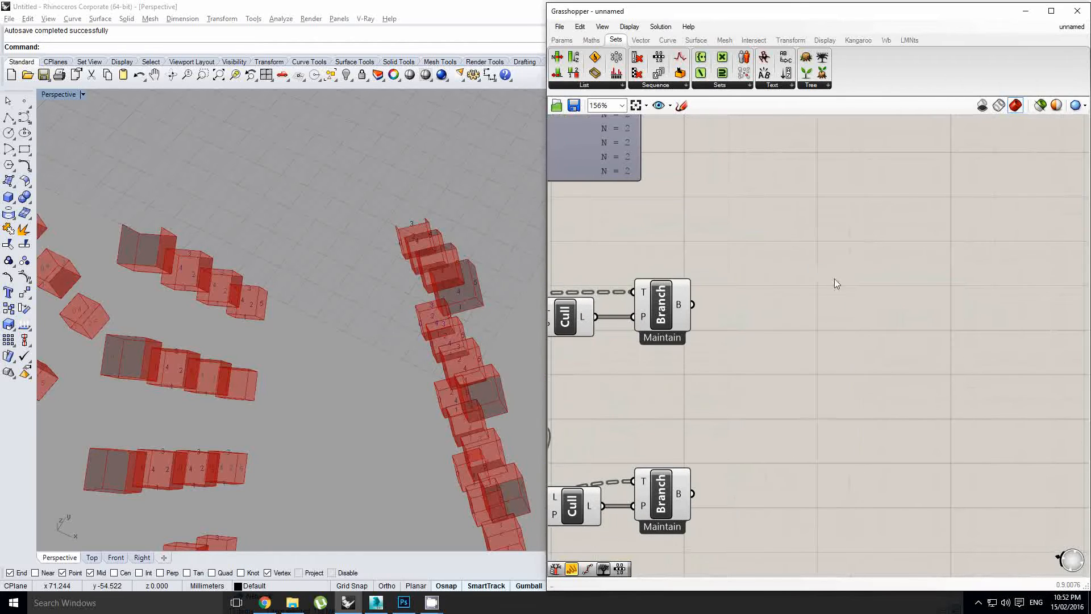
Add a Deconstruct Mesh component fed by the first chain's Tree Branch and inspect its vertices output
double_click(842, 293)
type("demesh")
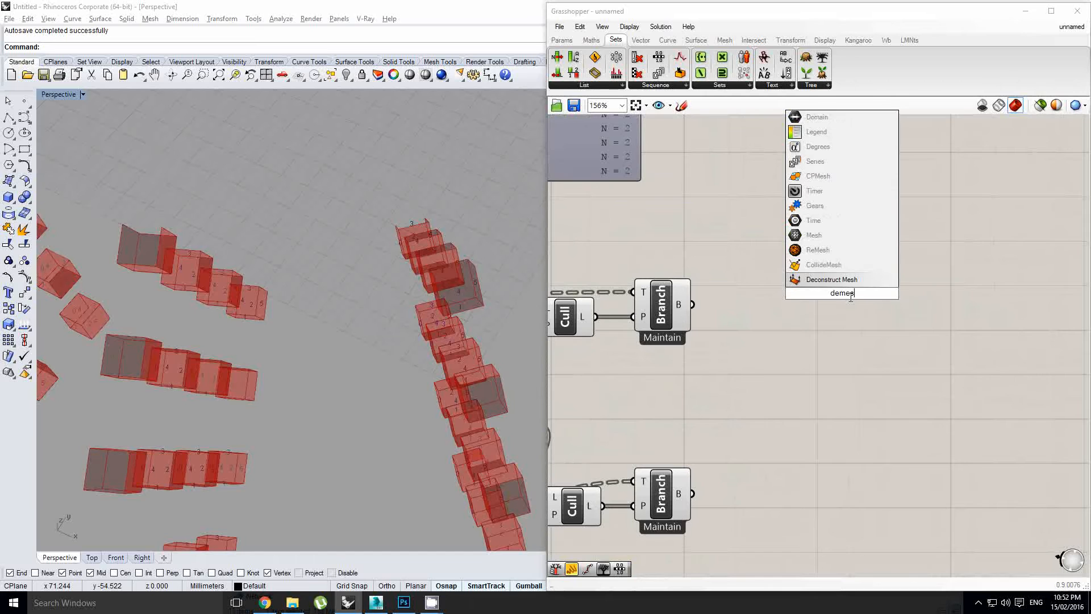
left_click(833, 280)
left_click_drag(745, 307, 827, 320)
mouse_move(852, 280)
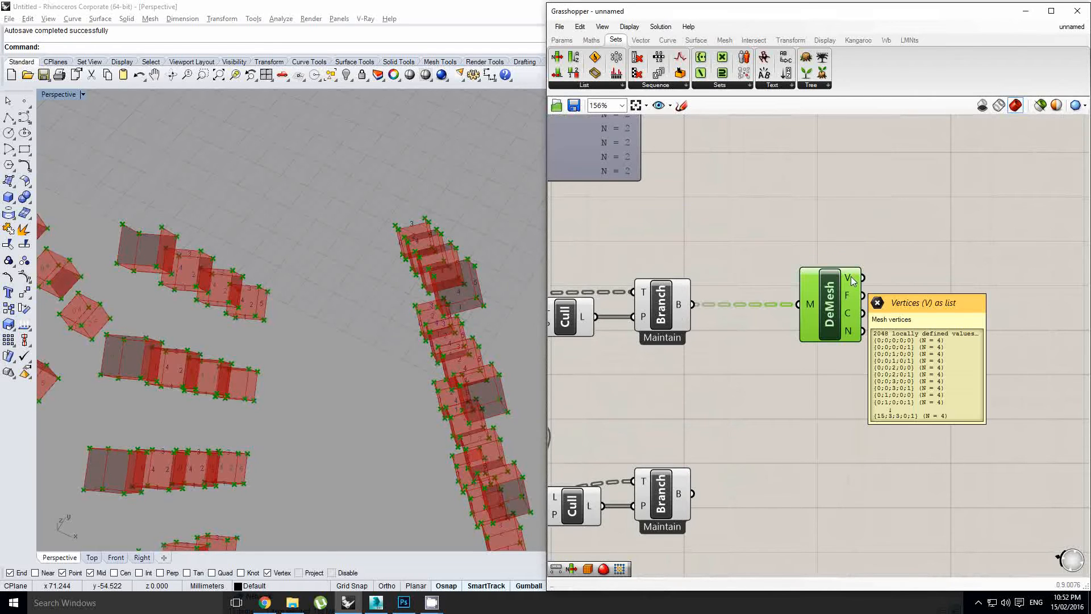
Add a Shift Paths component and feed the DeMesh vertices into its data input
right_click_drag(869, 284, 784, 298)
double_click(901, 323)
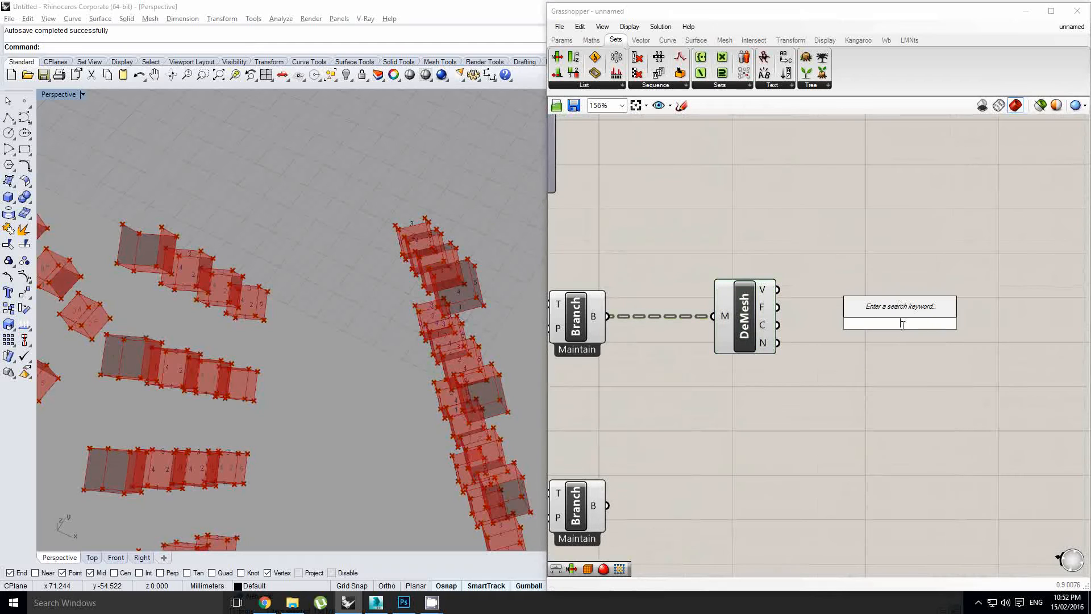
type("sw")
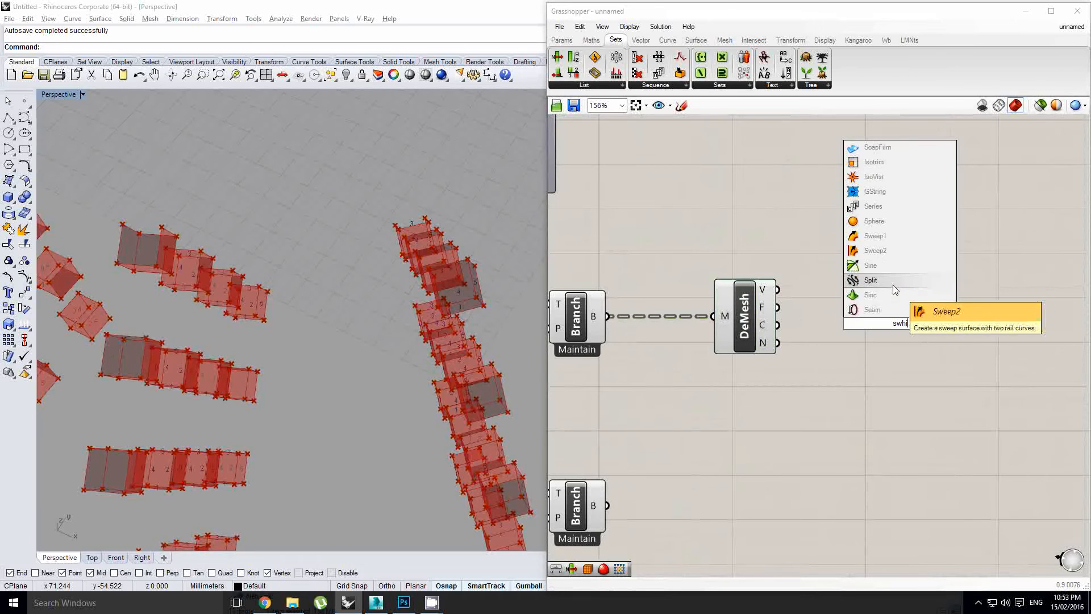
key("BackSpace")
type("hift")
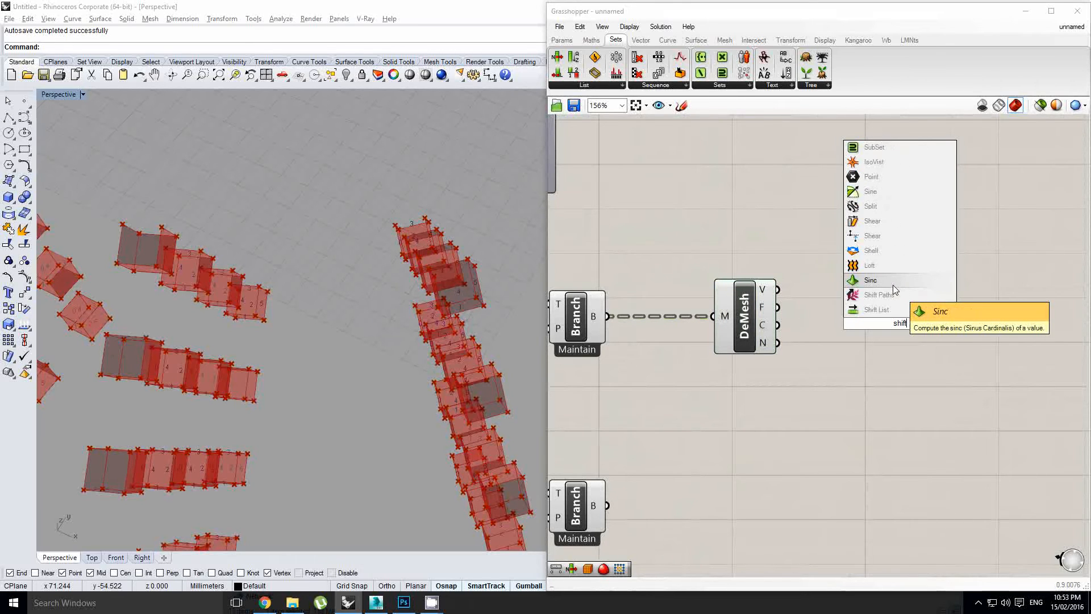
left_click(882, 295)
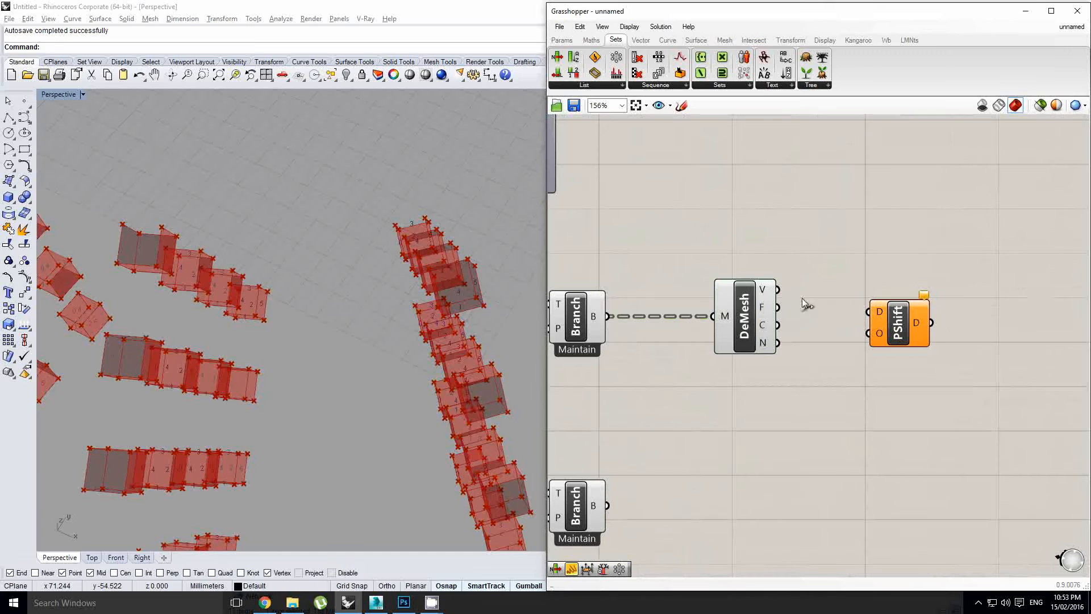
left_click_drag(778, 290, 861, 294)
Add a Mesh FromPoints component and connect the PShift output to its P input
right_click_drag(912, 303, 817, 309)
left_click(941, 307)
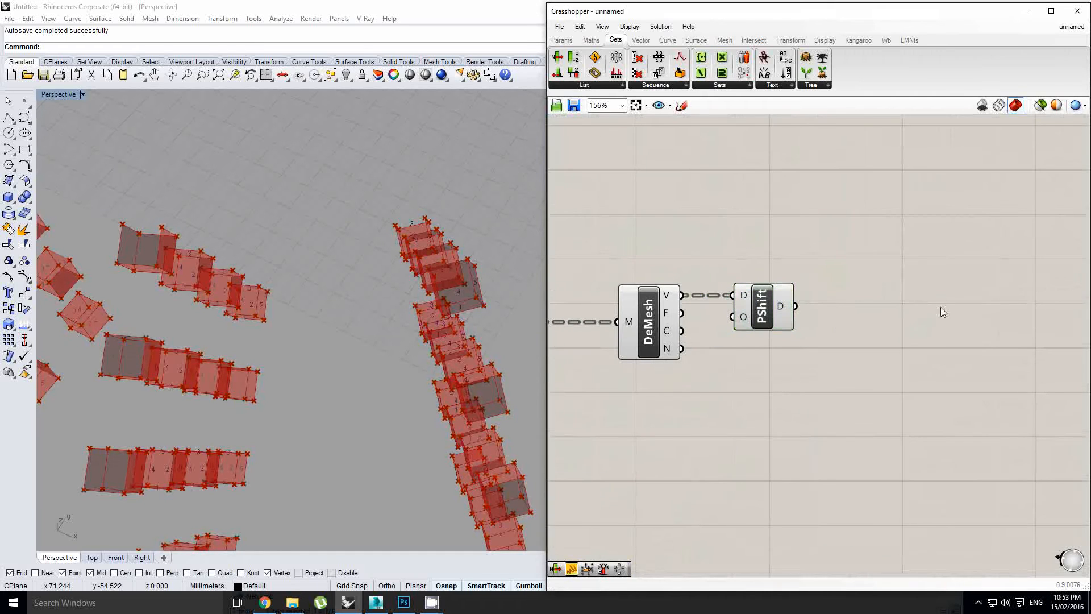
double_click(941, 309)
type("mesh from")
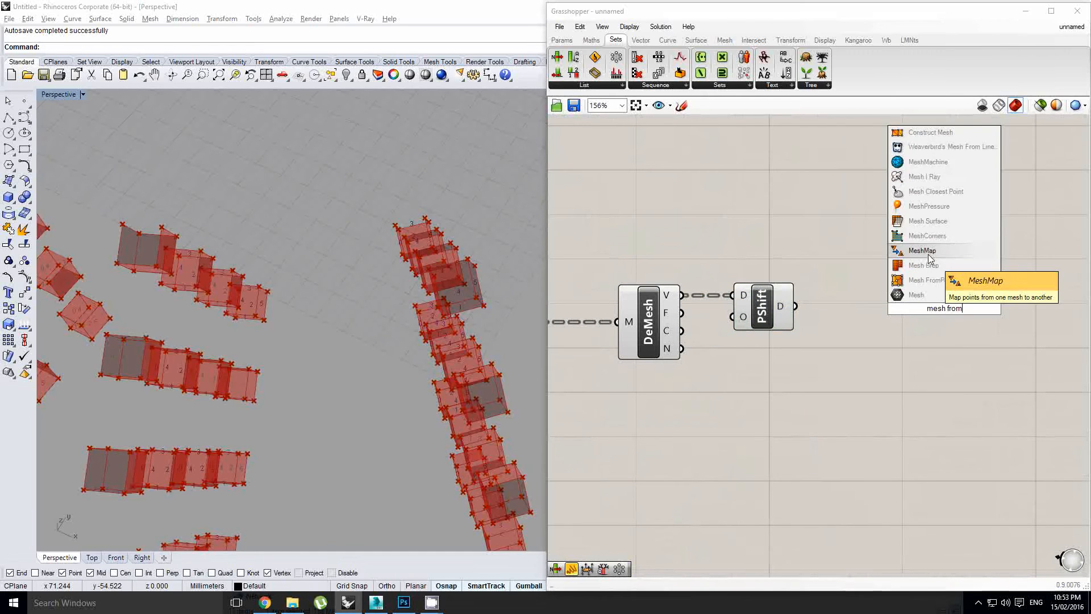
left_click(923, 281)
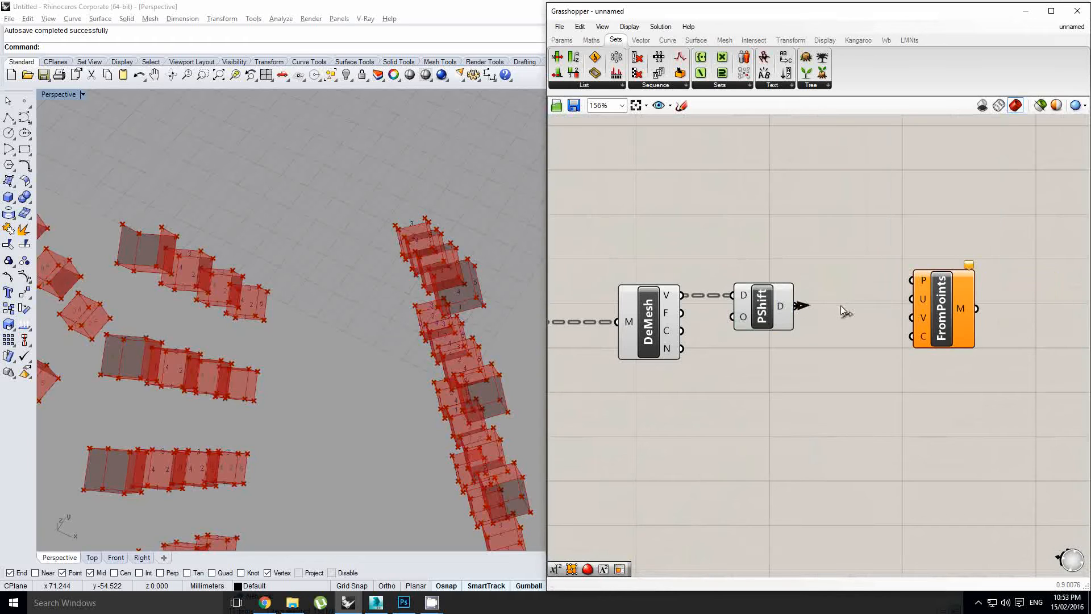
left_click_drag(947, 299, 970, 324)
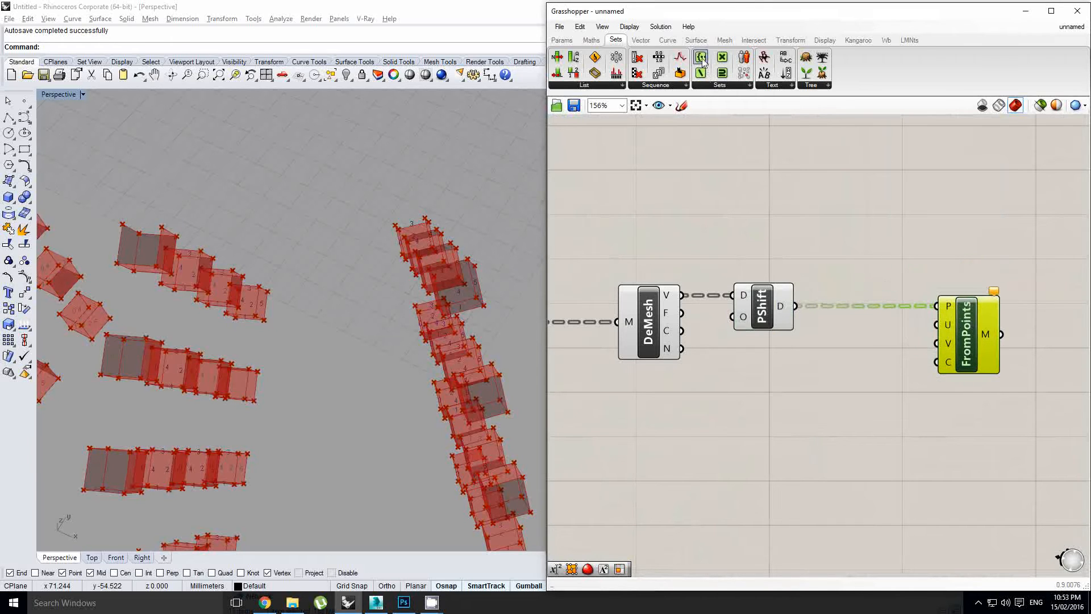
Add a text panel containing 4 above the PShift component and shrink it to a single line
left_click(563, 41)
left_click_drag(746, 212, 750, 215)
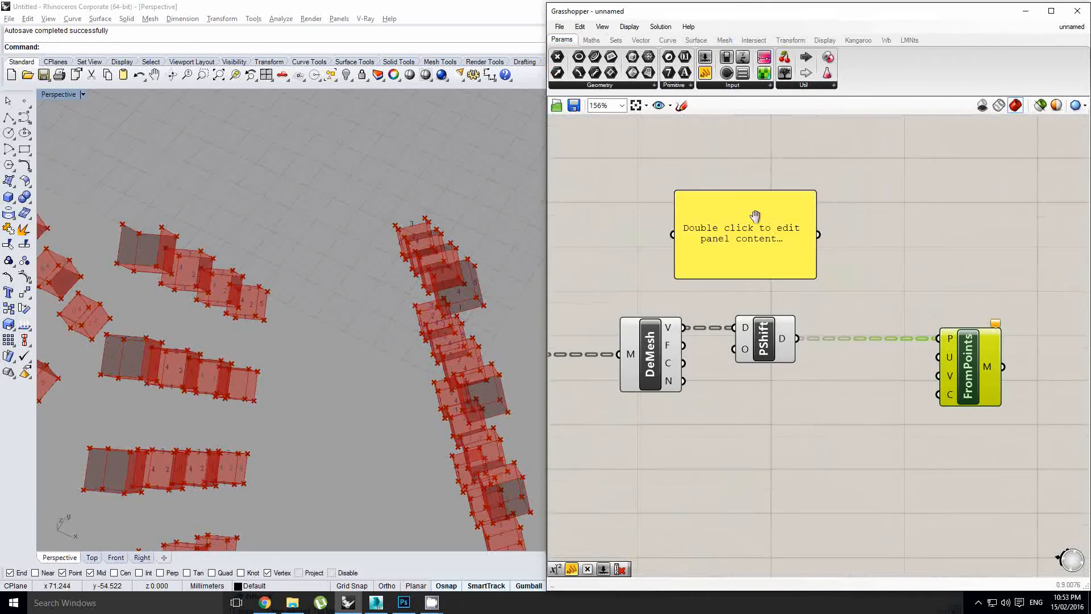
scroll(750, 216, "up", 2)
double_click(748, 221)
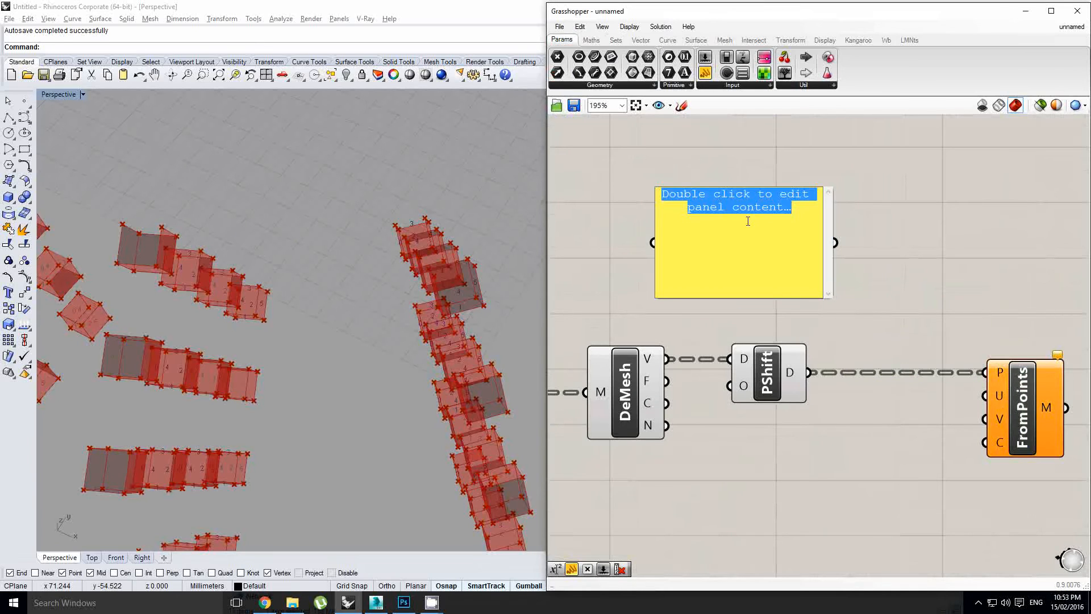
type("4")
key("Return")
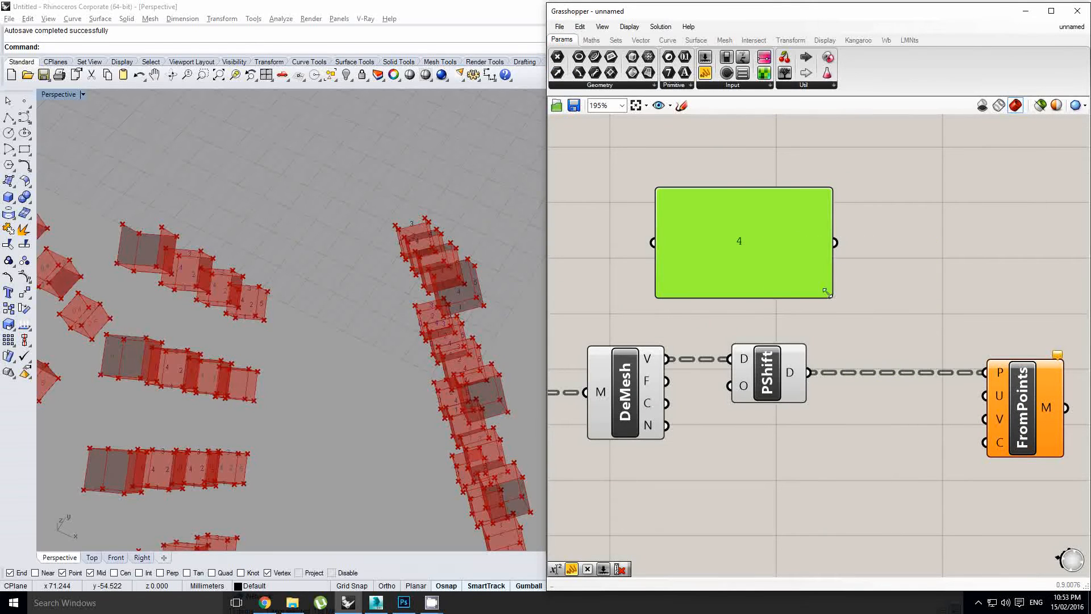
left_click_drag(827, 292, 725, 209)
Duplicate the panel below the original and set the copy's content to 2
left_click_drag(708, 248, 708, 248, "alt")
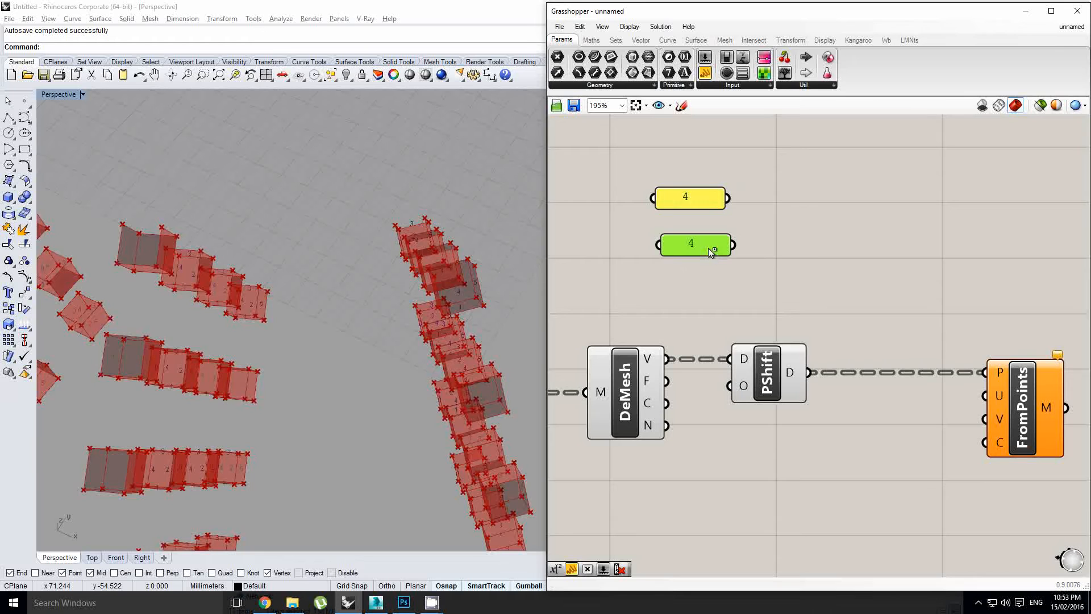
double_click(708, 248)
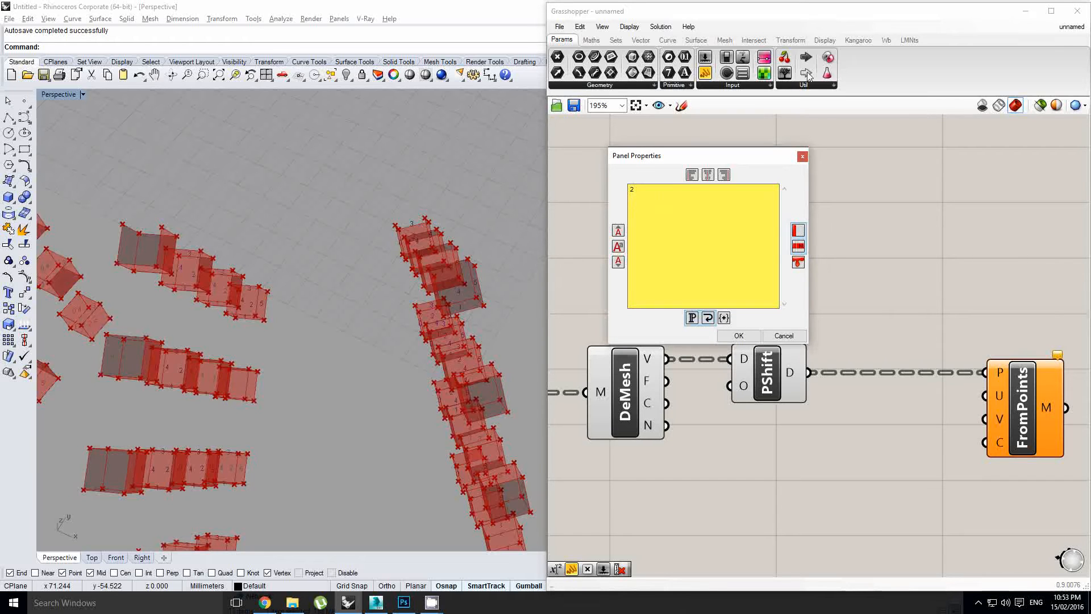
left_click(744, 340)
Move both panels near FromPoints, connecting the 4 panel to U and the 2 panel to V
right_click_drag(290, 295, 348, 284)
scroll(267, 250, "up", 3)
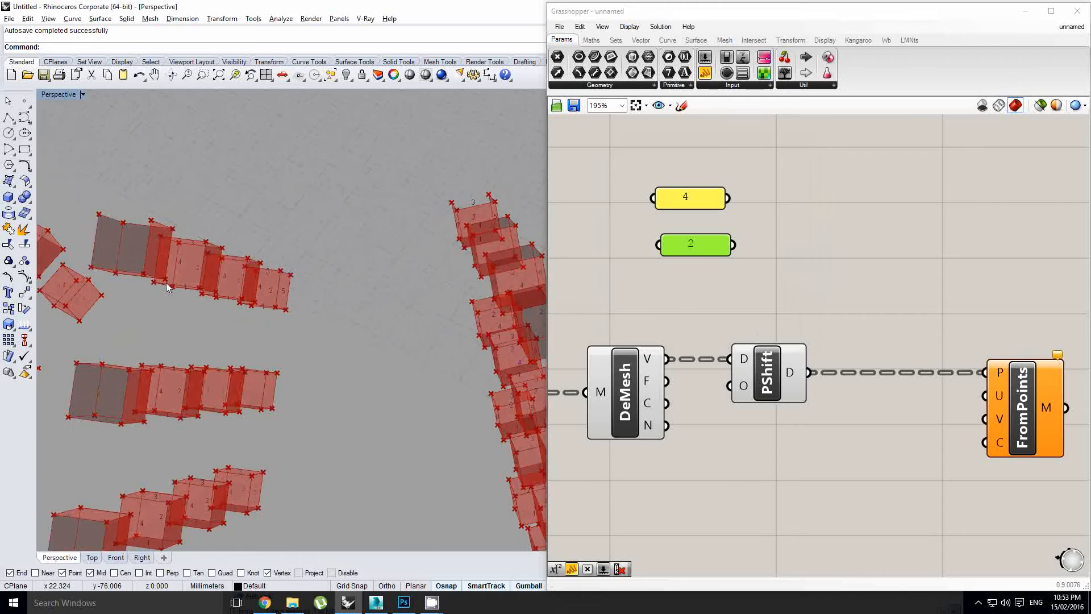
right_click_drag(159, 240, 367, 261)
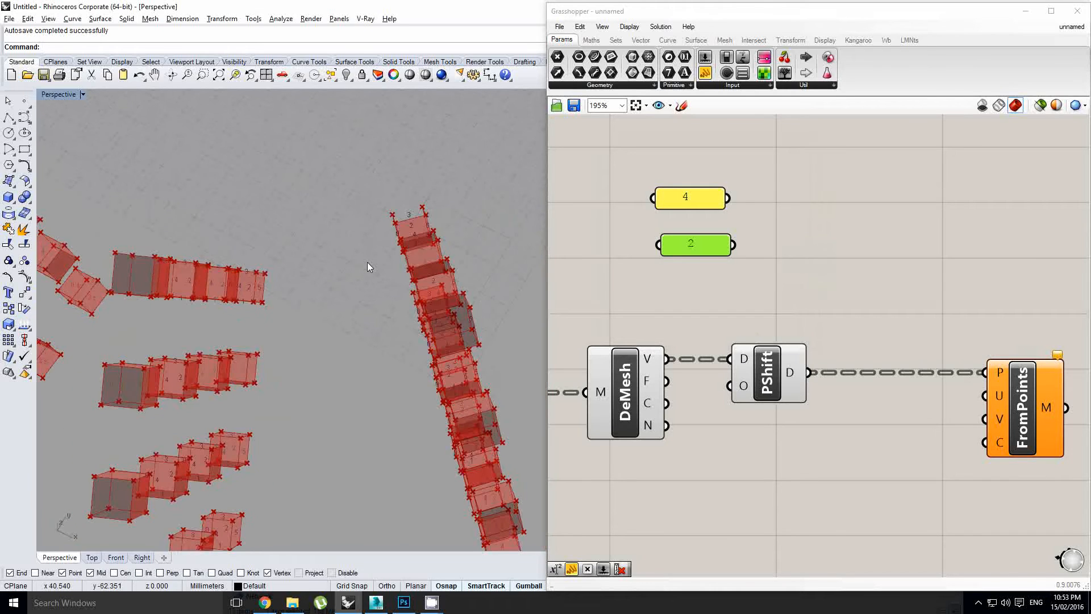
right_click_drag(920, 275, 903, 276)
left_click_drag(772, 278, 967, 419)
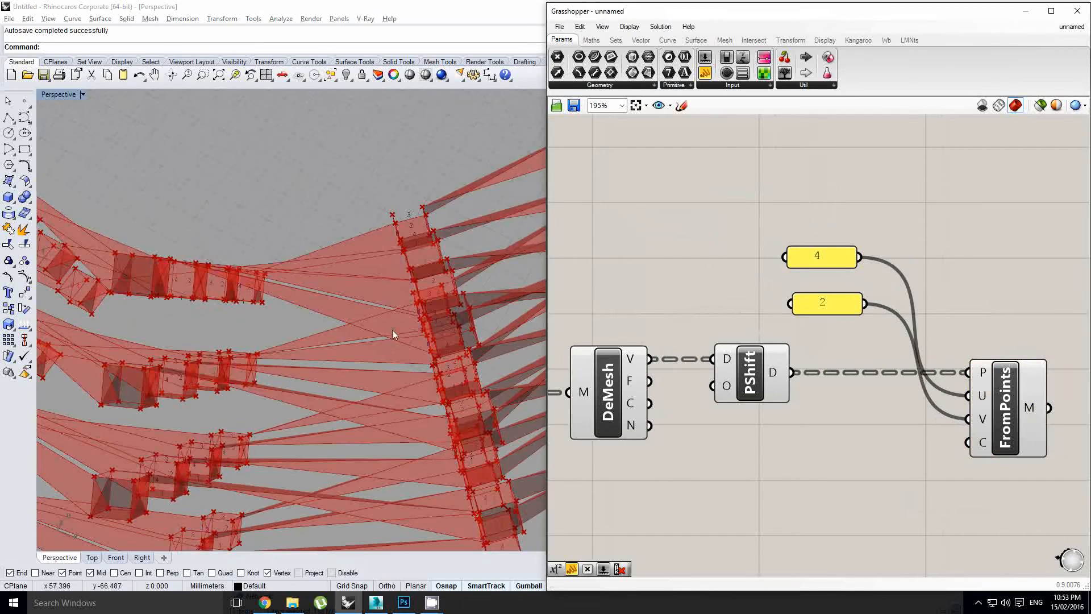
Examine the generated meshes in the Rhino viewport and the data structure of the PShift output
right_click_drag(352, 321, 244, 222)
scroll(244, 221, "down", 4)
right_click_drag(350, 251, 460, 199)
right_click_drag(884, 399, 873, 390)
left_click(764, 360)
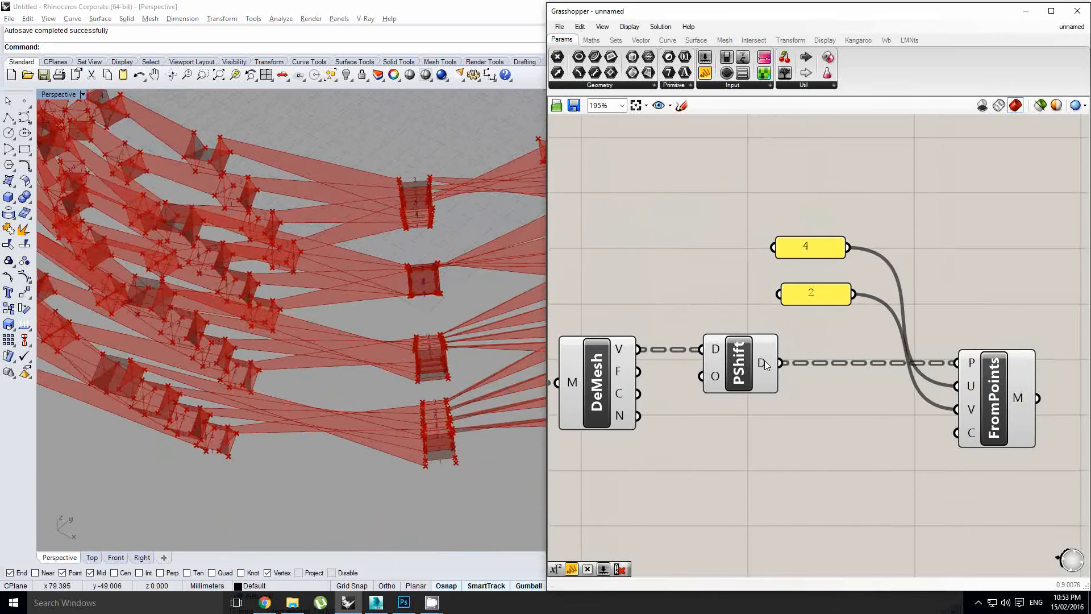
mouse_move(764, 360)
Swap the FromPoints counts by connecting the 2 panel to U and the 4 panel to V
right_click_drag(710, 439, 796, 382)
scroll(785, 404, "down", 1)
right_click_drag(961, 300, 860, 307)
scroll(895, 267, "up", 1)
left_click_drag(963, 326, 985, 353)
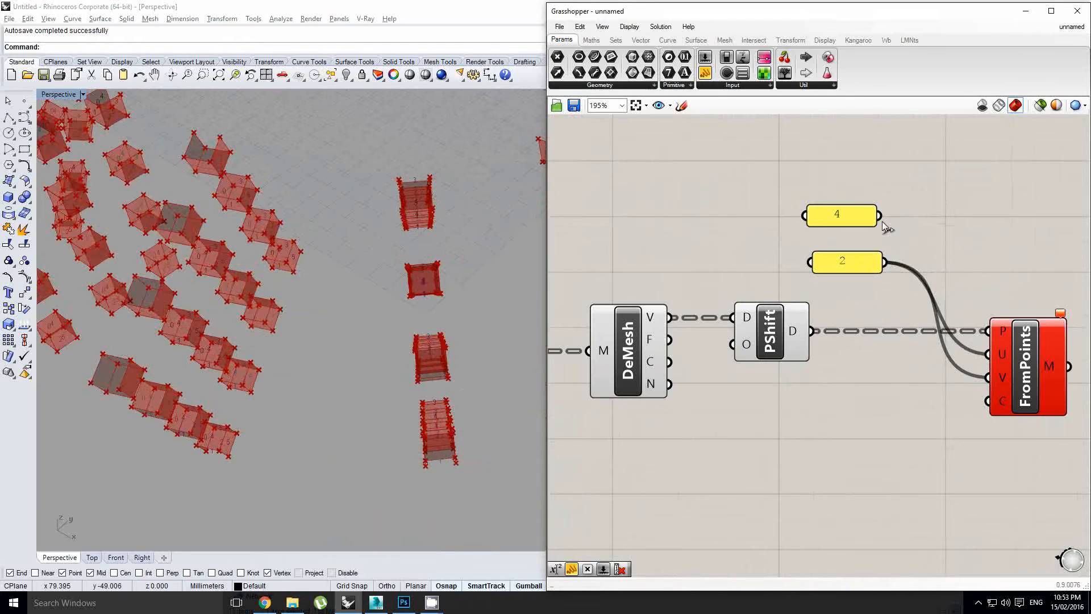
left_click_drag(881, 217, 986, 376)
Examine the rebuilt meshes up close, along with the PShift data tree and the components feeding it
right_click_drag(310, 260, 367, 288)
mouse_move(794, 335)
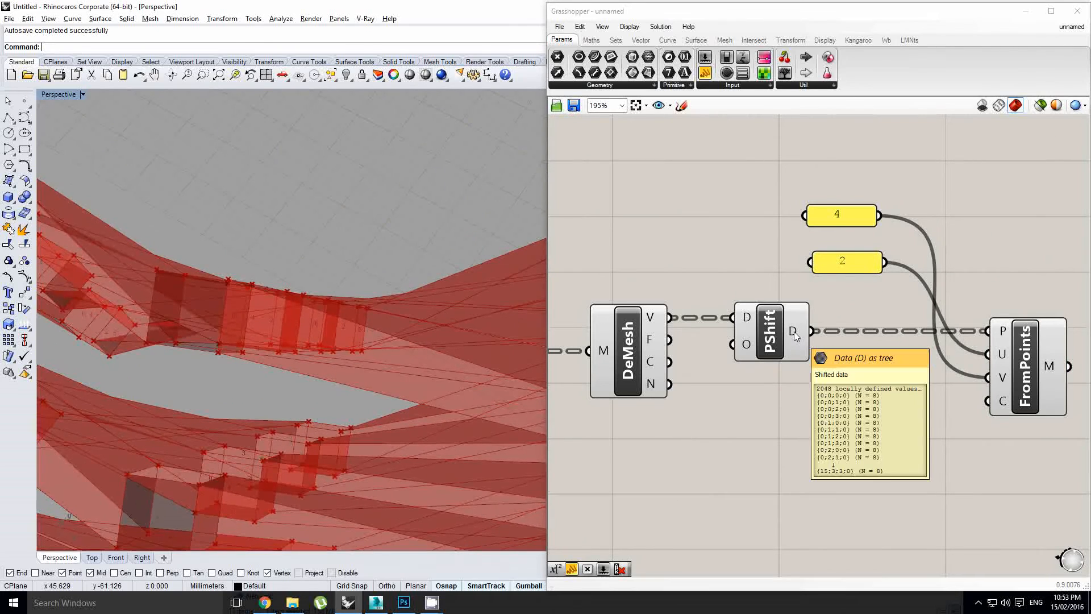
right_click_drag(733, 358, 811, 339)
right_click_drag(768, 378, 837, 354)
scroll(782, 382, "down", 2)
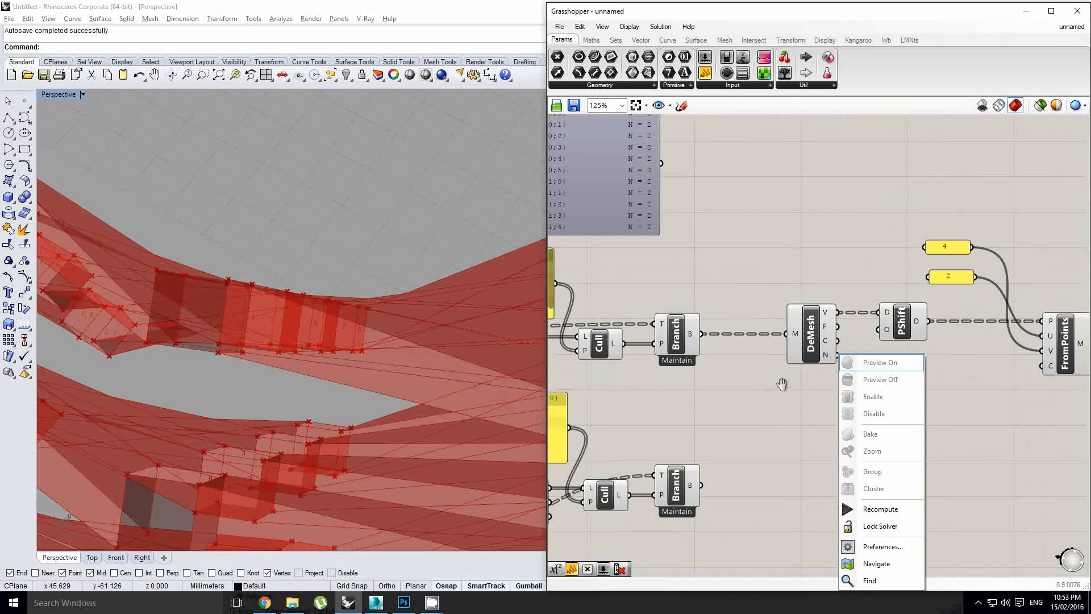
right_click_drag(213, 337, 443, 361)
right_click_drag(284, 291, 206, 315)
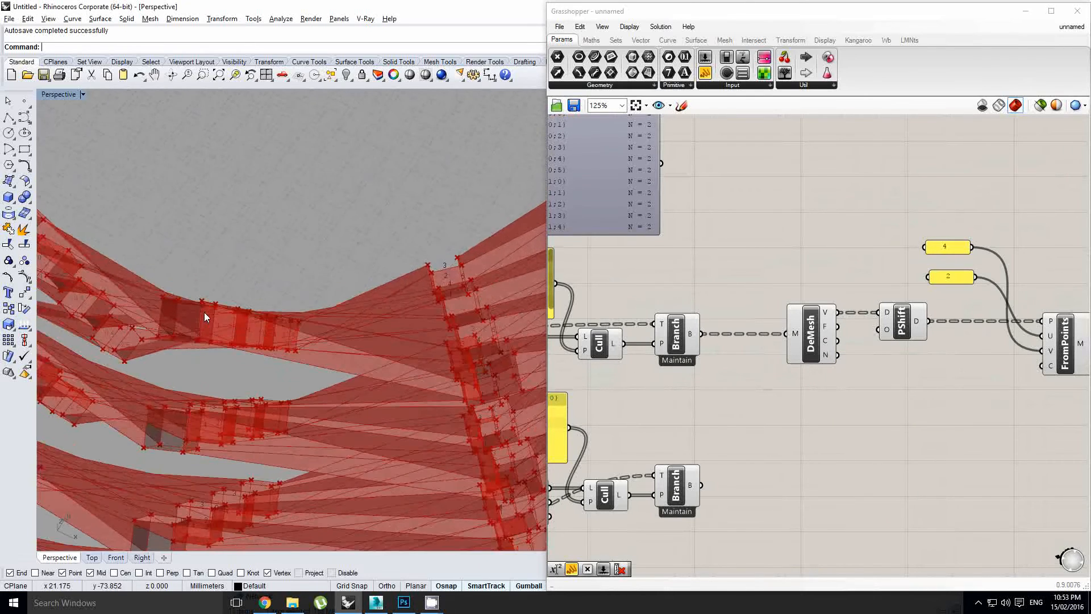
scroll(206, 315, "up", 2)
right_click_drag(720, 404, 680, 405)
right_click_drag(838, 393, 801, 399)
scroll(800, 399, "up", 1)
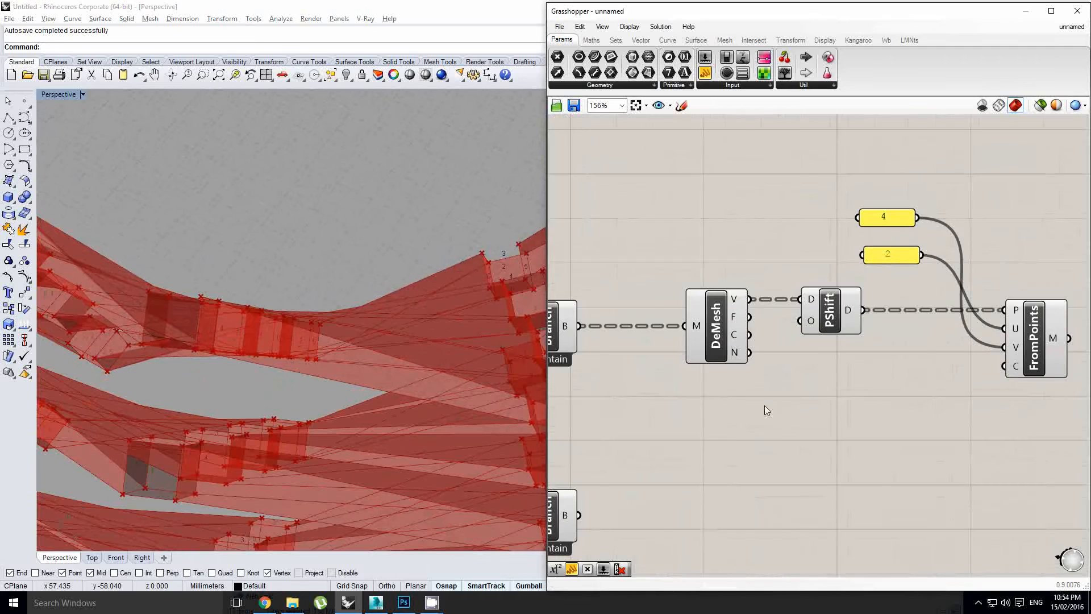
Add a List Item component below the wire to DeMesh and connect the upper Branch output to its L input
right_click_drag(618, 397, 792, 391)
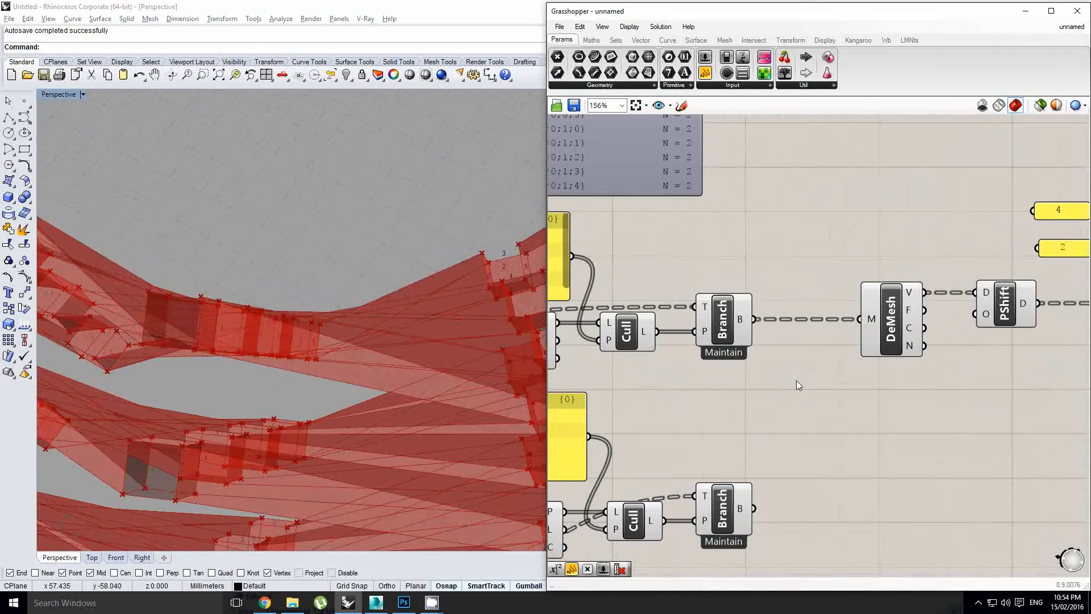
double_click(860, 403)
type("li")
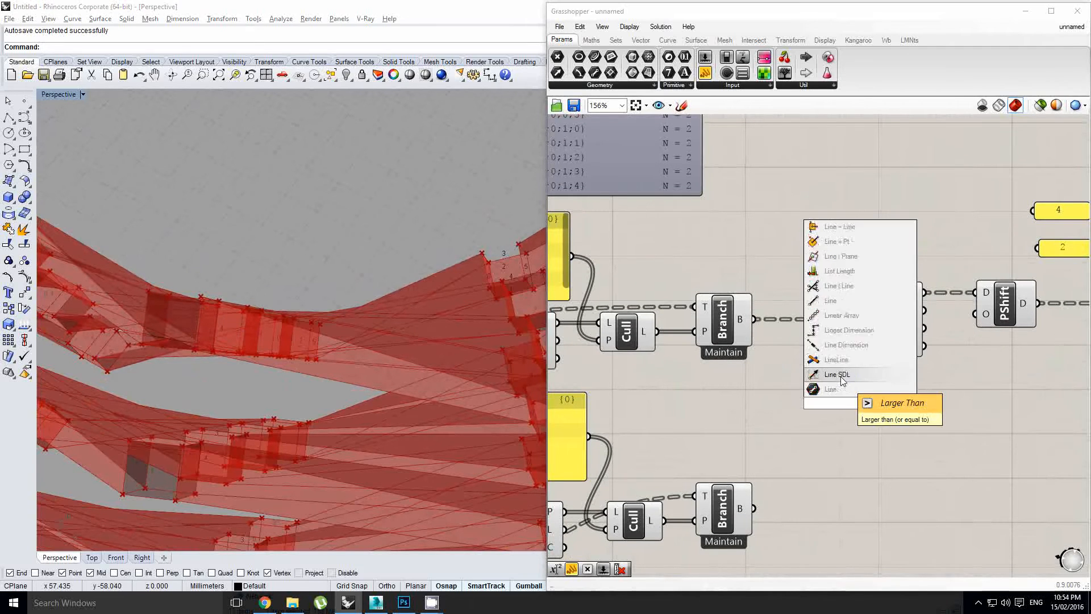
type("st ite")
left_click(837, 389)
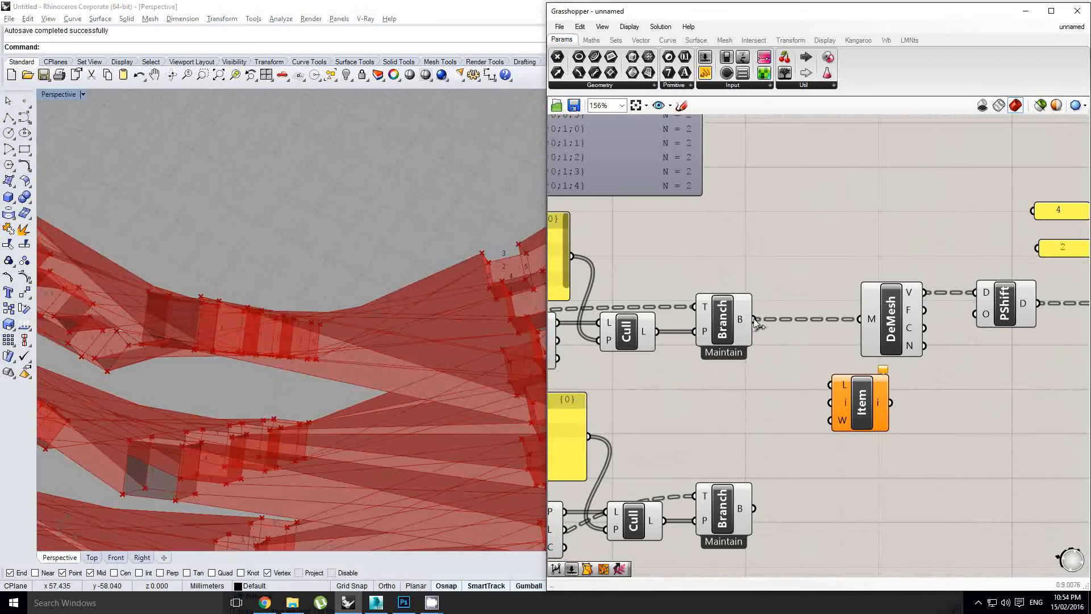
left_click_drag(837, 387, 837, 387)
left_click_drag(879, 402, 858, 405)
right_click_drag(869, 406, 797, 382)
left_click_drag(791, 380, 756, 380)
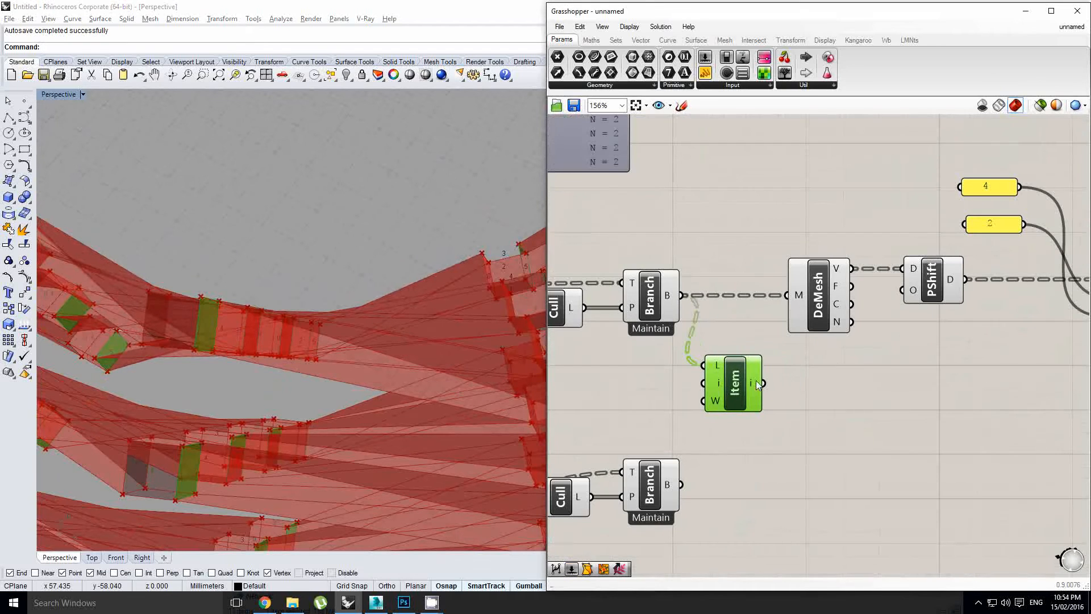
Add a +1 output to the Item component and connect its i output to the DeMesh input
scroll(765, 388, "up", 4)
left_click(728, 449)
scroll(749, 408, "down", 2)
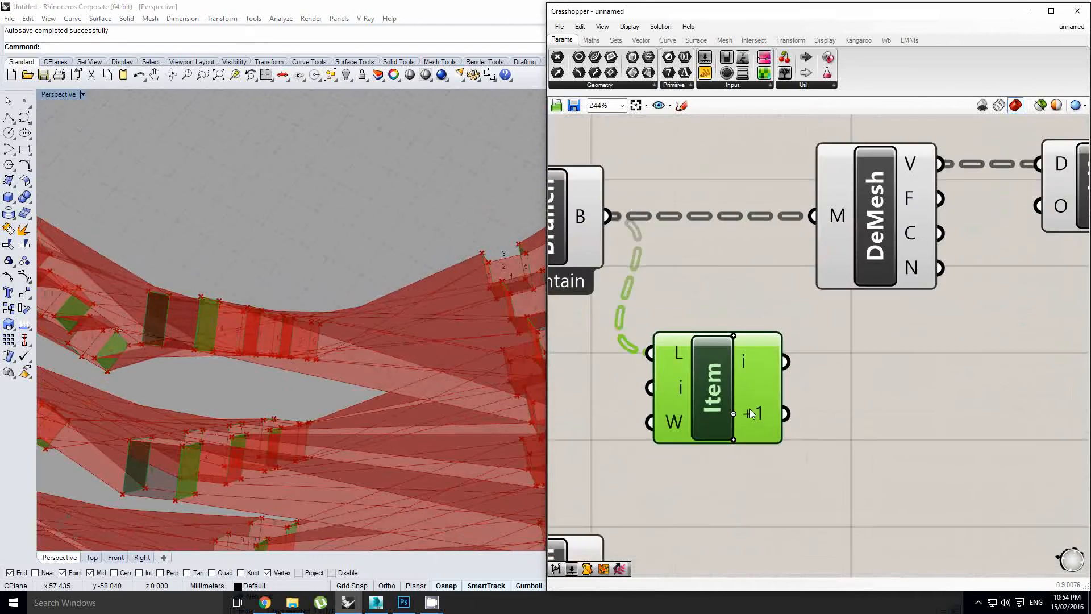
left_click_drag(800, 256, 800, 257)
scroll(806, 269, "down", 3)
right_click_drag(841, 322, 783, 323)
Duplicate the DeMesh component below the original and feed it from the Item component's +1 output
right_click(783, 324)
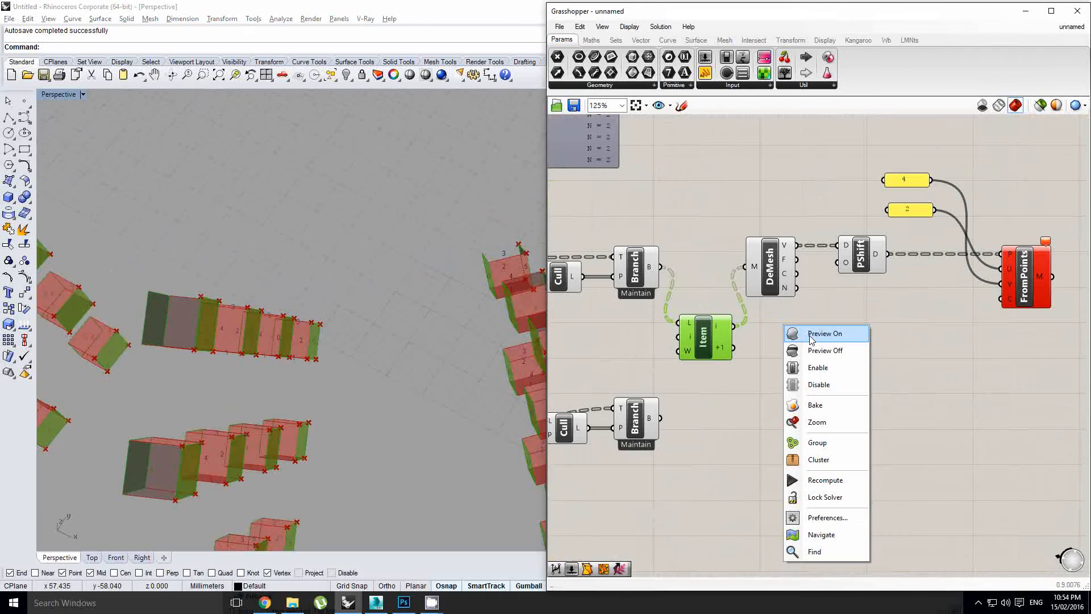
left_click(759, 336)
left_click(722, 337)
mouse_move(883, 307)
left_mouse_down()
mouse_move(819, 265)
mouse_move(825, 287)
mouse_move(773, 350)
left_mouse_up()
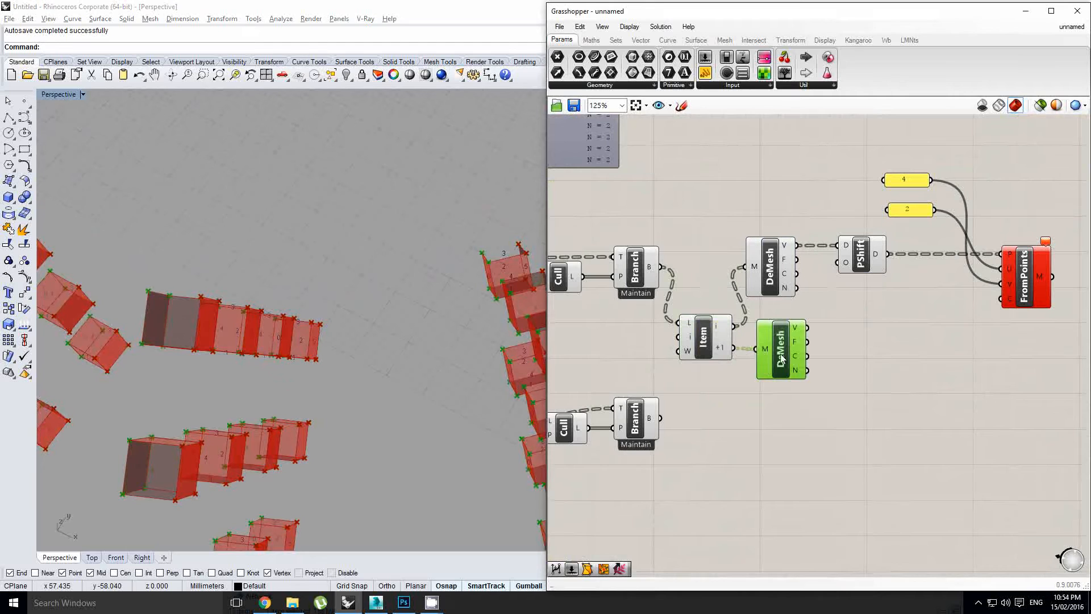
Add a Reverse List component and connect the vertices output of the lower DeMesh to it
right_click_drag(844, 347, 803, 345)
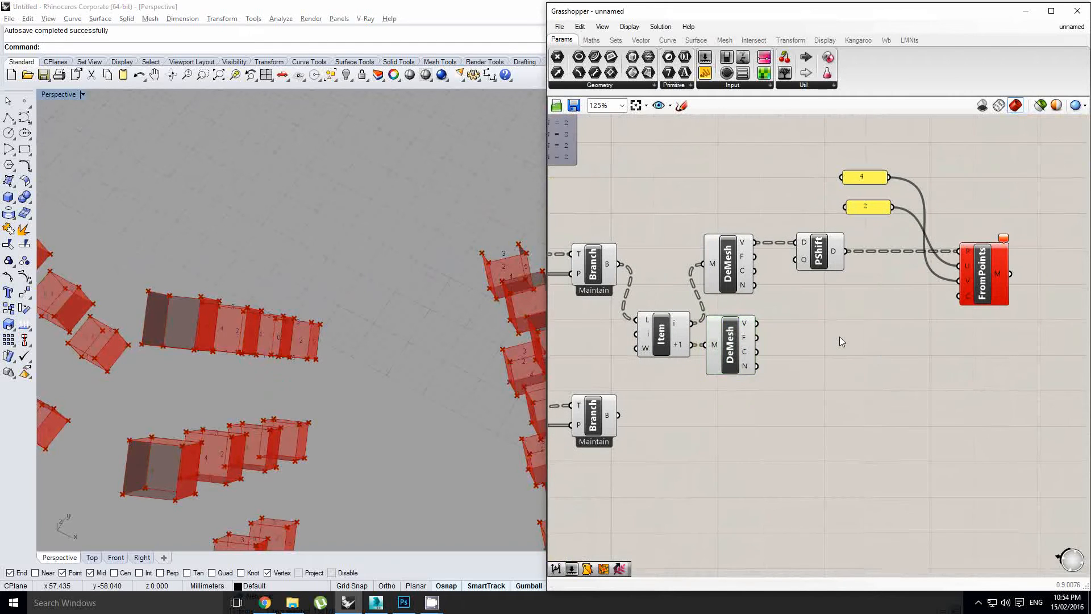
double_click(840, 337)
type("rever")
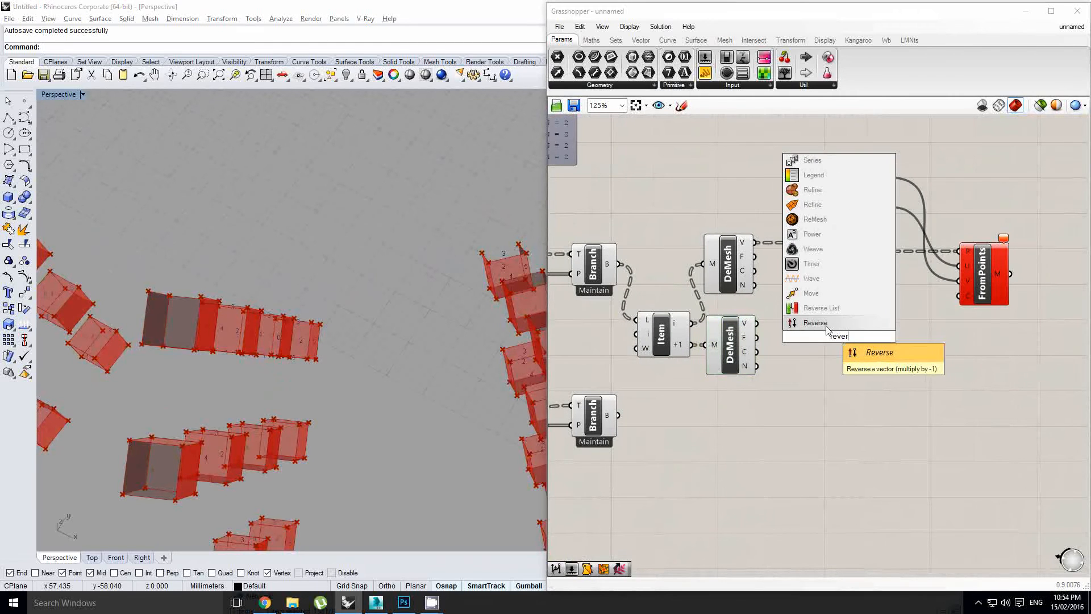
left_click(821, 308)
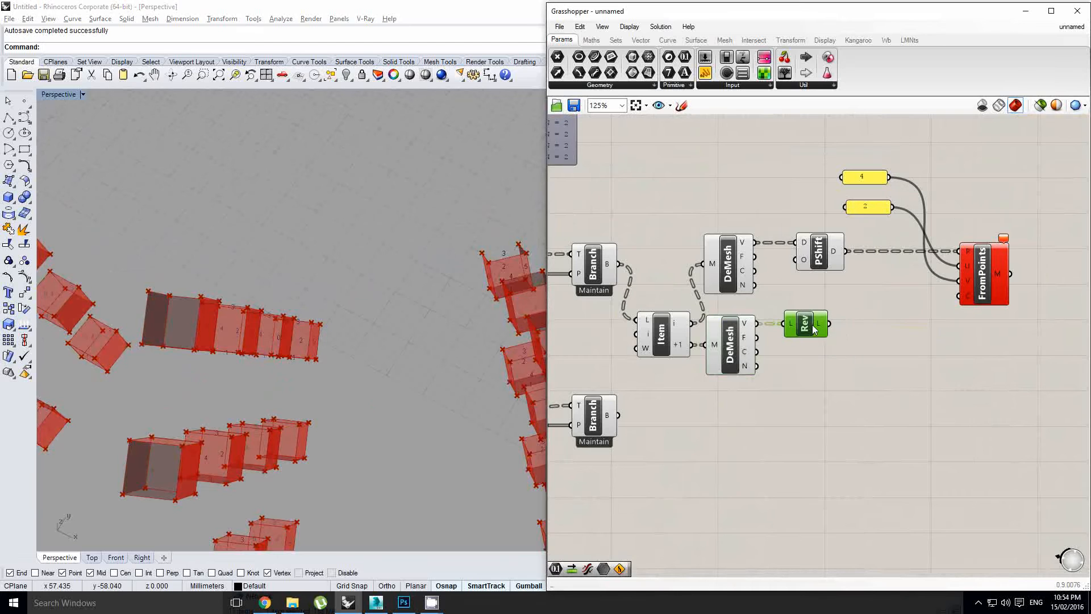
Add a Shift List component and connect the Reverse List output to its L input
double_click(867, 334)
type("shift")
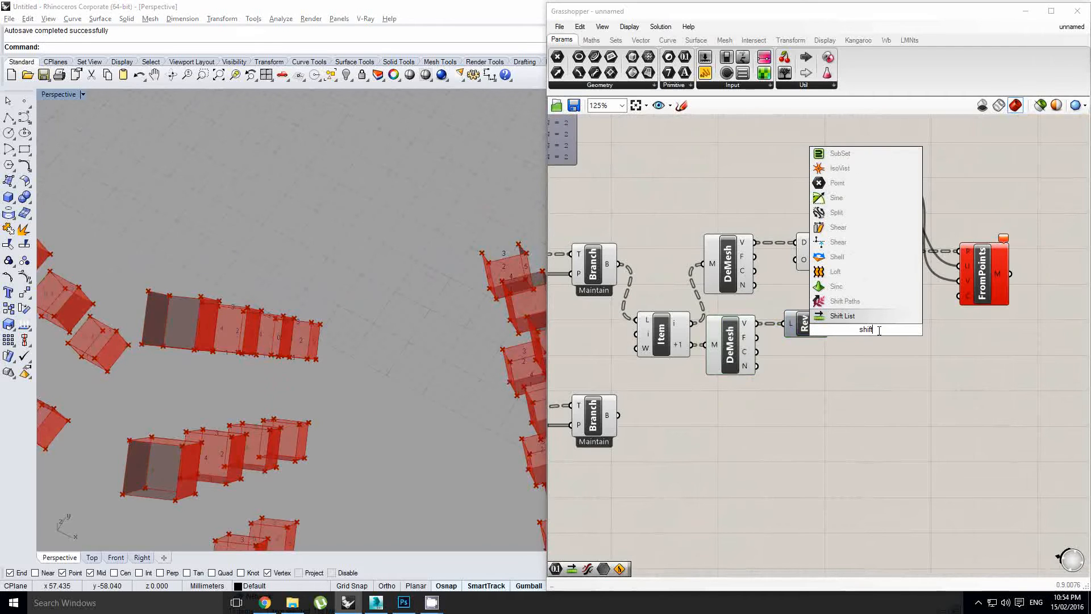
key("Return")
Connect the Reverse List output to the P input of FromPoints as well, and simplify the outputs of Reverse List and PShift
scroll(851, 326, "up", 1)
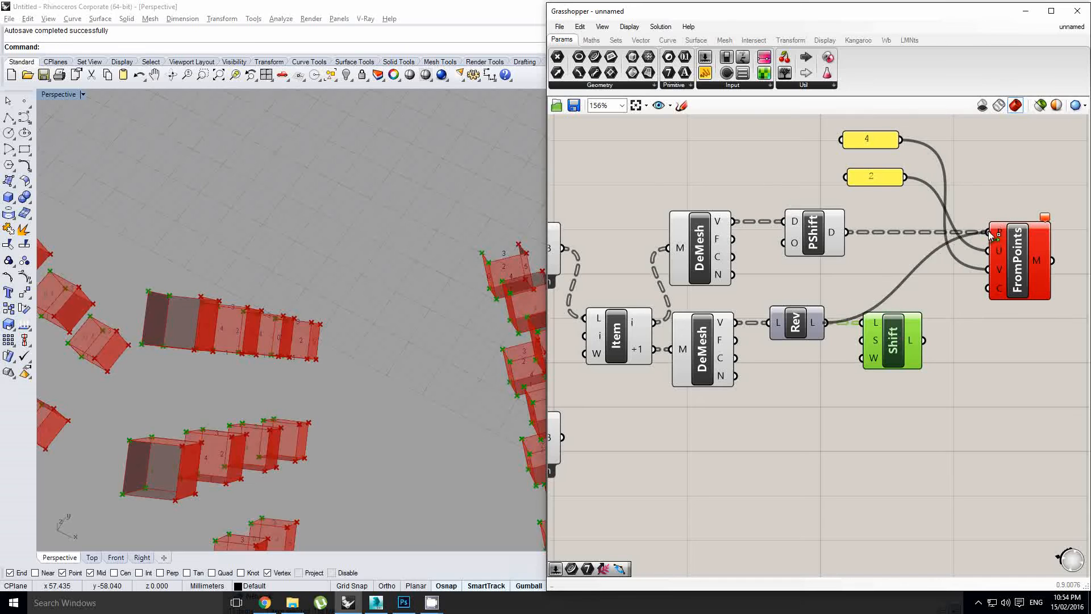
scroll(830, 310, "up", 1)
right_click(815, 334)
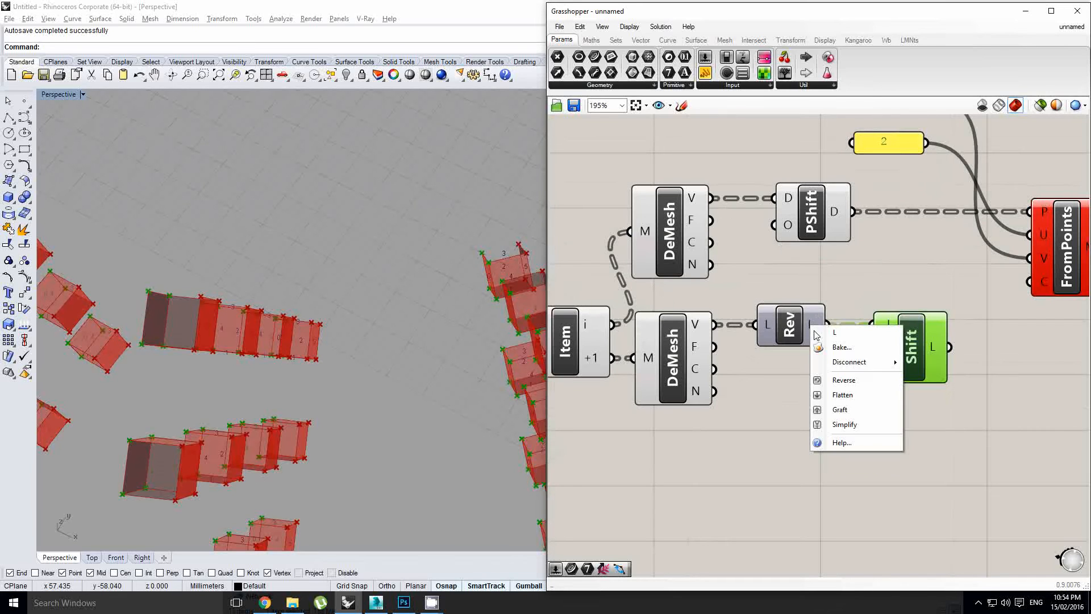
left_click(841, 424)
right_click(837, 216)
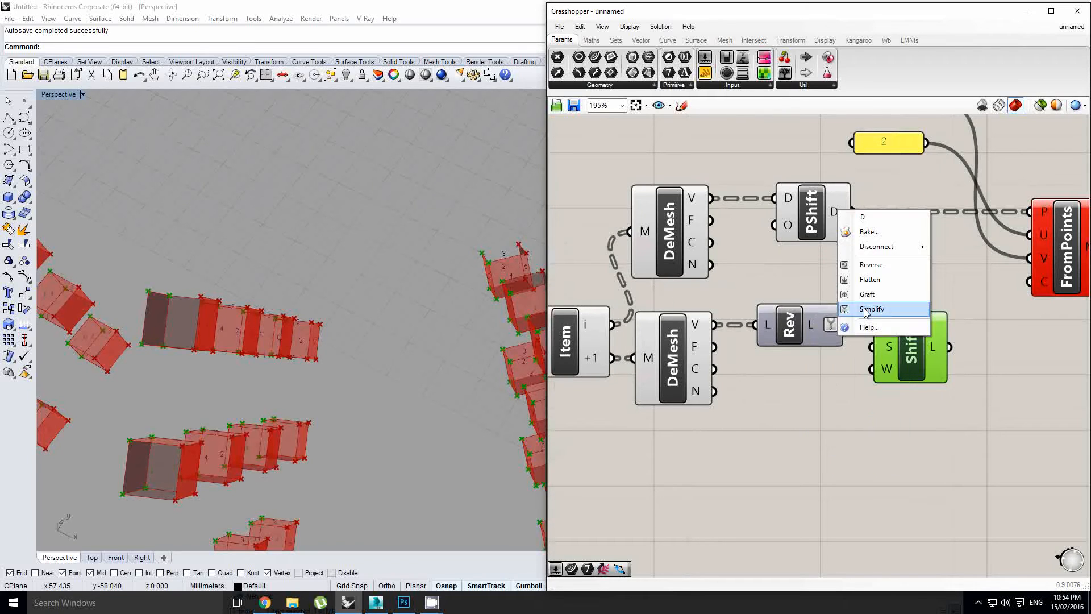
left_click(870, 311)
right_click_drag(849, 323, 758, 353)
left_click_drag(937, 233, 937, 239)
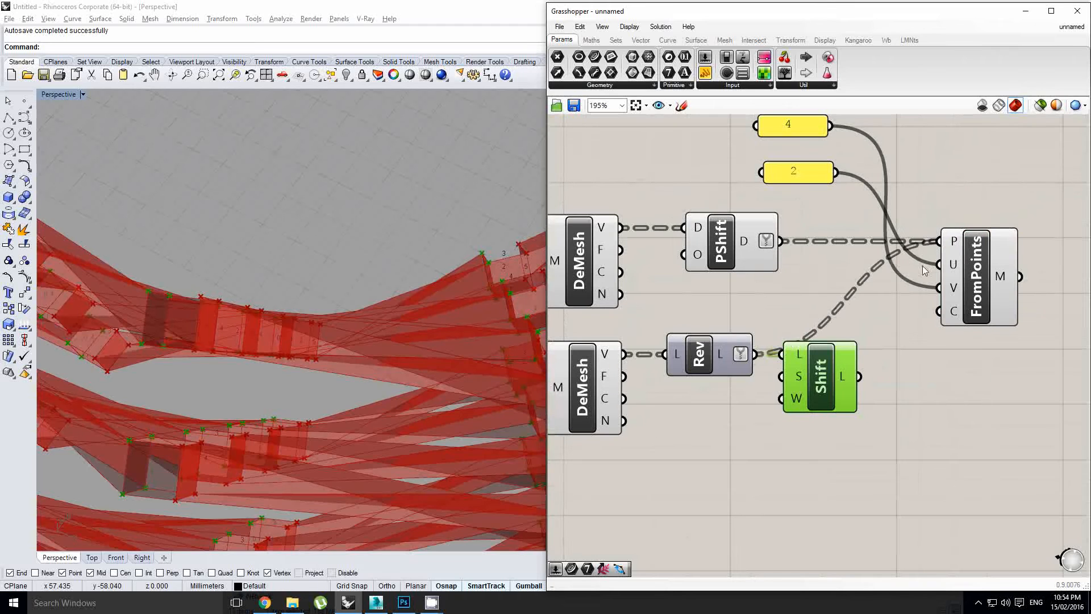
right_click_drag(294, 408, 259, 361)
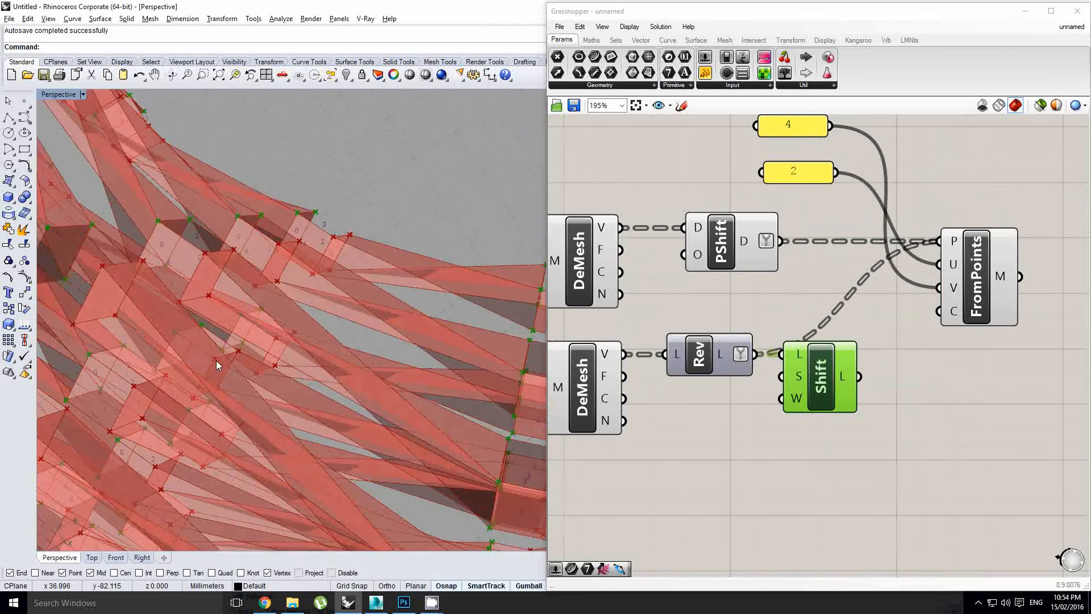
scroll(219, 363, "up", 1)
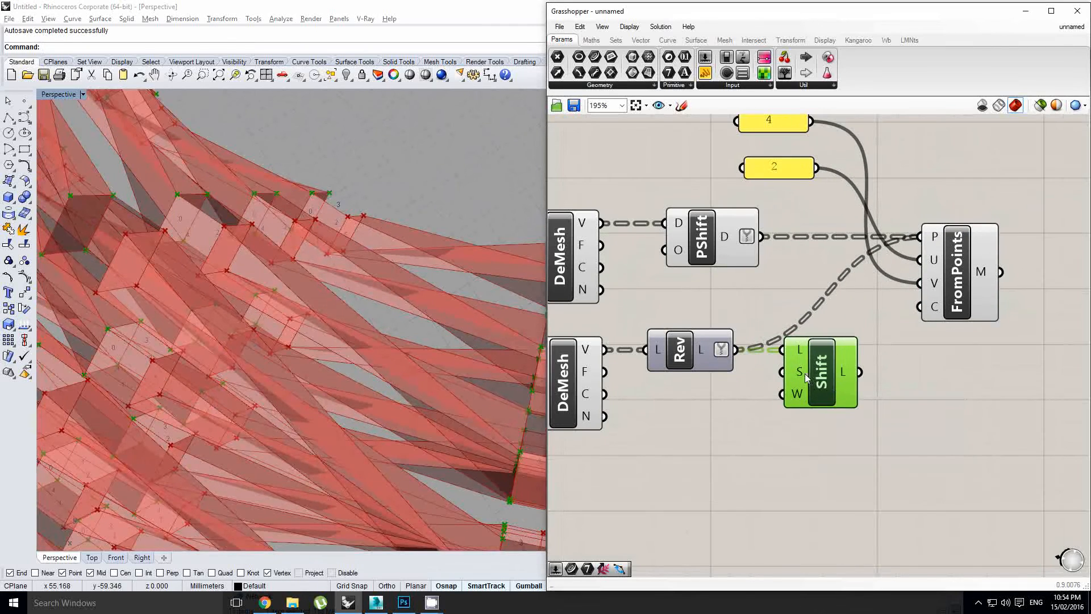
Set the shift offset S of the Shift List component to 2
right_click(805, 375)
mouse_move(860, 486)
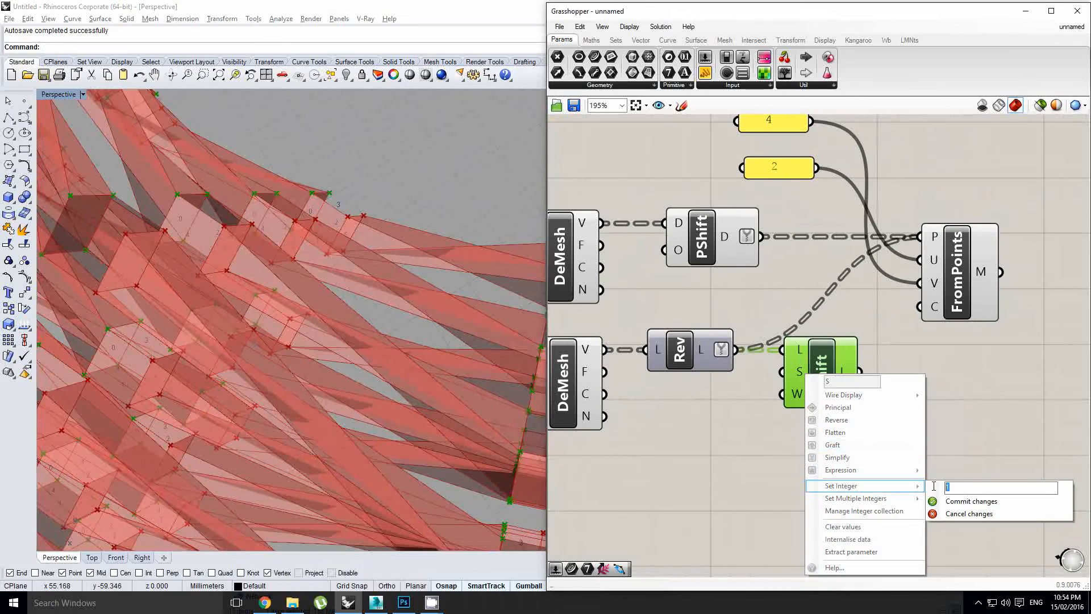
type("2")
left_click(940, 501)
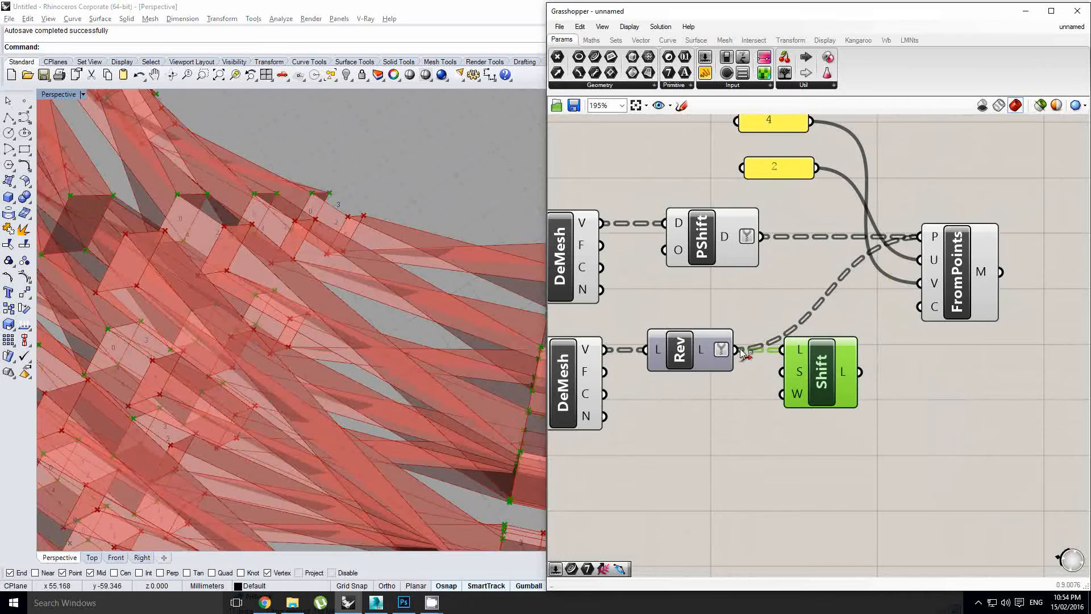
Replace the Reverse List wire into FromPoints' P input with the simplified output of Shift List
left_click_drag(930, 229, 930, 230, "ctrl")
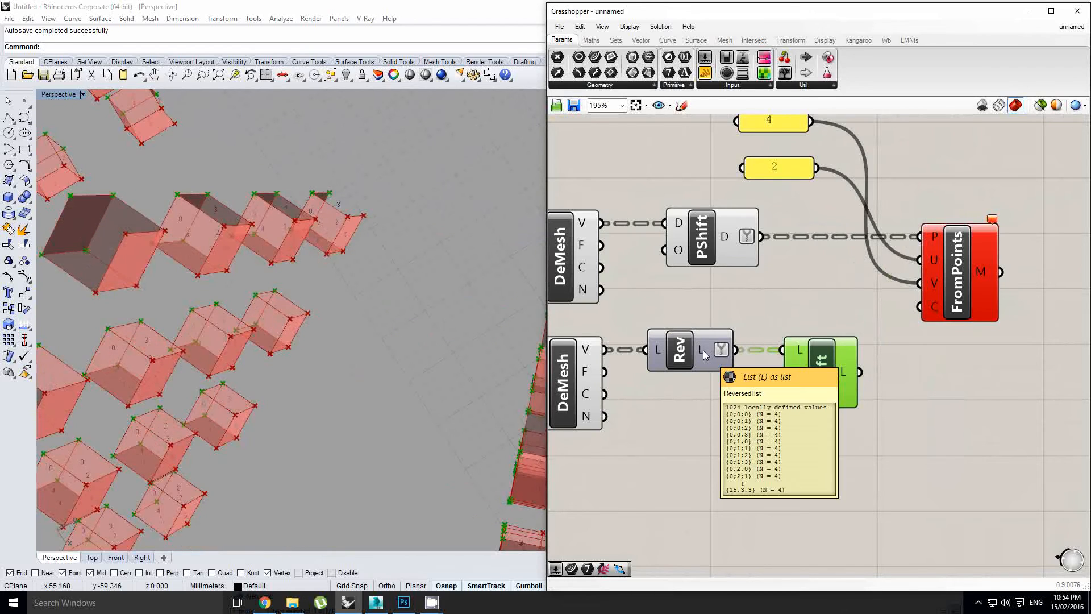
right_click(847, 375)
left_click(872, 442)
left_click_drag(879, 372, 918, 237, "shift")
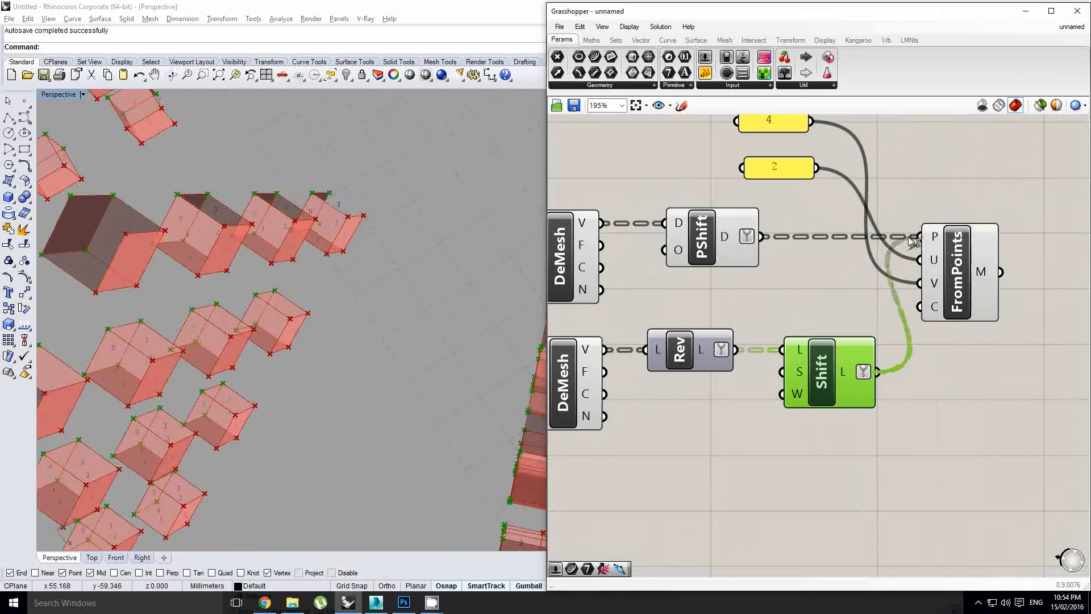
Move the FromPoints component further away from the Shift List component to make room between them
right_click_drag(426, 339, 486, 342)
scroll(278, 264, "up", 6)
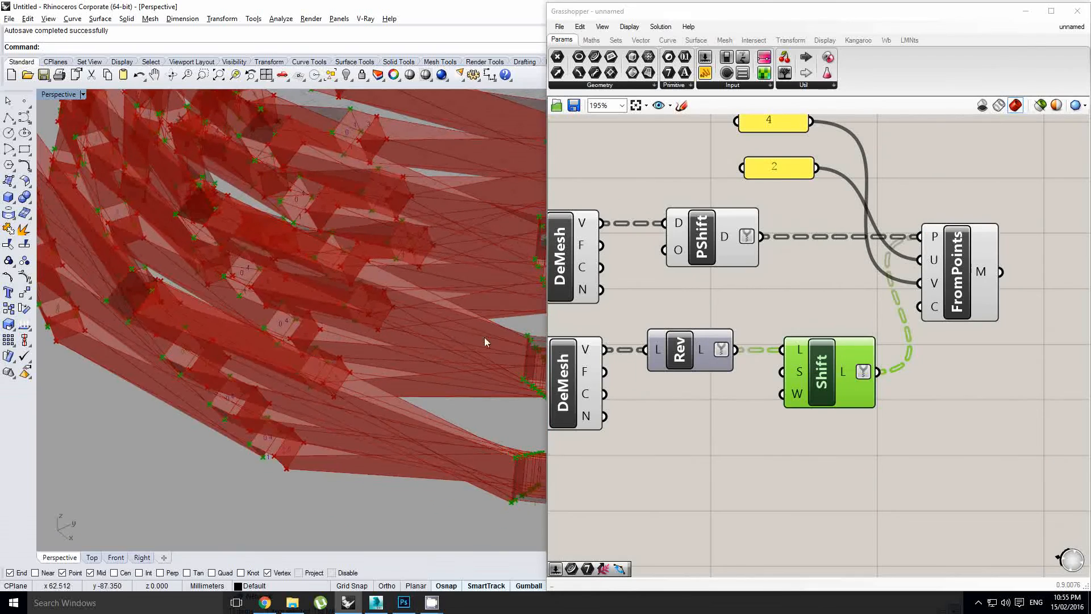
right_click_drag(363, 380, 372, 284)
scroll(355, 322, "down", 5)
scroll(347, 267, "up", 4)
right_click_drag(739, 419, 799, 414)
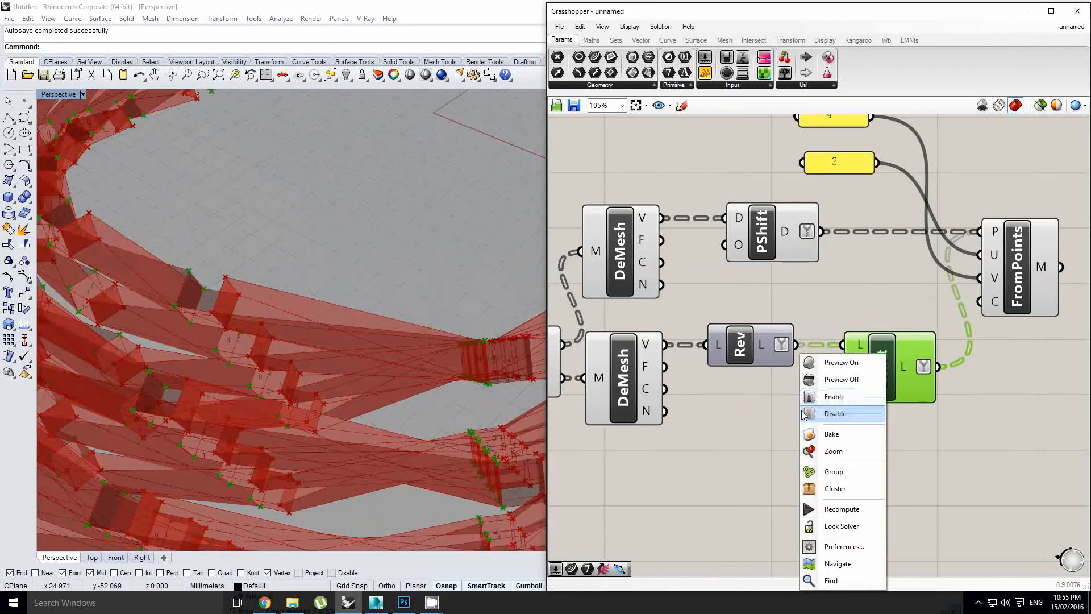
right_click(767, 404)
scroll(699, 409, "down", 2)
left_click_drag(952, 344, 1058, 336)
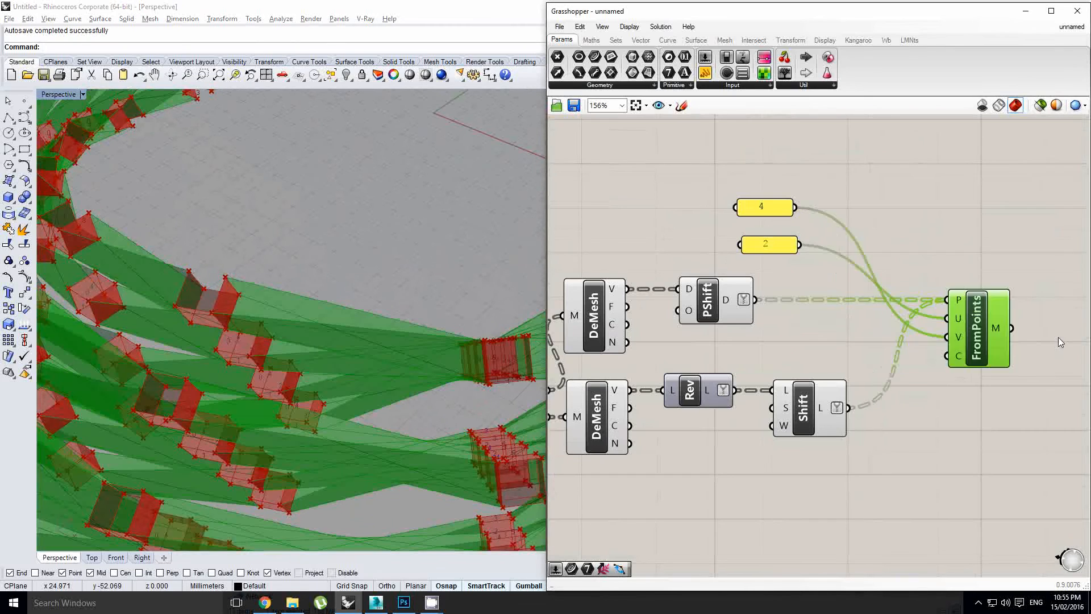
Examine how the generated meshes connect the box faces in the Rhino perspective view
scroll(827, 353, "down", 2)
left_click(764, 321)
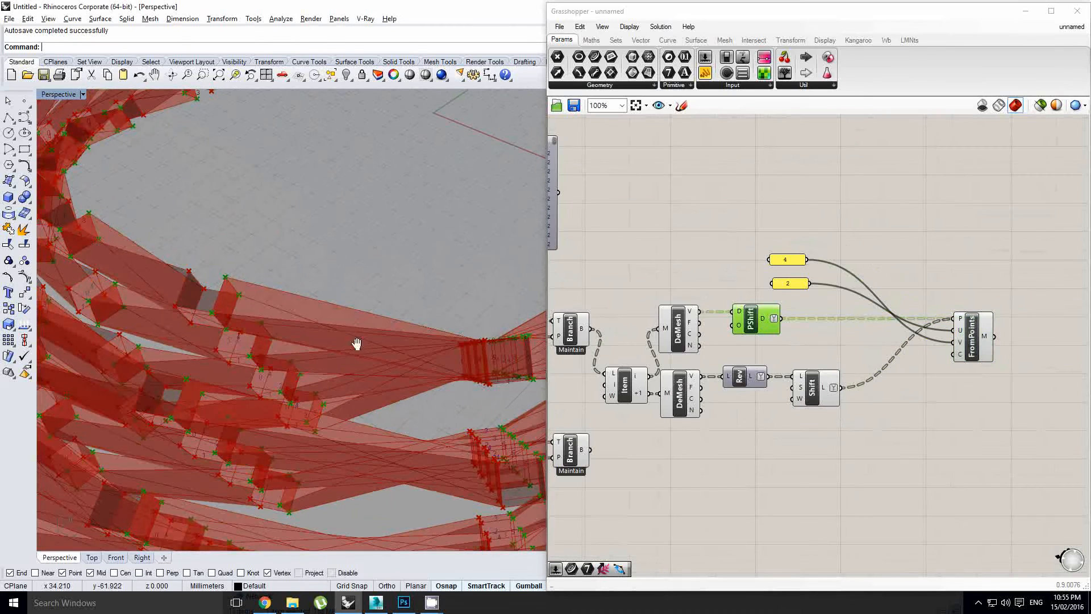
right_click_drag(355, 343, 202, 269)
scroll(258, 301, "up", 3)
scroll(245, 284, "down", 4)
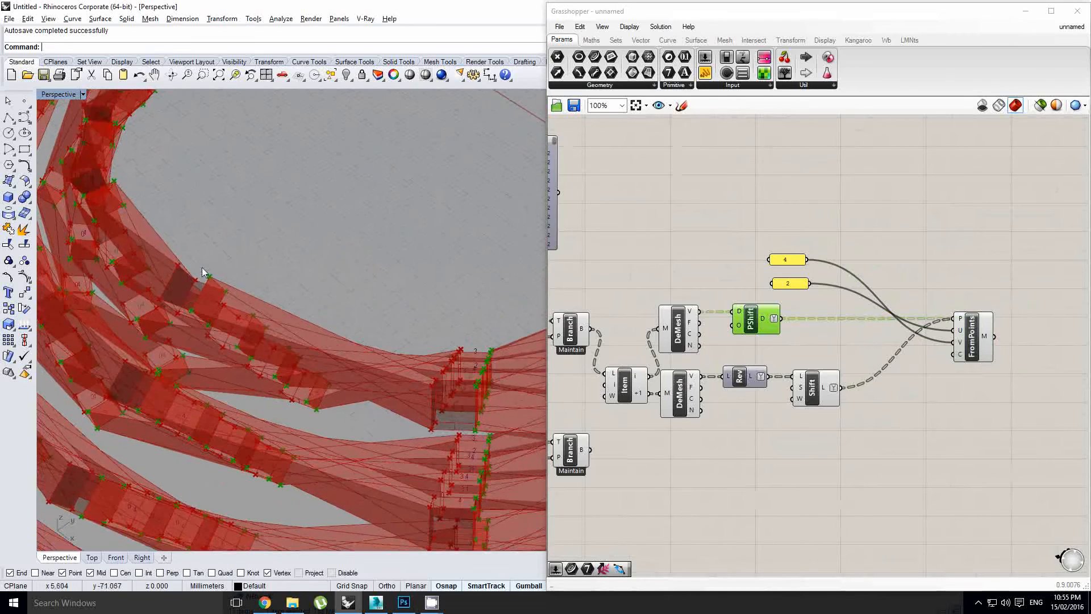
scroll(215, 305, "up", 2)
scroll(201, 277, "up", 2)
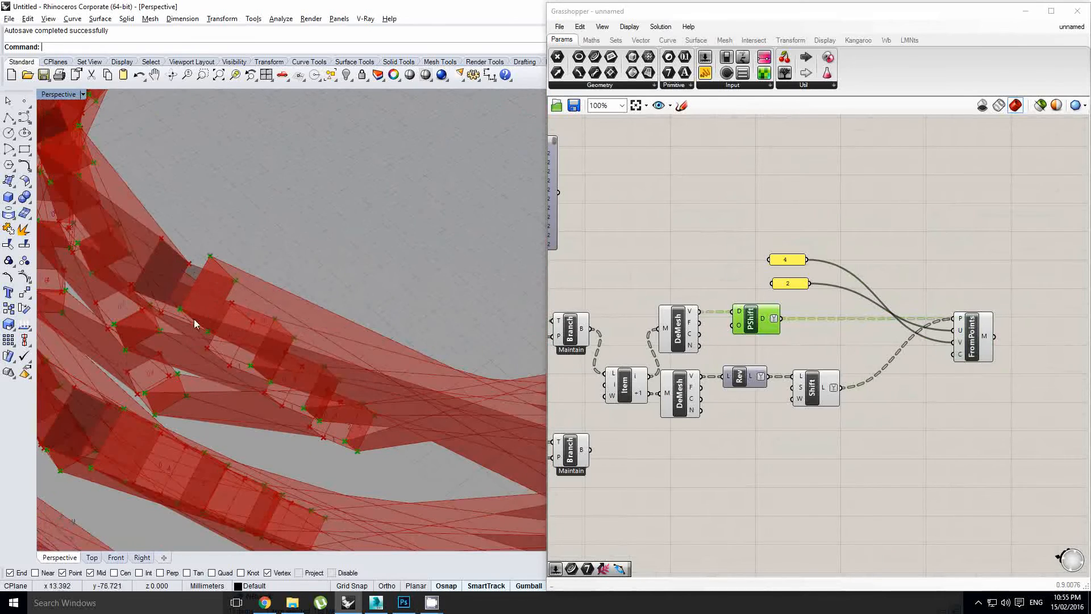
scroll(370, 342, "down", 3)
right_click_drag(381, 340, 390, 363)
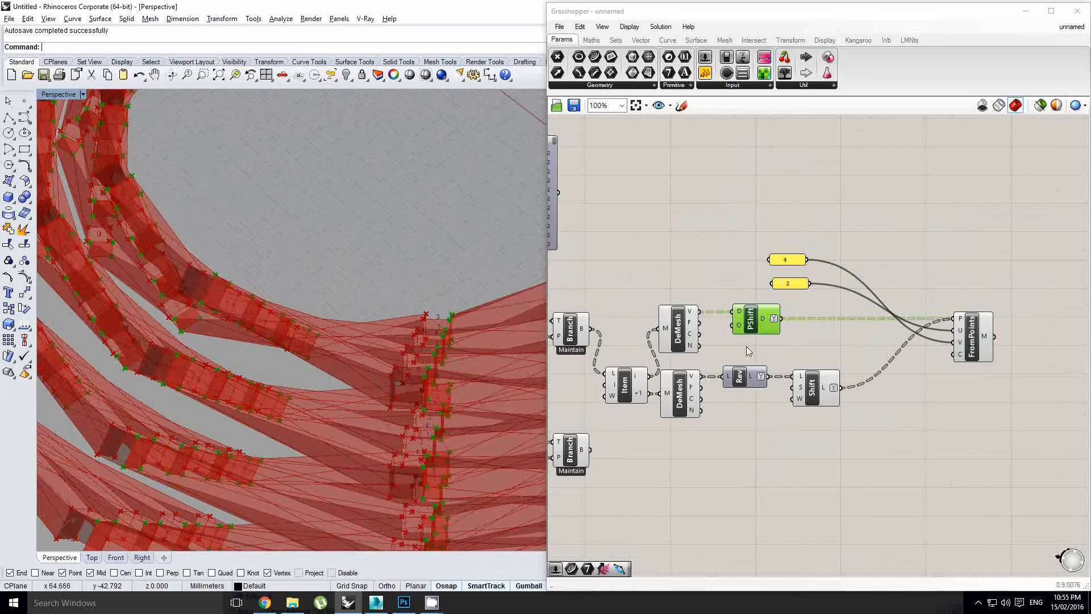
Add a Repeat Data component between PShift and FromPoints and connect the PShift output to its D input
right_click_drag(759, 336, 718, 352)
double_click(823, 340)
type("repe")
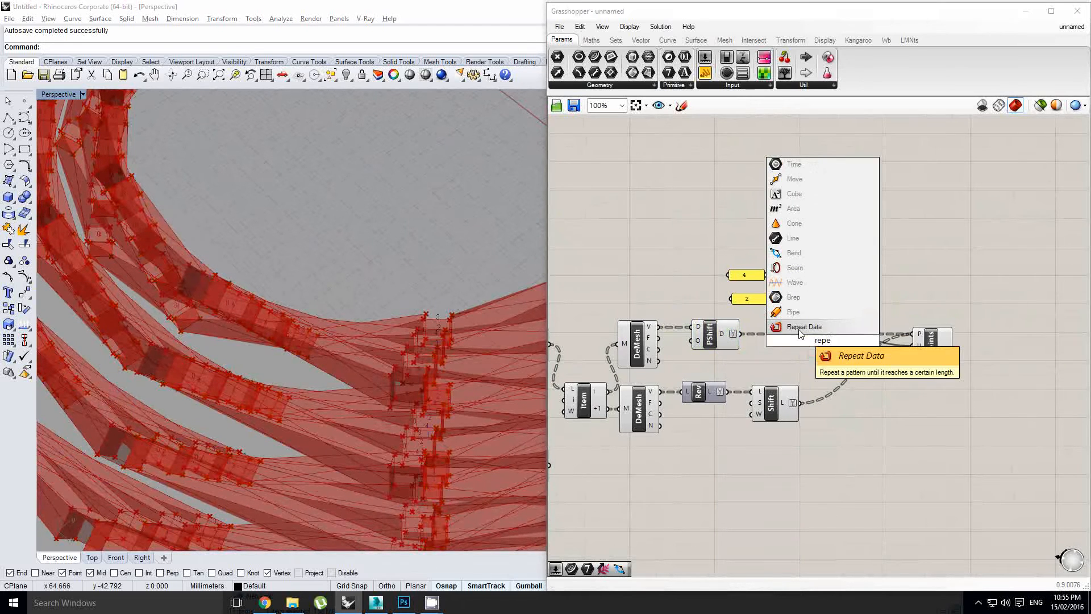
left_click(799, 327)
scroll(835, 347, "up", 1)
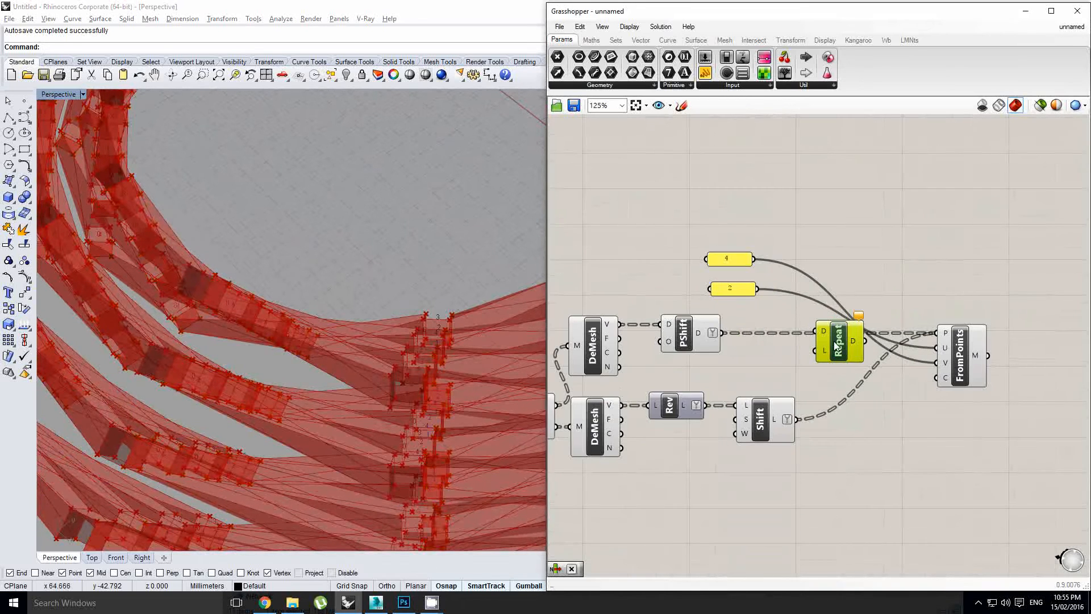
Assign a fixed integer to the length input L of the Repeat Data component
scroll(820, 334, "up", 2)
right_click(824, 338)
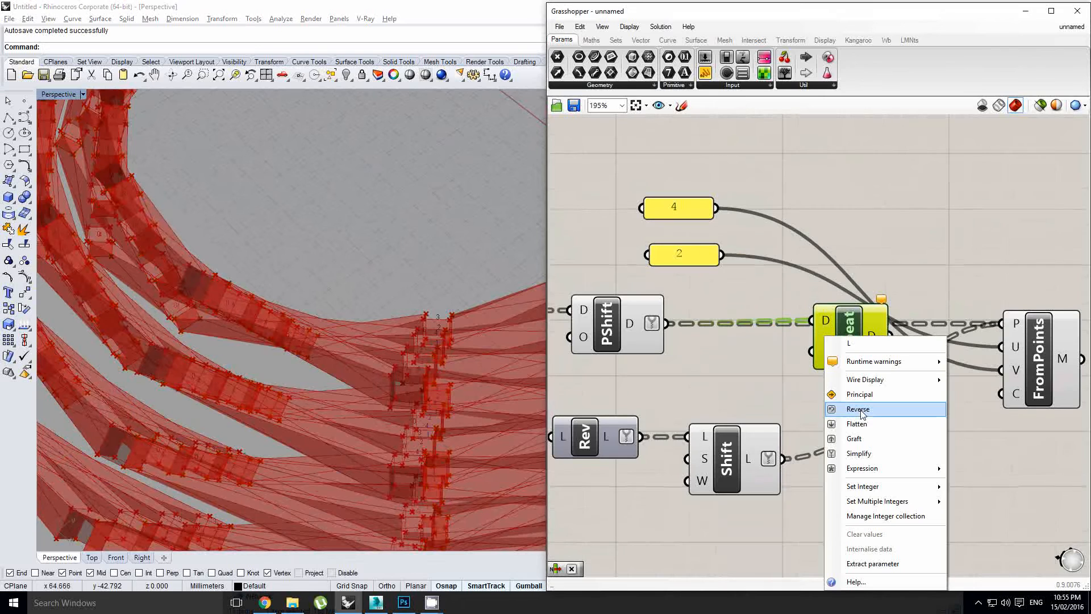
mouse_move(875, 492)
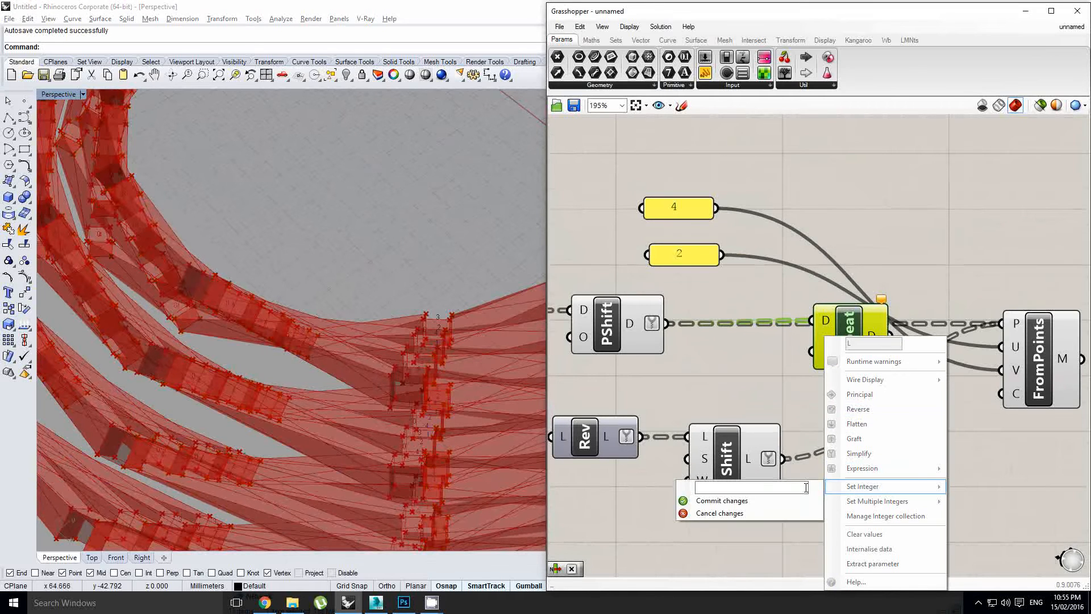
left_click(785, 502)
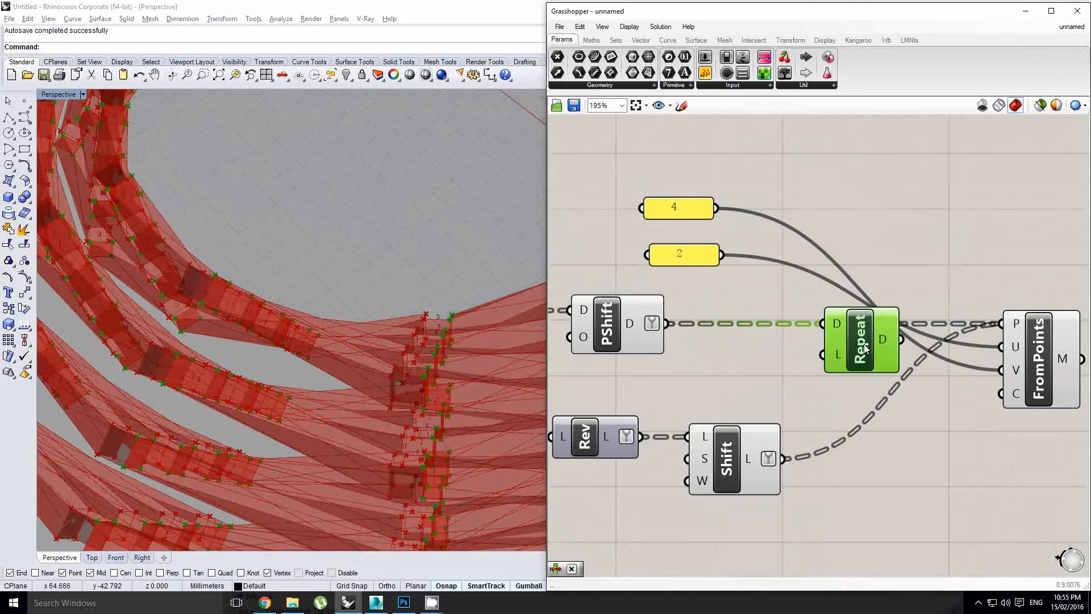
Duplicate Repeat Data for the Shift List output and feed both Repeat Data outputs into FromPoints' P input in place of the direct wires
left_click_drag(864, 349, 819, 399, "alt")
left_click_drag(859, 414, 862, 479)
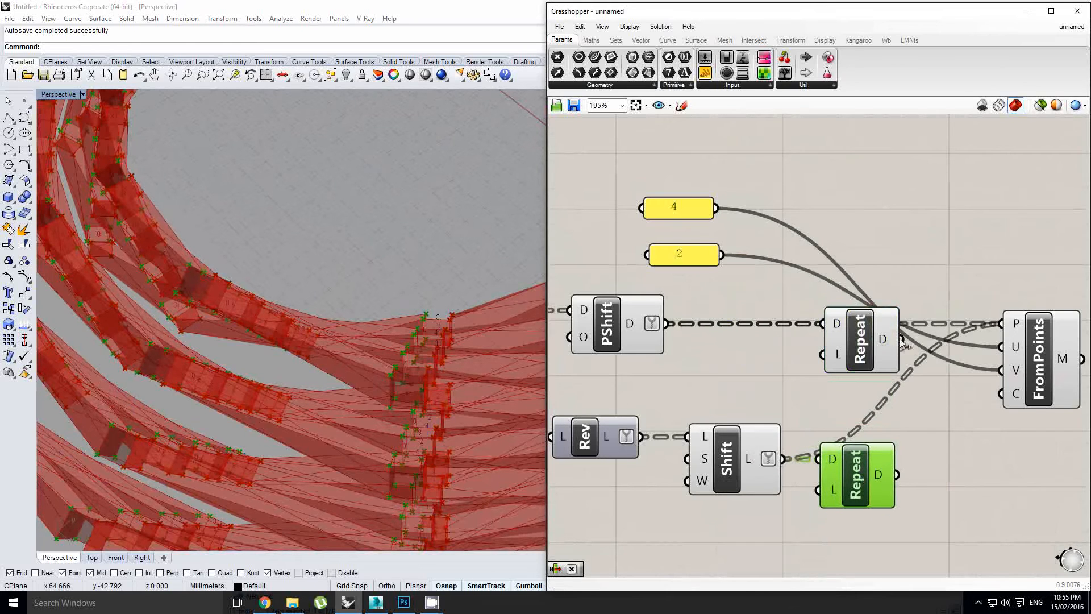
left_click_drag(902, 340, 1001, 323)
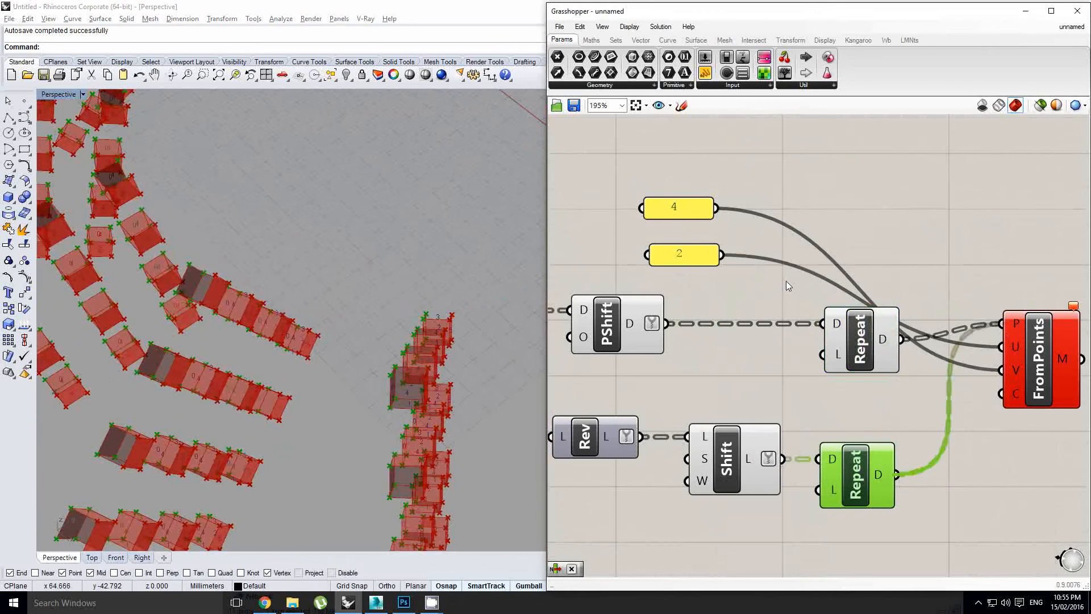
Change the panel feeding the V input of FromPoints to 5
double_click(672, 211)
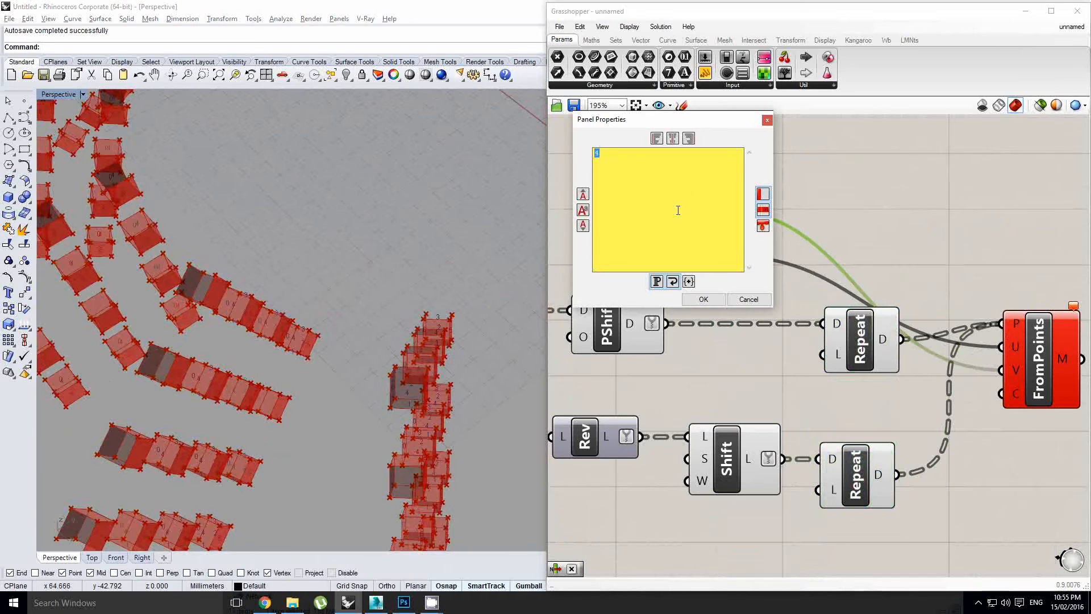
left_click(714, 298)
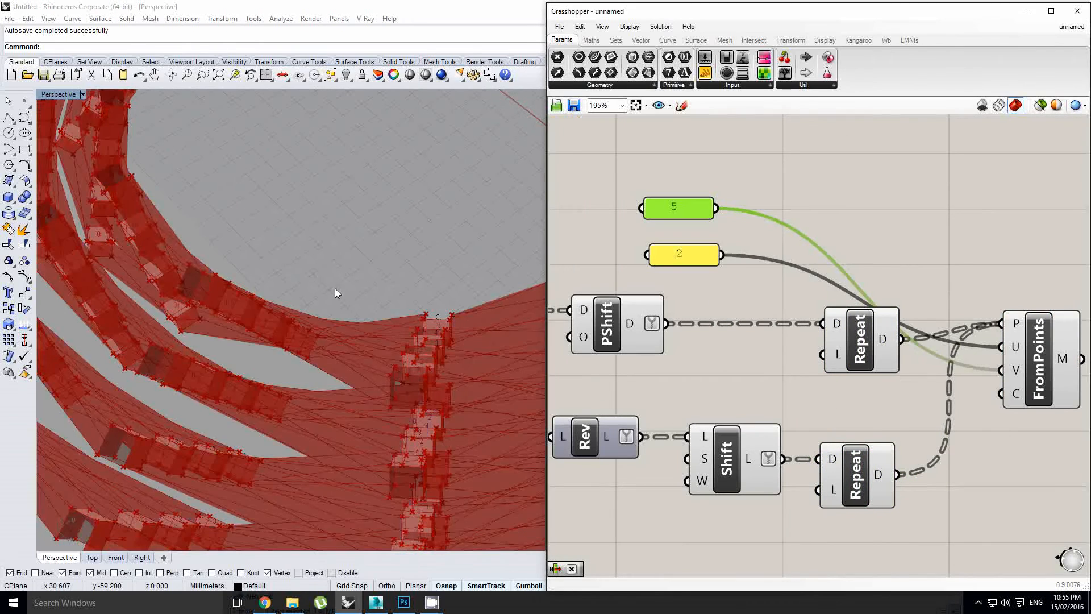
scroll(352, 275, "down", 9)
right_click_drag(349, 311, 319, 380, "shift")
scroll(353, 266, "up", 2)
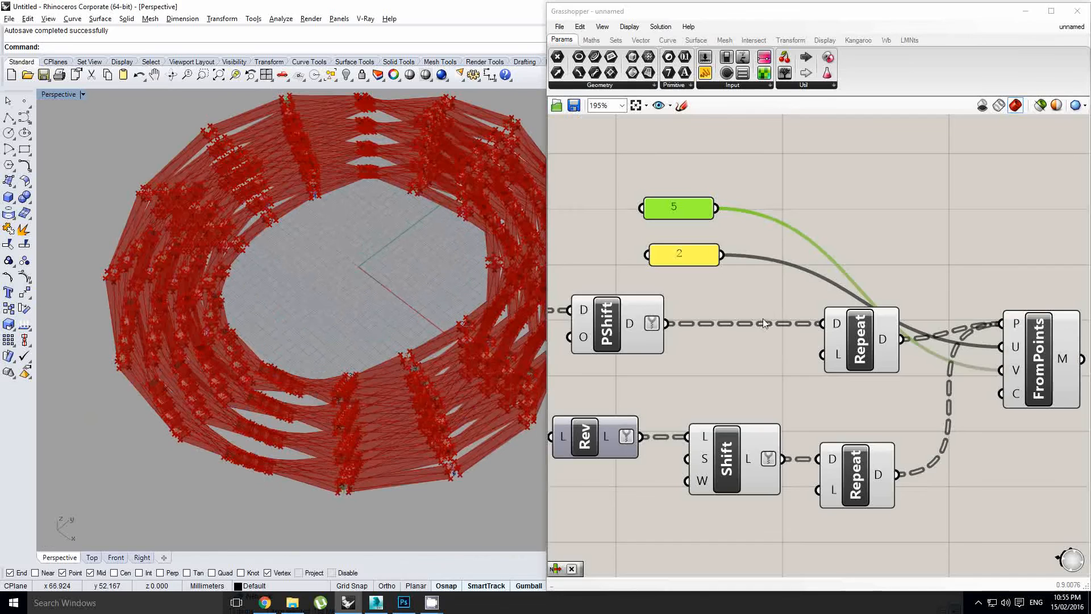
Select the whole chain from Item to FromPoints with its two panels and move it further away from the Branch components
right_click_drag(762, 318, 883, 260)
scroll(898, 256, "down", 3)
right_click_drag(816, 285, 859, 289)
scroll(876, 281, "down", 3)
scroll(860, 288, "up", 1)
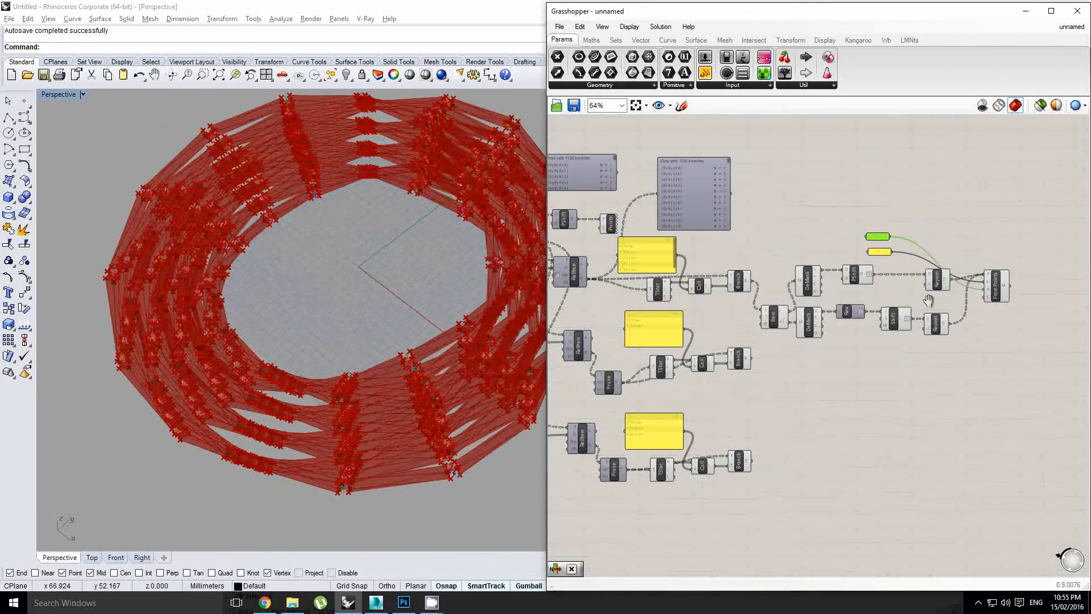
right_click_drag(947, 303, 926, 302)
left_click(1017, 372)
left_click_drag(1017, 371, 751, 244)
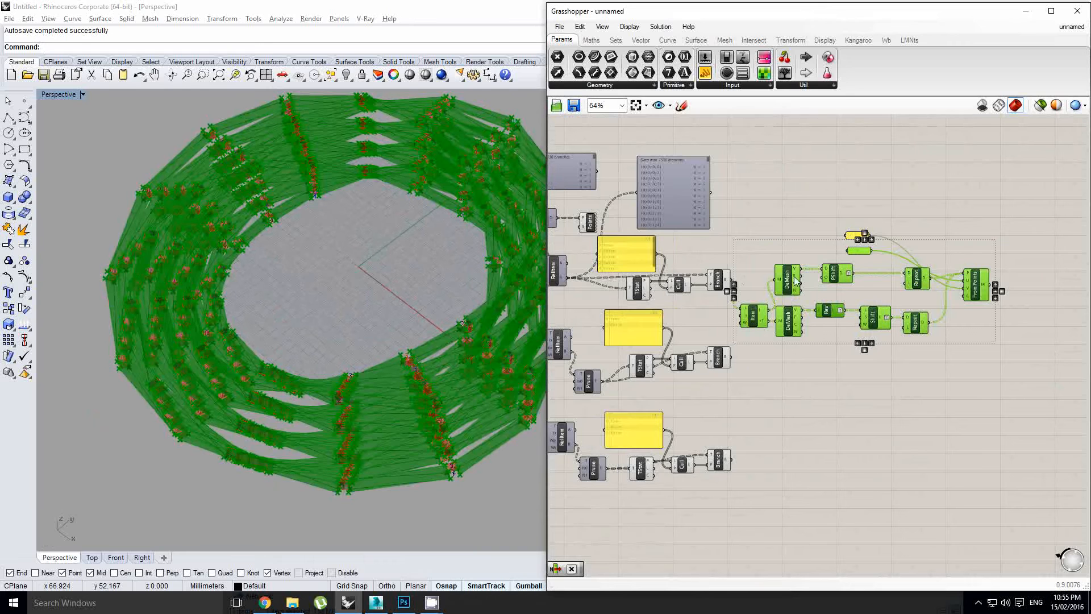
left_click_drag(749, 317, 820, 317)
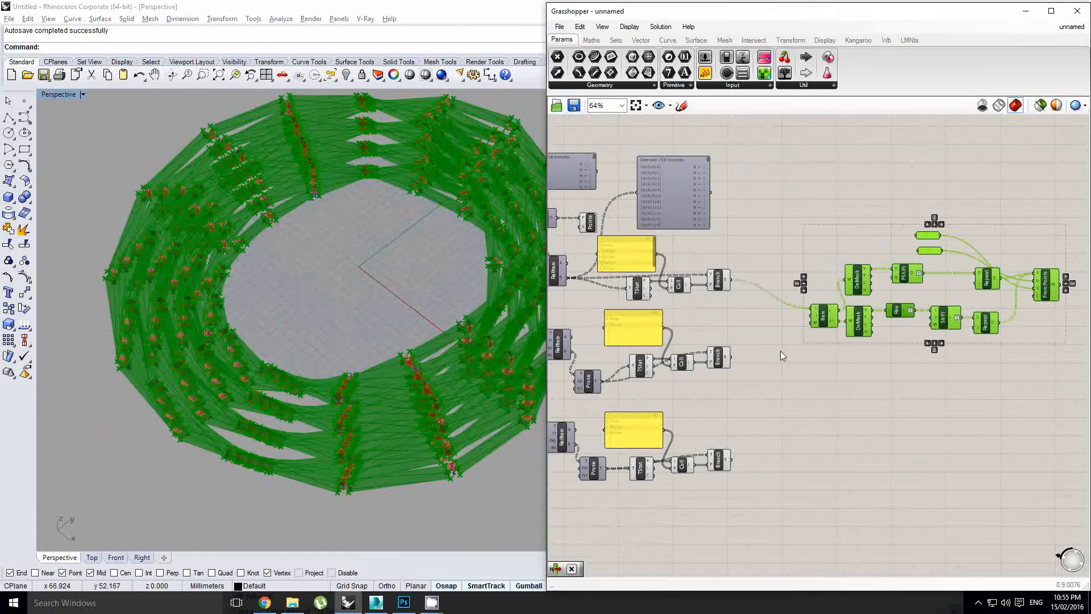
Duplicate the chain from Item to FromPoints directly below the original, leaving out the two number panels
left_click(779, 350)
right_click_drag(971, 335, 891, 351)
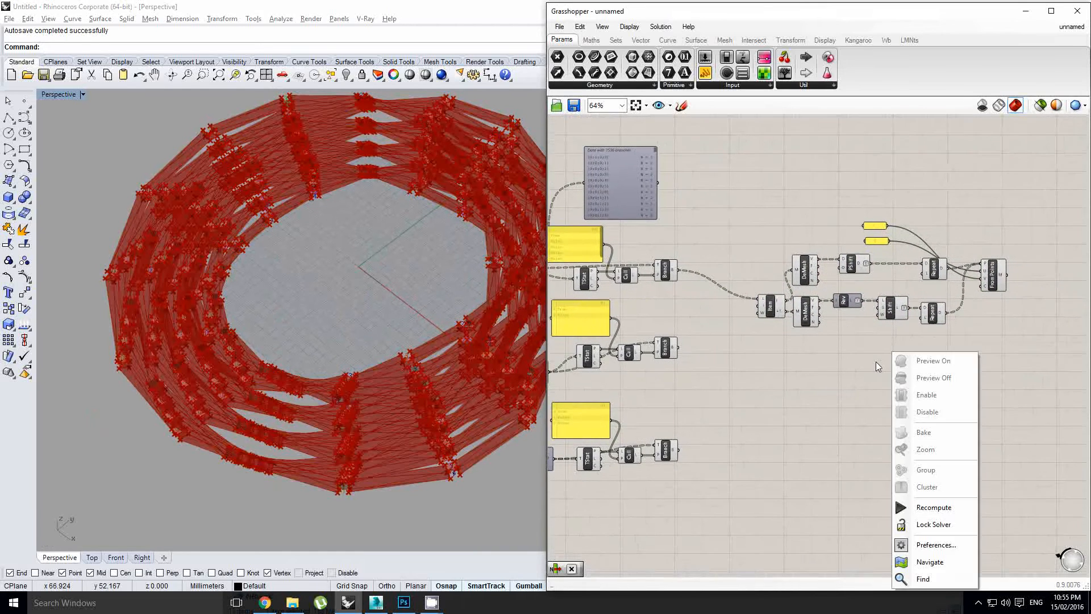
left_click(875, 362)
right_click_drag(823, 346, 822, 340)
left_click_drag(1007, 349, 765, 241)
left_click_drag(777, 306, 779, 395, "alt")
Connect the second Branch output to the L input of the duplicated Item component, replacing the first branch
scroll(736, 377, "up", 2)
left_click_drag(644, 324, 690, 364)
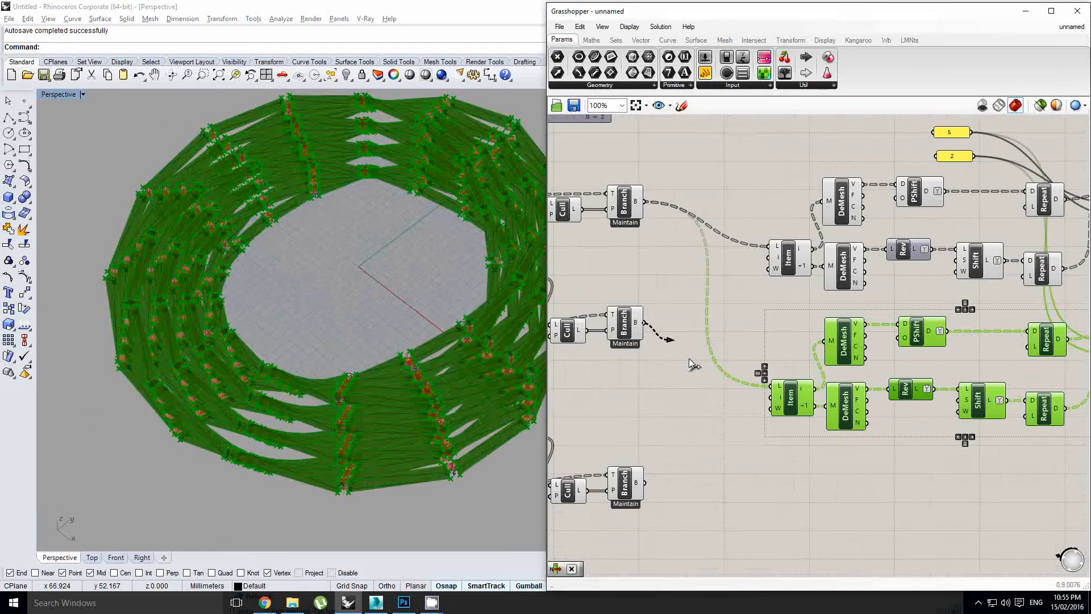
left_click_drag(776, 396, 775, 394)
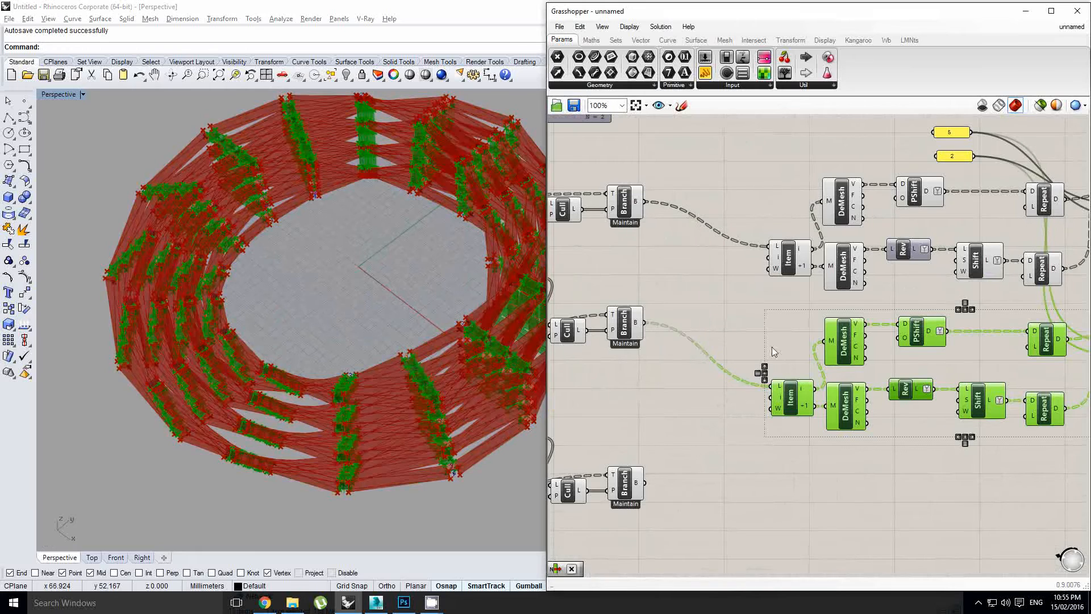
right_click_drag(772, 349, 753, 346)
Duplicate the second chain from Item to FromPoints below it, level with the third Branch component
right_click_drag(402, 380, 377, 290)
scroll(424, 354, "up", 10)
scroll(383, 282, "down", 7)
scroll(292, 322, "down", 2)
right_click_drag(961, 452, 851, 406)
scroll(855, 425, "down", 2)
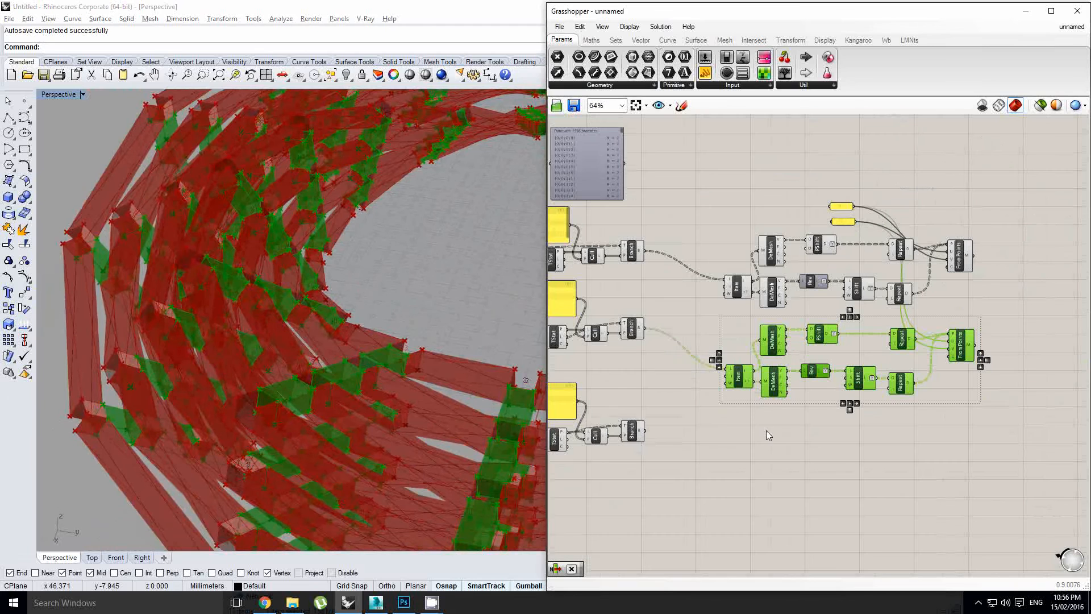
left_click_drag(741, 388, 739, 462, "alt")
scroll(644, 431, "up", 1)
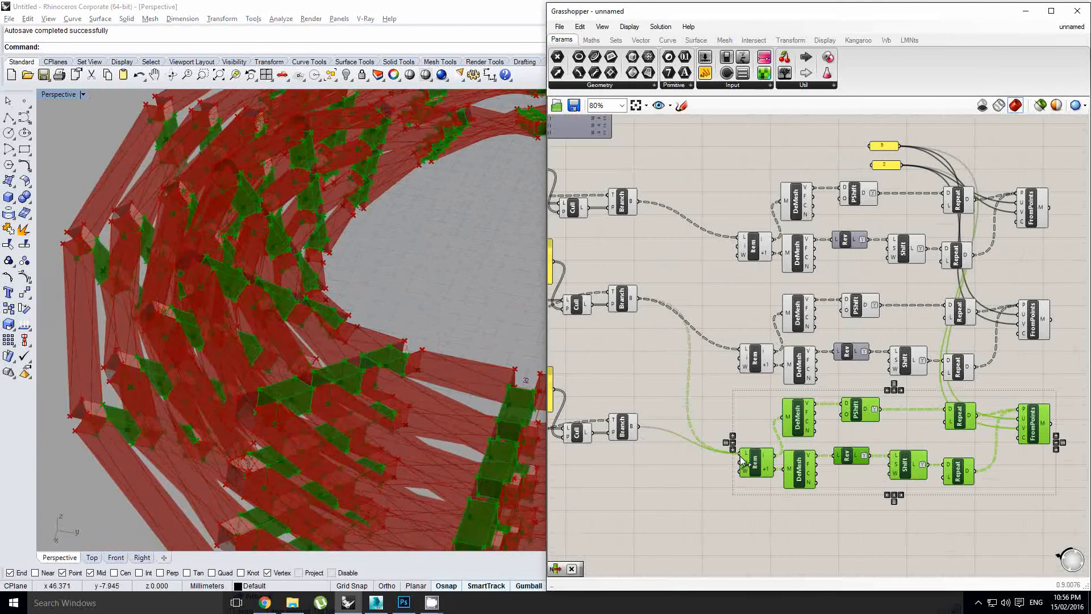
Connect the third Branch output to the L input of the third Item component and check the meshes in the viewport
scroll(341, 359, "up", 5)
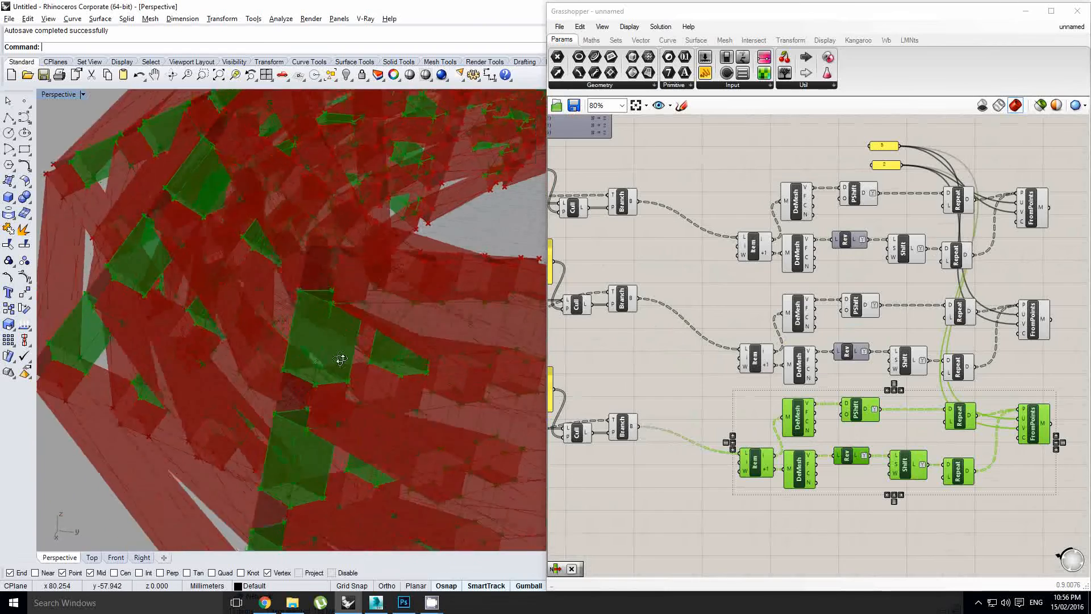
scroll(341, 359, "down", 6)
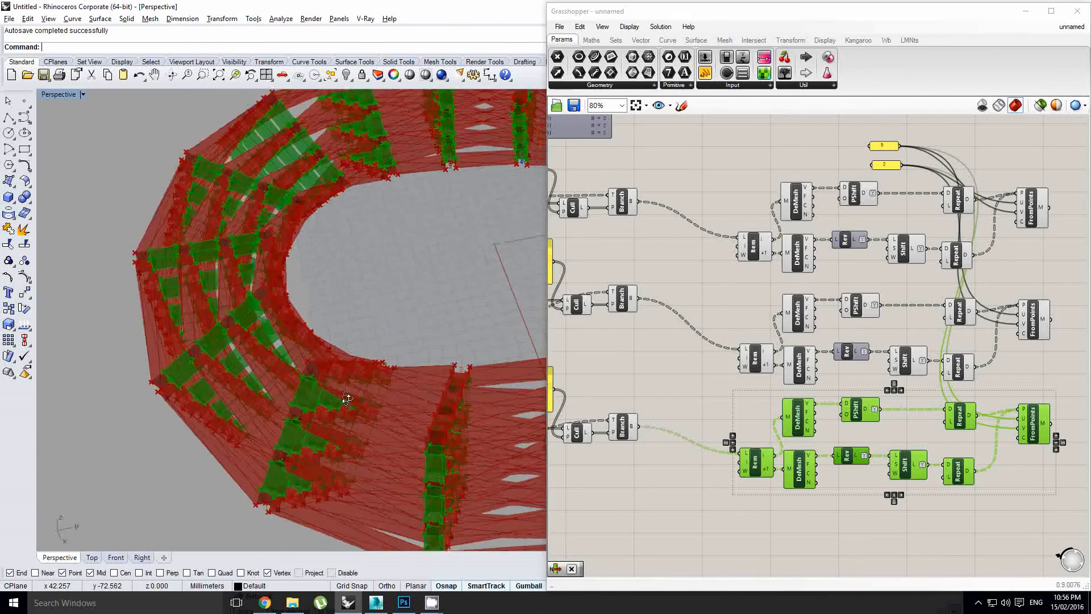
right_click_drag(346, 398, 376, 383)
scroll(717, 358, "down", 2)
Turn off the preview of all components from Item to Repeat in the three chains, leaving the FromPoints components visible
right_click_drag(932, 342, 856, 358)
scroll(904, 401, "up", 1)
left_click(919, 421)
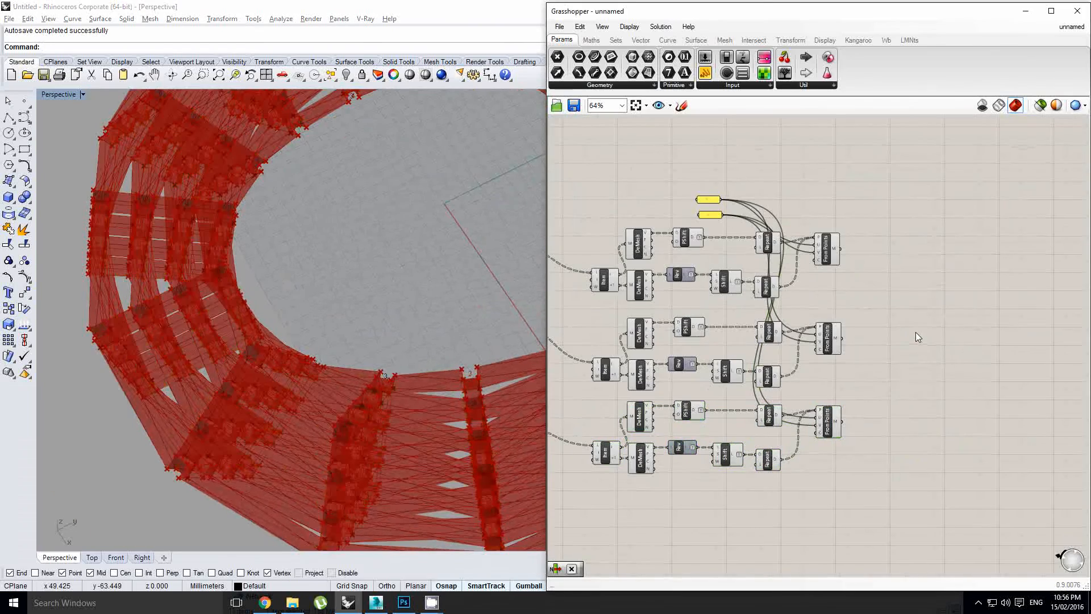
right_click_drag(841, 442, 901, 415)
left_click_drag(852, 490, 611, 172)
middle_click(640, 183)
left_click(619, 160)
right_click_drag(601, 243, 710, 234)
left_click(711, 436)
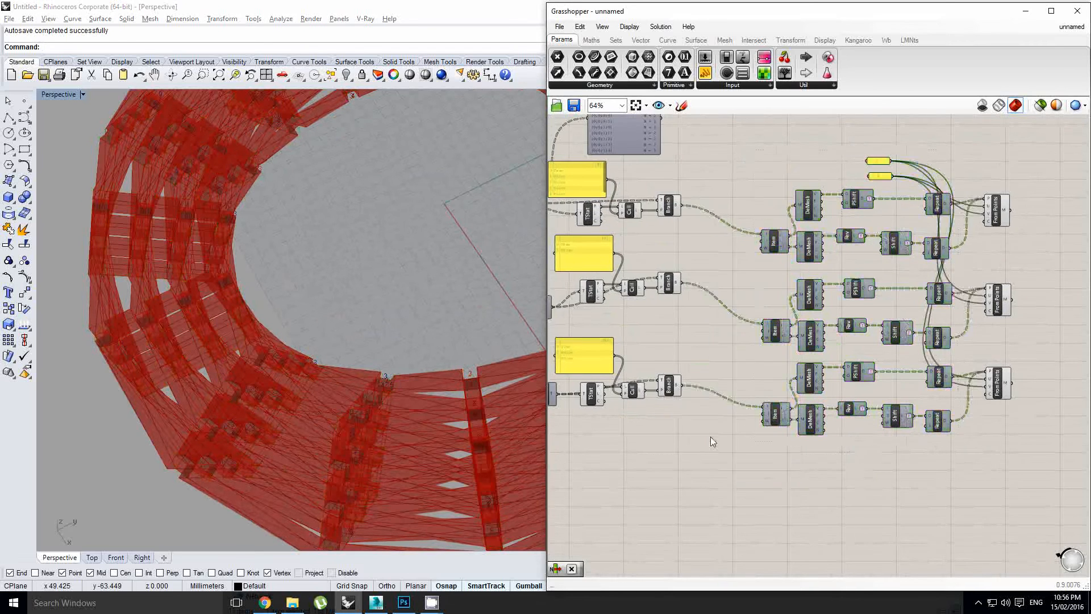
Turn off the preview of the upstream components leading up to the three Branch components
scroll(711, 436, "down", 1)
left_click_drag(715, 434, 561, 143)
middle_click(605, 212)
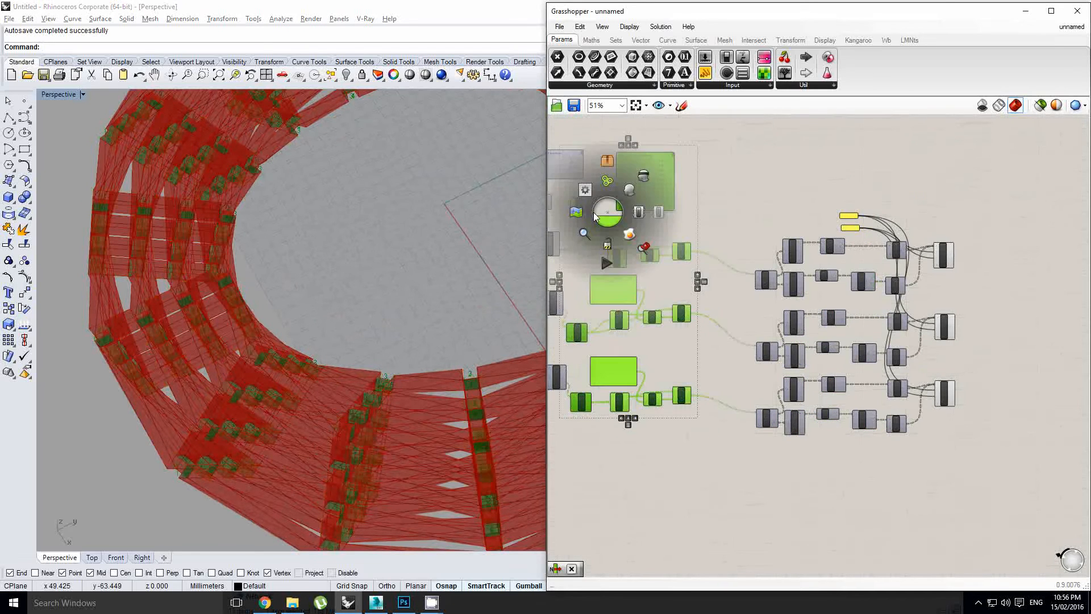
left_click(641, 173)
Add a Weaverbird's Join Meshes and Weld component beyond the three FromPoints components
right_click_drag(880, 303, 786, 305)
left_click(976, 327)
double_click(977, 326)
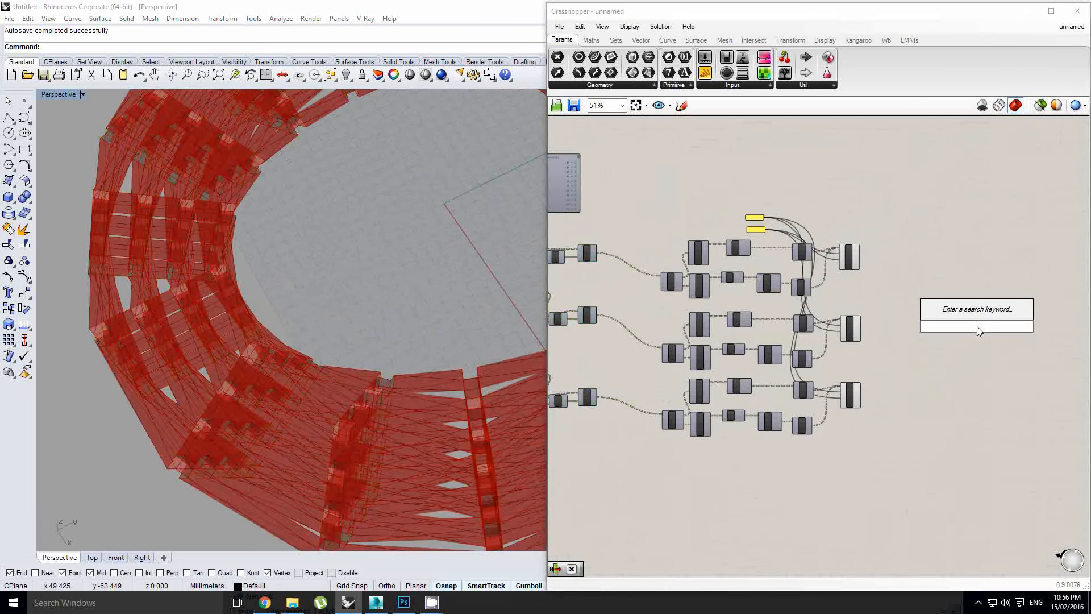
type("wbjoi")
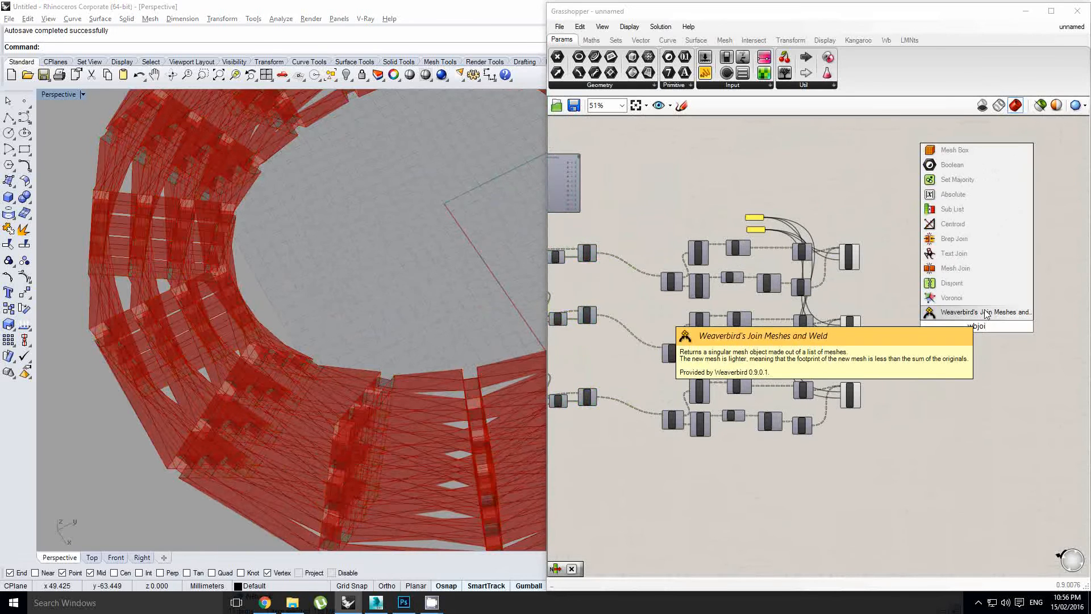
key("Return")
scroll(945, 339, "up", 3)
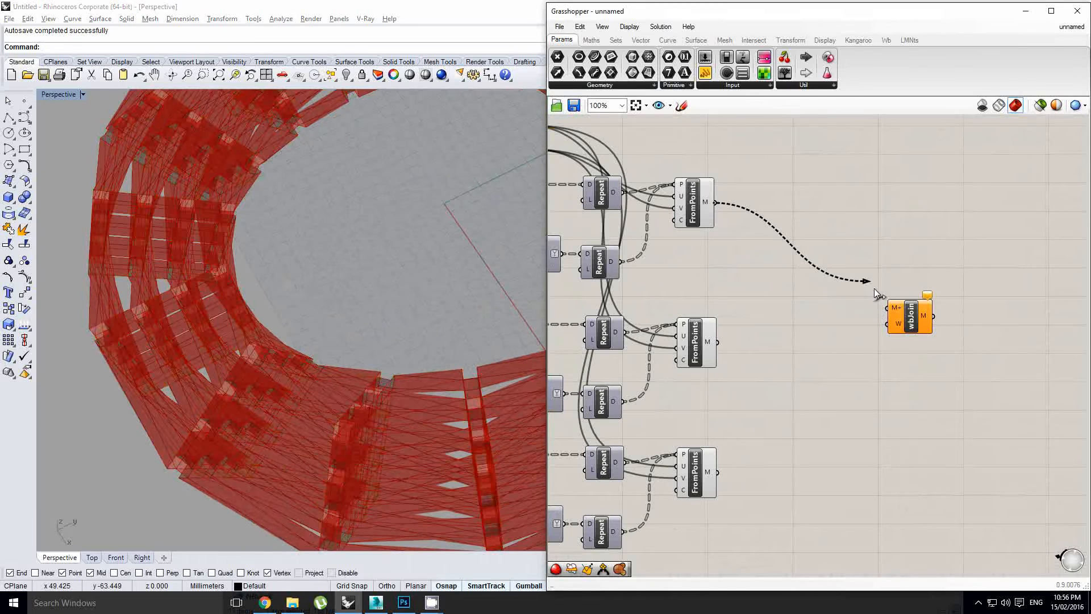
Connect the M outputs of all three FromPoints components to the wbJoin M+ input and flatten that input
left_click_drag(875, 289, 885, 308)
left_click_drag(865, 362, 887, 307)
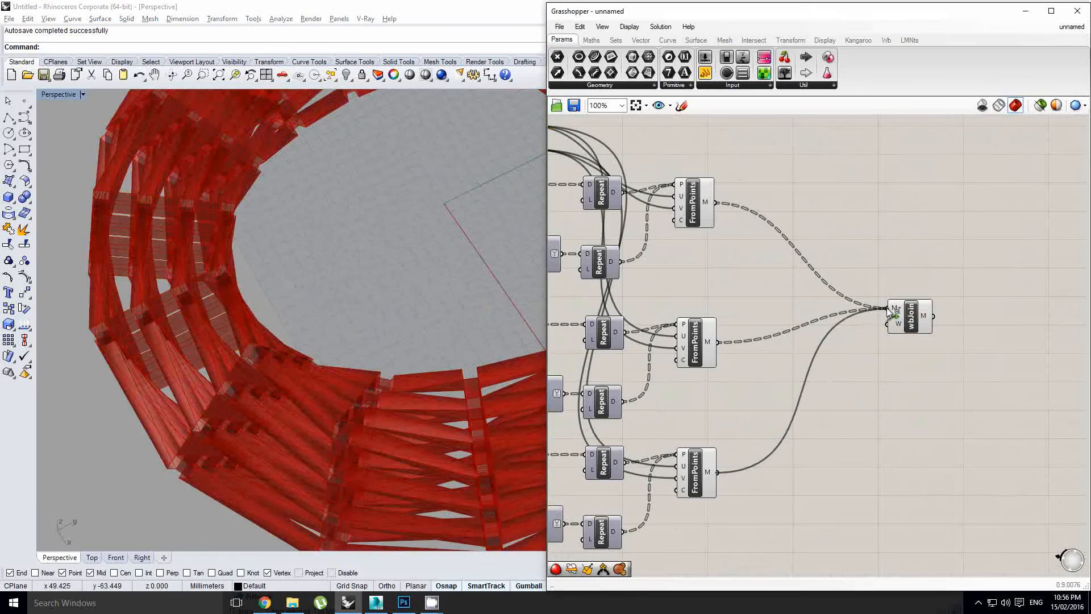
scroll(887, 308, "up", 3)
right_click(895, 310)
left_click(927, 407)
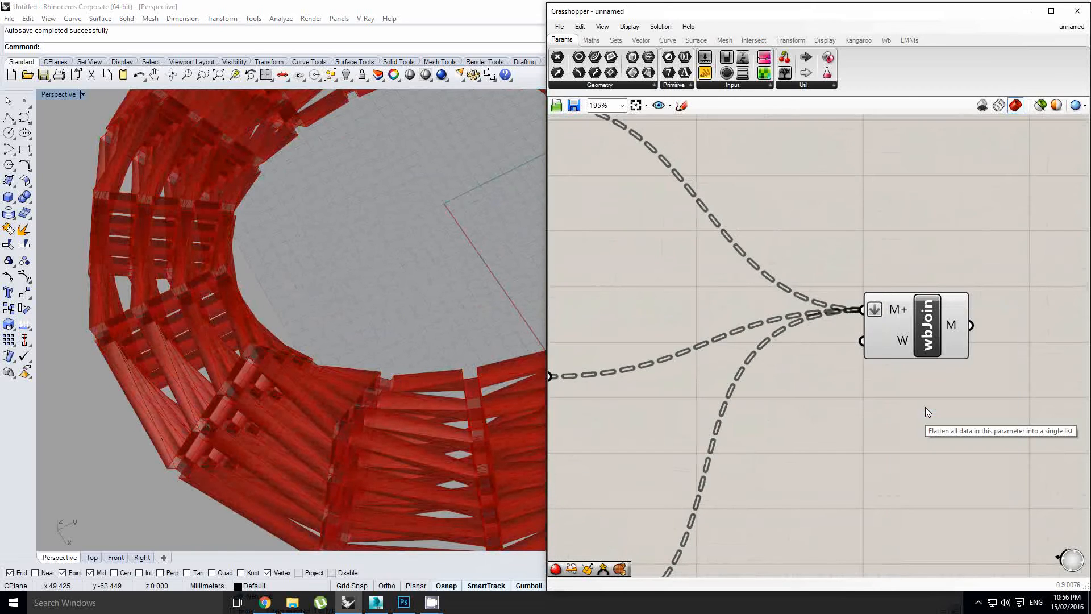
Turn off the preview of the three FromPoints components
scroll(918, 364, "down", 5)
left_click_drag(820, 500, 757, 171)
scroll(758, 172, "down", 1)
middle_click(775, 175)
left_click(797, 142)
Bake the joined mesh from the wbJoin component into Rhino
scroll(263, 363, "up", 2)
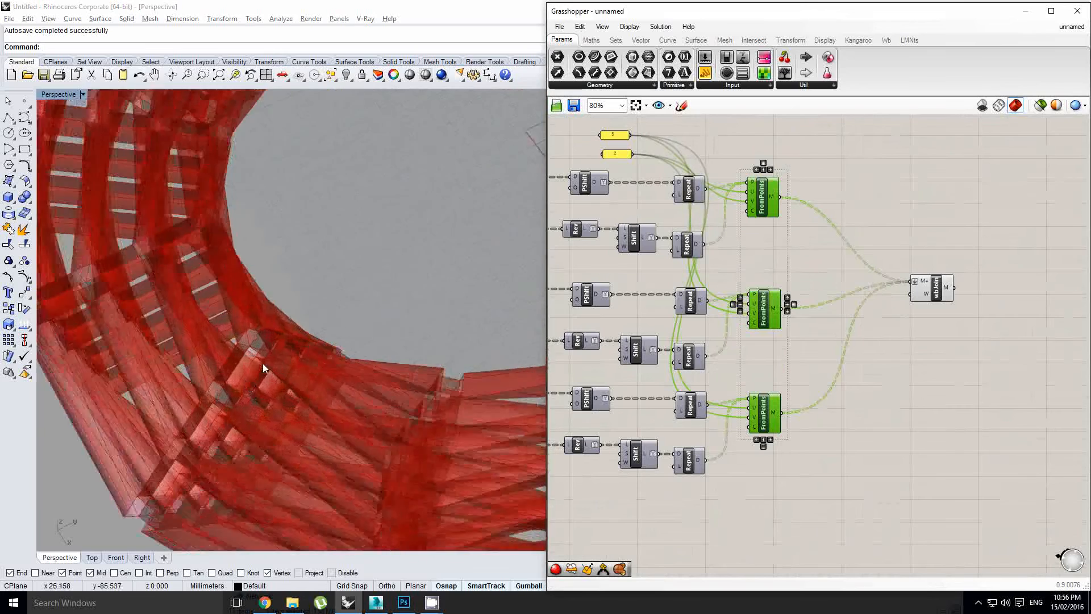
right_click_drag(262, 363, 242, 290)
scroll(307, 315, "up", 3)
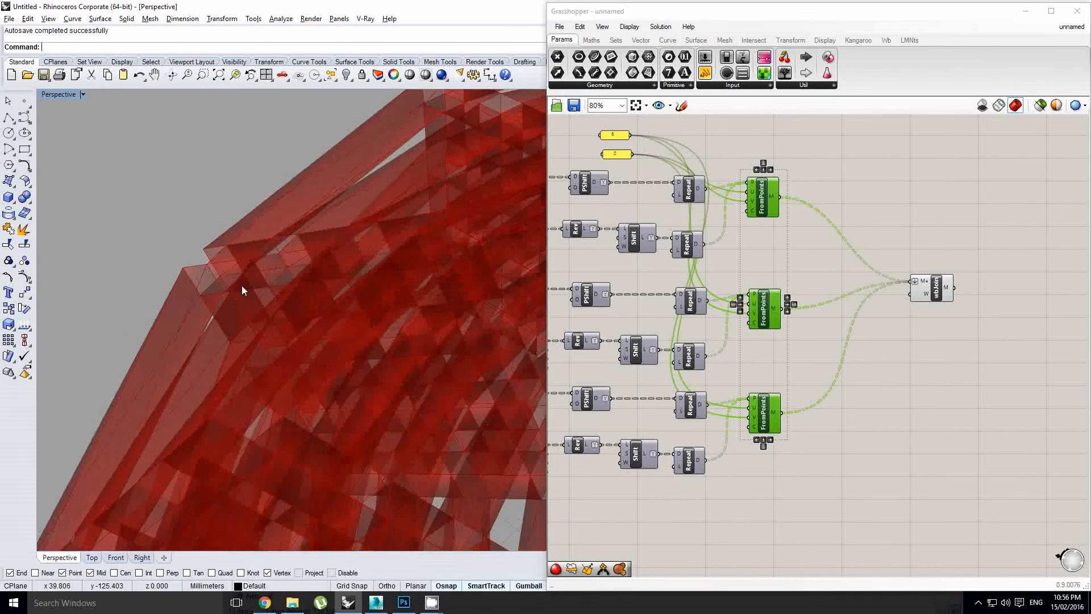
left_click(921, 290)
middle_click(925, 288)
left_click(965, 312)
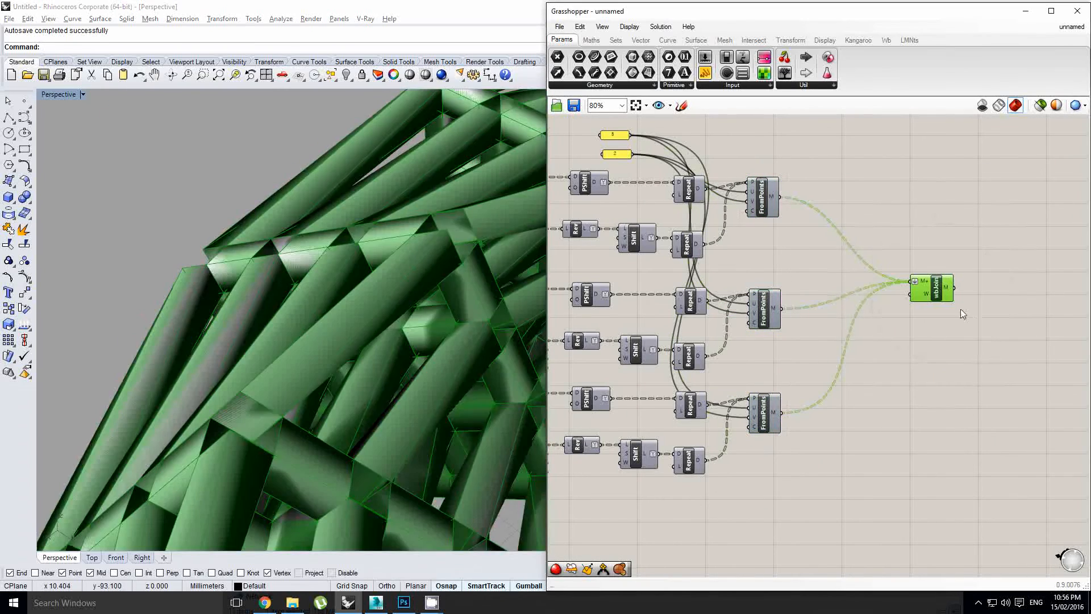
Examine the baked joined mesh in the perspective viewport from several angles and distances
right_click_drag(400, 315, 410, 318)
scroll(410, 318, "down", 5)
right_click_drag(333, 330, 398, 341)
scroll(431, 360, "up", 2)
scroll(398, 319, "down", 3)
right_click_drag(392, 301, 371, 313, "shift")
right_click_drag(371, 312, 349, 318)
scroll(332, 308, "up", 3)
right_click_drag(410, 173, 442, 275)
Turn off the preview of the wbJoin component so only the baked mesh is displayed
right_click_drag(724, 262, 775, 292)
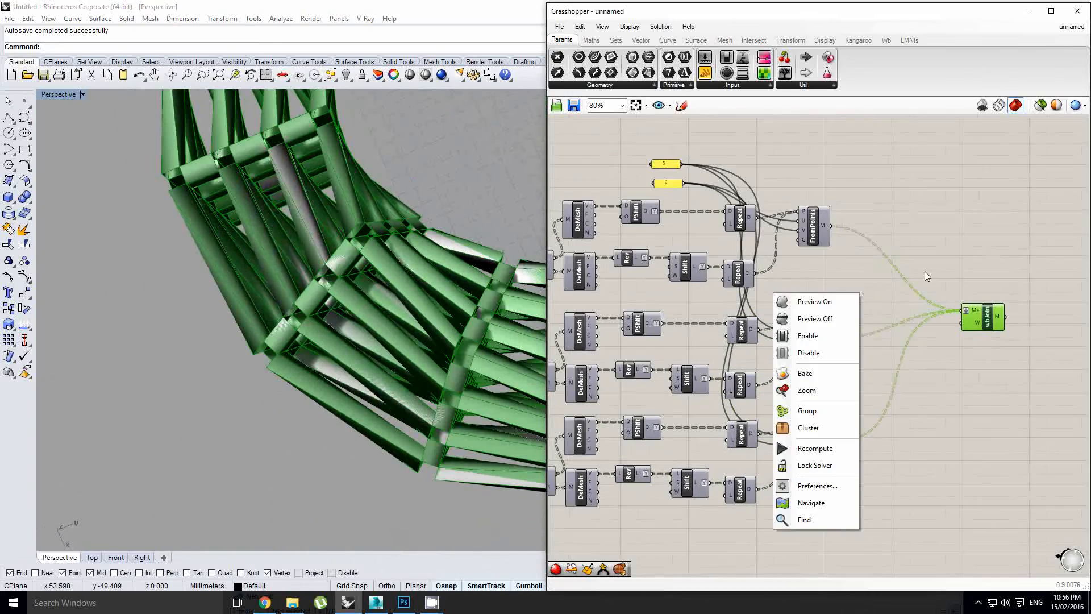
right_click_drag(922, 278, 907, 364)
left_click(997, 260)
middle_click(964, 330)
left_click(1002, 295)
Inspect the data structure of the Explode component's Faces output and examine the joints of the baked mesh
scroll(909, 289, "down", 3)
scroll(817, 298, "up", 1)
right_click_drag(874, 295, 901, 297)
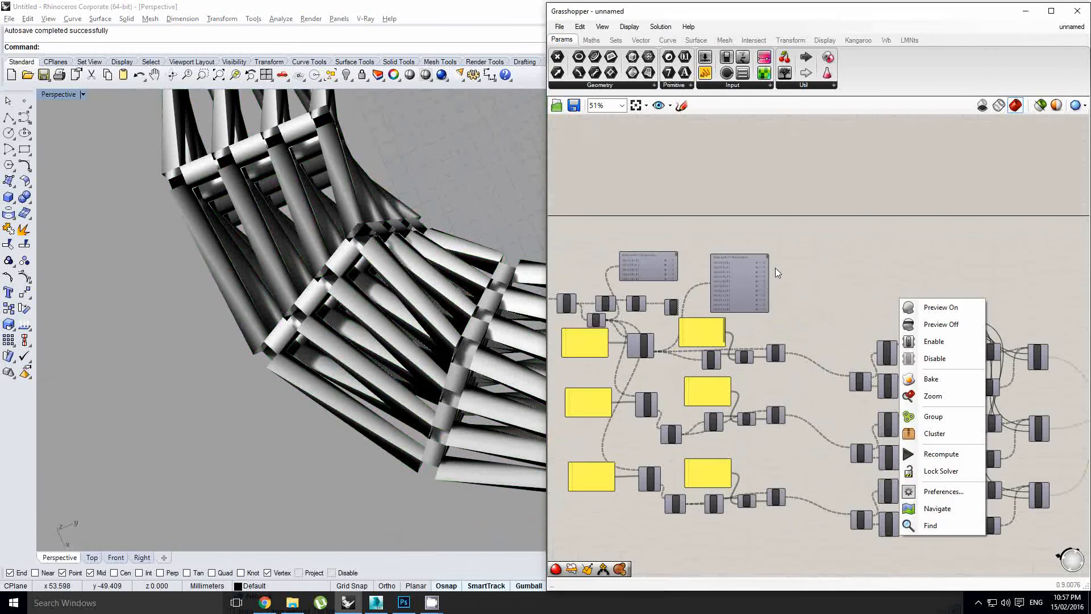
scroll(753, 328, "up", 2)
right_click_drag(754, 328, 896, 352)
right_click_drag(619, 266, 626, 283)
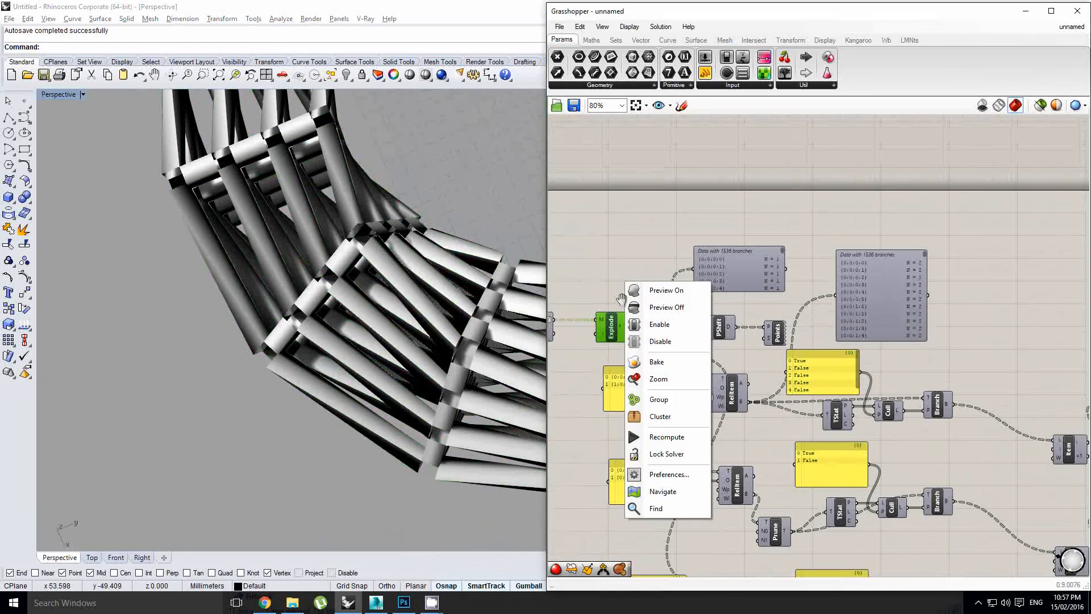
left_click(619, 328)
mouse_move(625, 333)
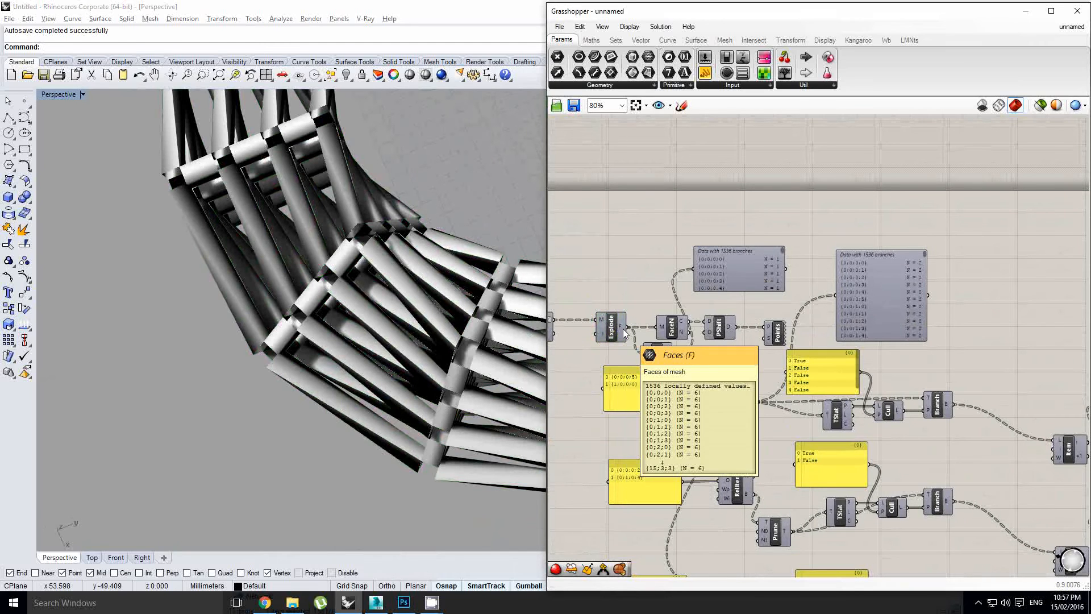
right_click_drag(627, 262, 627, 278)
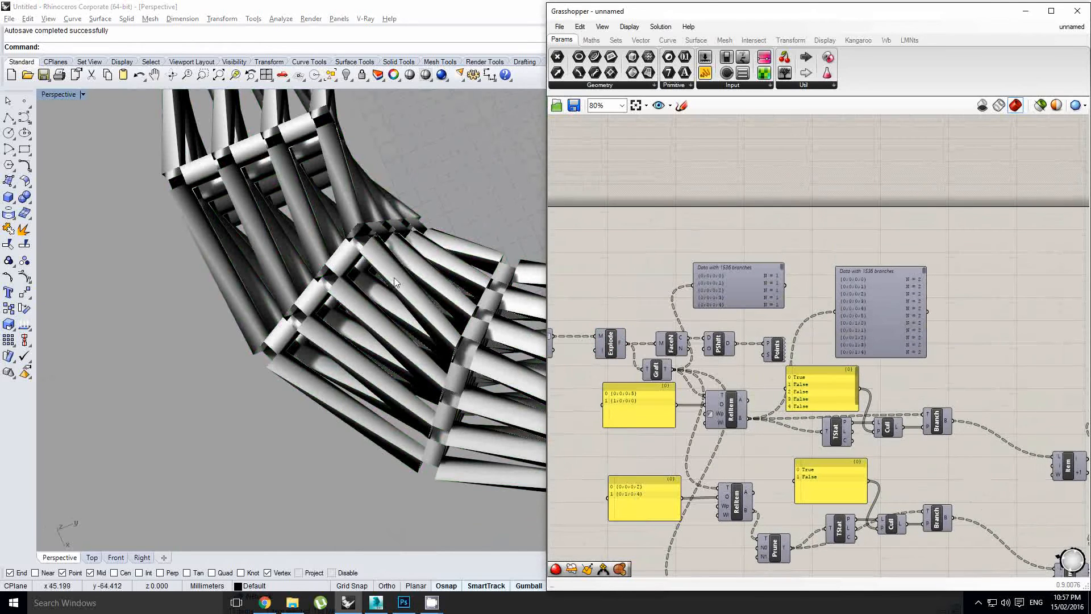
right_click_drag(393, 277, 392, 235)
scroll(376, 240, "up", 3)
scroll(369, 272, "down", 2)
right_click_drag(351, 320, 345, 364)
scroll(344, 363, "down", 1)
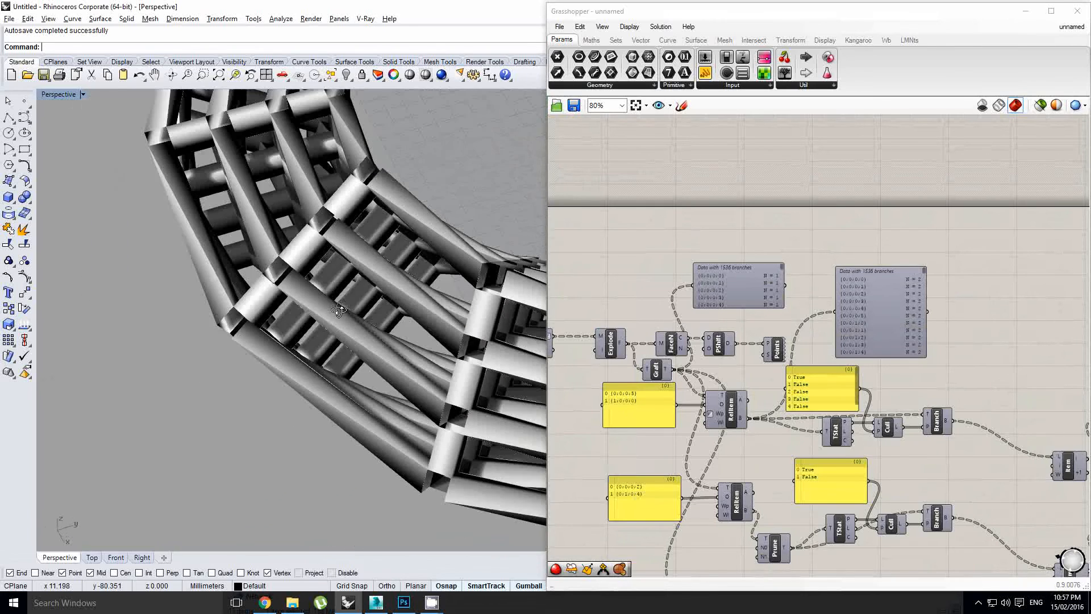
right_click_drag(727, 225, 717, 240)
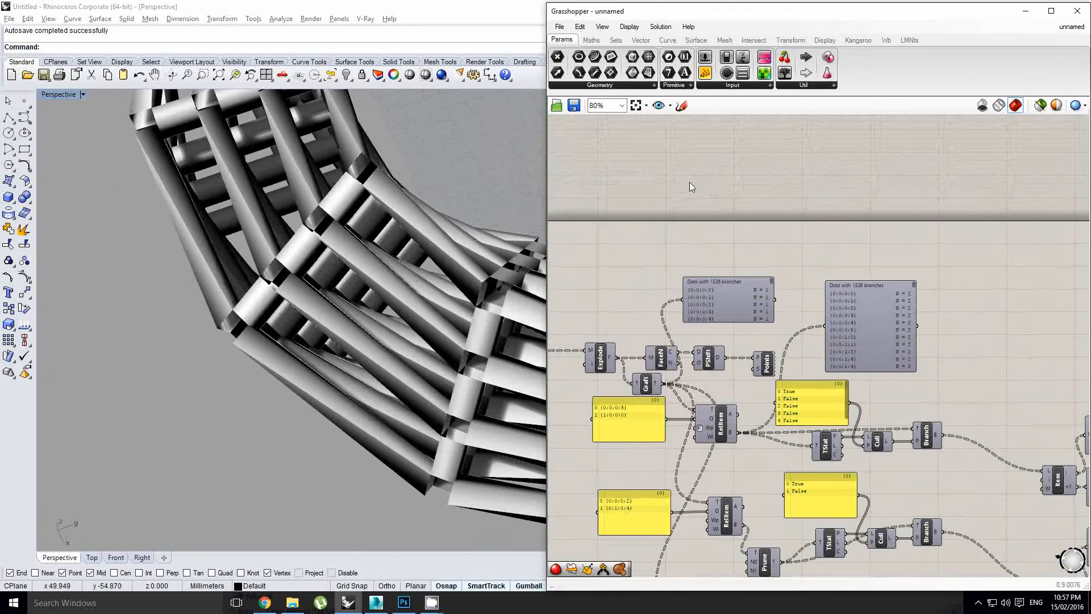
mouse_move(612, 361)
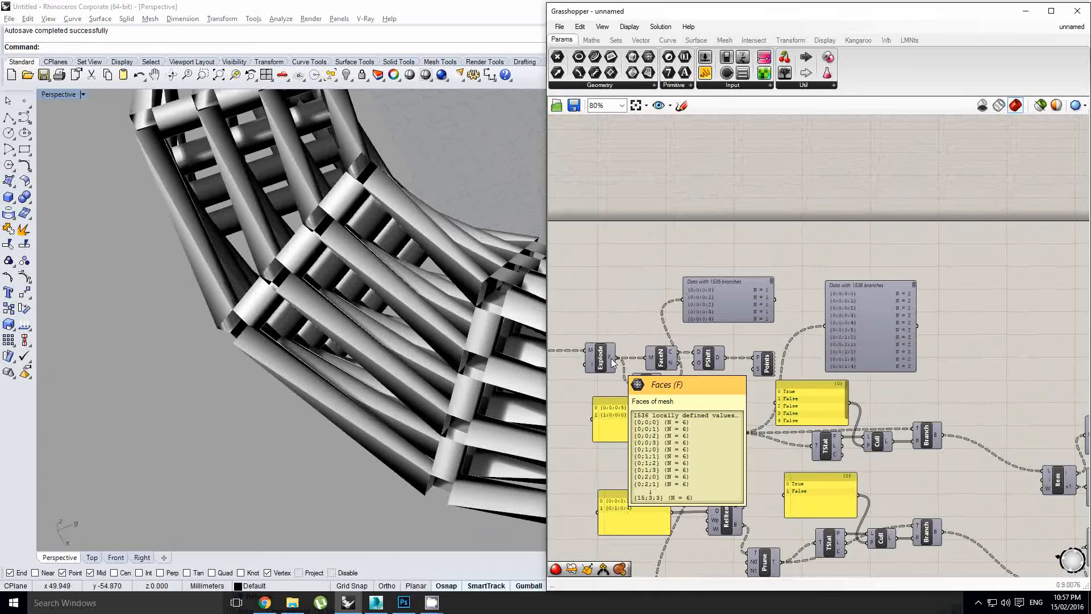
double_click(694, 259)
type("cull in")
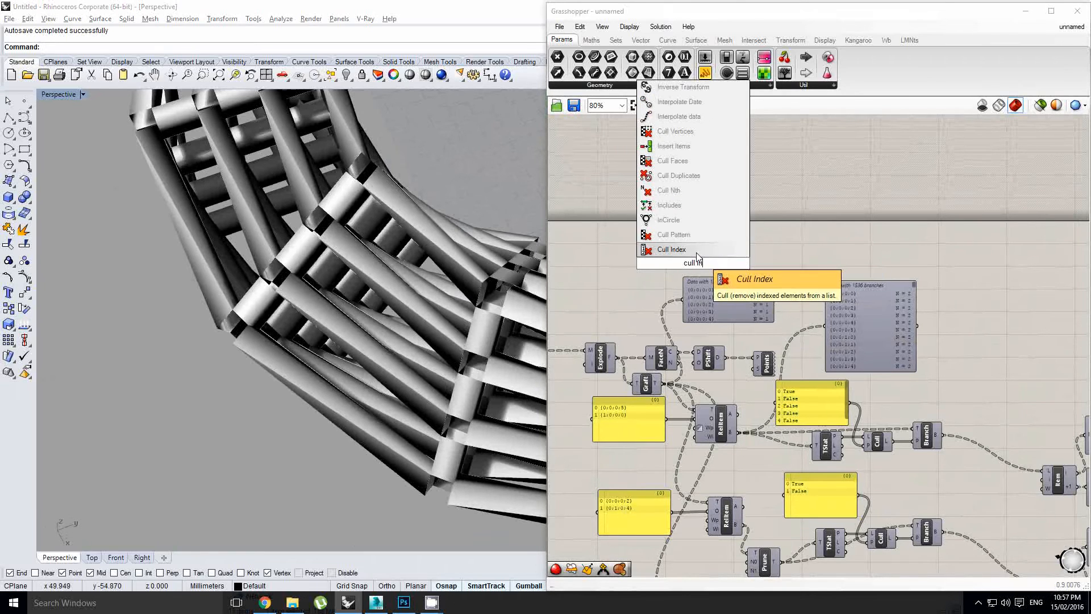
left_click(697, 253)
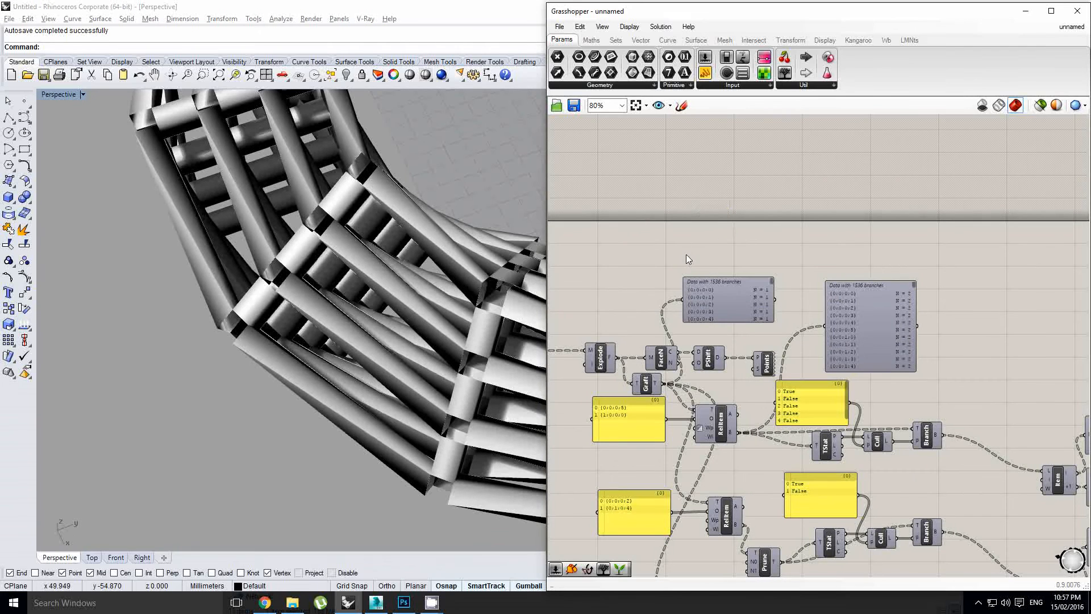
Add a List Item component above the data panel near Explode and set its index input to the integers 0 and -1
double_click(687, 254)
type("l")
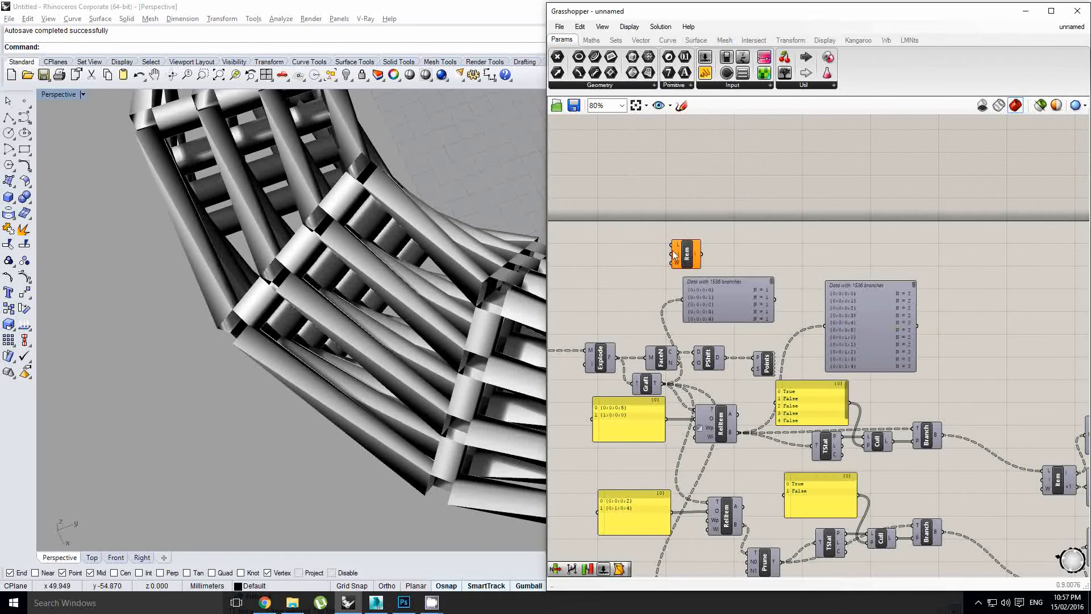
scroll(686, 256, "up", 3)
right_click(682, 254)
mouse_move(740, 372)
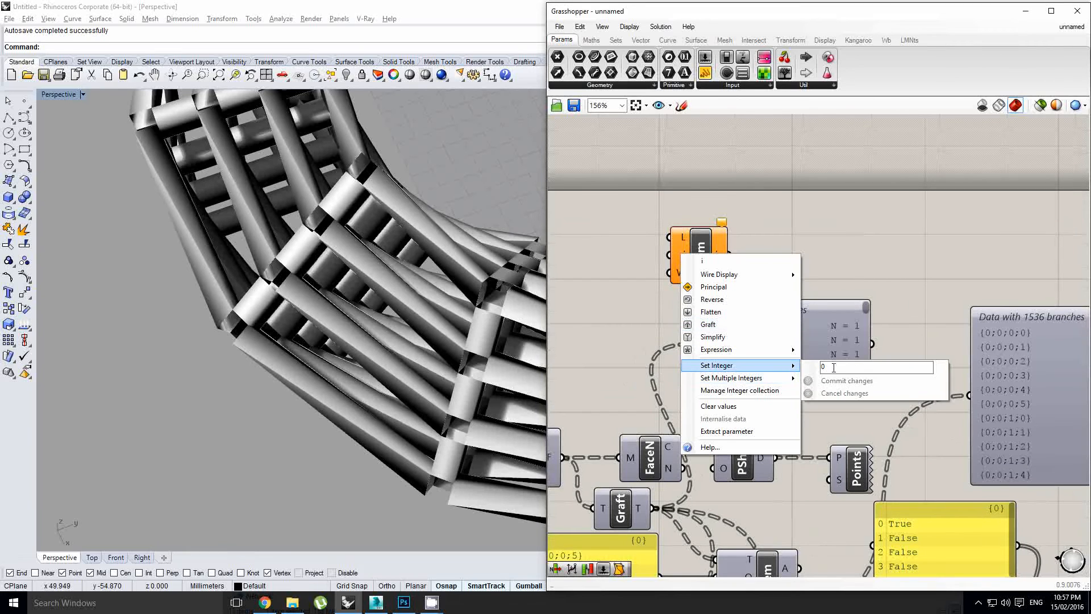
left_click(671, 241)
right_click(678, 257)
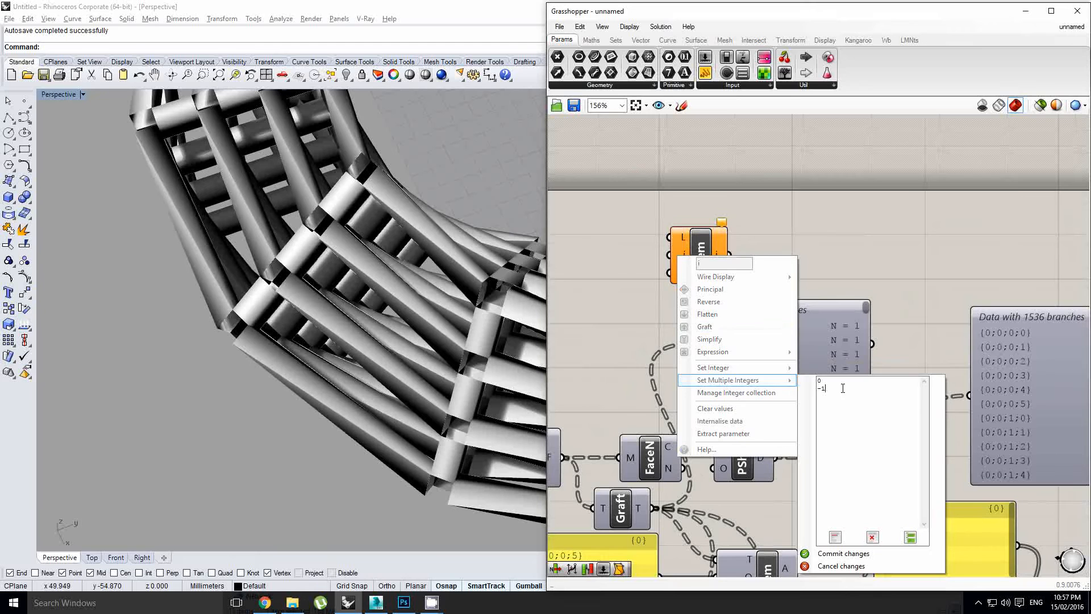
left_click(855, 552)
Connect the Explode component's F output to the L input of the new List Item component
scroll(740, 394, "down", 2)
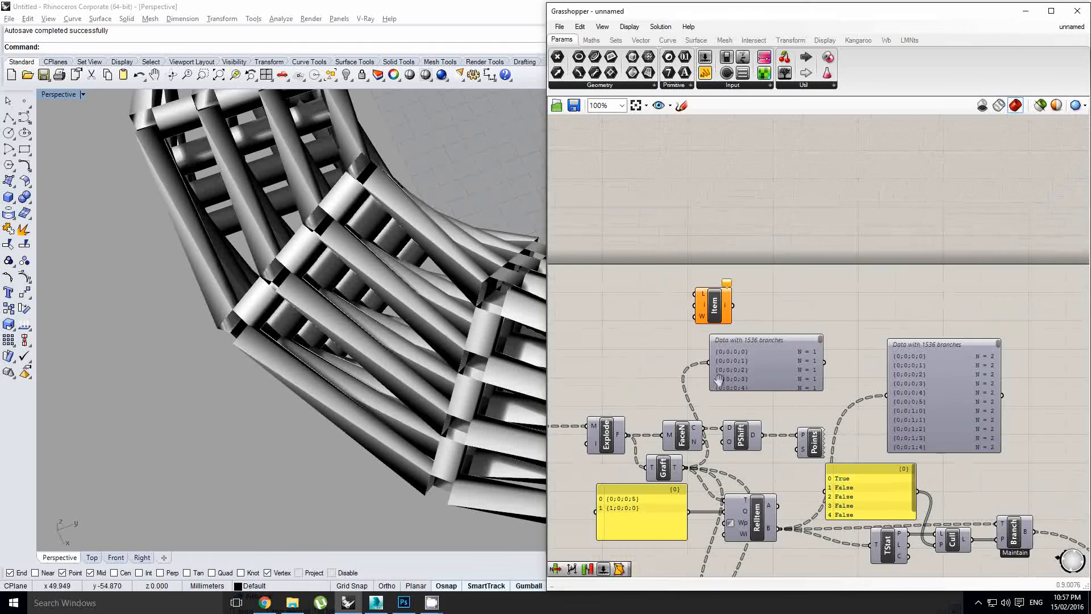
scroll(631, 435, "up", 3)
left_click_drag(625, 431, 816, 160)
right_click_drag(330, 223, 307, 250)
scroll(365, 249, "up", 4)
right_click_drag(659, 311, 704, 261)
scroll(682, 319, "down", 2)
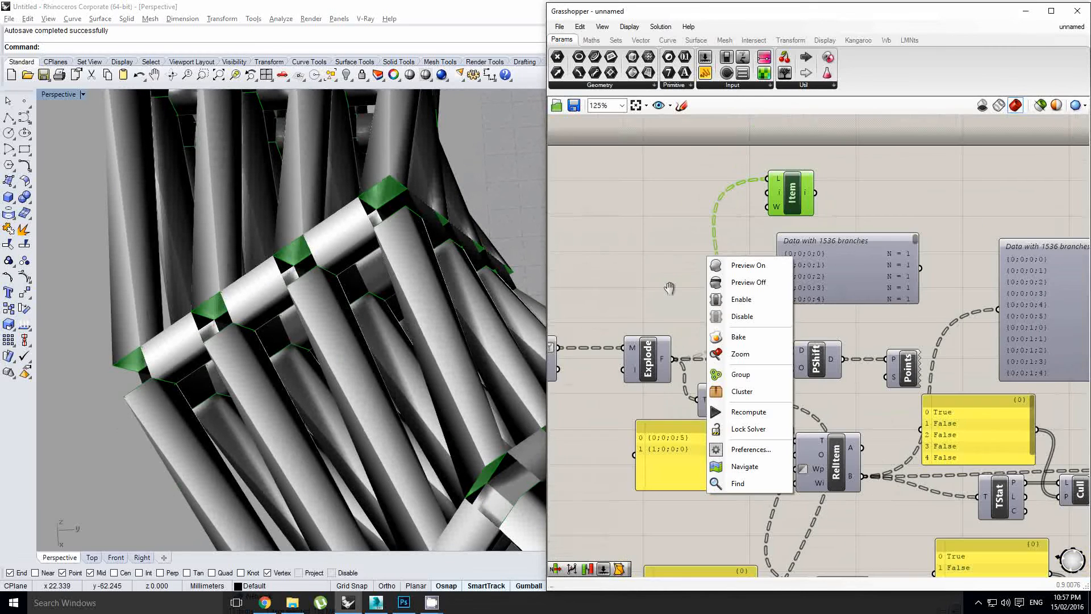
left_click(670, 288)
right_click_drag(640, 296, 716, 307)
Connect the Orient component's G output to the L input of the List Item component, replacing the Explode faces
left_click(641, 359)
left_click_drag(640, 358, 782, 198)
scroll(346, 287, "down", 6)
scroll(347, 287, "up", 3)
right_click_drag(340, 287, 398, 308)
scroll(356, 279, "up", 3)
right_click_drag(841, 222, 811, 233)
left_click_drag(751, 218, 737, 214)
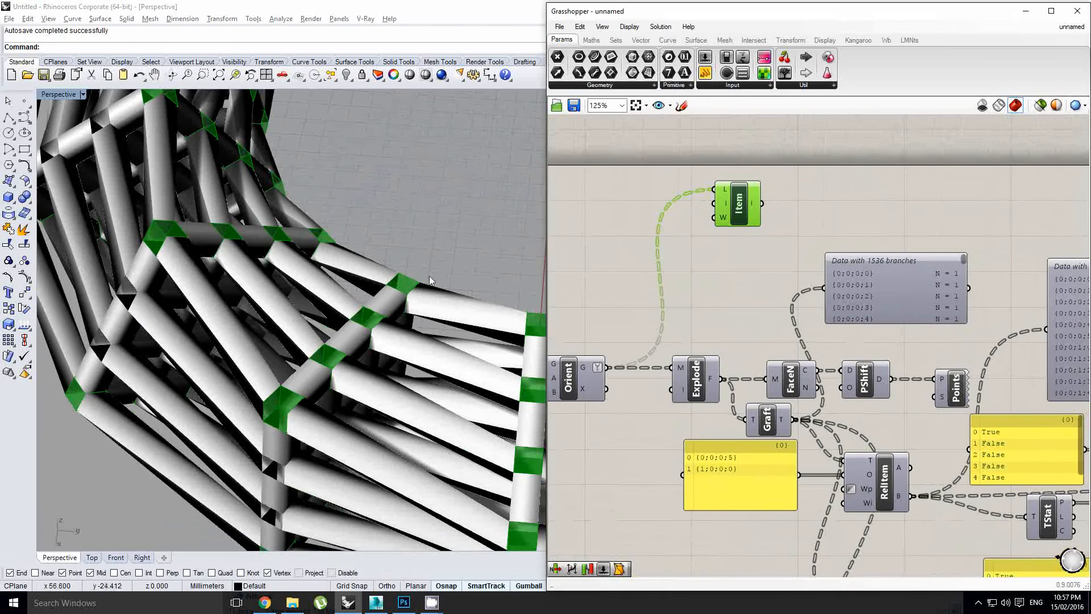
right_click_drag(430, 280, 350, 300)
Add a Cull Index component beside the List Item component and move the List Item further away from it
double_click(852, 185)
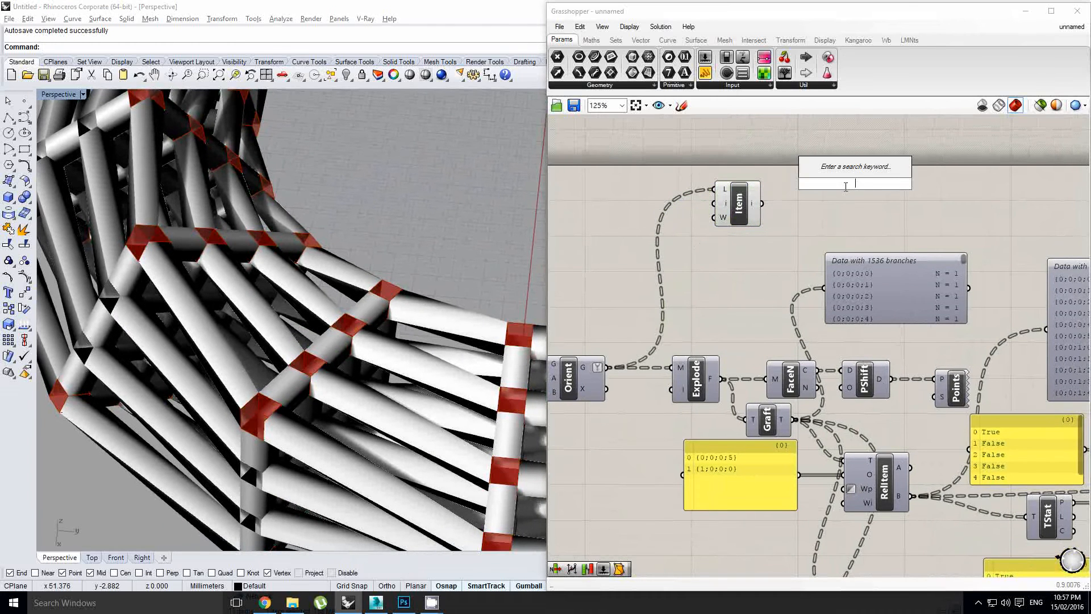
type("cull in")
key("Return")
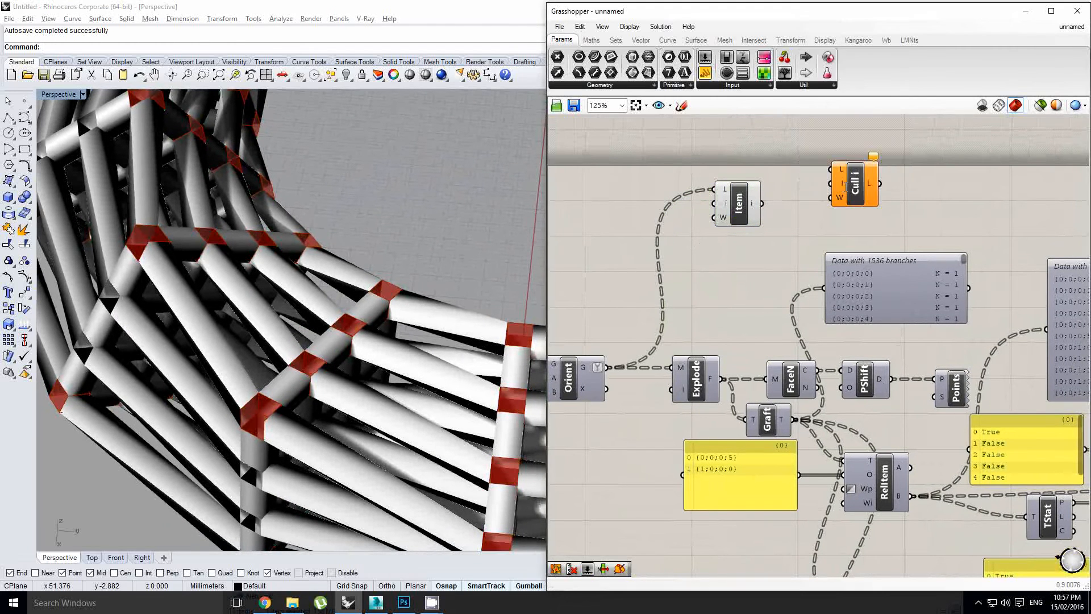
left_click_drag(728, 211, 712, 212)
scroll(752, 192, "down", 2)
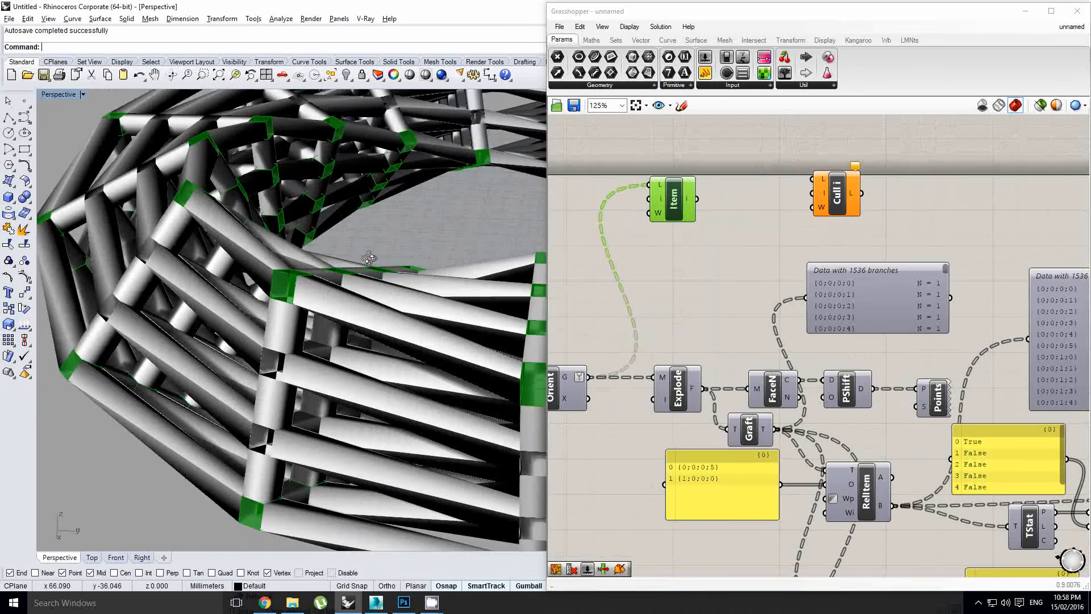
Examine the meshes picked by the List Item component in the viewport and check its output's data structure
scroll(358, 246, "down", 5)
right_click_drag(369, 258, 329, 277)
scroll(330, 267, "up", 3)
scroll(334, 284, "up", 2)
mouse_move(689, 203)
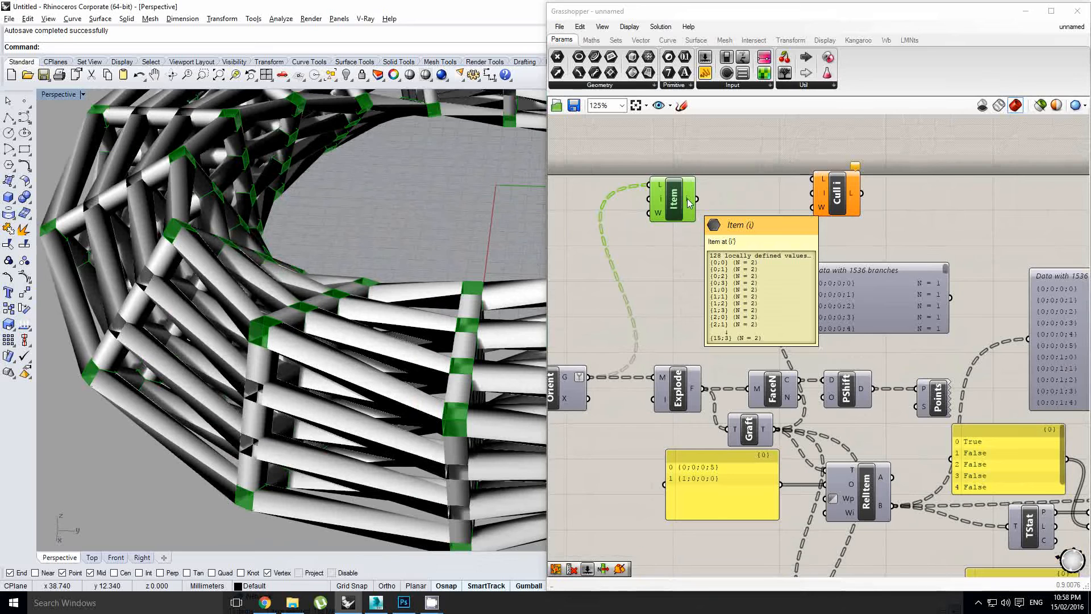
mouse_move(316, 319)
right_mouse_down()
mouse_move(301, 346)
mouse_move(311, 337)
right_mouse_up()
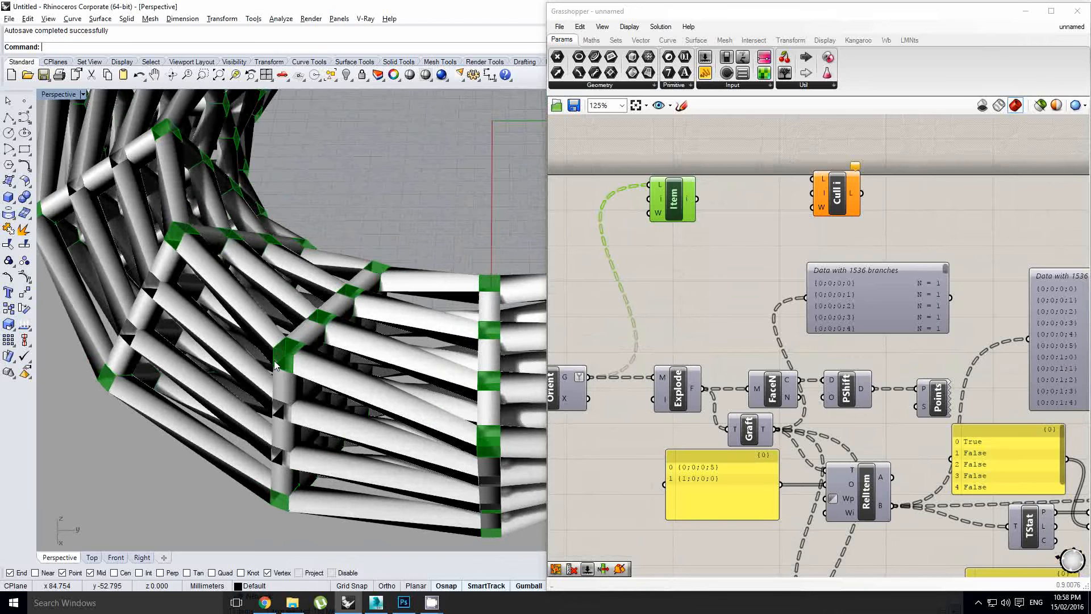
Add a Path Mapper fed by the List Item component and give it a null mapping from {A;B} to {A;B}
right_click_drag(754, 146, 711, 189)
double_click(711, 189)
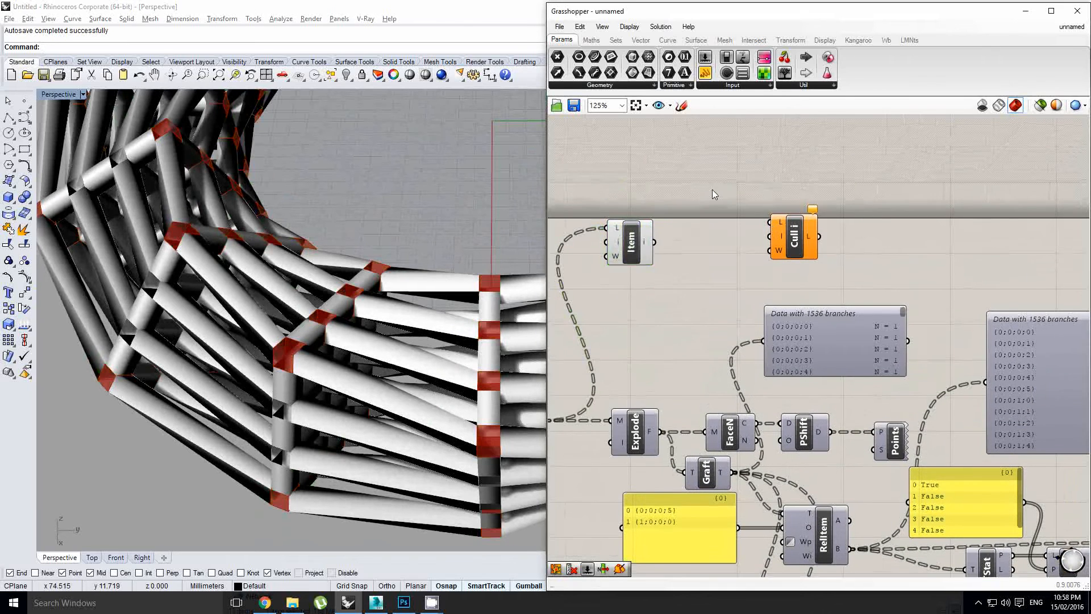
left_click(591, 40)
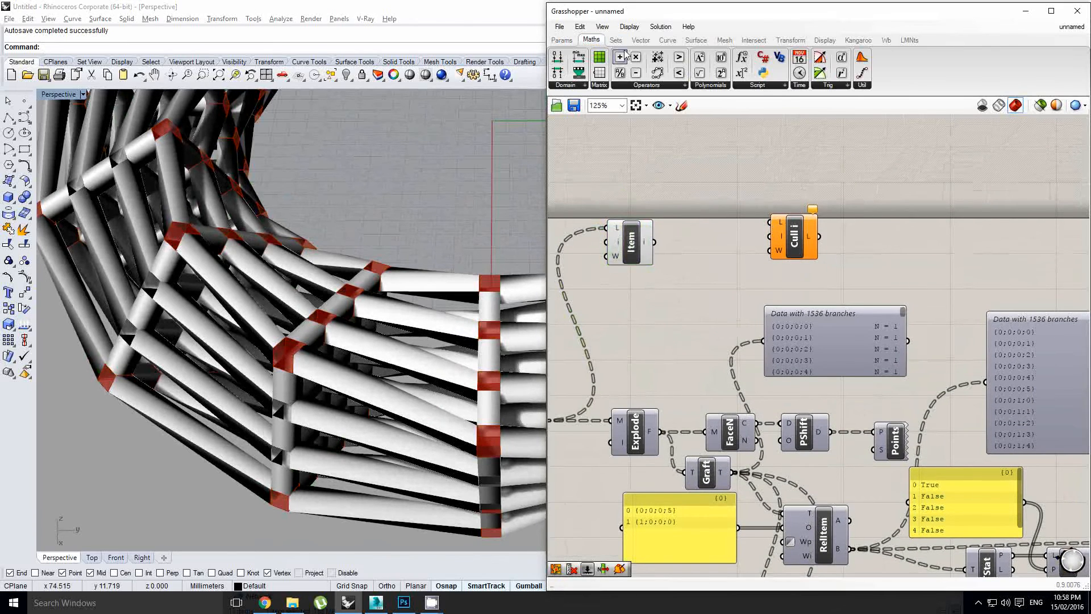
left_click(616, 40)
left_click(799, 84)
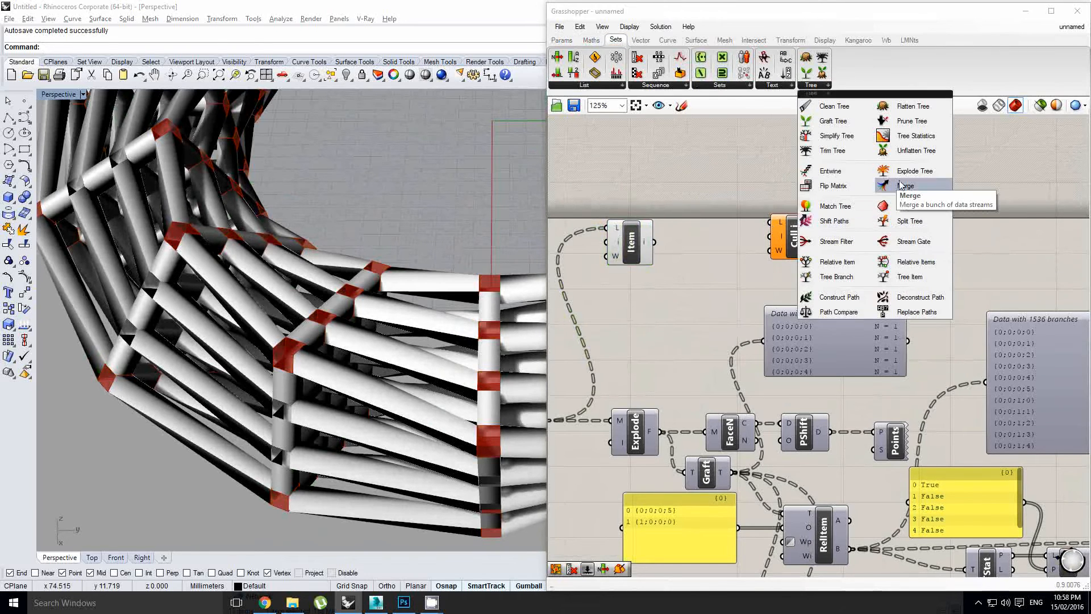
left_click_drag(895, 171, 731, 216)
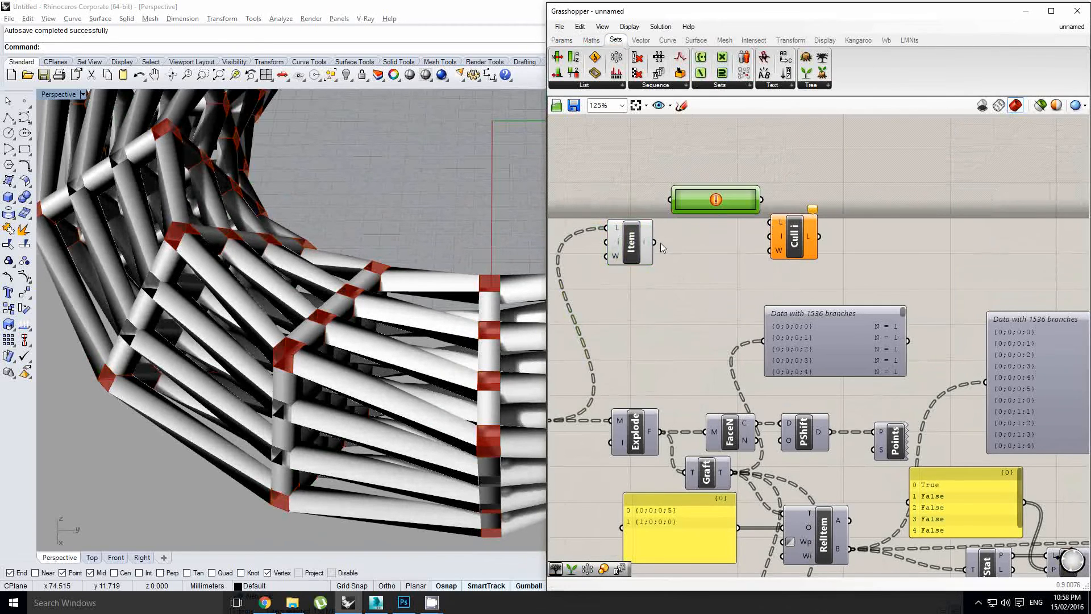
right_click(681, 200)
left_click(701, 223)
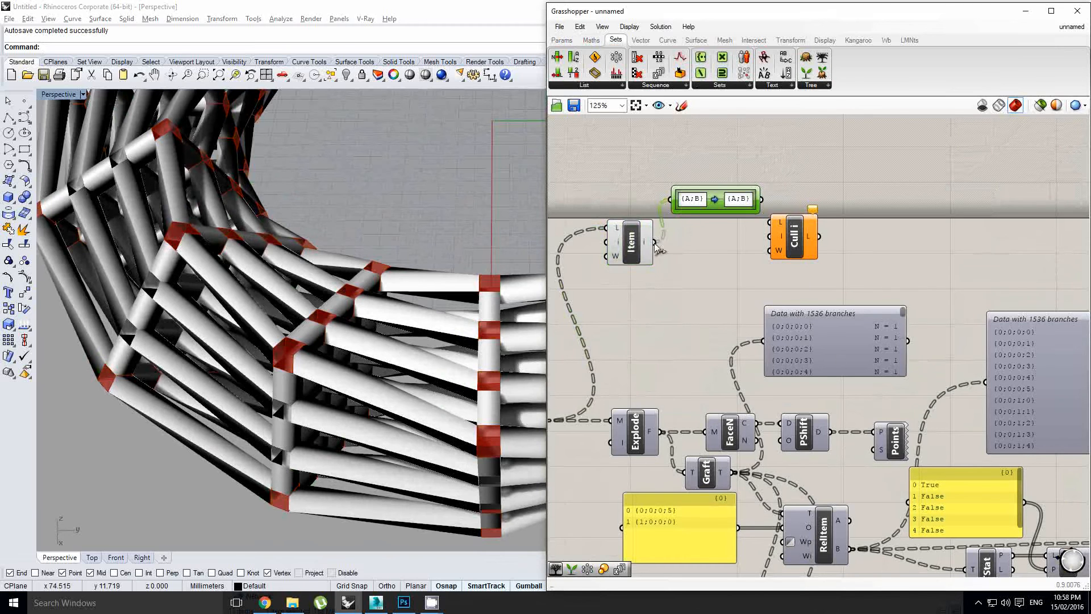
Feed the List Item output into the data panel and set the Path Mapper's source to {A;B}(i) and target to {A;i}
left_click_drag(658, 246, 810, 349)
scroll(811, 349, "up", 1)
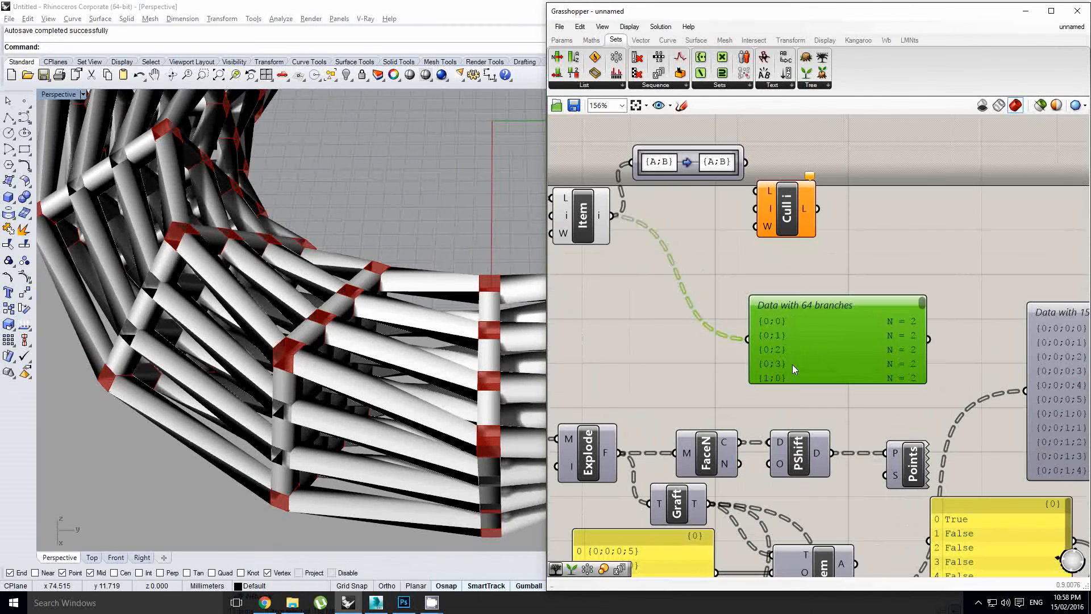
double_click(683, 172)
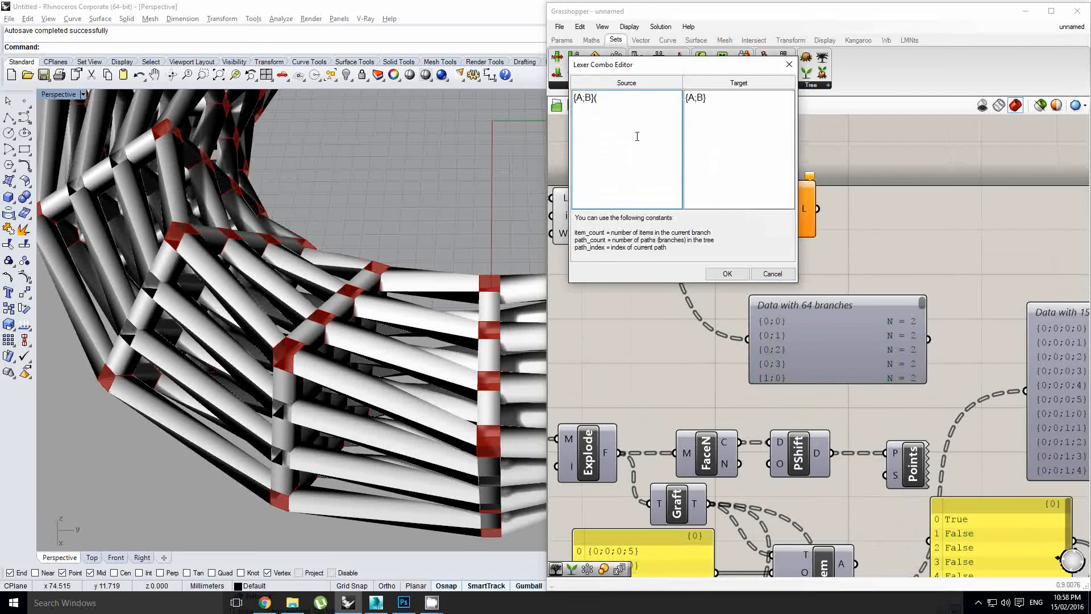
left_click(703, 99)
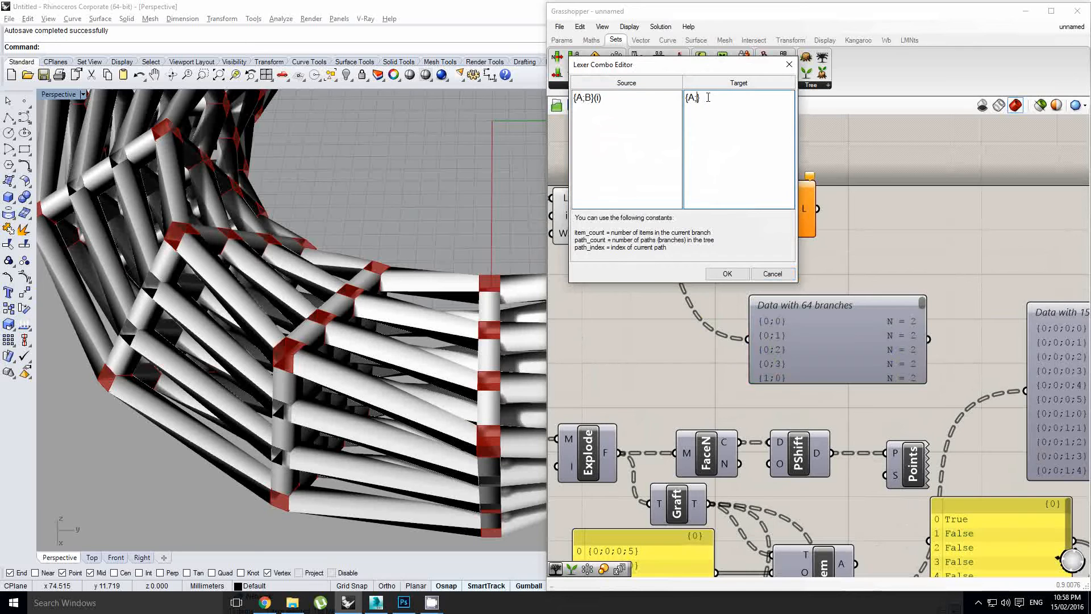
left_click(721, 273)
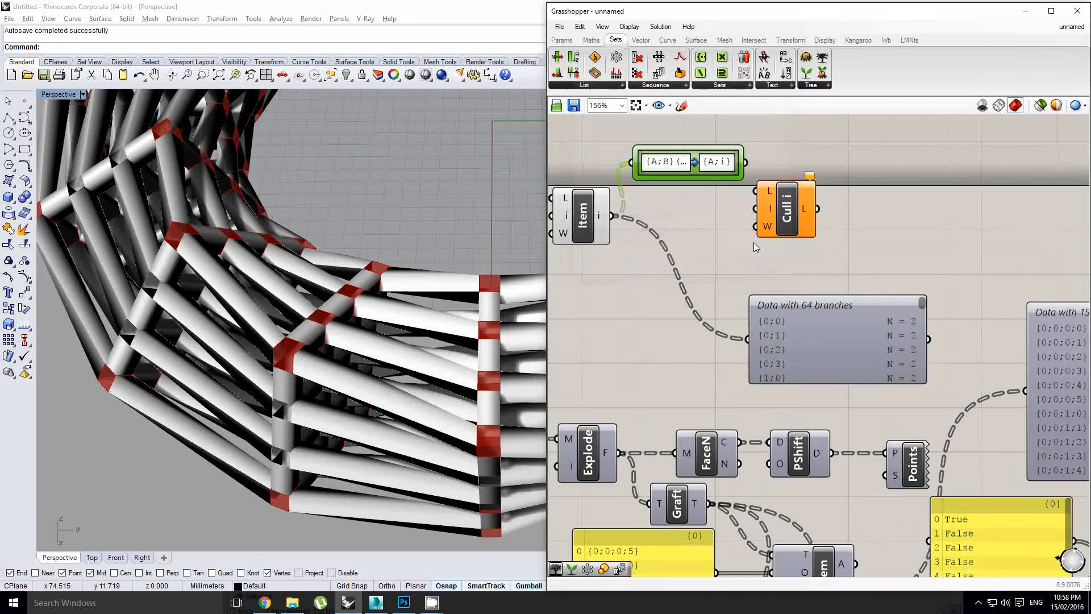
Check the Path Mapper's output structure in the data panel and delete that panel
left_click_drag(747, 162, 738, 335)
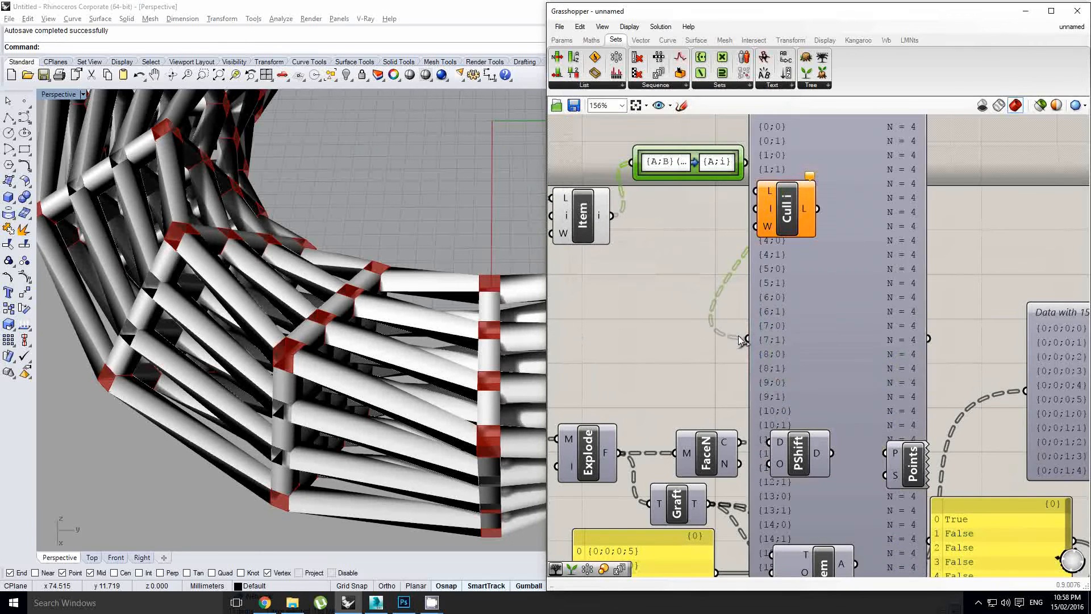
scroll(771, 324, "down", 3)
left_click(814, 295)
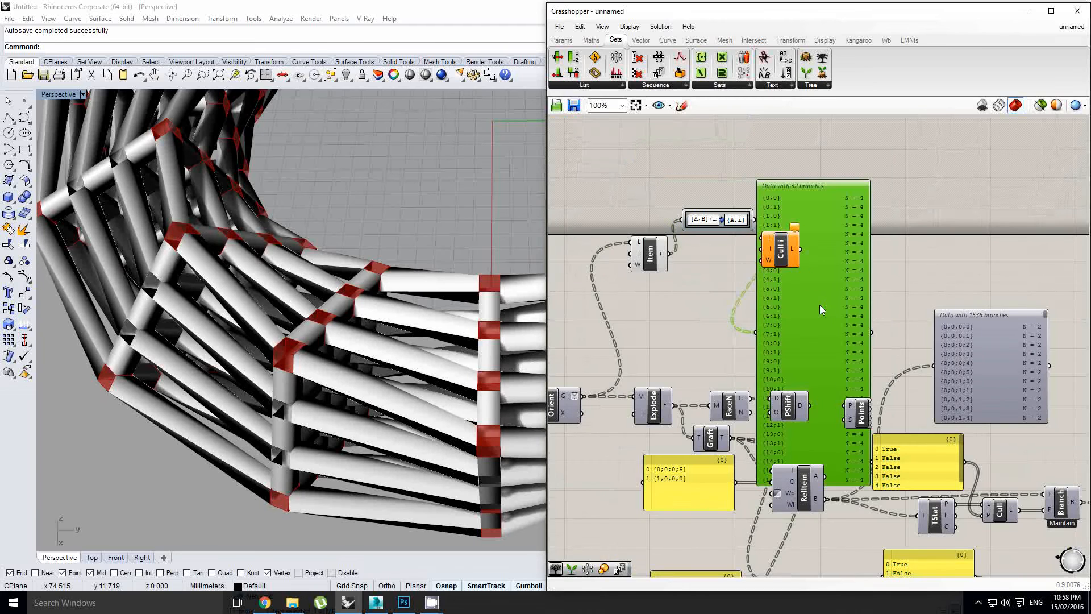
key("Delete")
Space out the Path Mapper and Cull Index components and connect the mapper's output to Cull Index's L input
left_click(736, 227)
left_click_drag(780, 256, 824, 257)
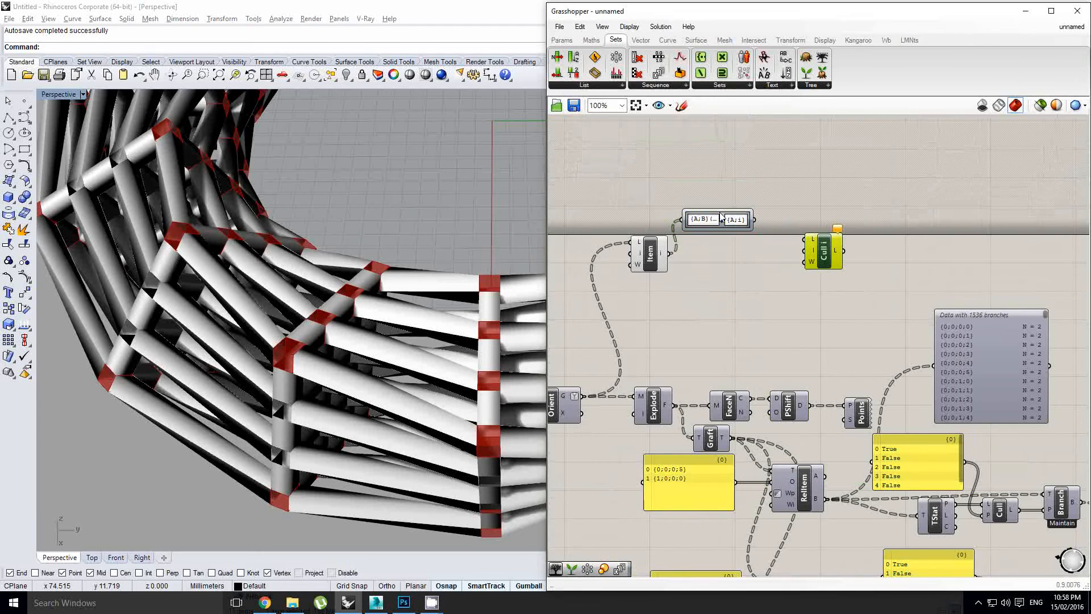
left_click_drag(733, 220, 738, 234)
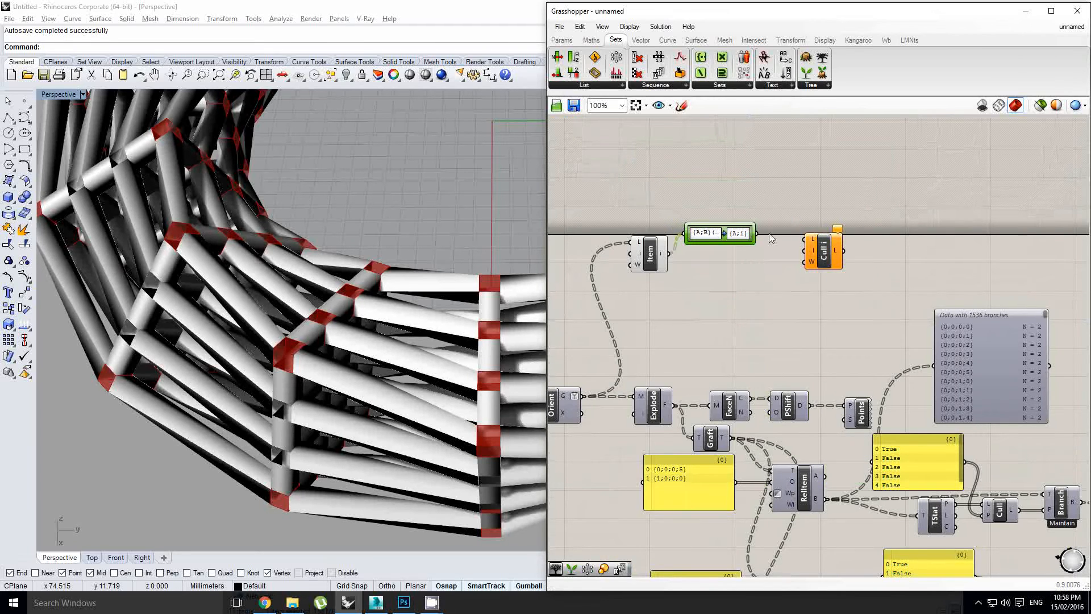
scroll(770, 239, "up", 1)
left_click_drag(789, 236, 828, 229)
mouse_move(847, 242)
left_mouse_down()
mouse_move(854, 248)
mouse_move(842, 240)
left_mouse_up()
right_click_drag(728, 297, 755, 255)
left_click(752, 286)
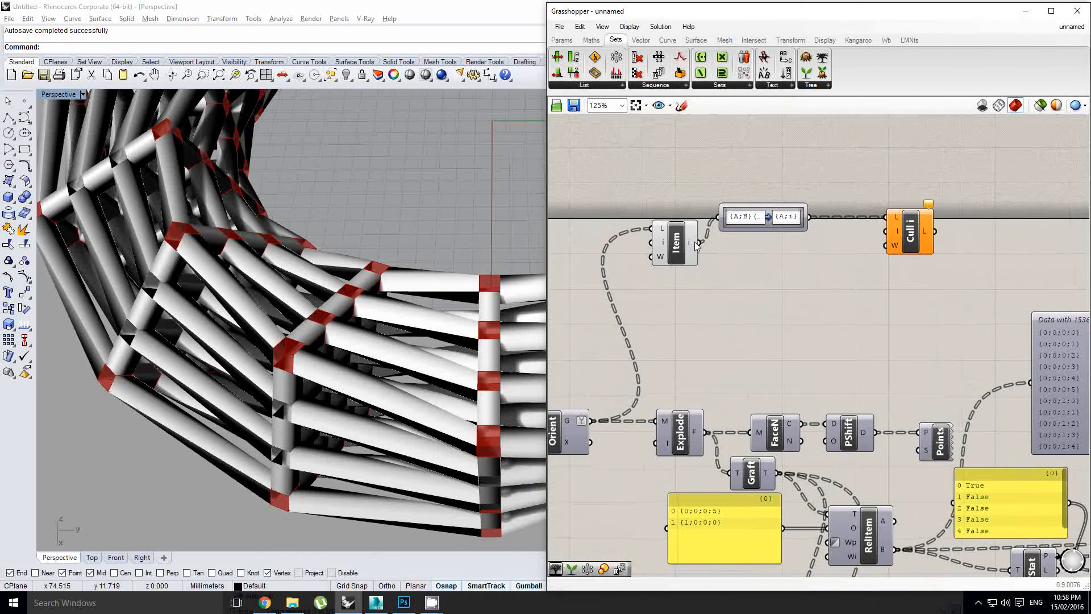
Set the integer list on Cull Index's I input, starting with 0, and check the remaining meshes in the viewport
right_click(897, 233)
mouse_move(932, 400)
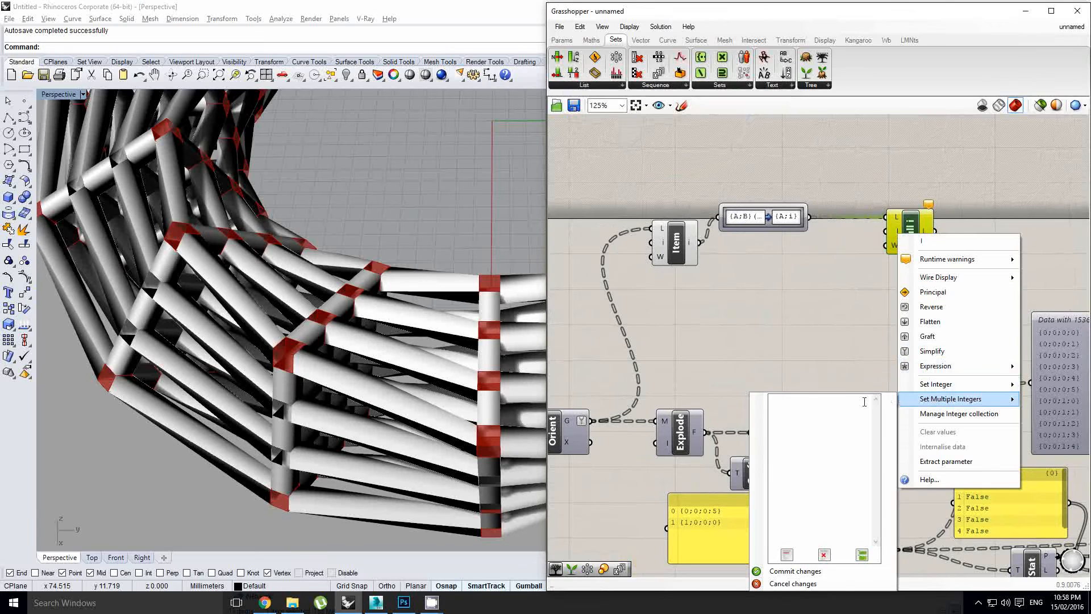
left_click(861, 399)
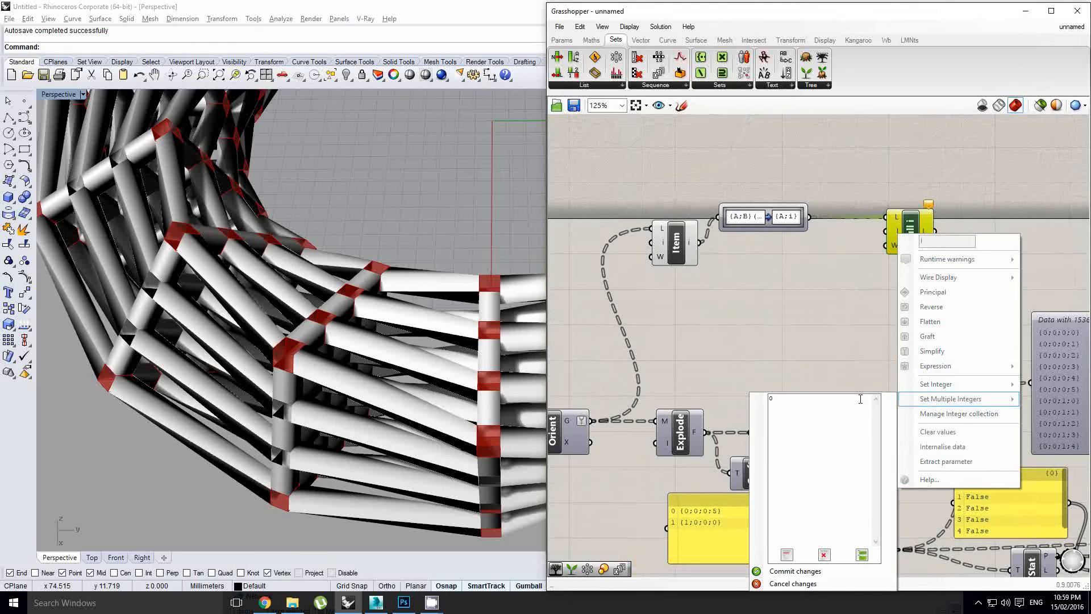
left_click(790, 572)
right_click_drag(902, 251, 832, 286)
scroll(831, 285, "up", 1)
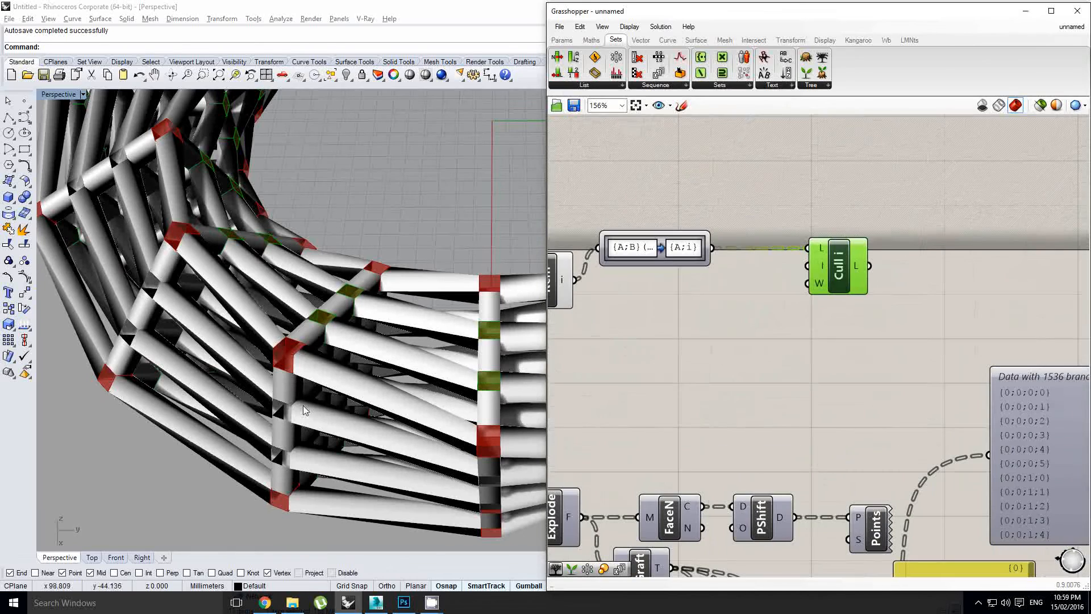
right_click_drag(363, 341, 298, 349)
left_click_drag(841, 265, 827, 265)
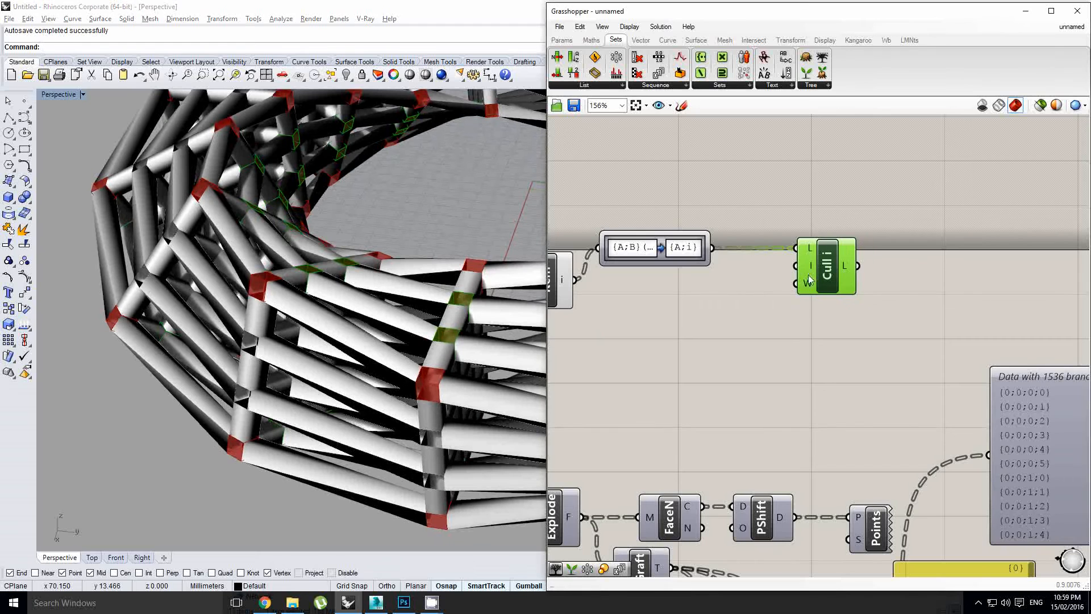
left_click(793, 356)
Duplicate the List Item component below Cull Index and connect the Path Mapper's output to its L input
right_click_drag(551, 323, 656, 297)
left_click_drag(668, 254, 949, 333, "alt")
scroll(936, 335, "up", 4)
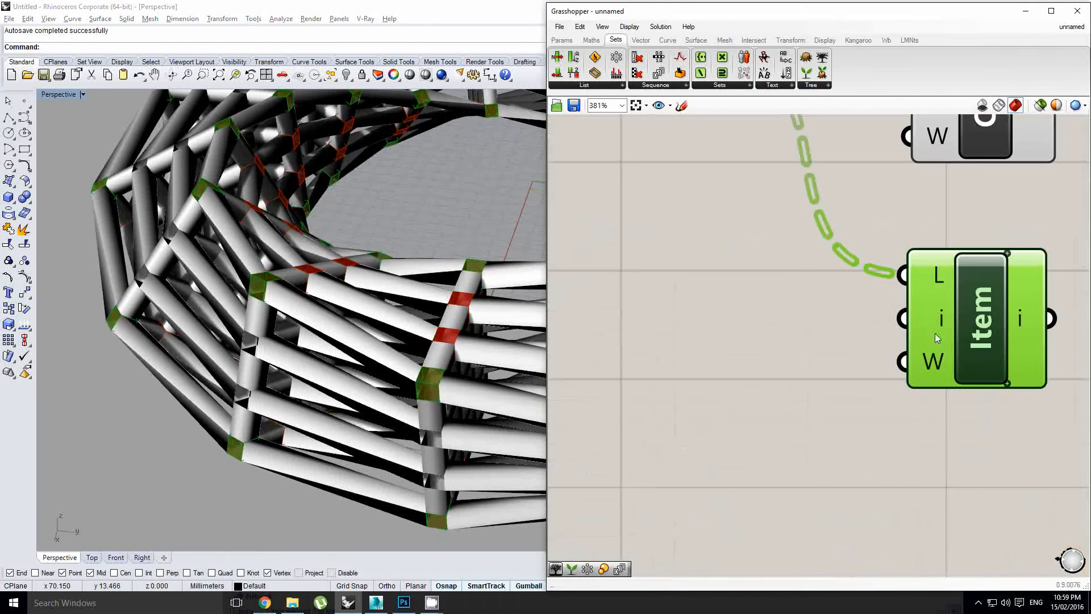
Set an integer index on the i input of the duplicated List Item component
right_click(932, 323)
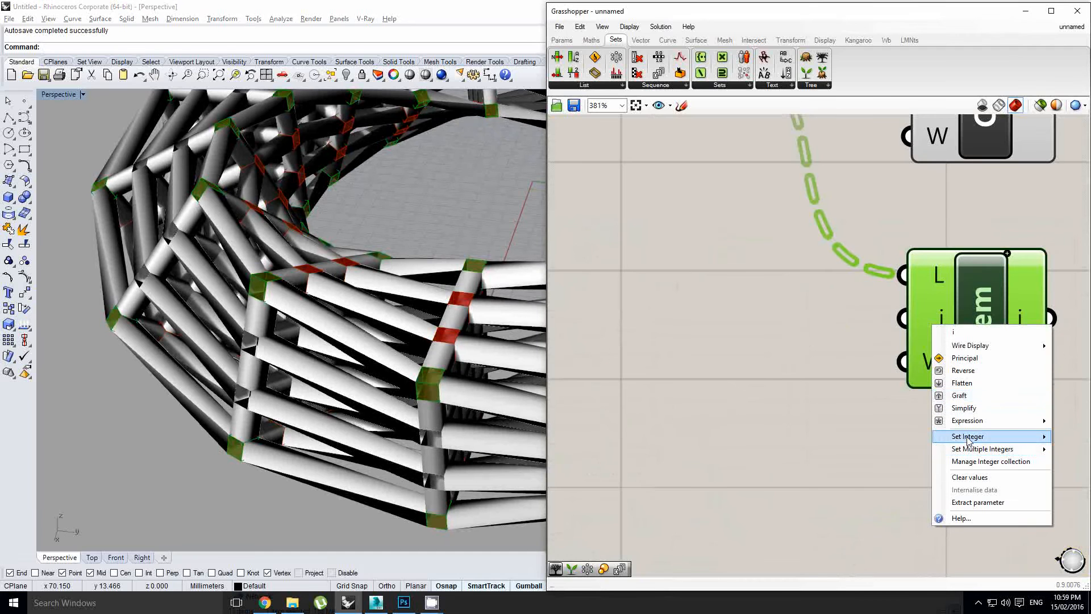
mouse_move(969, 440)
scroll(822, 365, "down", 6)
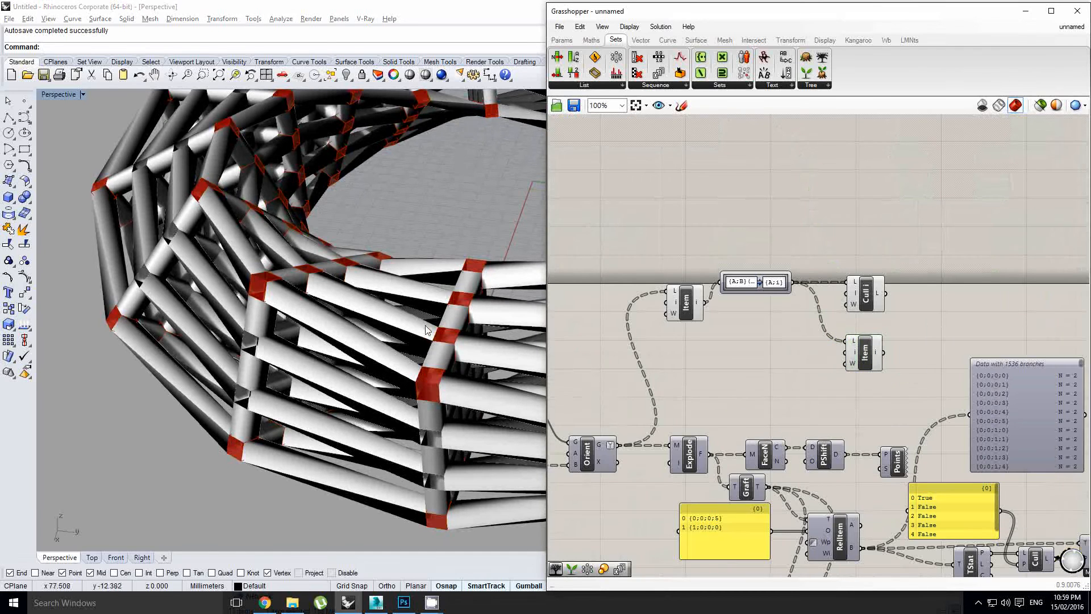
right_click_drag(425, 325, 490, 335)
scroll(858, 357, "up", 4)
right_click(847, 359)
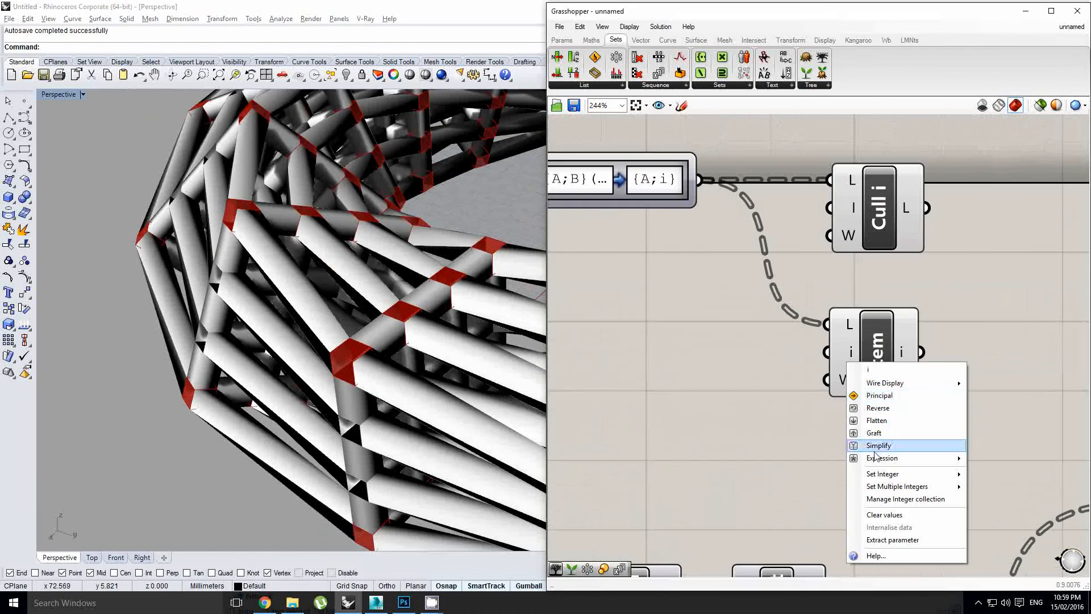
mouse_move(884, 474)
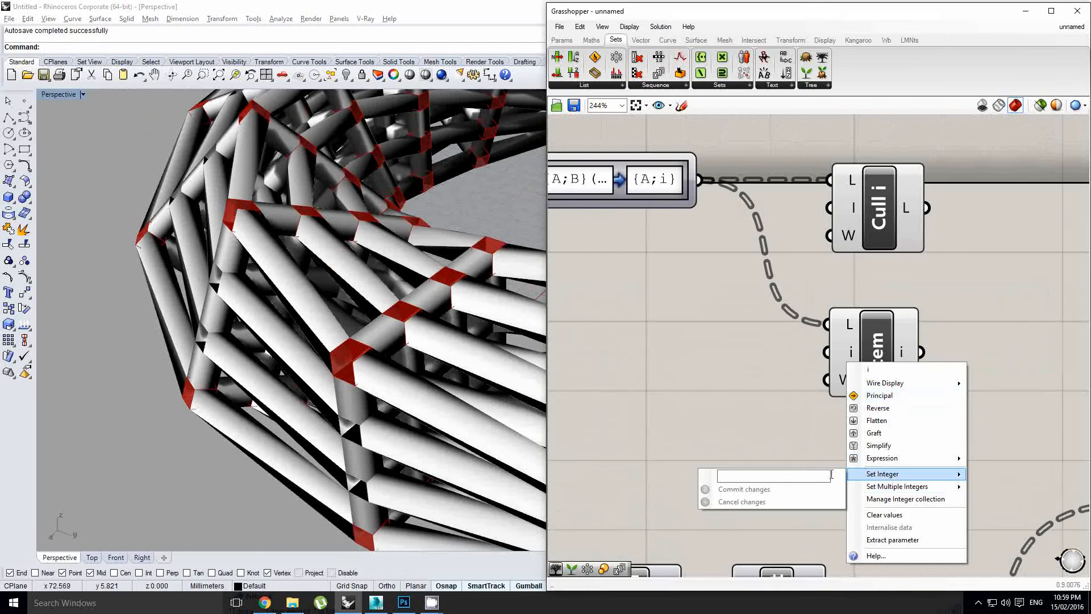
left_click(826, 474)
left_click(743, 489)
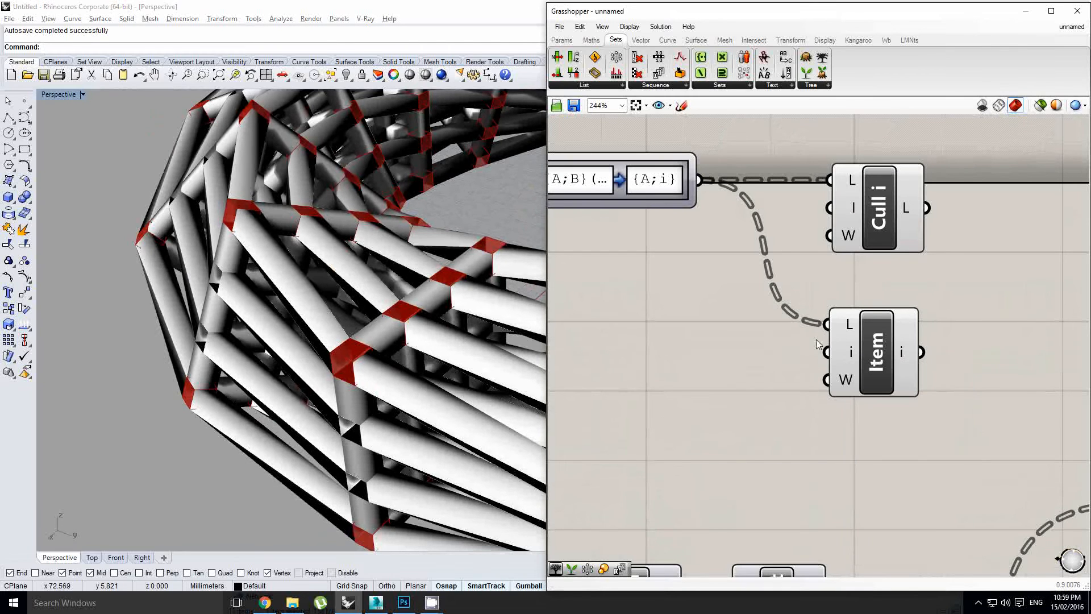
Examine the corner meshes in the viewport, nudge the new List Item and Path Mapper, and check the Orient G output's data structure
scroll(394, 392, "down", 2)
right_click_drag(393, 392, 358, 311)
left_click_drag(874, 343, 868, 314)
scroll(866, 313, "down", 4)
left_click(819, 332)
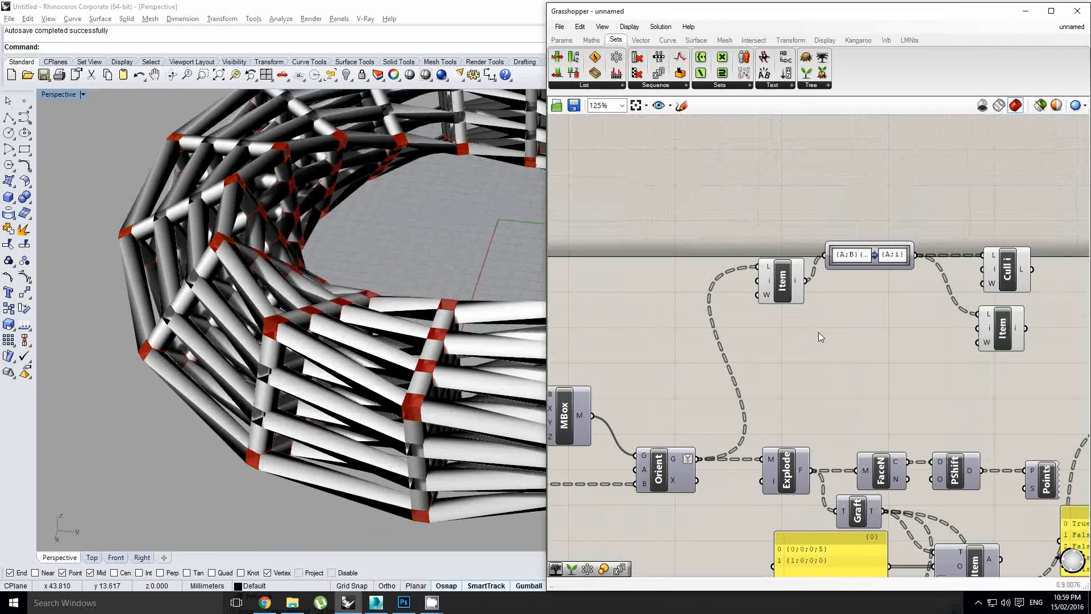
right_click_drag(398, 409, 373, 386)
right_click_drag(743, 336, 746, 320)
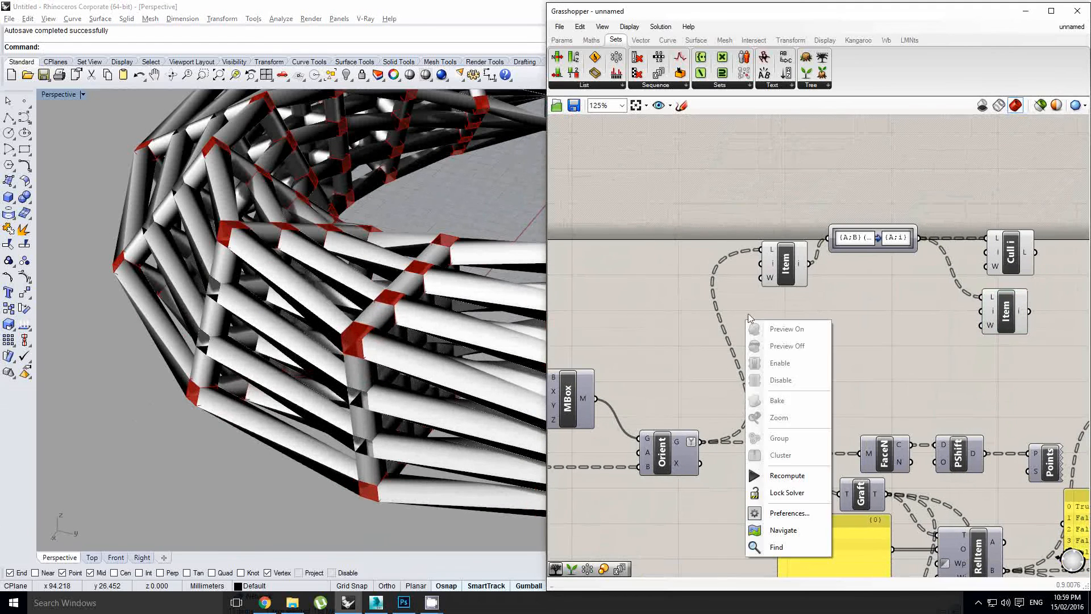
left_click(779, 313)
left_click(786, 278)
left_click(868, 241)
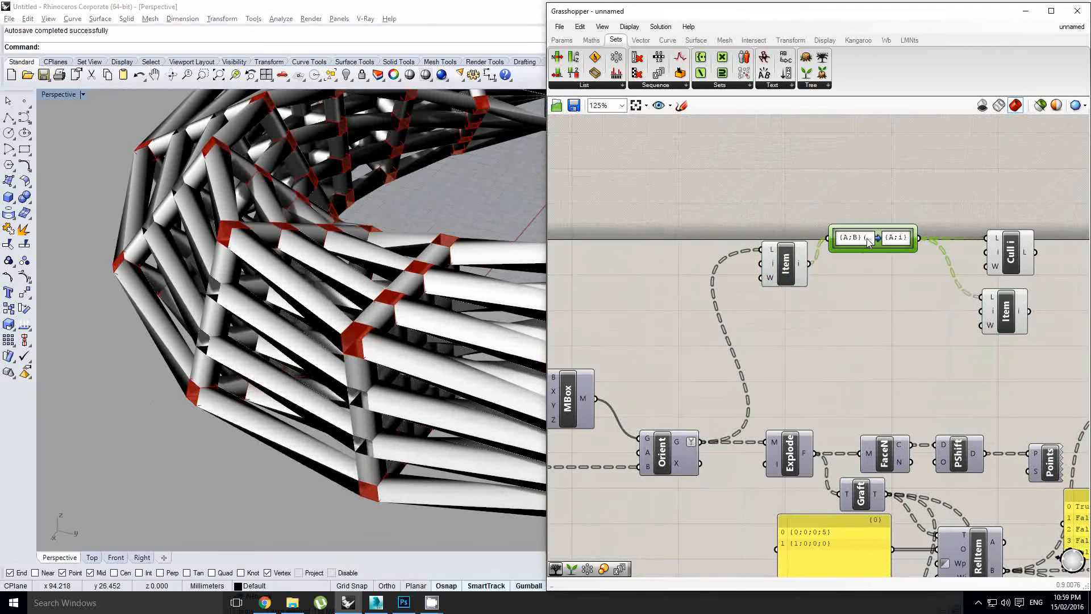
mouse_move(868, 241)
left_mouse_down()
mouse_move(806, 287)
mouse_move(886, 234)
left_mouse_up()
right_click_drag(387, 378, 361, 399)
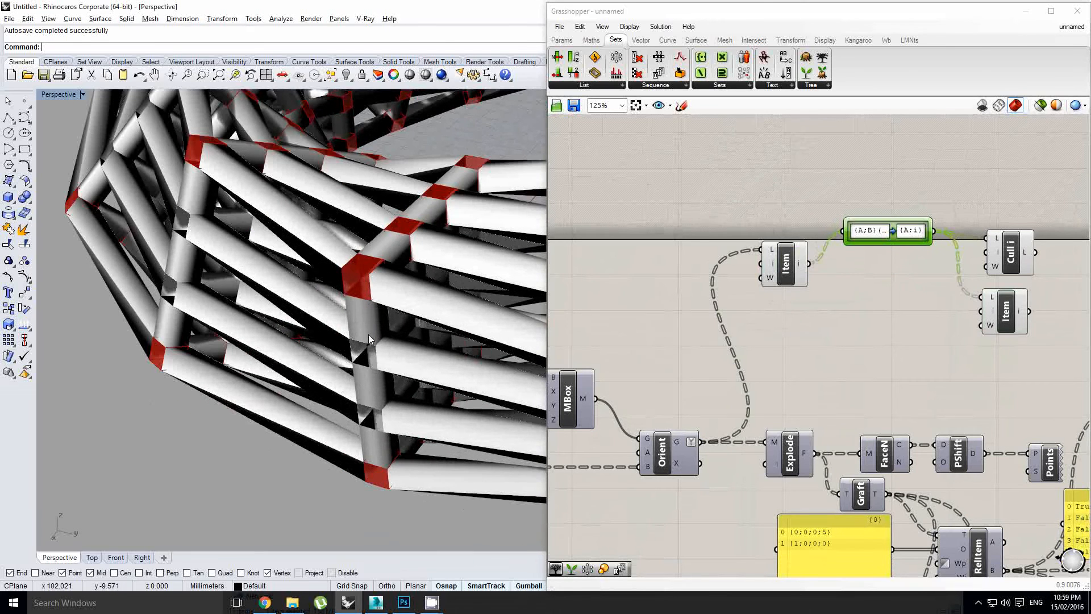
right_click_drag(368, 334, 310, 329)
right_click_drag(826, 268, 805, 258)
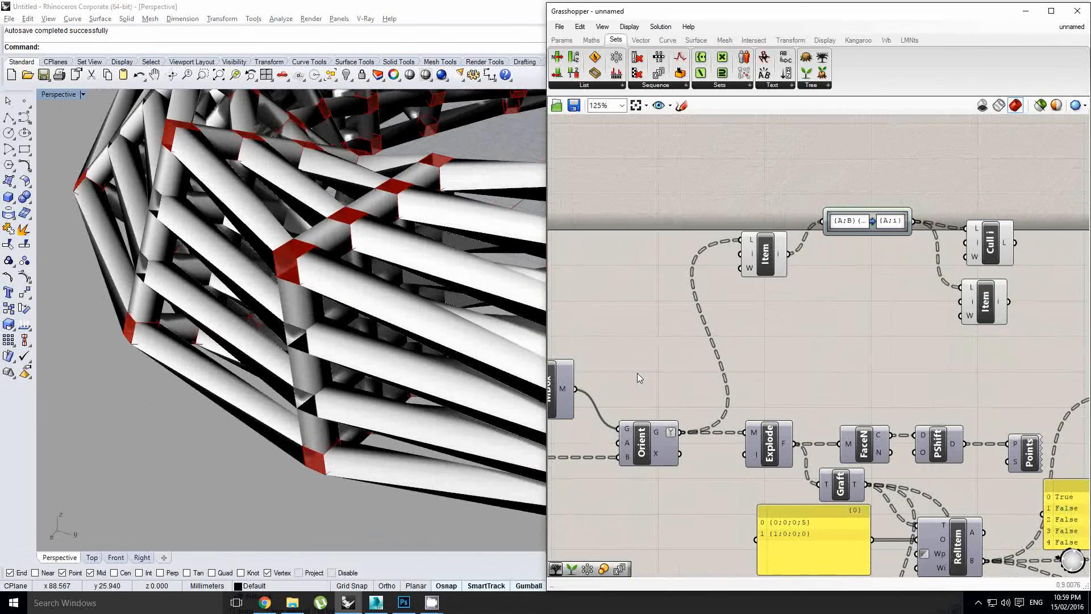
mouse_move(659, 432)
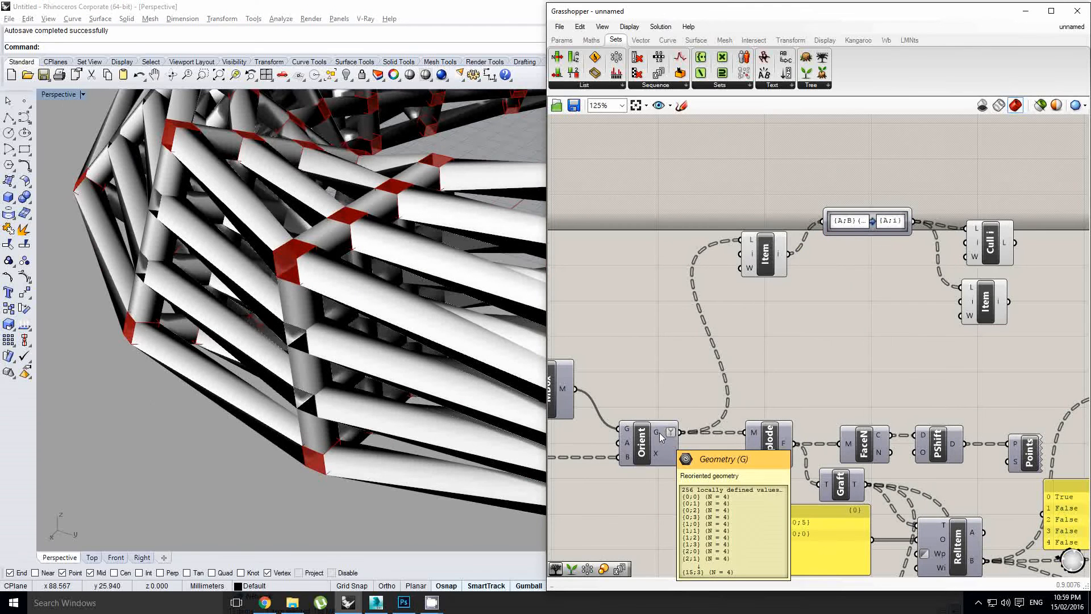
Duplicate the Path Mapper onto the Orient G output and connect it to another copy of the List Item component
left_click_drag(869, 224, 699, 341, "alt")
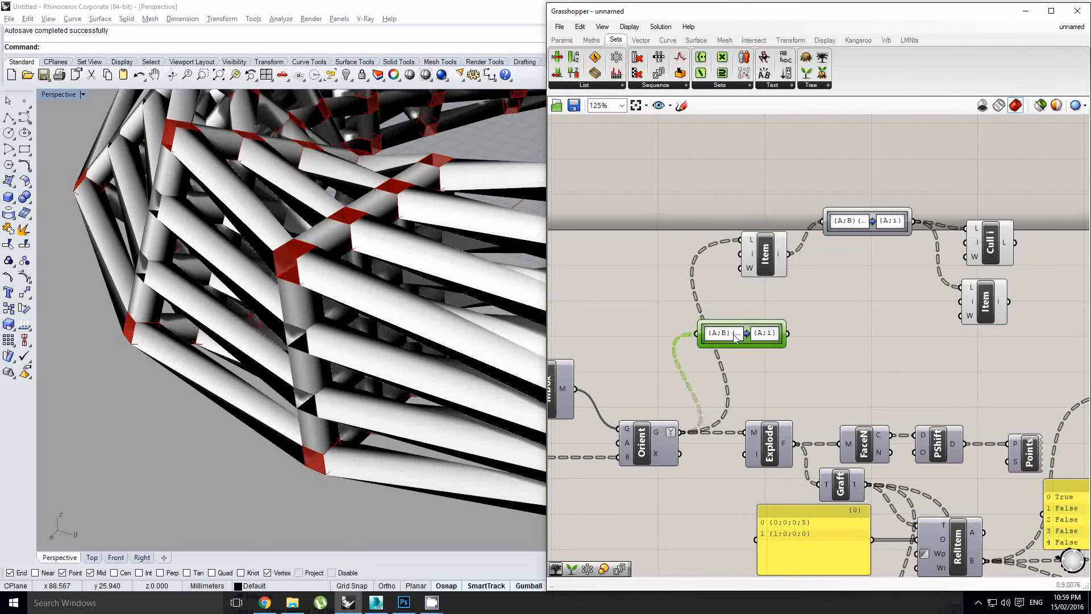
right_click_drag(784, 347, 750, 344)
left_click_drag(733, 257, 774, 299, "alt")
left_click_drag(798, 309, 830, 348)
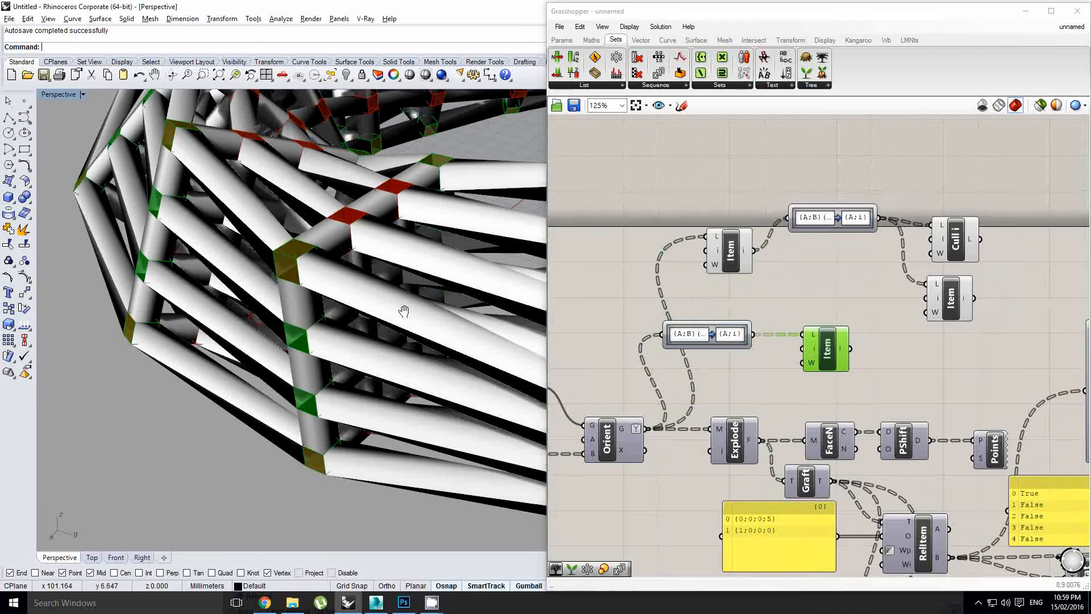
Duplicate the Cull Index component and connect the newest List Item's output to its L input
double_click(871, 346)
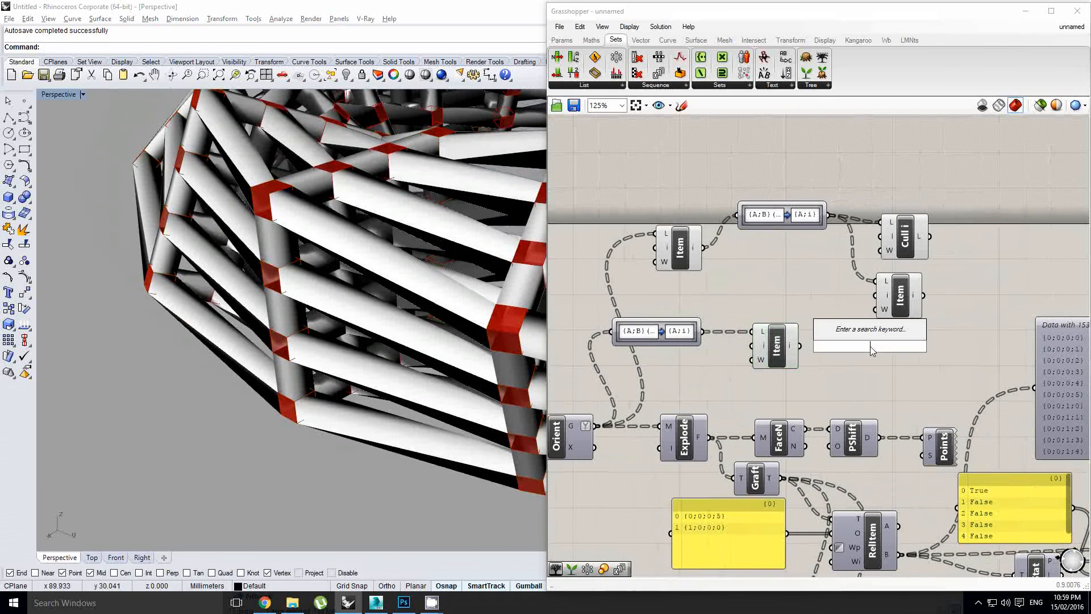
left_click(915, 238)
left_click_drag(914, 238, 910, 352, "alt")
left_click_drag(800, 346, 898, 359)
Examine in the viewport which meshes the newest List Item and the duplicated Cull Index pick
scroll(381, 319, "down", 5)
right_click_drag(346, 292, 361, 325)
scroll(385, 322, "up", 5)
left_click(771, 349)
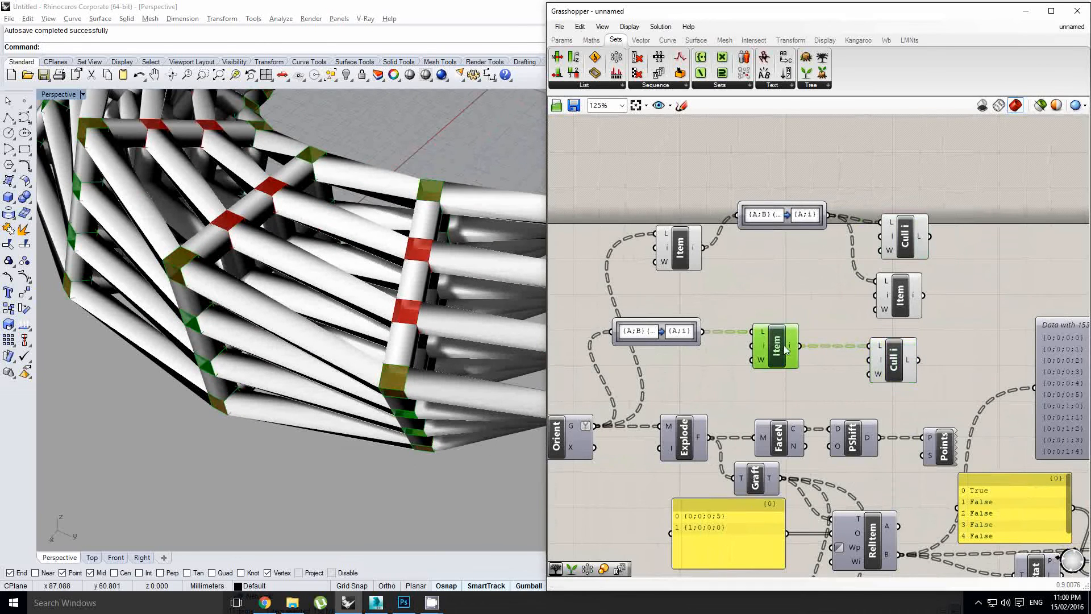
middle_click(788, 345)
left_click(826, 309)
left_click(893, 363)
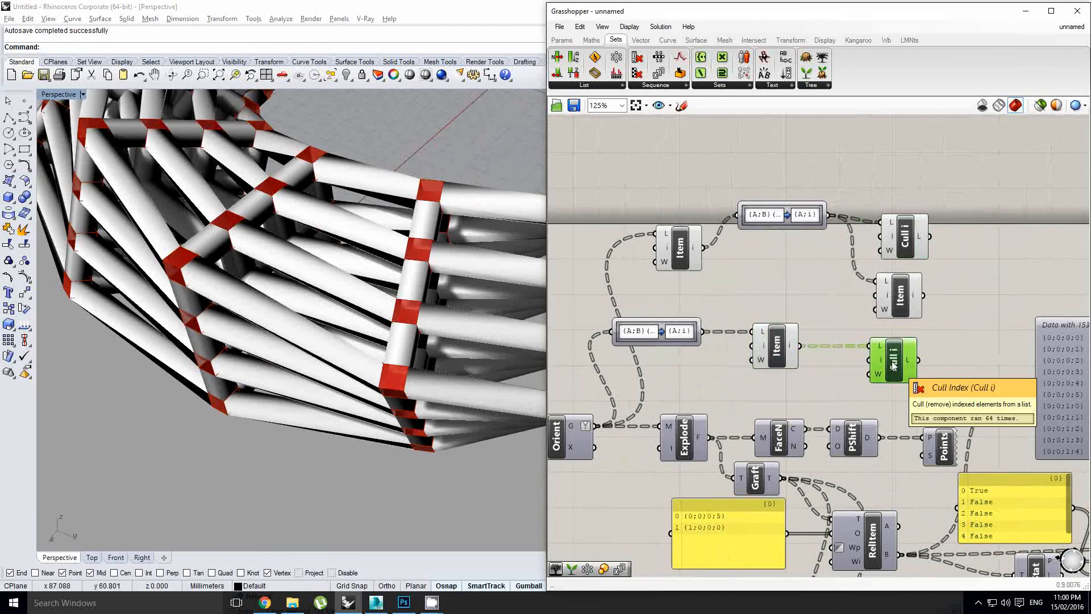
Delete the Cull Index components and the List Item fed by the upper Path Mapper
left_click(777, 351)
right_click_drag(408, 391, 399, 293)
left_click(900, 295)
left_click(909, 242)
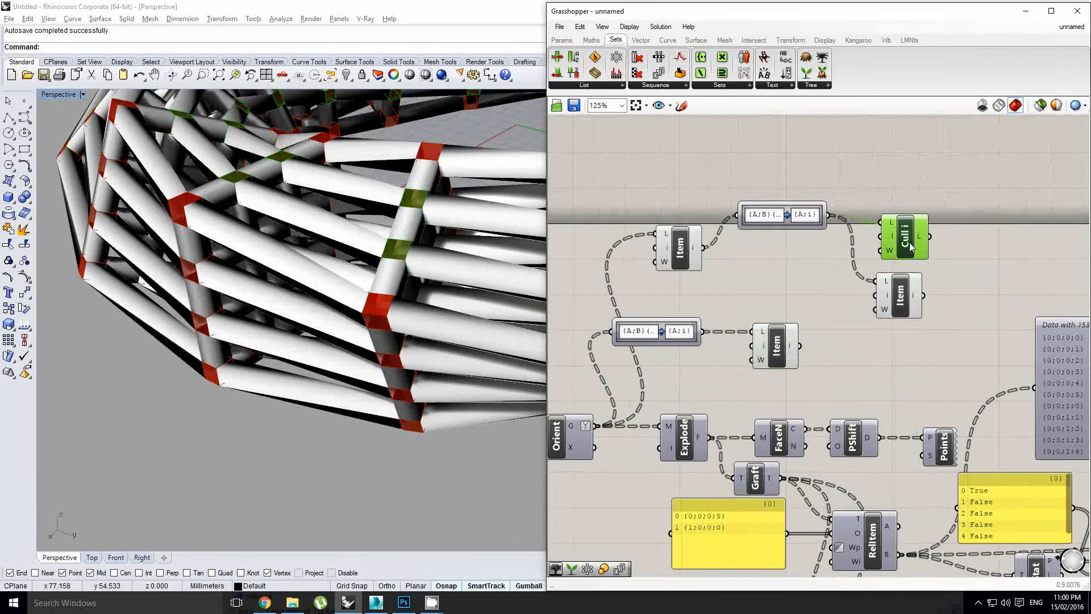
key("Delete")
left_click(898, 305)
key("Delete")
left_click(798, 216)
right_click_drag(893, 226, 864, 239)
left_click(846, 194)
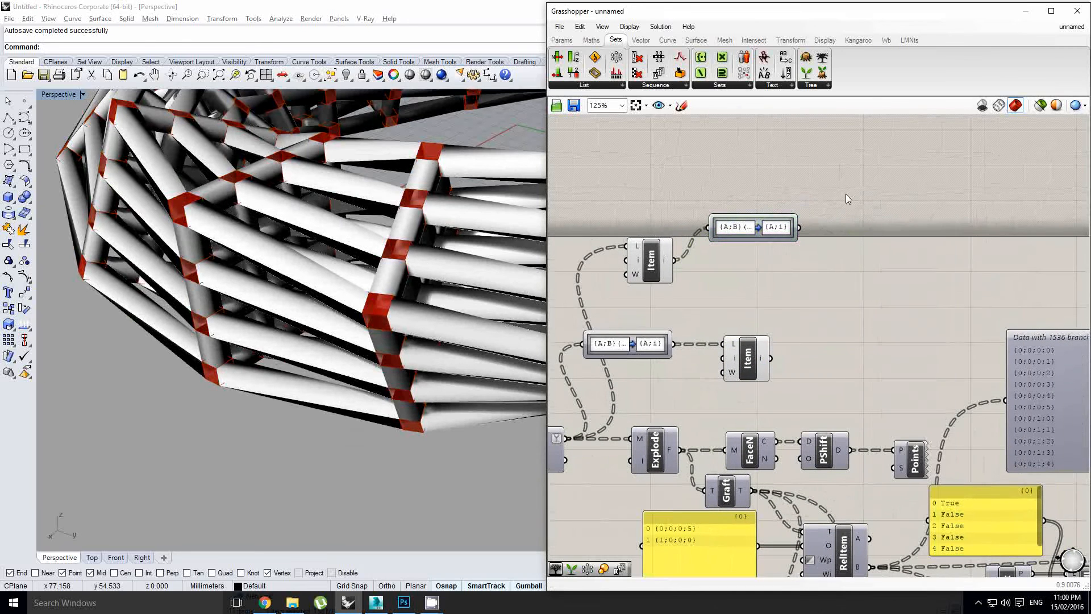
Add a Mesh geometry parameter and connect the upper Path Mapper's output to it
double_click(891, 218)
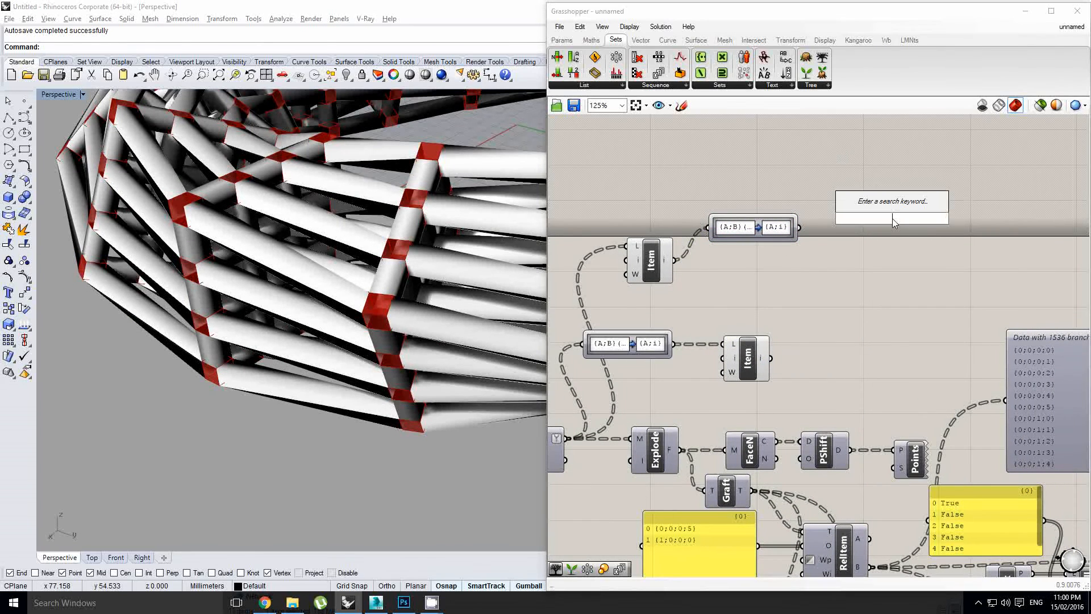
type("mesh")
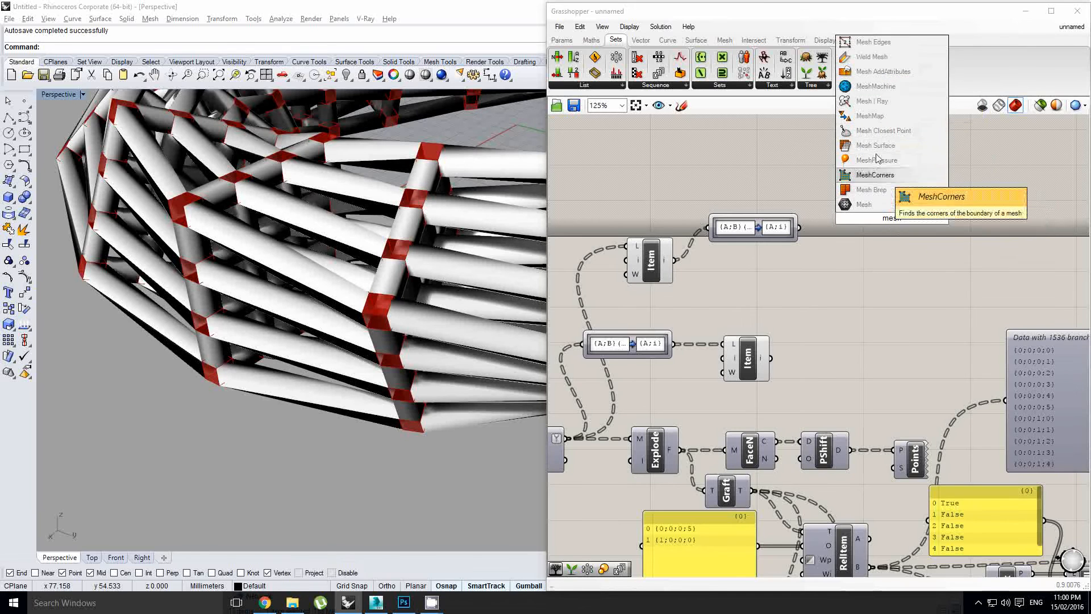
left_click(562, 40)
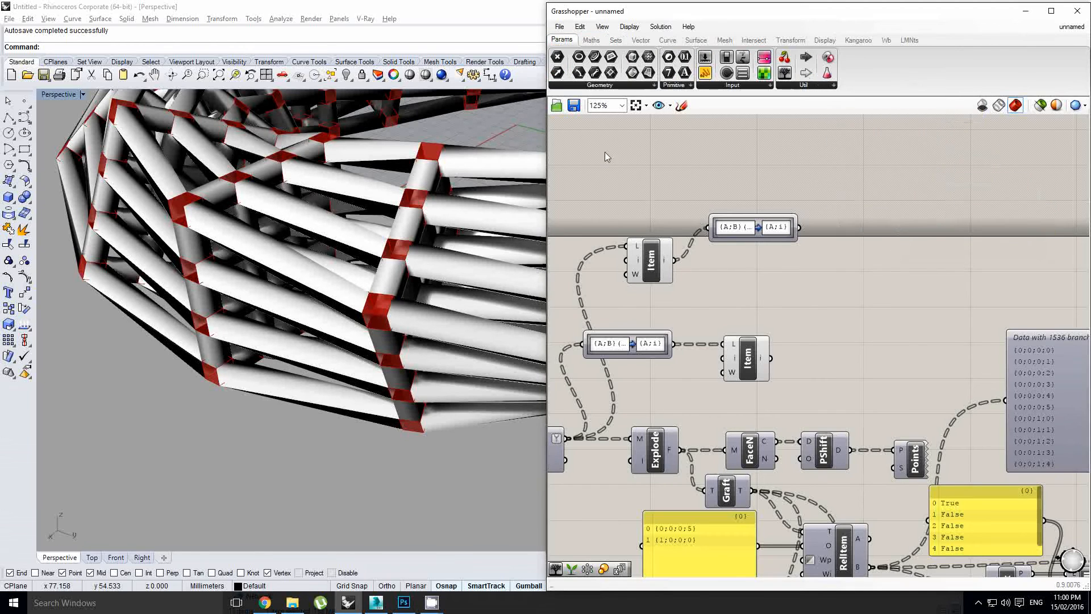
left_click_drag(648, 57, 848, 225)
right_click_drag(455, 294, 367, 375)
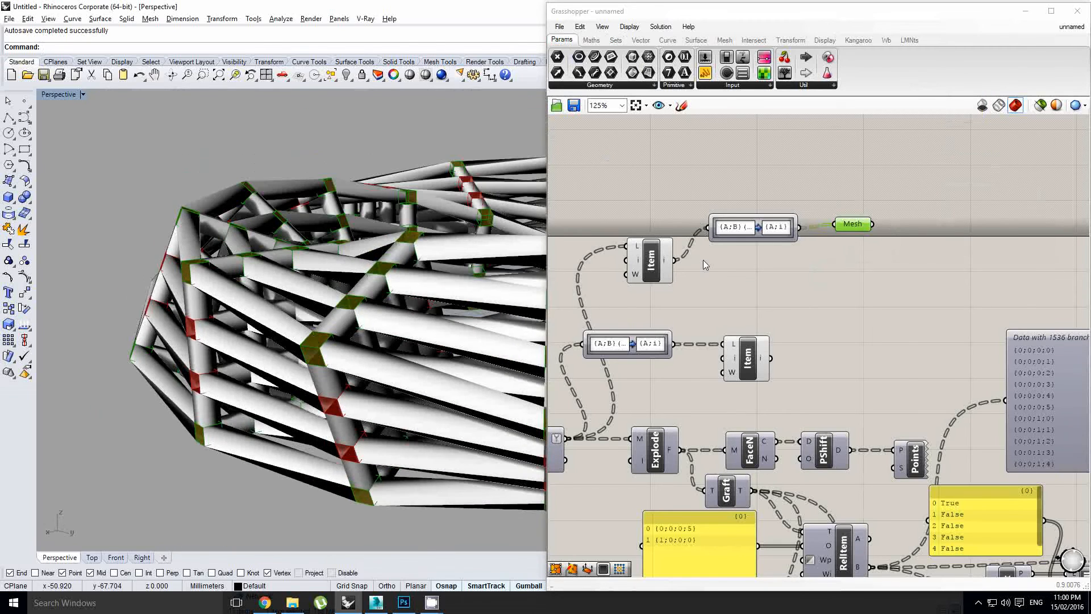
right_click_drag(802, 257, 762, 265)
left_click(871, 244)
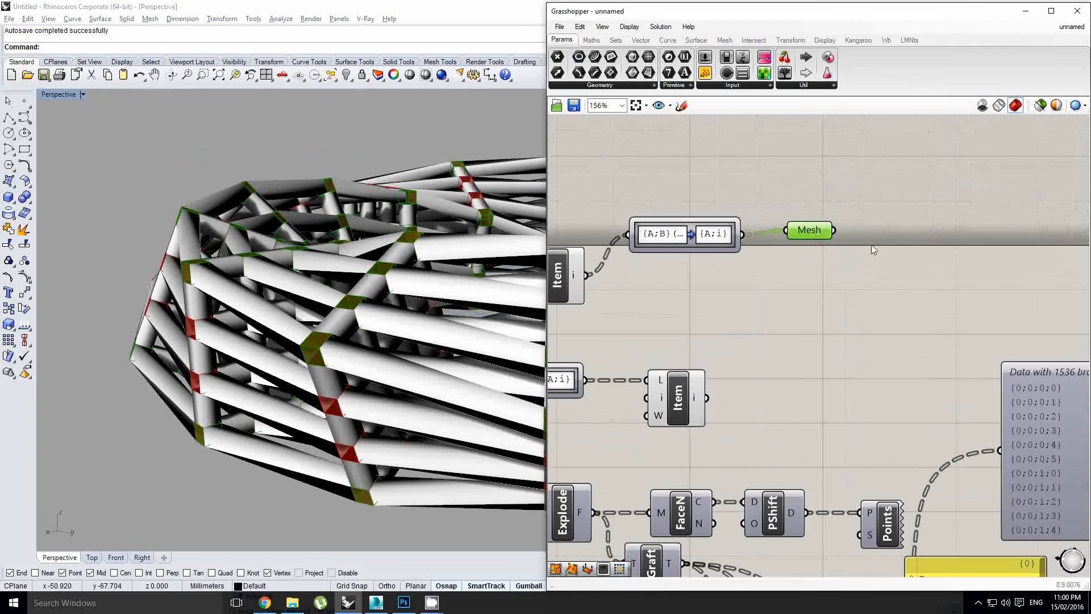
scroll(811, 231, "up", 2)
left_click(811, 231)
scroll(817, 250, "down", 1)
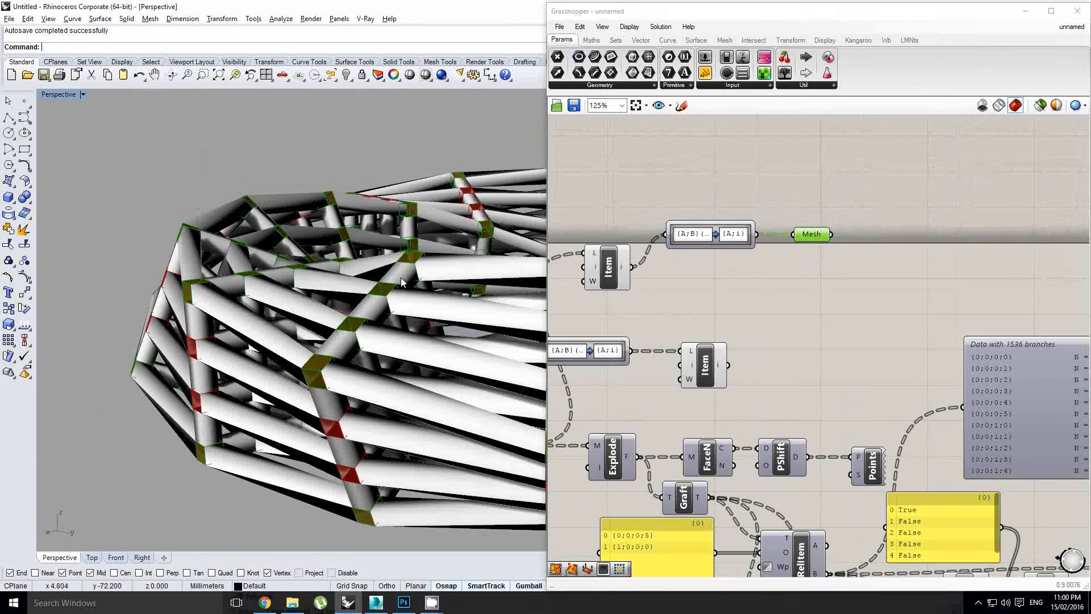
Try feeding the Mesh parameter directly from the upper List Item's output and check its meshes and data structure
right_click_drag(705, 255, 726, 256)
left_click_drag(654, 274, 816, 263)
left_click(732, 237)
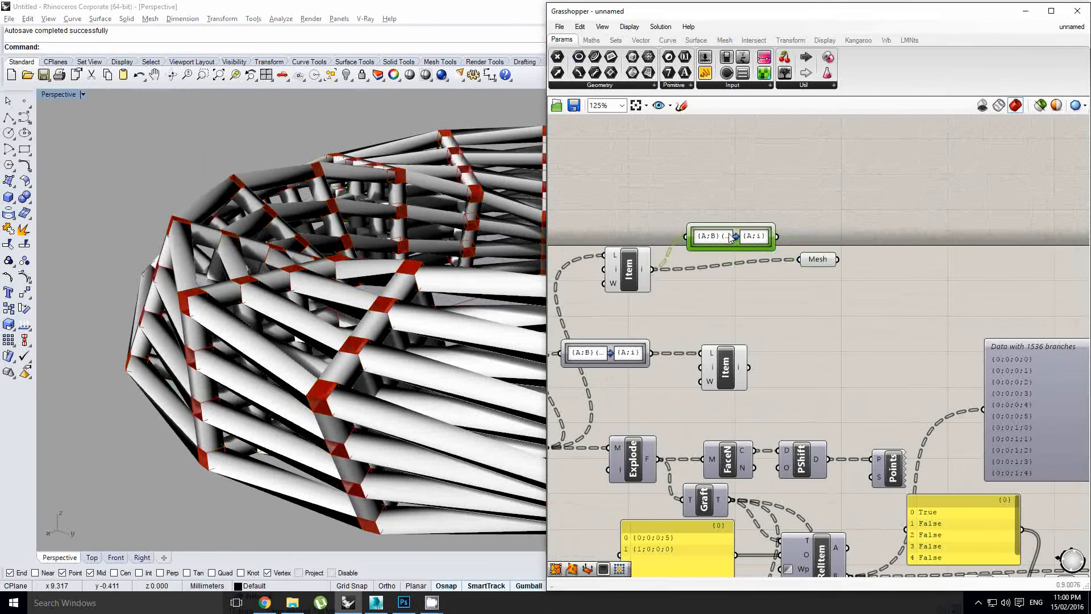
middle_click(730, 236)
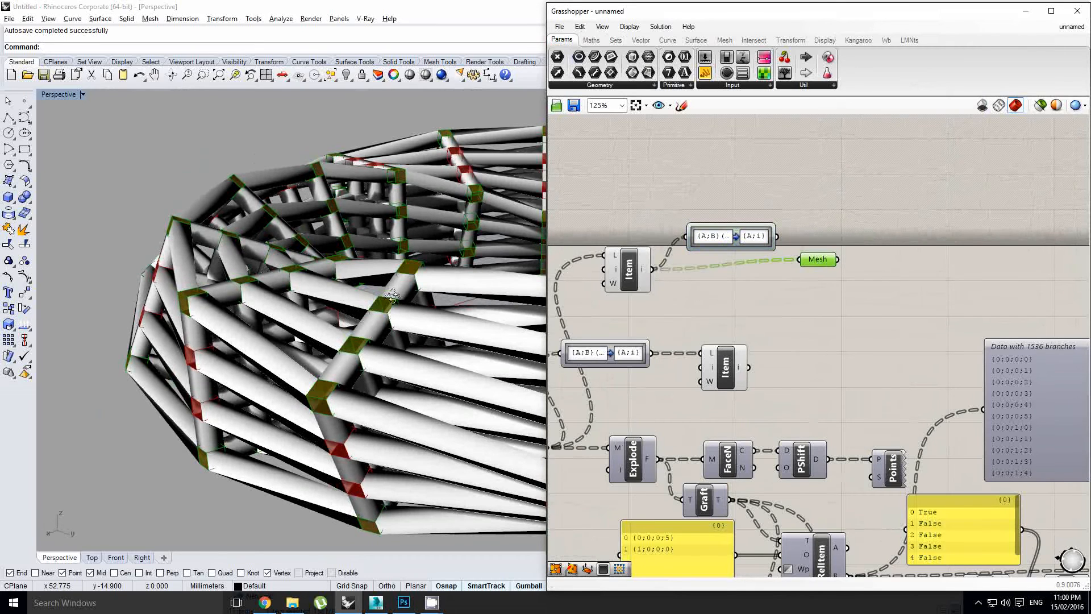
right_click_drag(393, 295, 388, 290)
mouse_move(819, 262)
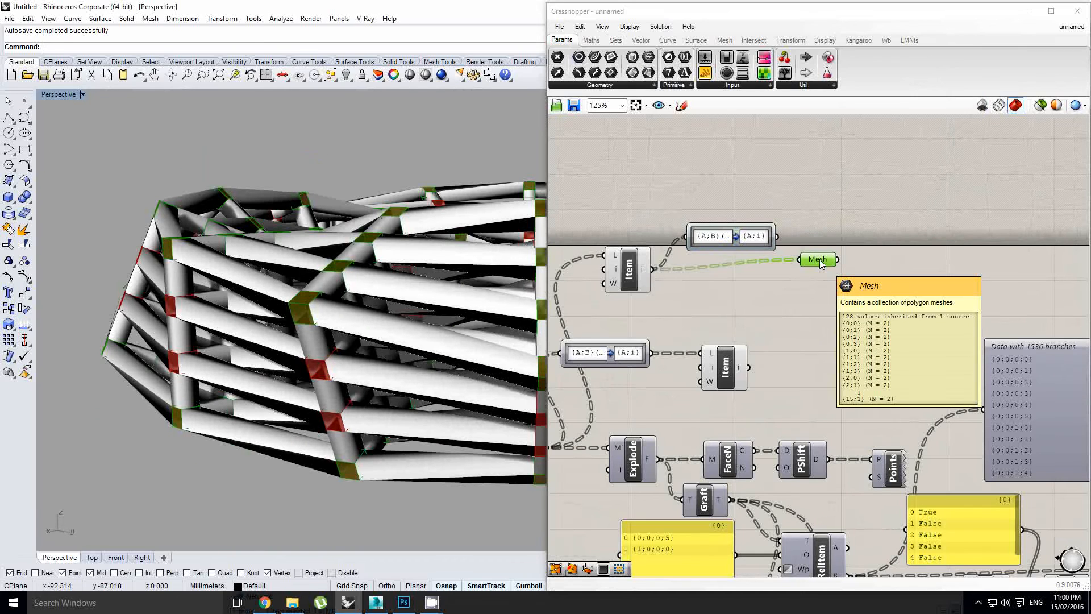
right_click_drag(417, 307, 415, 307)
Feed the Mesh parameter from the upper Path Mapper again and connect a new mesh Explode component to its output
left_click_drag(777, 237, 796, 257)
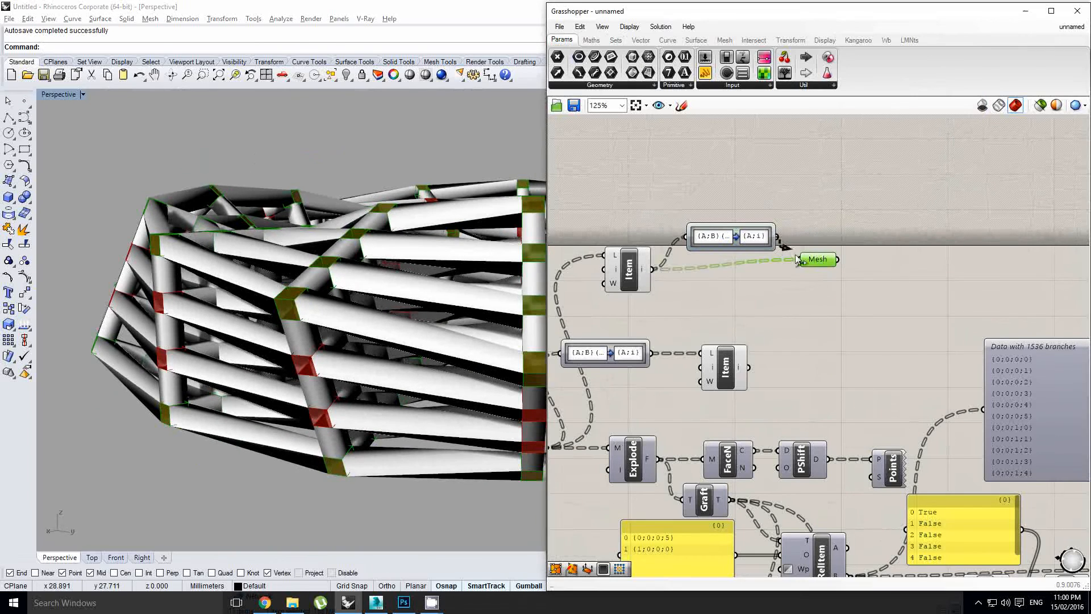
scroll(912, 256, "up", 2)
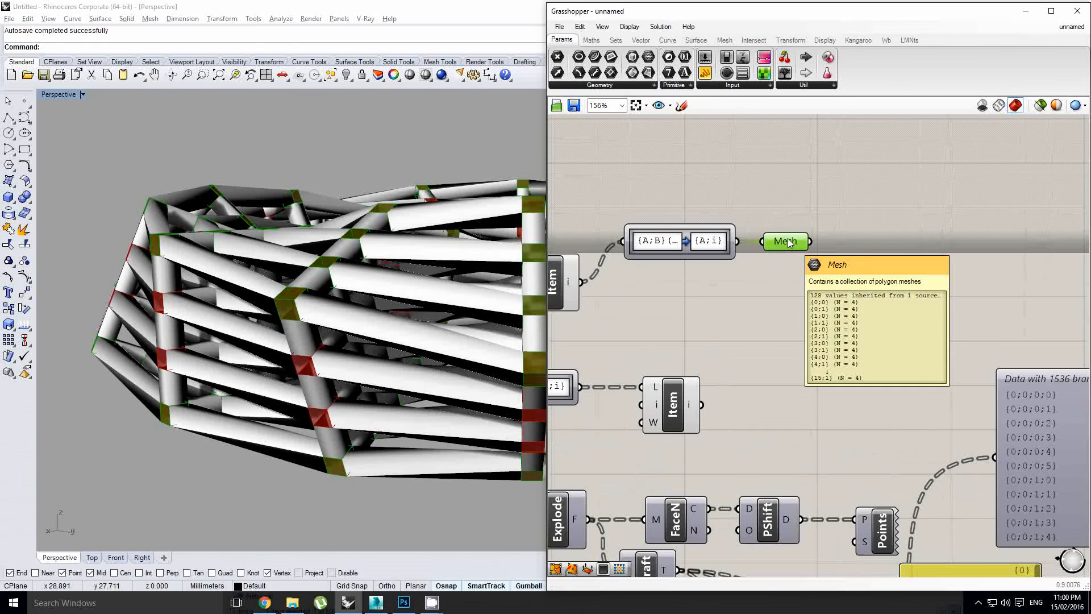
left_click(912, 261)
right_click_drag(912, 261, 889, 271)
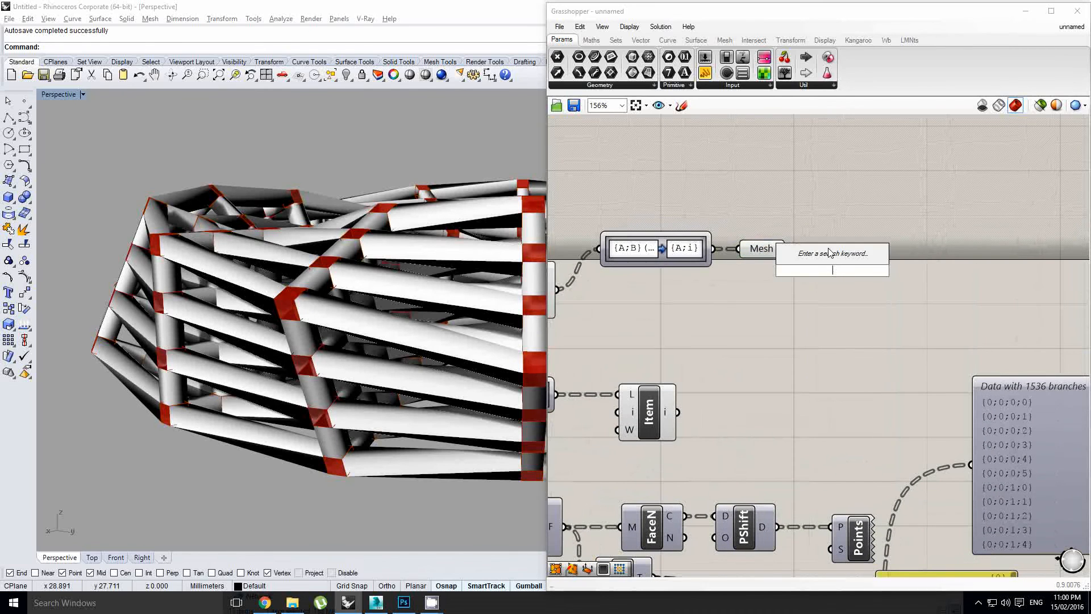
type("expl")
left_click(823, 252)
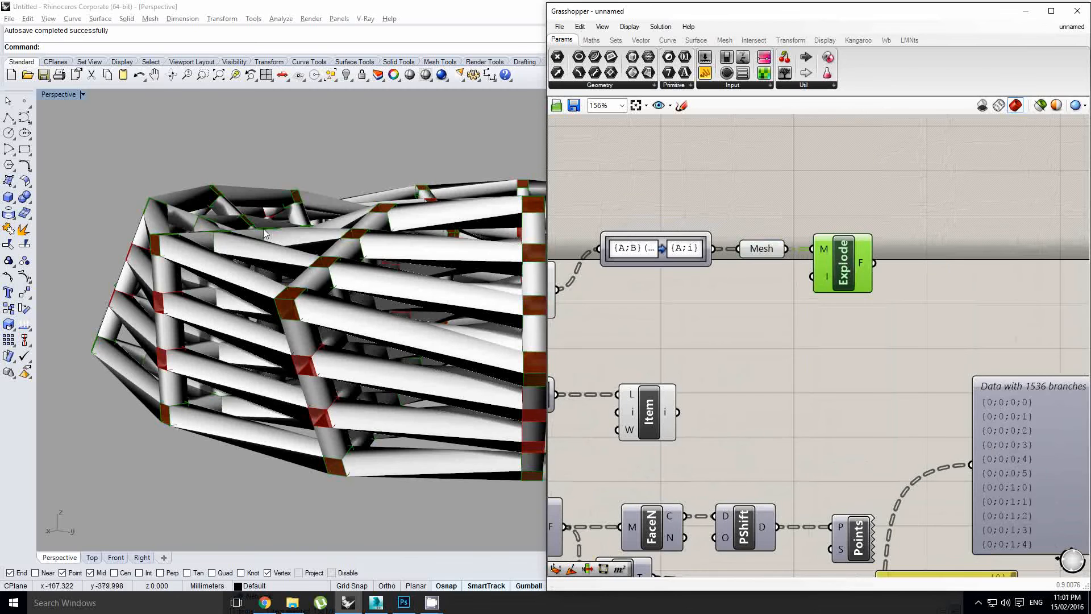
right_click_drag(264, 229, 353, 298)
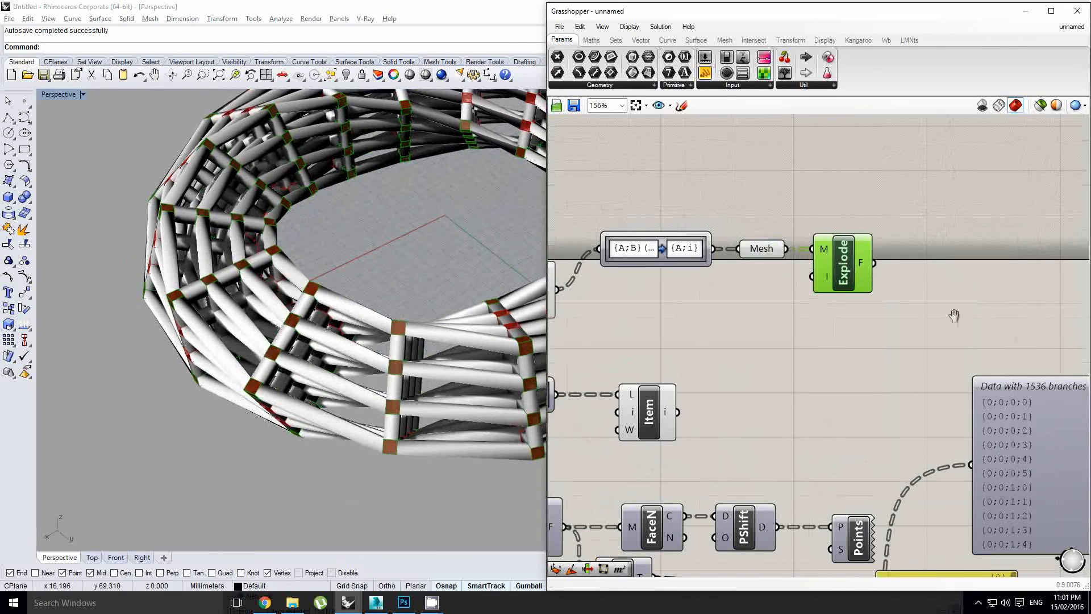
Add a List Item component and connect the new Explode's F output to its L input
right_click_drag(954, 316, 937, 291)
double_click(938, 291)
type("lsit it")
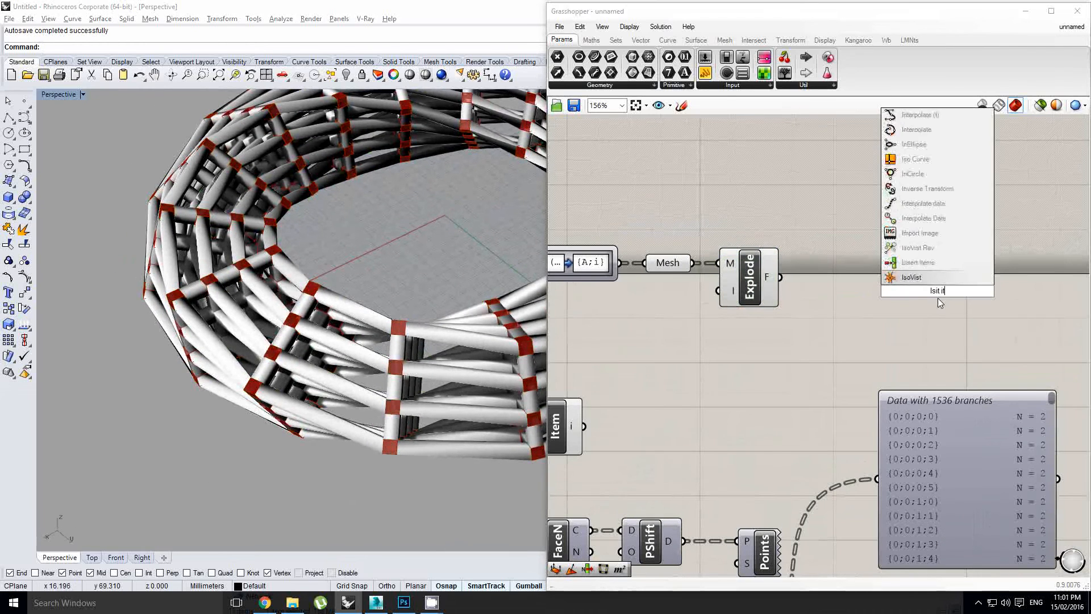
key("Return")
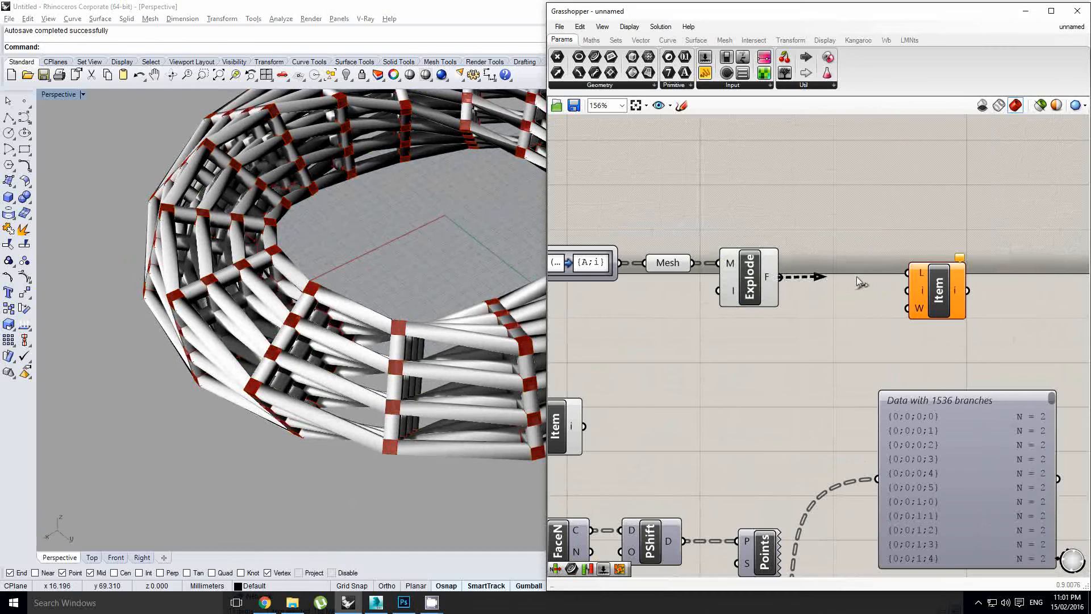
scroll(772, 199, "down", 3)
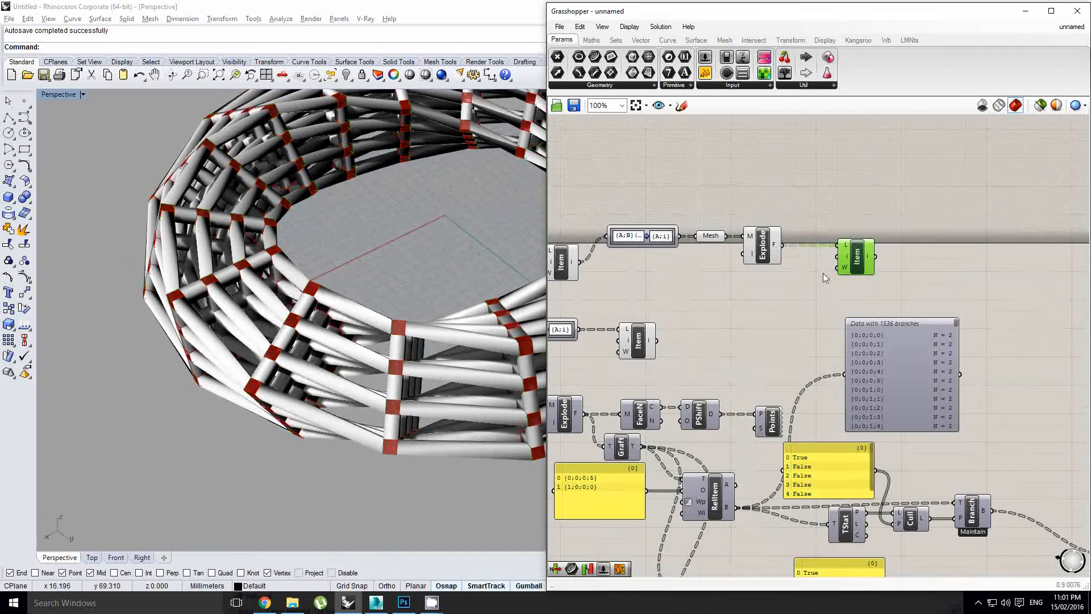
Turn on the preview of the Point List component and inspect the face index numbers on the corner meshes
middle_click(822, 379)
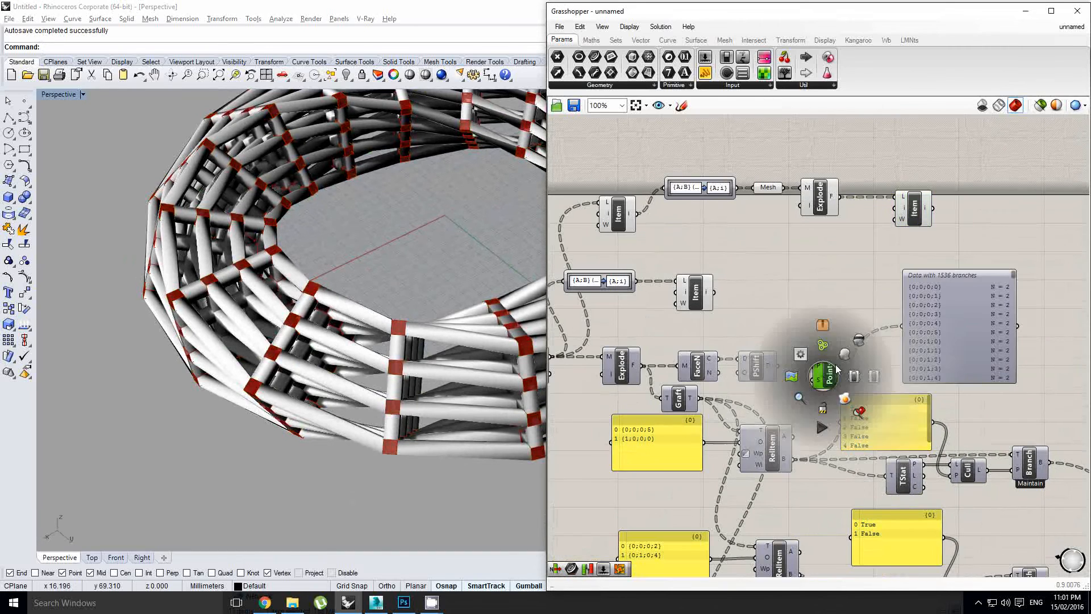
left_click(844, 357)
scroll(371, 338, "up", 10)
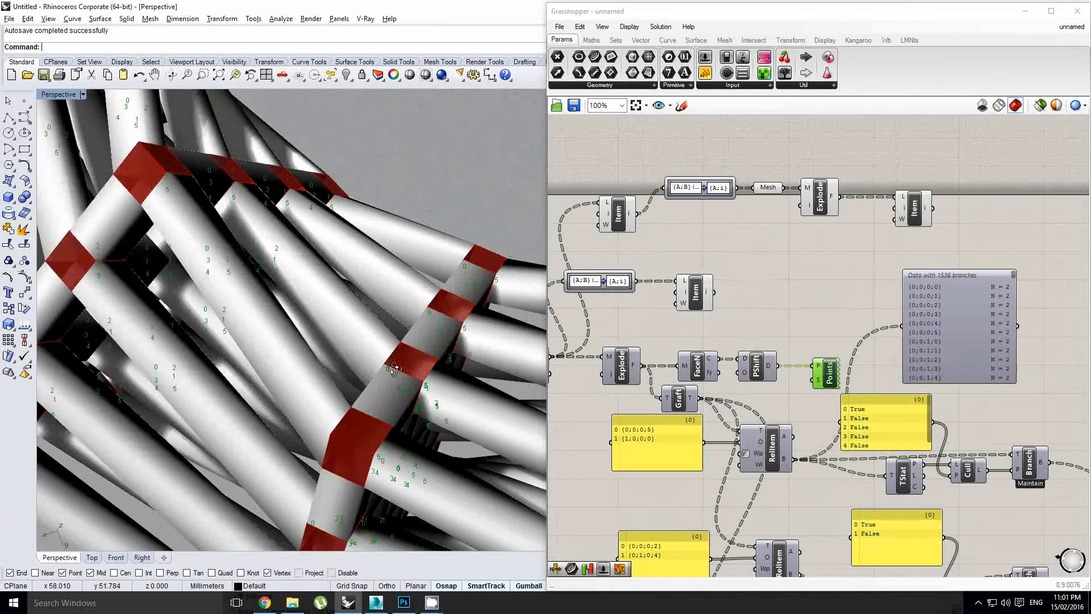
scroll(352, 398, "down", 10)
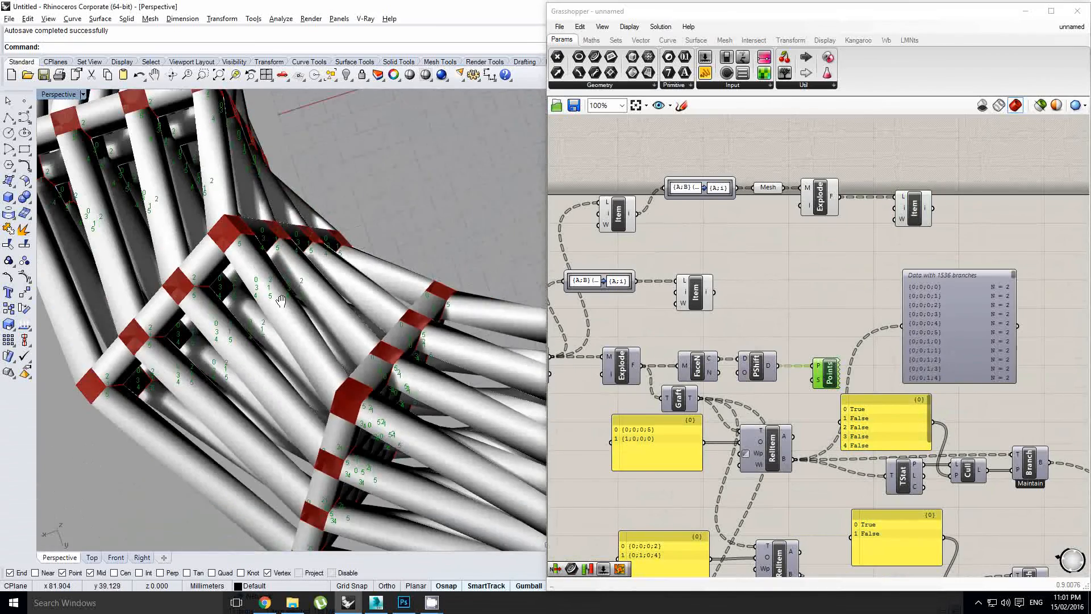
scroll(298, 264, "up", 3)
scroll(297, 265, "up", 8)
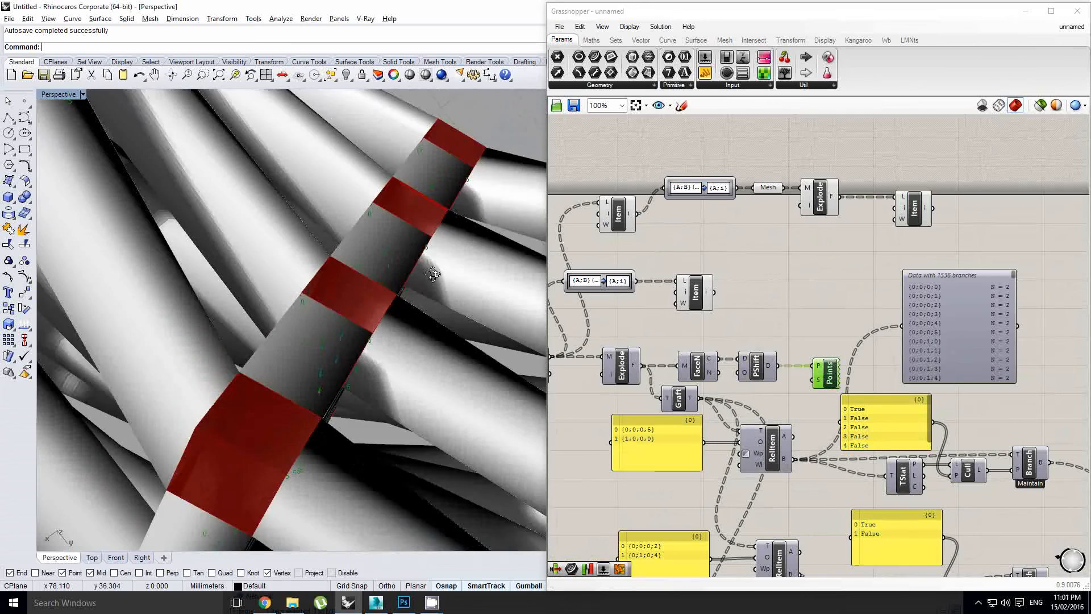
mouse_move(433, 274)
right_mouse_down()
mouse_move(441, 242)
mouse_move(437, 289)
right_mouse_up()
Set the index input of the List Item after the new Explode to 2
right_click(799, 354)
scroll(951, 164, "up", 3)
right_click(841, 223)
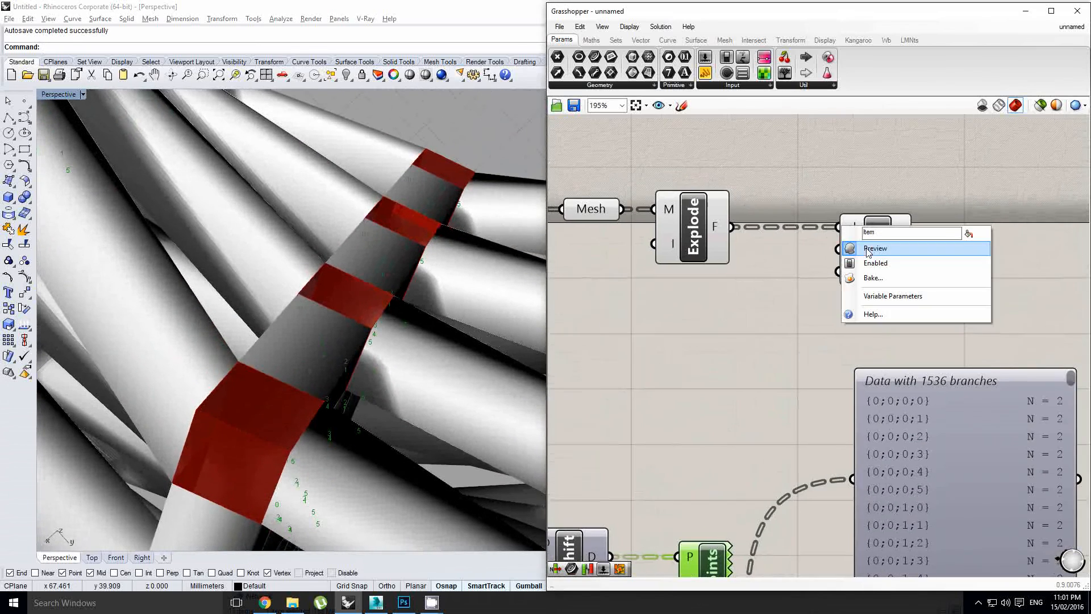
left_click(813, 244)
right_click(852, 251)
mouse_move(896, 364)
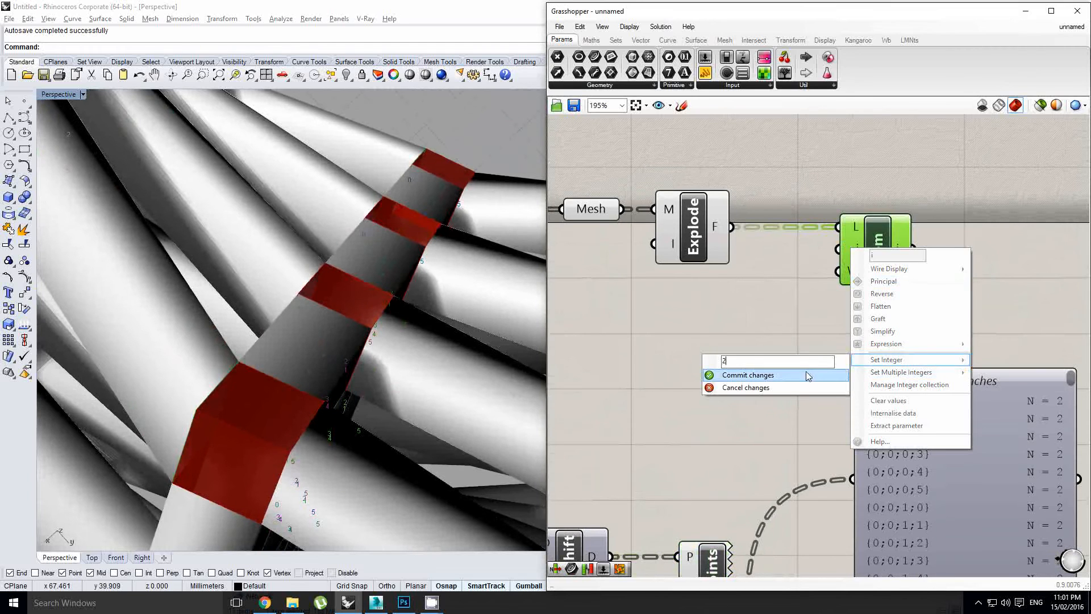
left_click(808, 376)
scroll(736, 248, "down", 2)
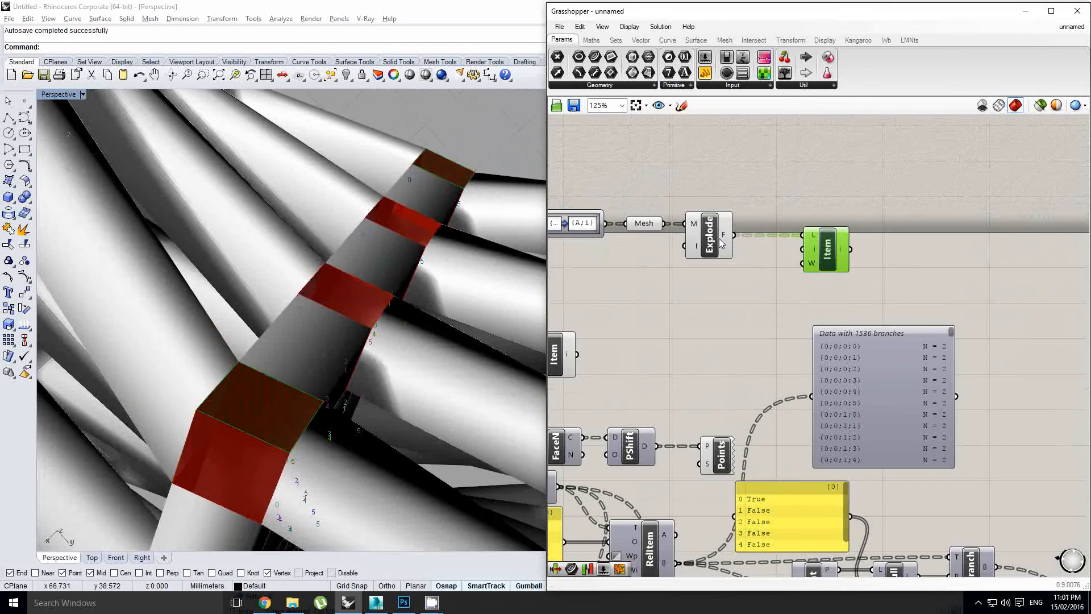
Turn off the preview of the upper List Item, Path Mapper, Mesh parameter and Explode component
left_click(715, 248)
right_click_drag(713, 260, 773, 250)
scroll(717, 262, "down", 2)
left_click(711, 260)
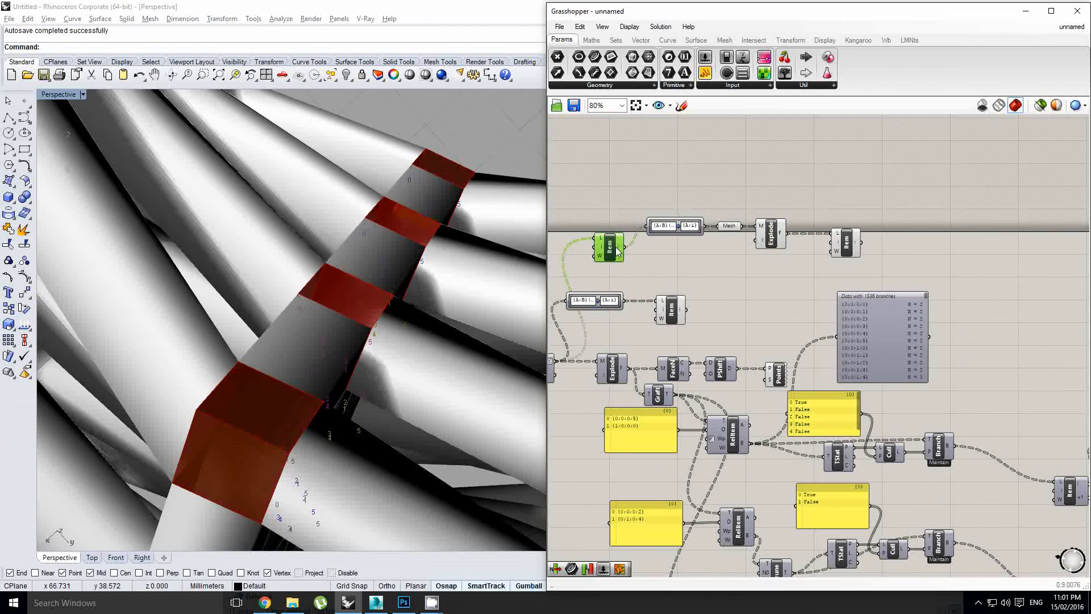
scroll(617, 248, "up", 1)
left_click_drag(840, 268, 607, 192)
middle_click(613, 193)
left_click(649, 156)
right_click_drag(758, 262, 729, 262)
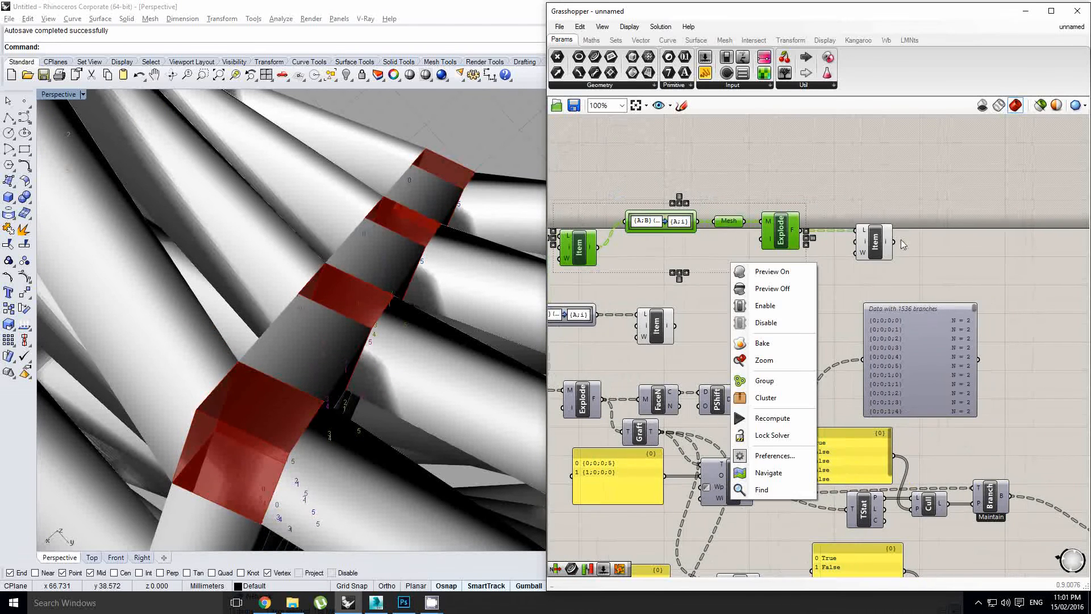
Turn off the preview of the lower List Item so only the picked faces are displayed
left_click(877, 244)
right_click_drag(823, 245, 928, 240)
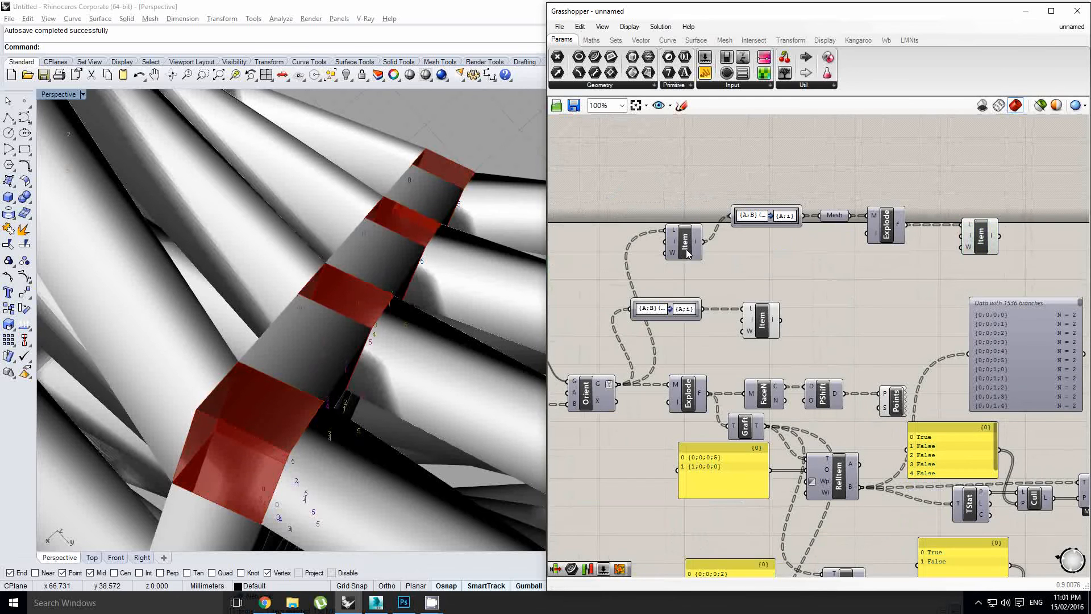
left_click(763, 321)
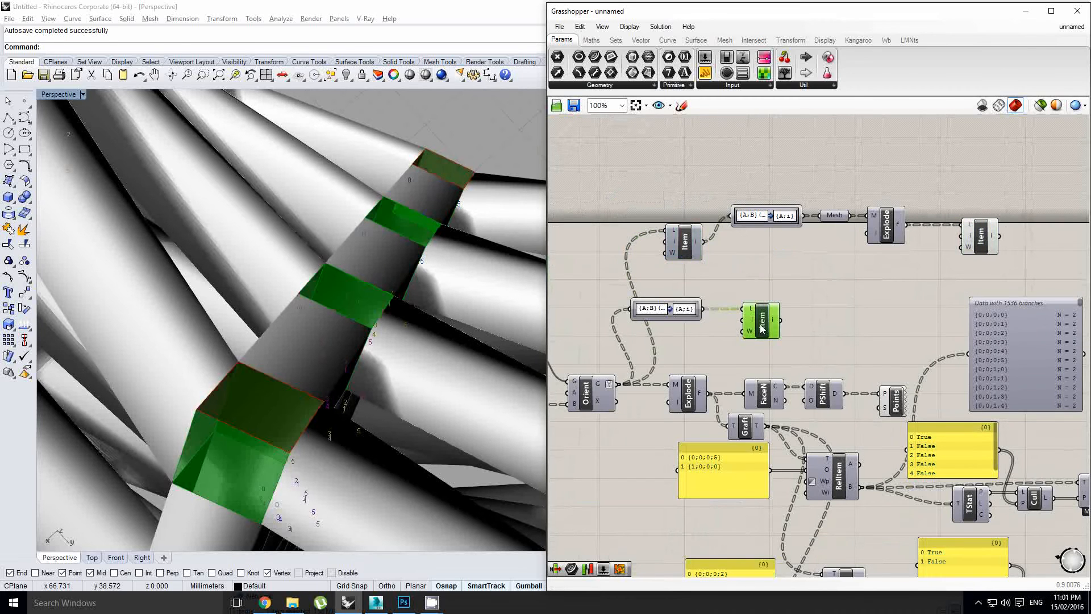
middle_click(764, 325)
left_click(804, 286)
mouse_move(407, 315)
right_mouse_down()
mouse_move(398, 289)
mouse_move(416, 318)
mouse_move(404, 304)
right_mouse_up()
Connect the Orient G output directly to the upper Path Mapper, bypassing the List Item
left_click(679, 246)
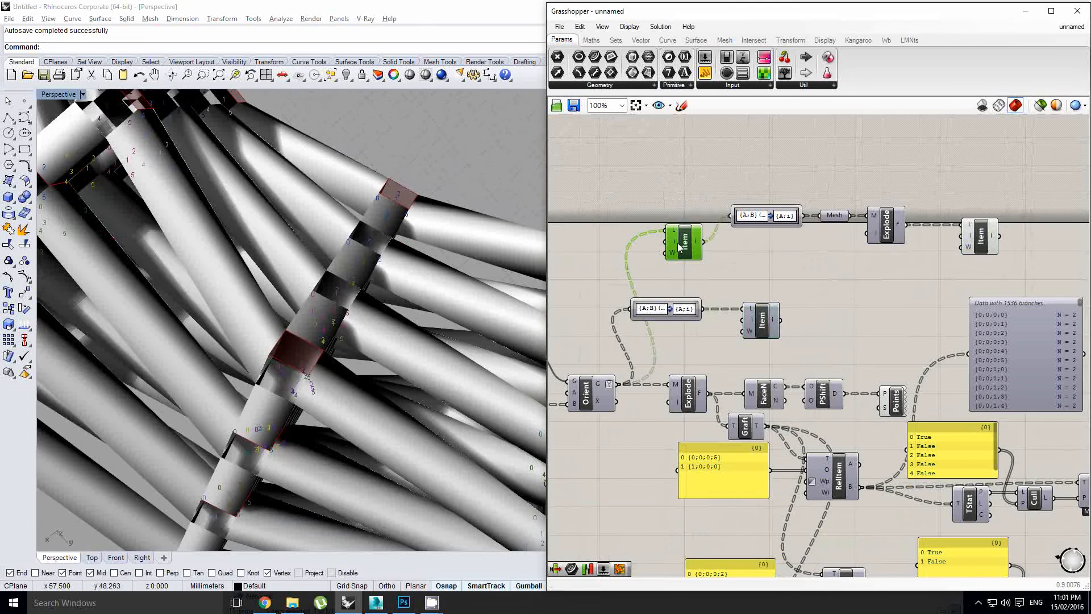
right_click_drag(691, 245, 678, 254)
scroll(656, 255, "up", 1)
right_click_drag(624, 299, 663, 280)
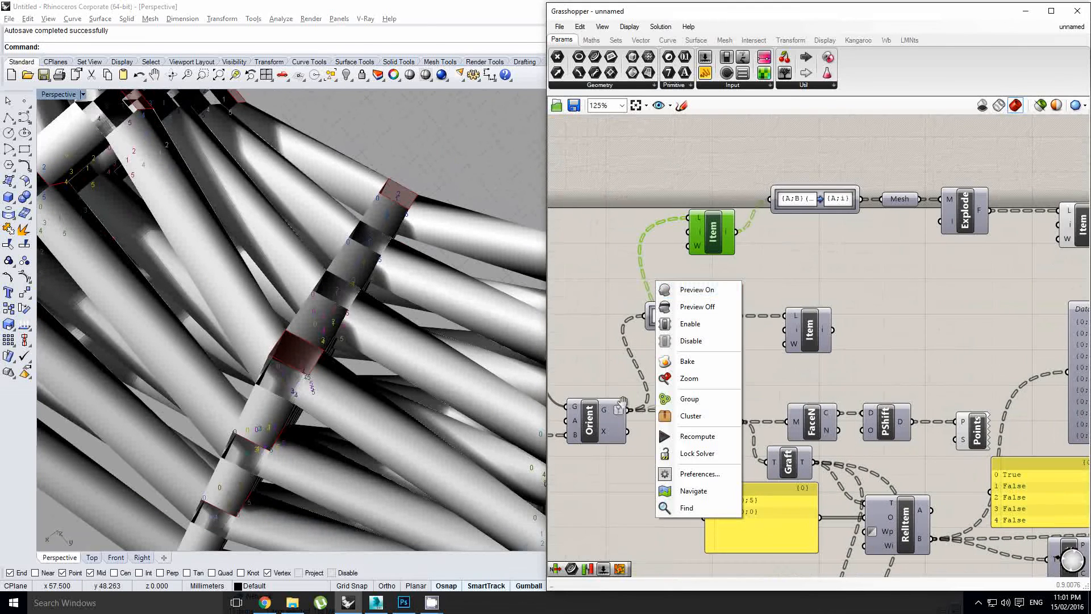
left_click(626, 406)
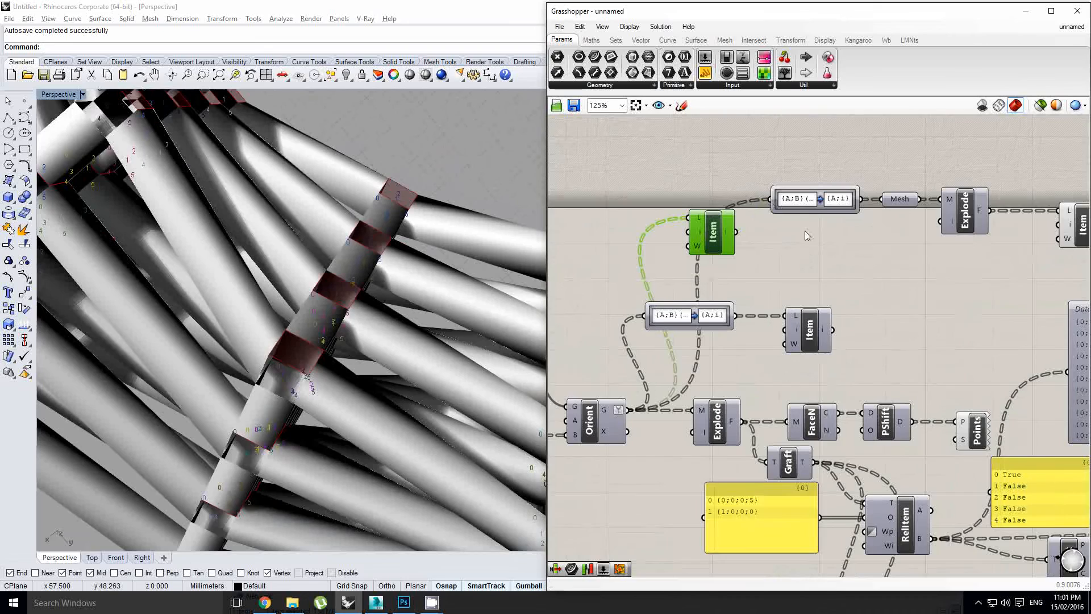
Examine in the viewport which mesh faces the List Item after Explode picks with the direct Orient connection
right_click_drag(807, 236, 740, 248)
left_click(1002, 230)
right_click_drag(352, 276, 332, 259)
left_click(651, 253)
scroll(807, 242, "up", 1)
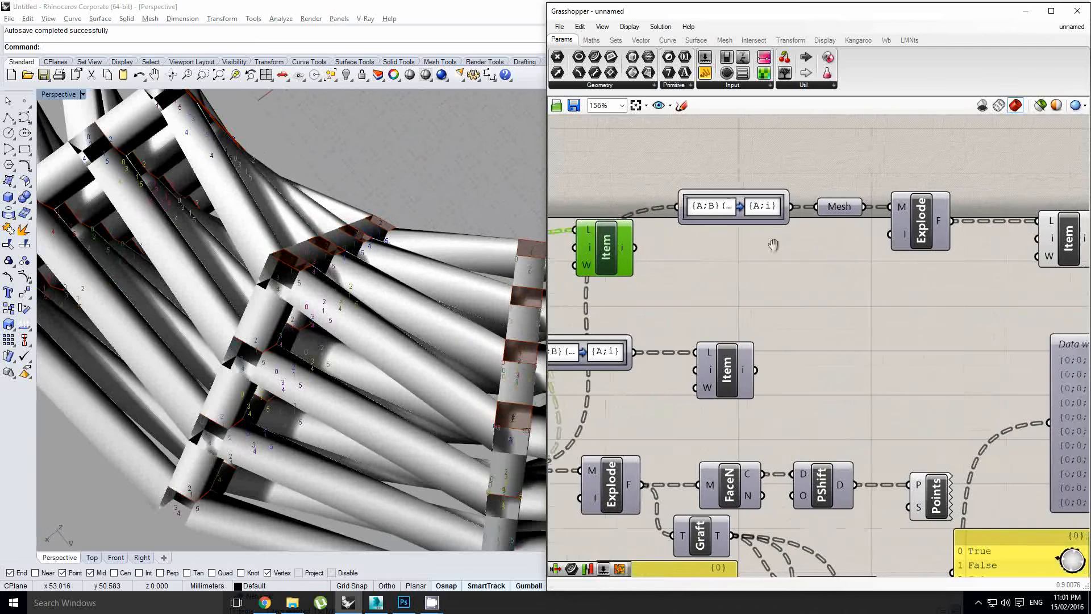
right_click_drag(767, 243, 733, 244)
left_click(1019, 257)
right_click_drag(753, 300, 792, 297)
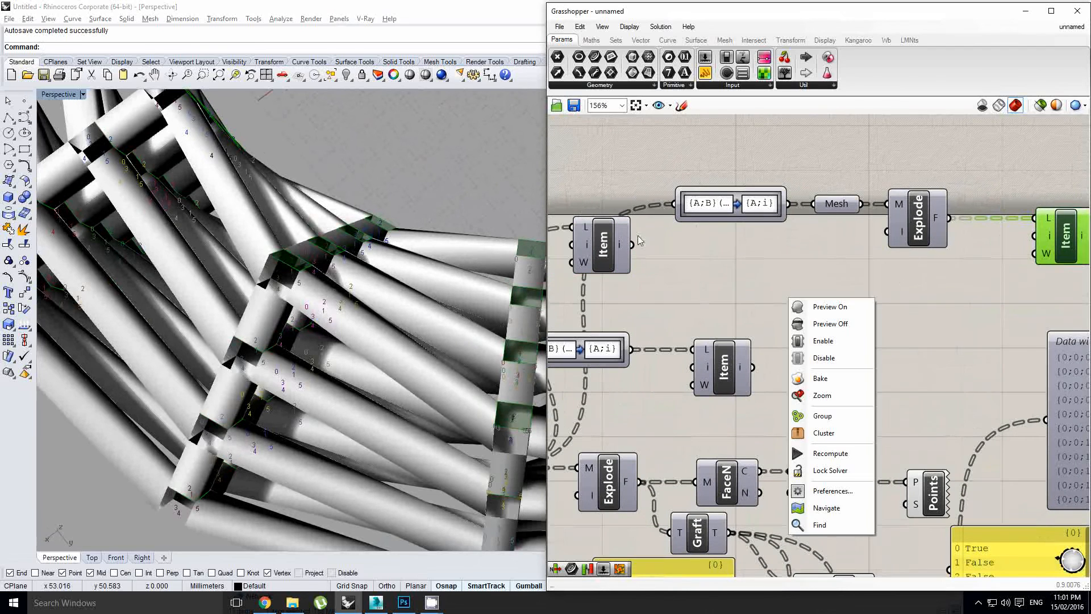
Connect the upper List Item's output back to the upper Path Mapper
left_click_drag(633, 243, 669, 204)
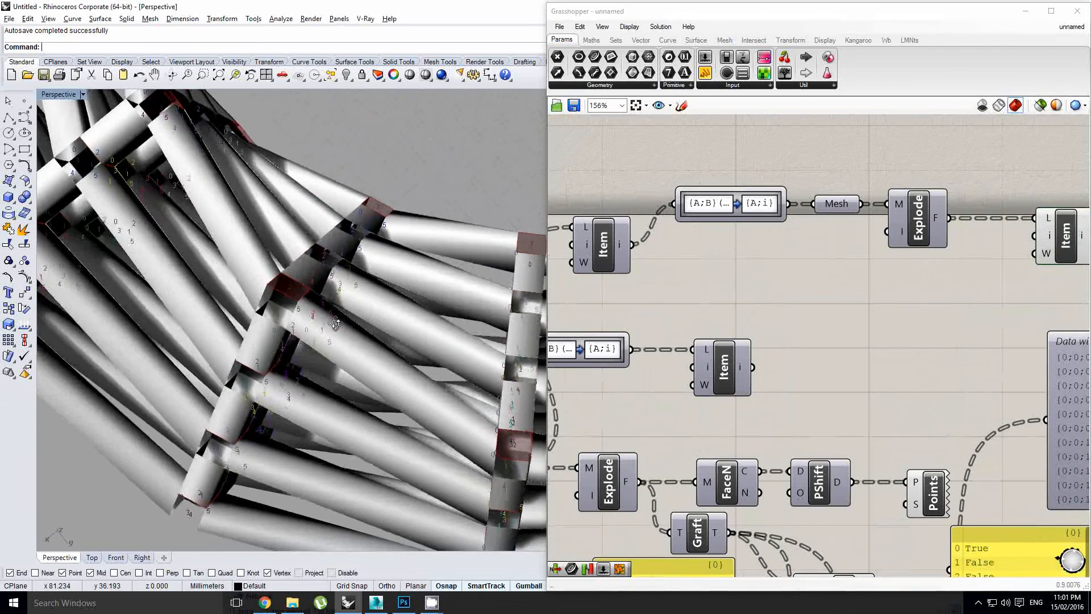
right_click_drag(751, 273, 701, 285)
right_click_drag(363, 277, 351, 329)
scroll(346, 319, "down", 8)
scroll(341, 295, "up", 6)
right_click_drag(879, 296, 850, 296)
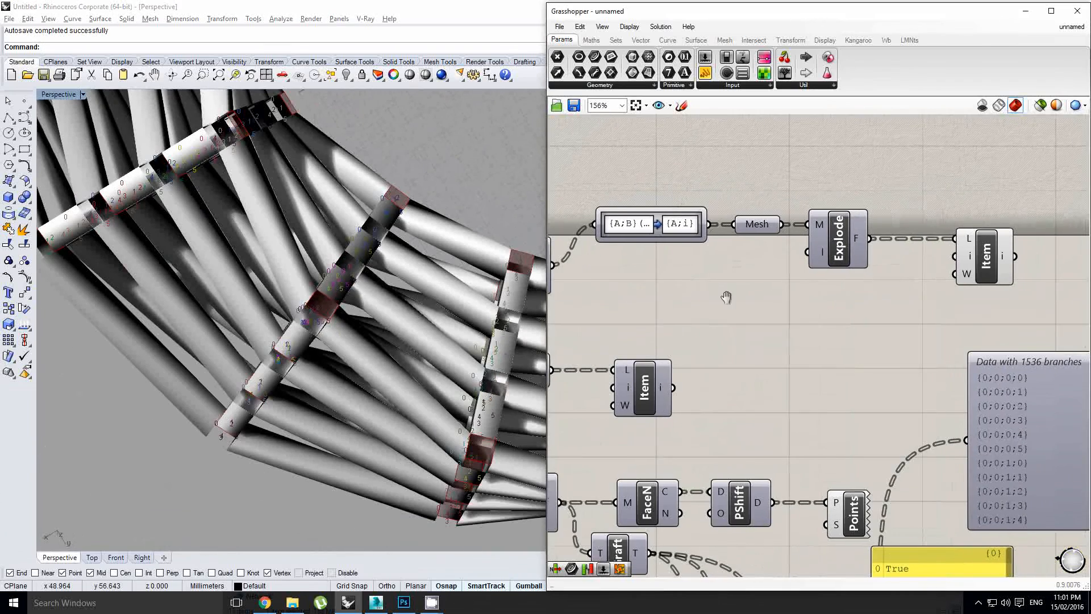
right_click_drag(726, 297, 834, 309)
left_click(637, 277)
right_click_drag(356, 299, 367, 226)
scroll(308, 284, "down", 4)
scroll(306, 285, "up", 5)
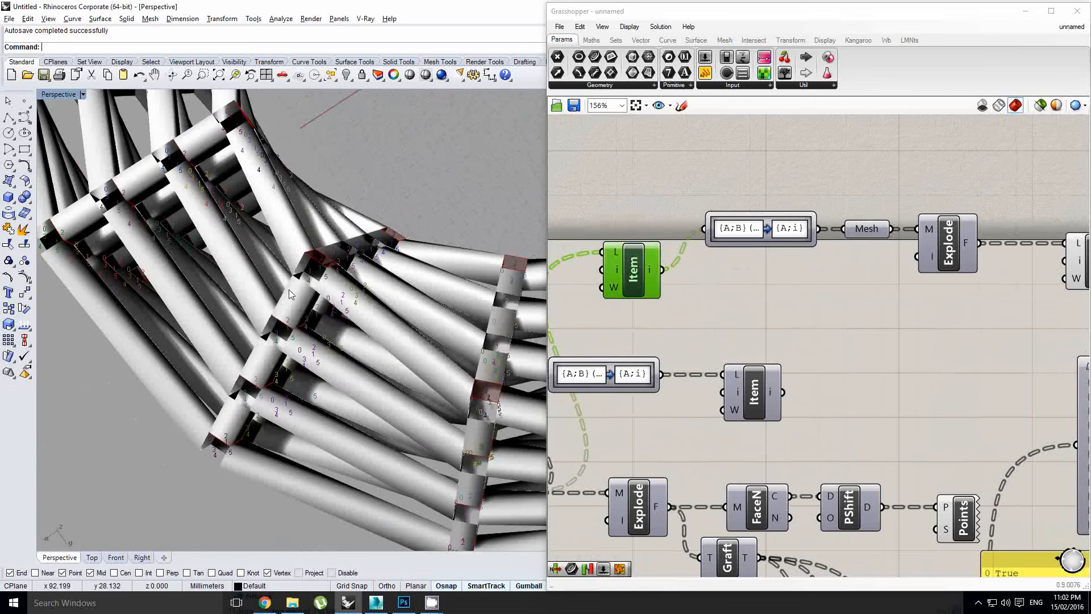
Turn on the preview of the lower List Item that is fed by the lower Path Mapper
right_click_drag(681, 232, 701, 250)
left_click_drag(756, 254, 733, 252)
right_click_drag(555, 346, 673, 319)
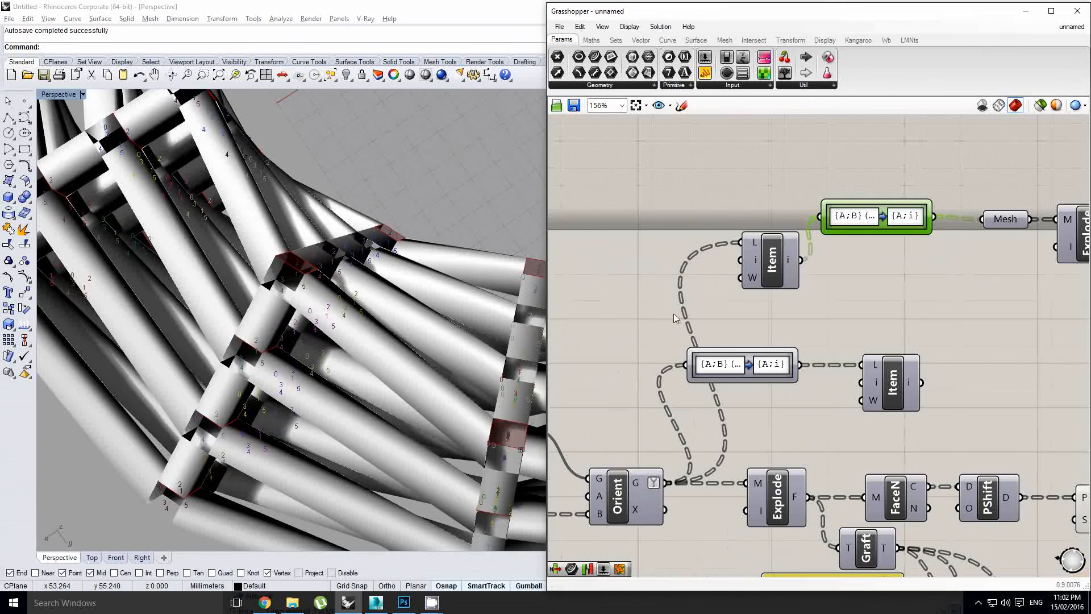
middle_click(732, 363)
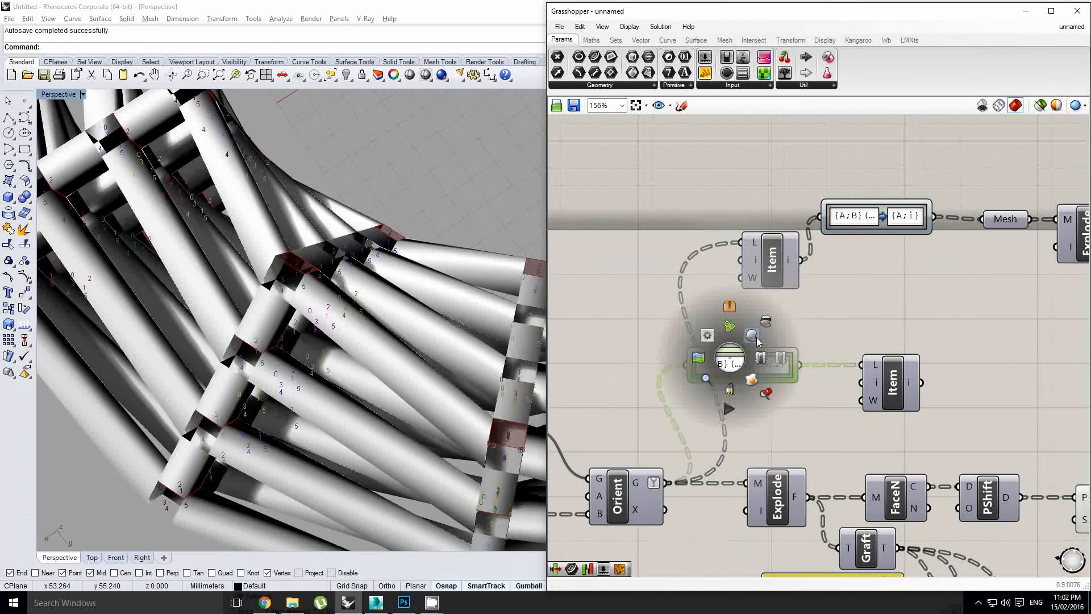
middle_click(895, 358)
left_click(916, 336)
right_click_drag(334, 284, 295, 250)
right_click_drag(947, 375, 827, 365)
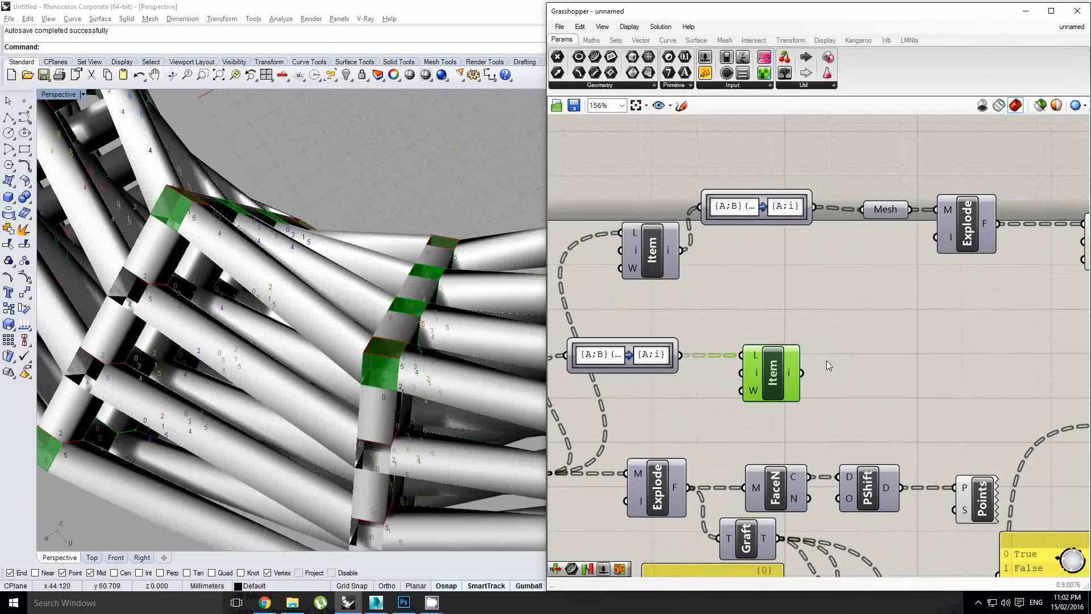
Connect the lower List Item's output to the mesh input of the upper Explode component
mouse_move(797, 374)
scroll(797, 373, "down", 2)
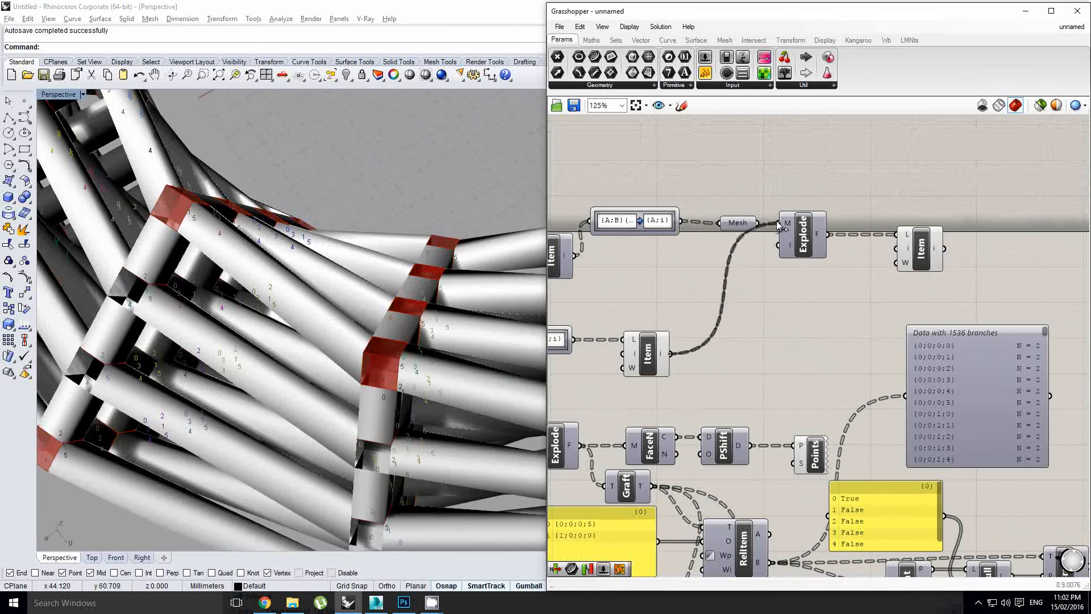
right_click_drag(306, 341, 363, 267)
scroll(270, 330, "down", 5)
scroll(373, 271, "up", 6)
scroll(780, 262, "up", 1)
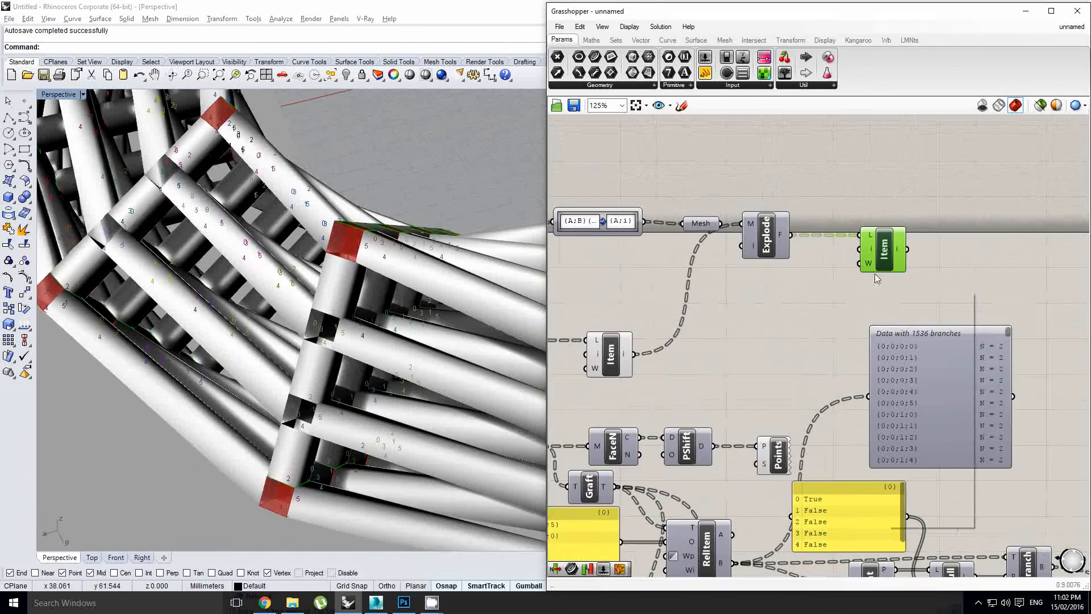
Delete the upper List Item, Path Mapper and Mesh parameter, and move the remaining List Item up into their place
right_click_drag(614, 308, 802, 296)
double_click(719, 303)
left_click(711, 331)
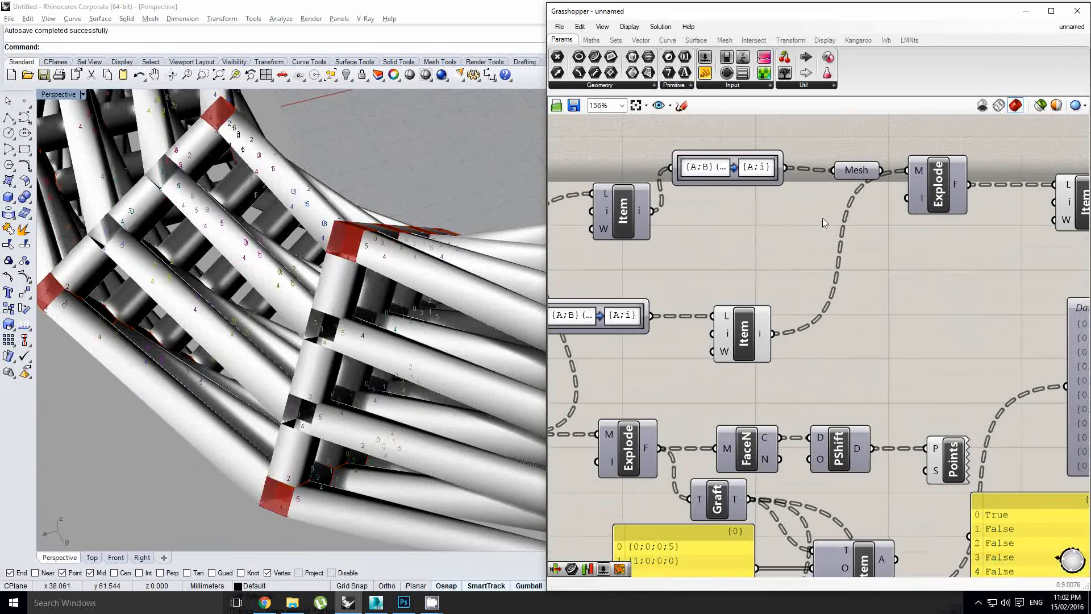
right_click(810, 259)
left_click(800, 241)
scroll(827, 251, "down", 1)
left_click_drag(851, 223, 659, 172)
key("Delete")
left_click_drag(756, 321, 751, 215)
Add a +1 output to the moved List Item
scroll(763, 210, "up", 3)
mouse_move(772, 213)
scroll(772, 216, "down", 1)
scroll(775, 235, "up", 3)
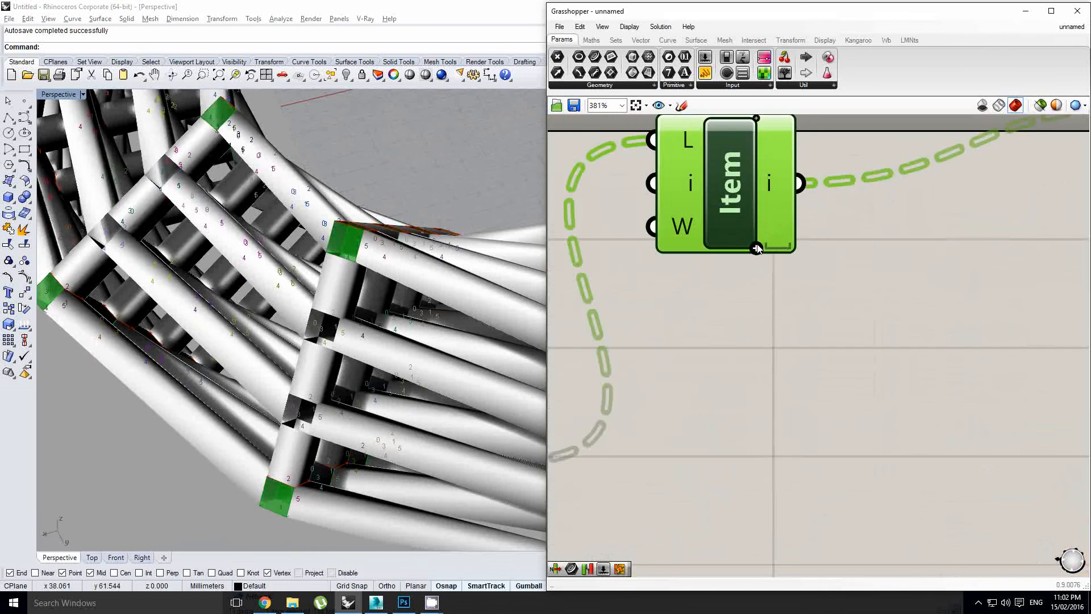
left_click(757, 245)
Set the List Item's index to the single integer 0
scroll(759, 246, "down", 3)
right_click_drag(819, 208, 775, 249)
left_click(681, 251)
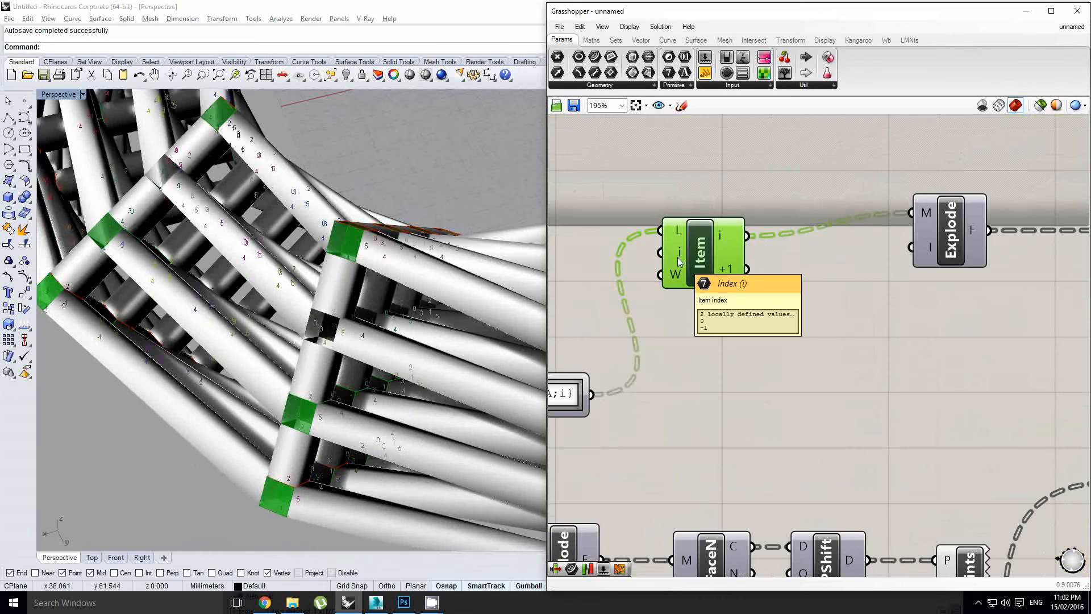
right_click(679, 262)
mouse_move(743, 374)
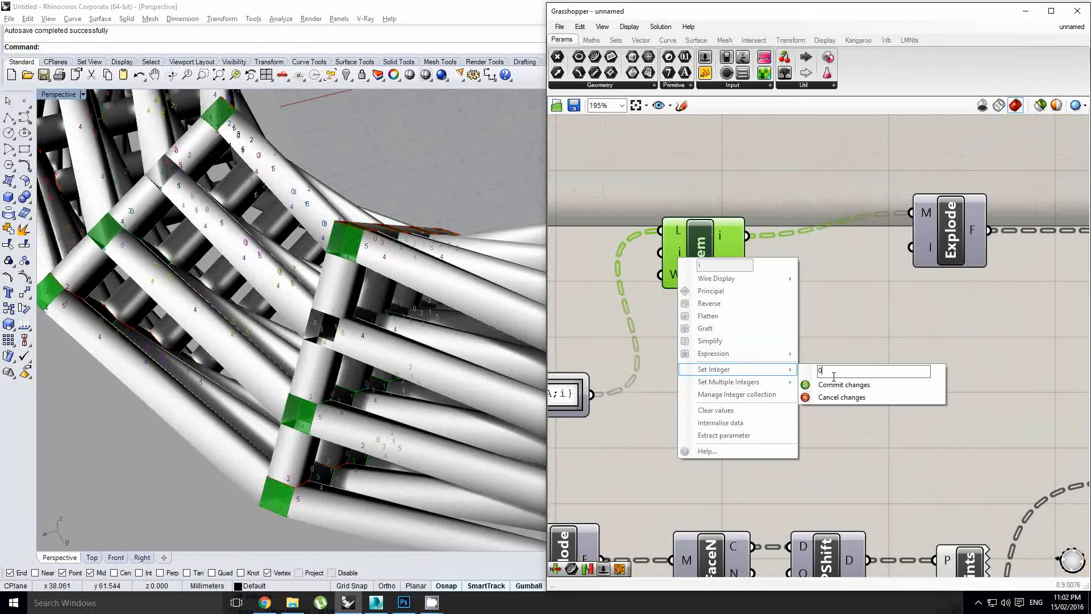
key("Return")
Add a -1 output to the List Item and remove its +1 output
scroll(803, 280, "up", 6)
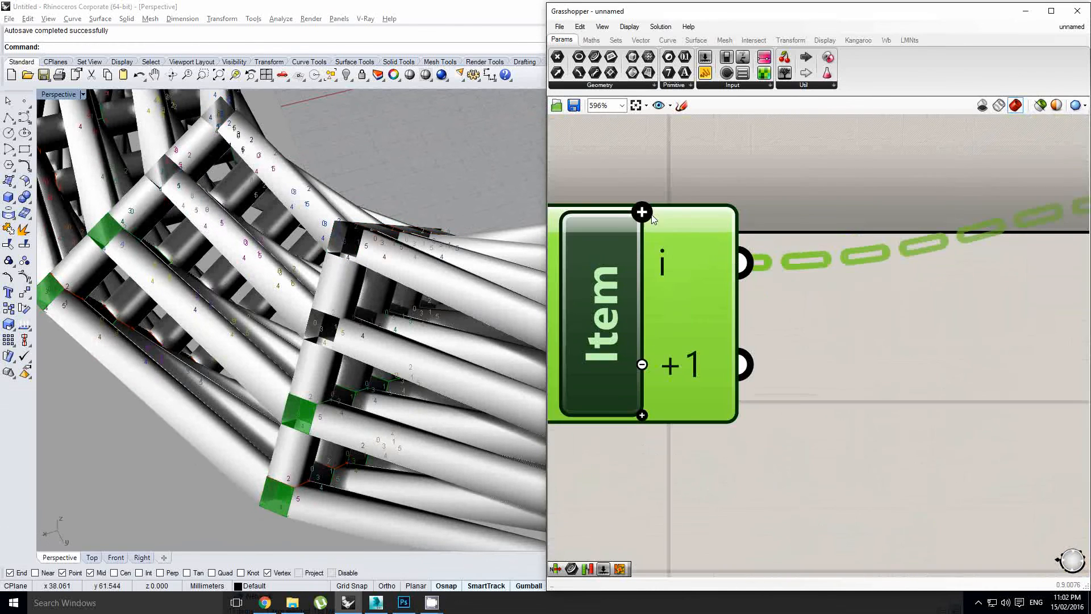
left_click(642, 212)
left_click(644, 385)
scroll(665, 377, "down", 6)
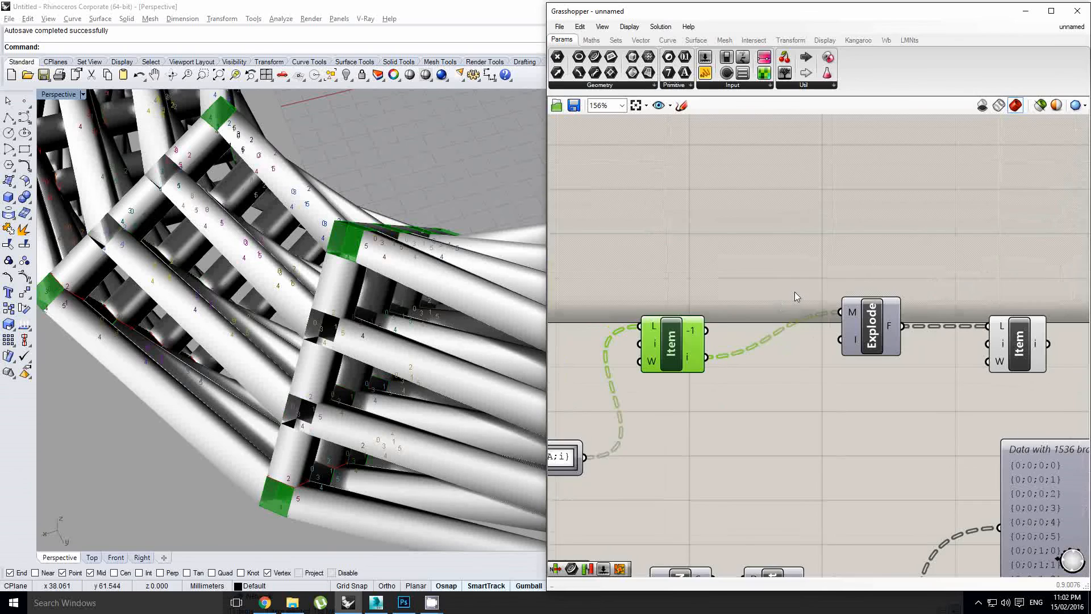
Connect the List Item's -1 output to the Explode mesh input in place of the i output
right_click_drag(796, 294, 761, 280)
right_click_drag(895, 331, 847, 326)
left_click(927, 331)
right_click_drag(280, 425, 300, 490)
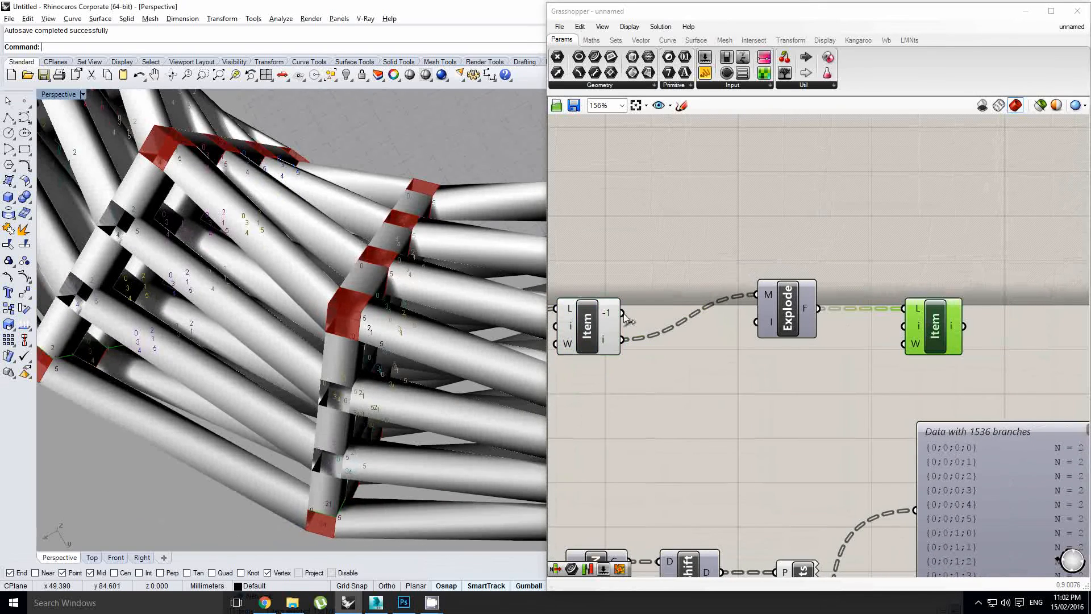
left_click_drag(623, 314, 759, 300)
right_click_drag(423, 336, 420, 353)
right_click_drag(724, 340, 745, 326)
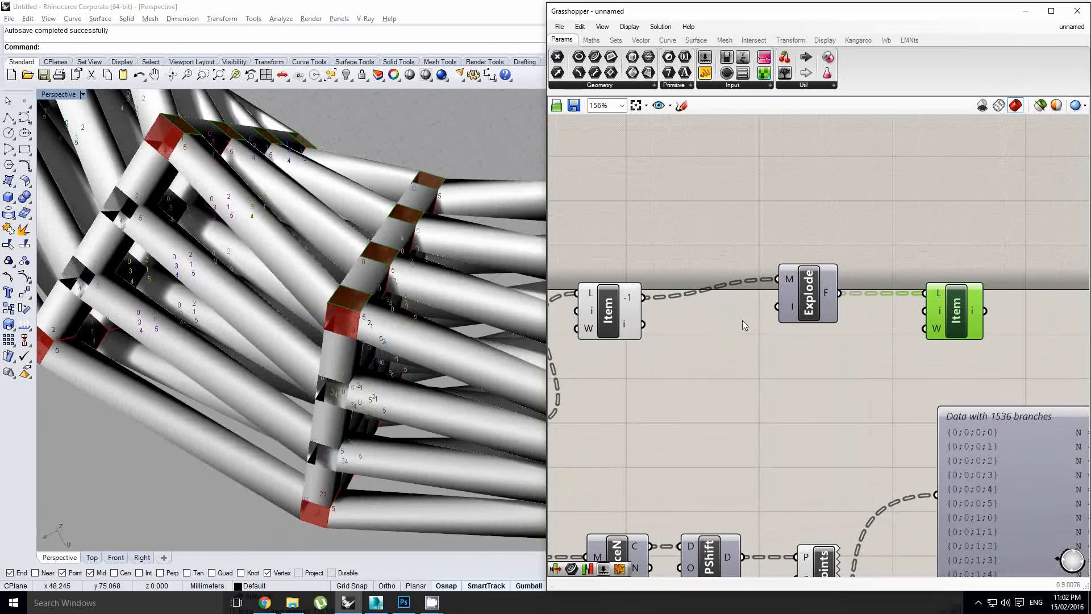
Duplicate the Explode and its List Item just below, and connect the i output to the copied Explode
right_click_drag(448, 317, 435, 248)
scroll(365, 391, "up", 2)
right_click_drag(365, 391, 512, 324)
left_click(726, 330)
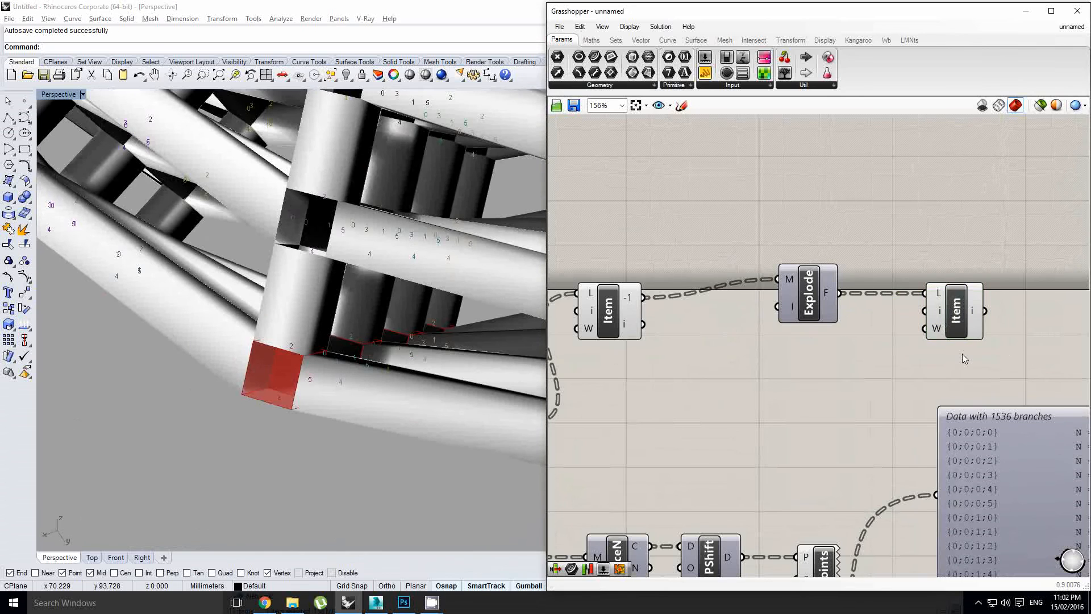
left_click_drag(964, 355, 754, 268)
left_click_drag(810, 291, 807, 373, "alt")
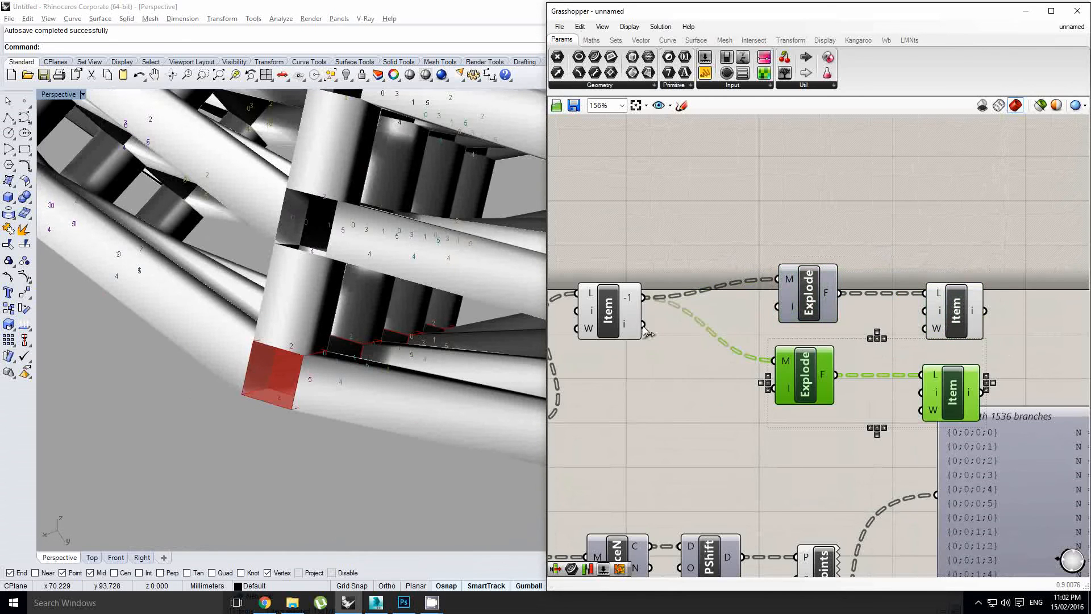
left_click_drag(643, 325, 787, 363)
right_click_drag(893, 375, 770, 353)
Change the index integer of the duplicated List Item
left_click(858, 335)
scroll(814, 370, "up", 2)
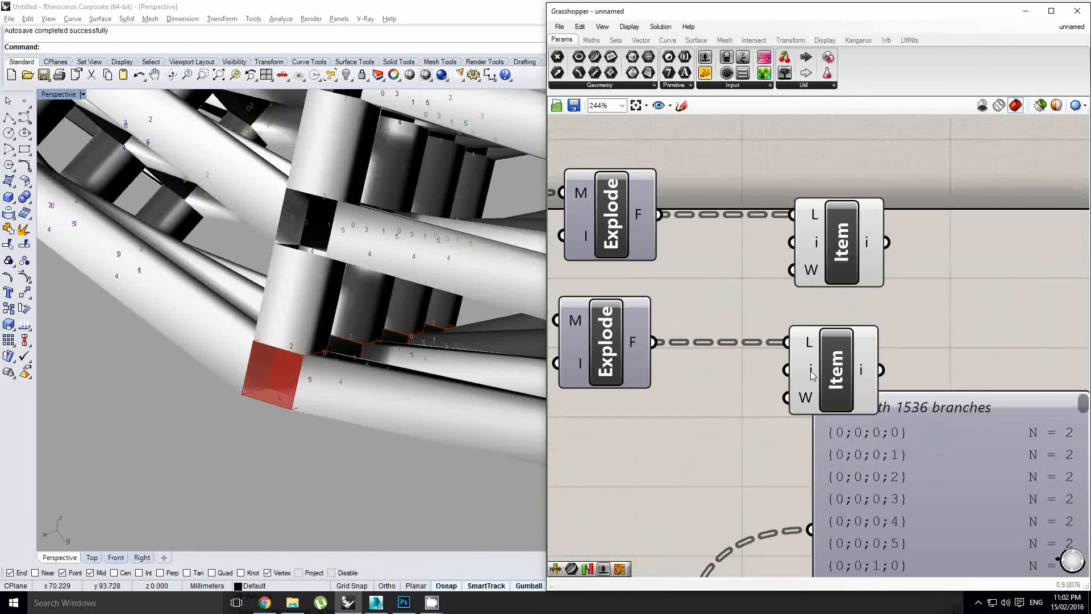
right_click(812, 375)
mouse_move(881, 488)
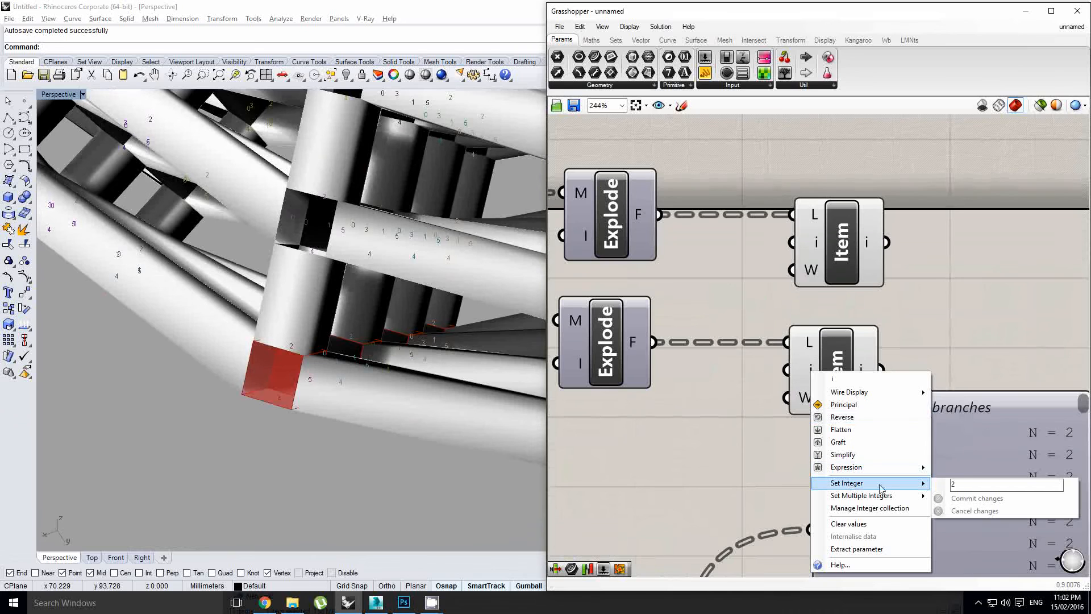
left_click(959, 499)
scroll(863, 398, "down", 3)
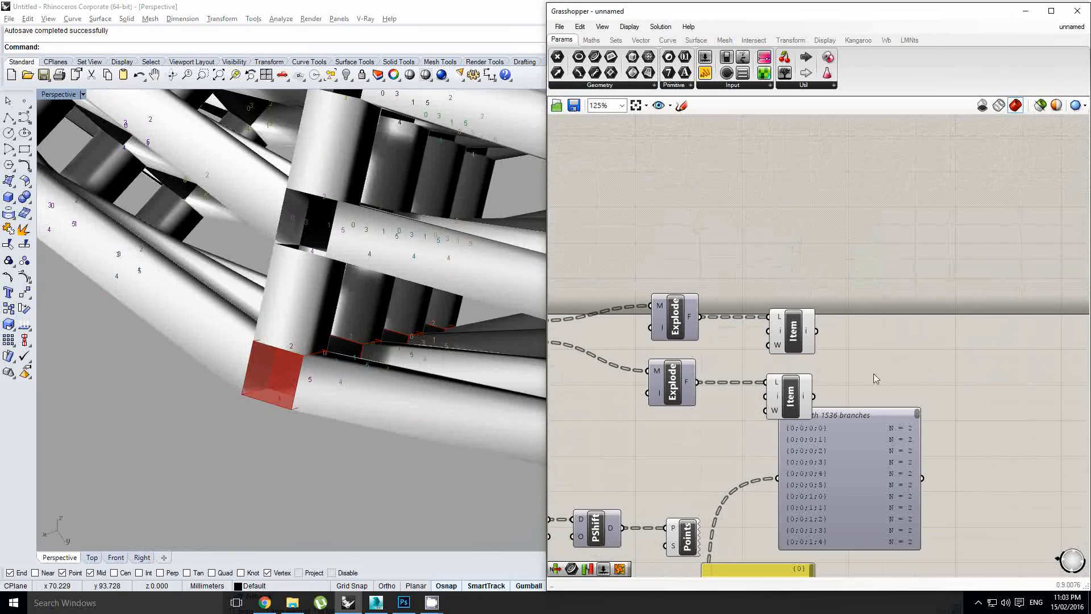
Move the two List Items after the Explodes up, clear of the data panel
left_click_drag(791, 338, 788, 333)
left_click_drag(790, 336, 790, 302)
mouse_move(405, 273)
right_mouse_down()
mouse_move(402, 262)
mouse_move(399, 287)
right_mouse_up()
scroll(401, 274, "down", 3)
scroll(400, 274, "down", 3)
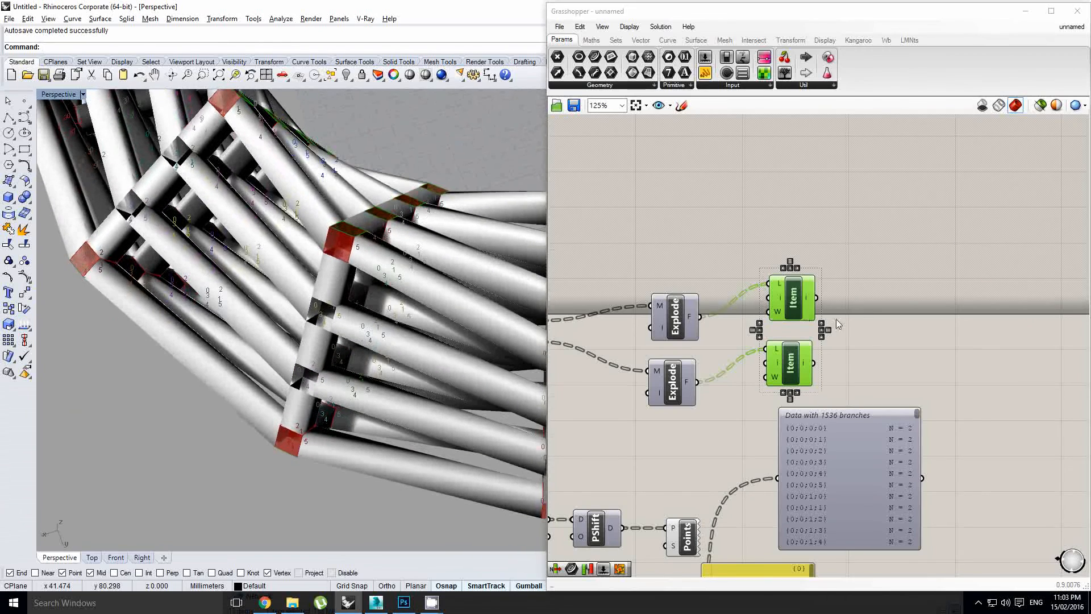
Turn off the preview of the List Item with the -1 and i outputs
left_click(838, 322)
scroll(838, 322, "down", 1)
right_click_drag(588, 333, 680, 334)
left_click(683, 336)
scroll(683, 336, "down", 1)
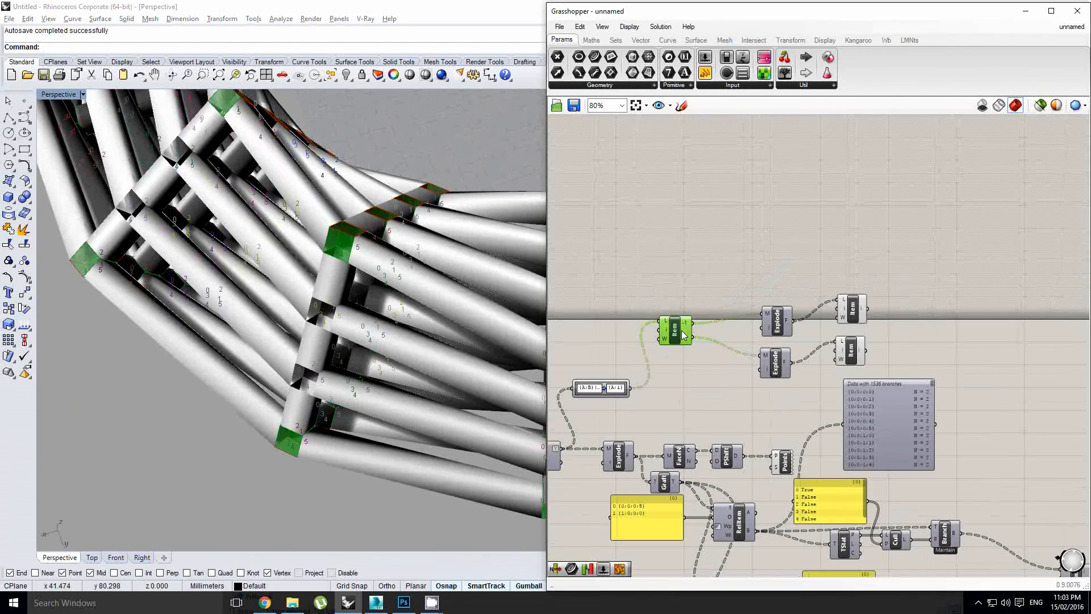
middle_click(720, 287)
right_click_drag(398, 258, 365, 295)
scroll(372, 274, "up", 5)
scroll(361, 294, "down", 7)
right_click_drag(358, 334, 387, 309)
Move the Path Mapper, List Items and Explodes of the extraction branch up to free canvas space above Orient
right_click_drag(742, 356, 822, 309)
left_click_drag(956, 318, 665, 233)
left_click_drag(669, 343, 668, 275)
left_click(701, 300)
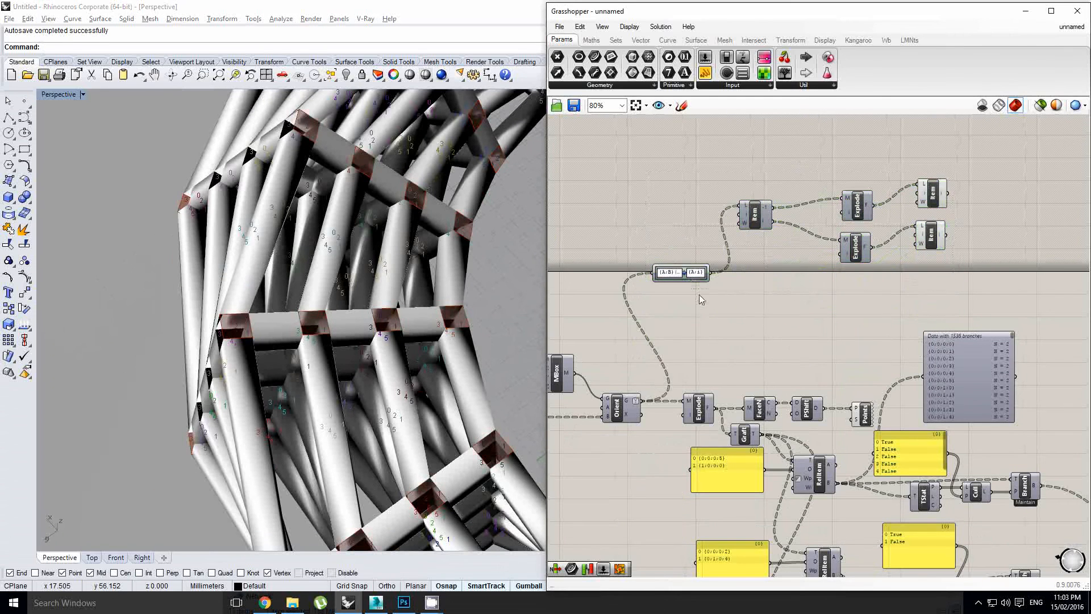
Duplicate the two-output List Item below, feed it directly from the Orient G output, and turn on its preview
scroll(690, 321, "up", 1)
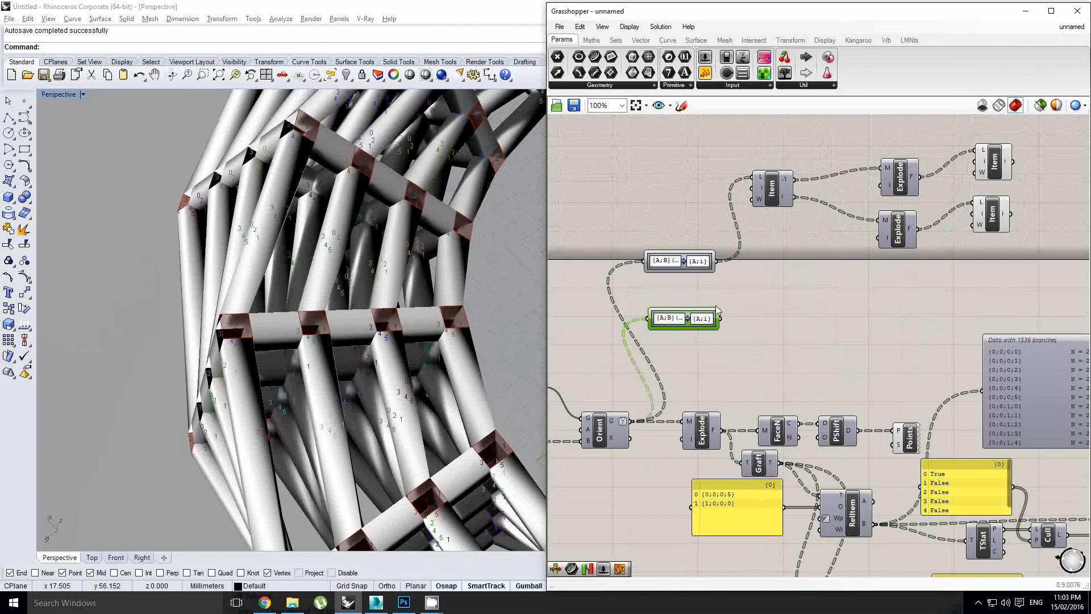
left_click_drag(771, 201, 678, 344, "alt")
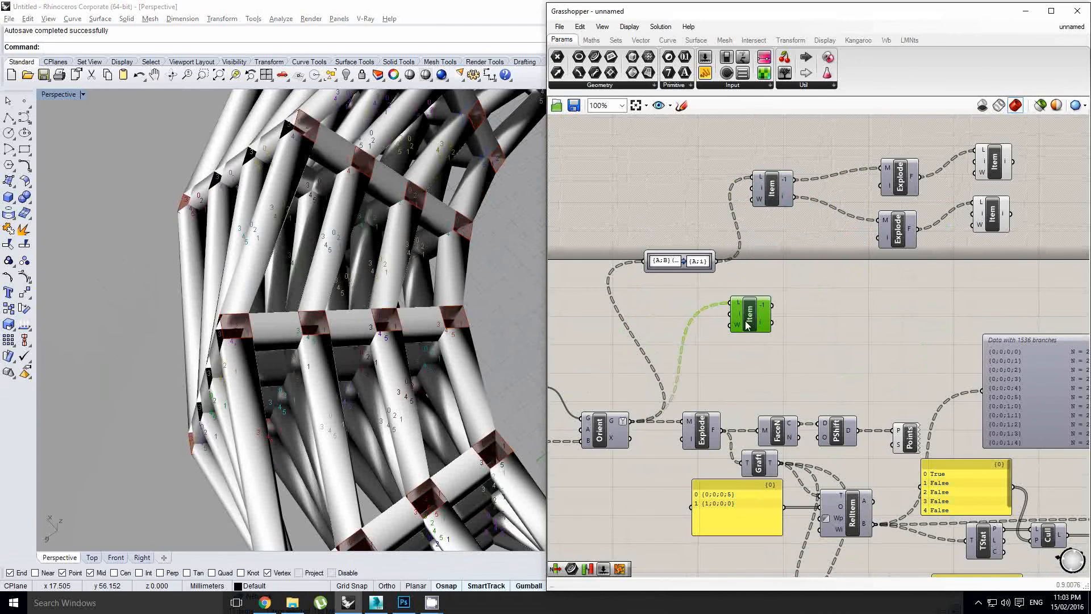
middle_click(744, 314)
left_click(774, 291)
right_click_drag(329, 366, 257, 330)
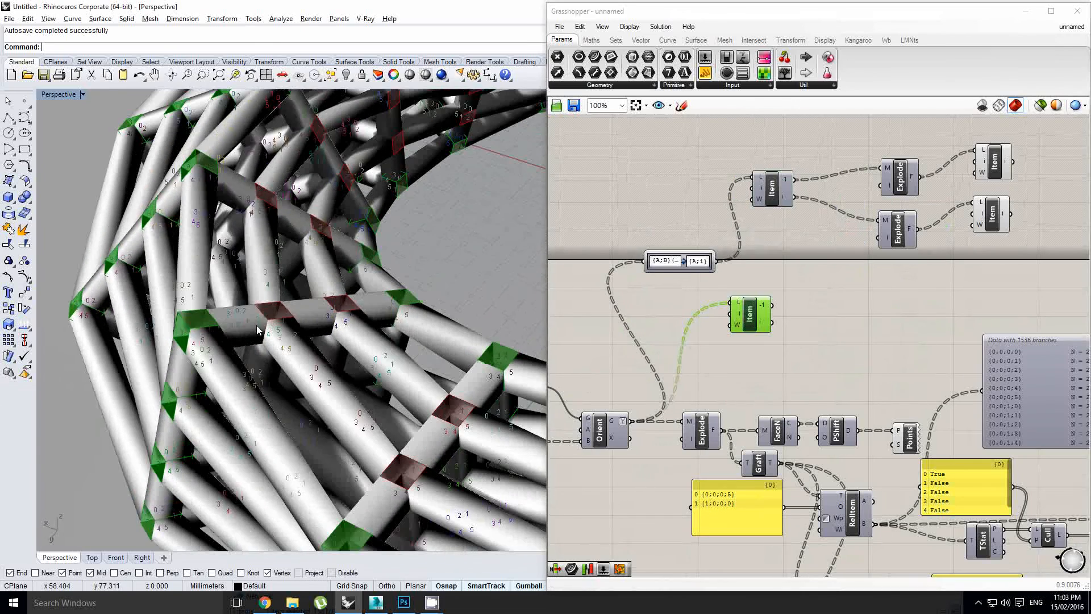
Duplicate both Explode and List Item pairs below, and connect both copied Explodes to the new List Item's -1 output
right_click_drag(865, 300, 783, 322)
left_click(869, 288)
left_click_drag(950, 300, 784, 175)
left_click_drag(809, 217, 802, 319, "alt")
scroll(730, 321, "up", 1)
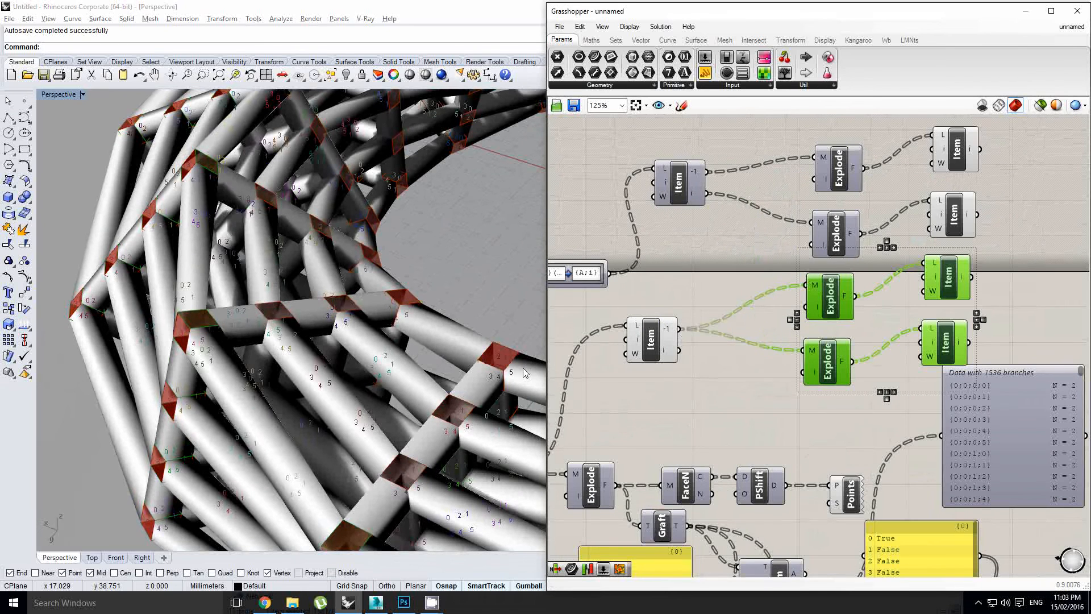
Examine in the viewport which mesh faces the duplicated List Items pick at the ends of the rows
right_click_drag(476, 363, 381, 360)
scroll(369, 386, "up", 5)
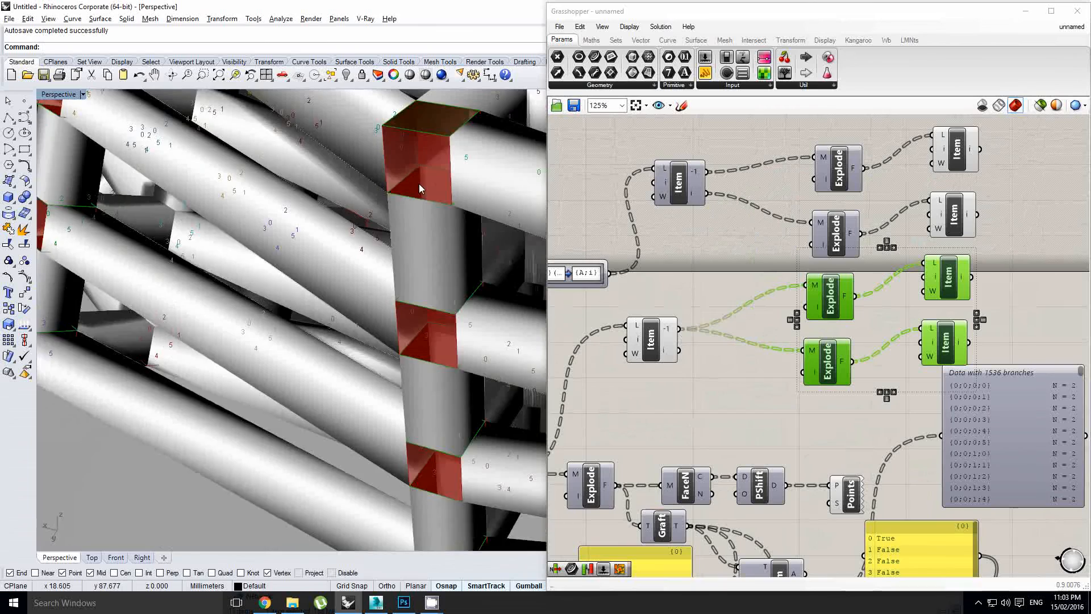
scroll(418, 182, "down", 4)
right_click_drag(418, 183, 420, 250)
scroll(341, 203, "up", 3)
scroll(254, 231, "up", 3)
scroll(254, 230, "down", 2)
scroll(255, 230, "down", 4)
right_click_drag(884, 367, 766, 360)
left_click(777, 297)
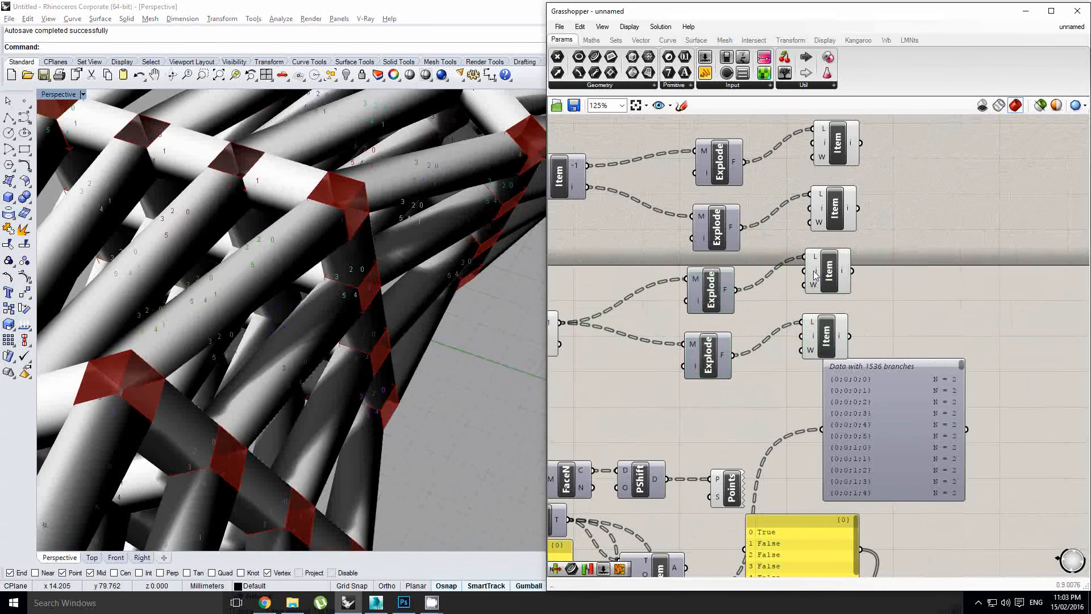
Turn off the preview of the List Item fed directly by Orient
right_click_drag(778, 289, 881, 297)
left_click(646, 334)
middle_click(646, 336)
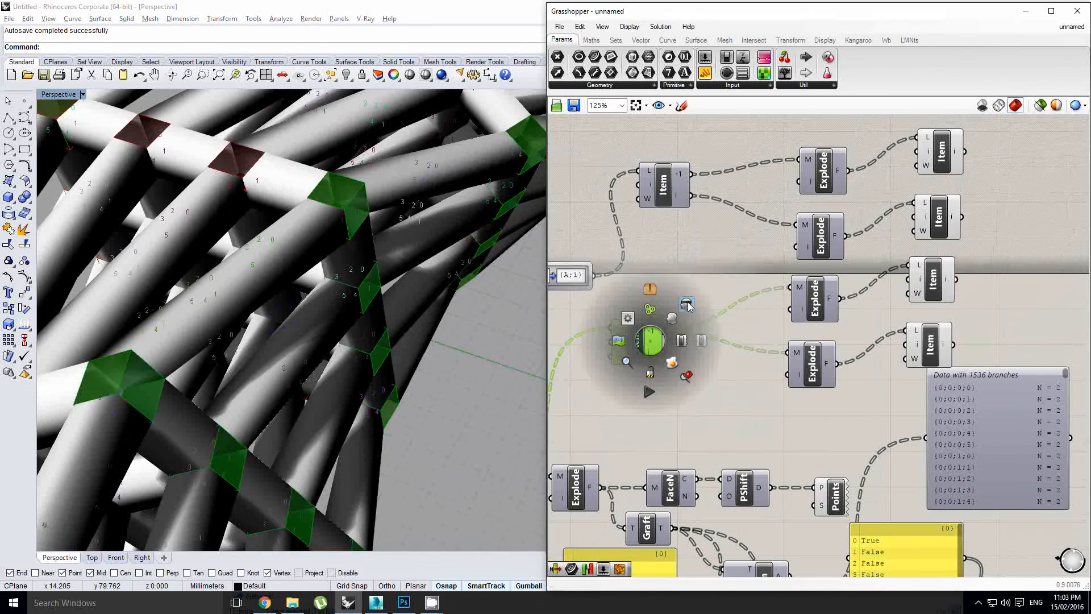
left_click(687, 302)
mouse_move(364, 276)
right_mouse_down()
mouse_move(417, 278)
mouse_move(363, 273)
mouse_move(353, 284)
right_mouse_up()
scroll(456, 253, "down", 5)
scroll(346, 289, "up", 5)
Set the index of the upper List Item in the duplicated branch to 2
right_click_drag(945, 214, 857, 241)
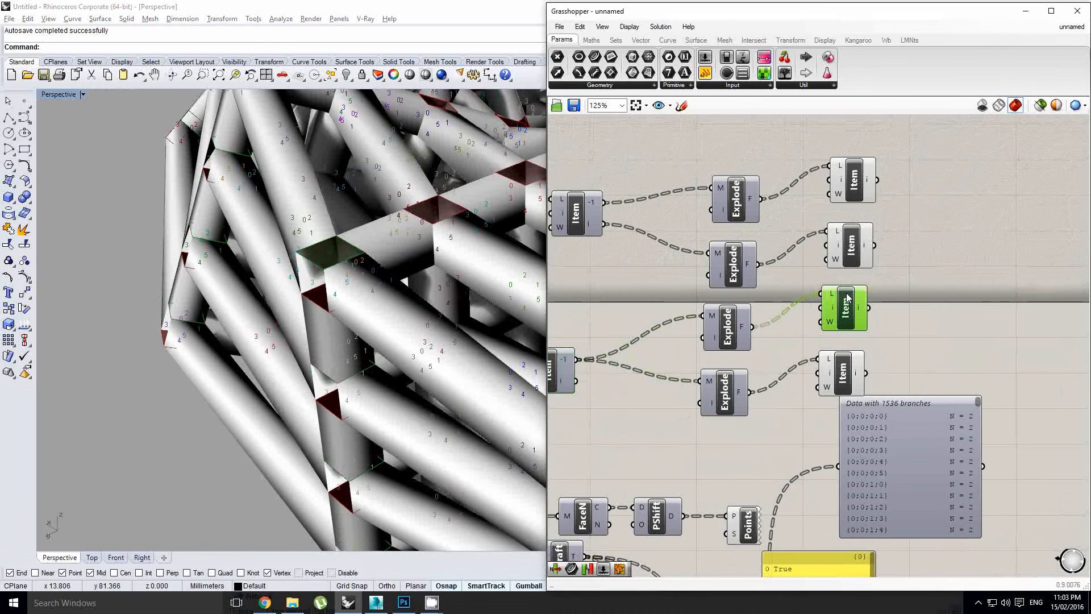
right_click(832, 308)
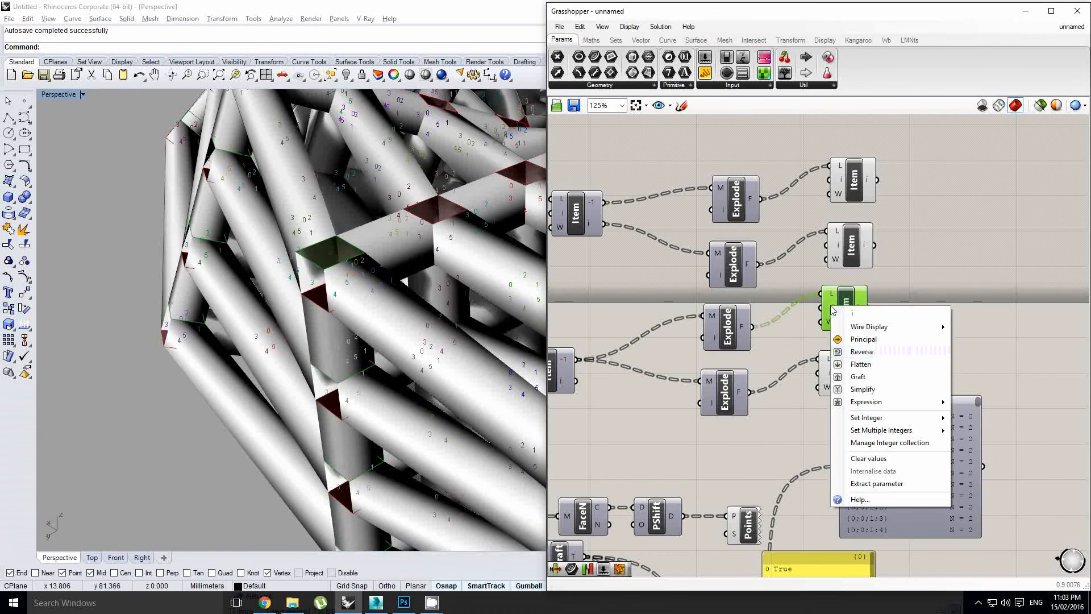
mouse_move(874, 419)
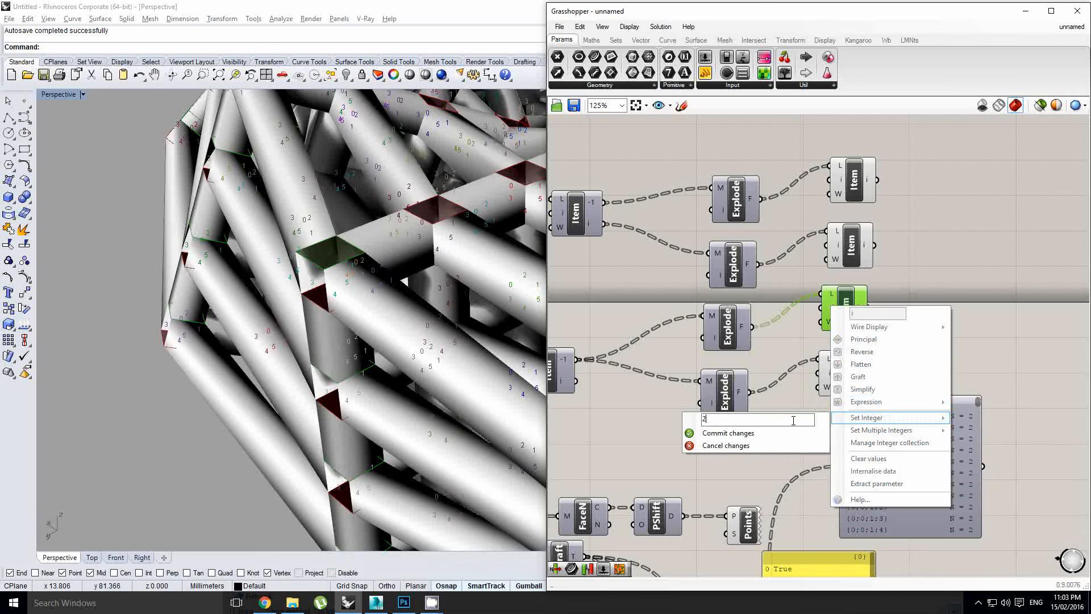
left_click(795, 434)
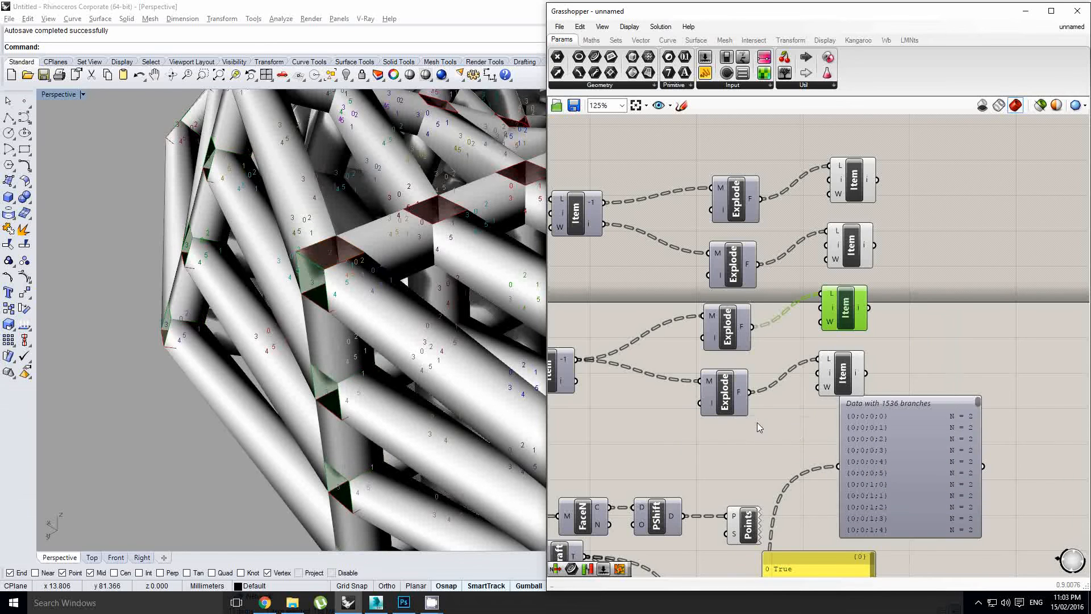
Set the index of the lower List Item in the duplicated branch to 1
right_click_drag(797, 401, 787, 352)
scroll(833, 337, "up", 1)
left_click(831, 336)
right_click(816, 322)
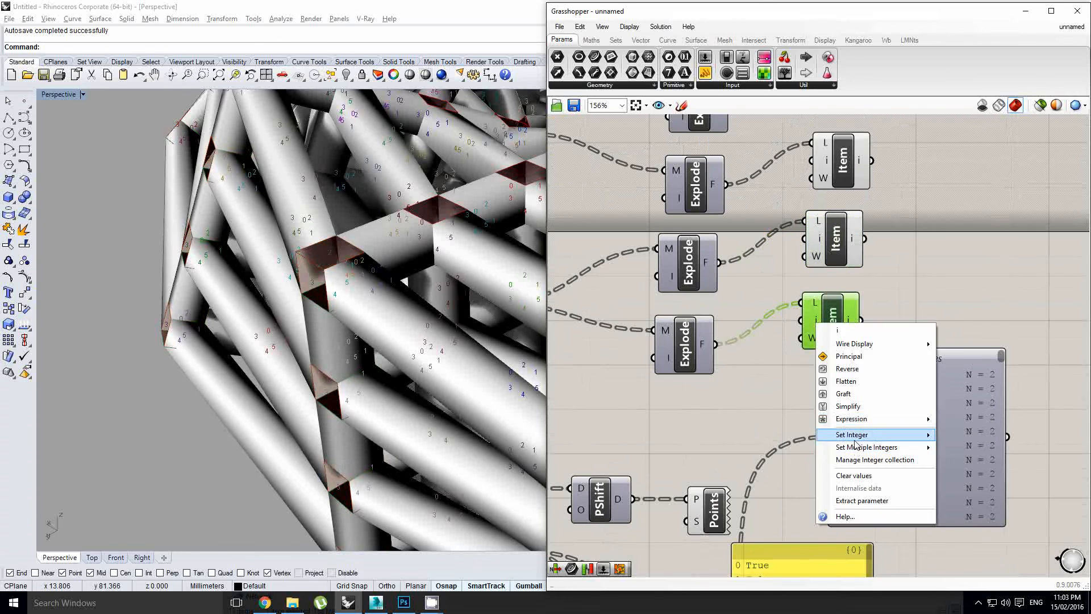
mouse_move(932, 436)
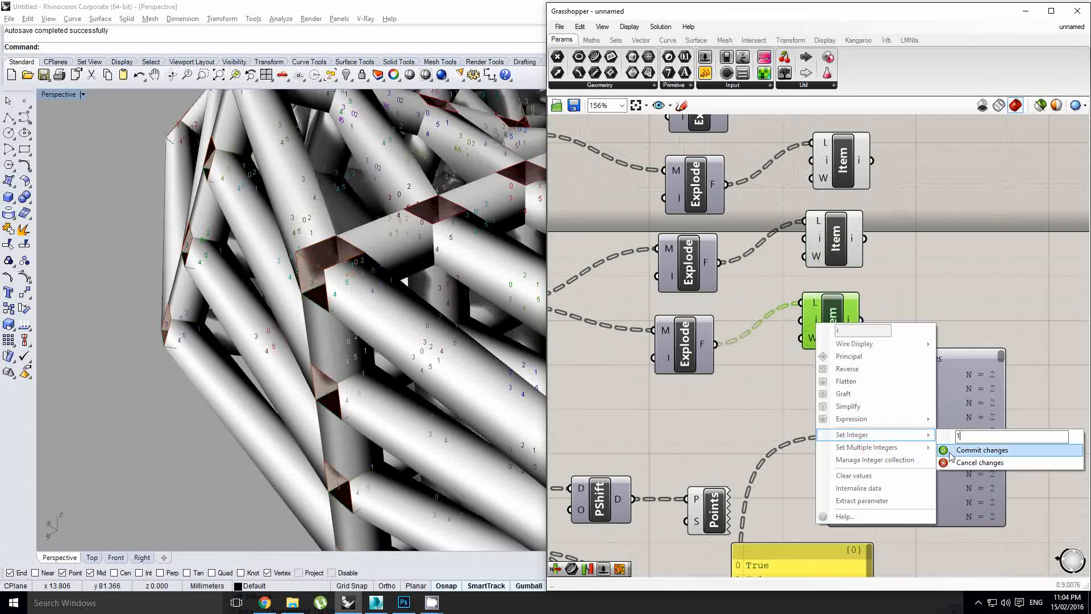
type("1")
left_click(950, 449)
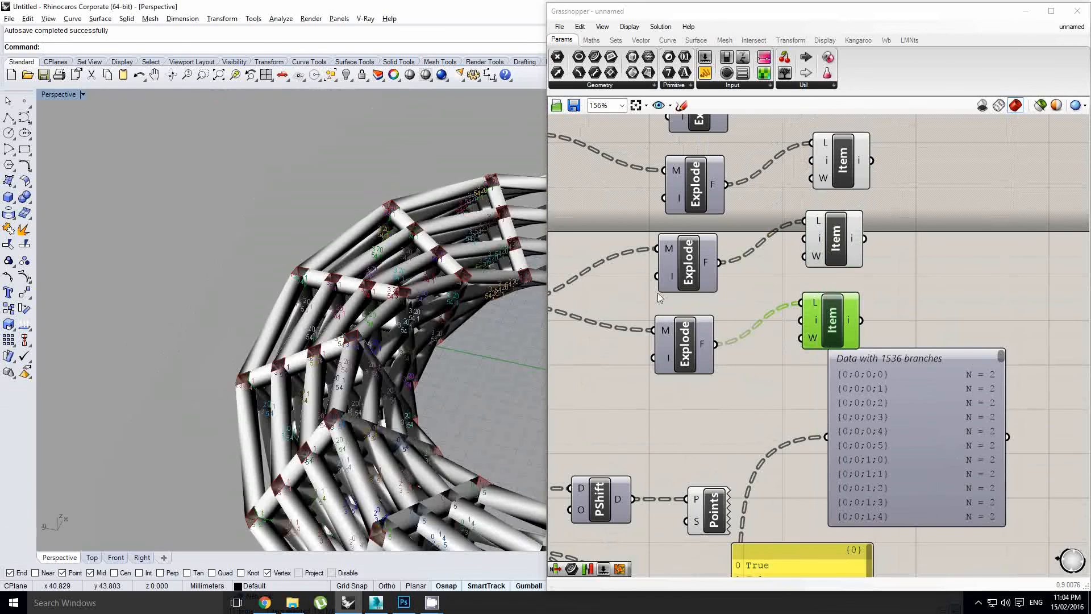
Reconnect the lower duplicated Explode to its source List Item's i output and inspect the picked end faces
right_click_drag(371, 303, 430, 299)
right_click_drag(774, 319, 894, 292)
right_click_drag(631, 316, 646, 316)
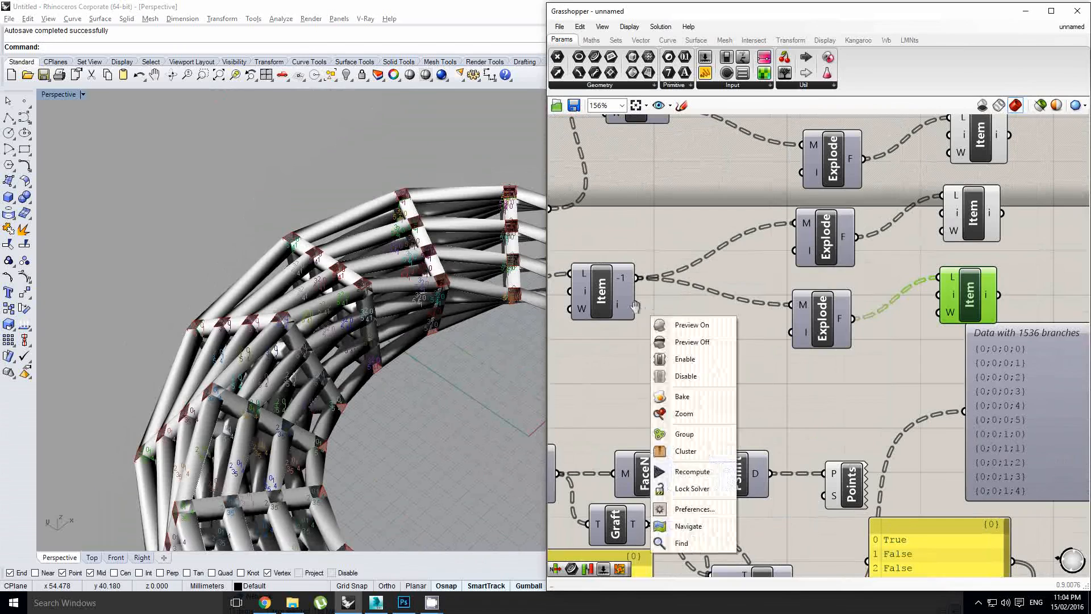
left_click_drag(637, 305, 743, 310)
scroll(308, 354, "up", 5)
right_click_drag(308, 355, 572, 284)
scroll(574, 283, "down", 1)
scroll(366, 310, "down", 8)
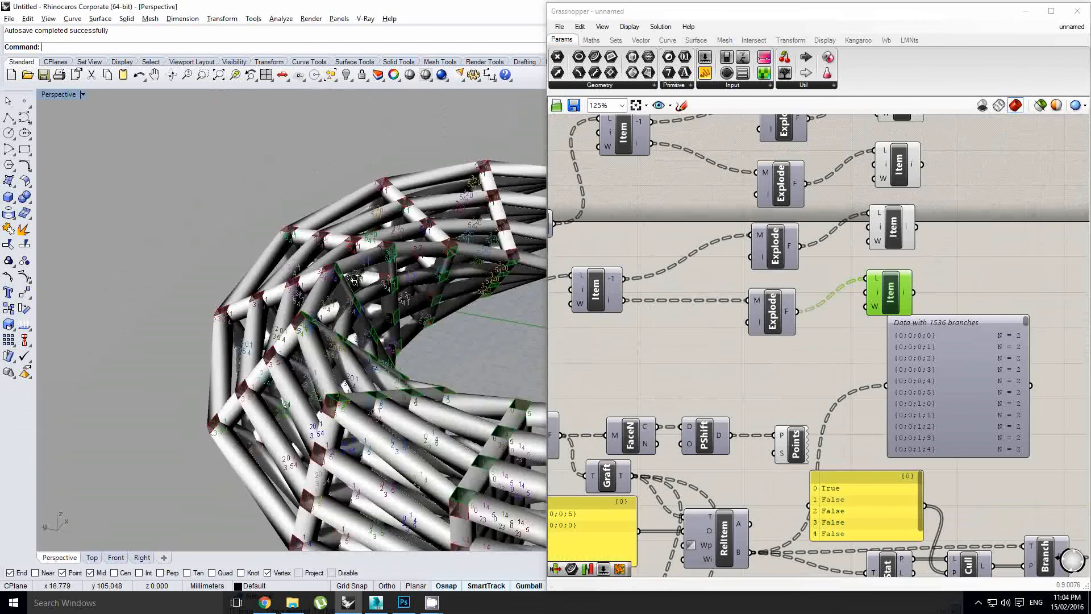
right_click_drag(365, 256, 304, 304)
scroll(818, 336, "down", 1)
Move the four face-picking List Items together into the empty canvas beyond the connecting-mesh components
right_click_drag(827, 322, 719, 379)
left_click(857, 330)
right_click_drag(863, 363, 804, 330)
left_click_drag(809, 336, 901, 170)
scroll(836, 205, "down", 2)
right_click_drag(835, 204, 676, 243)
right_click_drag(852, 343, 818, 326)
scroll(819, 325, "down", 1)
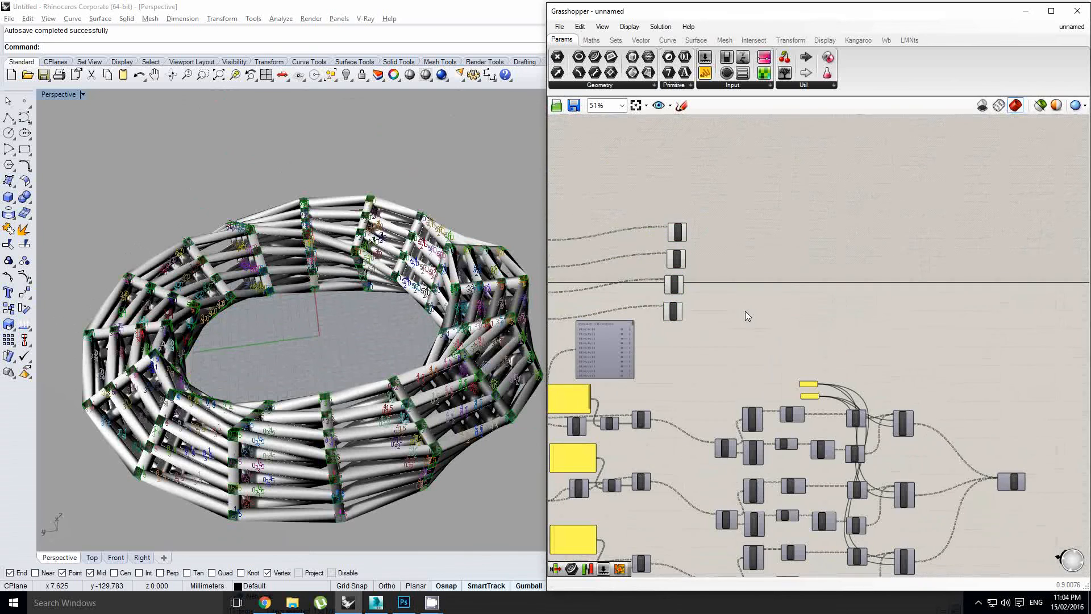
left_click_drag(733, 314, 637, 206)
left_click_drag(671, 284, 992, 284)
right_click_drag(1035, 299, 785, 296)
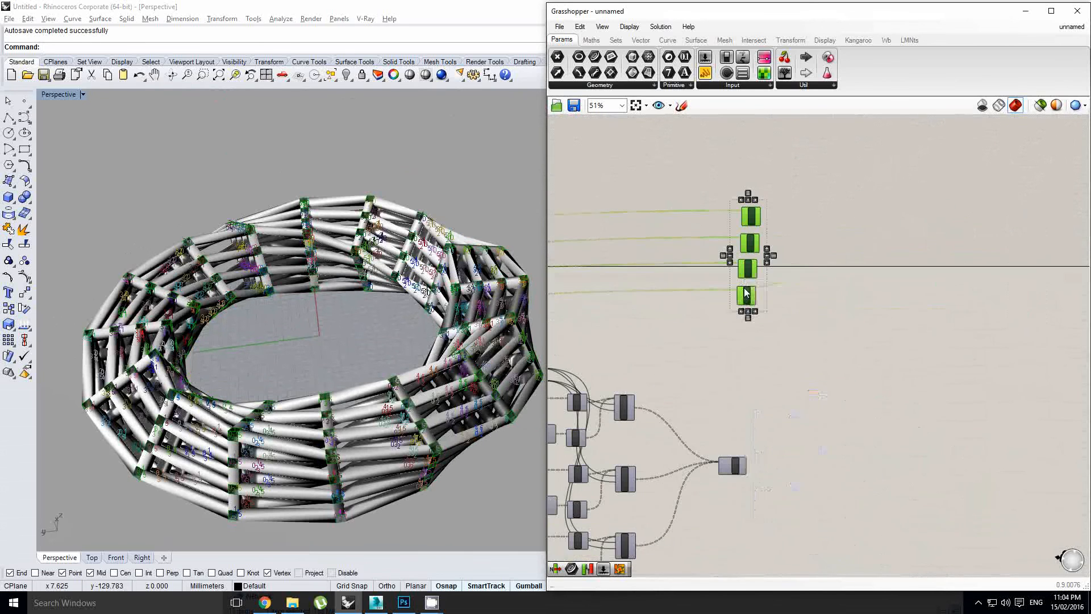
Add a Weaverbird's Join Meshes and Weld component and connect all four face-picking List Items to its mesh input
left_click(864, 382)
scroll(843, 361, "up", 1)
double_click(844, 361)
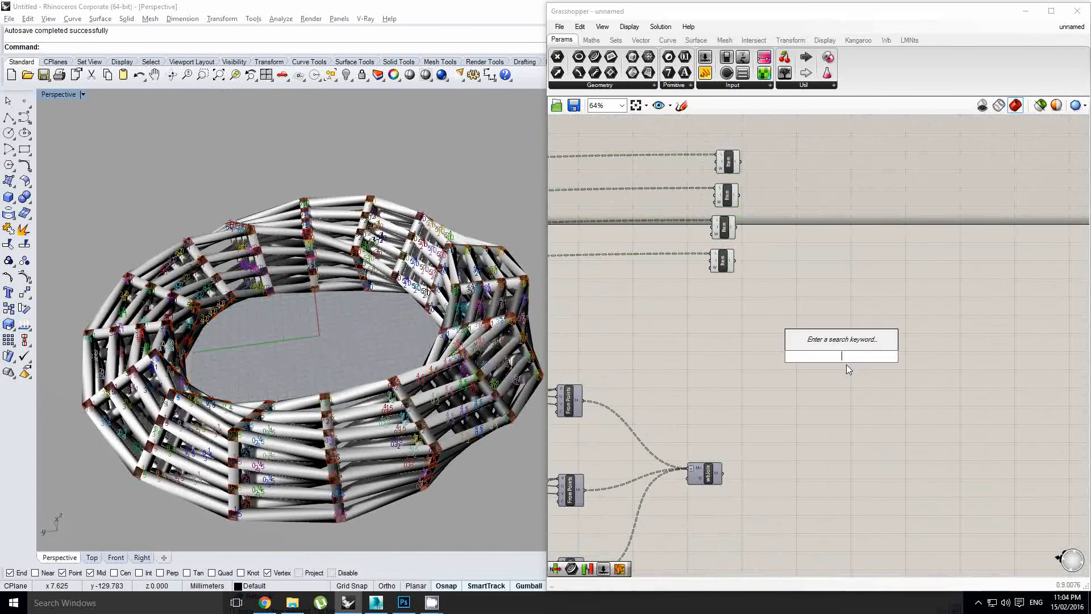
type("wbjoi")
left_click(837, 348)
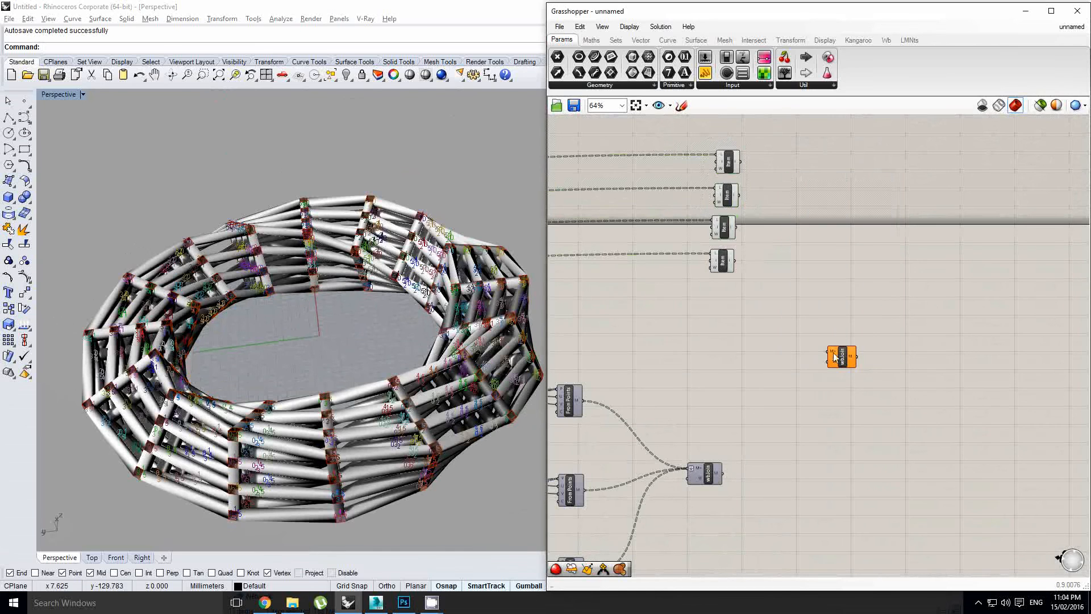
left_click_drag(827, 272, 827, 233)
scroll(777, 183, "up", 2)
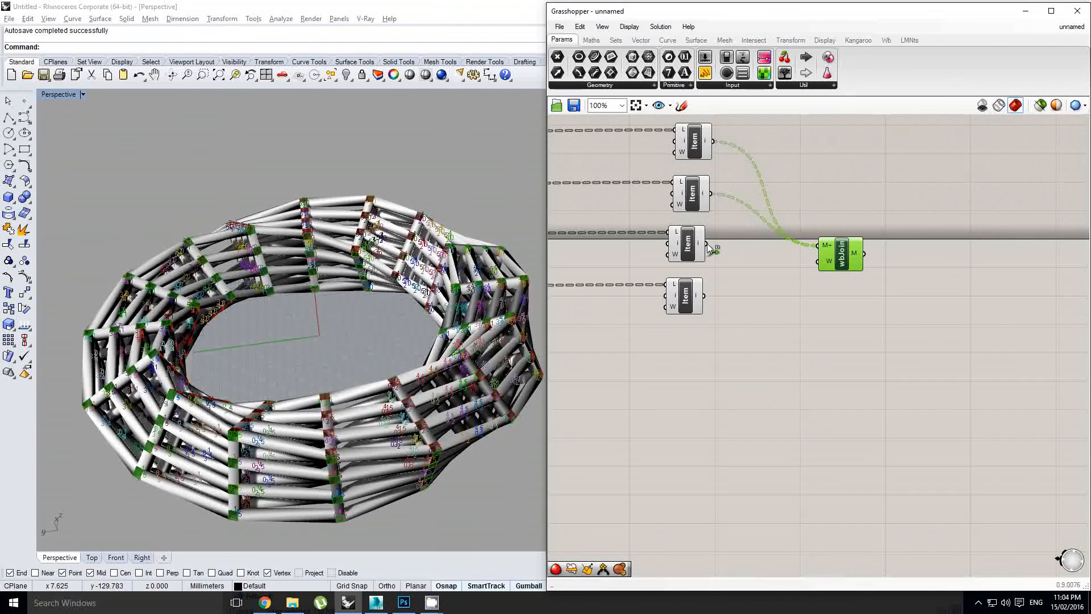
scroll(841, 273, "down", 2)
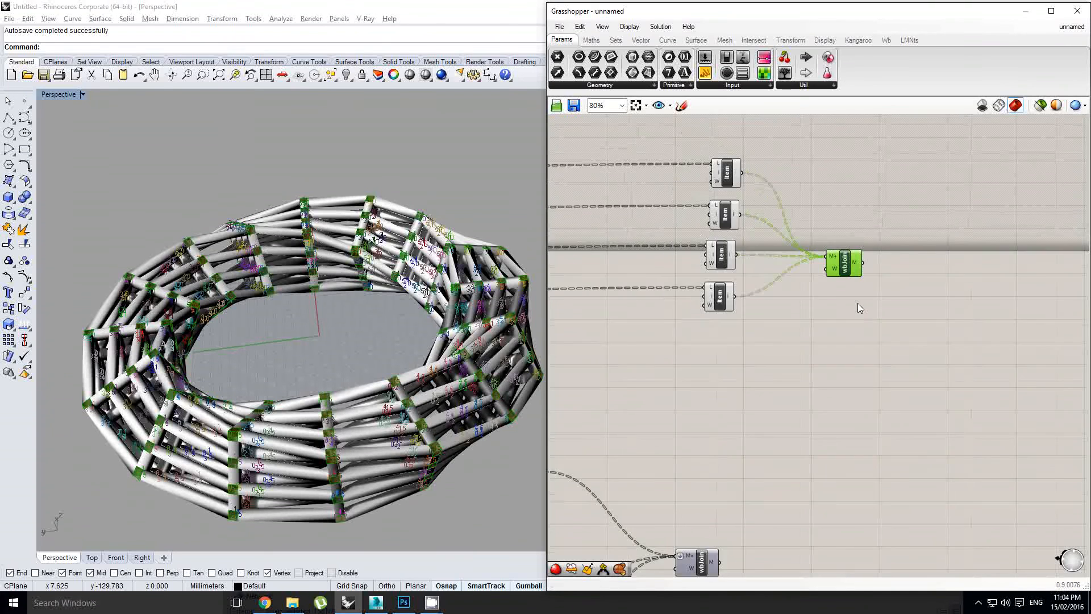
Turn off the preview of the four face-picking List Items and delete the baked mesh in the viewport
left_click_drag(804, 344, 730, 187)
middle_click(733, 172)
left_click(429, 279)
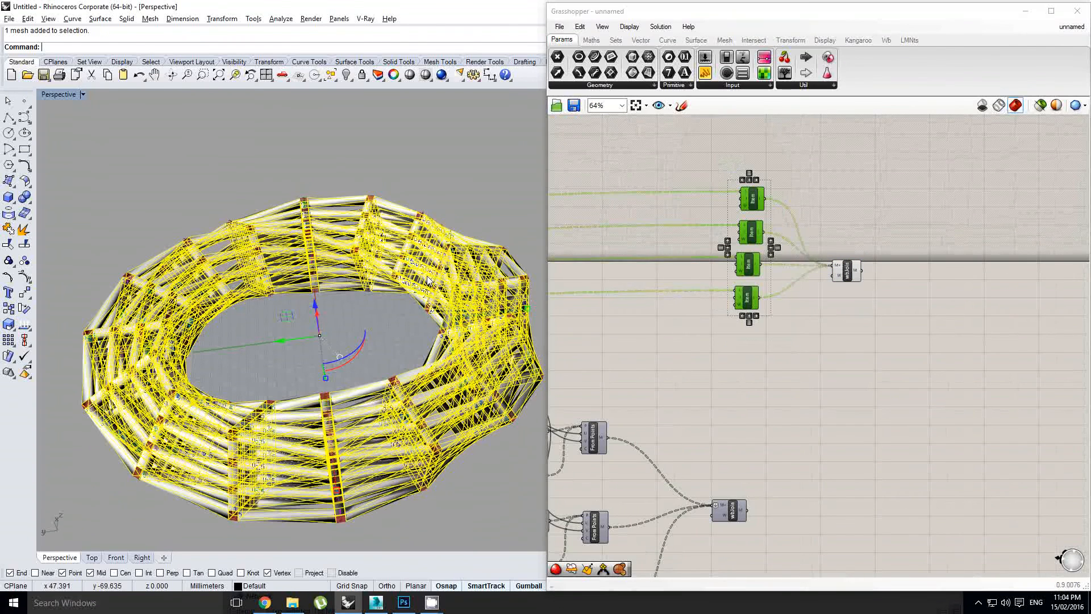
key("Delete")
Turn off the preview of the Points component that draws the index numbers
scroll(619, 275, "down", 4)
right_click_drag(645, 287, 810, 305)
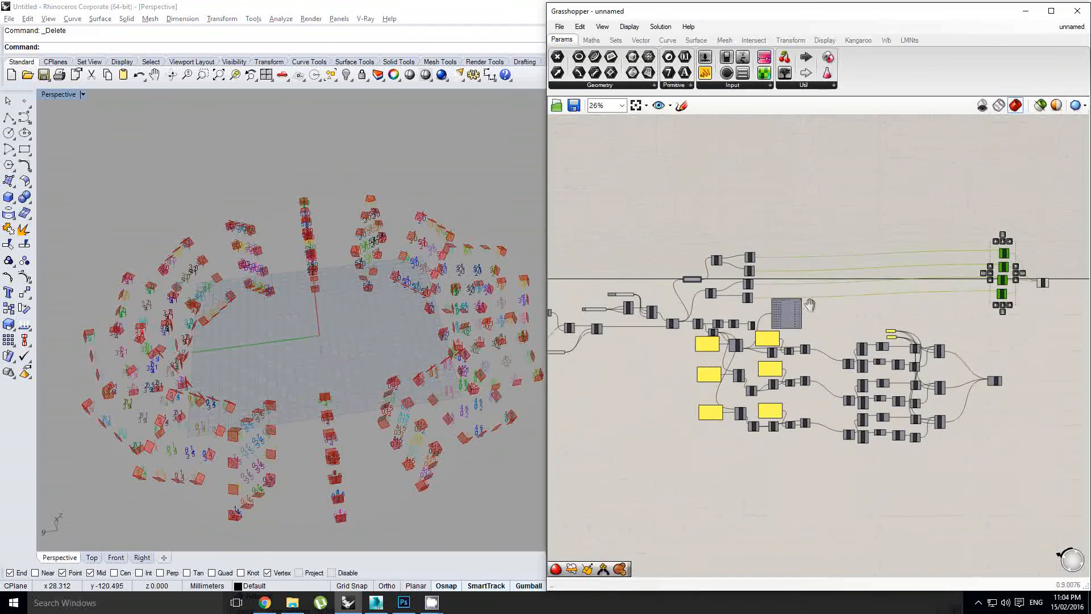
right_click_drag(739, 344, 792, 344)
scroll(826, 326, "up", 2)
scroll(790, 325, "up", 2)
left_click(792, 324)
middle_click(792, 325)
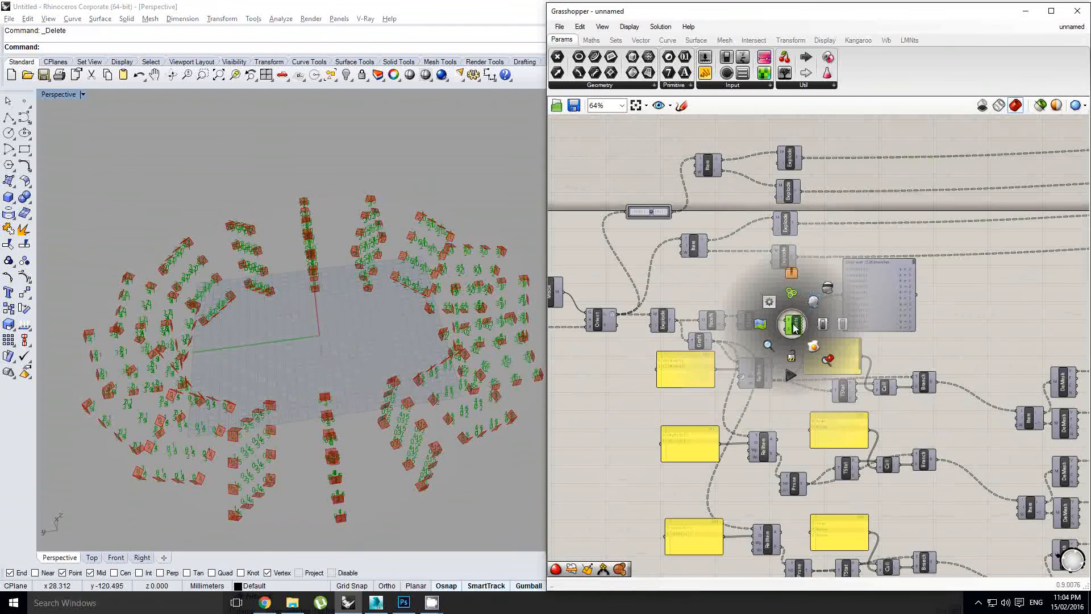
left_click(829, 284)
Flatten the mesh input of the wbJoin that collects the four List Items
scroll(839, 283, "down", 4)
right_click_drag(886, 260, 676, 300)
scroll(968, 290, "up", 4)
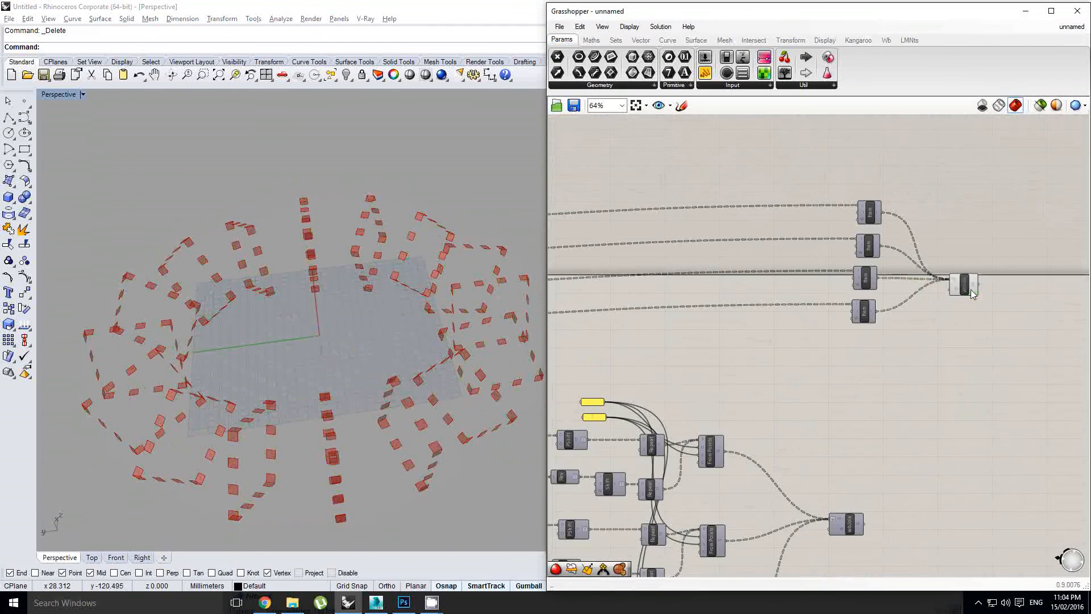
left_click(970, 289)
right_click_drag(973, 358, 862, 337)
right_click_drag(826, 402, 797, 387)
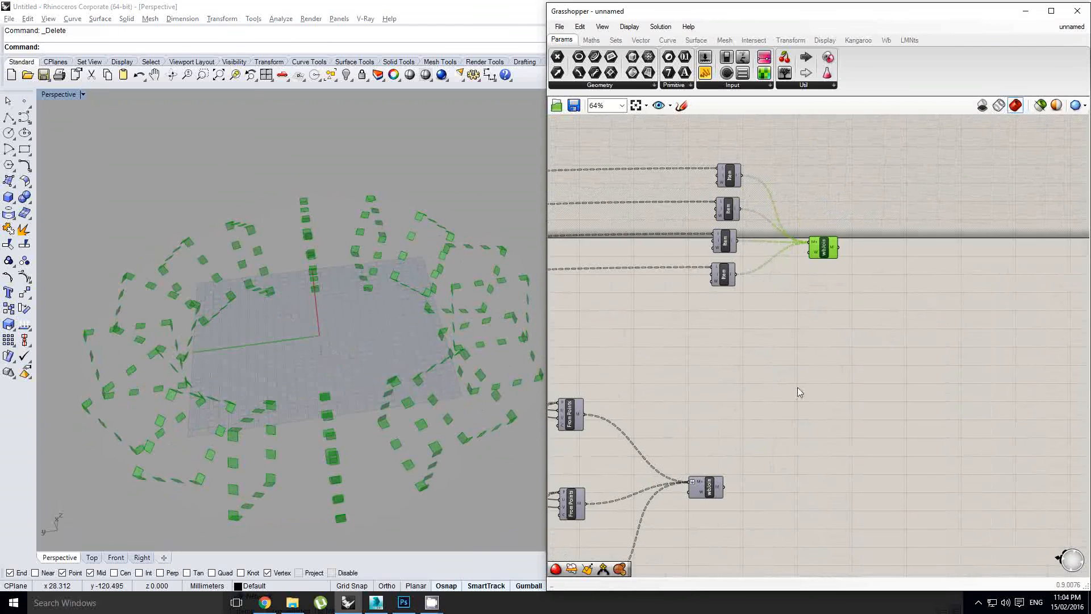
right_click(818, 244)
left_click(856, 343)
Add another Weaverbird's Join Meshes and Weld component and feed it the outputs of both existing wbJoins
double_click(933, 383)
type("wbjoi")
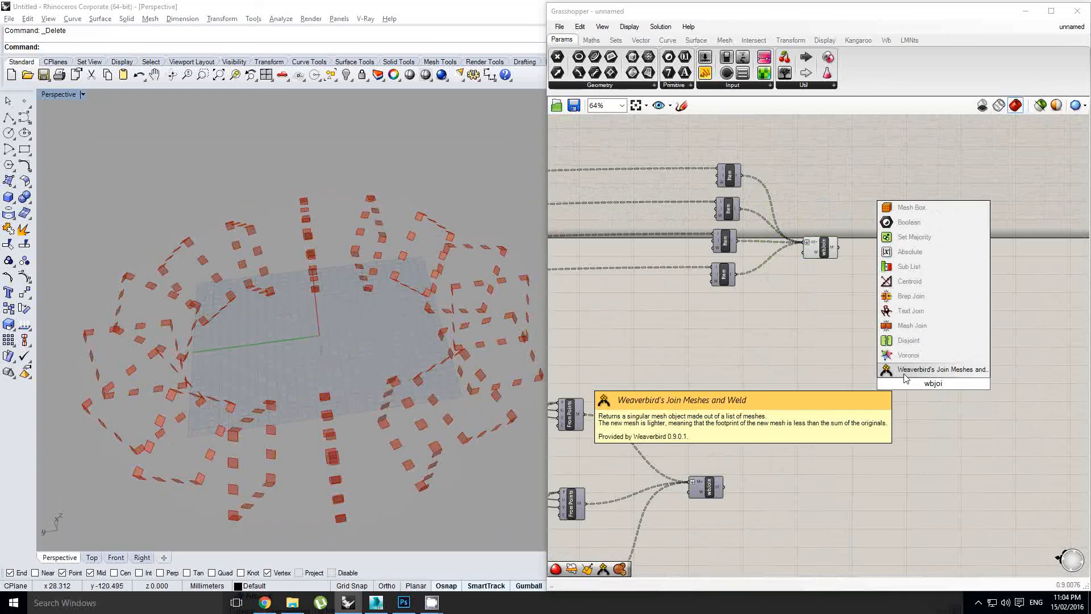
left_click(905, 371)
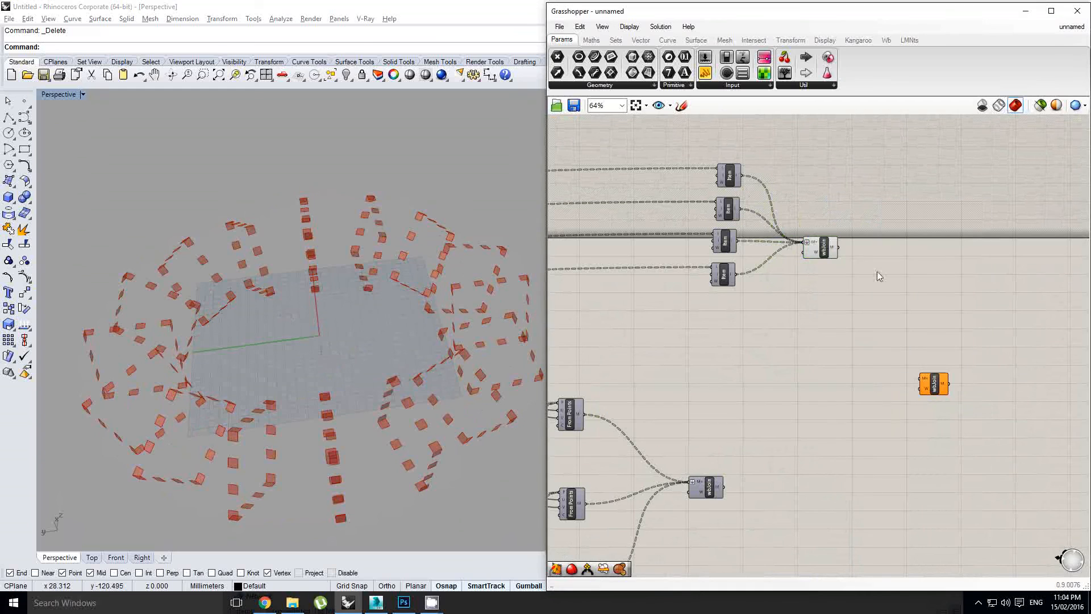
left_click(779, 463)
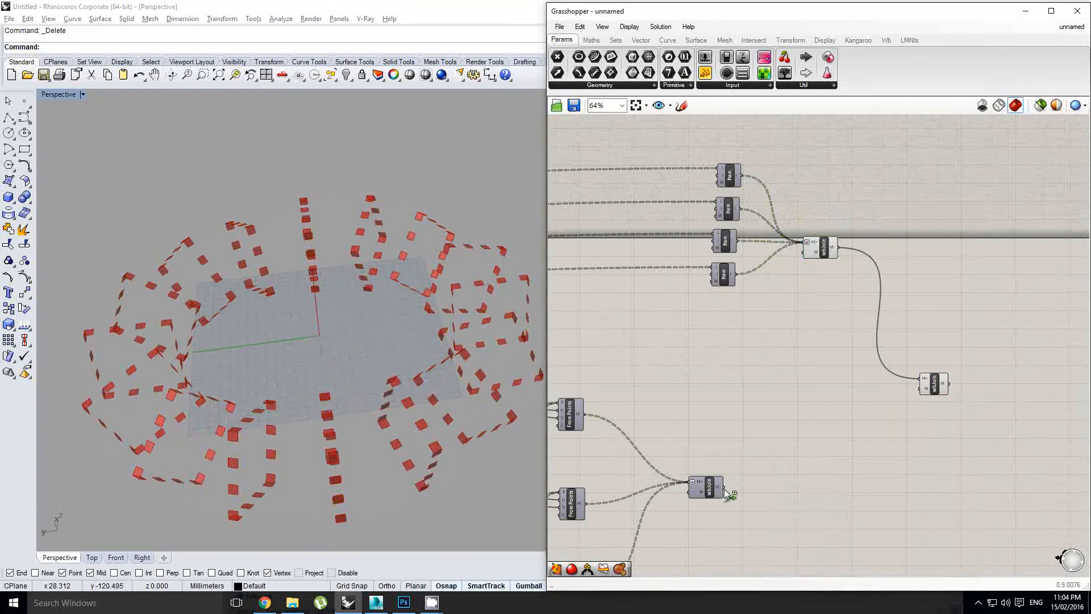
right_click_drag(923, 384, 799, 398)
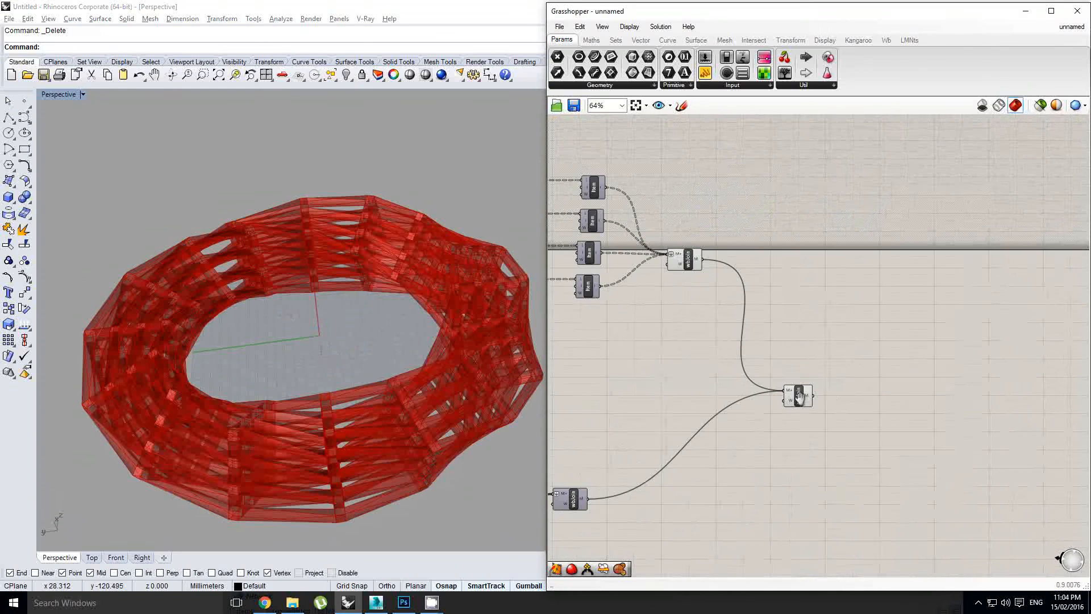
Add a Mesh WeldVertices component and connect the combined wbJoin's mesh output to its mesh input
double_click(834, 395)
type("weld")
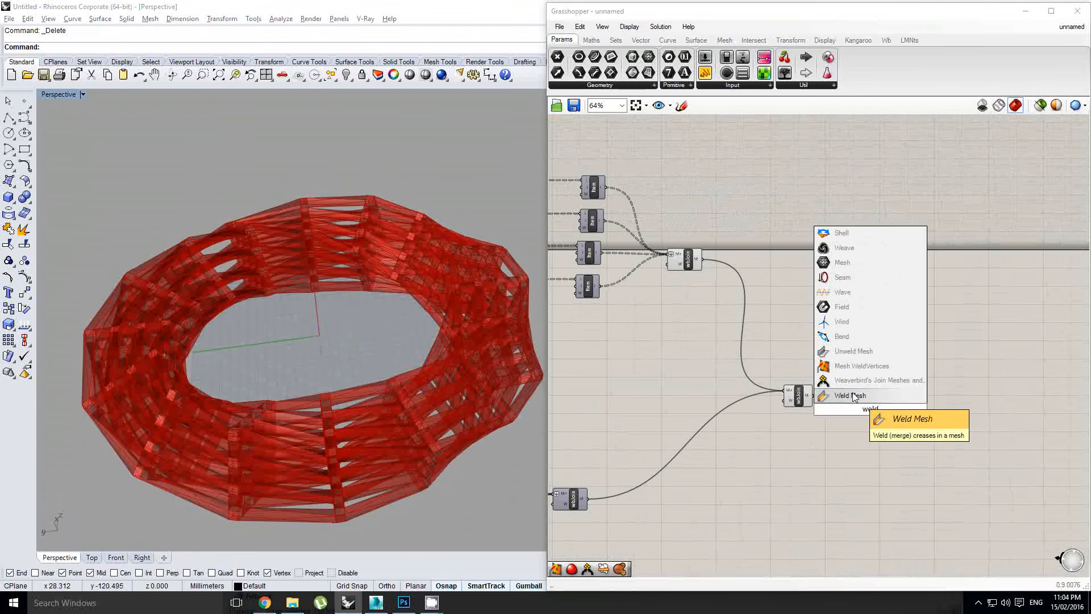
left_click(859, 365)
scroll(823, 429, "up", 3)
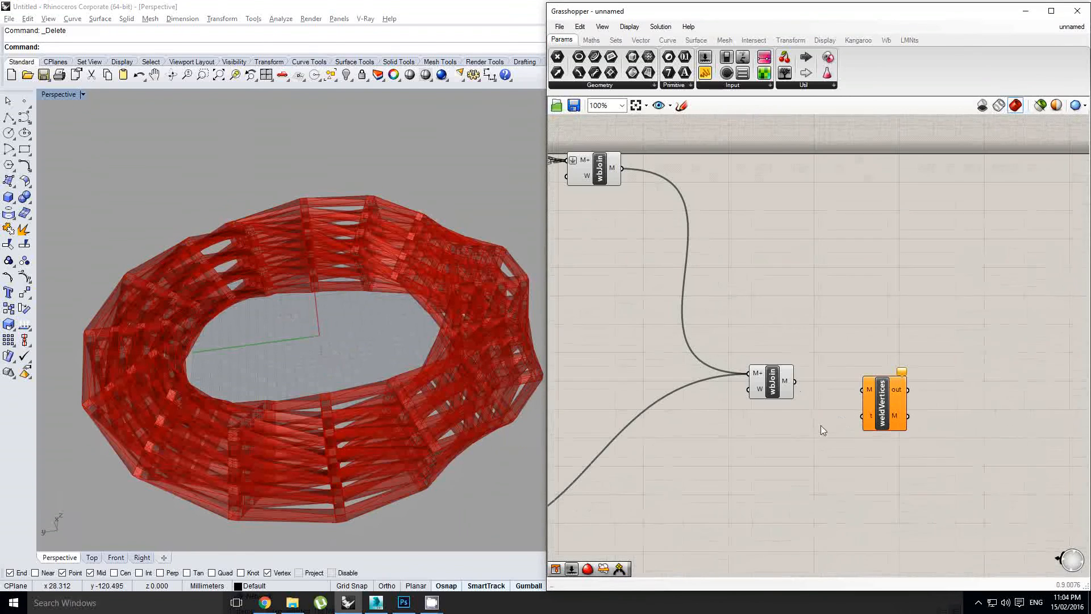
left_click_drag(883, 404, 865, 391)
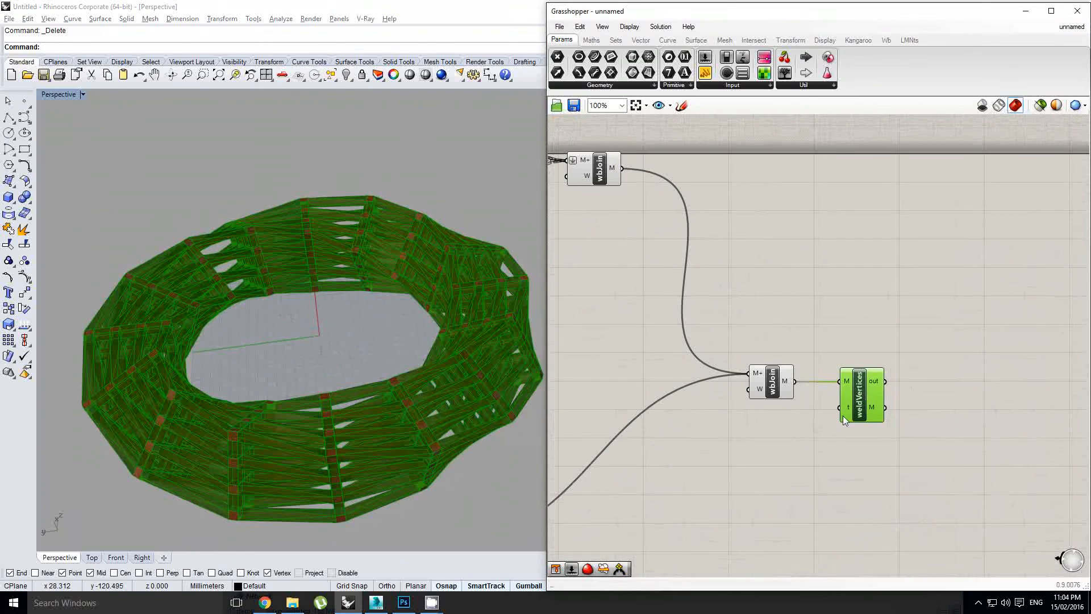
Turn off the preview of the end-face wbJoin and the combined wbJoin
scroll(840, 417, "down", 1)
left_click_drag(818, 435, 635, 219)
middle_click(633, 217)
left_click(674, 180)
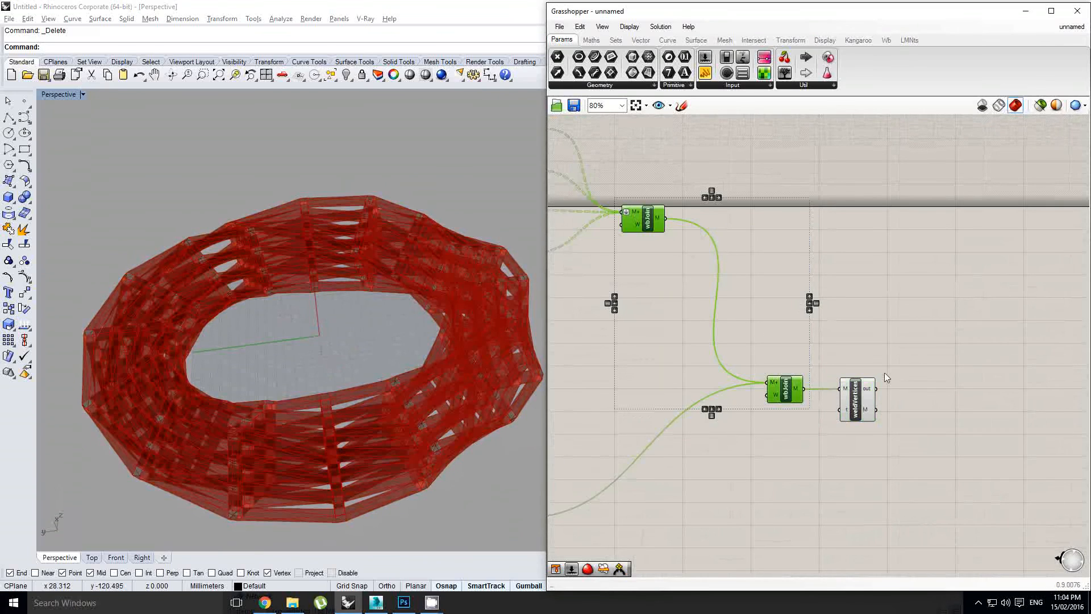
Bake the weldVertices mesh and turn off the component's preview
left_click(864, 413)
middle_click(865, 414)
left_click(887, 437)
middle_click(844, 405)
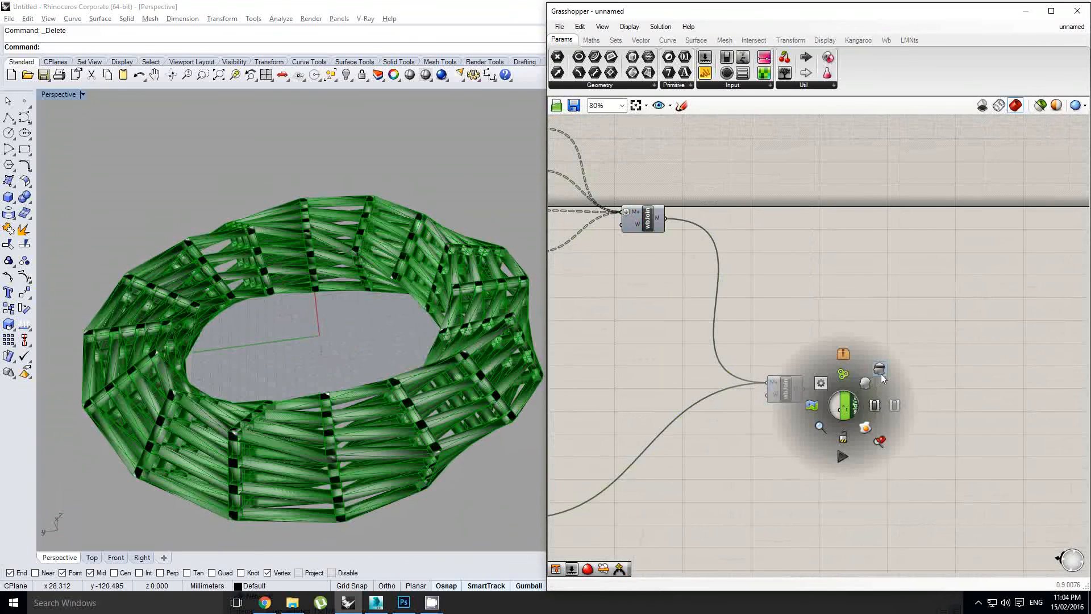
left_click(882, 378)
Examine the shading of the baked mesh around its end faces and across the whole ring
scroll(414, 275, "up", 10)
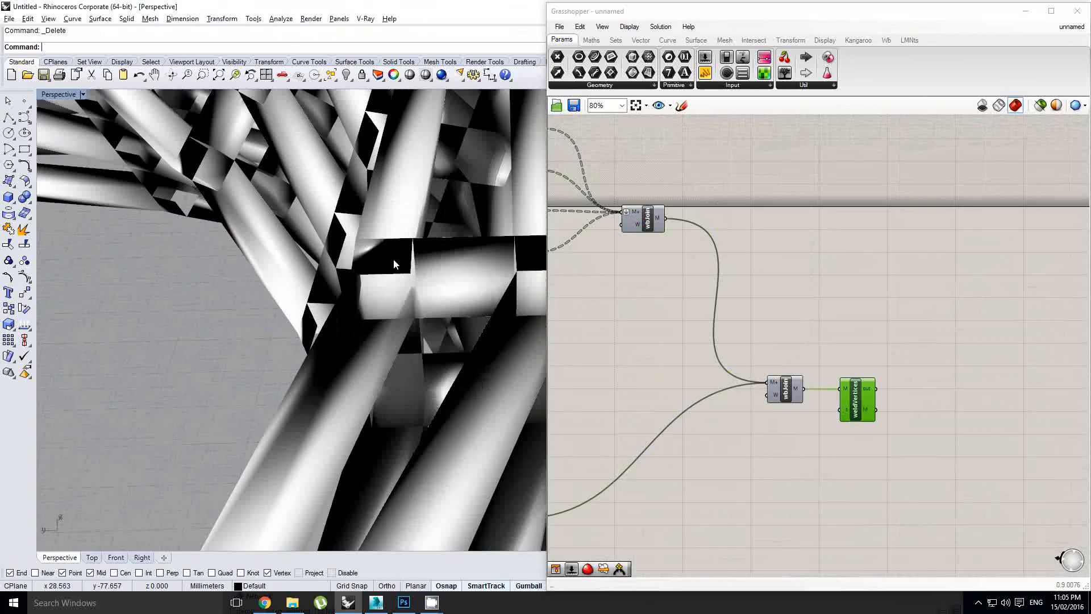
right_click_drag(394, 263, 339, 260)
scroll(400, 314, "down", 6)
scroll(402, 314, "up", 6)
scroll(400, 323, "down", 6)
scroll(336, 353, "up", 5)
scroll(343, 283, "down", 8)
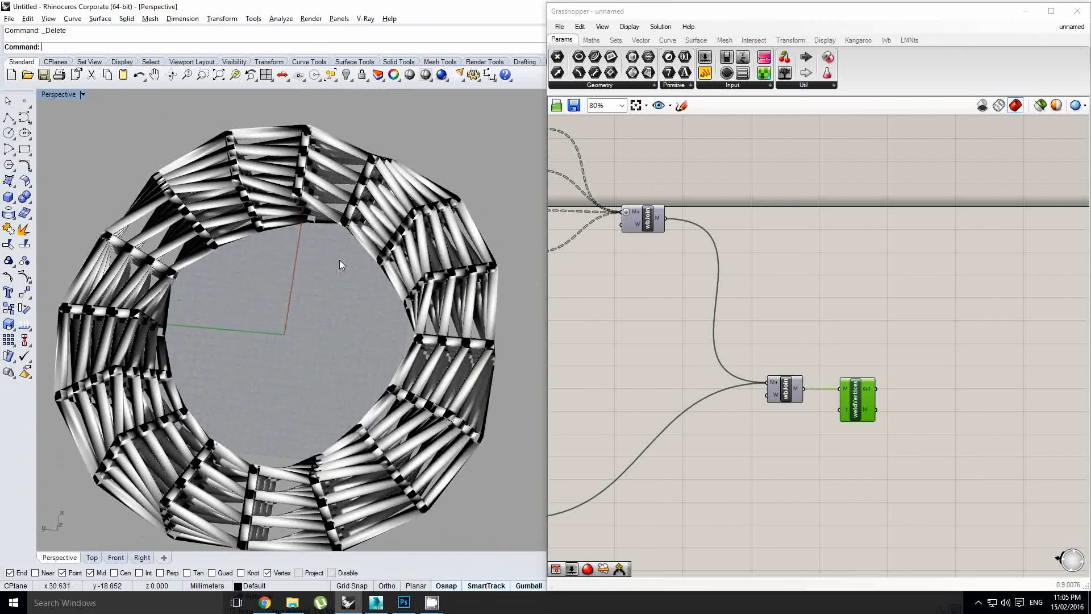
scroll(415, 213, "up", 3)
scroll(359, 296, "down", 6)
mouse_move(294, 335)
right_mouse_down("shift")
mouse_move(329, 314)
mouse_move(311, 304)
mouse_move(310, 329)
right_mouse_up("shift")
scroll(305, 366, "up", 2)
right_click_drag(304, 371, 302, 315)
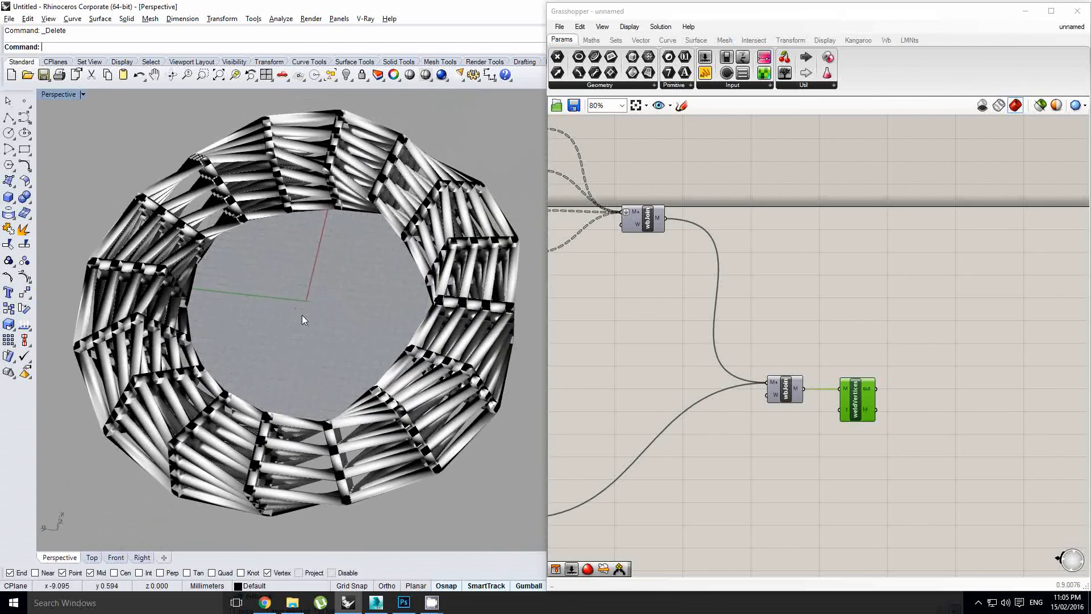
scroll(871, 373, "up", 5)
right_click(875, 338)
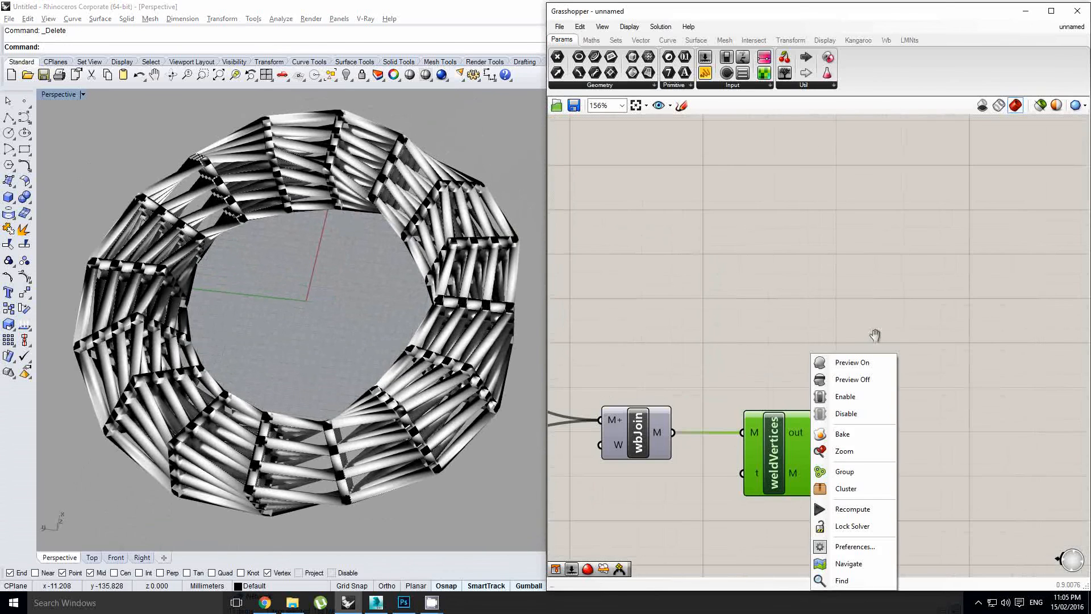
double_click(897, 324)
type("mesh uni")
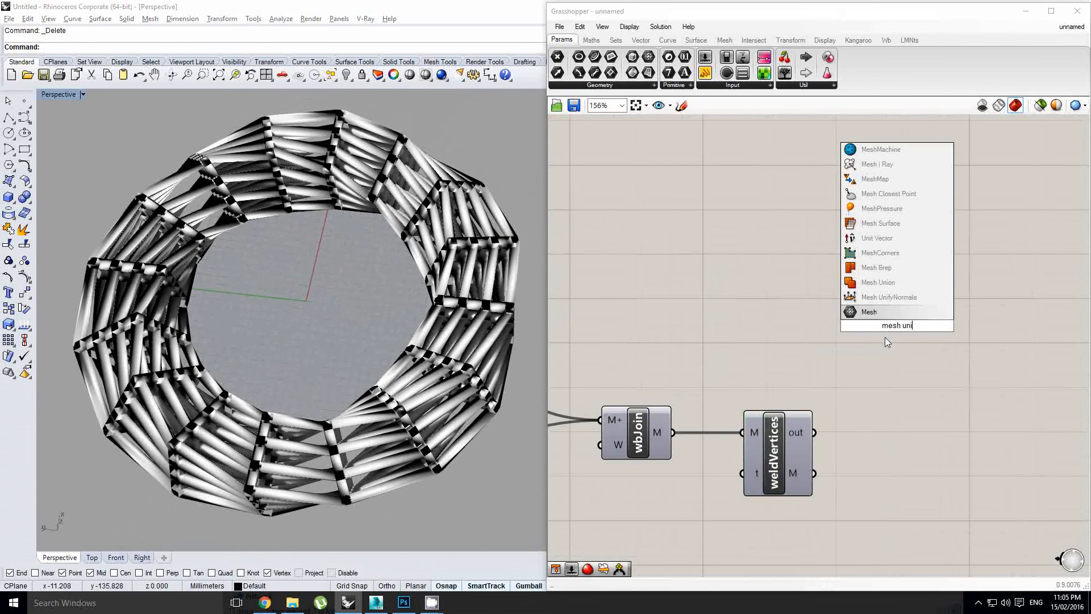
left_click(889, 297)
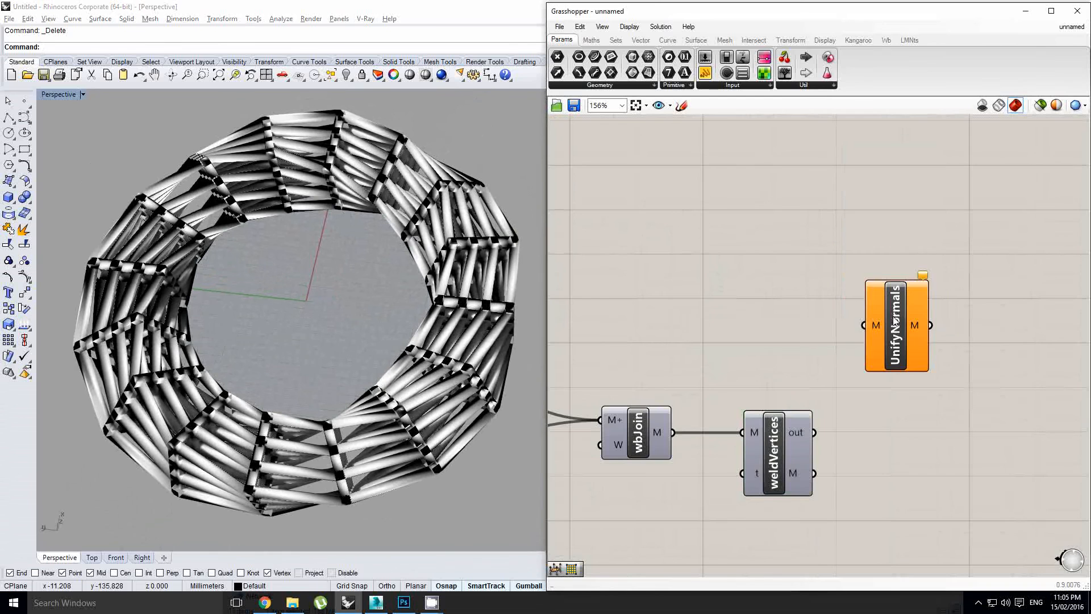
key("Delete")
Add a Mesh Flip component between the connecting meshes' wbJoin and the combined wbJoin
scroll(852, 286, "down", 2)
right_click_drag(671, 270, 838, 283)
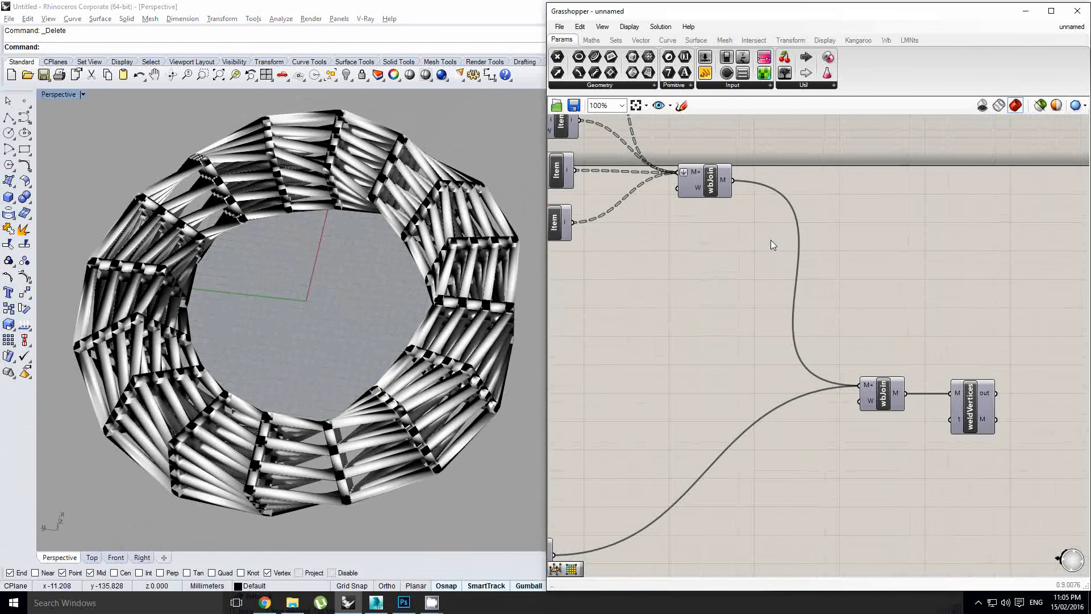
left_click(710, 186)
scroll(864, 287, "down", 3)
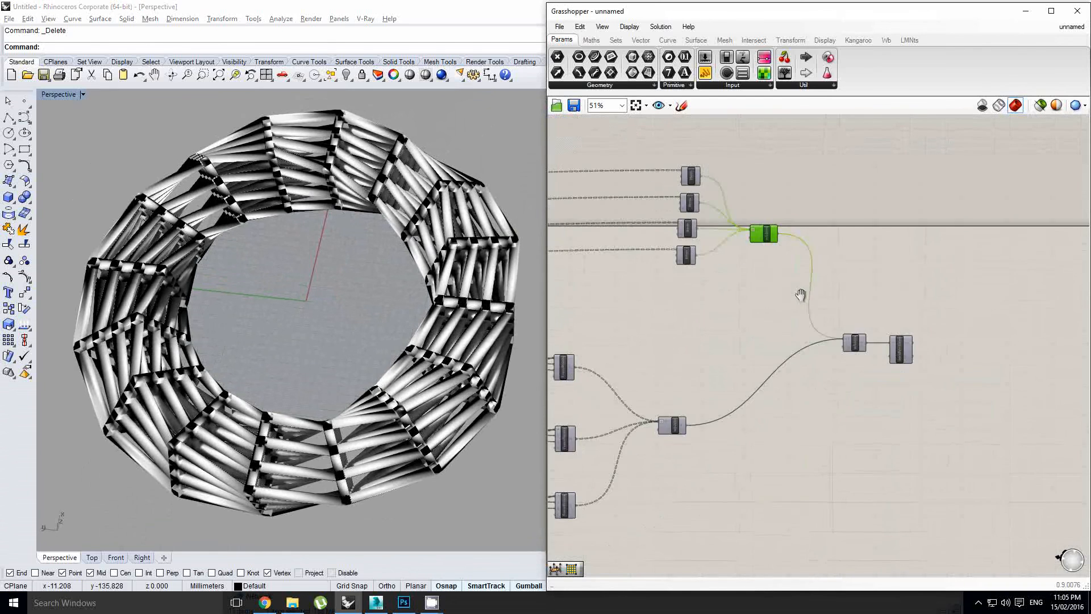
double_click(764, 332)
type("mesh fl")
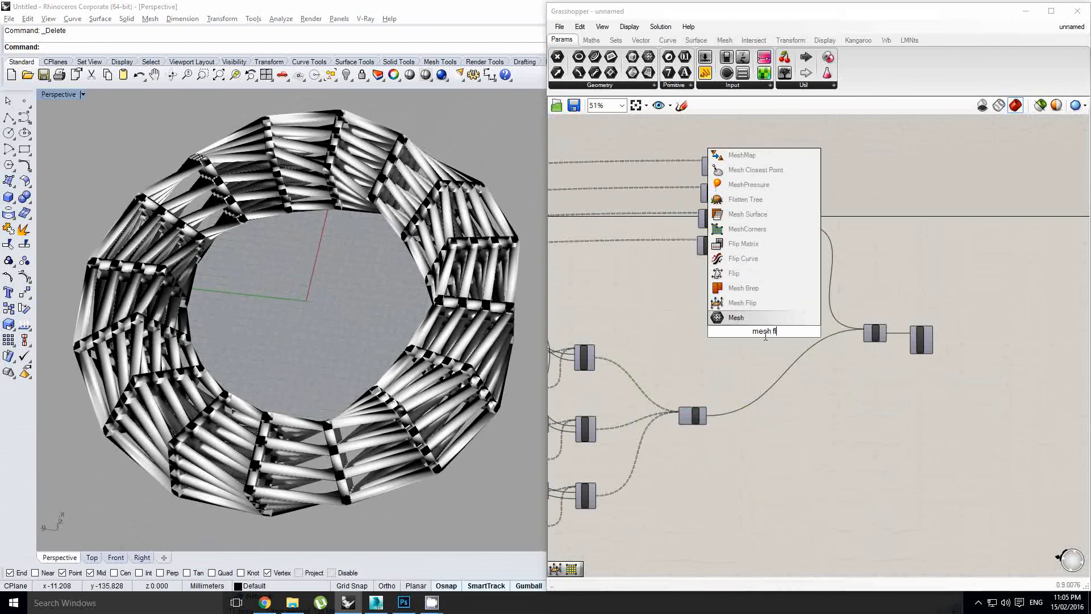
key("Return")
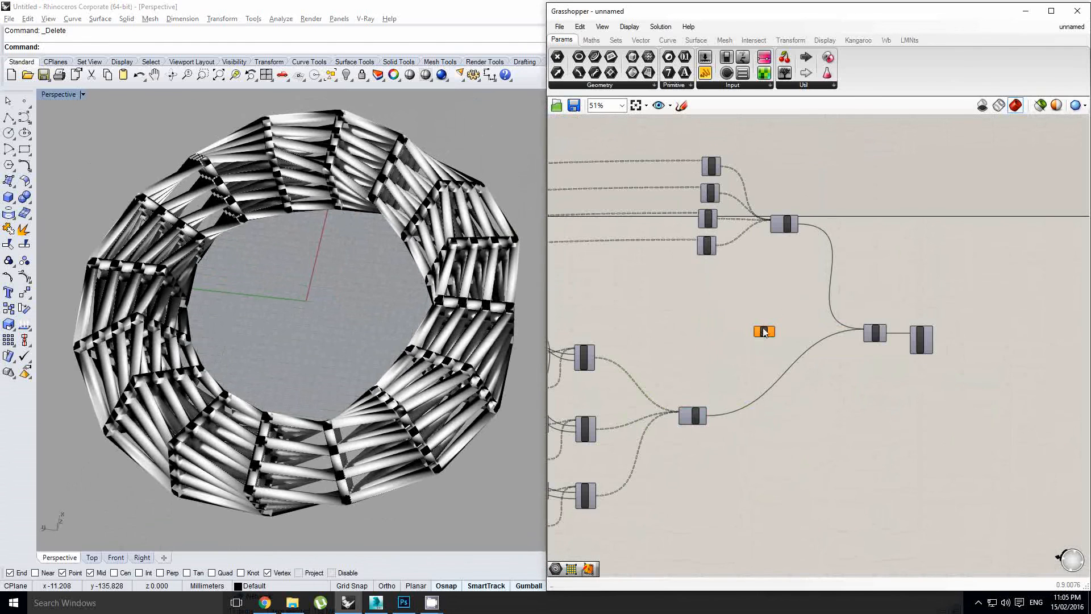
Connect the connecting meshes' wbJoin output to the Flip component's mesh input
scroll(810, 271, "up", 2)
left_click_drag(810, 271, 781, 371)
right_click_drag(779, 399, 774, 340)
left_click(663, 407)
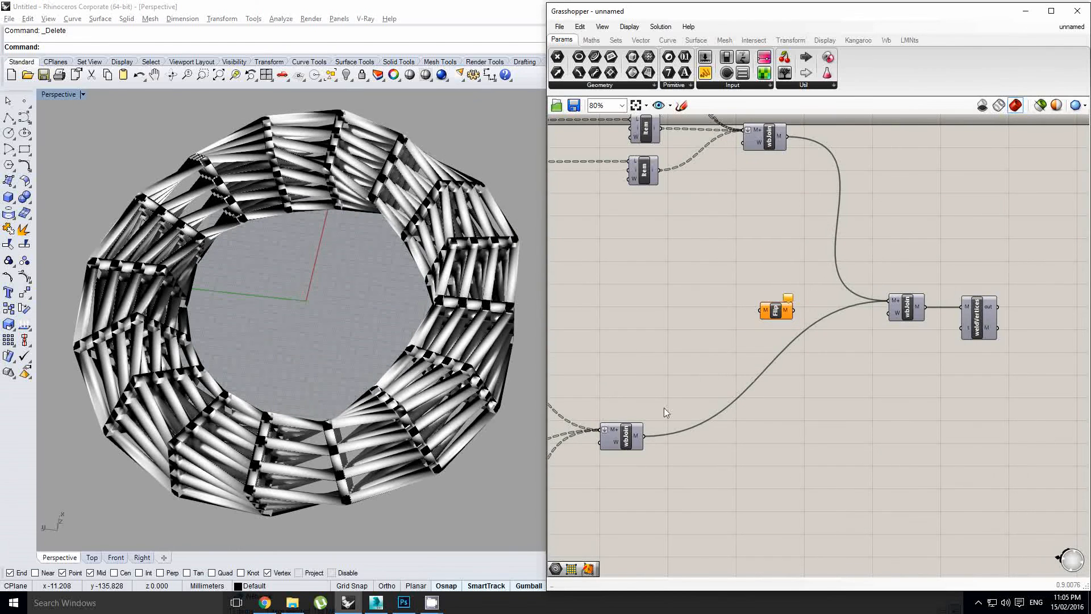
right_click_drag(648, 439, 668, 404)
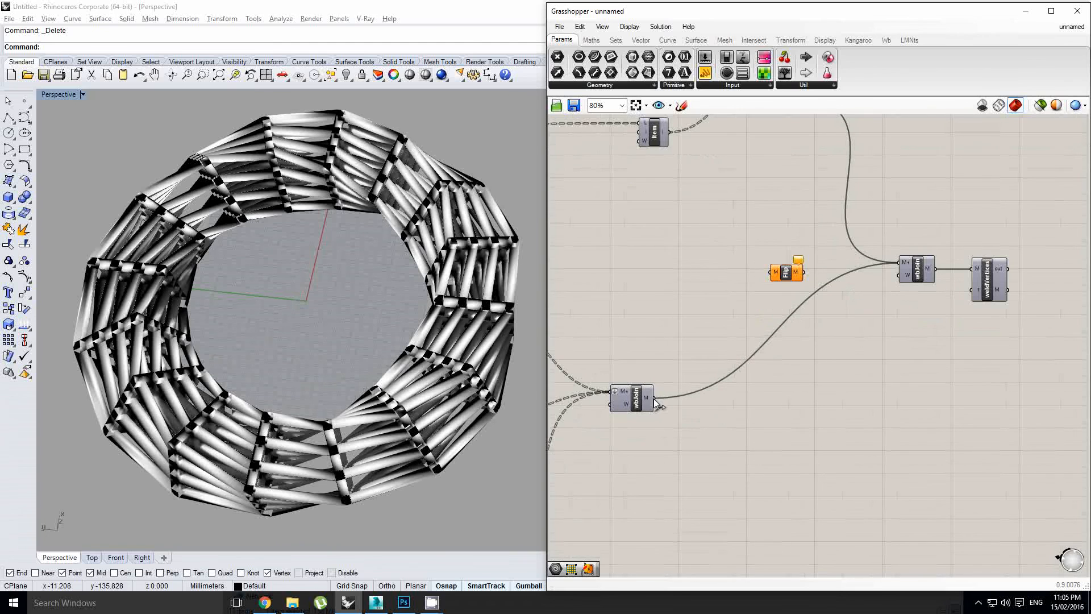
left_click_drag(772, 281, 784, 316)
scroll(781, 319, "down", 1)
right_click_drag(860, 295, 796, 334)
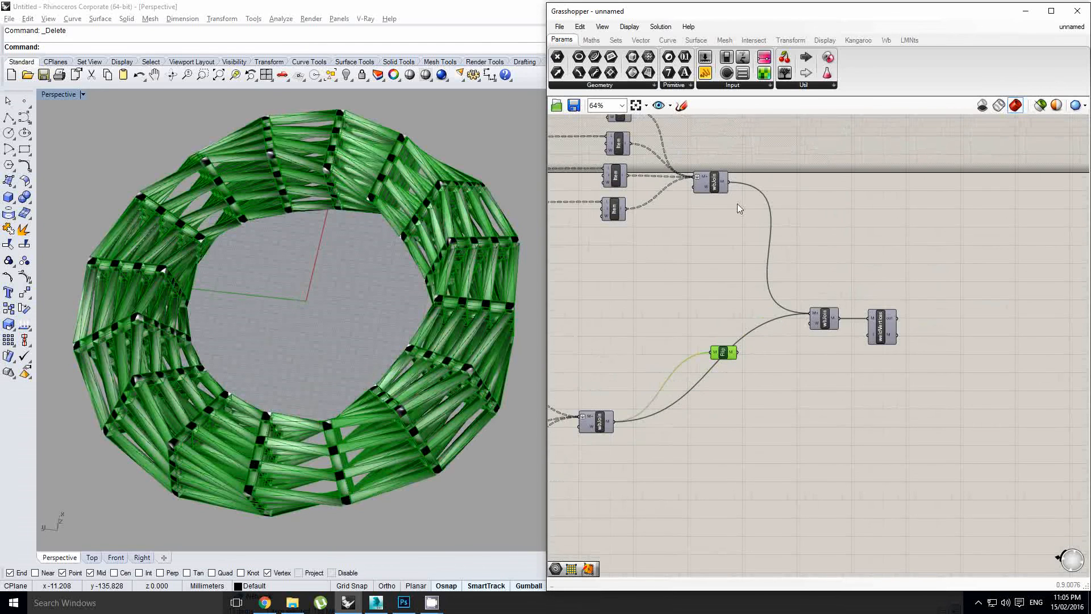
Check the end-face wbJoin's preview and feed the Flip output into the combined wbJoin in place of the unflipped connecting meshes
left_click(716, 183)
scroll(717, 186, "down", 1)
key("space")
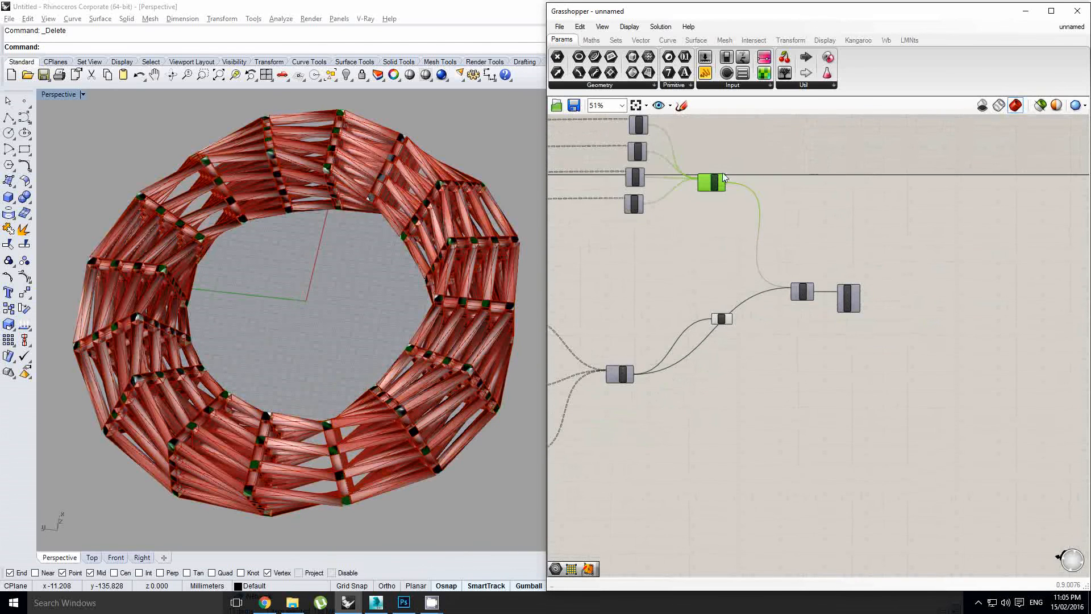
key("space")
scroll(750, 242, "up", 1)
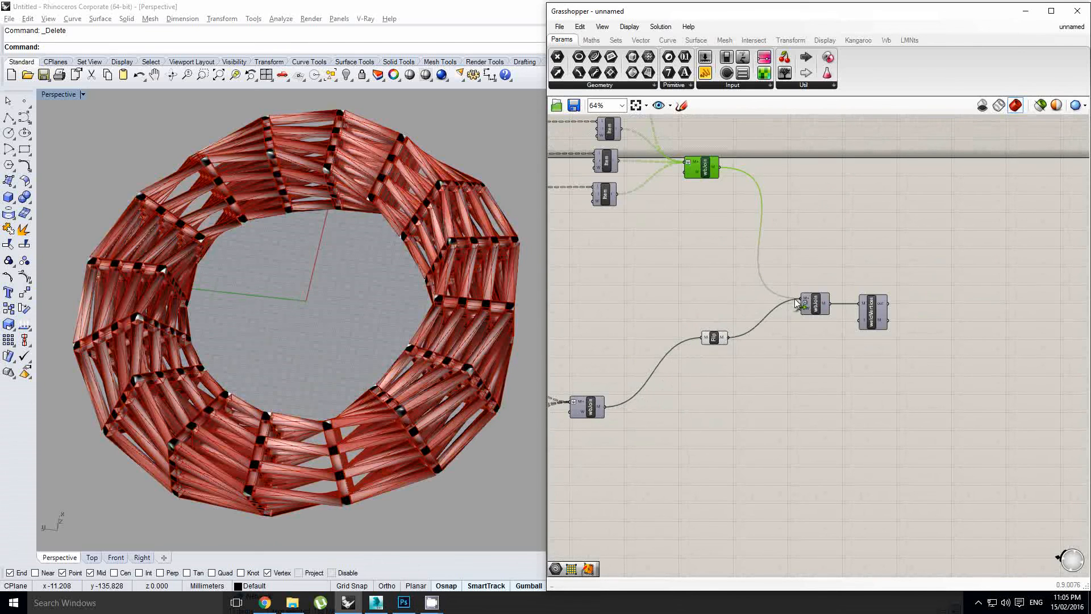
right_click_drag(909, 352, 895, 353)
Turn off the Flip component's preview and delete the previously baked mesh from the Rhino viewport
left_click(699, 339)
middle_click(697, 340)
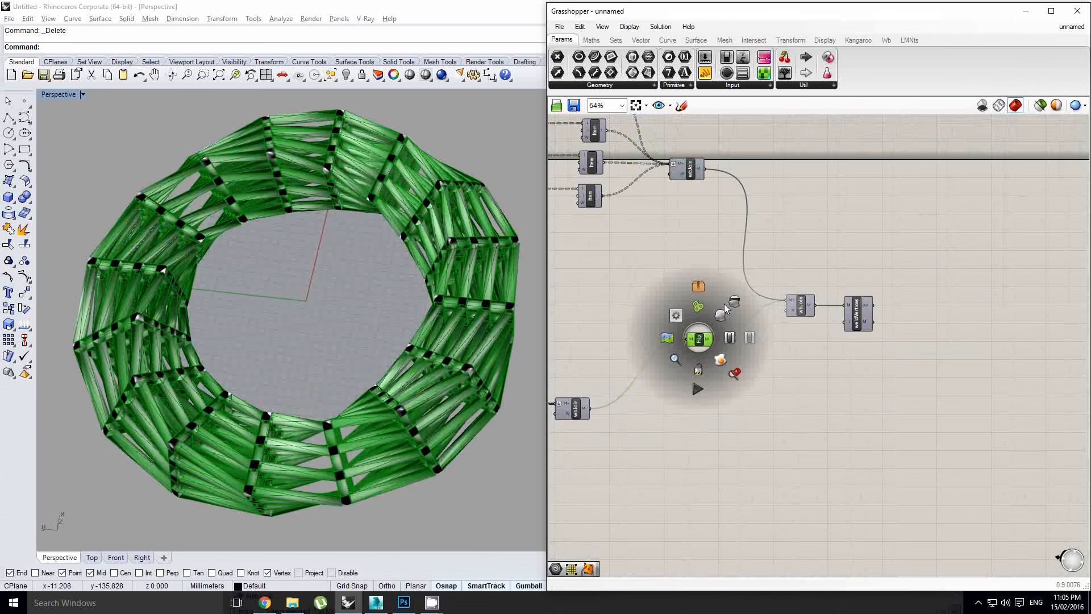
left_click(722, 313)
right_click_drag(787, 310, 767, 314)
left_click(495, 319)
key("Delete")
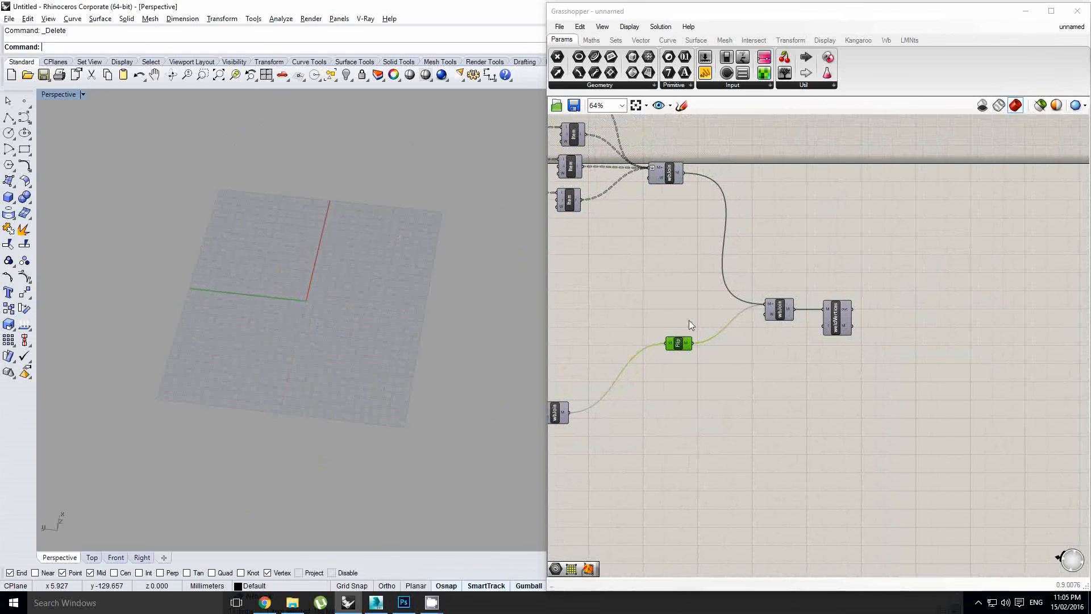
Bake the weldVertices mesh for a shading check and delete the baked copy
left_click(847, 312)
middle_click(847, 313)
left_click(868, 331)
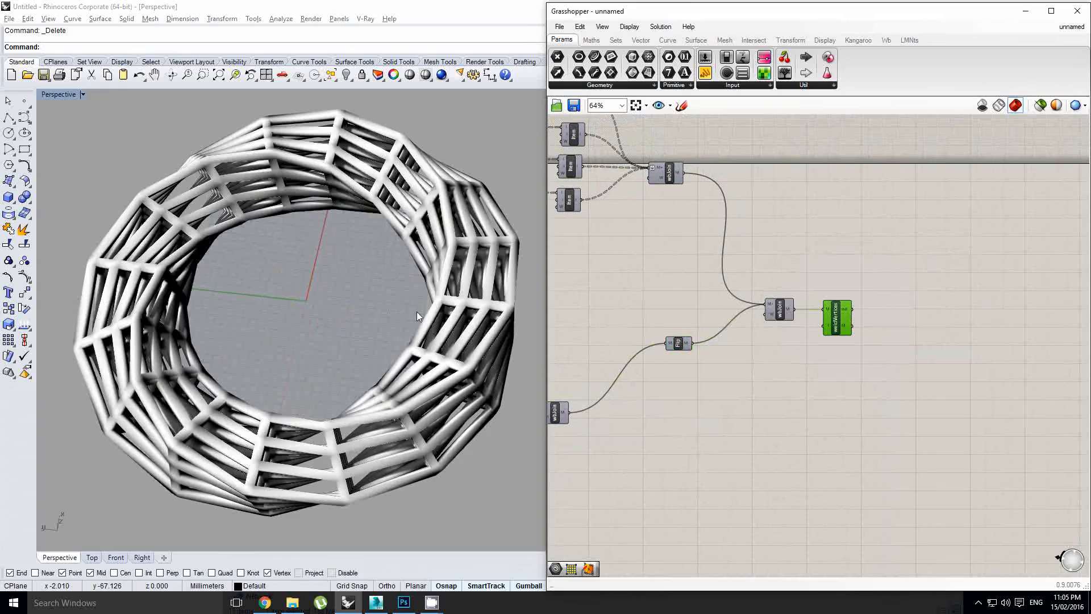
right_click_drag(417, 311, 416, 247)
left_click(415, 245)
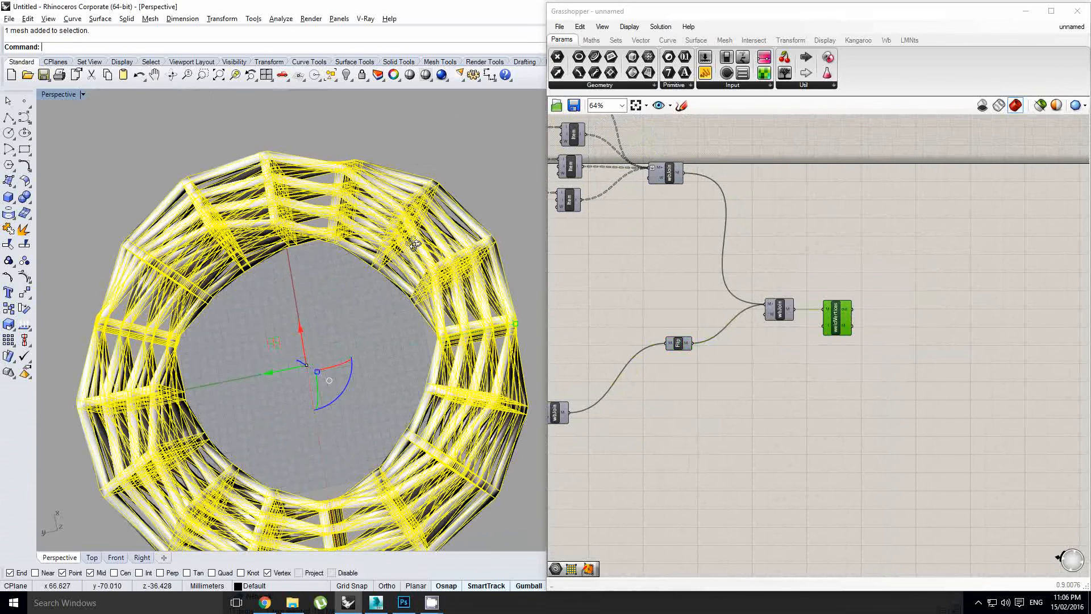
key("Delete")
Add a Weaverbird Catmull-Clark Subdivision component and connect the weldVertices mesh output to its mesh input
right_click_drag(796, 338, 777, 333)
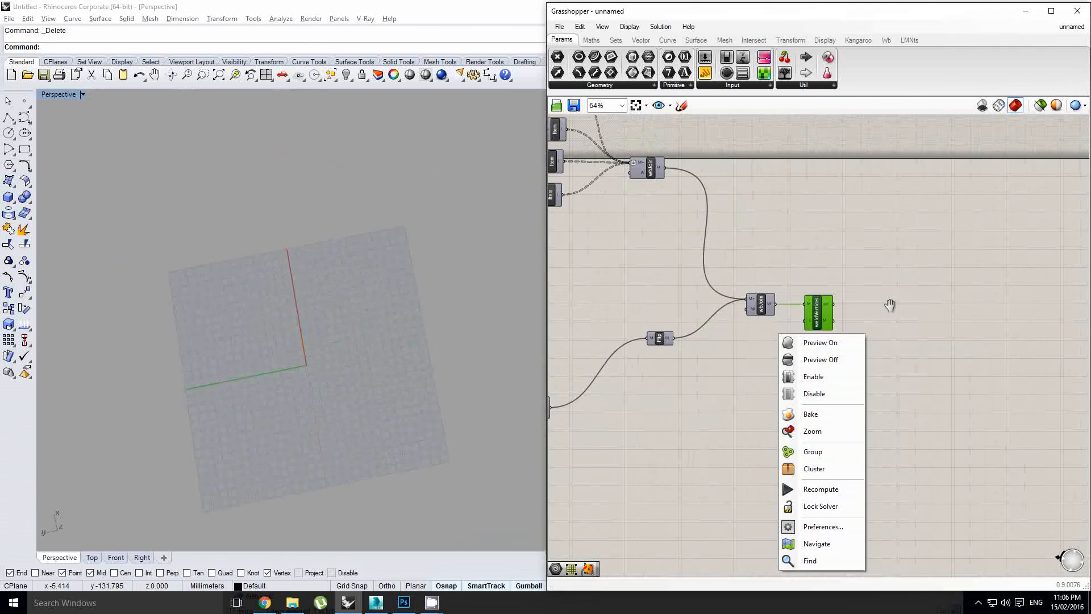
left_click(909, 304)
double_click(953, 301)
type("catmul")
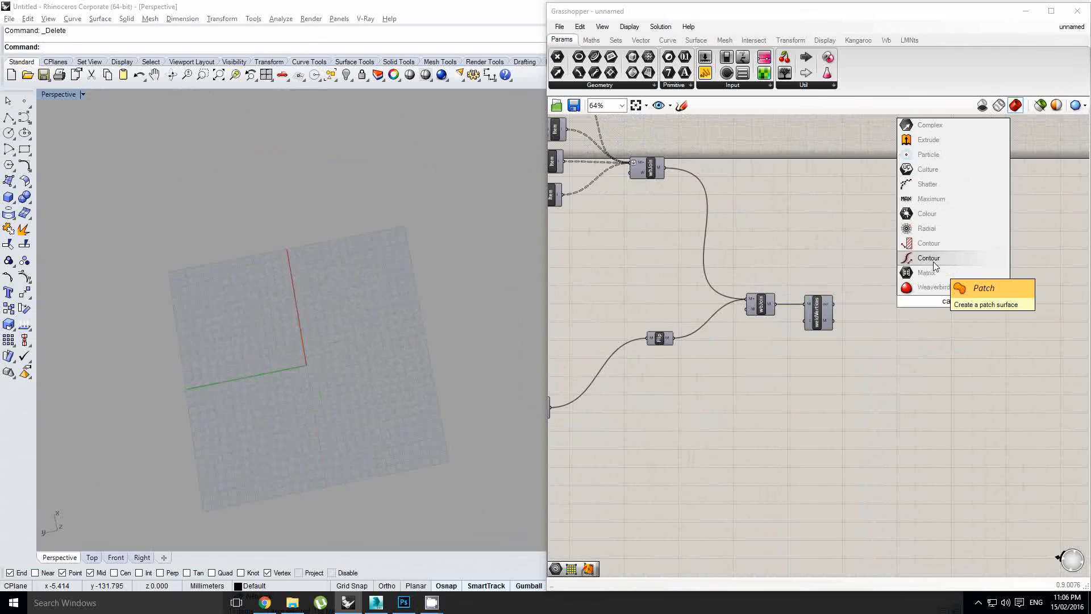
left_click(936, 288)
scroll(832, 305, "up", 2)
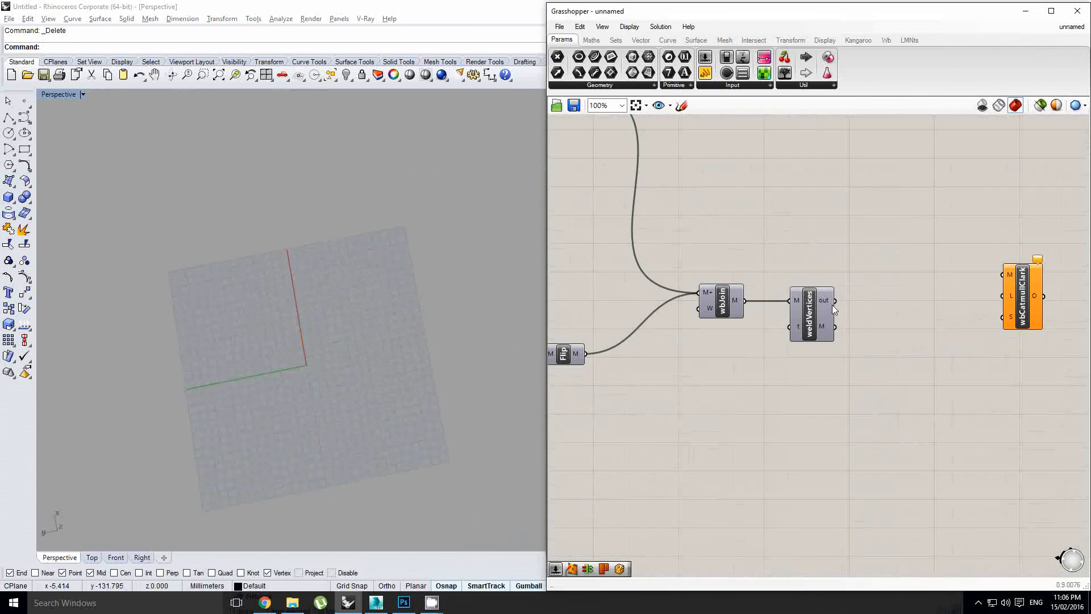
left_click_drag(834, 327, 958, 344)
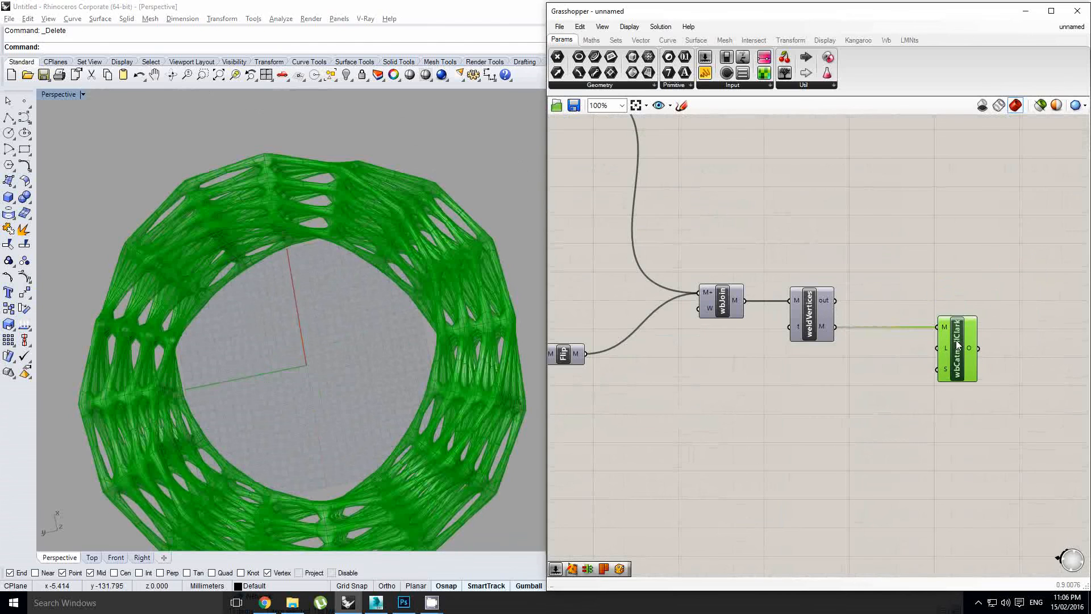
scroll(432, 335, "up", 4)
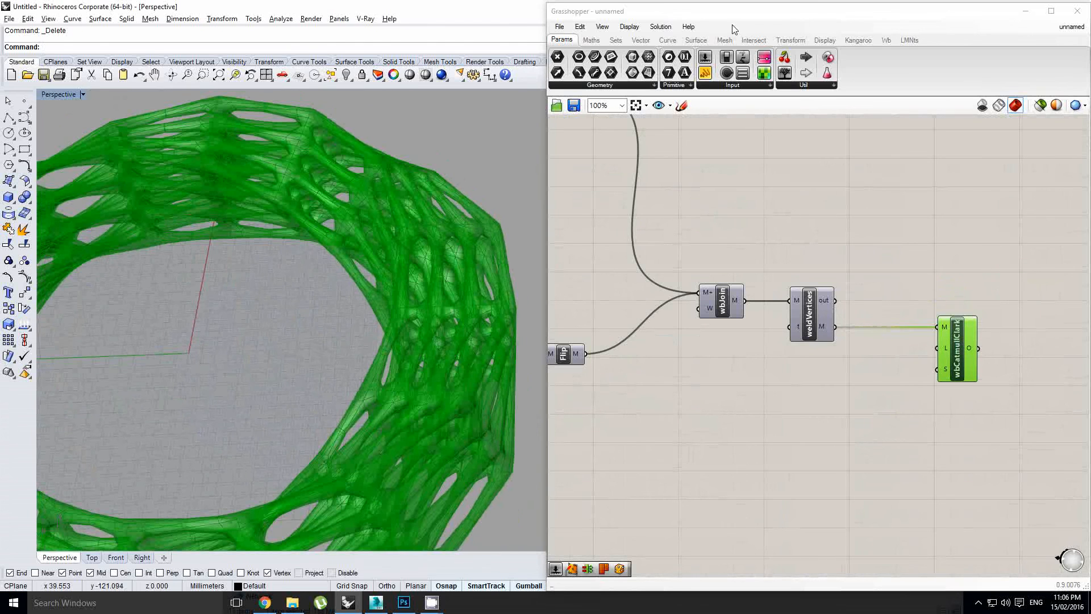
Add an integer slider ranging from 0 to 3 and connect it to wbCatmullClark's level input
left_click(705, 72)
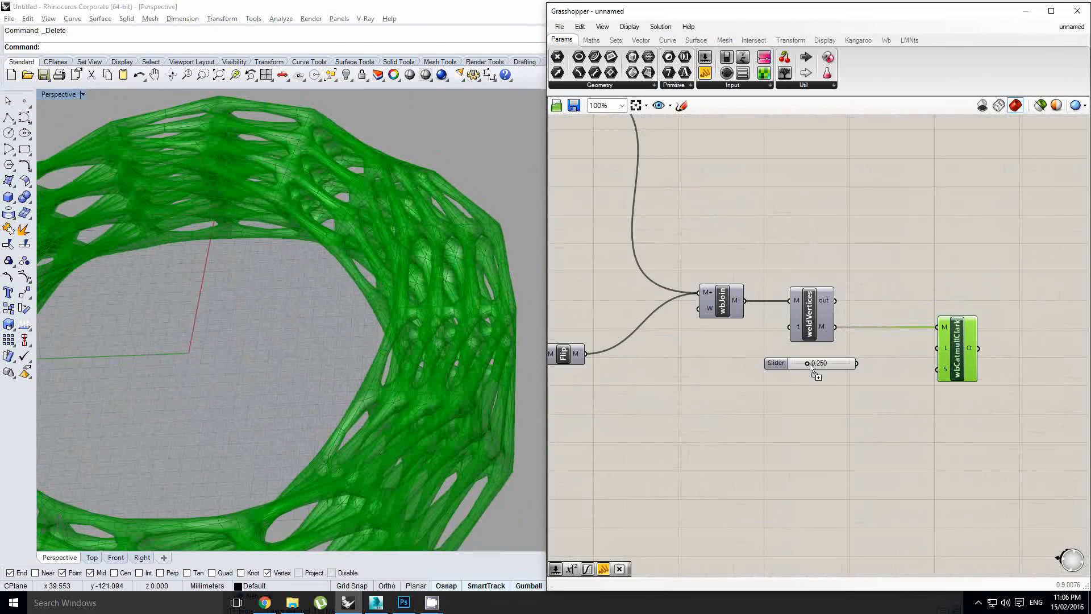
left_click_drag(812, 369, 811, 368)
double_click(775, 364)
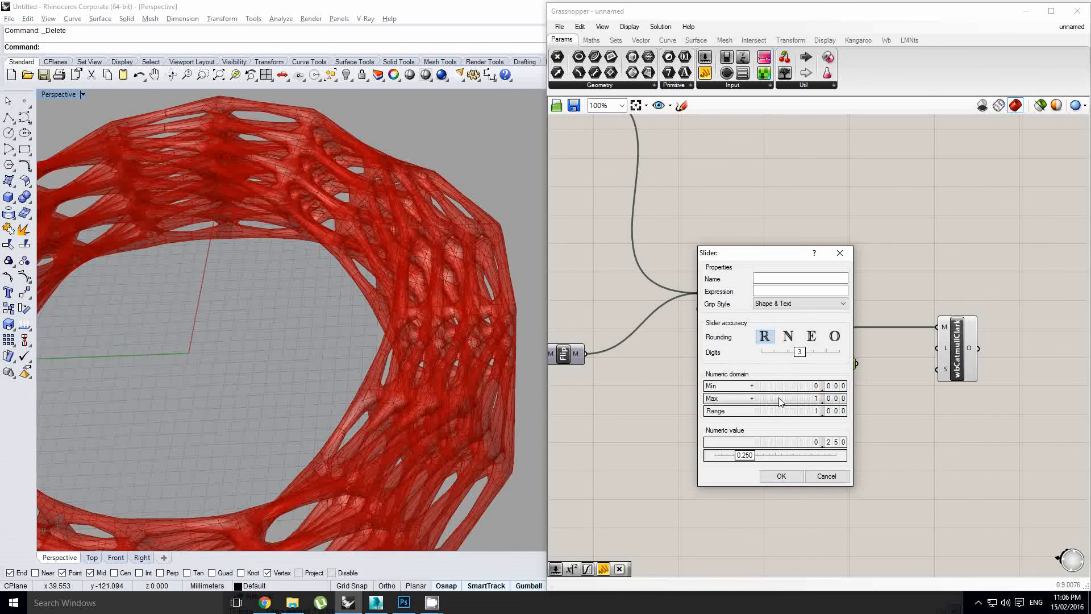
left_click(781, 476)
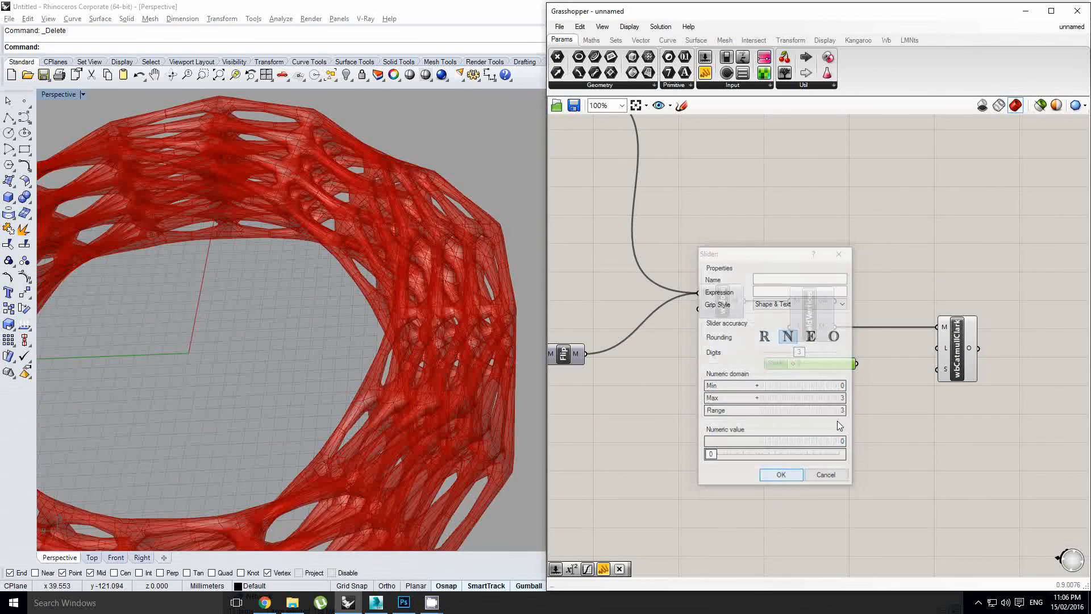
left_click_drag(933, 362, 937, 347)
Set the Level slider to 3 and inspect the smoothed ring mesh
scroll(805, 361, "up", 4)
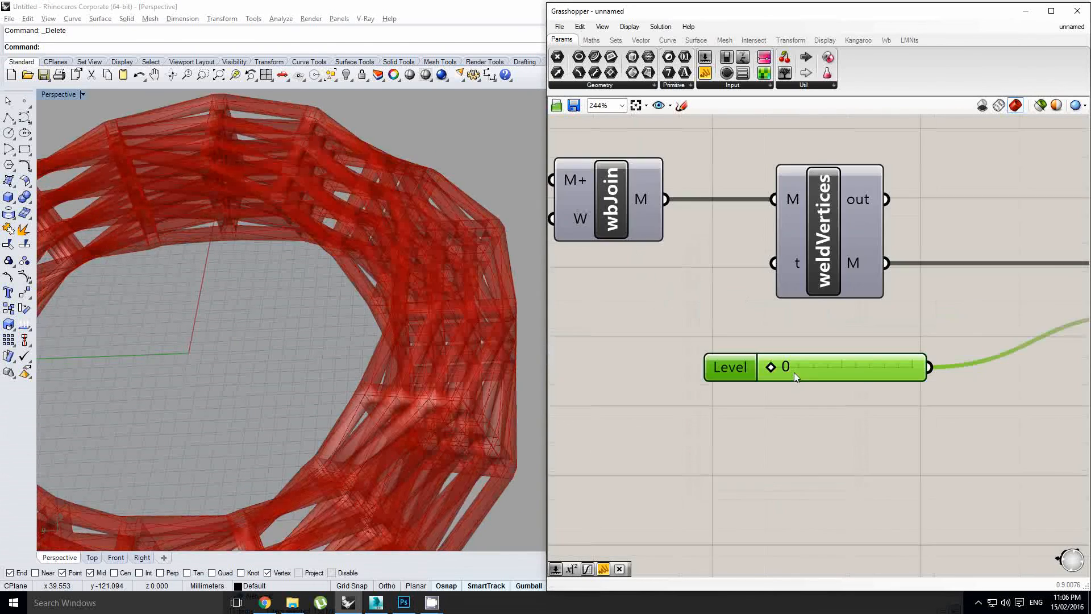
left_click_drag(774, 369, 909, 374)
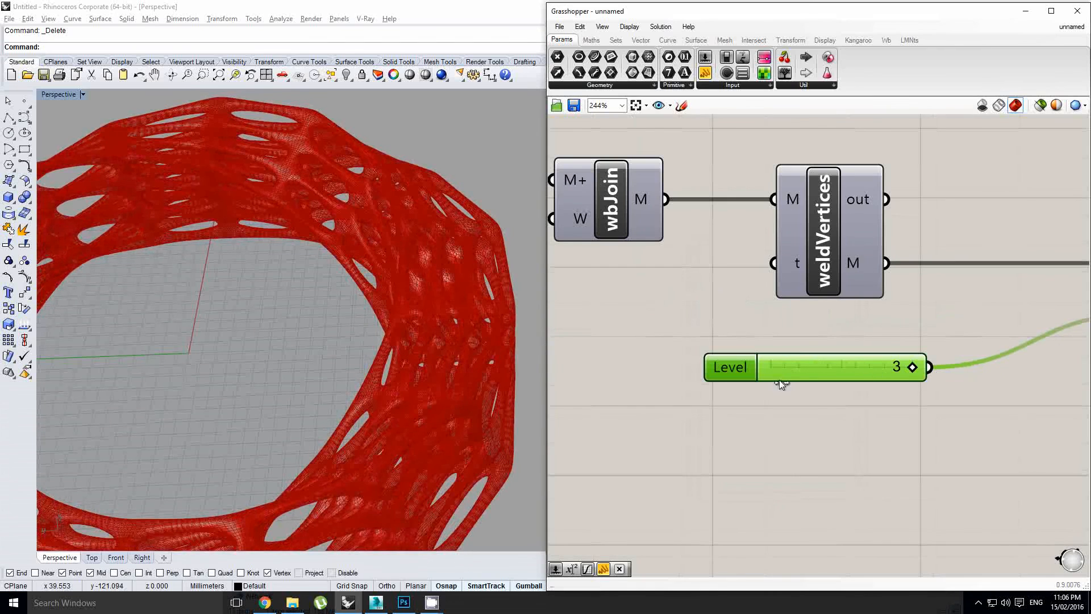
scroll(779, 380, "down", 2)
right_click_drag(494, 390, 392, 243)
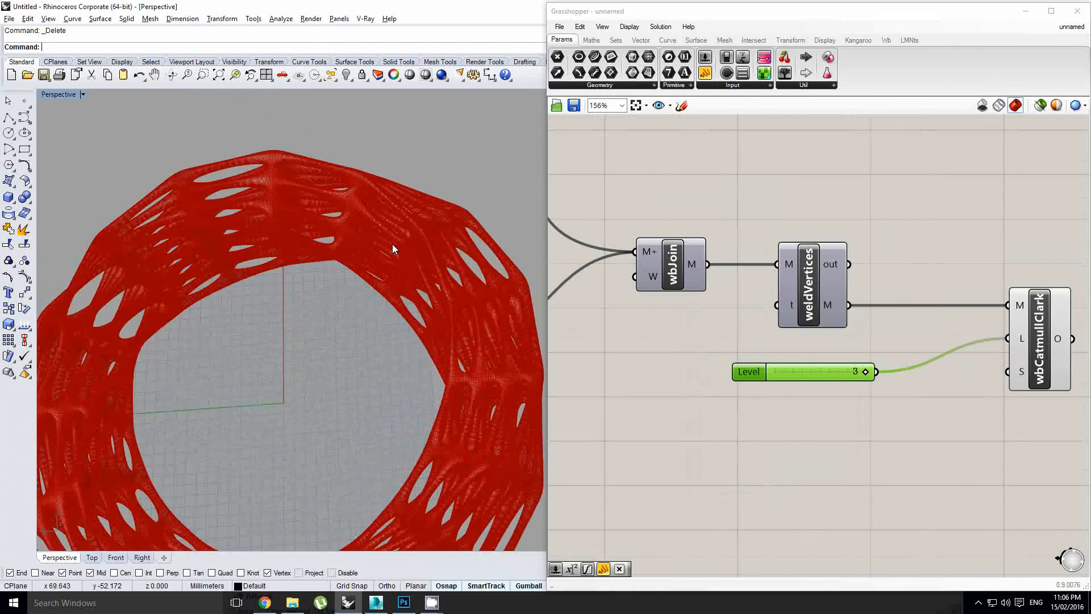
scroll(407, 287, "up", 4)
scroll(407, 287, "down", 5)
Add a QuadDivide component and connect the weldVertices mesh output to its mesh input
right_click_drag(966, 234, 856, 316)
double_click(857, 281)
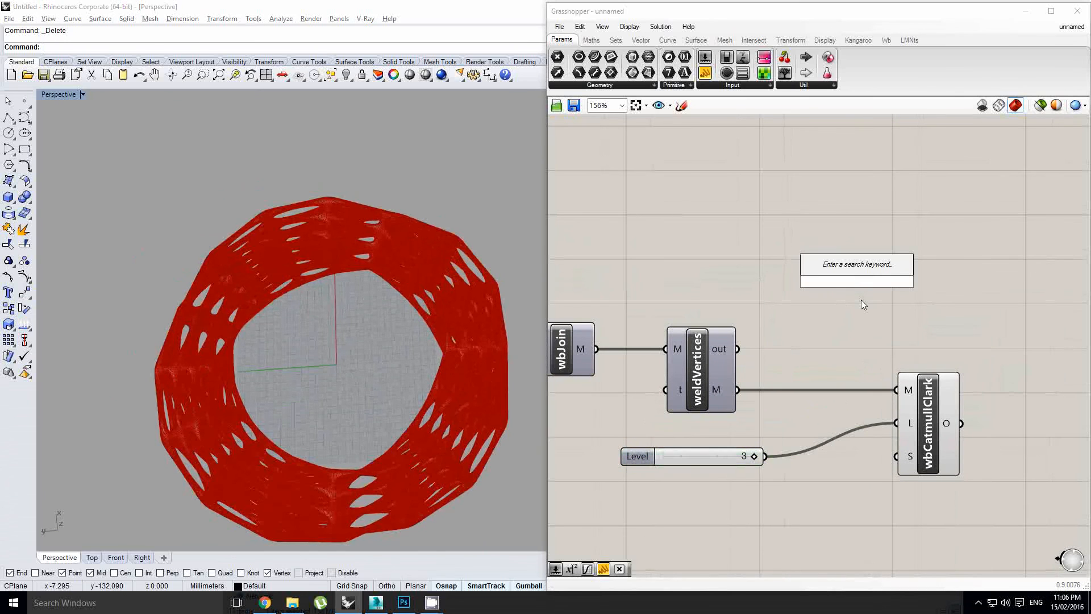
type("qua")
key("BackSpace")
key("BackSpace")
key("BackSpace")
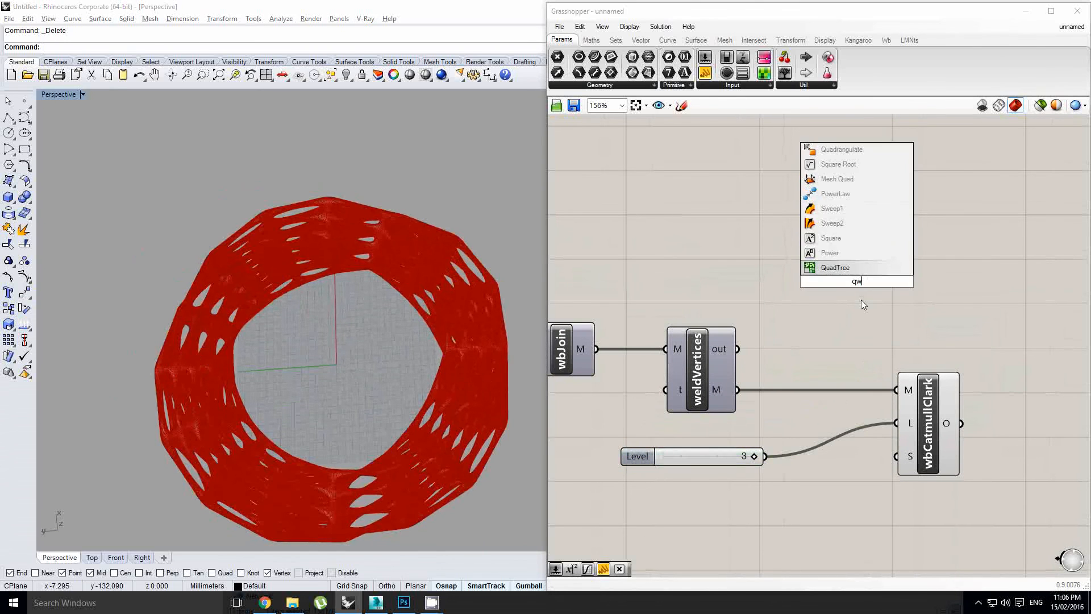
type("quad div")
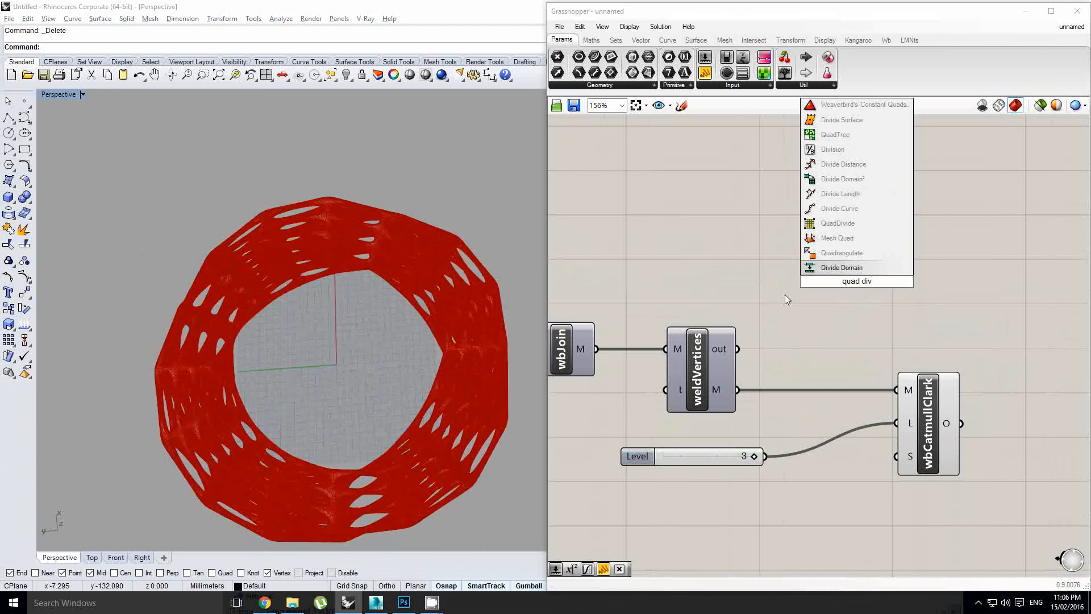
left_click(861, 223)
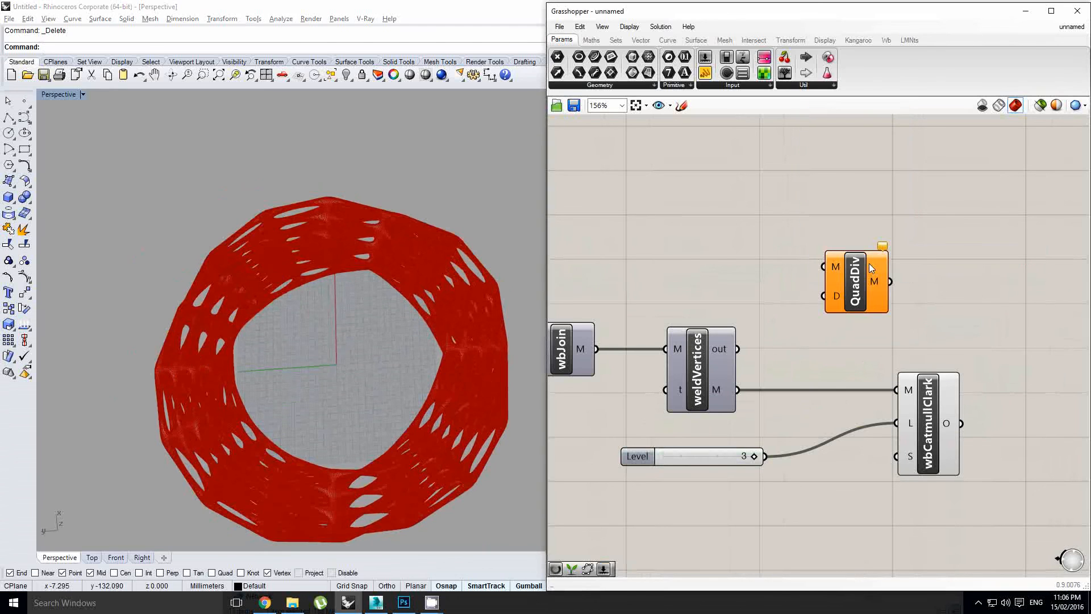
left_click_drag(817, 275, 818, 273)
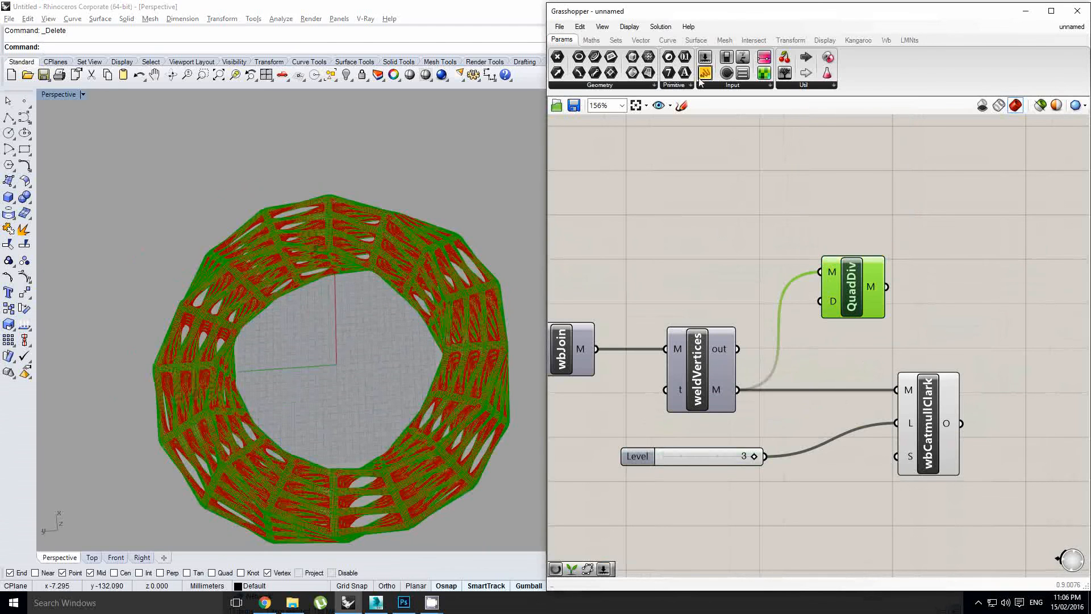
Add a number slider for the quad divisions and configure it to integers with a maximum of 5
left_click_drag(709, 165, 653, 261)
double_click(652, 262)
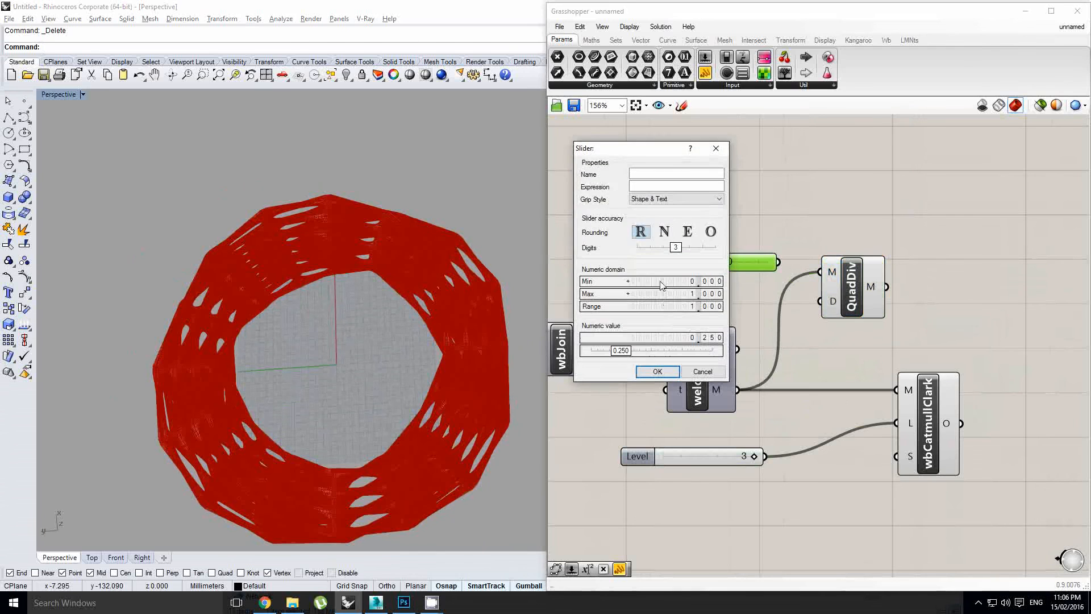
left_click(664, 294)
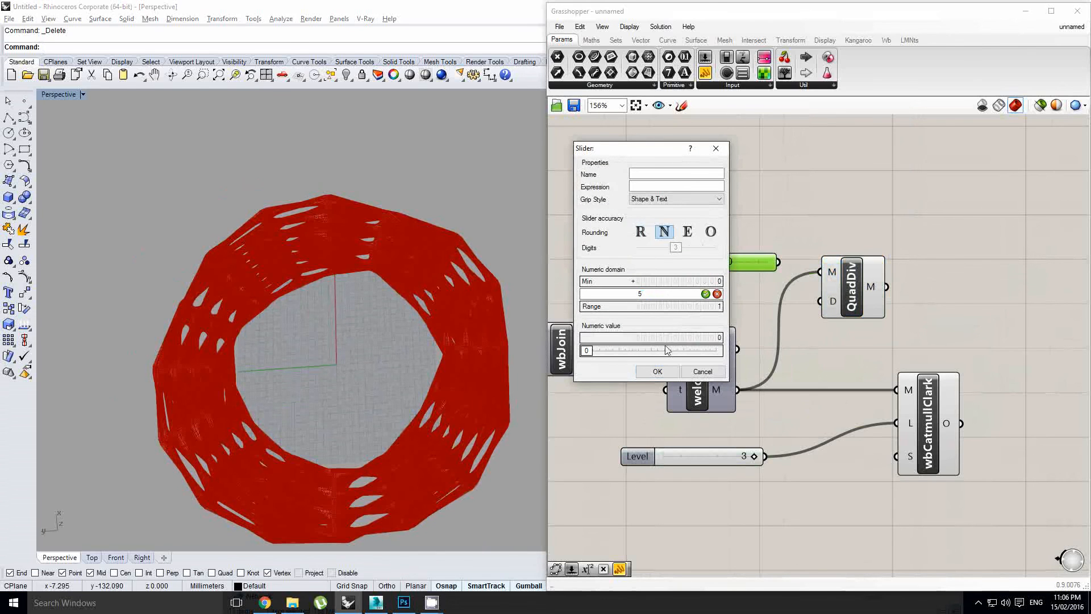
left_click(656, 375)
Turn off the wbCatmullClark preview and examine the QuadDivide mesh up close around the ring's joints
scroll(895, 355, "up", 1)
right_click(874, 324)
left_click(979, 414)
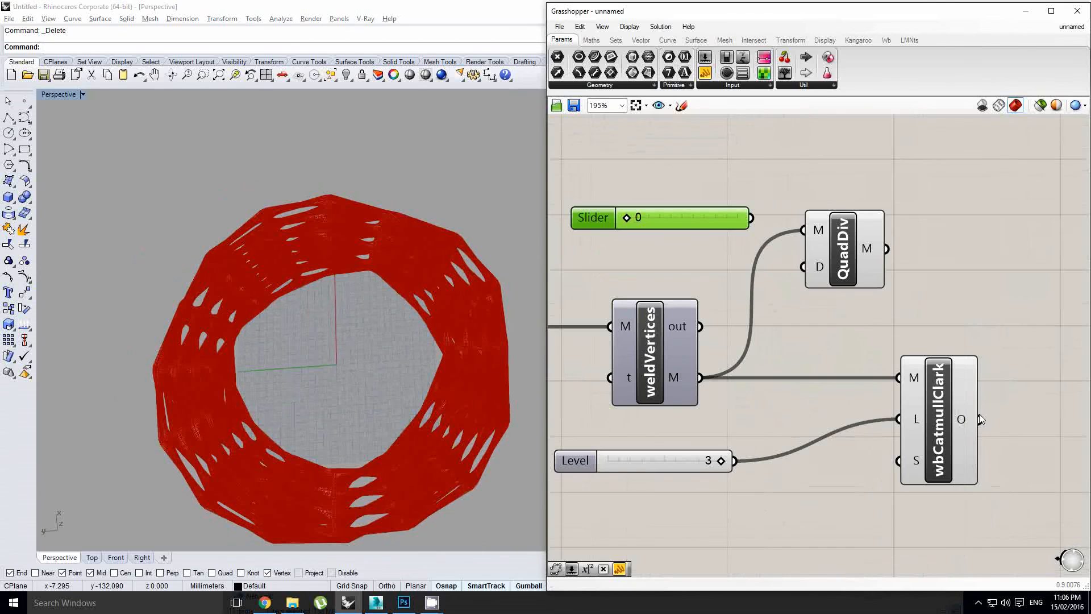
left_click(956, 414)
middle_click(956, 414)
left_click(991, 375)
scroll(508, 325, "up", 4)
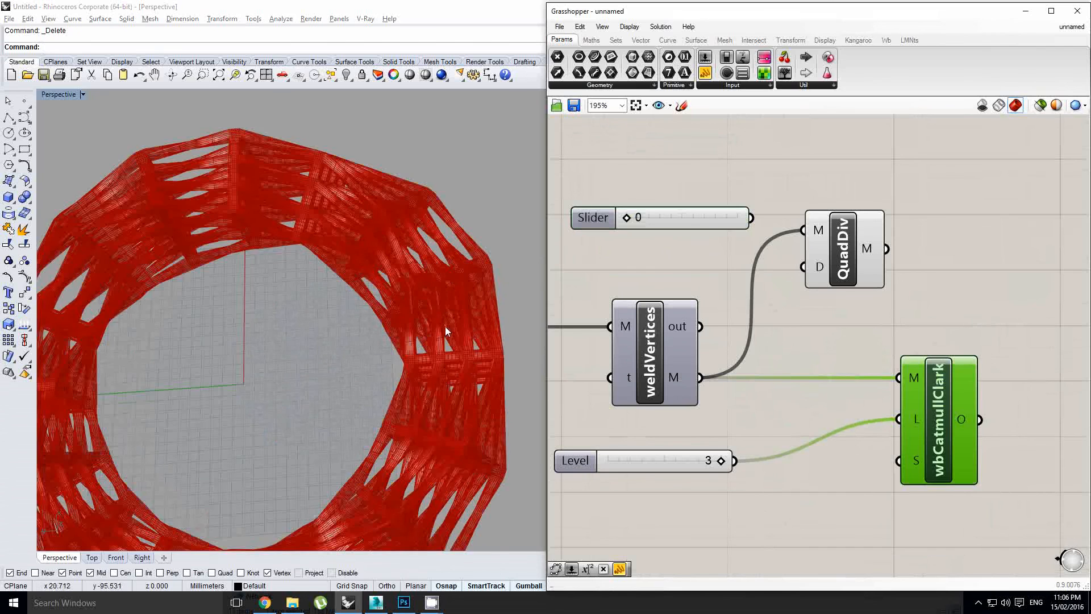
scroll(445, 326, "up", 5)
scroll(464, 306, "up", 4)
right_click_drag(463, 305, 455, 335)
scroll(455, 334, "down", 6)
scroll(486, 250, "up", 4)
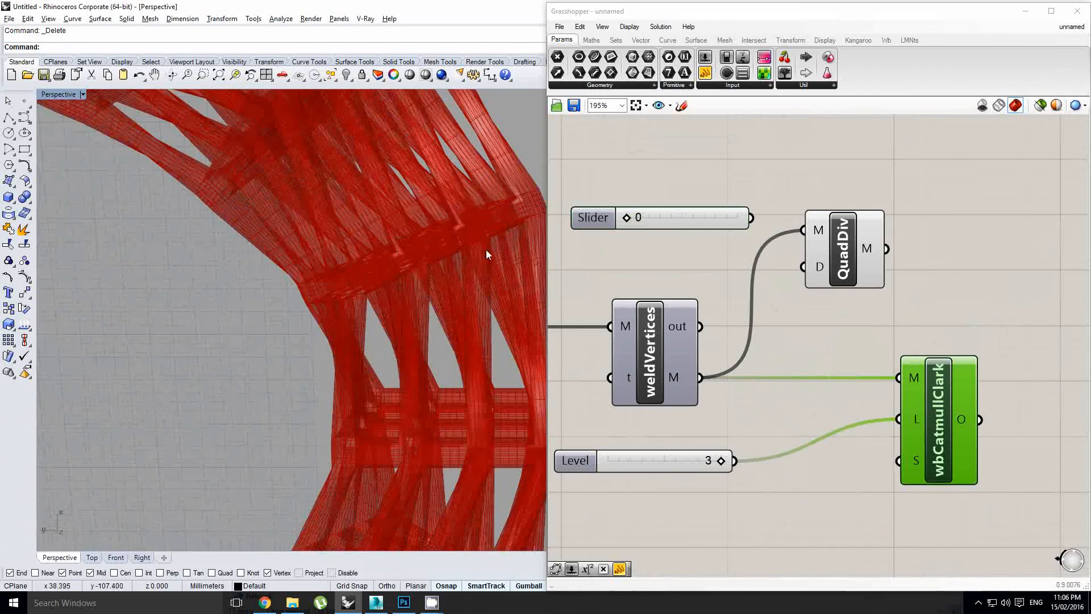
Connect the number slider to the QuadDiv component's D input and set the divisions to 2
left_click_drag(709, 221, 675, 225)
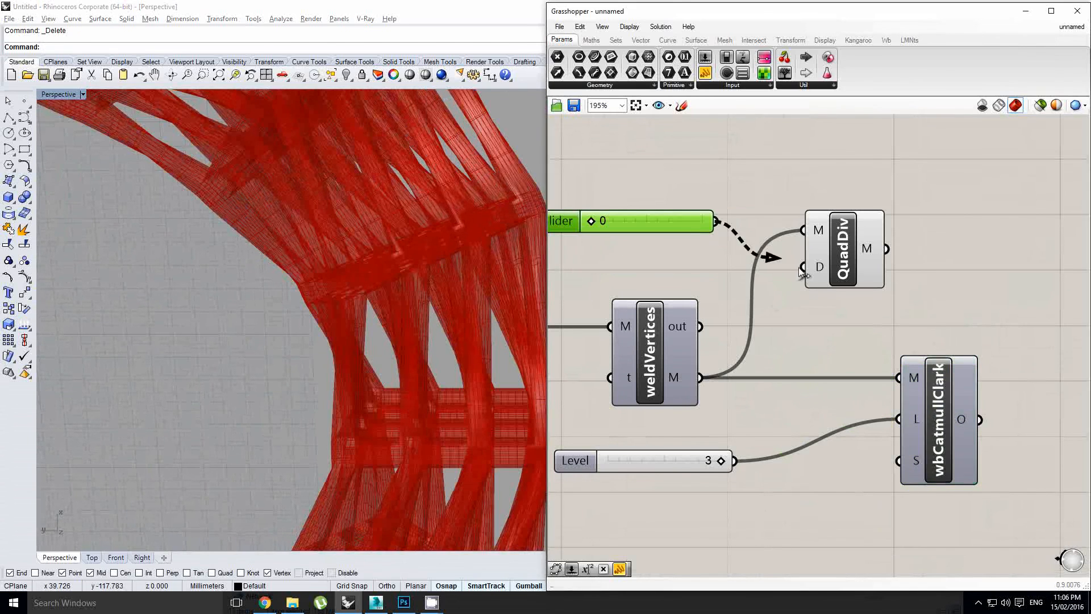
left_click_drag(800, 271, 802, 269)
right_click_drag(602, 261, 672, 261)
scroll(672, 244, "up", 2)
left_click_drag(694, 220, 729, 214)
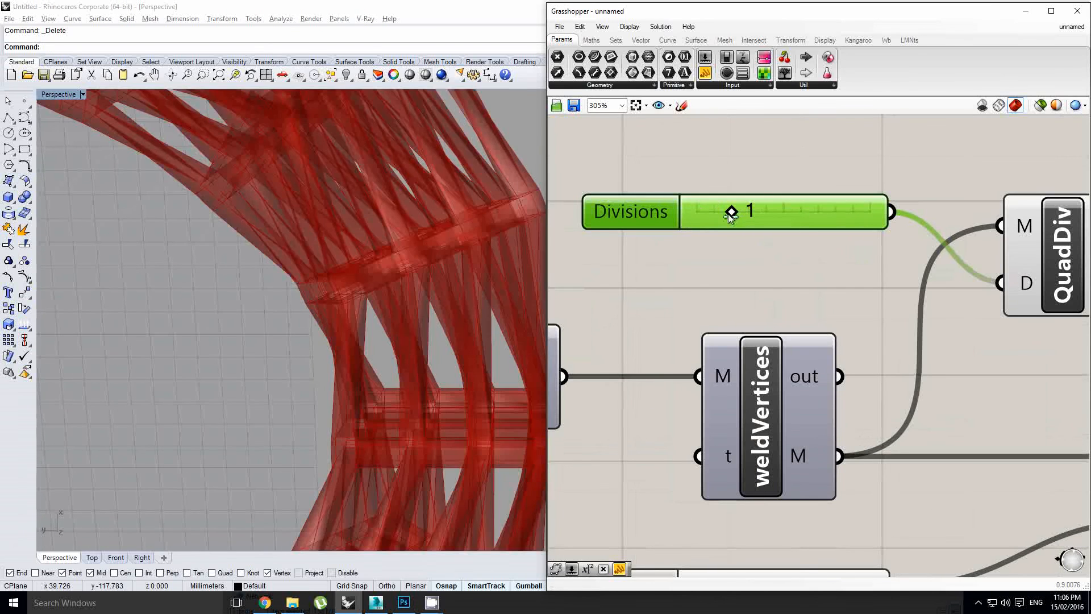
right_click_drag(734, 274, 731, 260)
scroll(753, 234, "down", 2)
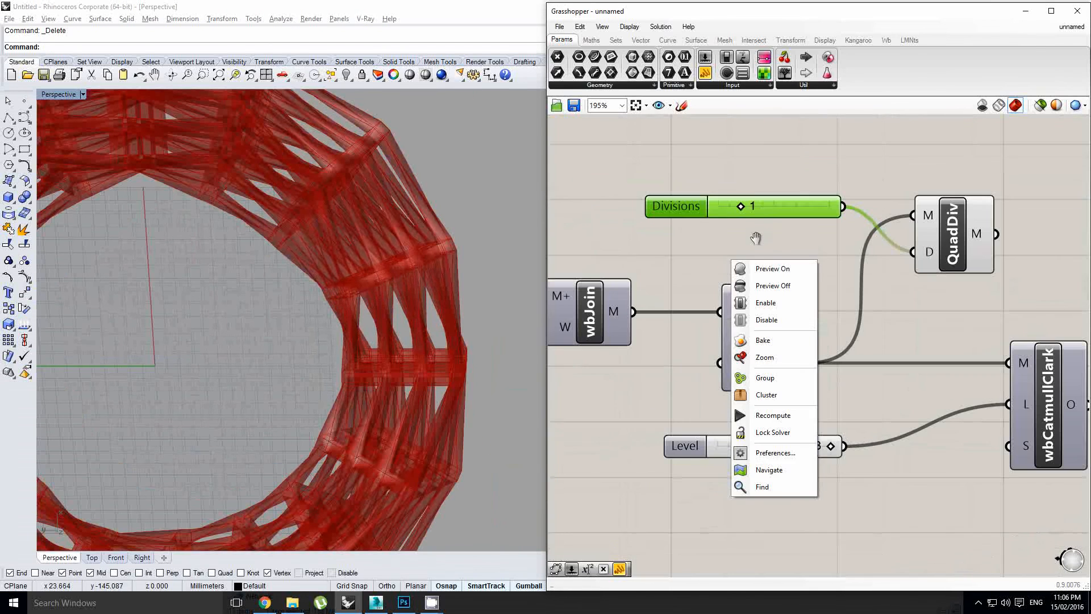
left_click(753, 235)
left_click_drag(743, 209, 772, 209)
scroll(427, 323, "down", 6)
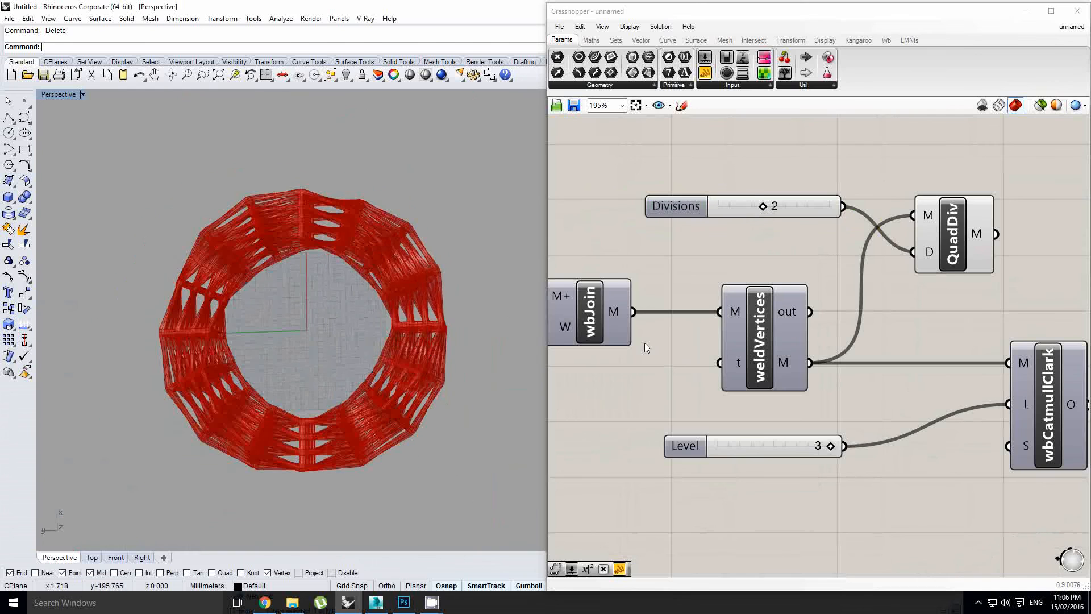
Bake the wbCatmullClark mesh and move the baked ring along the Y axis, clear of the red preview
right_click_drag(891, 344, 780, 333)
middle_click(928, 370)
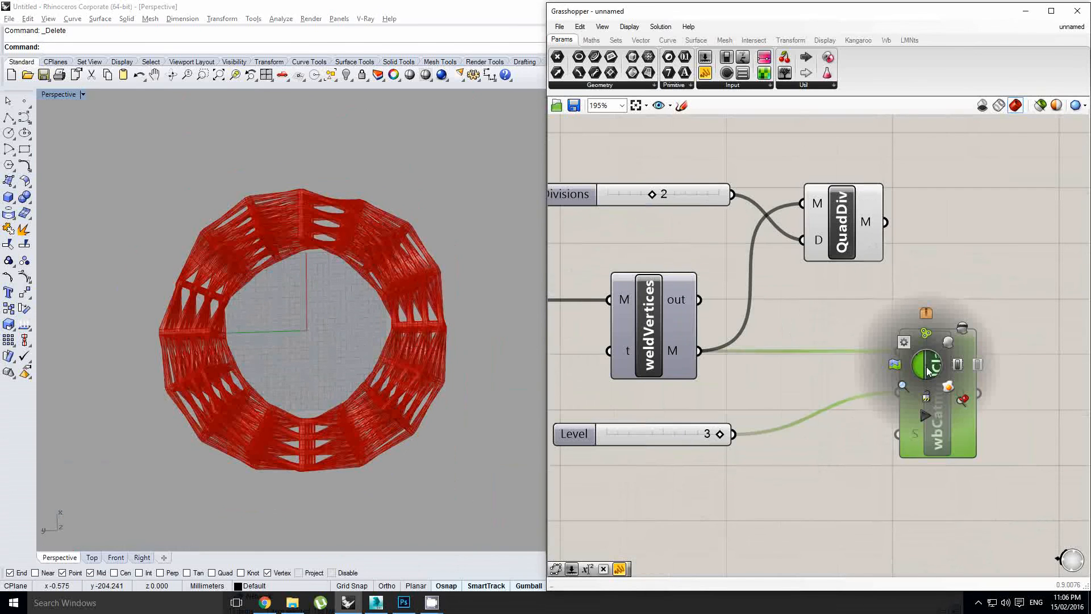
left_click(948, 390)
left_click_drag(443, 319, 295, 324)
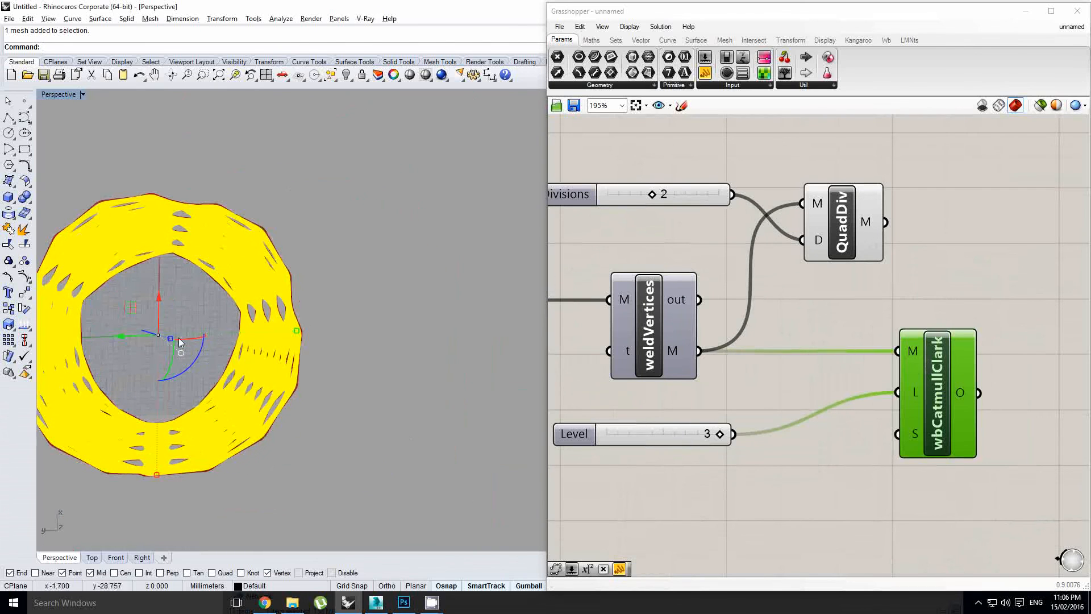
left_click_drag(124, 337, 437, 325)
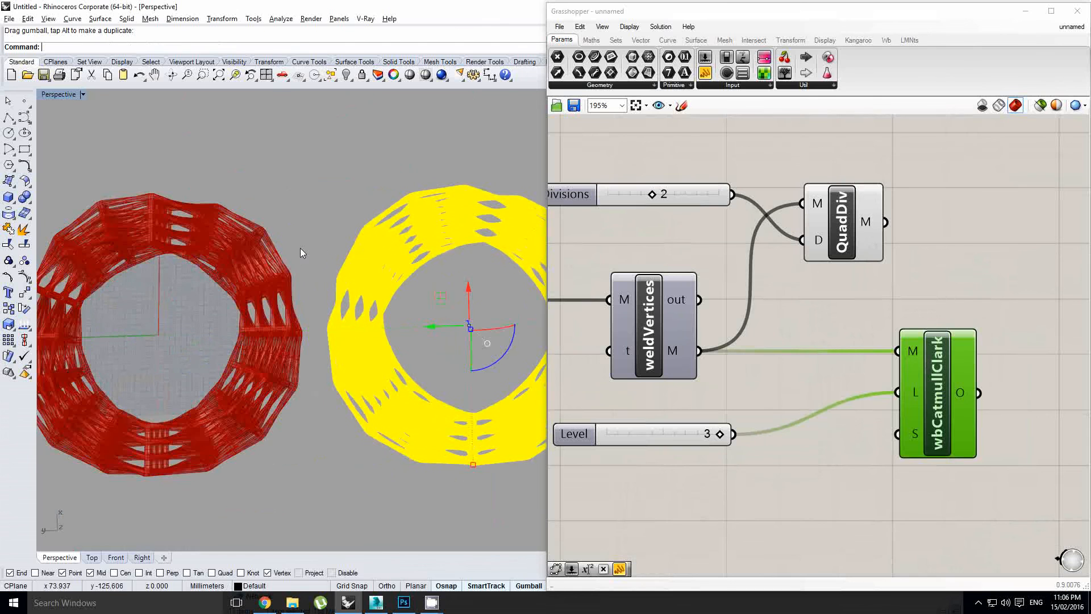
left_click(302, 251)
right_click_drag(364, 342, 429, 339)
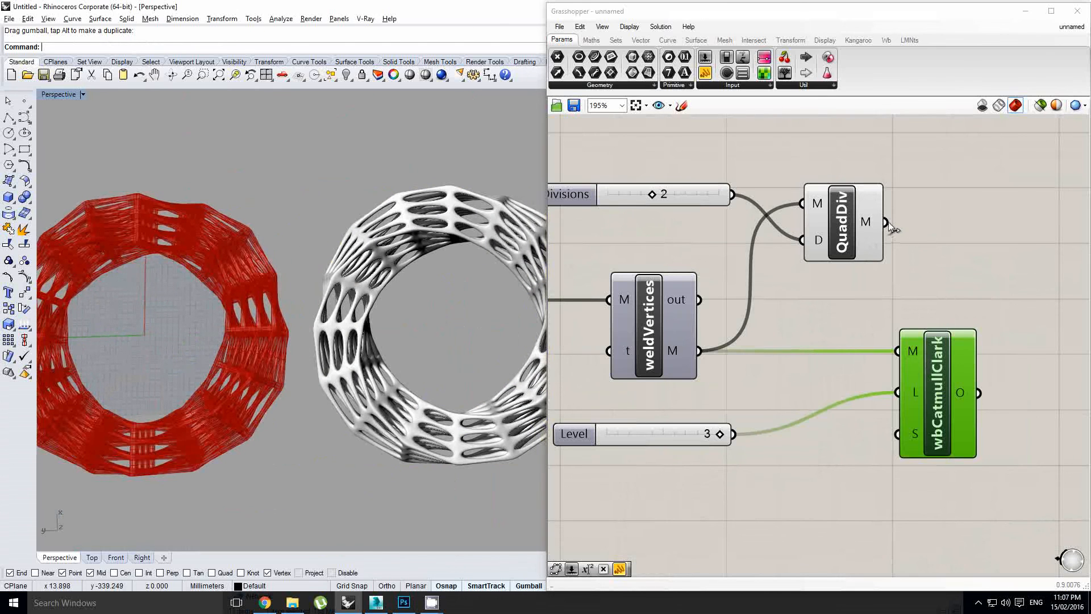
Connect the QuadDiv mesh output to the wbCatmullClark mesh input and bake the smoothed result
left_click_drag(891, 227, 902, 347)
middle_click(926, 379)
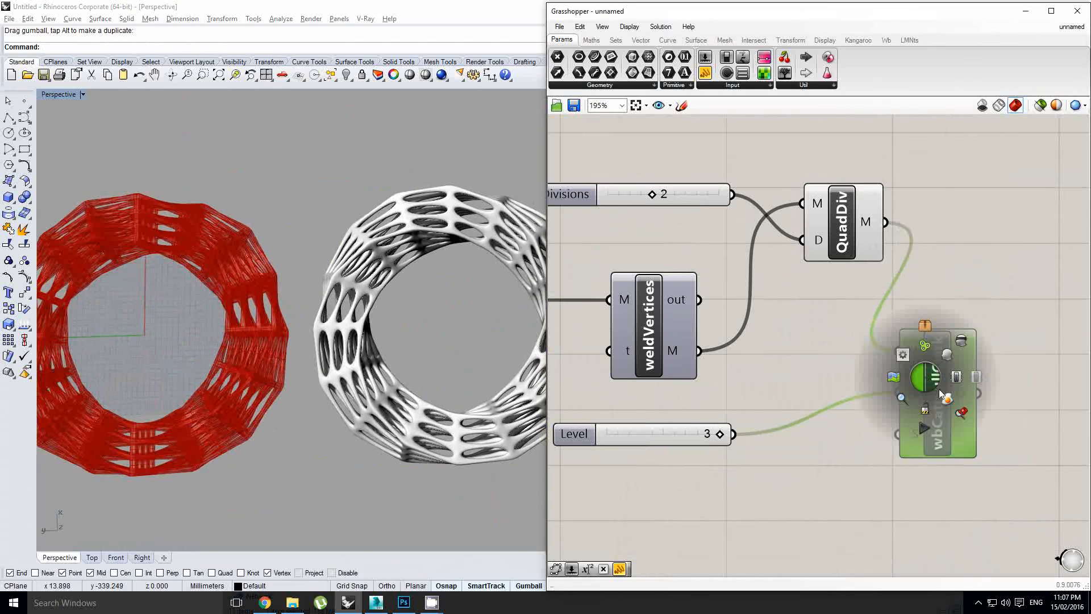
Turn off the preview of both the wbCatmullClark and QuadDiv components
left_click(961, 341)
left_click_drag(877, 280, 841, 228)
middle_click(841, 228)
left_click(878, 191)
Examine the newly baked ring's smoothed struts and joints up close against the first baked ring
scroll(270, 296, "up", 10)
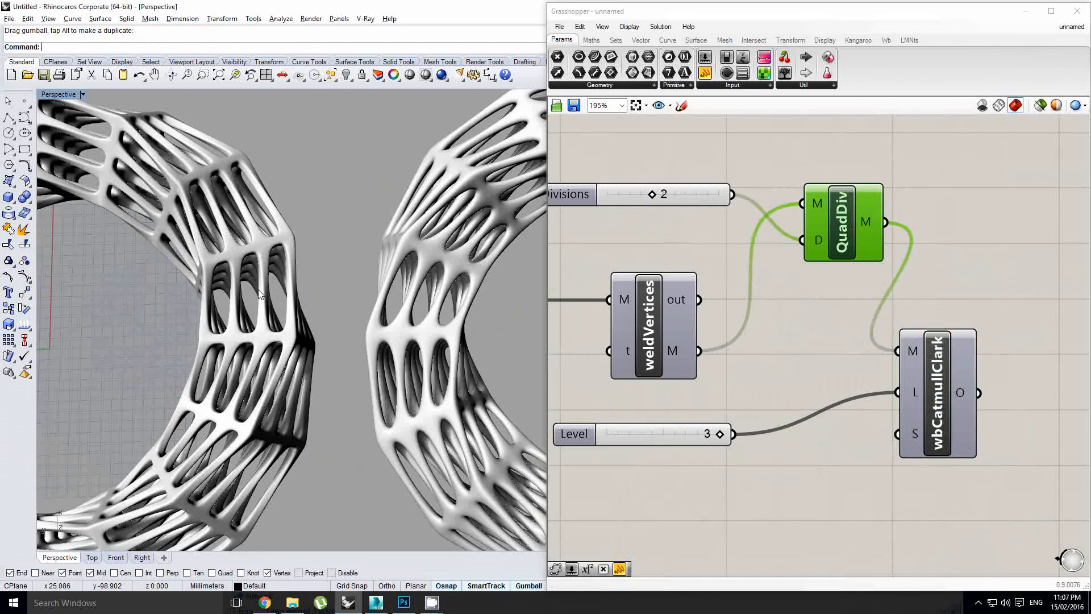
right_click_drag(270, 296, 298, 316)
scroll(319, 264, "down", 8)
scroll(292, 267, "up", 8)
scroll(306, 318, "down", 5)
scroll(306, 318, "up", 7)
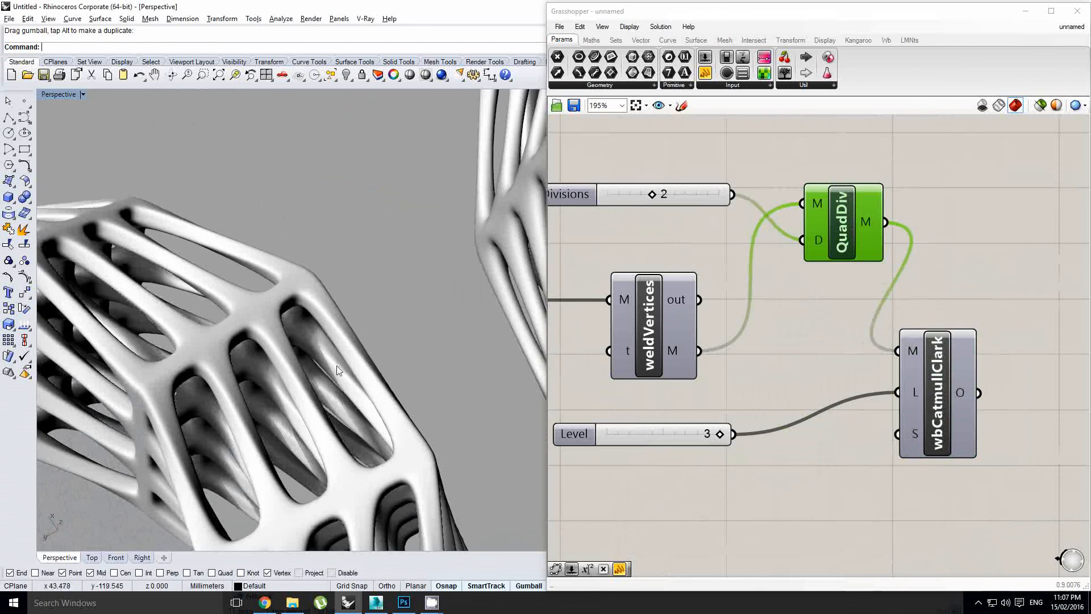
middle_click(850, 237)
left_click(228, 340)
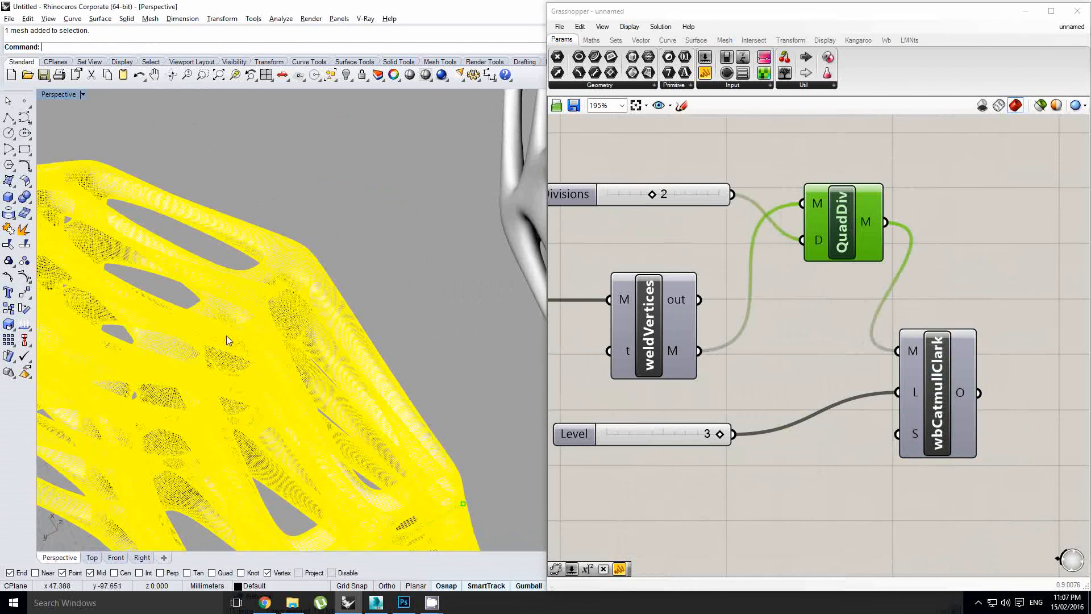
key("Escape")
scroll(421, 255, "down", 8)
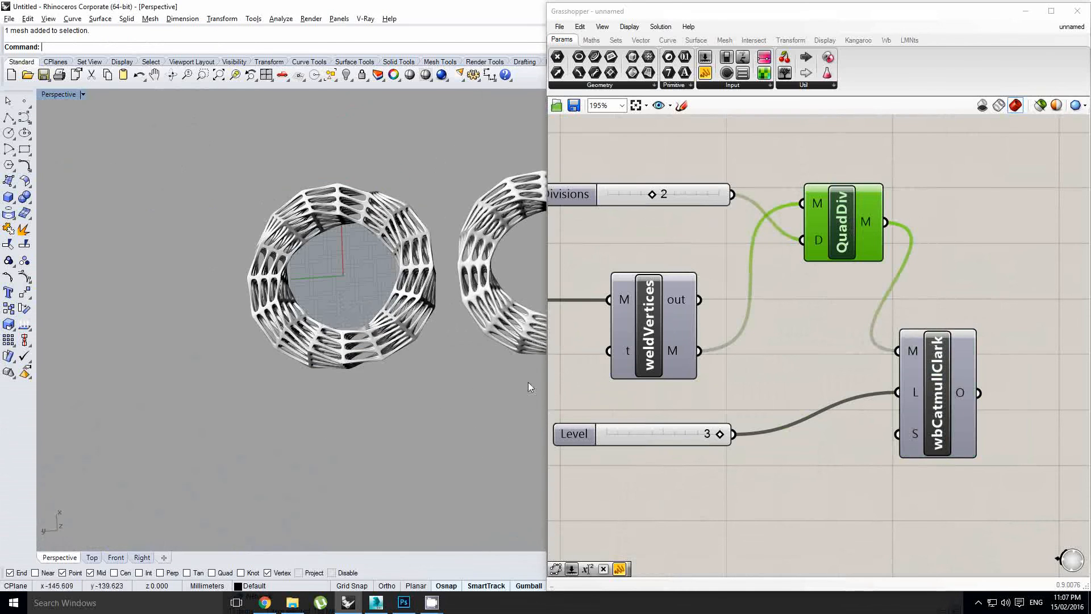
Move both baked ring meshes together along the Y axis, away from the origin grid
left_click_drag(332, 247, 328, 249)
scroll(317, 256, "down", 4)
right_click_drag(416, 258, 297, 286, "shift")
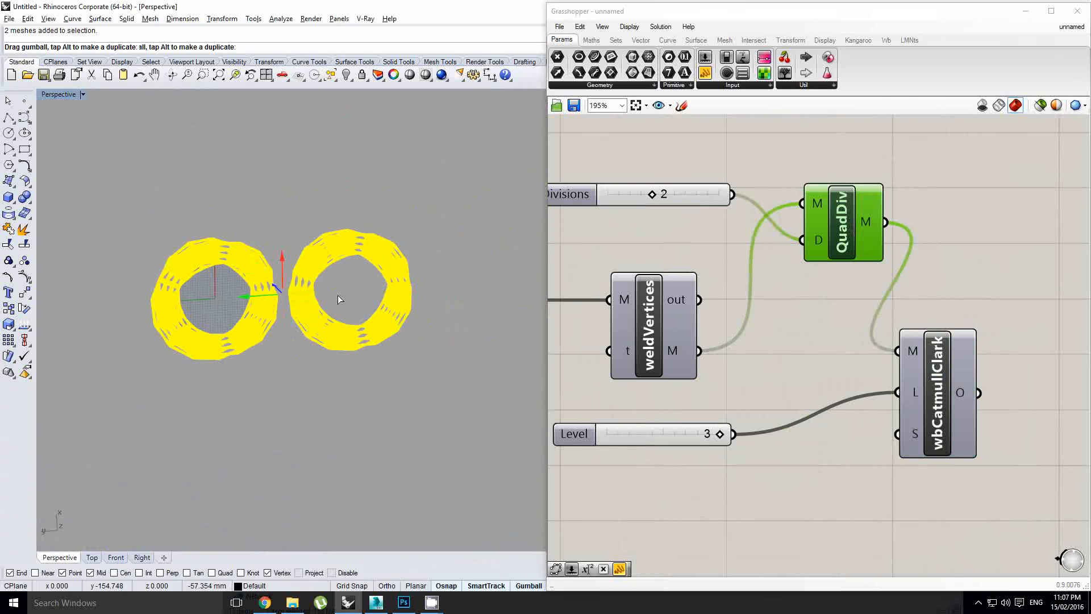
key("alt")
left_click_drag(338, 299, 528, 277)
Bake the QuadDiv mesh at the origin
left_click(869, 283)
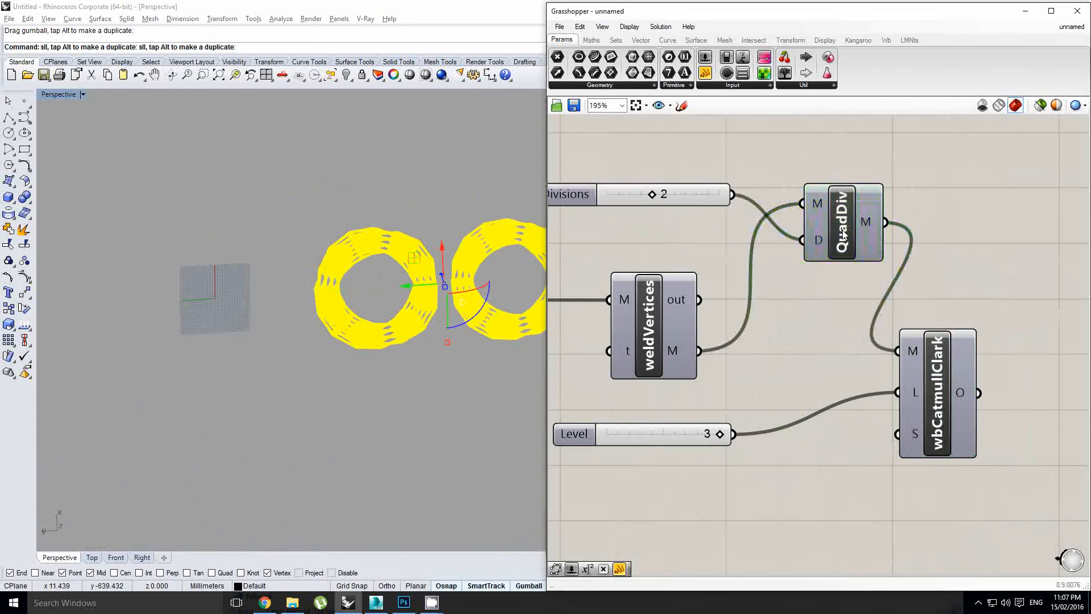
left_click(843, 232)
middle_click(843, 232)
left_click(868, 257)
Switch the perspective view to Shaded display and examine the face divisions on the baked QuadDiv mesh
scroll(244, 302, "up", 6)
scroll(245, 302, "up", 4)
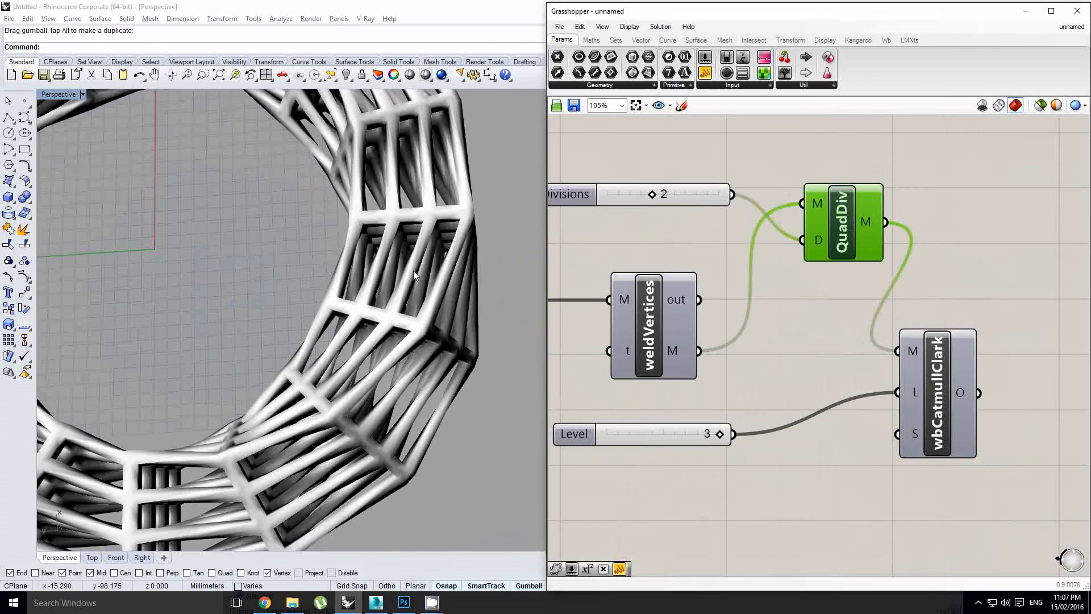
left_click(406, 274)
left_click(82, 94)
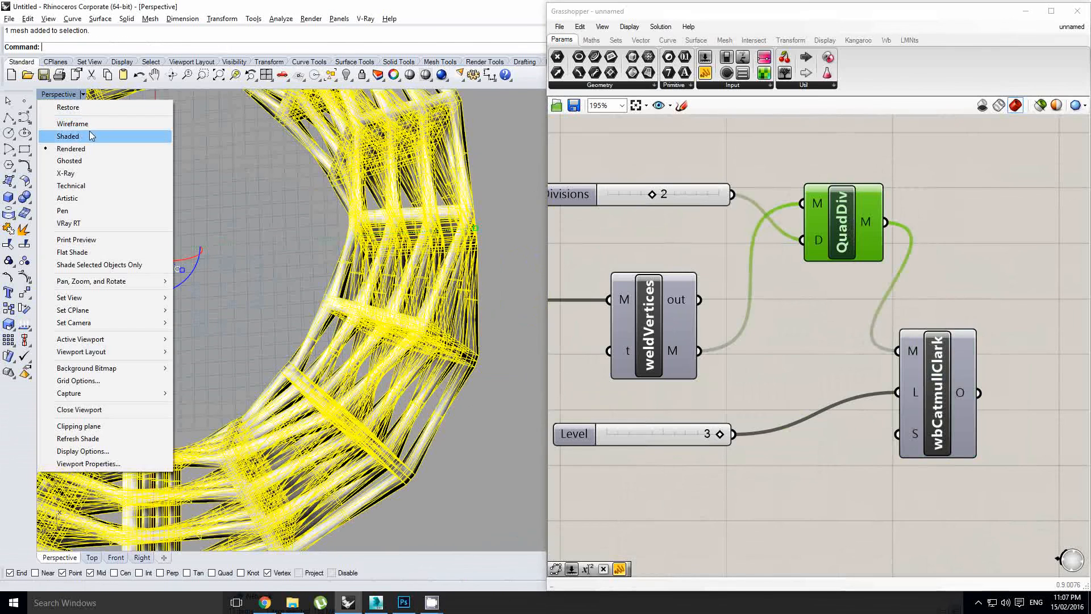
left_click(72, 124)
left_click(310, 279)
scroll(311, 278, "up", 1)
scroll(345, 260, "up", 2)
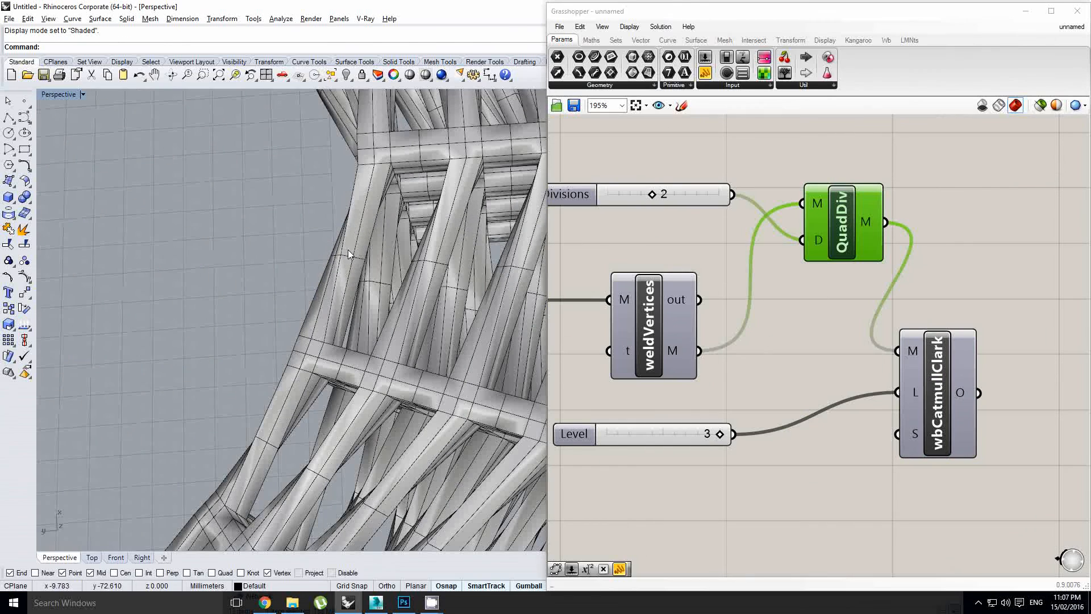
scroll(375, 259, "down", 10)
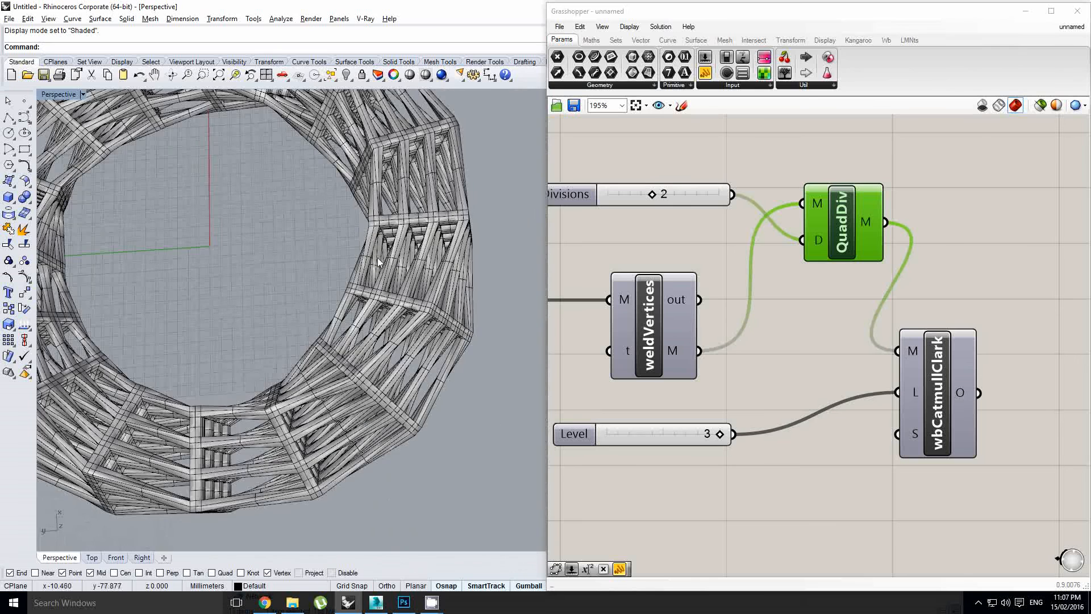
scroll(233, 279, "up", 3)
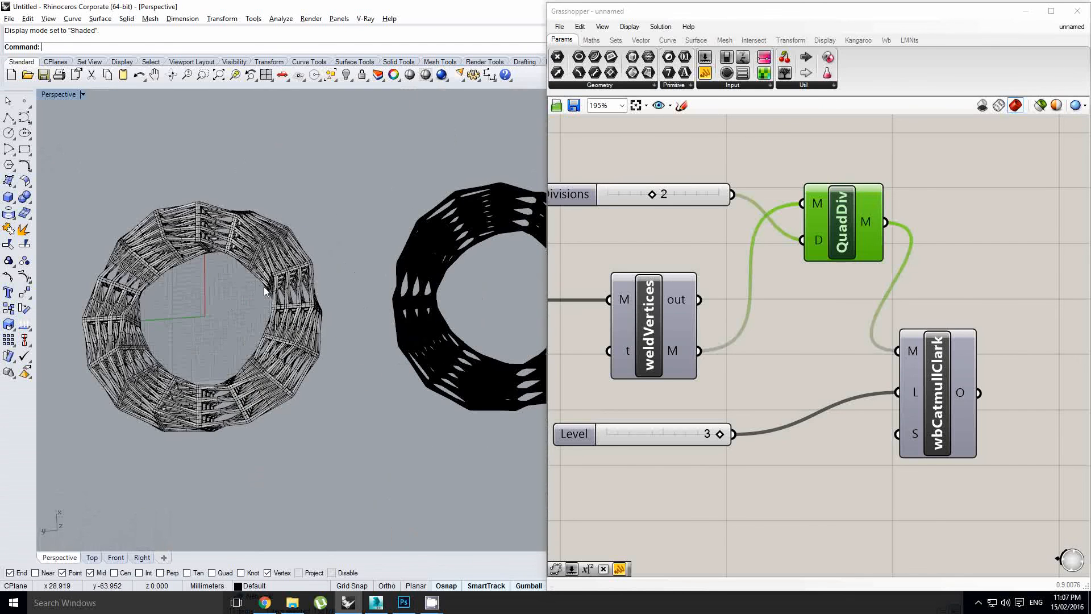
Delete the baked QuadDiv mesh at the origin and set the perspective view back to Rendered display
left_click(271, 284)
key("Delete")
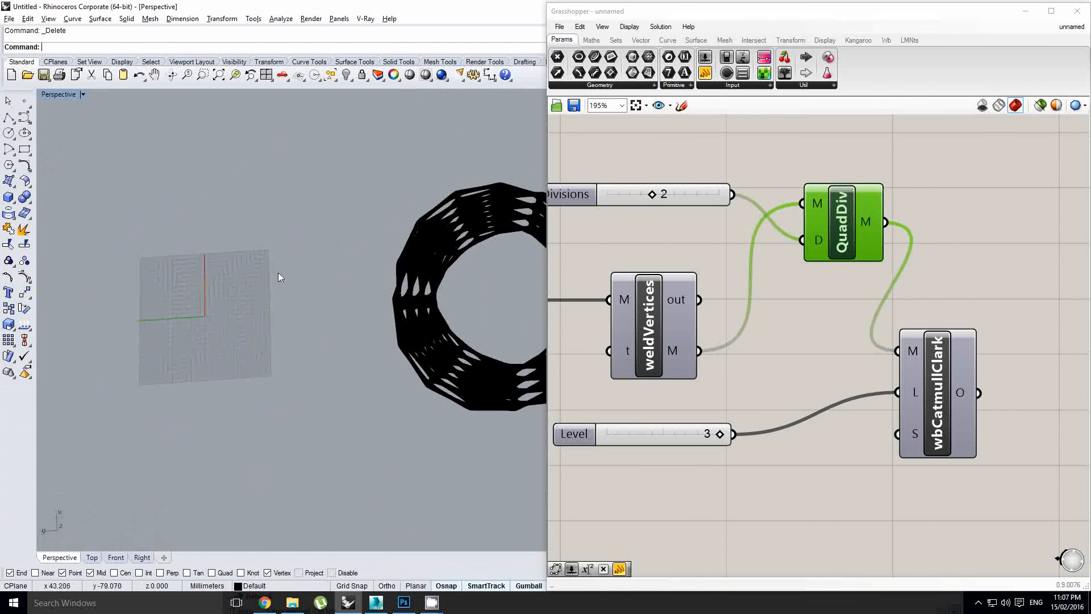
left_click(85, 93)
left_click(92, 148)
Compare the two baked smoothed rings side by side and review the component network of the whole definition
right_click_drag(421, 286, 114, 287, "shift")
scroll(341, 321, "down", 2)
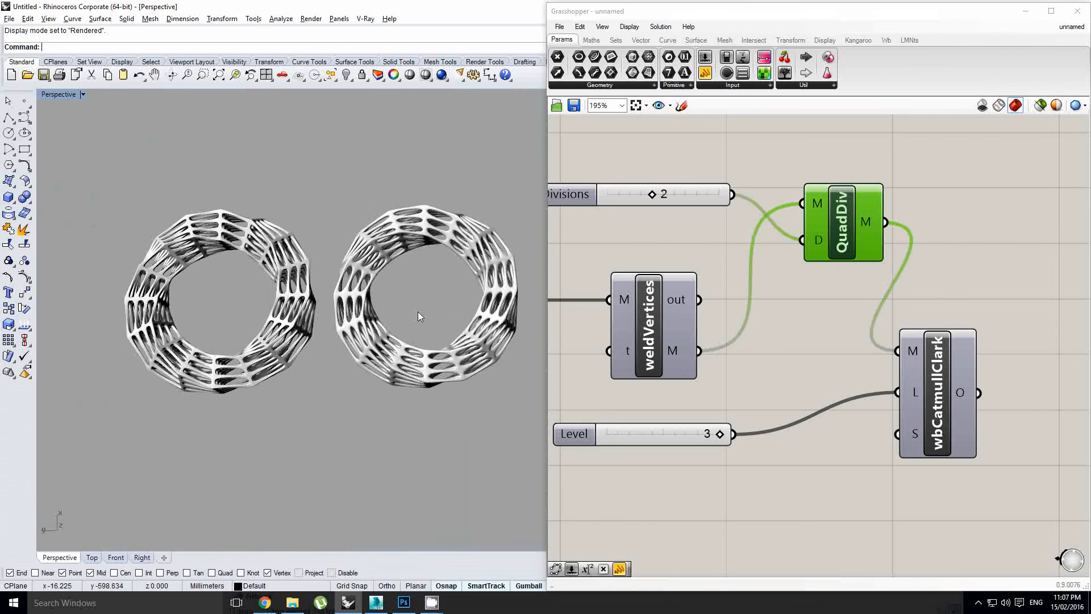
scroll(414, 316, "up", 3)
right_click_drag(410, 317, 410, 243)
right_click_drag(359, 291, 379, 306, "shift")
right_click_drag(414, 252, 422, 253, "shift")
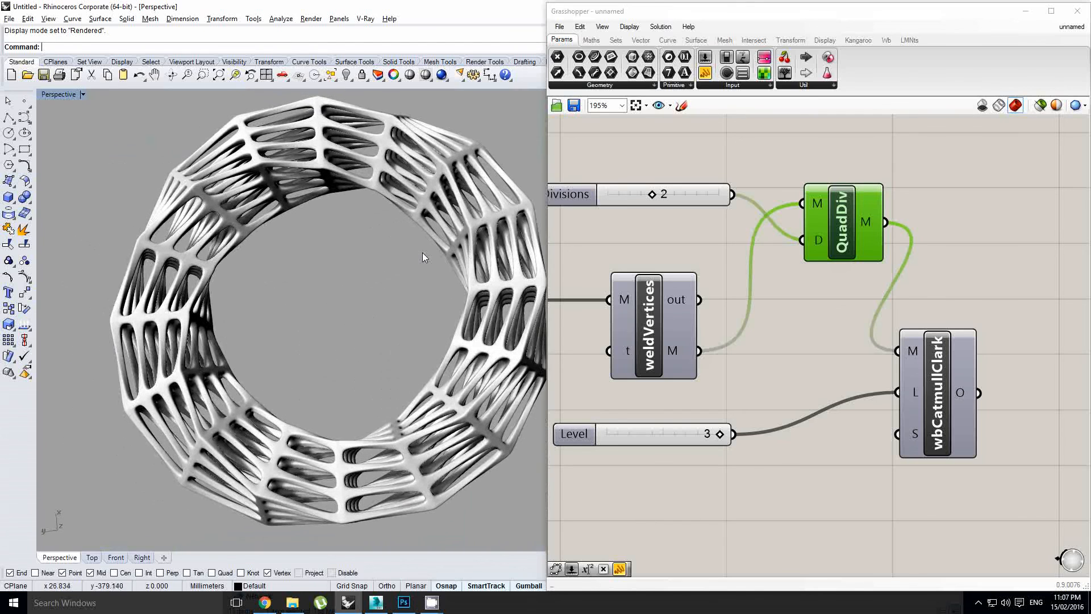
scroll(333, 290, "down", 5)
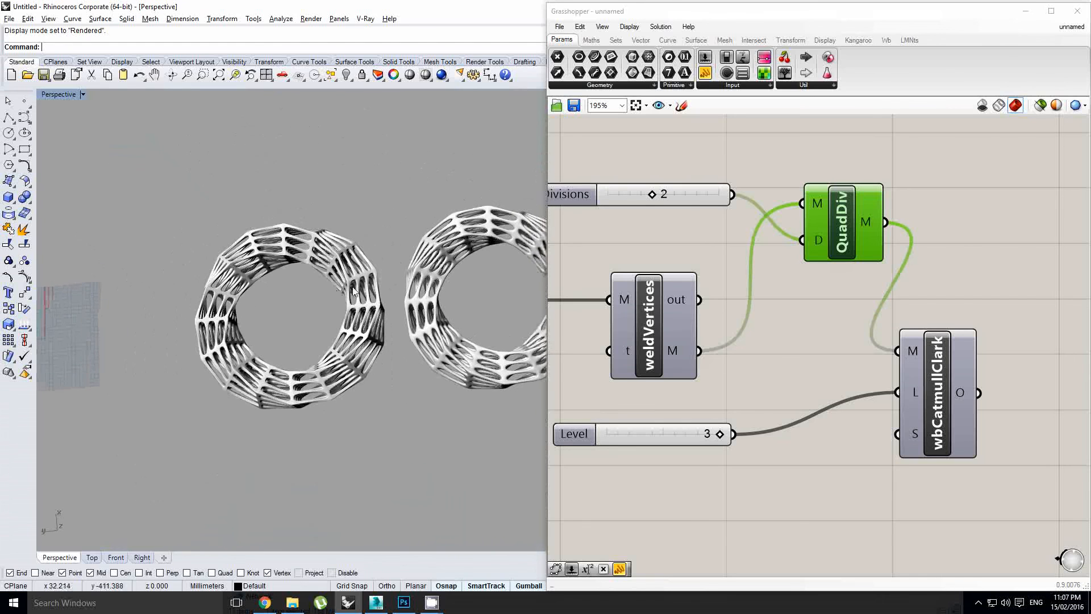
scroll(358, 296, "up", 4)
scroll(863, 284, "down", 5)
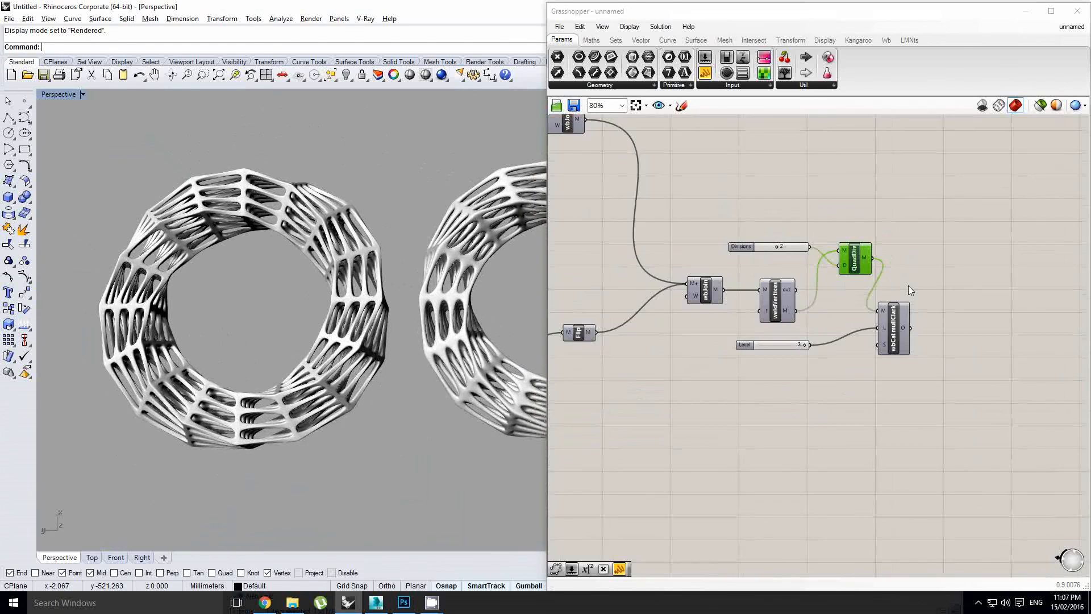
scroll(908, 286, "down", 6)
scroll(741, 302, "up", 3)
right_click_drag(741, 274, 798, 280)
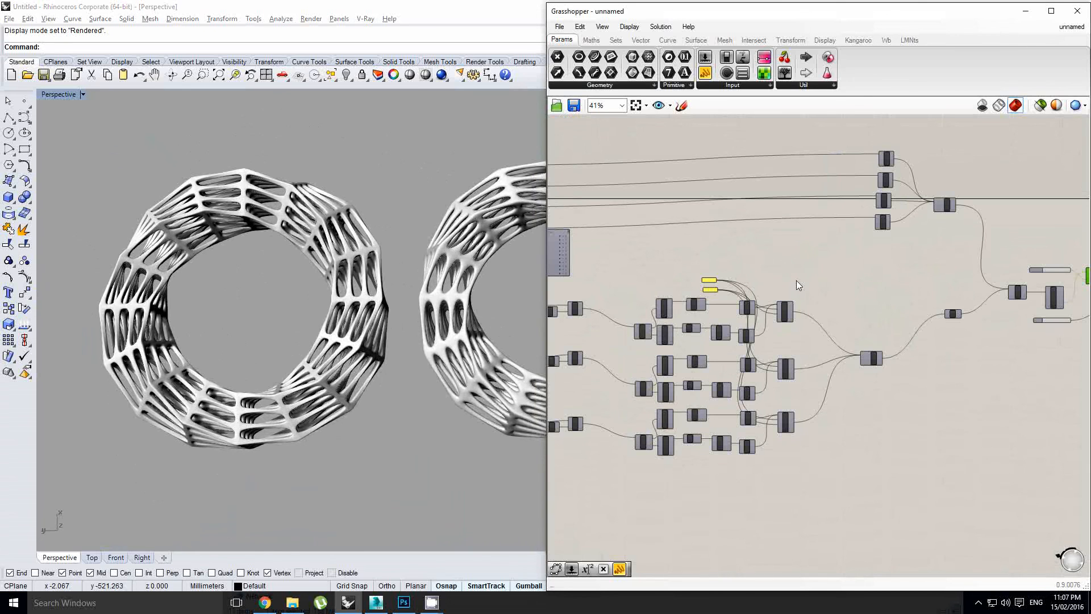
key("alt+Tab")
key("Tab")
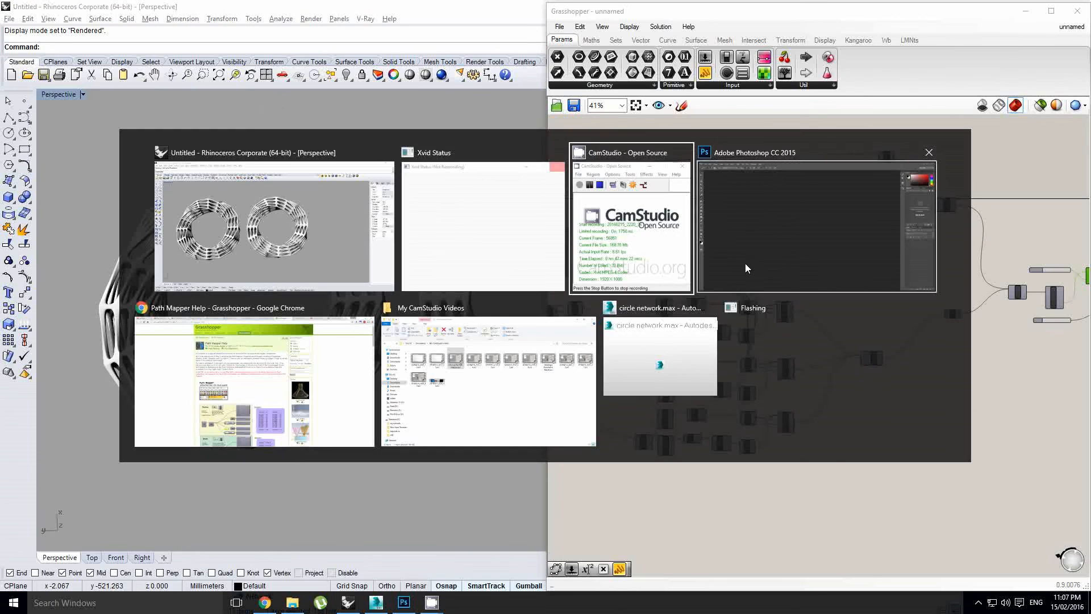